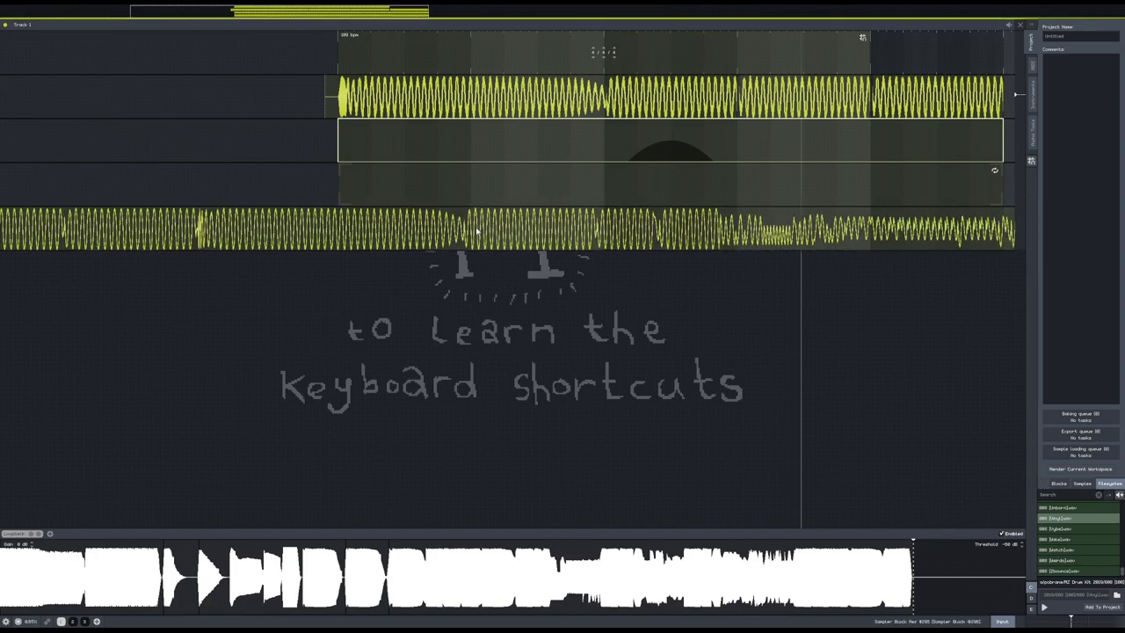
# - Reposition the long sample block on the lowest lane and shorten it at both ends
pyautogui.moveTo(414, 228); pyautogui.dragTo(348, 230)
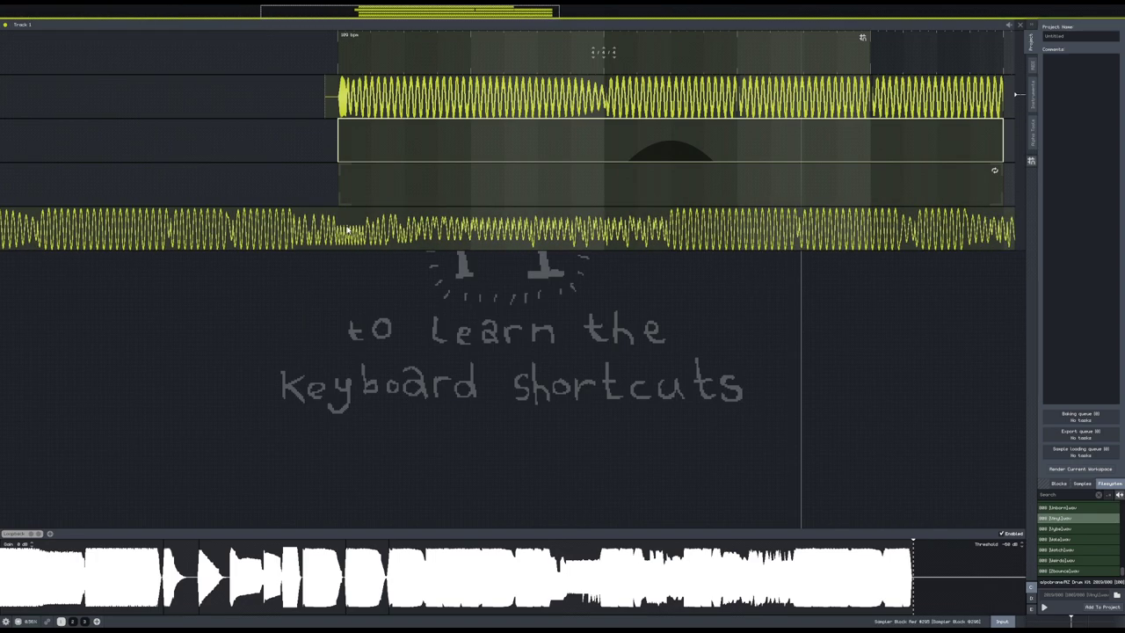
pyautogui.scroll(-5, 348, 231)
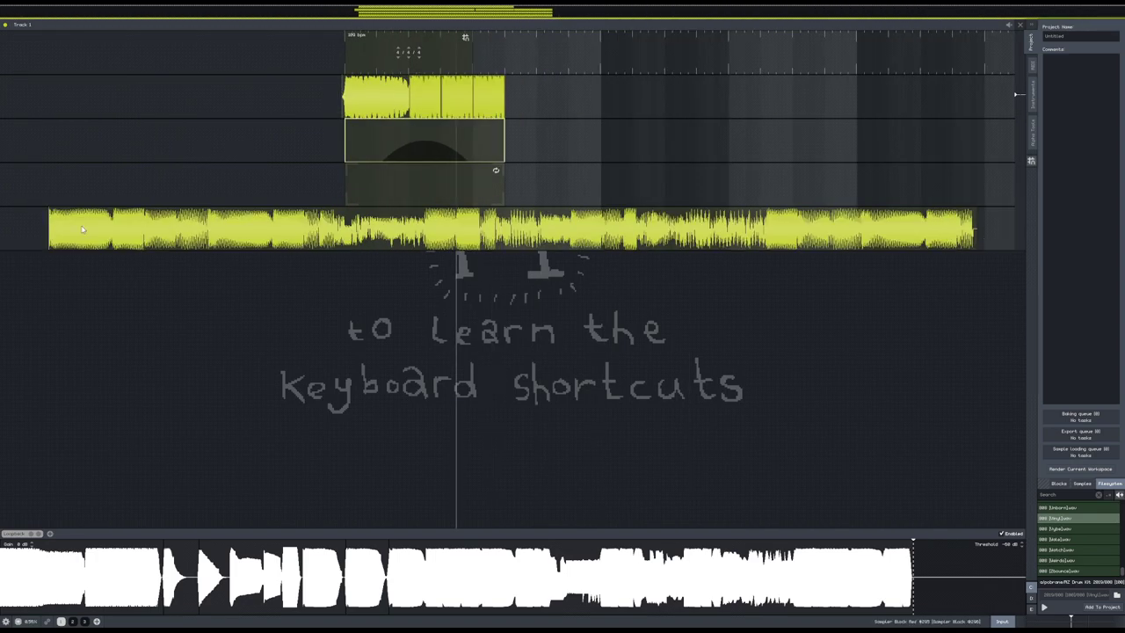
pyautogui.moveTo(50, 233); pyautogui.dragTo(91, 231)
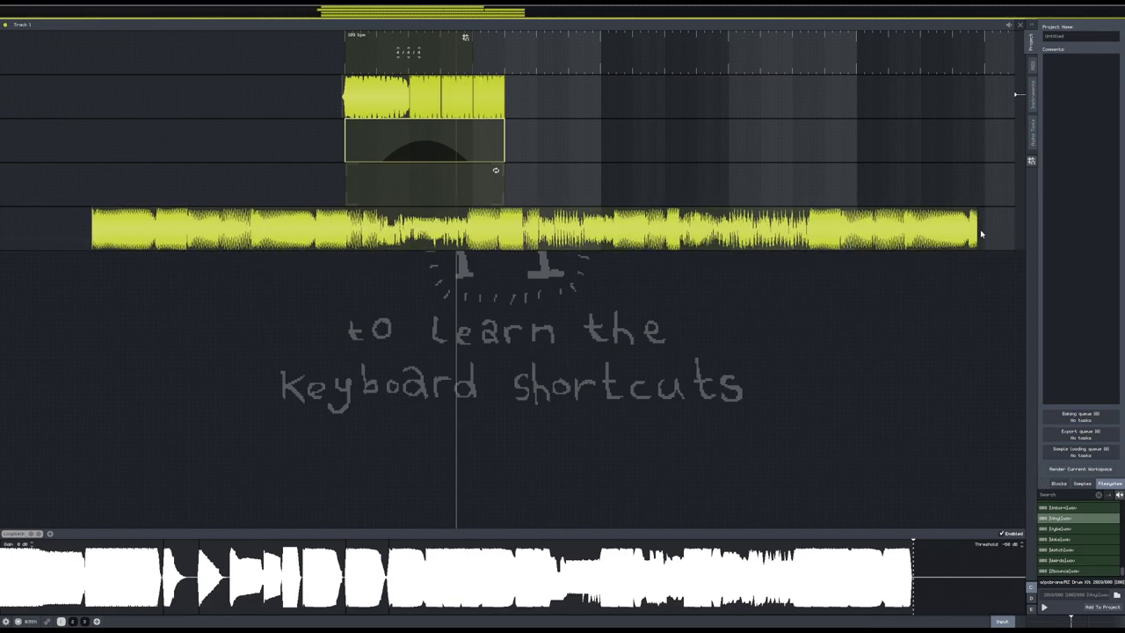
pyautogui.moveTo(978, 230); pyautogui.dragTo(809, 230)
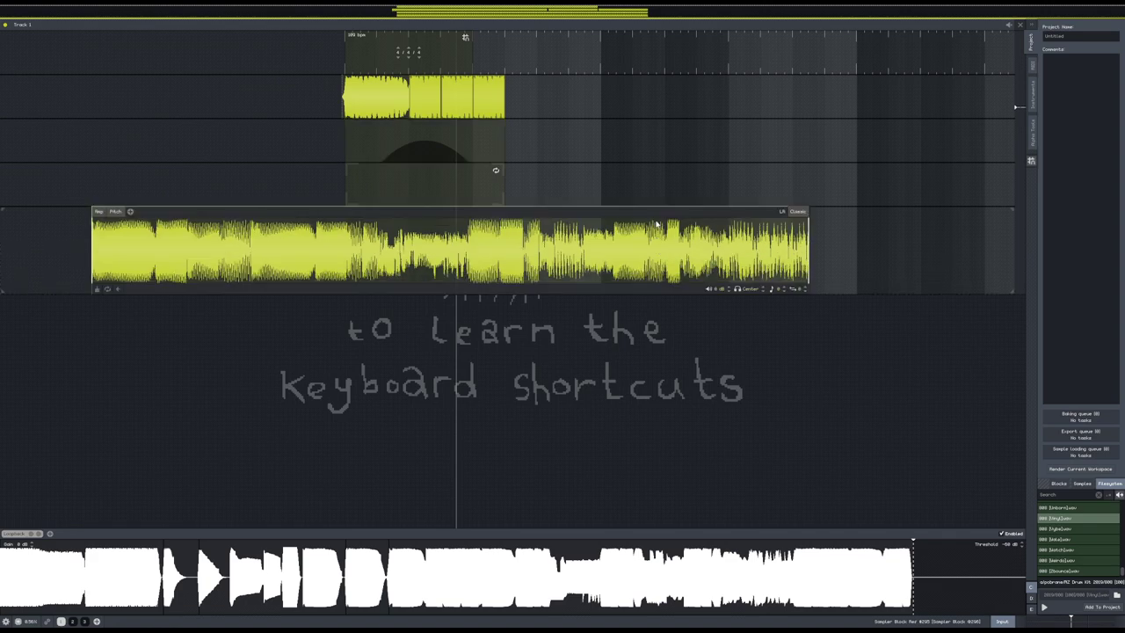
# - Split the long sample block near its end, delete the front part and play back the remaining segment
pyautogui.press('s')
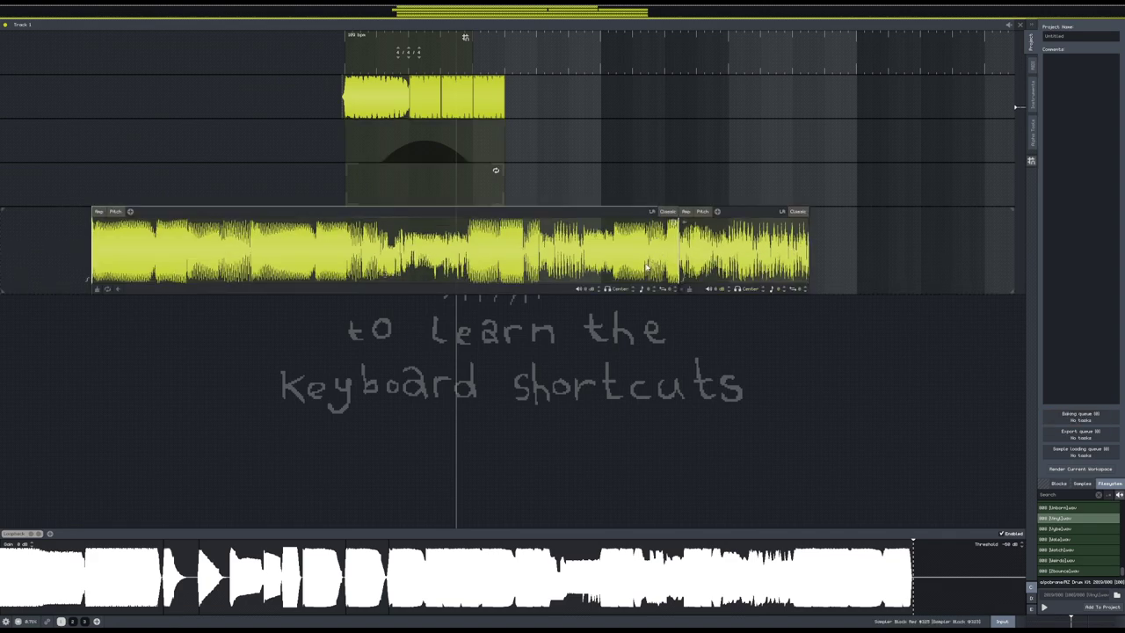
pyautogui.press('Delete')
pyautogui.moveTo(701, 261); pyautogui.dragTo(639, 233)
pyautogui.press('space')
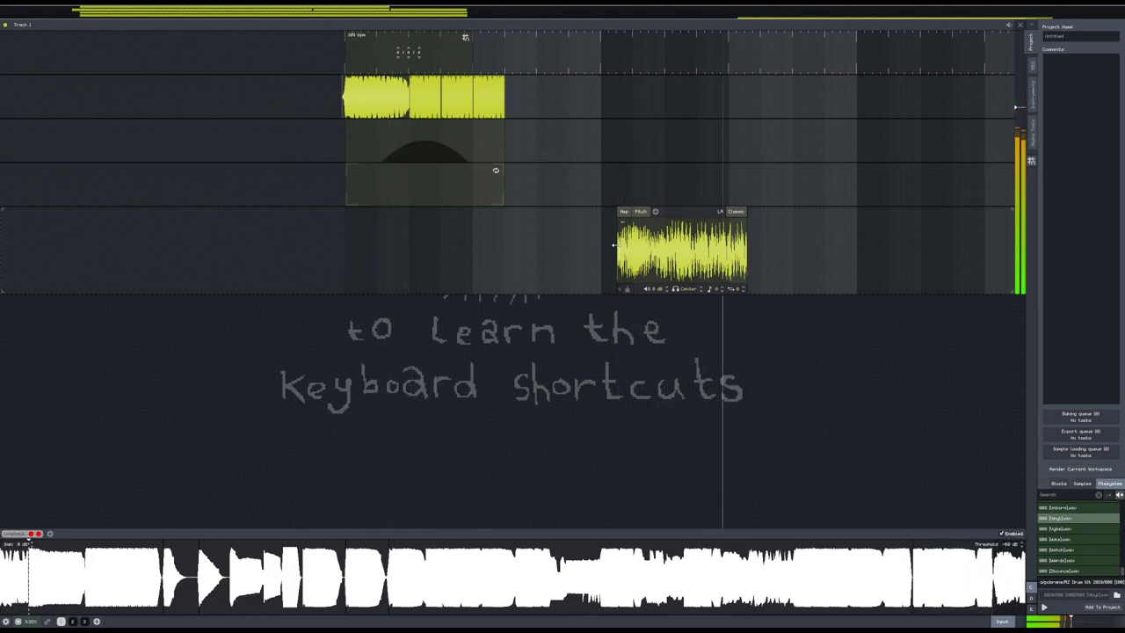
# - Shorten the remaining sample block to a brief segment and open its pitch envelope
pyautogui.moveTo(615, 256)
pyautogui.mouseDown()
pyautogui.moveTo(658, 256)
pyautogui.moveTo(610, 256)
pyautogui.mouseUp()
pyautogui.moveTo(684, 262); pyautogui.dragTo(636, 245)
pyautogui.click(632, 213)
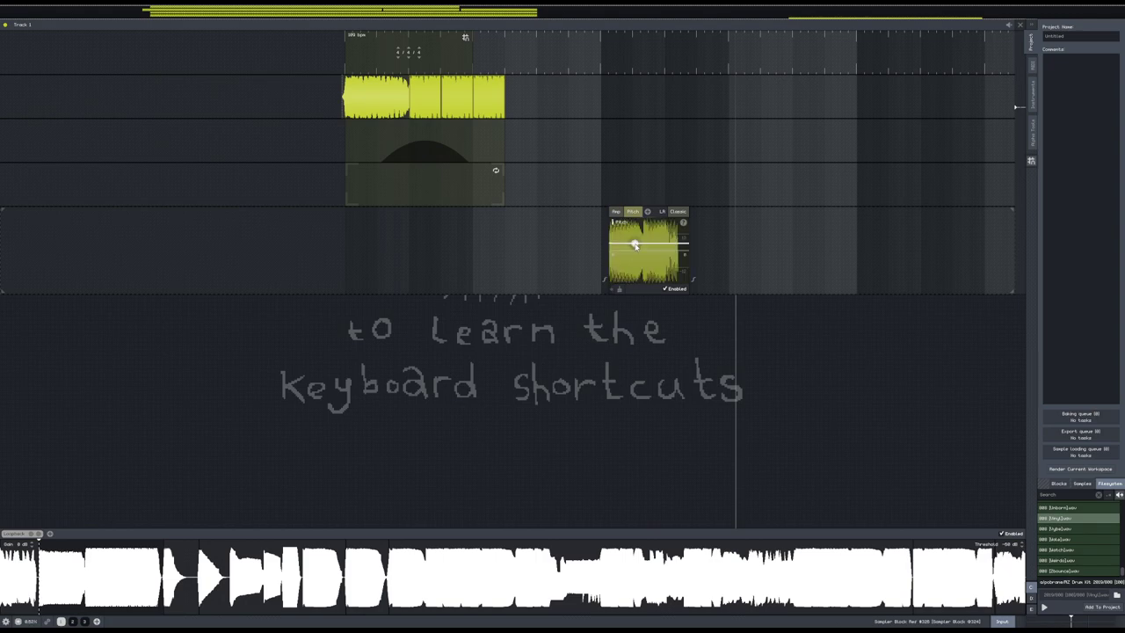
# - Switch the short sample block's mode from Classic to Fudge and play it back
pyautogui.click(685, 229)
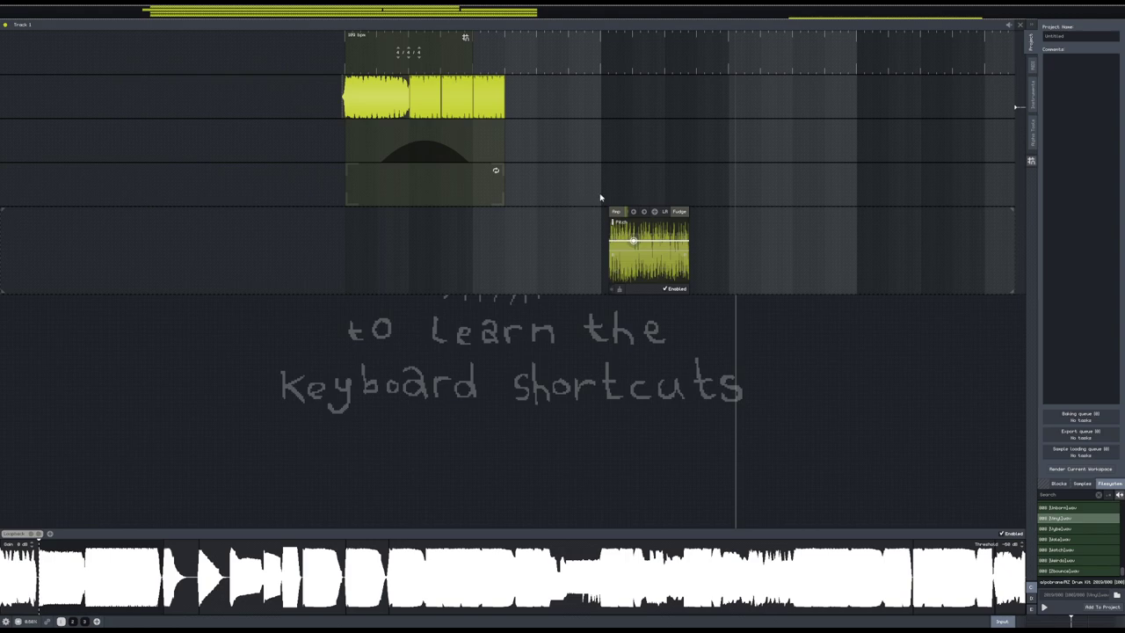
pyautogui.rightClick(591, 138)
pyautogui.click(536, 164)
pyautogui.press('space')
# - Draw a pitch envelope that starts flat and rises to its maximum near the end of the block
pyautogui.moveTo(633, 240); pyautogui.dragTo(678, 222)
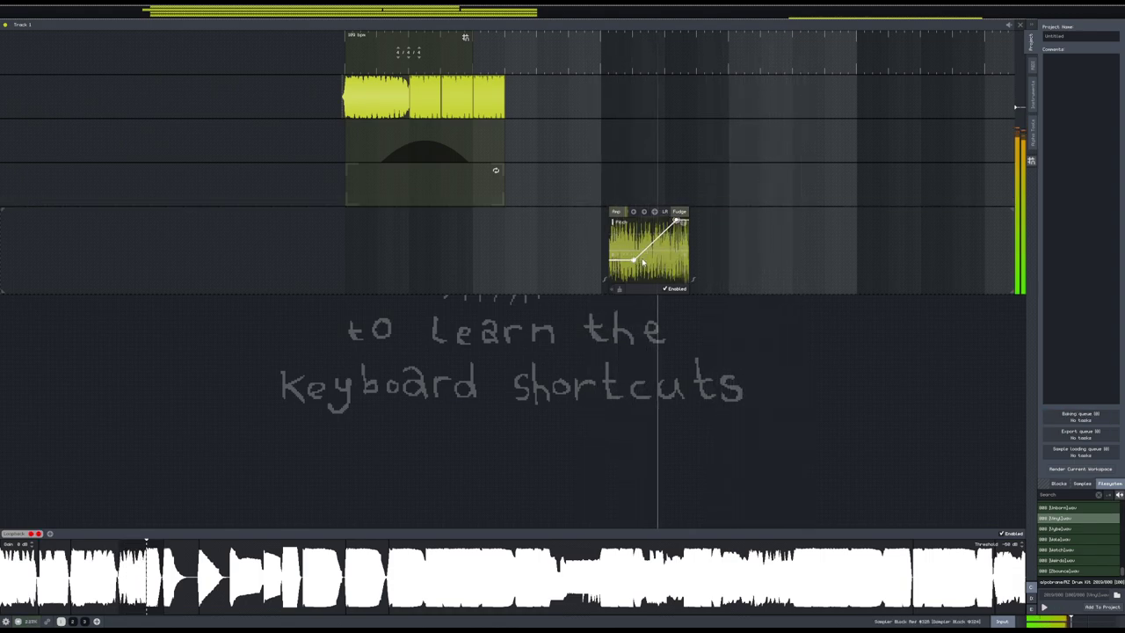
pyautogui.moveTo(633, 260); pyautogui.dragTo(664, 247)
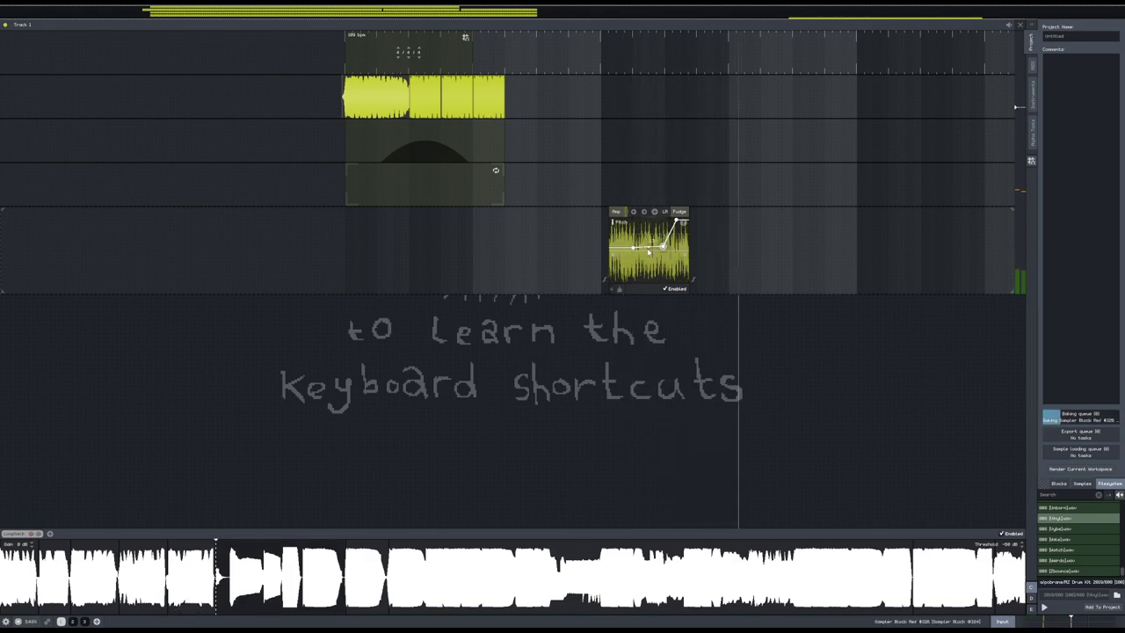
pyautogui.scroll(8, 652, 239)
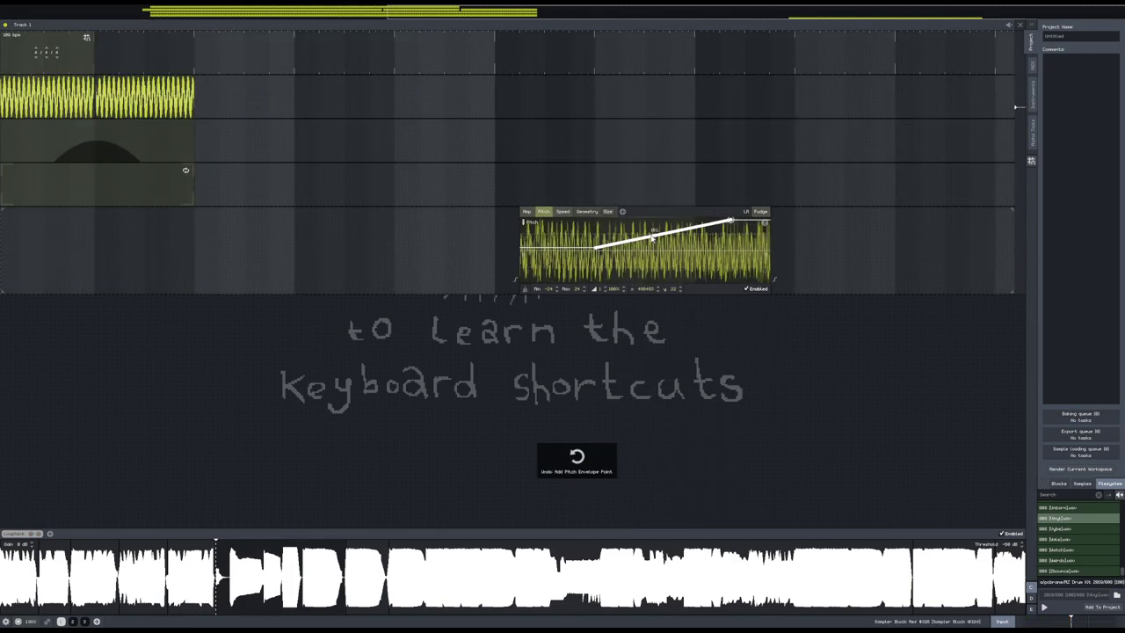
# - Bend the rising pitch segment into a late-accelerating curve, extend its last point to the block's end and play it back
pyautogui.moveTo(687, 252); pyautogui.dragTo(710, 274)
pyautogui.scroll(-5, 693, 253)
pyautogui.press('space')
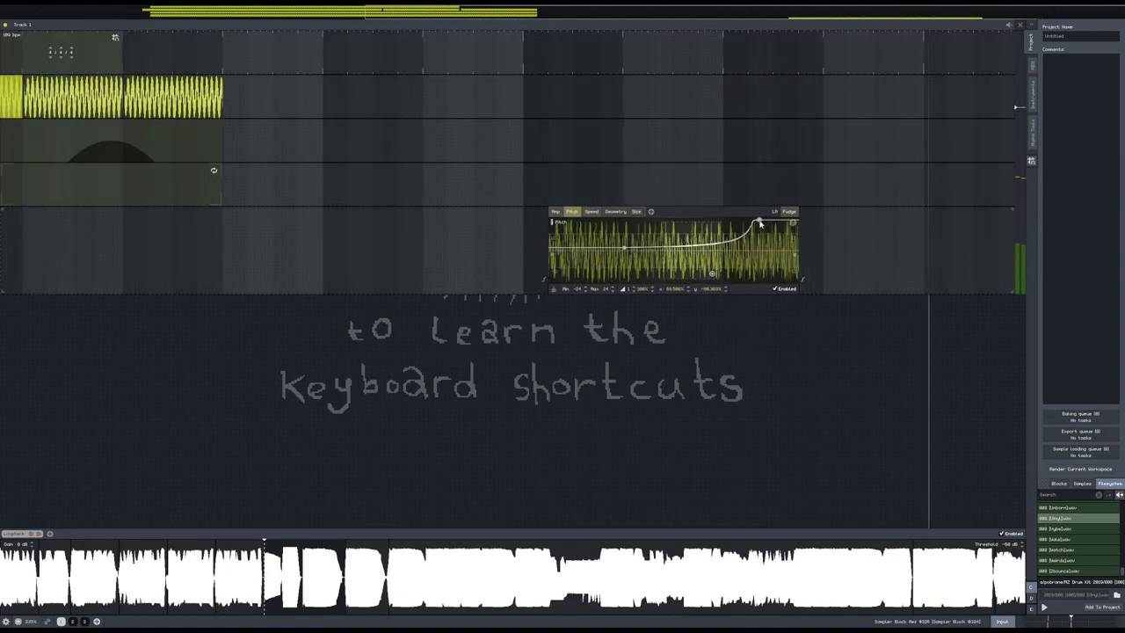
pyautogui.moveTo(760, 224); pyautogui.dragTo(804, 228)
pyautogui.press('space')
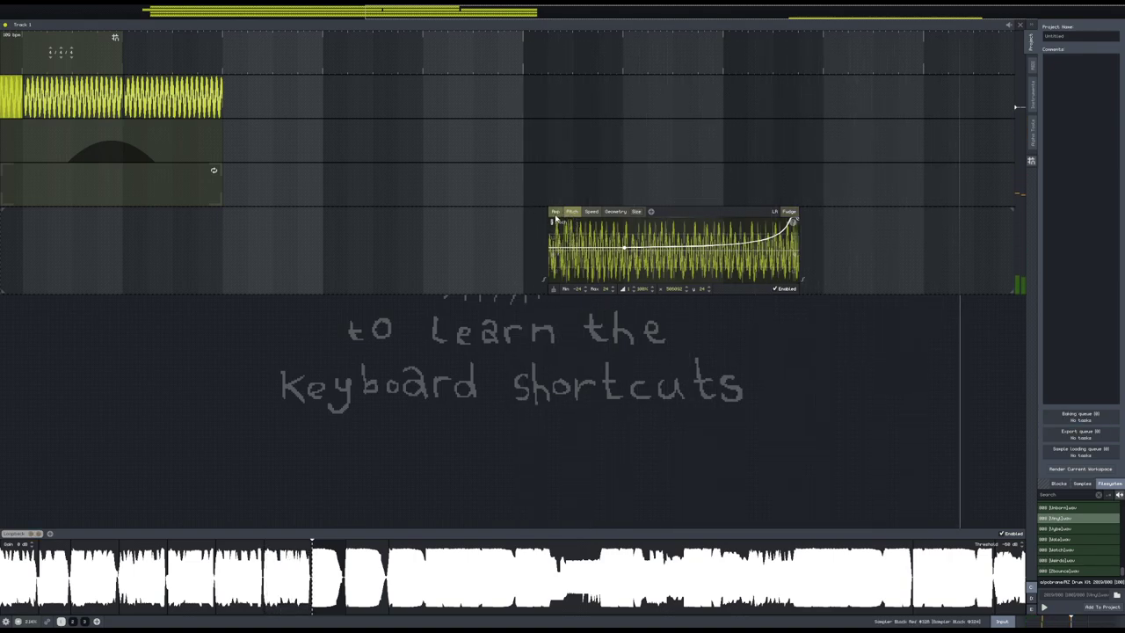
# - Raise the pitch envelope's maximum and its last point to 45, readjust the curve's bend and play it back
pyautogui.scroll(11, 613, 289)
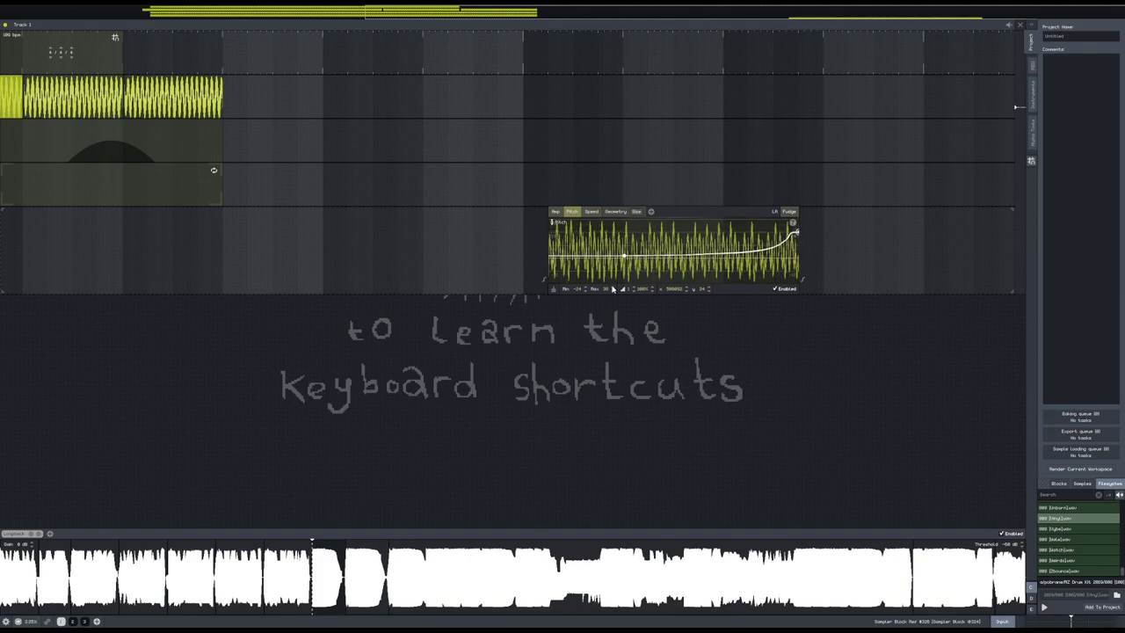
pyautogui.scroll(4, 612, 289)
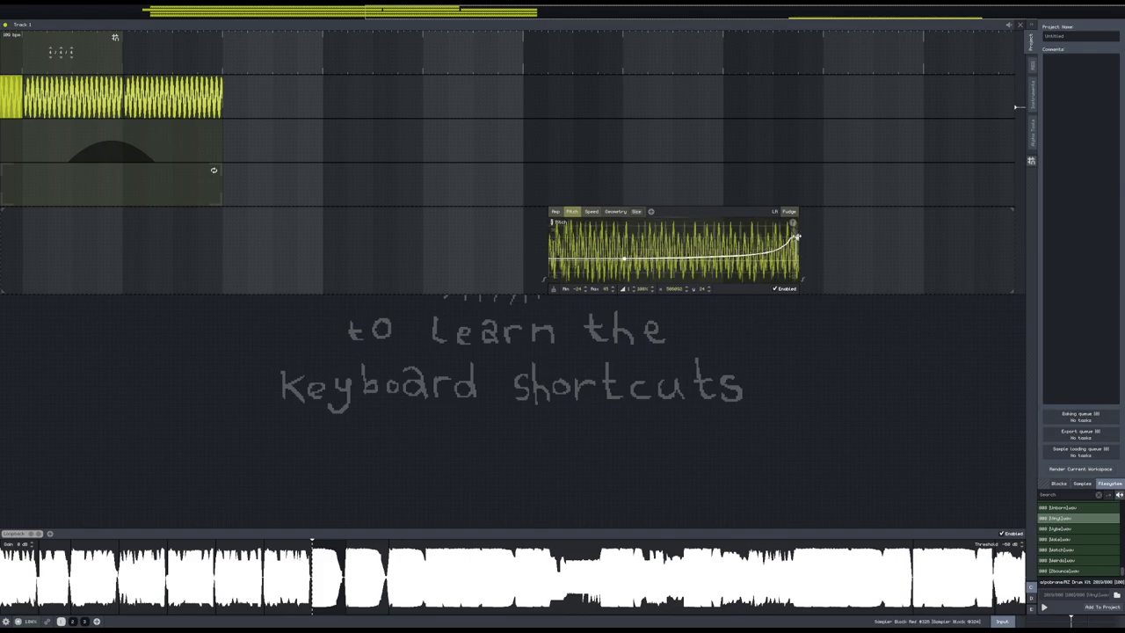
pyautogui.moveTo(798, 237); pyautogui.dragTo(793, 222)
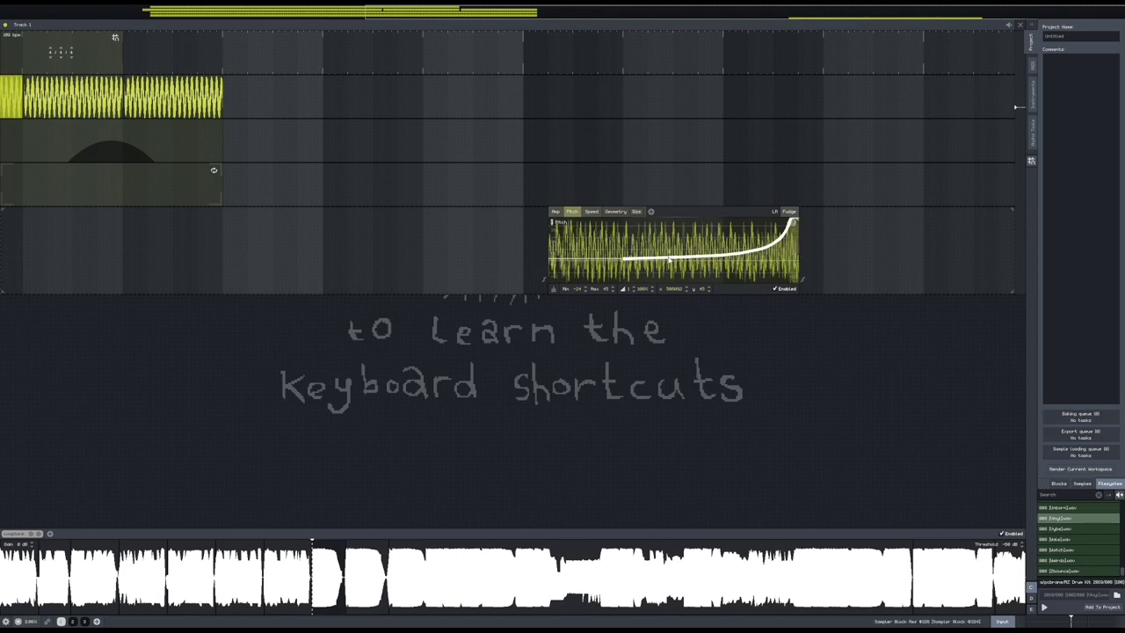
pyautogui.moveTo(673, 263); pyautogui.dragTo(732, 274)
pyautogui.press('space')
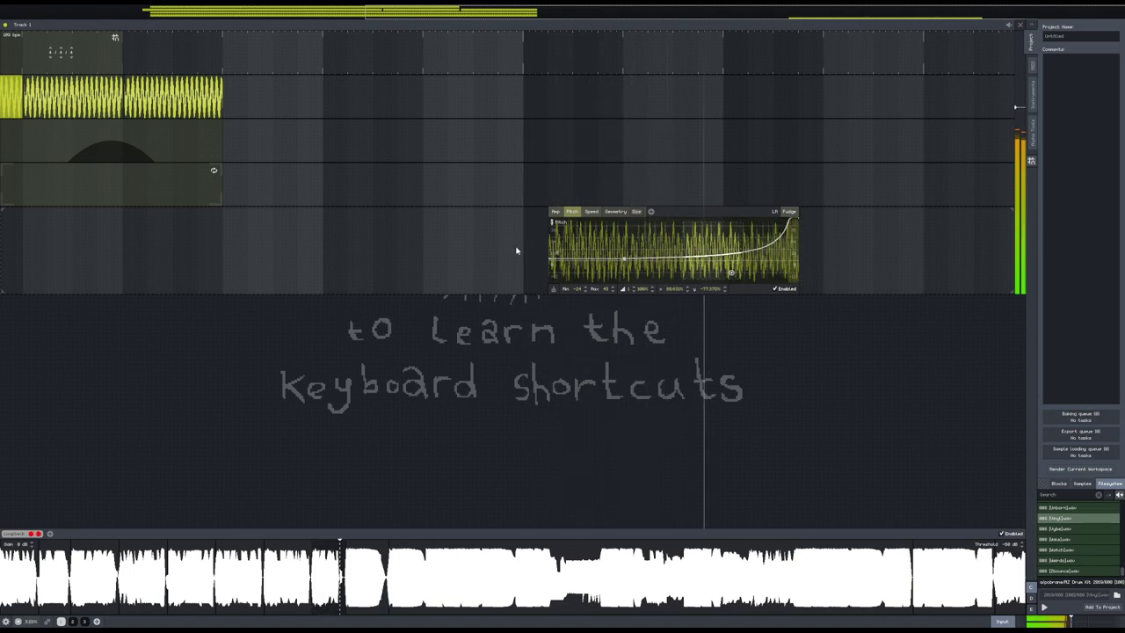
pyautogui.moveTo(549, 268); pyautogui.dragTo(600, 277)
pyautogui.click(666, 277)
pyautogui.hotkey('ctrl', 'z')
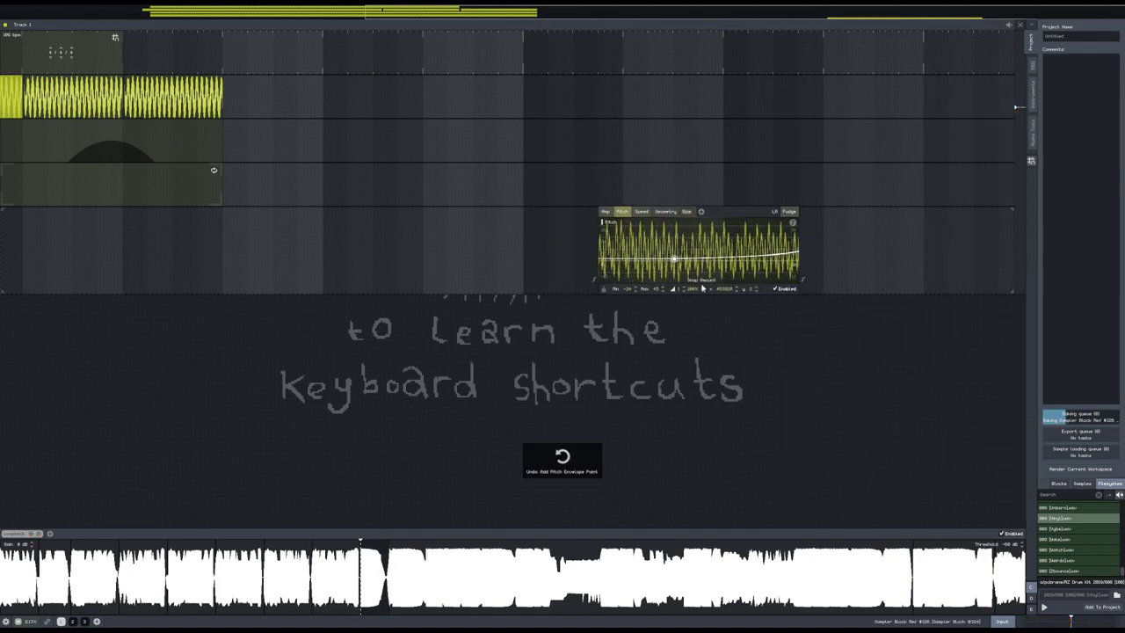
pyautogui.moveTo(674, 265); pyautogui.dragTo(674, 259)
pyautogui.press('space')
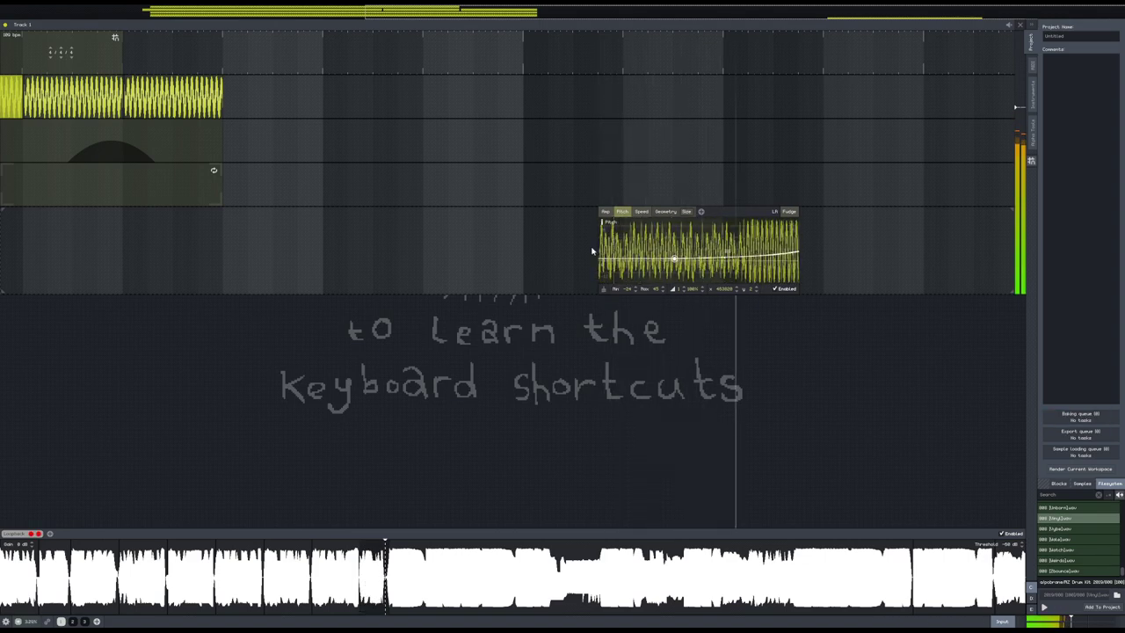
pyautogui.press('space')
pyautogui.hotkey('ctrl', 'z')
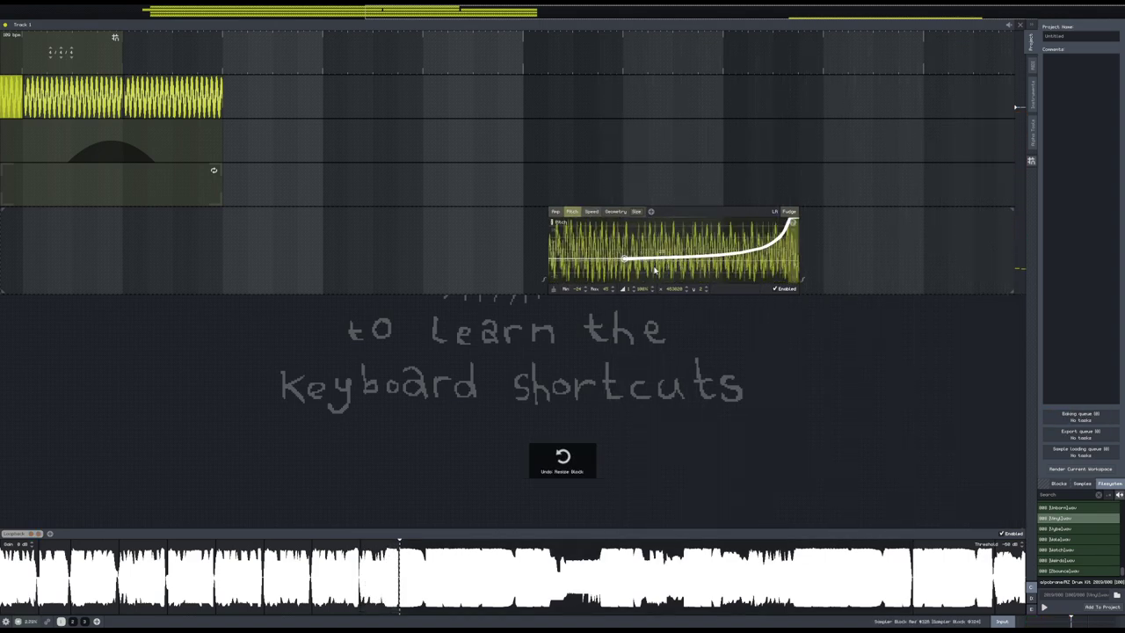
# - Trim the block's end slightly and add an amp envelope that curves upward to full level at the end
pyautogui.moveTo(799, 255); pyautogui.dragTo(789, 254)
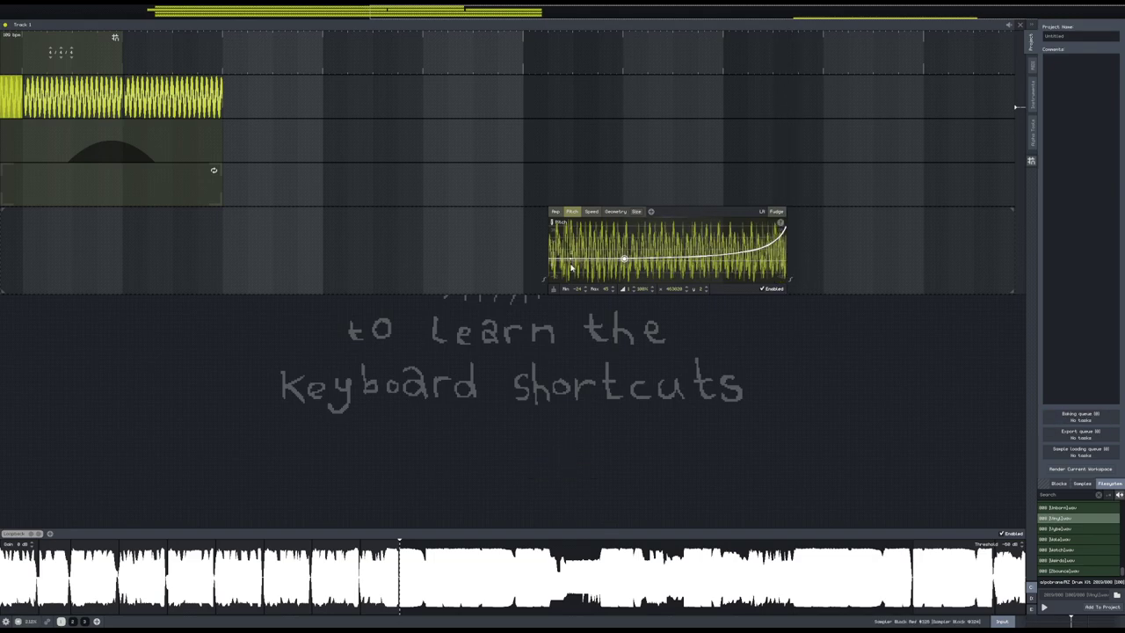
pyautogui.press('space')
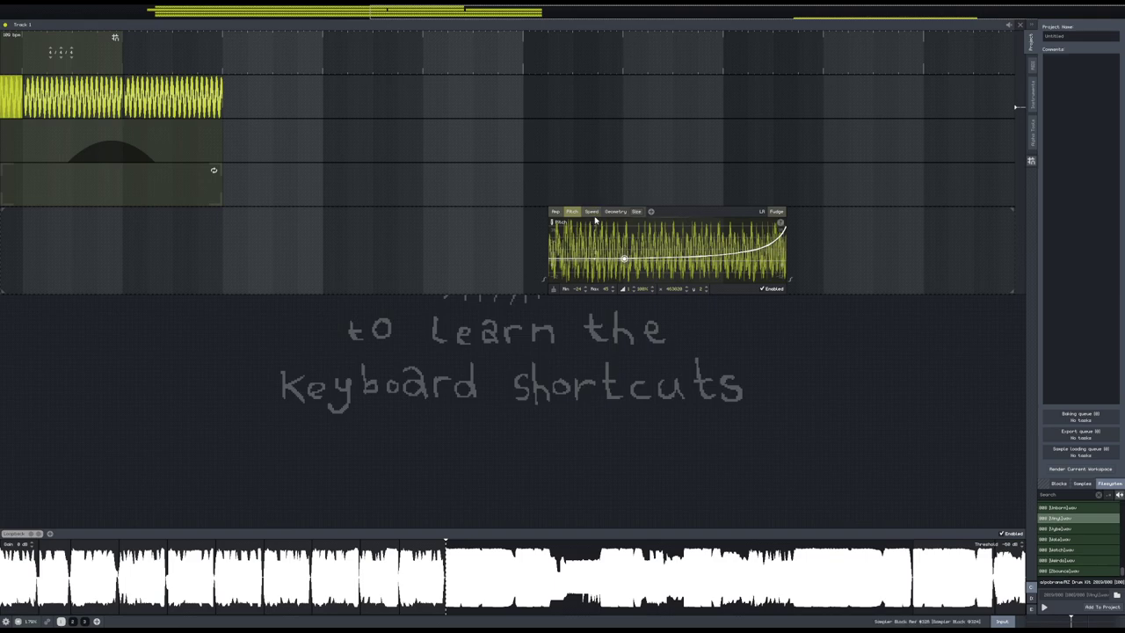
pyautogui.click(557, 212)
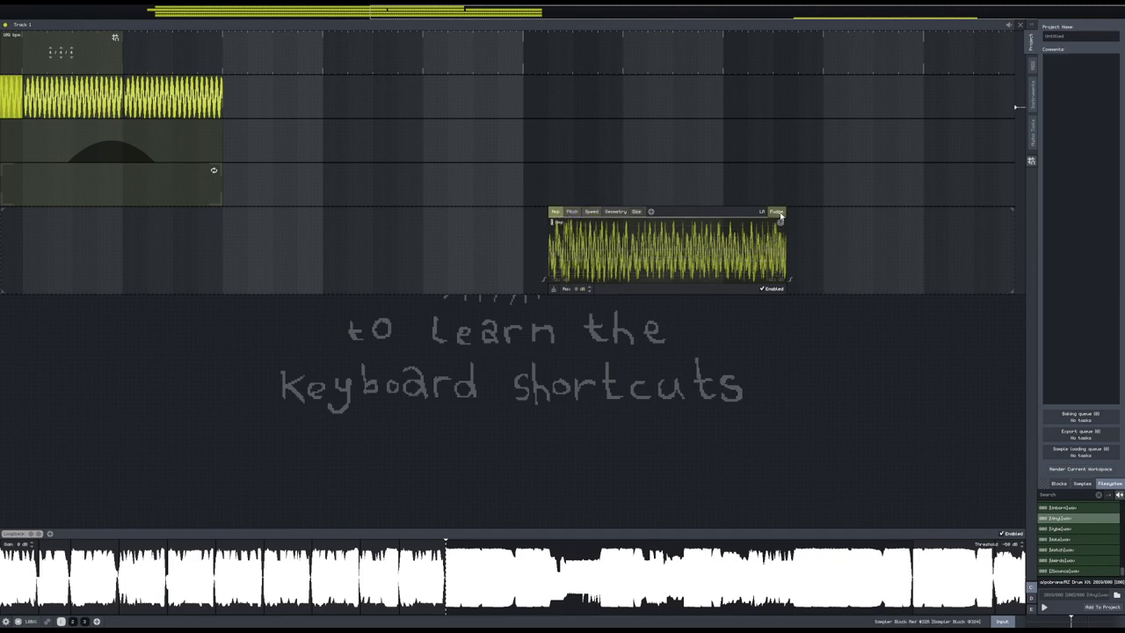
pyautogui.moveTo(571, 249); pyautogui.dragTo(693, 273)
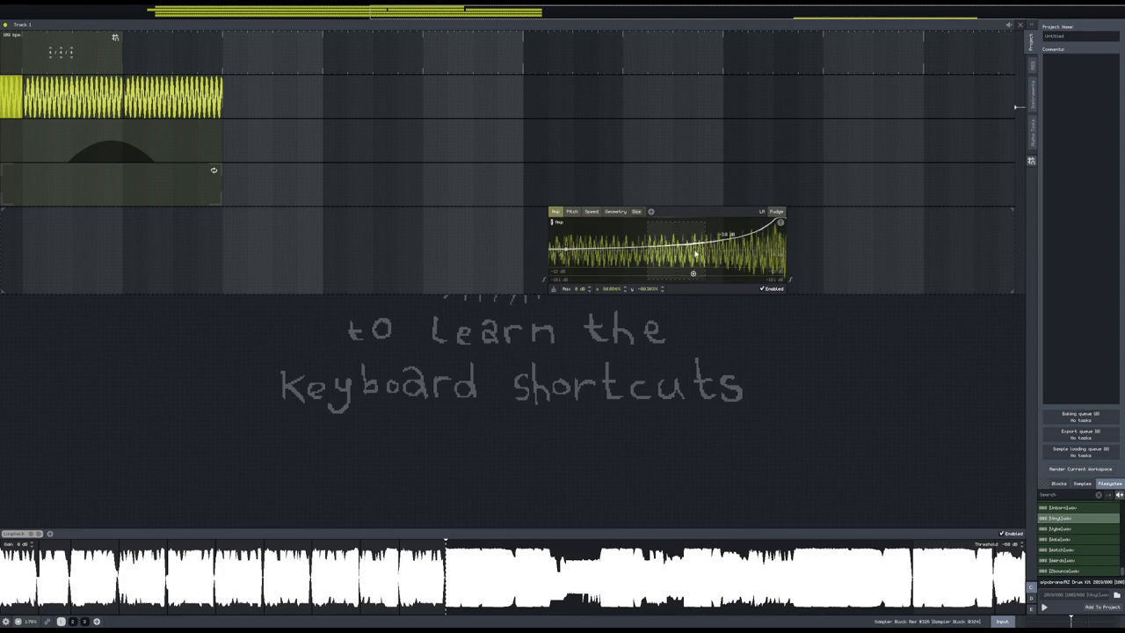
pyautogui.press('space')
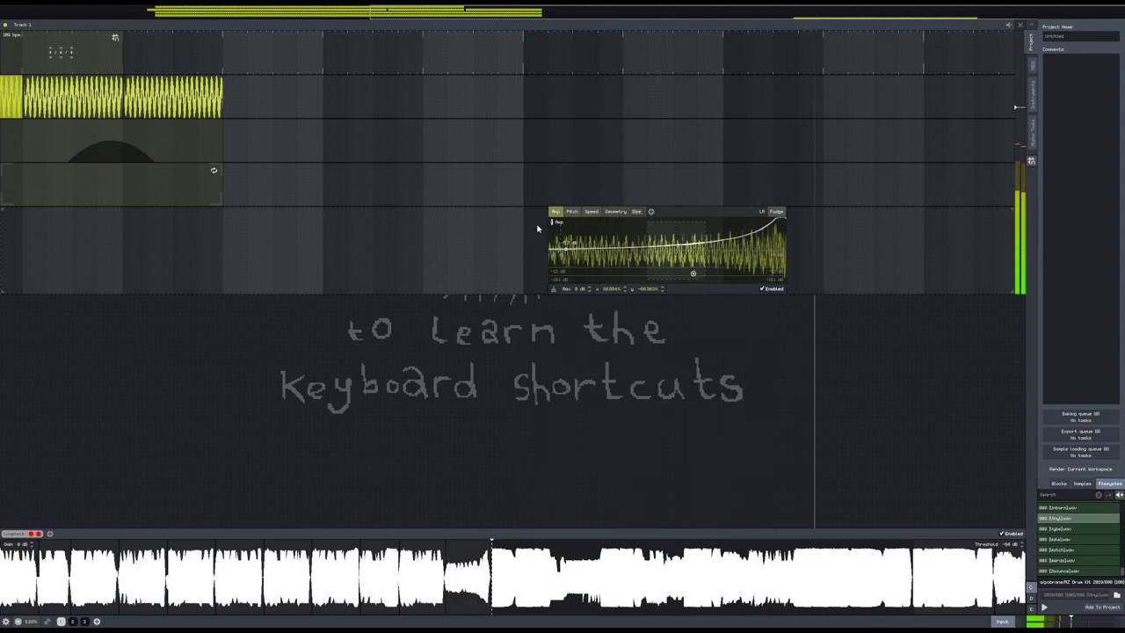
# - Move the riser block so it ends exactly where the looped section starts, and play them together
pyautogui.scroll(-2, 454, 273)
pyautogui.scroll(6, 582, 242)
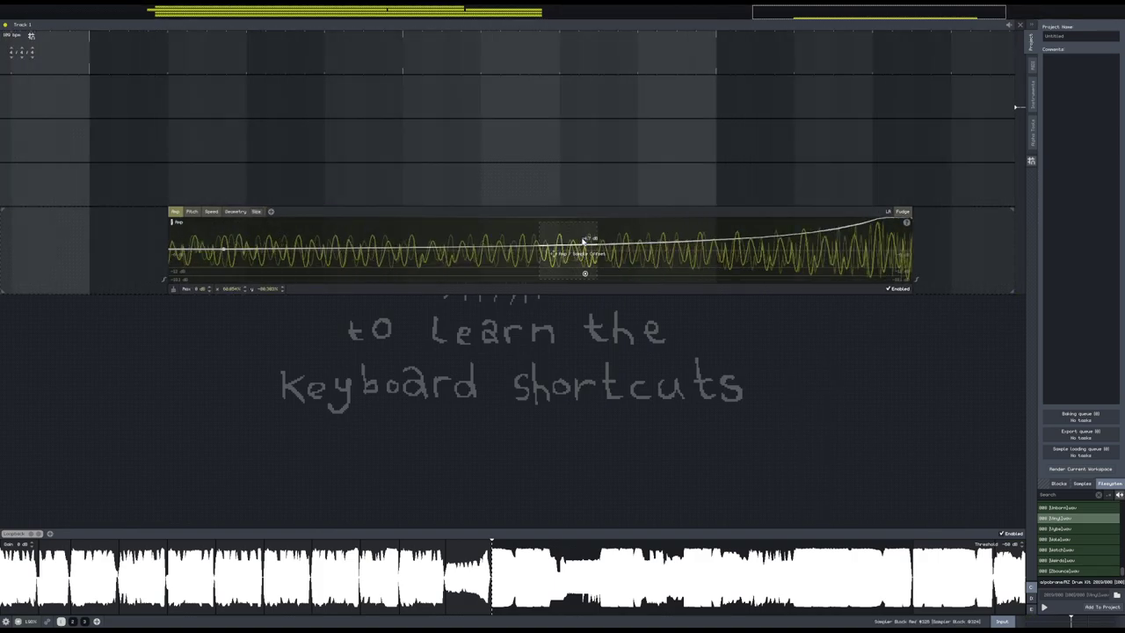
pyautogui.scroll(-5, 582, 241)
pyautogui.moveTo(545, 255); pyautogui.dragTo(460, 118)
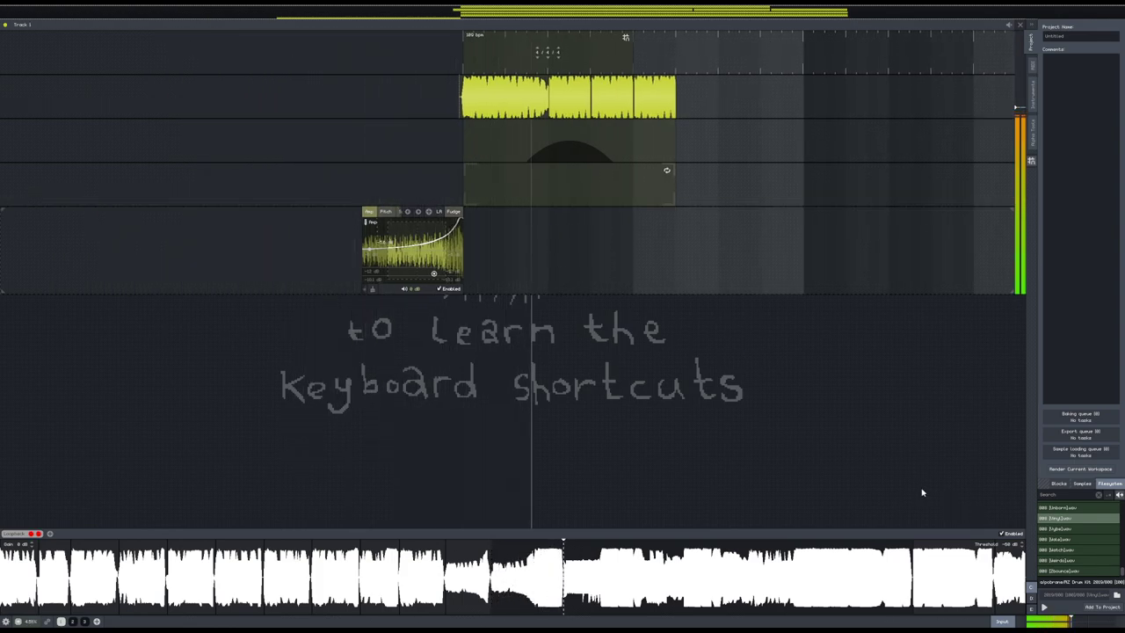
pyautogui.press('space')
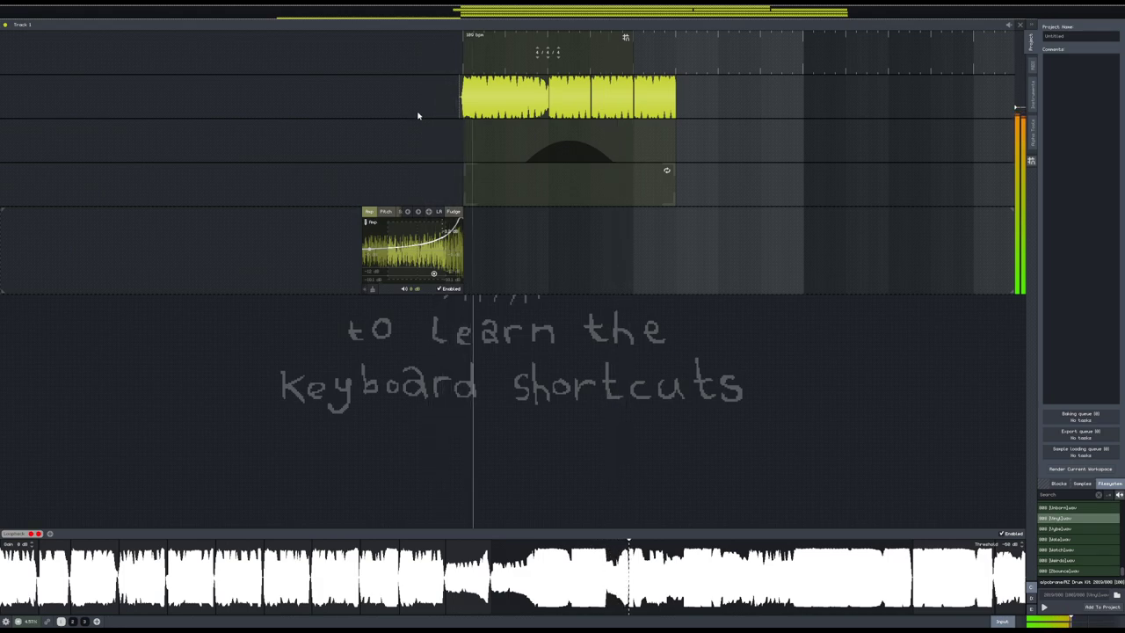
# - Play back the transition from the riser into the looped section repeatedly from different positions
pyautogui.press('space')
pyautogui.press('space')
pyautogui.press('space')
pyautogui.press('space')
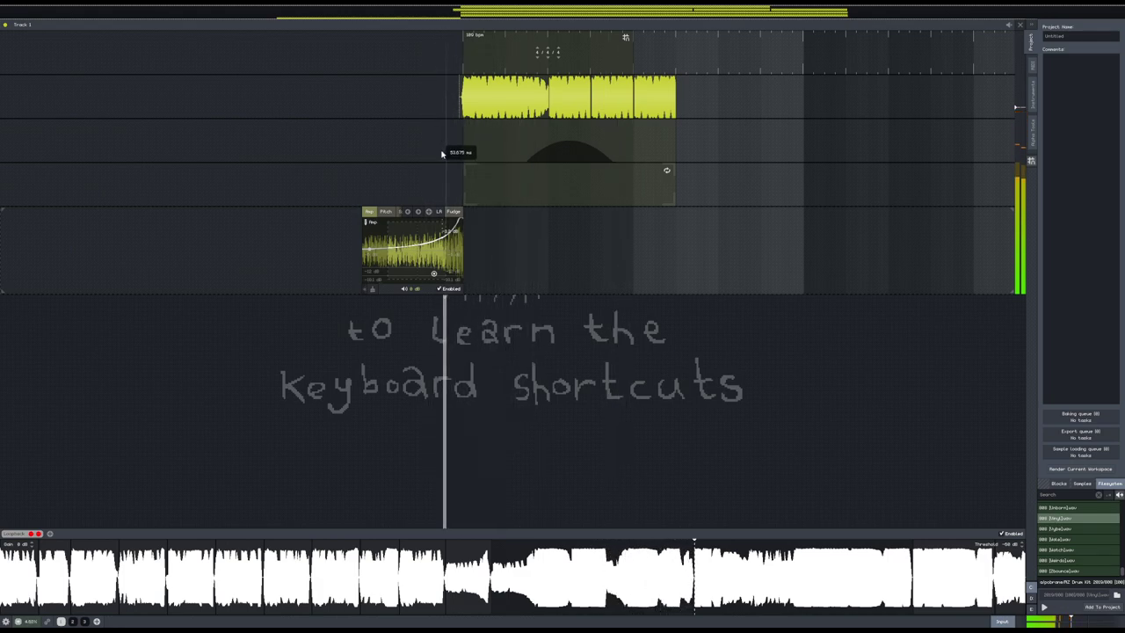
pyautogui.press('space')
pyautogui.press('space')
pyautogui.press('space')
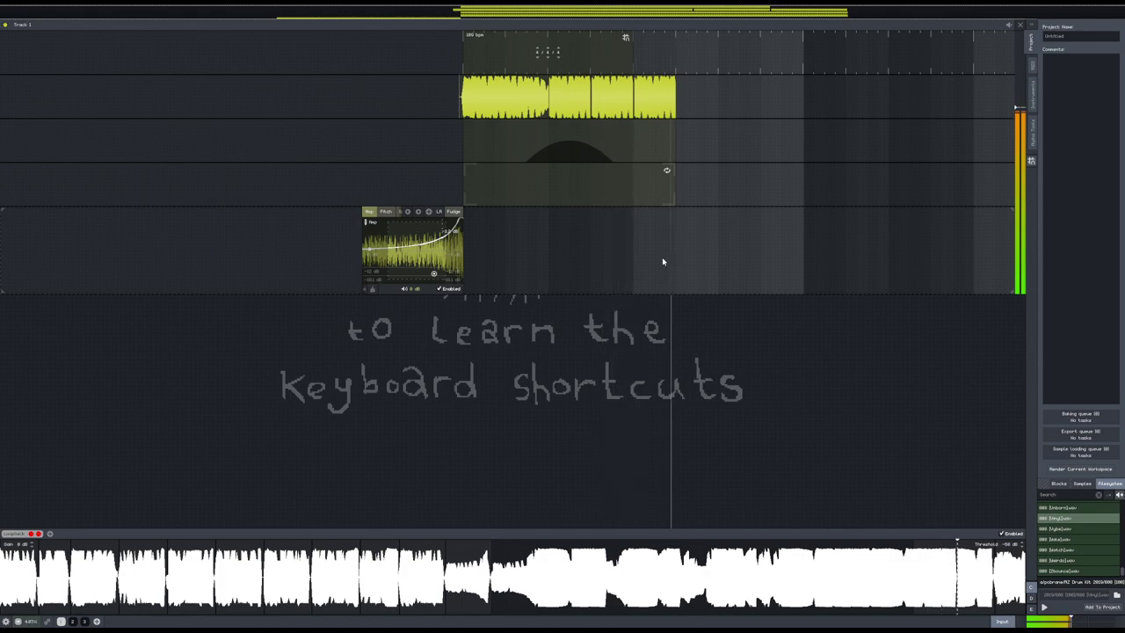
pyautogui.press('space')
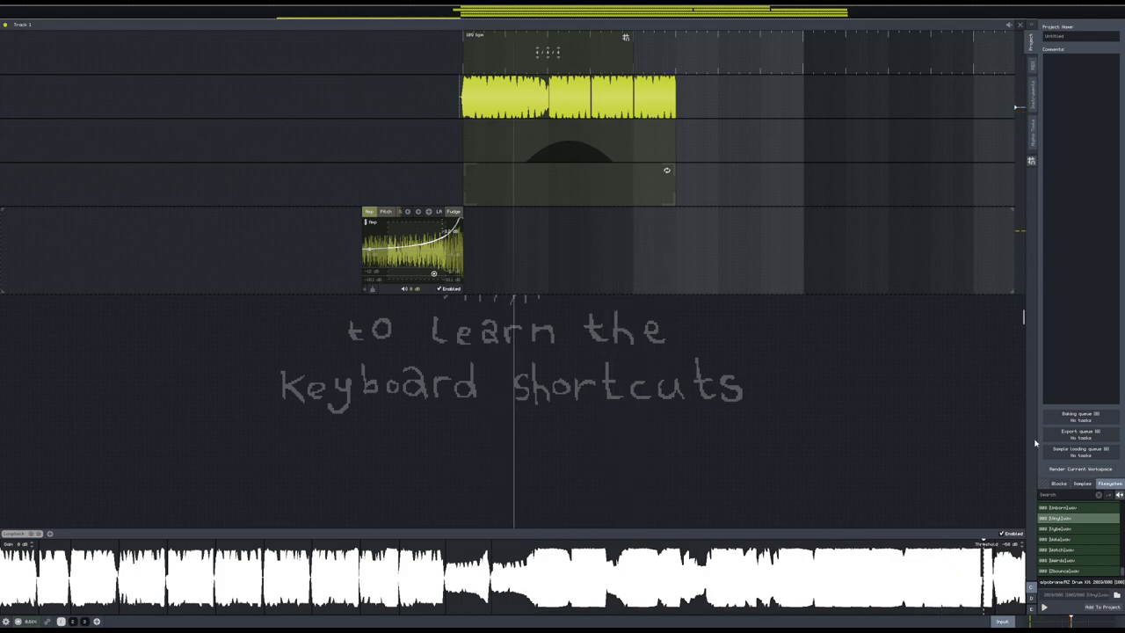
# - Save the project as "creativity" in a new folder named "creativity-flows-in-me" inside the projects directory
pyautogui.hotkey('ctrl', 's')
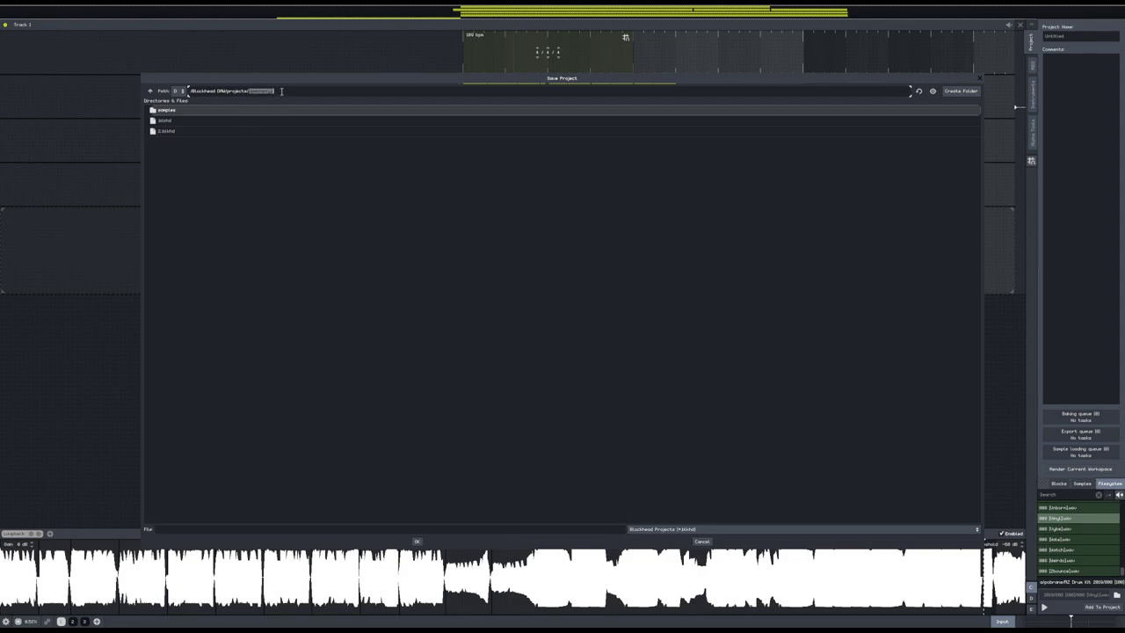
pyautogui.click(151, 92)
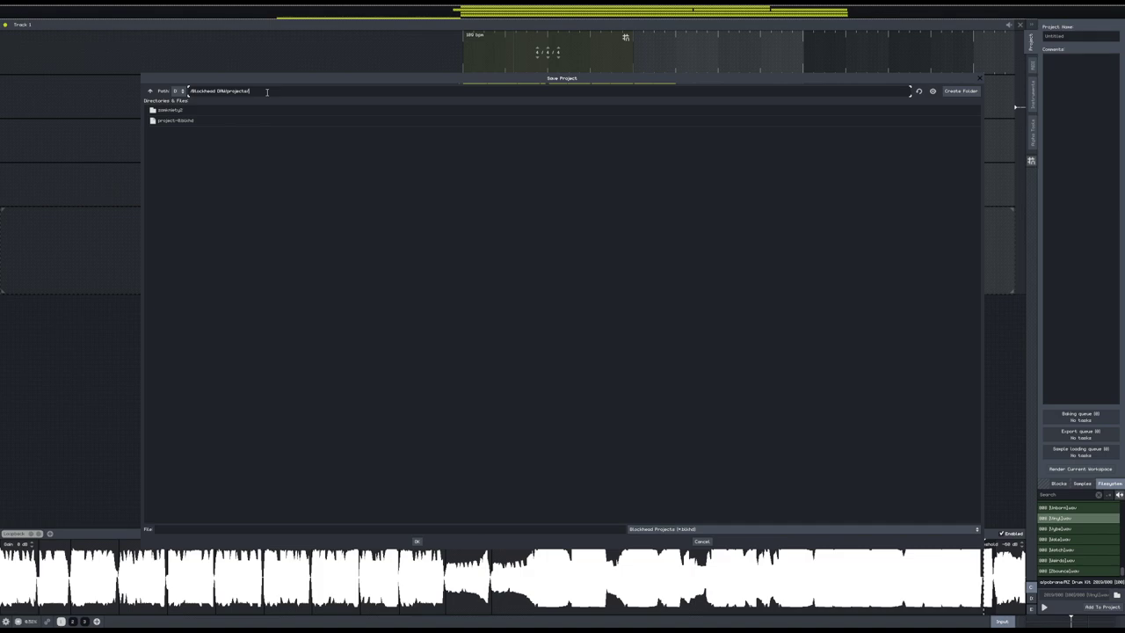
pyautogui.click(958, 92)
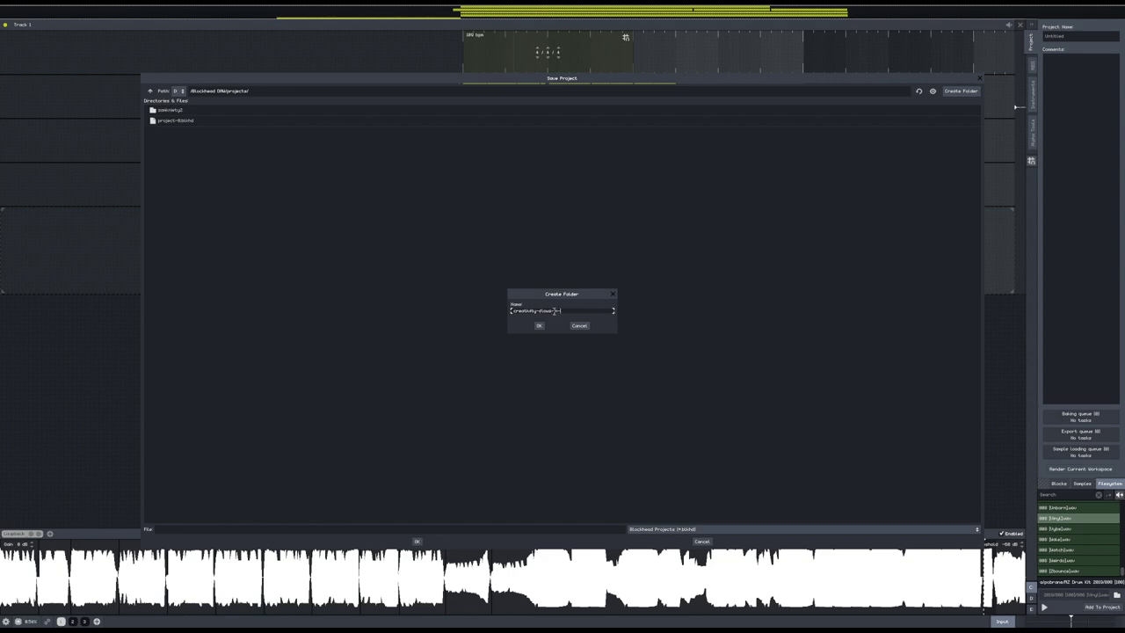
pyautogui.click(536, 326)
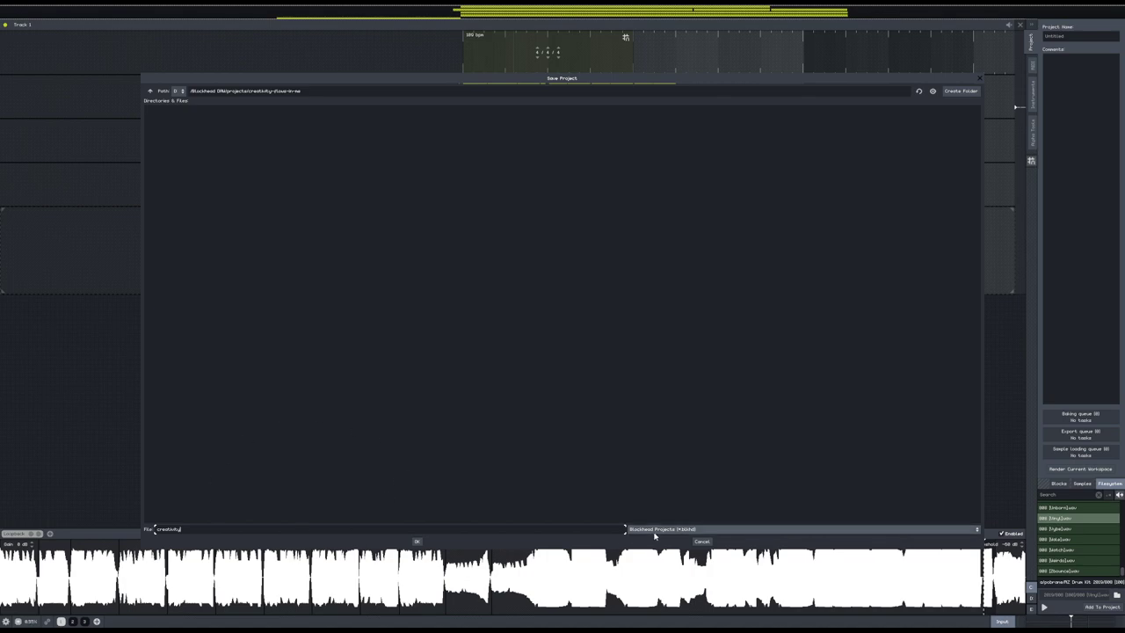
pyautogui.click(418, 542)
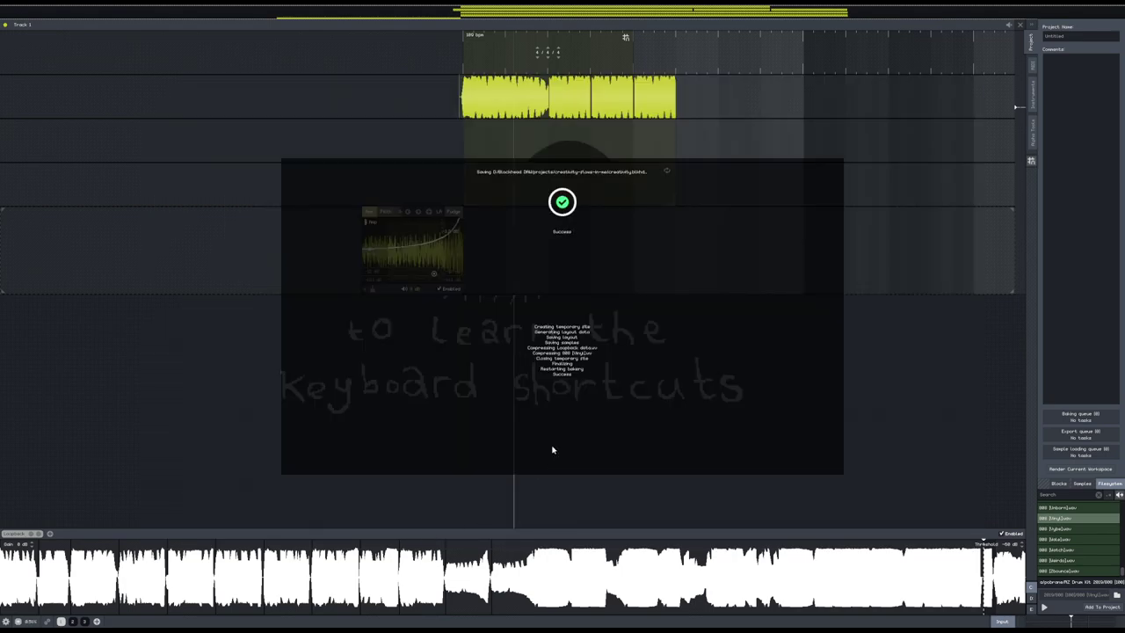
pyautogui.click(541, 365)
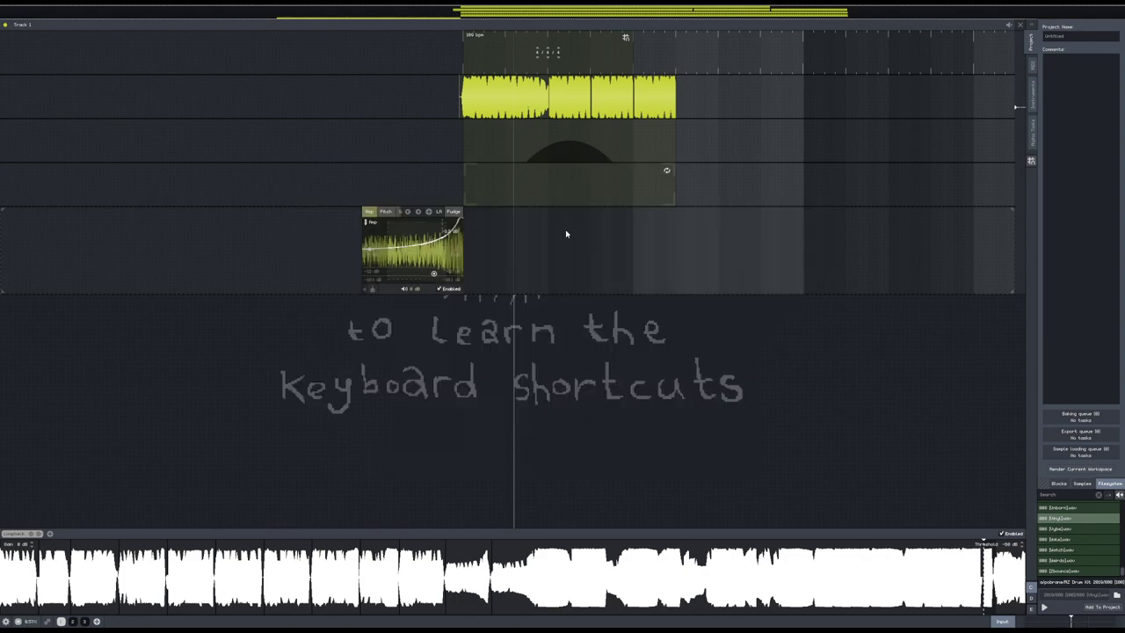
# - Play the looped section and expand the manipulator block beneath its sample blocks for editing
pyautogui.press('space')
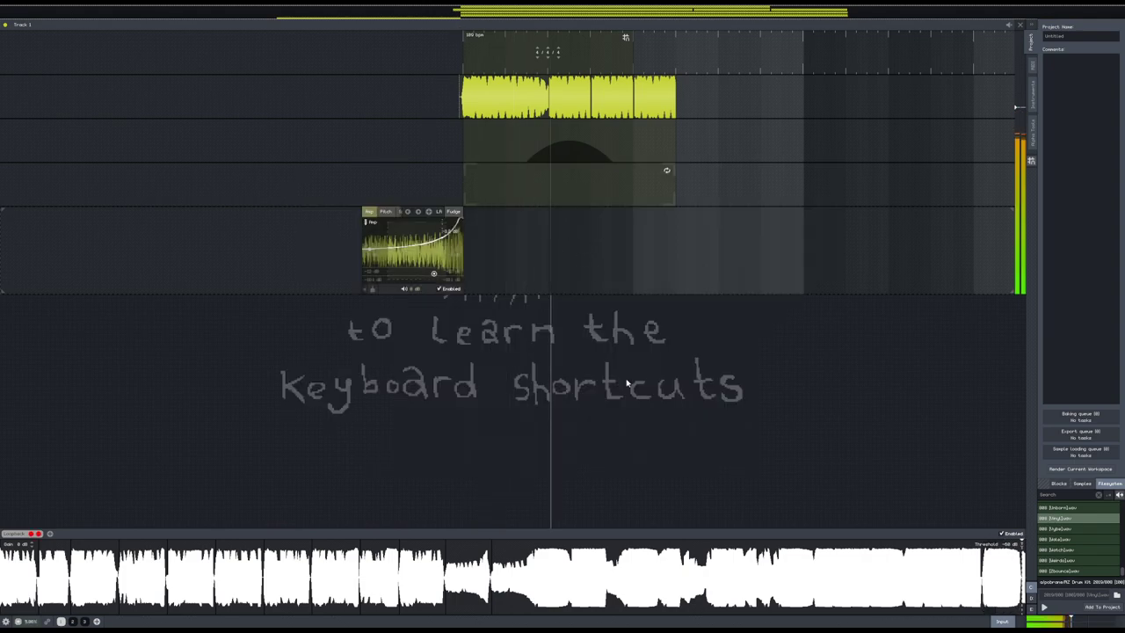
pyautogui.moveTo(652, 358); pyautogui.dragTo(623, 364)
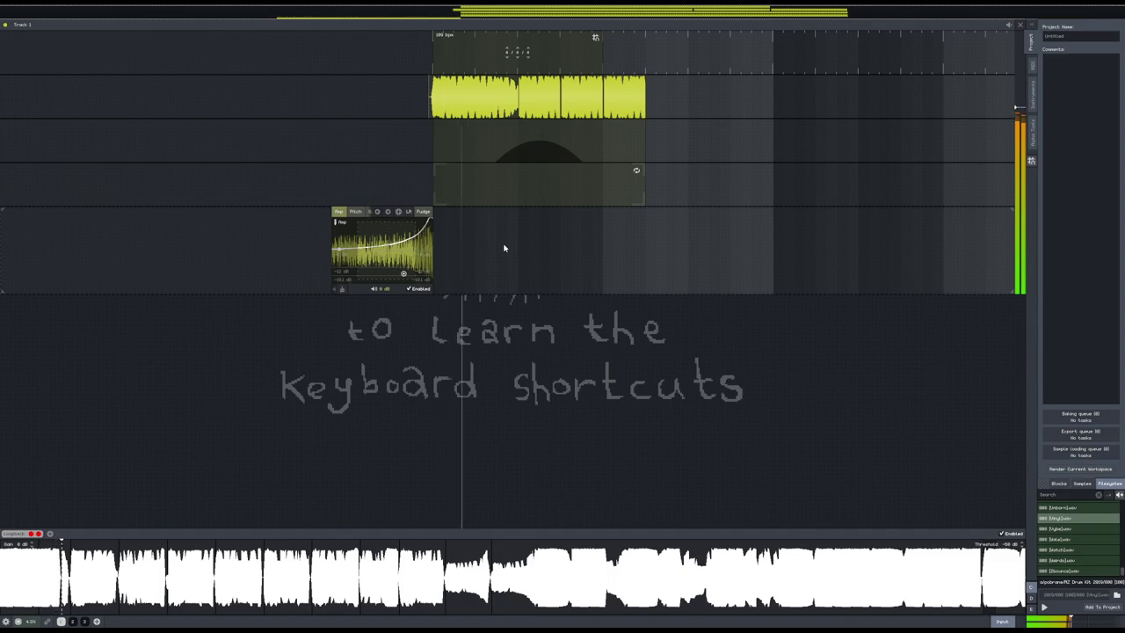
pyautogui.scroll(3, 517, 142)
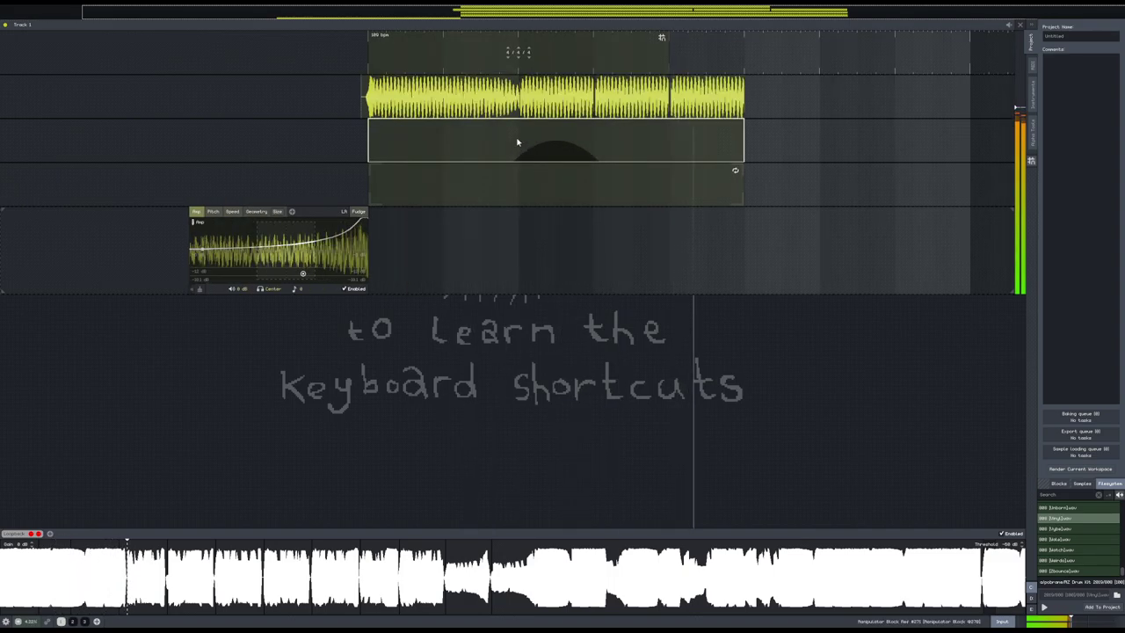
pyautogui.scroll(4, 520, 146)
pyautogui.scroll(-4, 519, 147)
pyautogui.scroll(3, 519, 145)
pyautogui.scroll(-3, 520, 148)
pyautogui.scroll(3, 519, 132)
pyautogui.rightClick(506, 140)
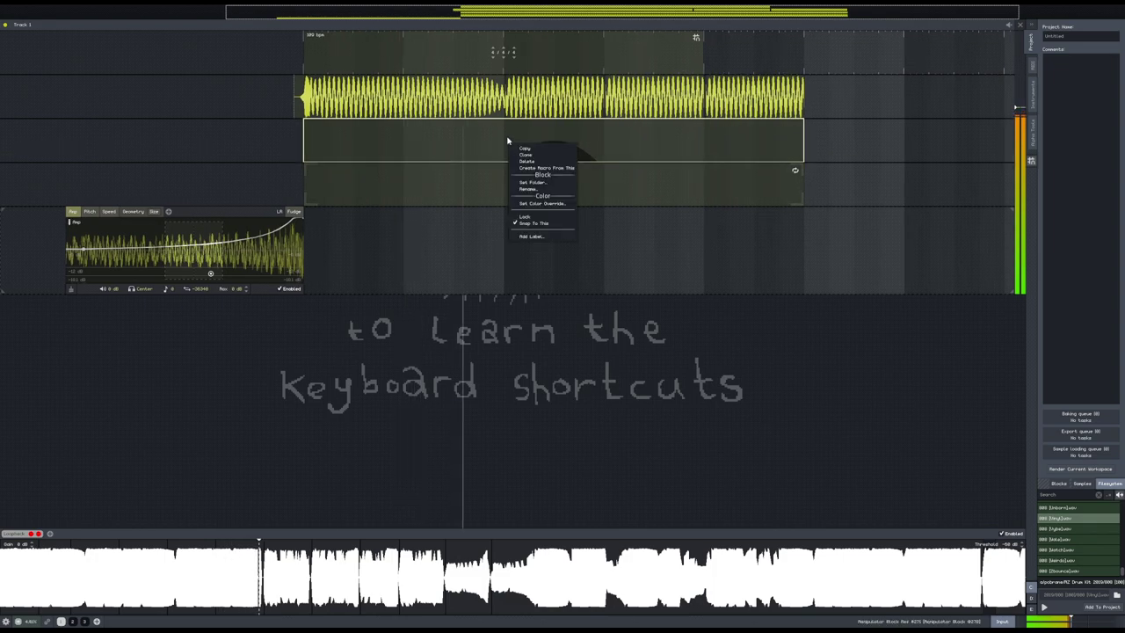
pyautogui.doubleClick(506, 141)
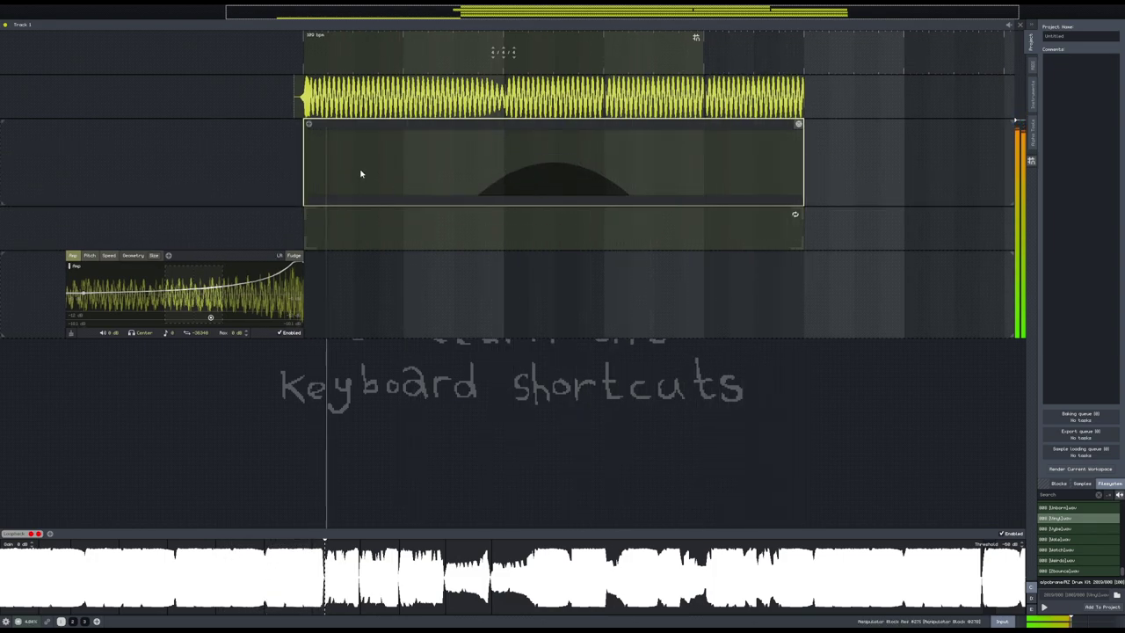
# - Add a Pitch envelope to the manipulator block and show its curve
pyautogui.click(309, 124)
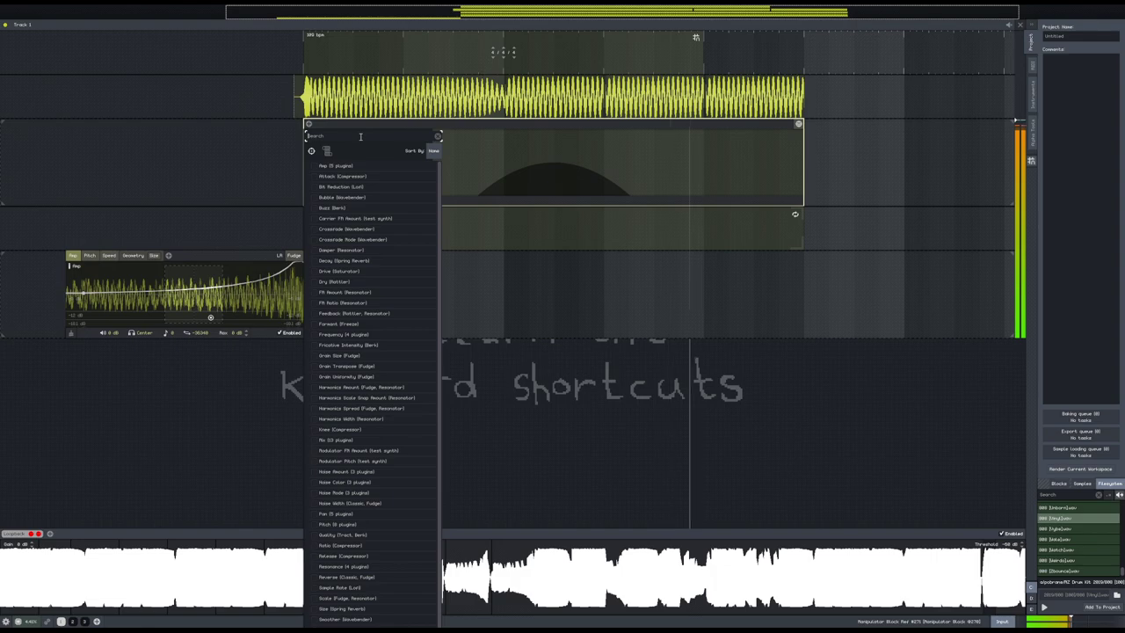
pyautogui.write('pit')
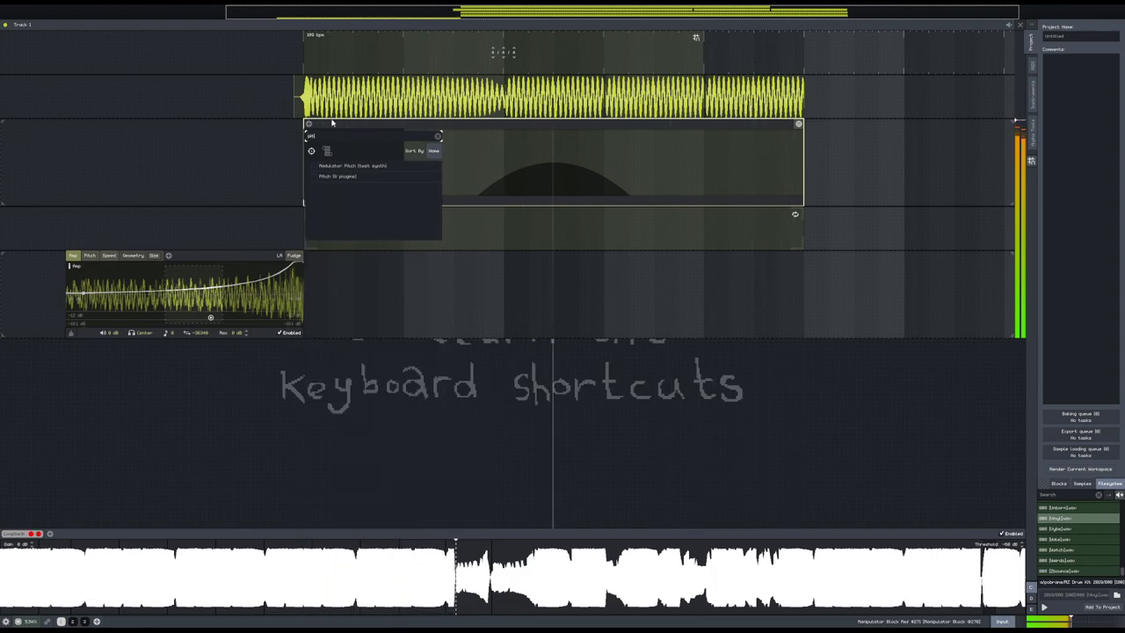
pyautogui.click(323, 177)
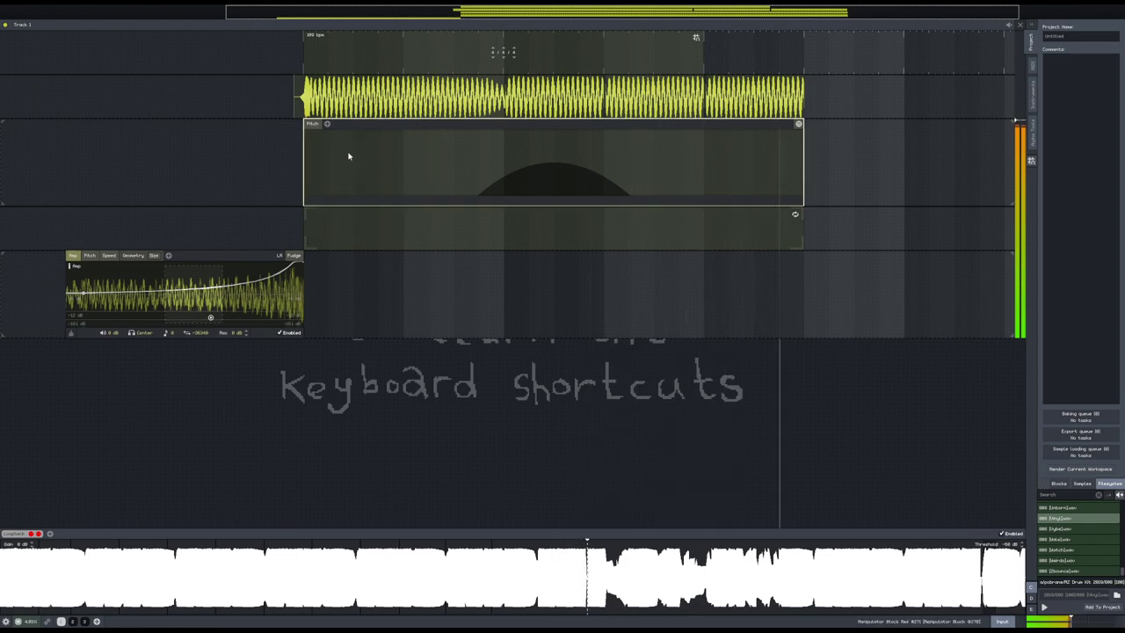
pyautogui.click(327, 125)
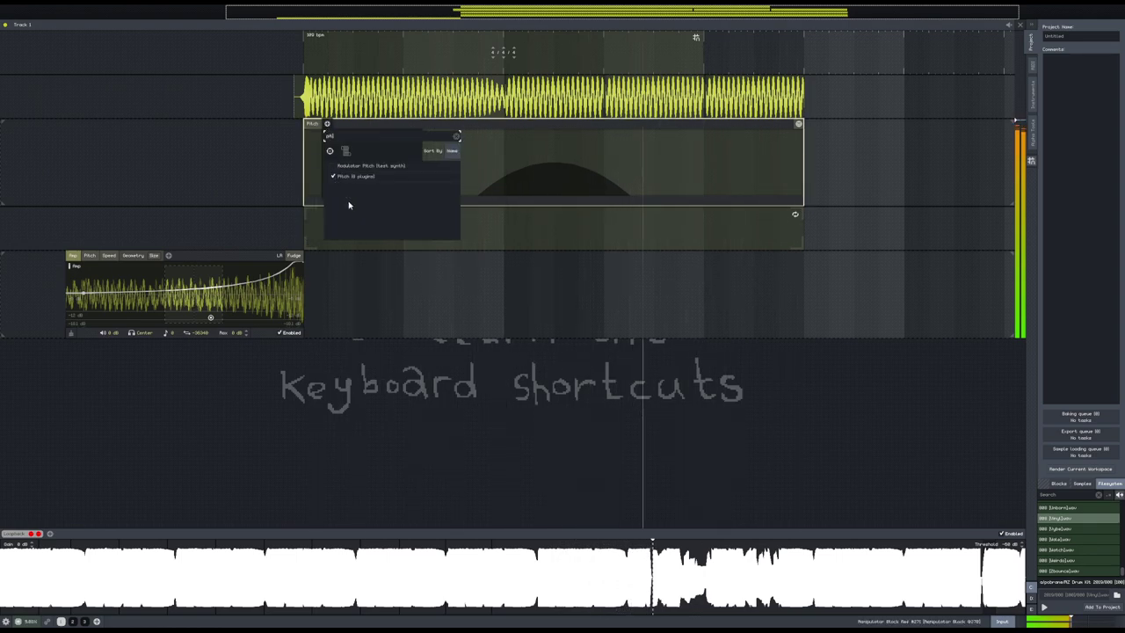
pyautogui.click(442, 310)
pyautogui.click(320, 127)
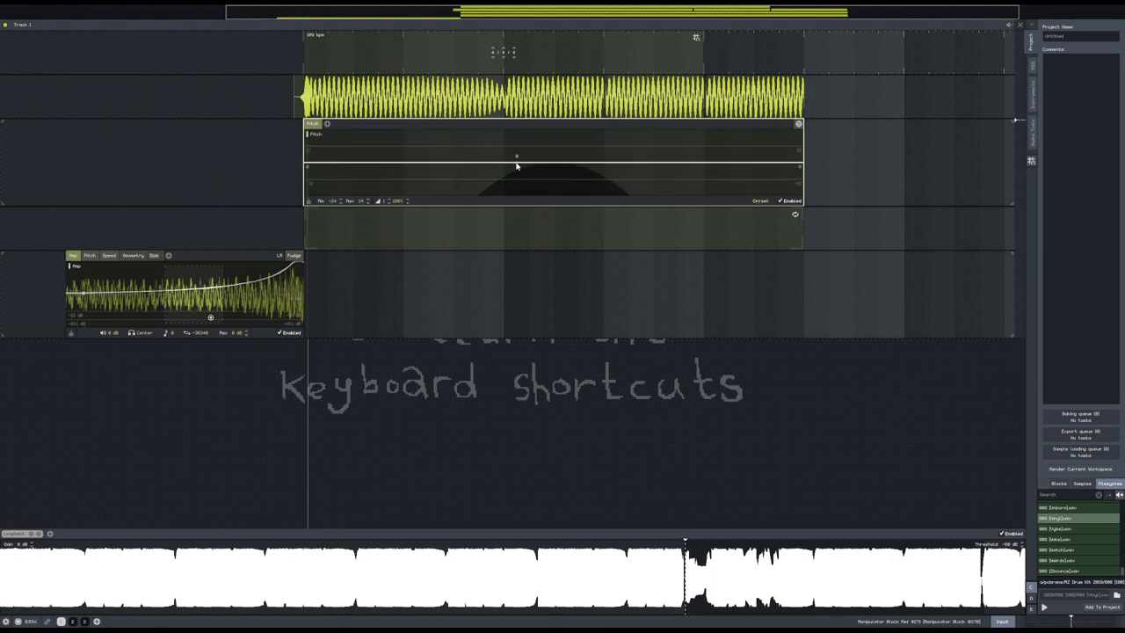
# - Place pitch envelope points at 0 where the second, third and fourth sample blocks begin
pyautogui.click(504, 166)
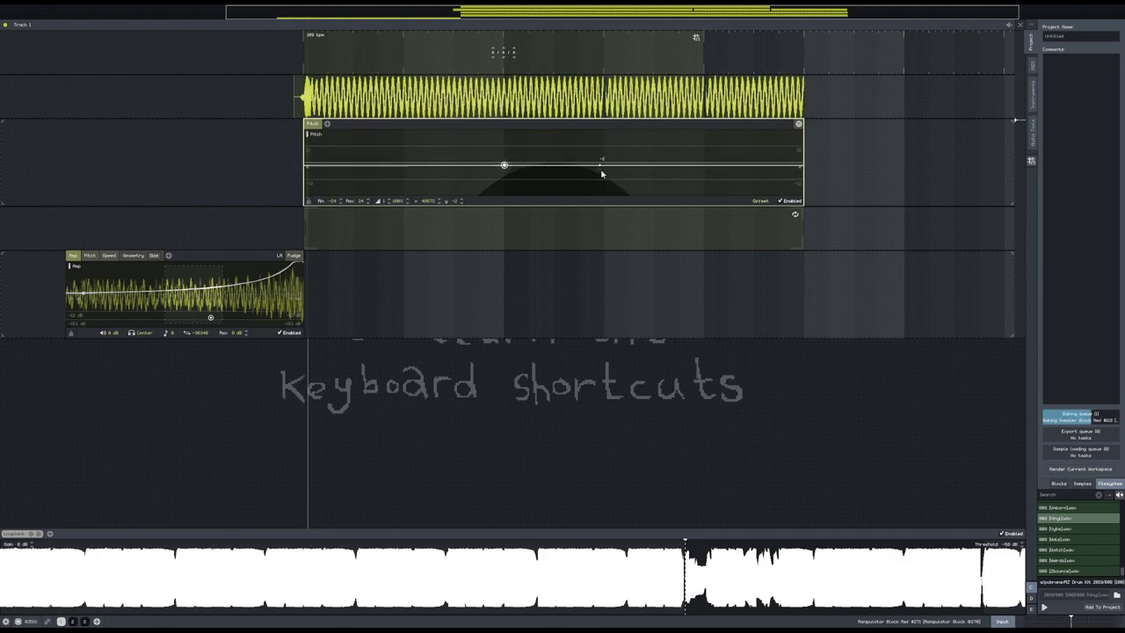
pyautogui.hotkey('ctrl', 'z')
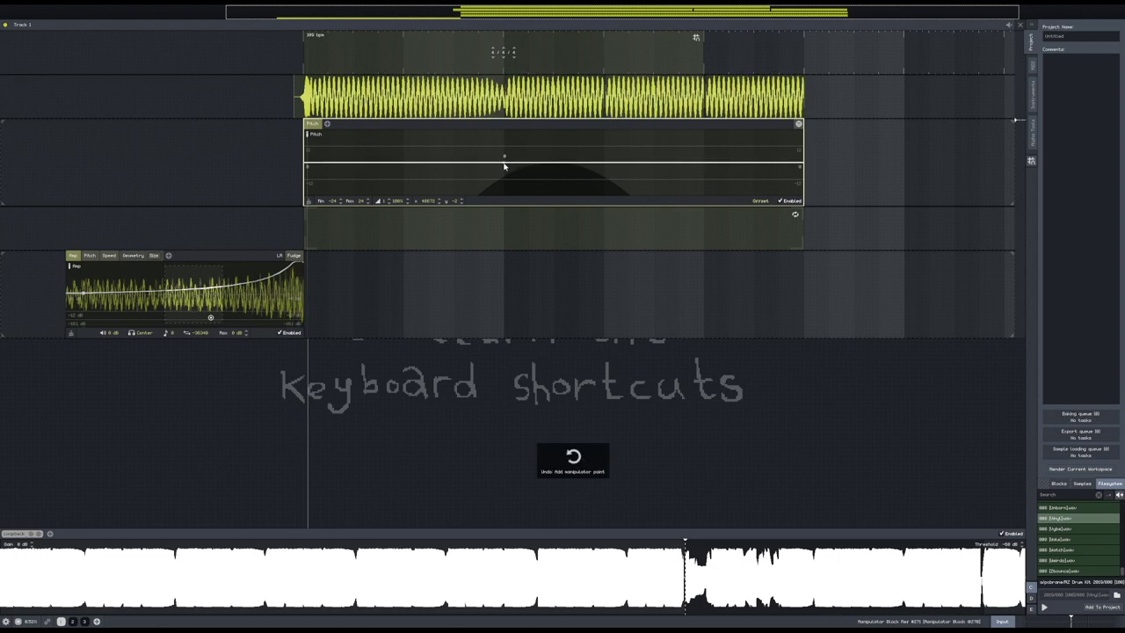
pyautogui.click(603, 164)
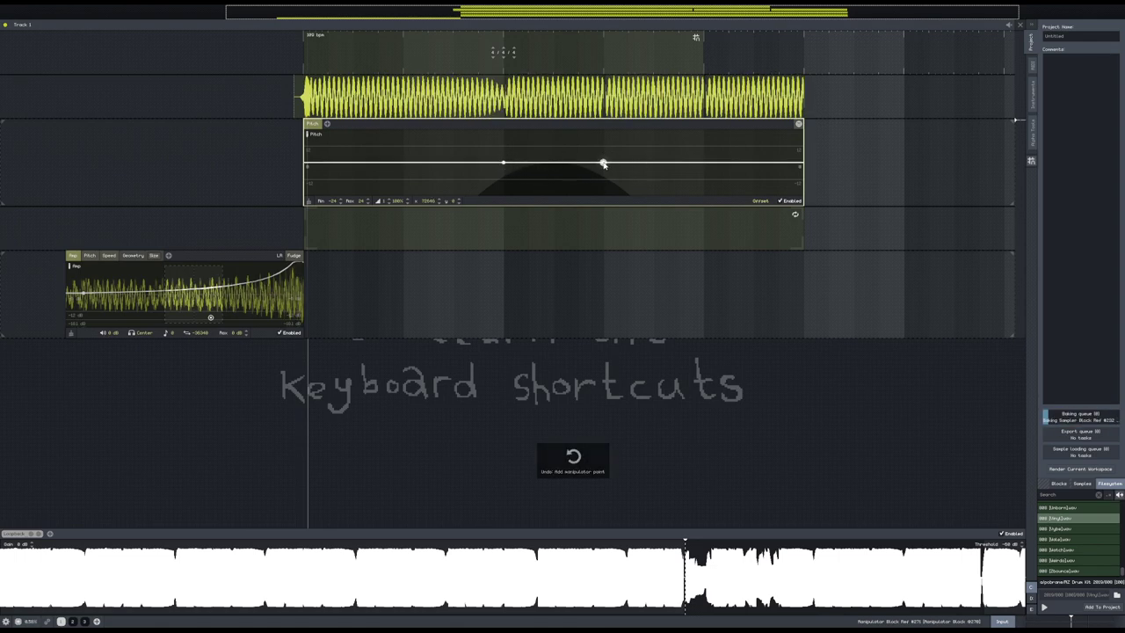
pyautogui.click(704, 164)
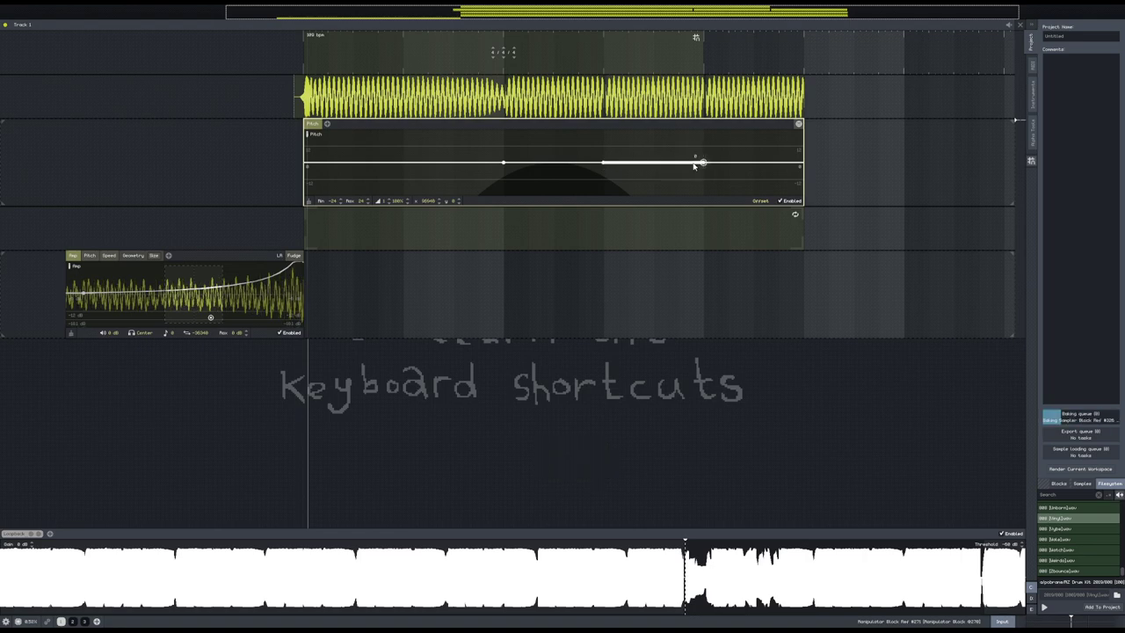
pyautogui.click(503, 163)
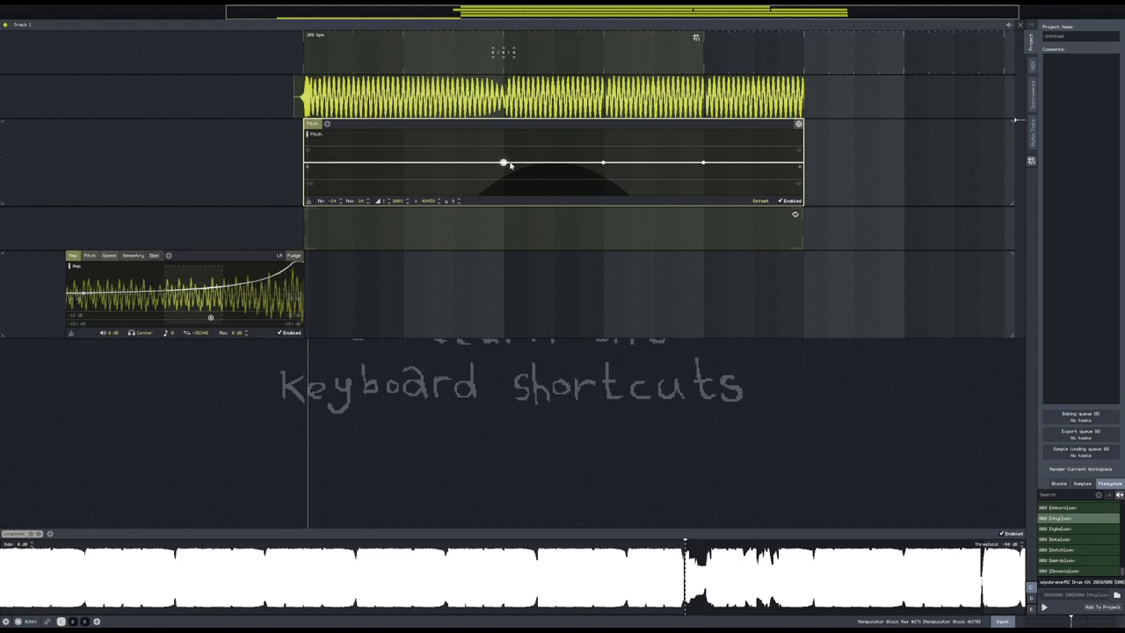
# - Reshape the pitch envelope into a raised plateau of about 5 spanning only the second sample block
pyautogui.moveTo(525, 163)
pyautogui.mouseDown()
pyautogui.moveTo(525, 153)
pyautogui.moveTo(532, 170)
pyautogui.mouseUp()
pyautogui.moveTo(604, 165); pyautogui.dragTo(505, 155)
pyautogui.moveTo(703, 161); pyautogui.dragTo(605, 156)
pyautogui.moveTo(705, 156); pyautogui.dragTo(604, 163)
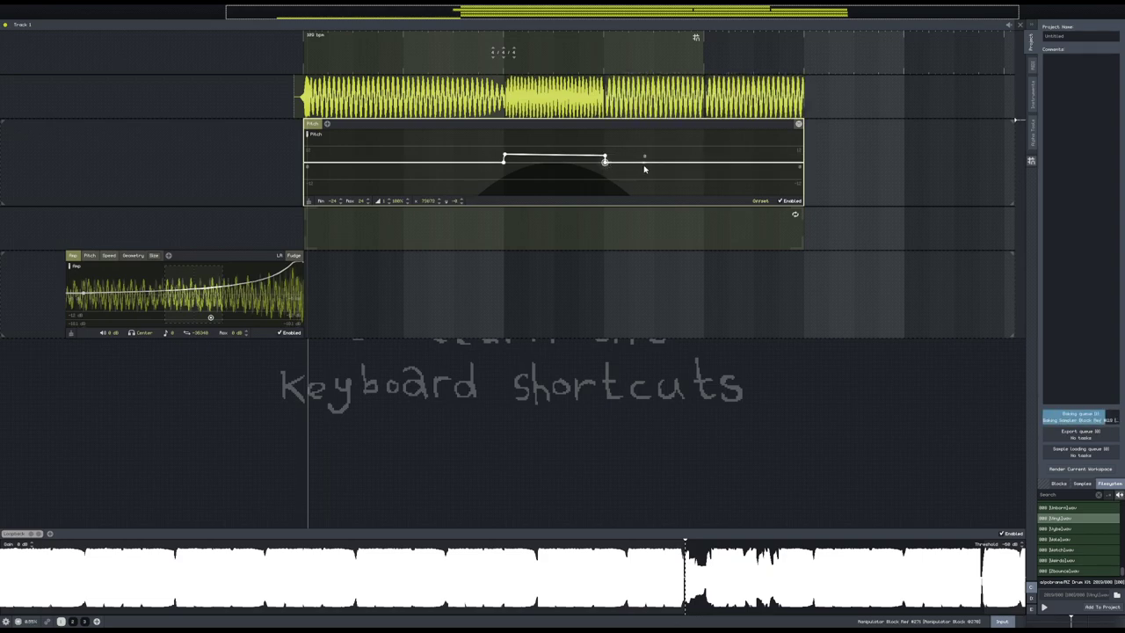
# - Nudge the first raised point of the pitch plateau slightly away from the step's edge and play the loop
pyautogui.scroll(4, 644, 169)
pyautogui.scroll(3, 472, 170)
pyautogui.scroll(-4, 472, 170)
pyautogui.scroll(2, 469, 169)
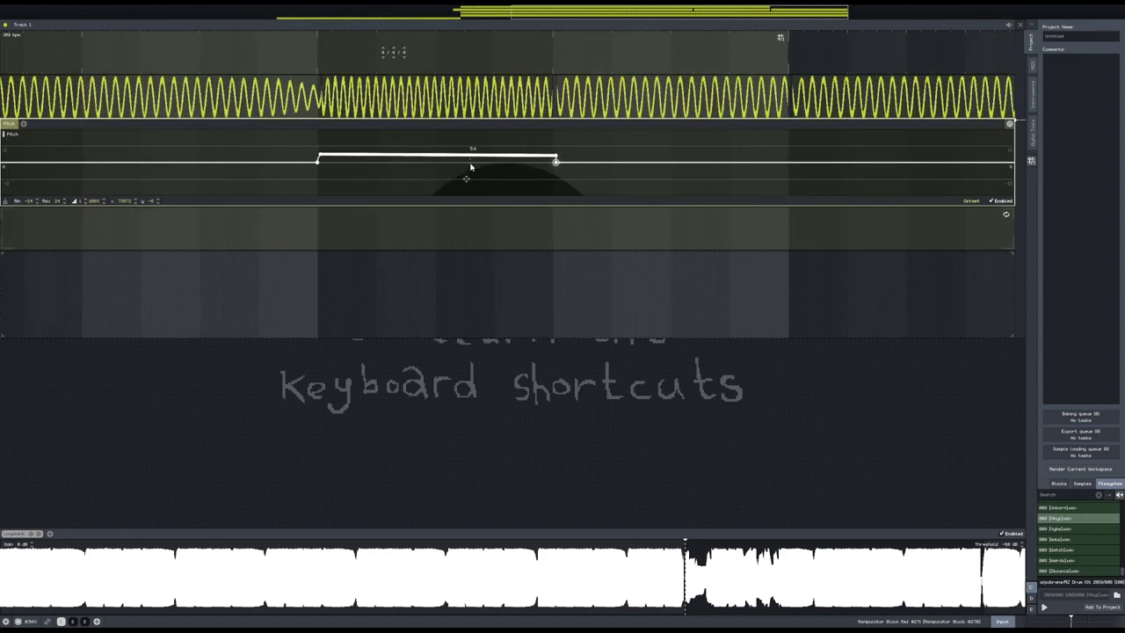
pyautogui.scroll(-1, 470, 167)
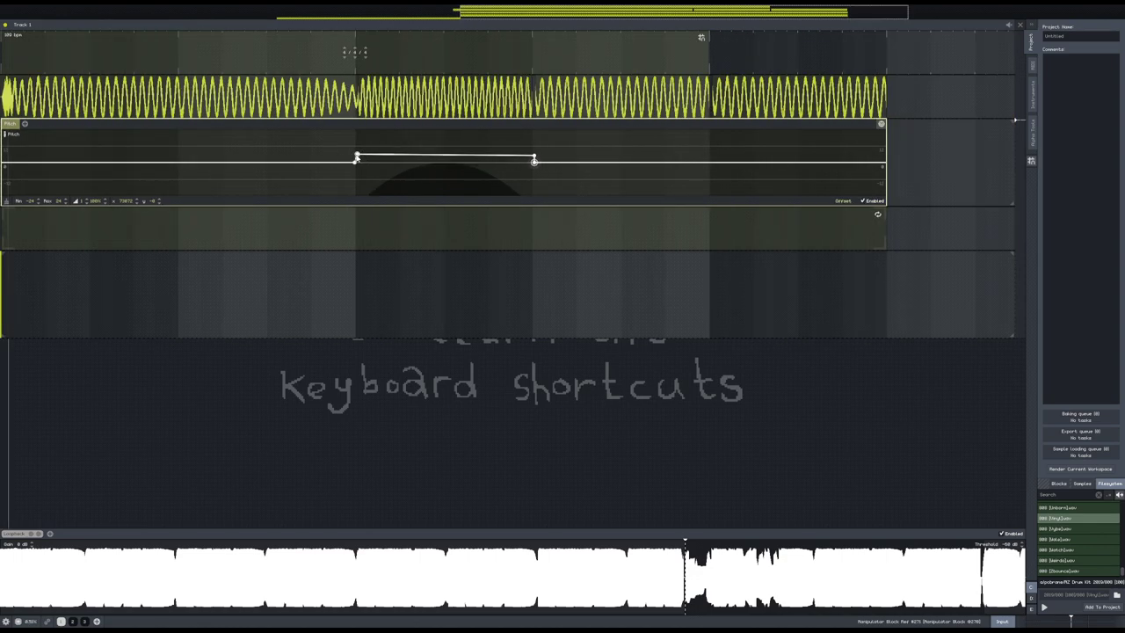
pyautogui.moveTo(361, 159); pyautogui.dragTo(359, 157)
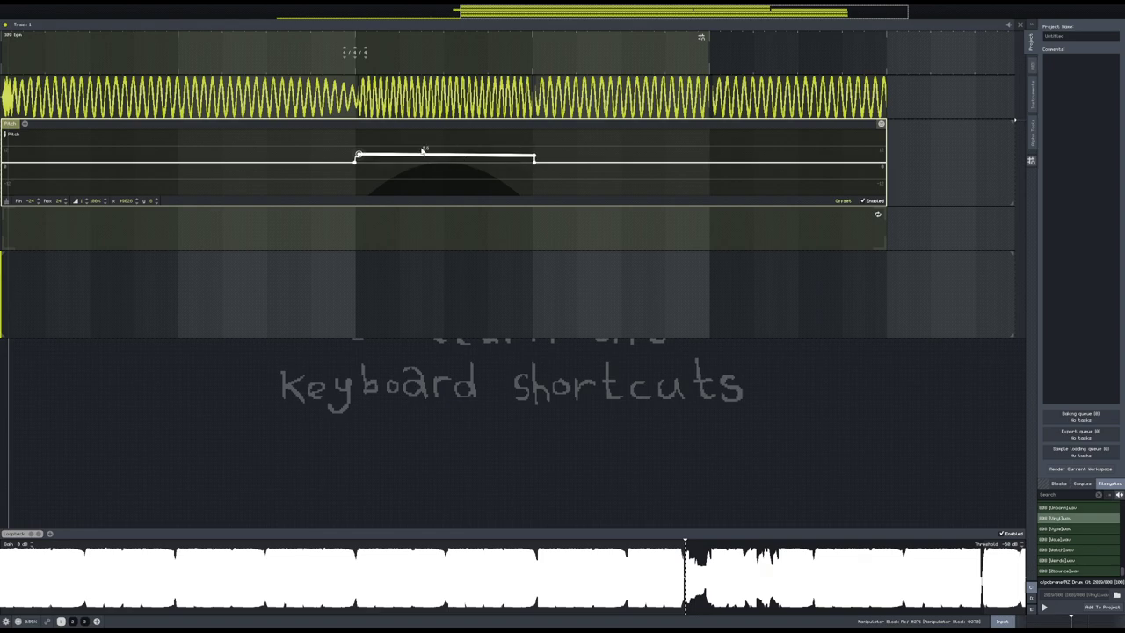
pyautogui.scroll(-2, 359, 156)
pyautogui.press('space')
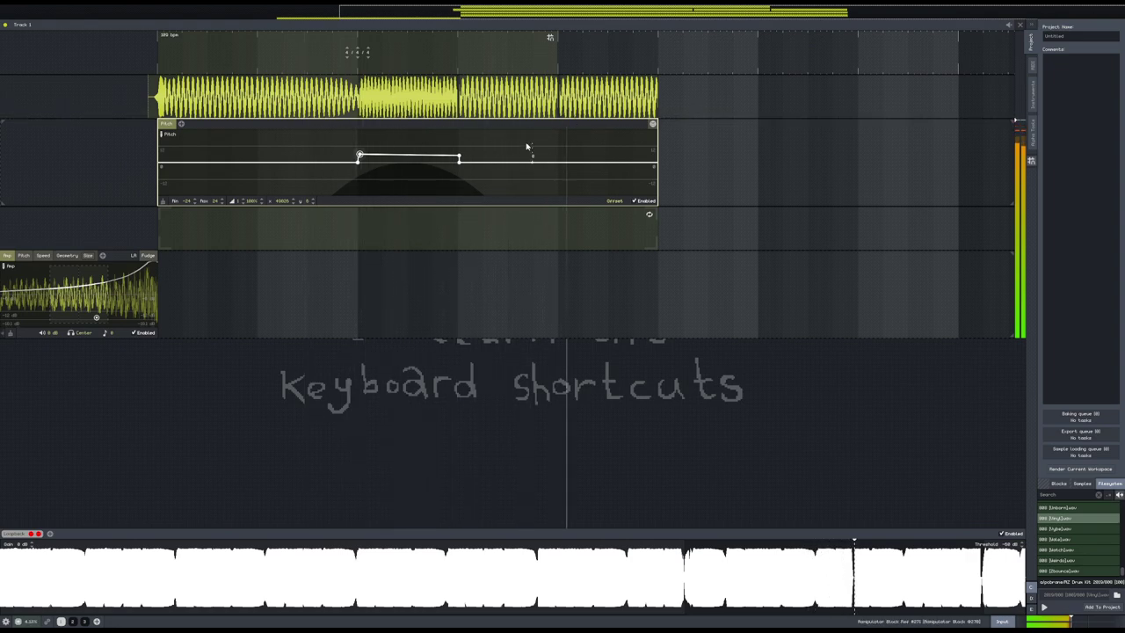
# - Slope the pitch envelope downward from the start of the fourth sample block to the end of the manipulator block
pyautogui.click(557, 163)
pyautogui.click(567, 182)
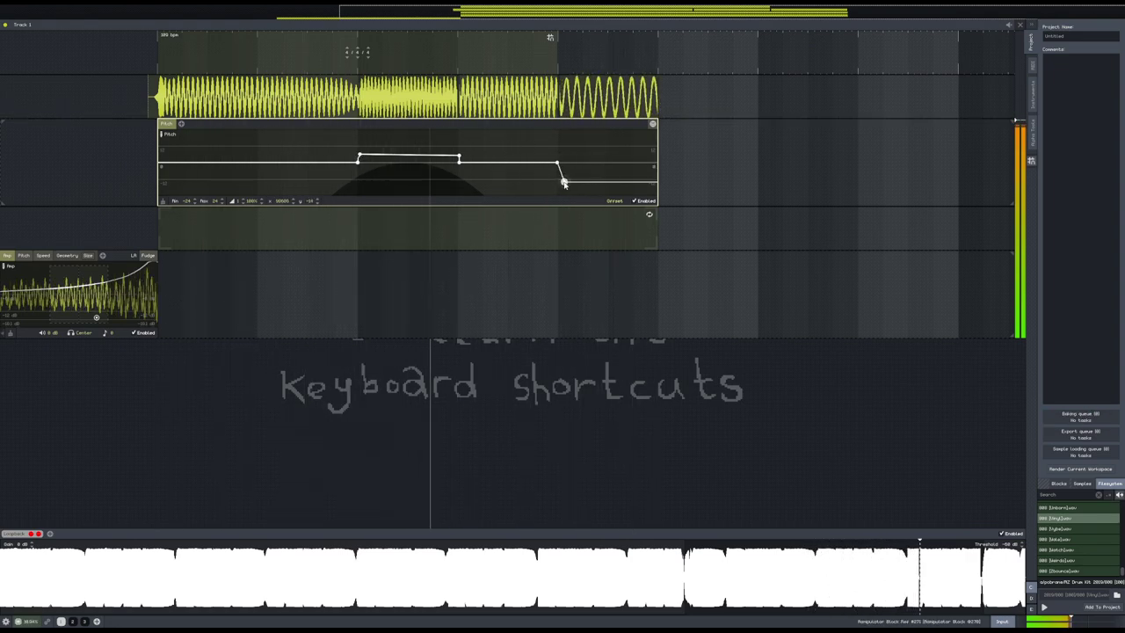
pyautogui.moveTo(567, 182); pyautogui.dragTo(653, 169)
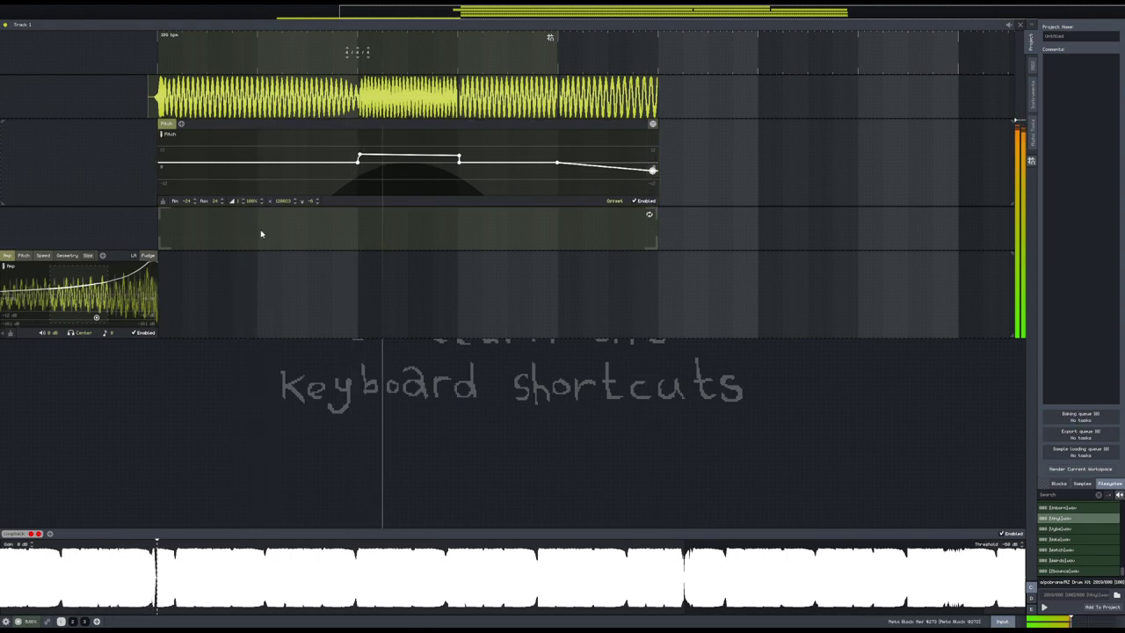
# - Expand the looped section's sample blocks to show the first one's amp envelope
pyautogui.scroll(-1, 226, 231)
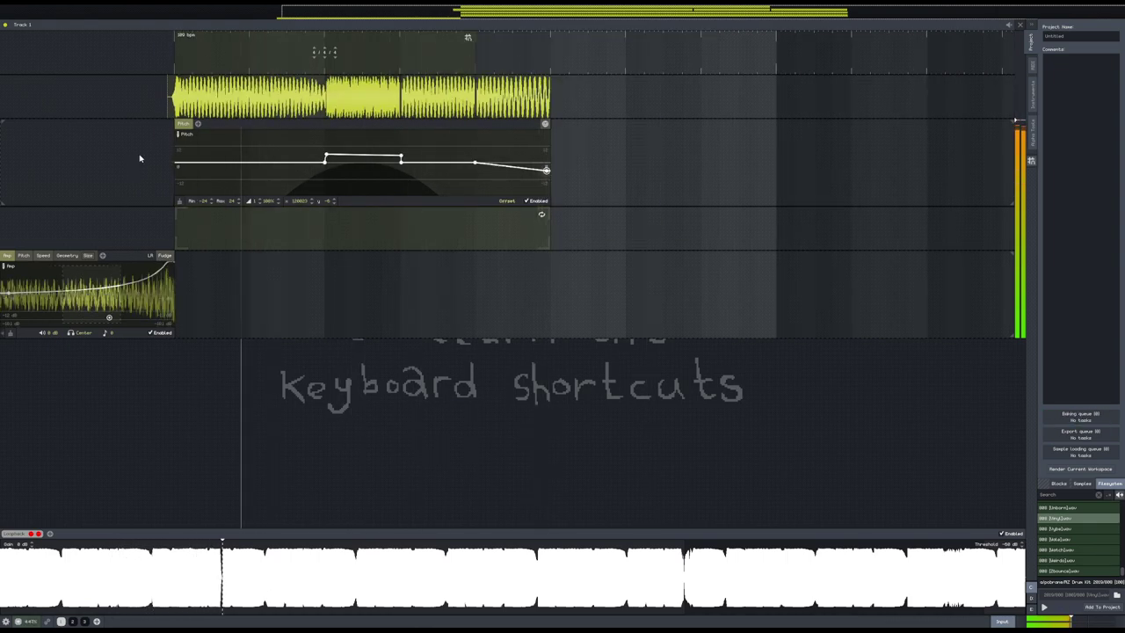
pyautogui.click(180, 92)
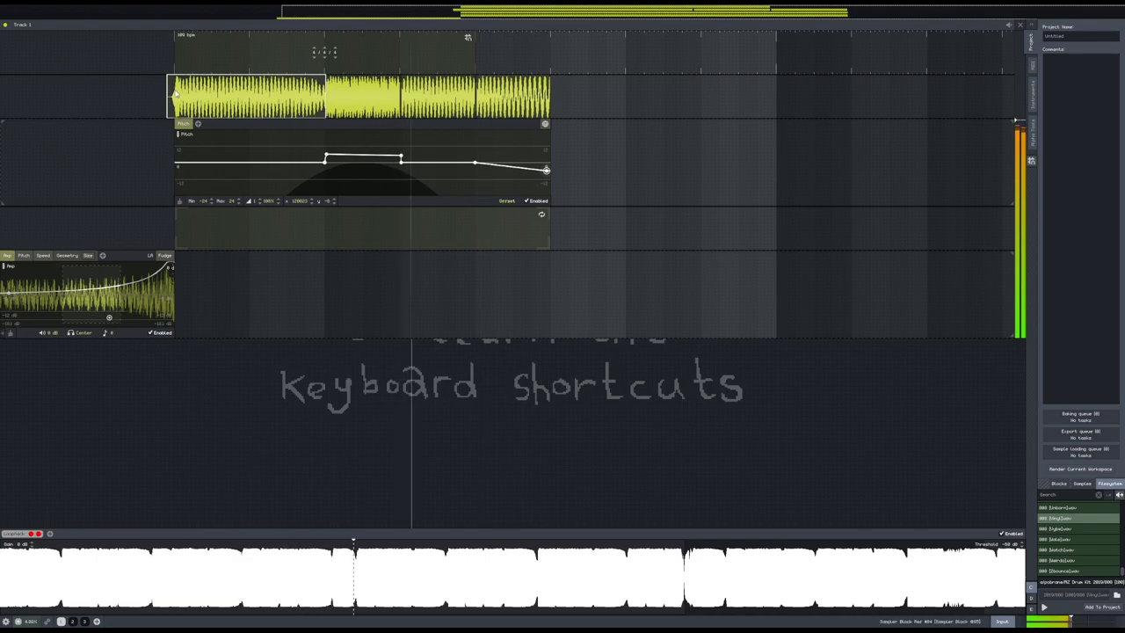
pyautogui.rightClick(194, 89)
pyautogui.click(188, 91)
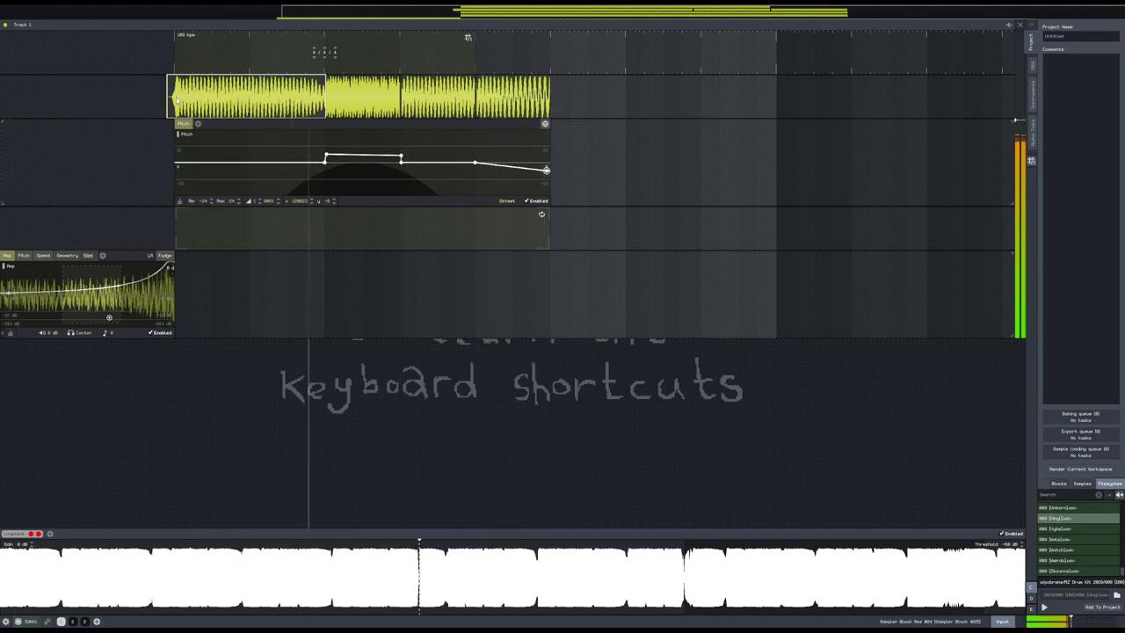
pyautogui.doubleClick(181, 92)
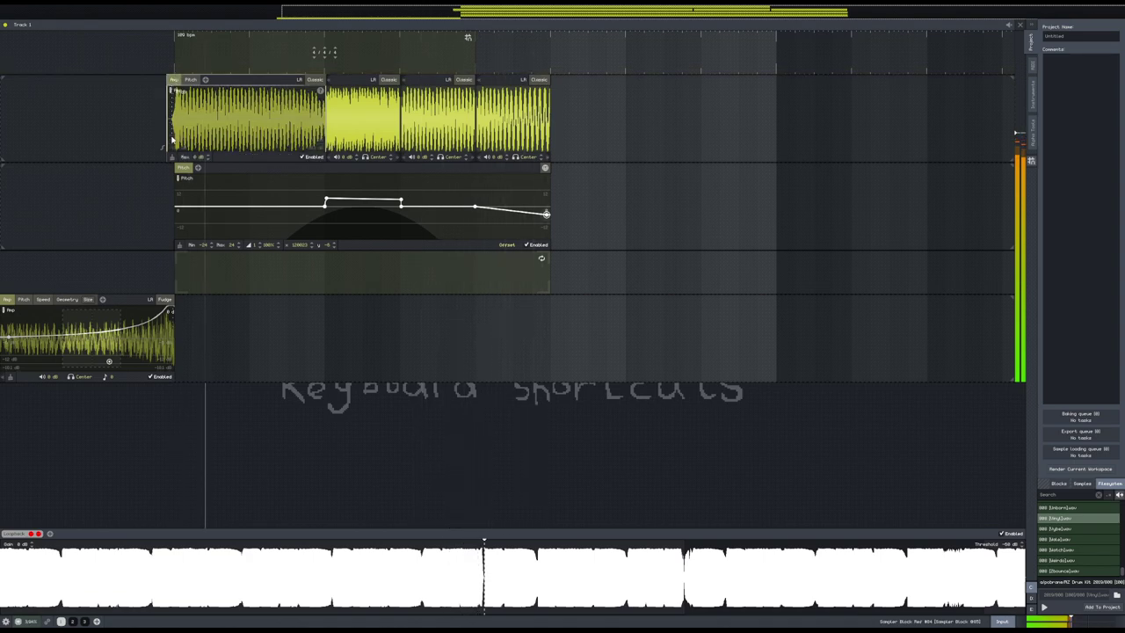
# - Try adding a lowered amp envelope point near the start of the first sample block, and undo it
pyautogui.moveTo(175, 121); pyautogui.dragTo(185, 99)
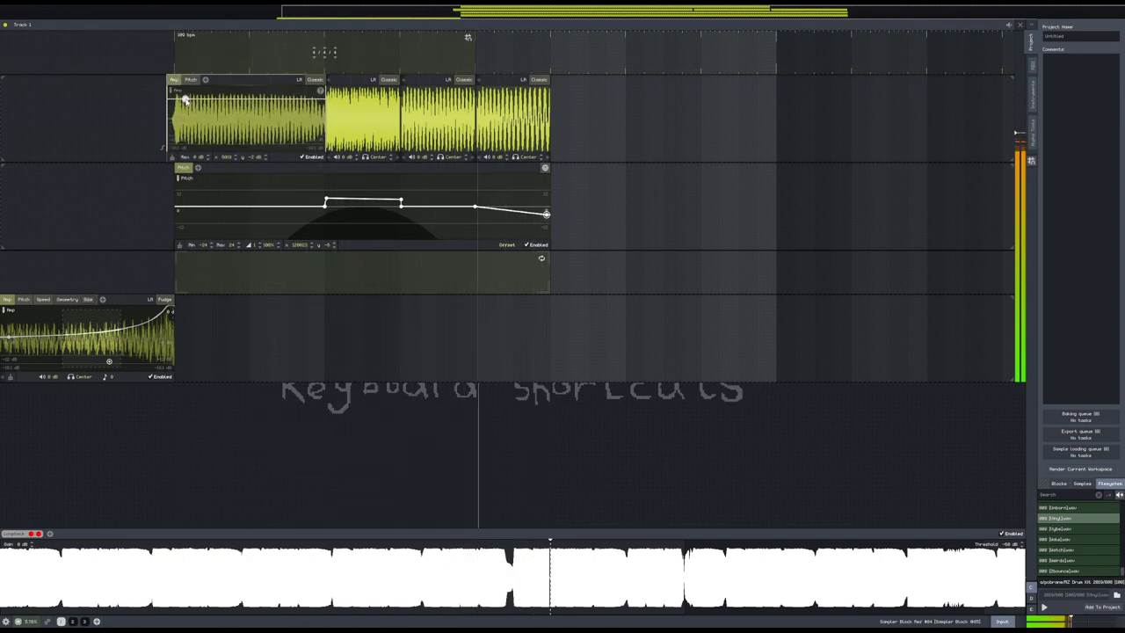
pyautogui.hotkey('ctrl', 'z')
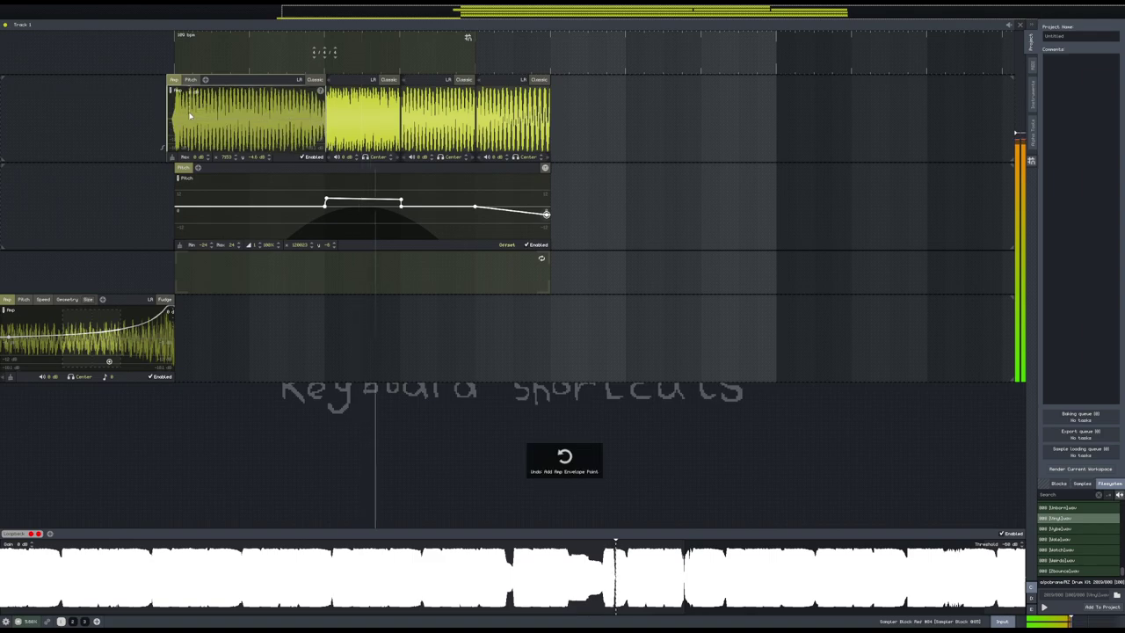
pyautogui.moveTo(585, 134); pyautogui.dragTo(171, 91)
pyautogui.moveTo(584, 228); pyautogui.dragTo(192, 123)
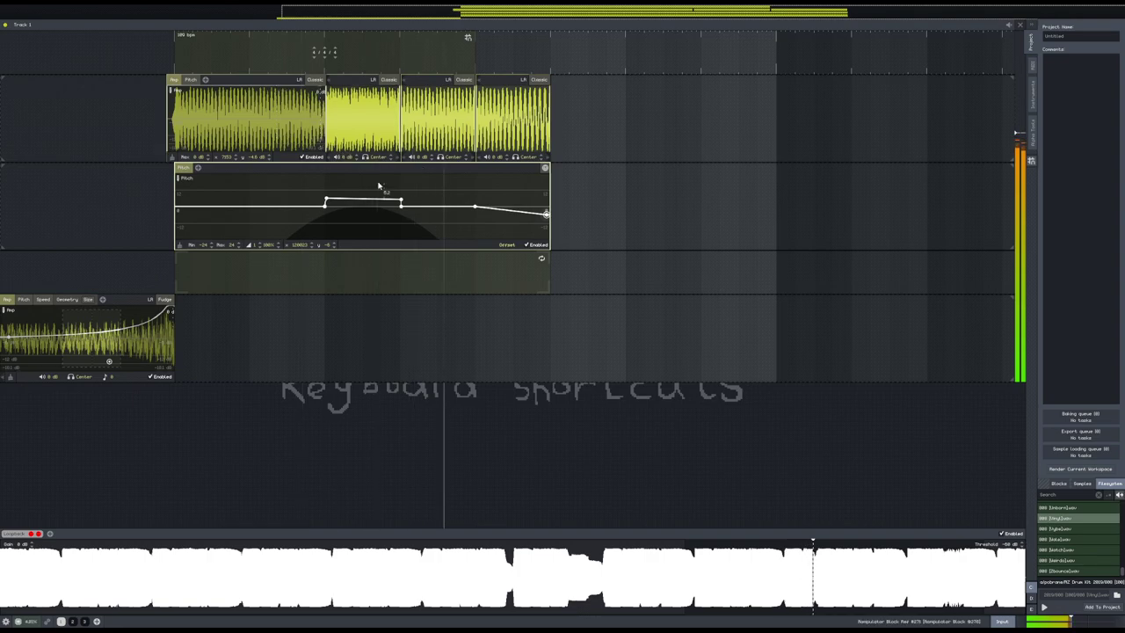
# - Place the captured loopback audio as a sample block right after the manipulator block, and extend the loop block to its end
pyautogui.moveTo(232, 211); pyautogui.dragTo(552, 233)
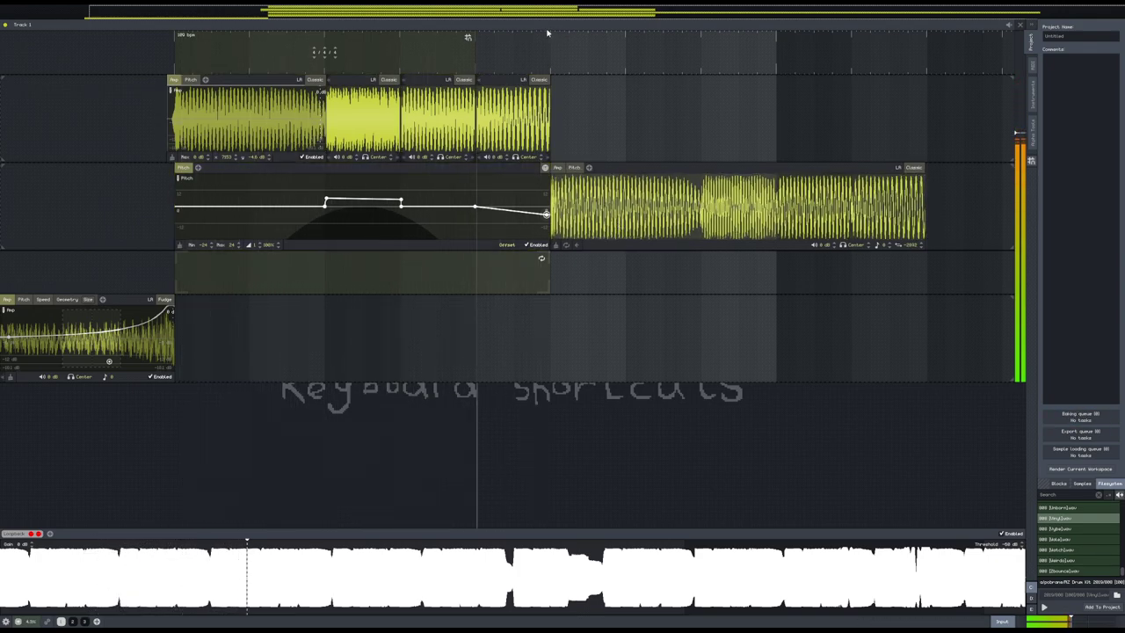
pyautogui.click(544, 262)
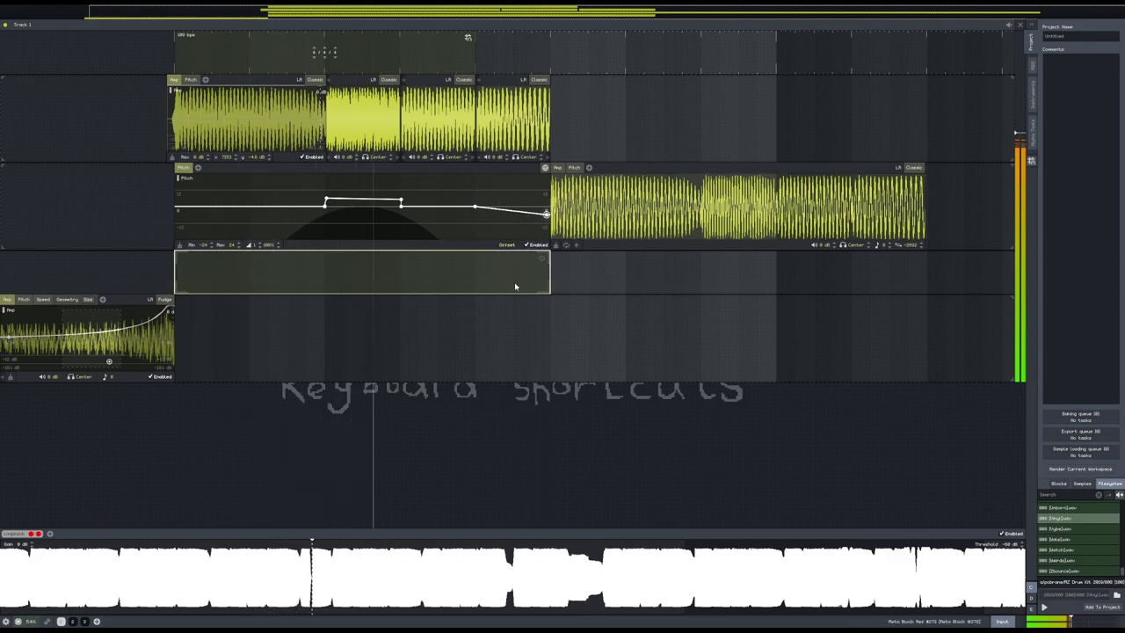
pyautogui.moveTo(548, 285); pyautogui.dragTo(925, 285)
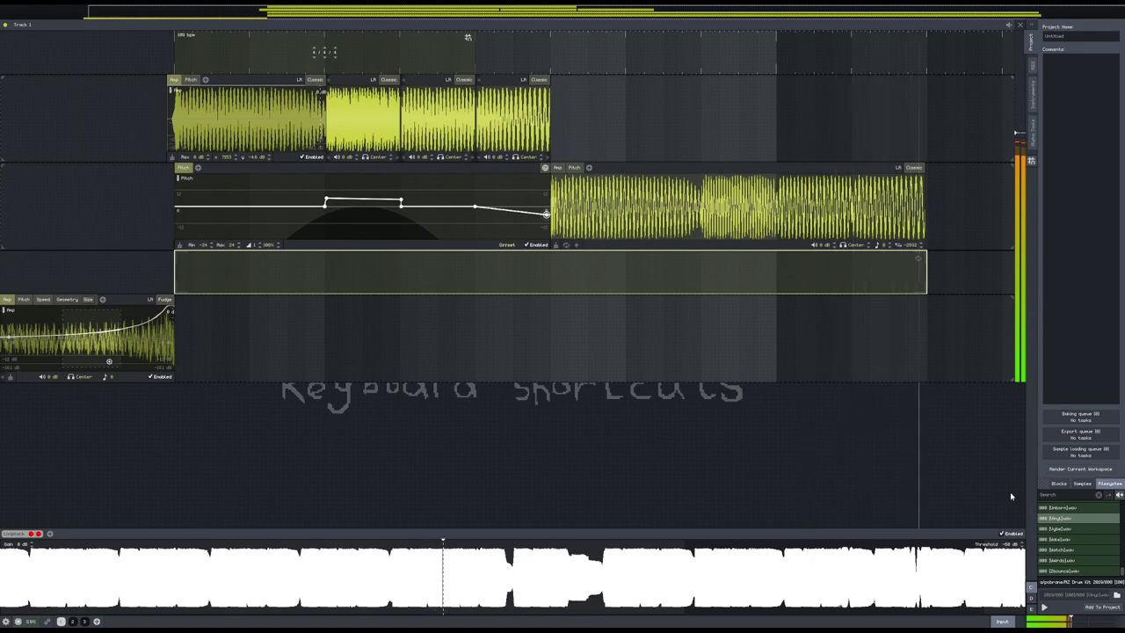
pyautogui.press('space')
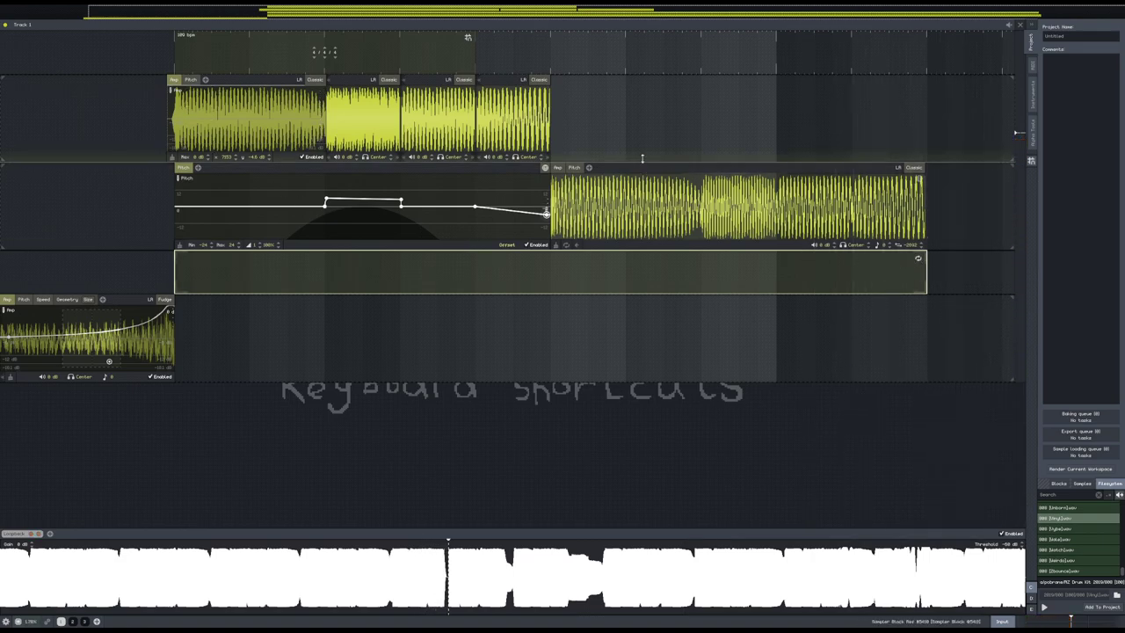
# - Move the captured block up beside the fourth sample block, lower its pitch envelope to -3, and play the loop
pyautogui.moveTo(646, 173); pyautogui.dragTo(619, 110)
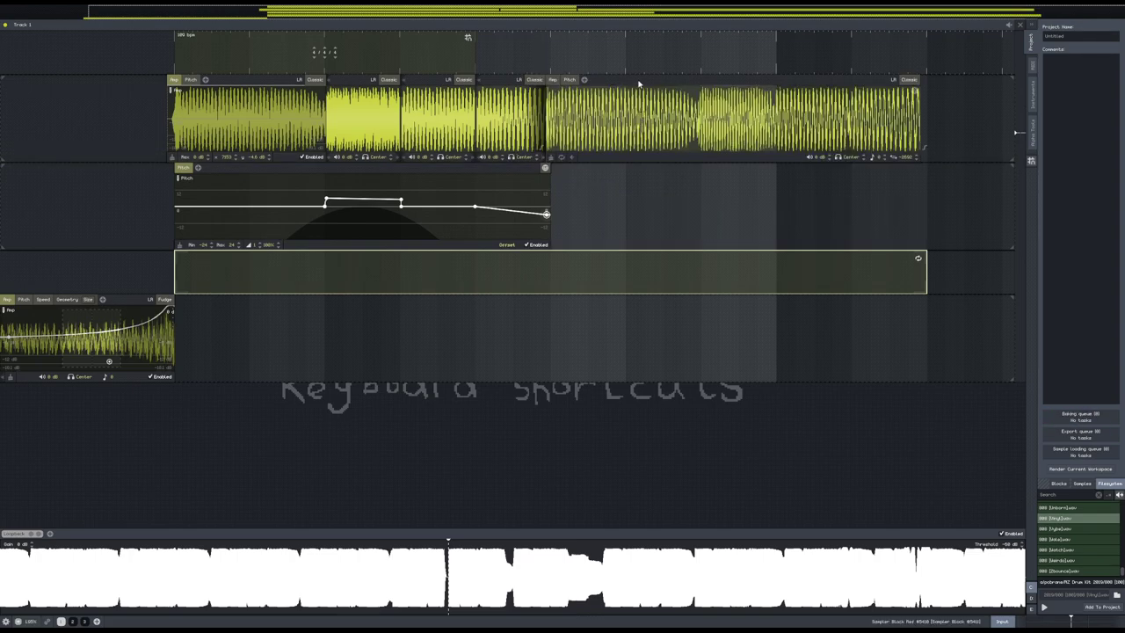
pyautogui.click(574, 80)
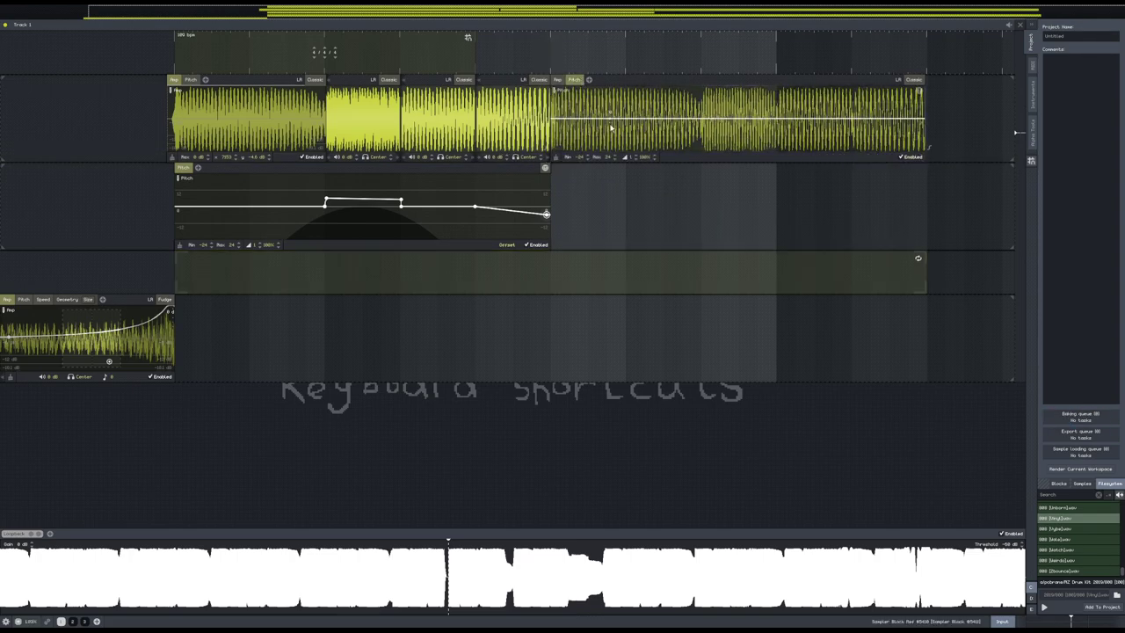
pyautogui.click(619, 124)
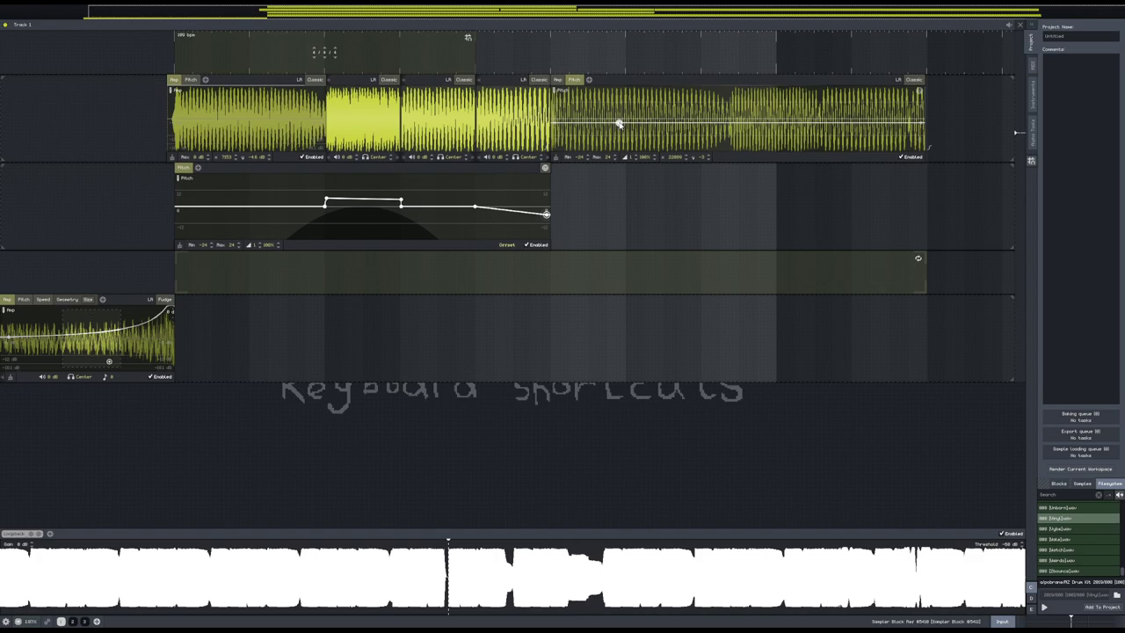
pyautogui.press('space')
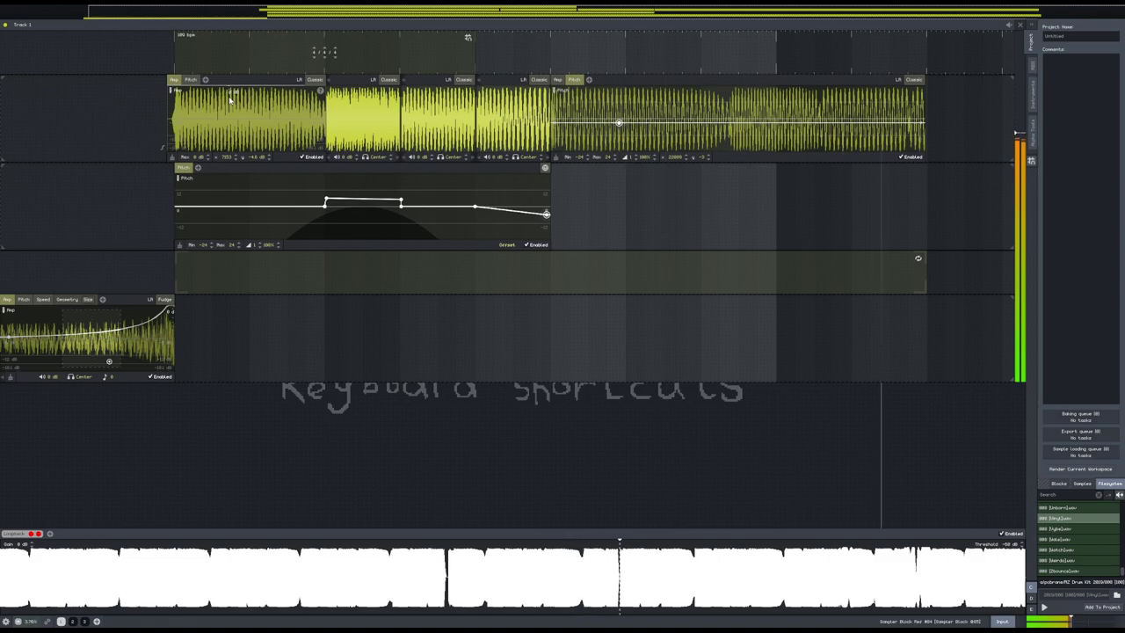
# - Switch the captured block's playback mode to Fudge and raise its pitch envelope point above the zero line
pyautogui.click(917, 81)
pyautogui.click(918, 99)
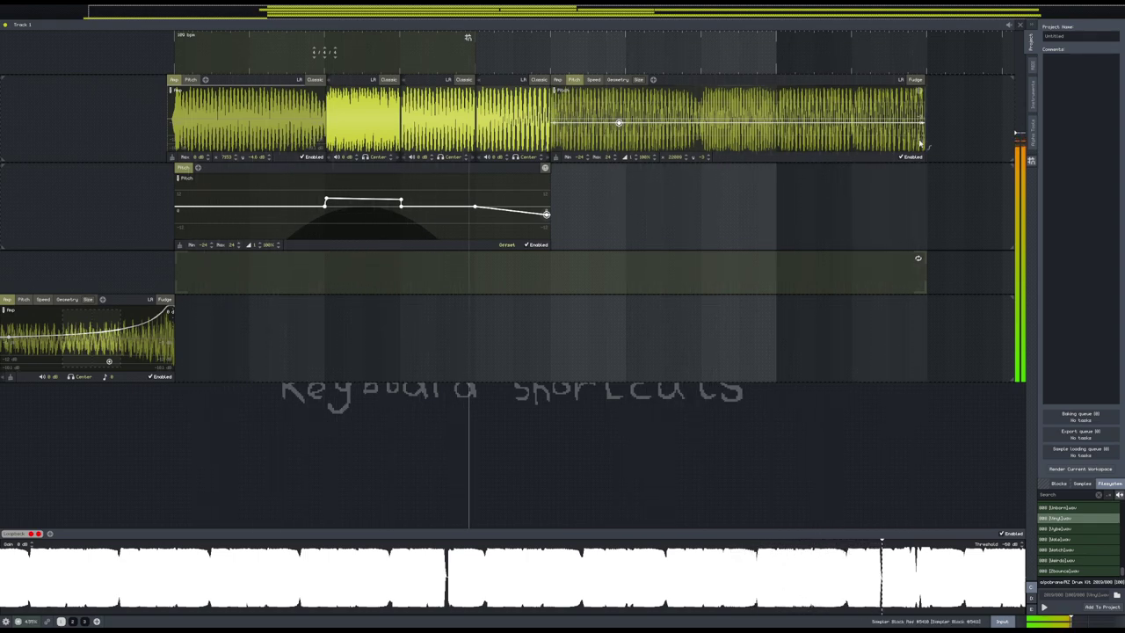
pyautogui.moveTo(620, 125); pyautogui.dragTo(620, 115)
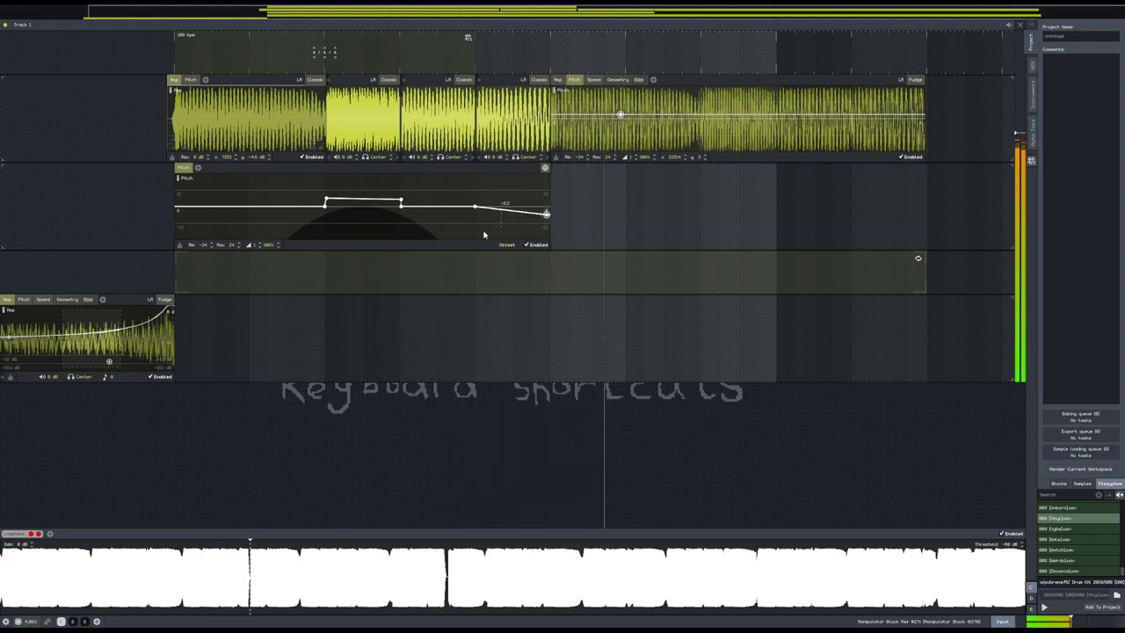
# - Browse to the drum kit's Hi Hat folder and select the Analog hi-hat sample
pyautogui.scroll(5, 1072, 550)
pyautogui.scroll(15, 1071, 551)
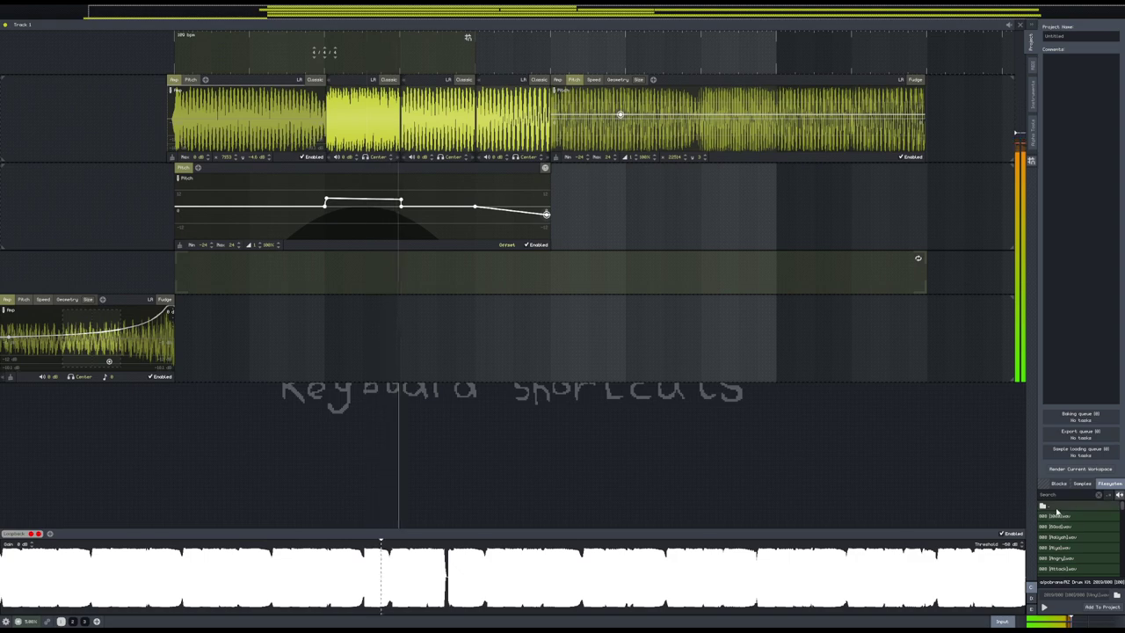
pyautogui.doubleClick(1056, 508)
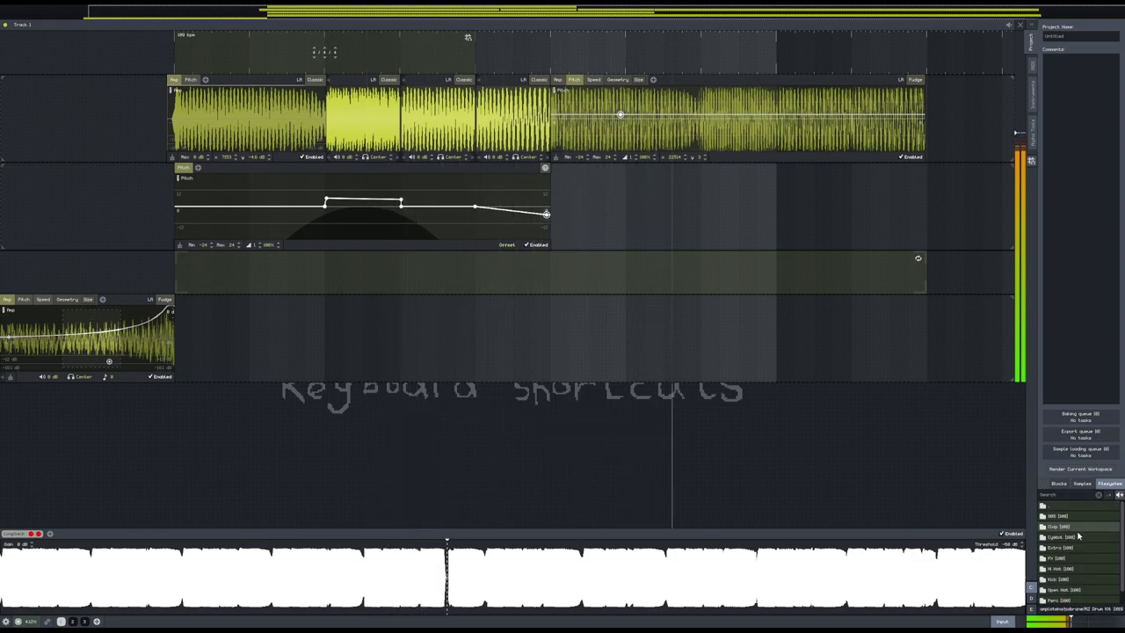
pyautogui.doubleClick(1068, 568)
pyautogui.scroll(-2, 1071, 556)
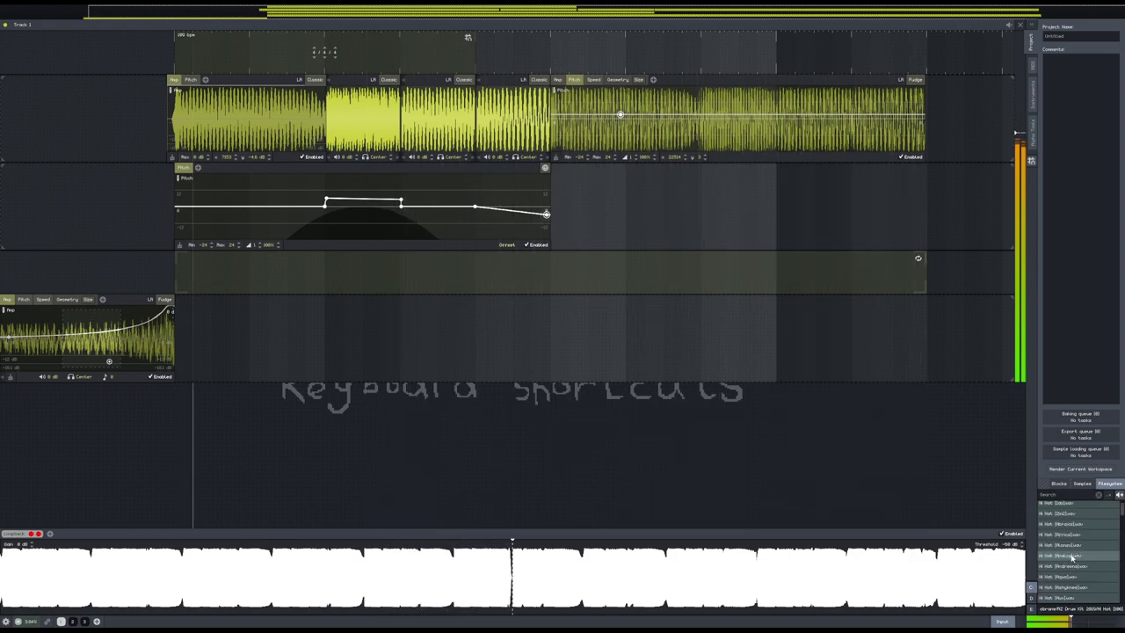
pyautogui.click(1071, 556)
pyautogui.scroll(-3, 1059, 538)
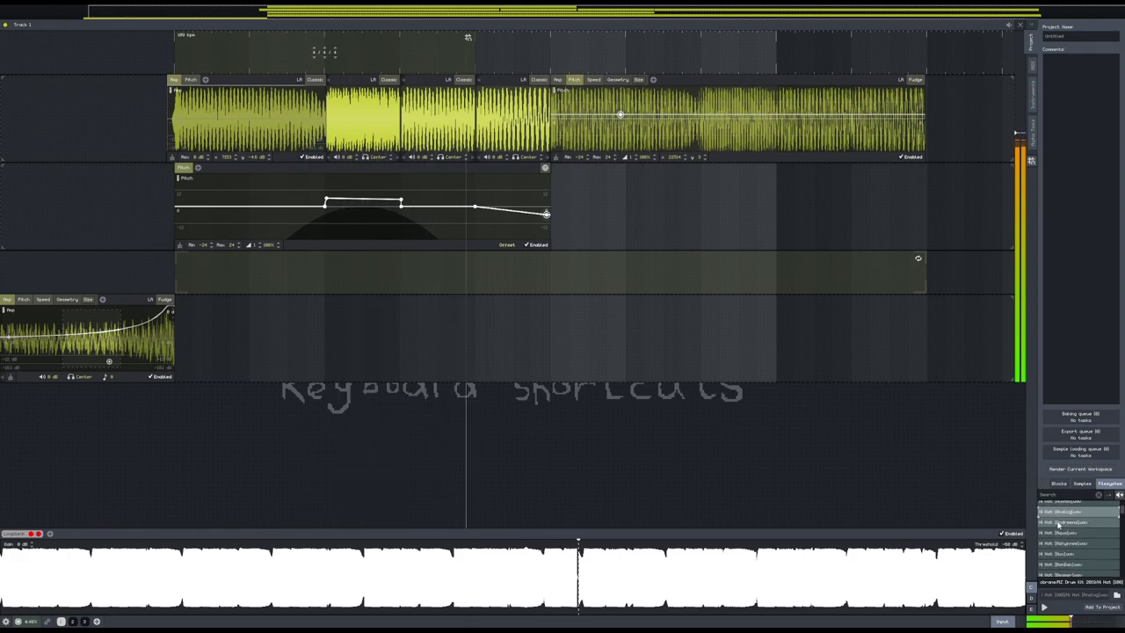
# - Add a second track and place the Analog hi-hat sample on it at the start of the loop
pyautogui.rightClick(309, 442)
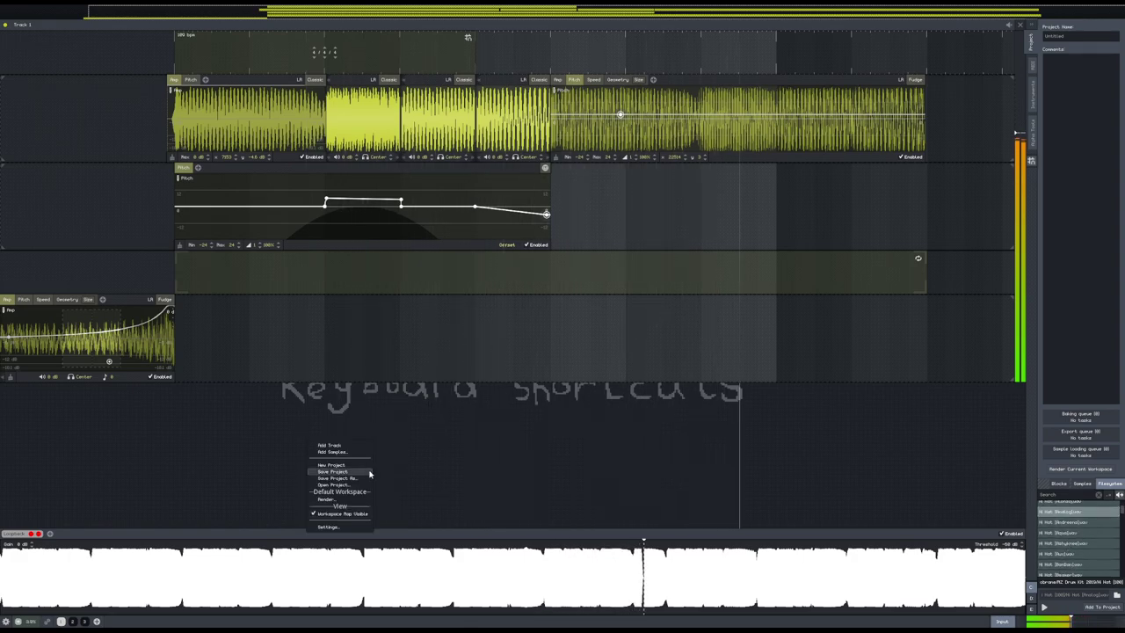
pyautogui.click(349, 445)
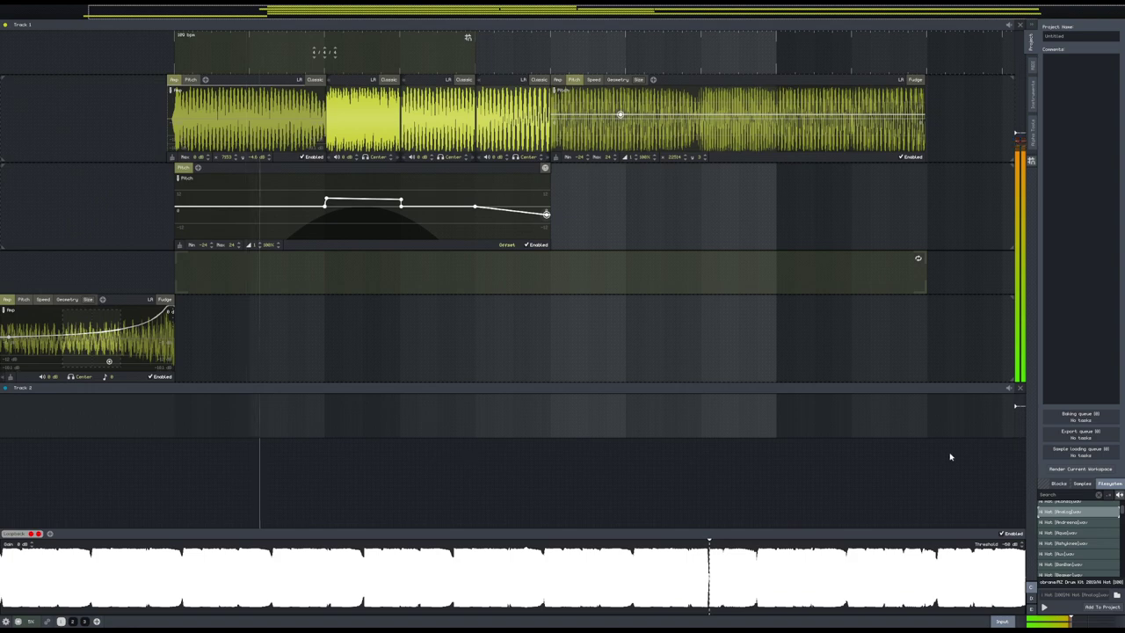
pyautogui.moveTo(1064, 510); pyautogui.dragTo(276, 425)
pyautogui.scroll(5, 109, 427)
# - Paste four more copies of the hi-hat block at even intervals along the second track
pyautogui.click(276, 424)
pyautogui.hotkey('ctrl', 'v')
pyautogui.click(326, 428)
pyautogui.click(369, 427)
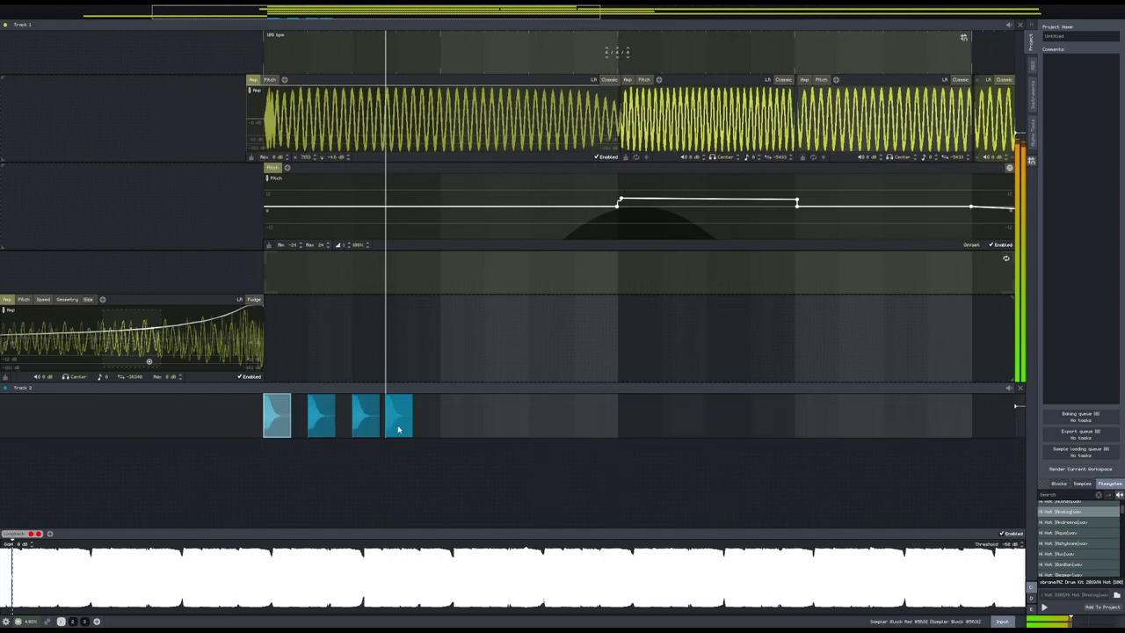
pyautogui.click(411, 429)
pyautogui.click(456, 426)
pyautogui.press('Escape')
# - Duplicate the five hi-hat blocks and place the copies right after them, keeping the same spacing
pyautogui.moveTo(509, 492); pyautogui.dragTo(170, 408)
pyautogui.hotkey('ctrl', 'v')
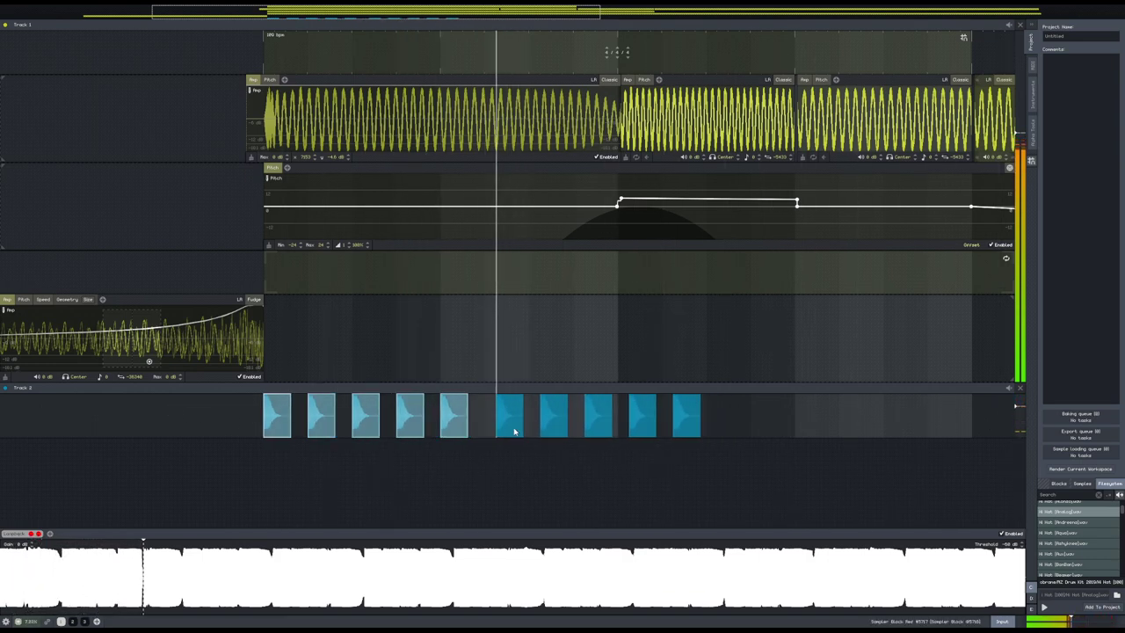
pyautogui.click(501, 430)
# - Duplicate the row of ten hi-hat blocks and place the copies directly behind it in rhythm
pyautogui.moveTo(730, 420); pyautogui.dragTo(192, 412)
pyautogui.hotkey('ctrl', 'c')
pyautogui.hotkey('ctrl', 'v')
pyautogui.click(721, 427)
pyautogui.scroll(-2, 731, 493)
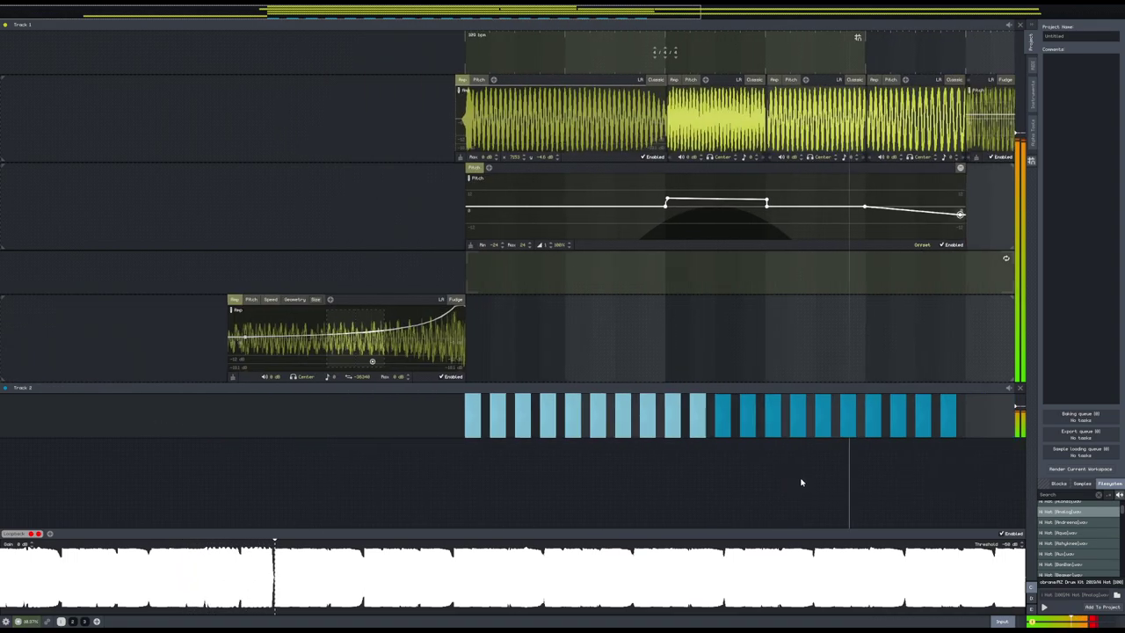
# - Duplicate the row of twenty hi-hat blocks so the pattern runs to the end of the extended loop
pyautogui.moveTo(860, 479); pyautogui.dragTo(352, 445)
pyautogui.scroll(-1, 523, 417)
pyautogui.moveTo(478, 448); pyautogui.dragTo(568, 439)
pyautogui.moveTo(580, 409); pyautogui.dragTo(100, 400)
pyautogui.hotkey('ctrl', 'c')
pyautogui.hotkey('ctrl', 'v')
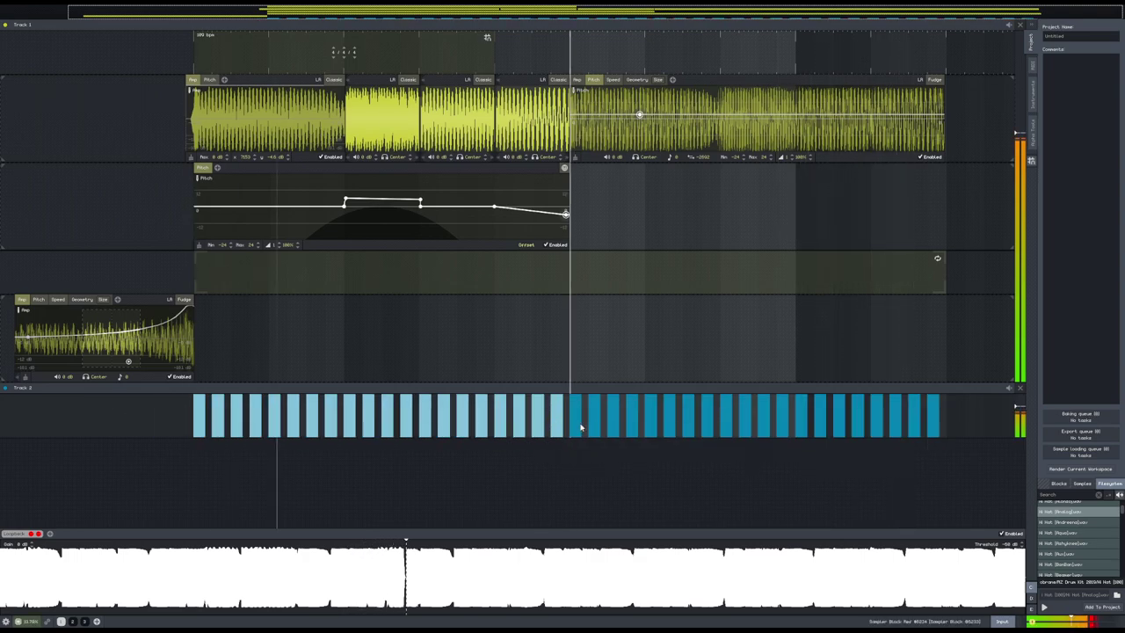
pyautogui.click(580, 428)
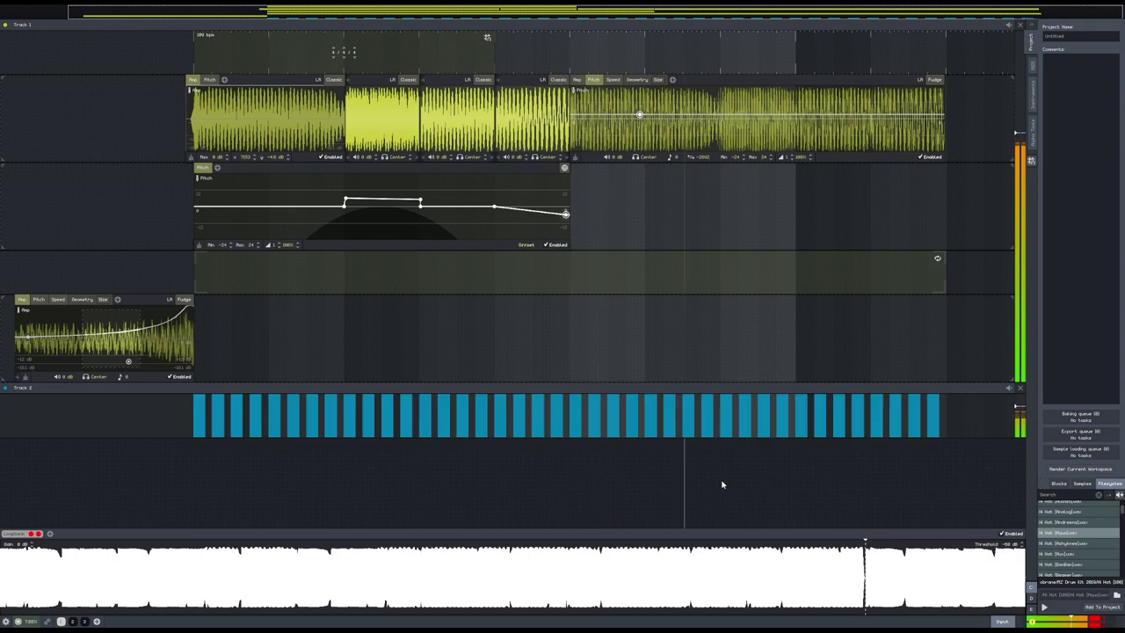
# - Lower the master output volume and play the loop briefly to check the level
pyautogui.press('space')
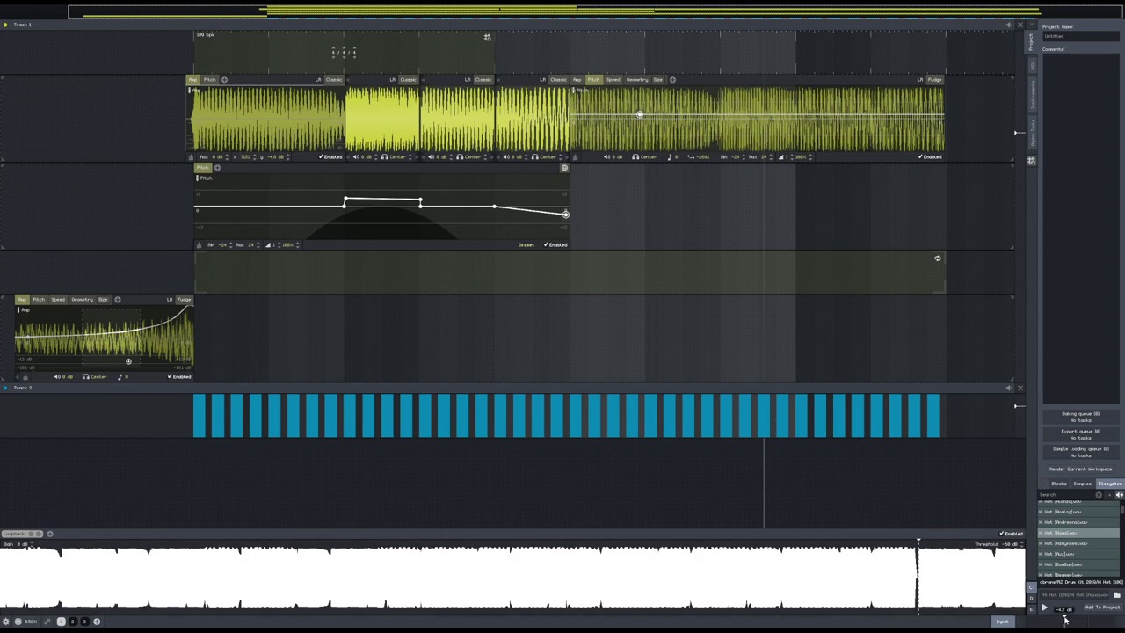
pyautogui.press('space')
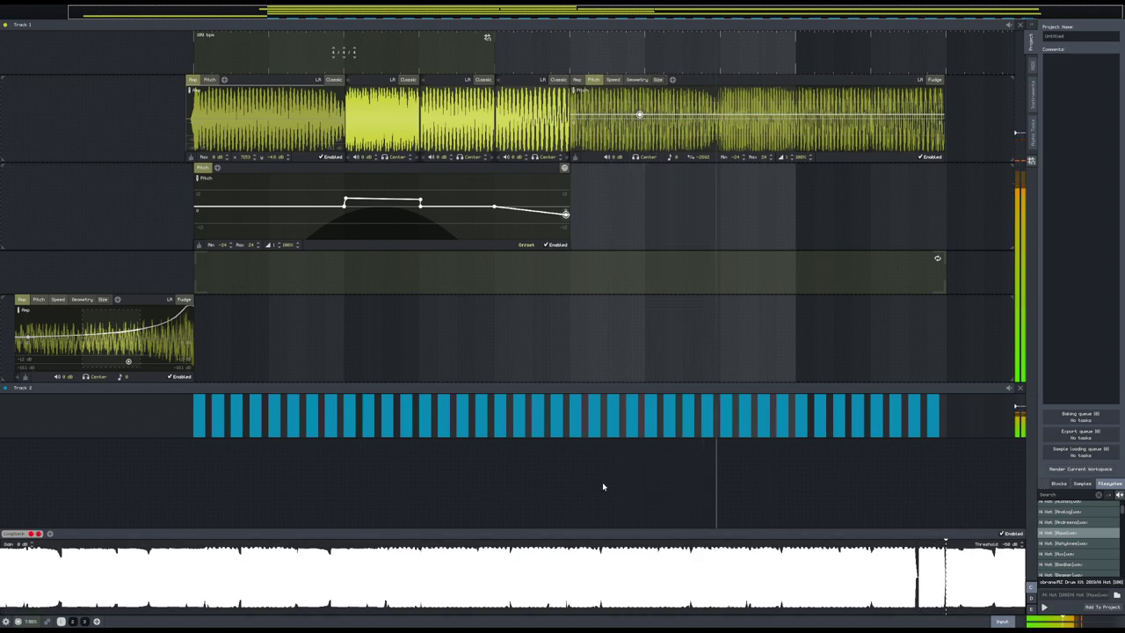
pyautogui.press('space')
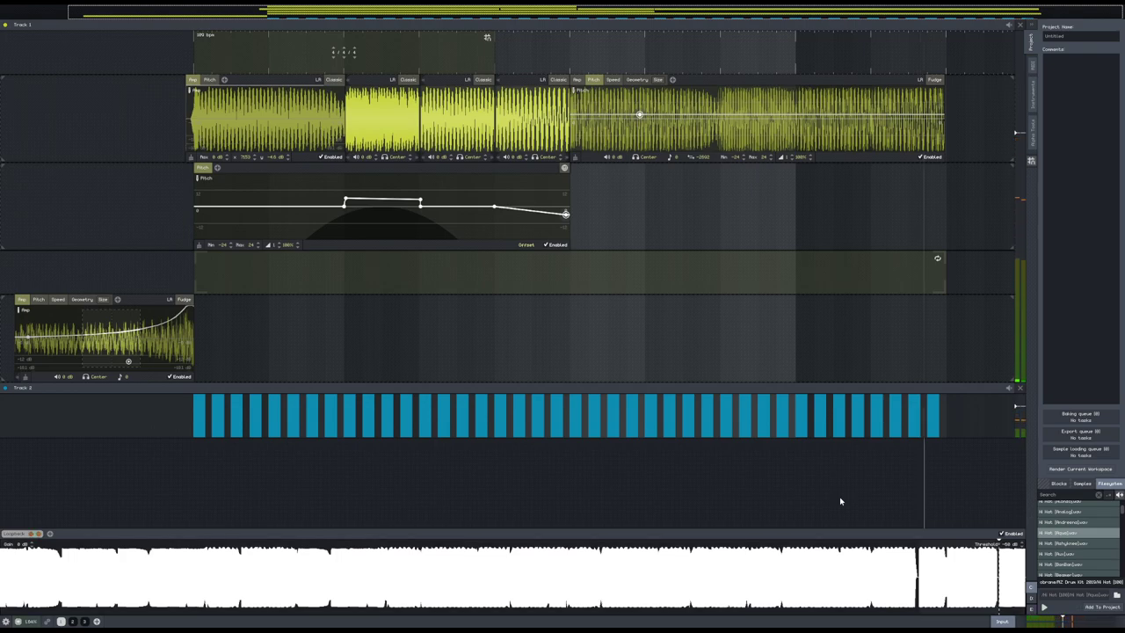
# - Audition the hi-hat loop and top loop samples in the drum kit's Extra folder
pyautogui.scroll(3, 1079, 517)
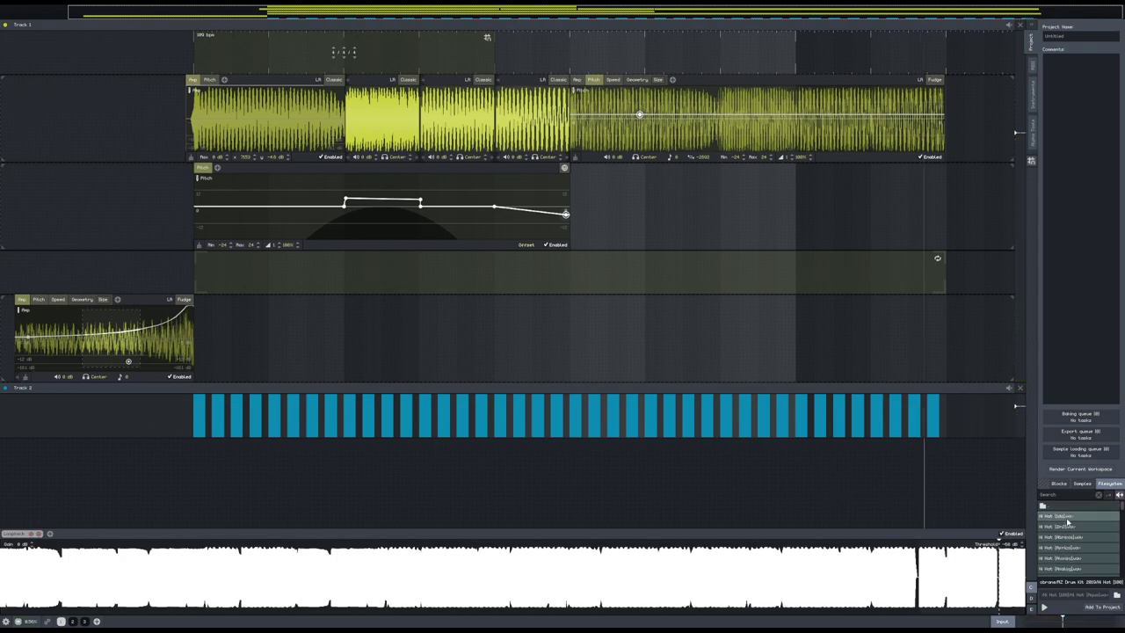
pyautogui.doubleClick(1071, 508)
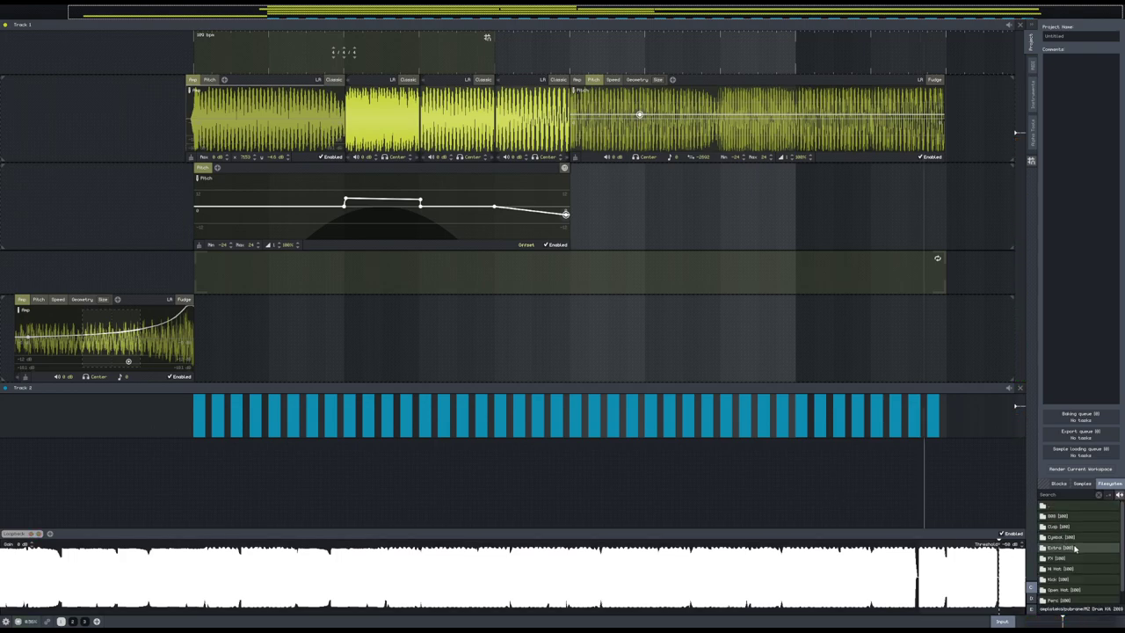
pyautogui.scroll(-1, 1079, 551)
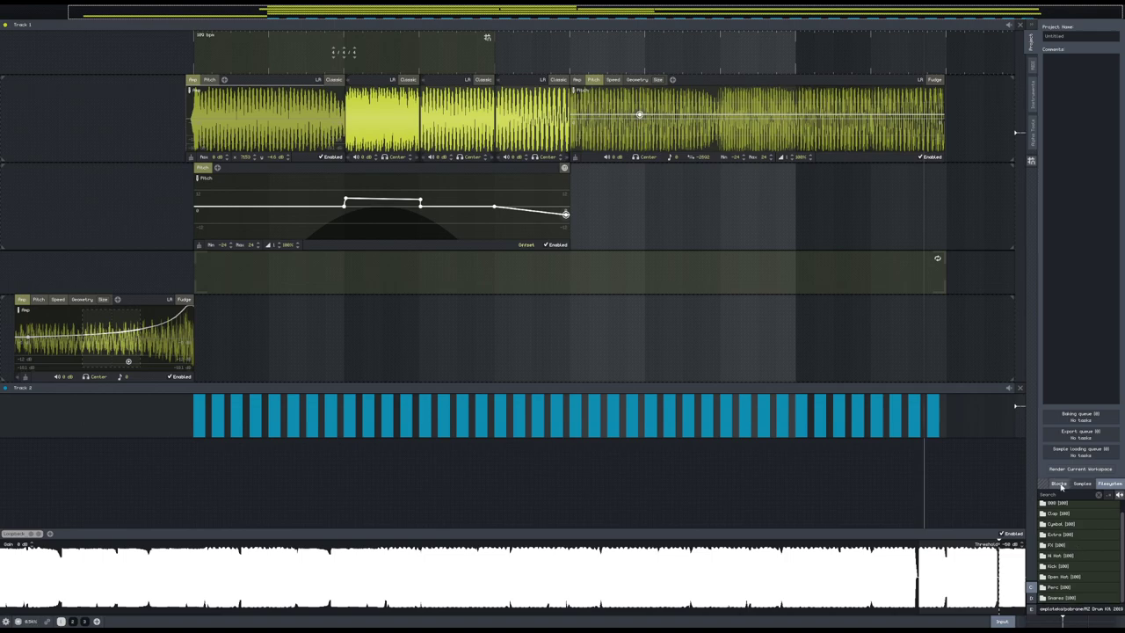
pyautogui.doubleClick(1077, 534)
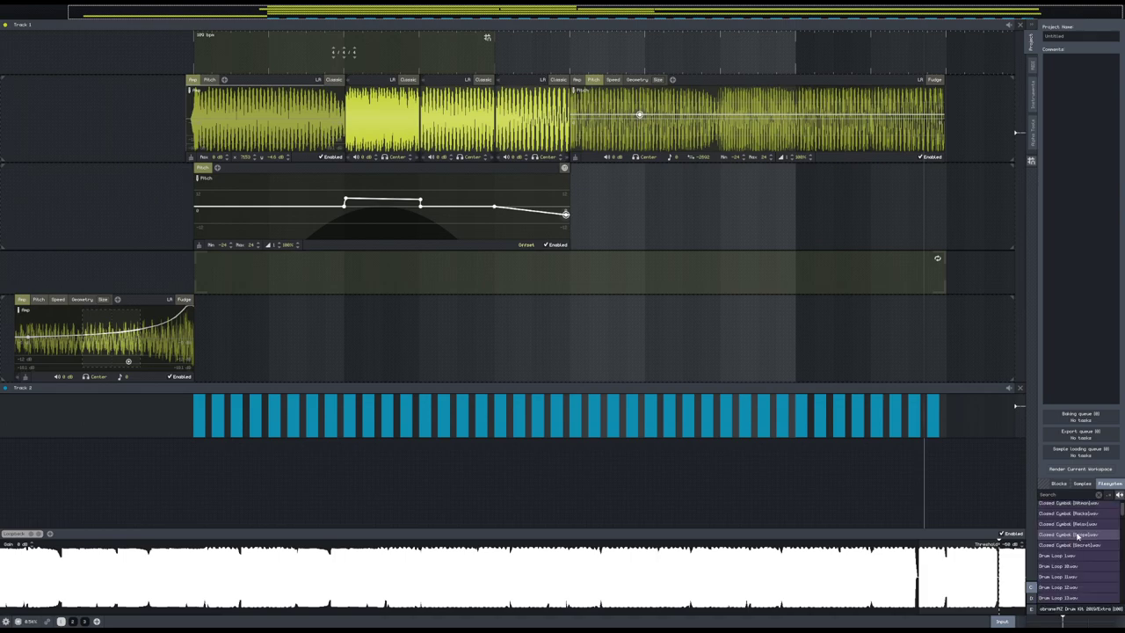
pyautogui.scroll(-5, 1082, 565)
pyautogui.click(1082, 565)
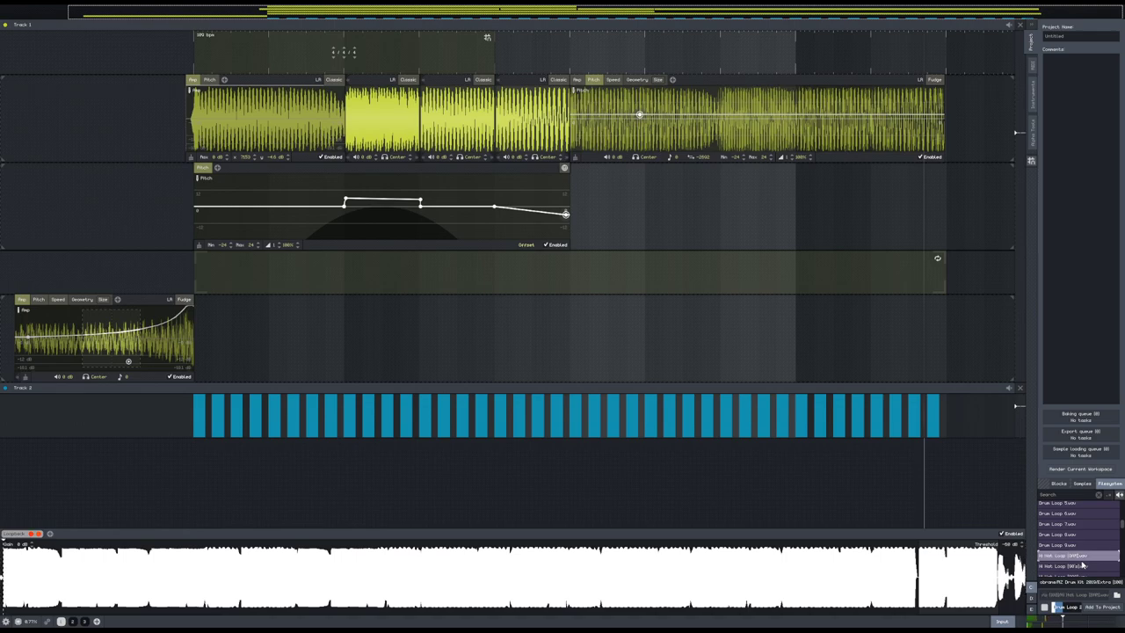
pyautogui.scroll(-5, 1082, 556)
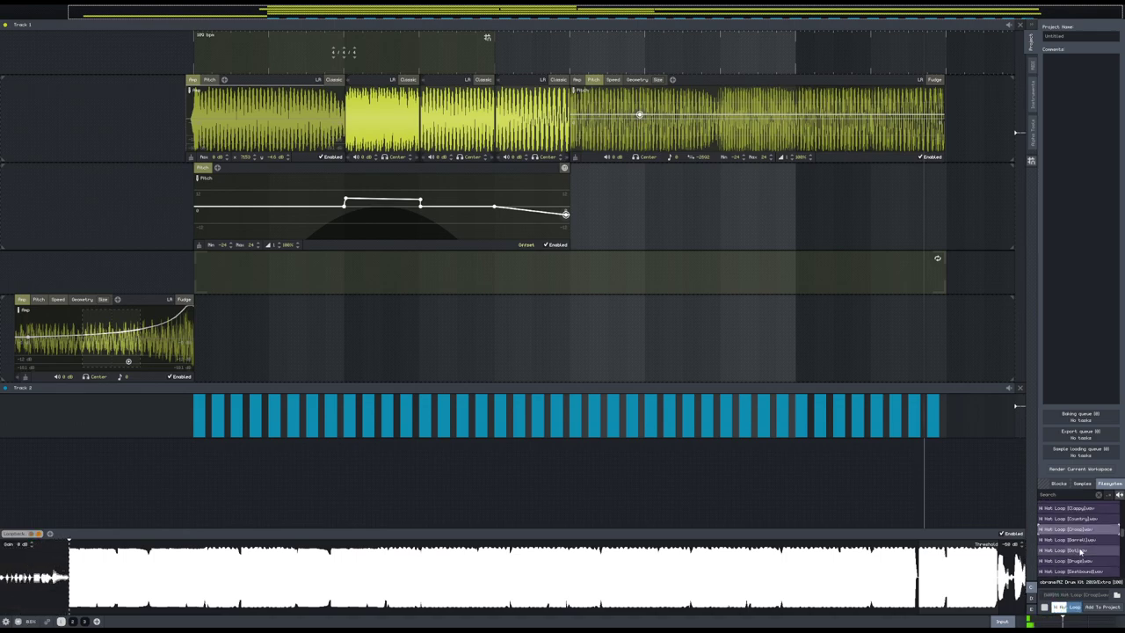
pyautogui.scroll(-10, 1084, 542)
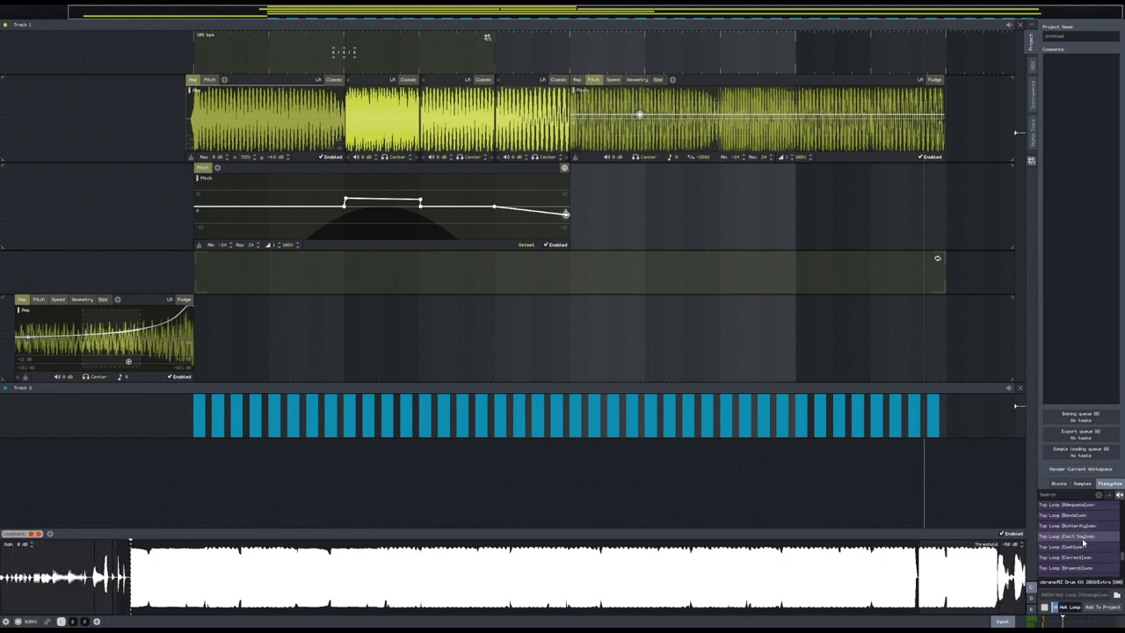
pyautogui.scroll(-3, 1084, 543)
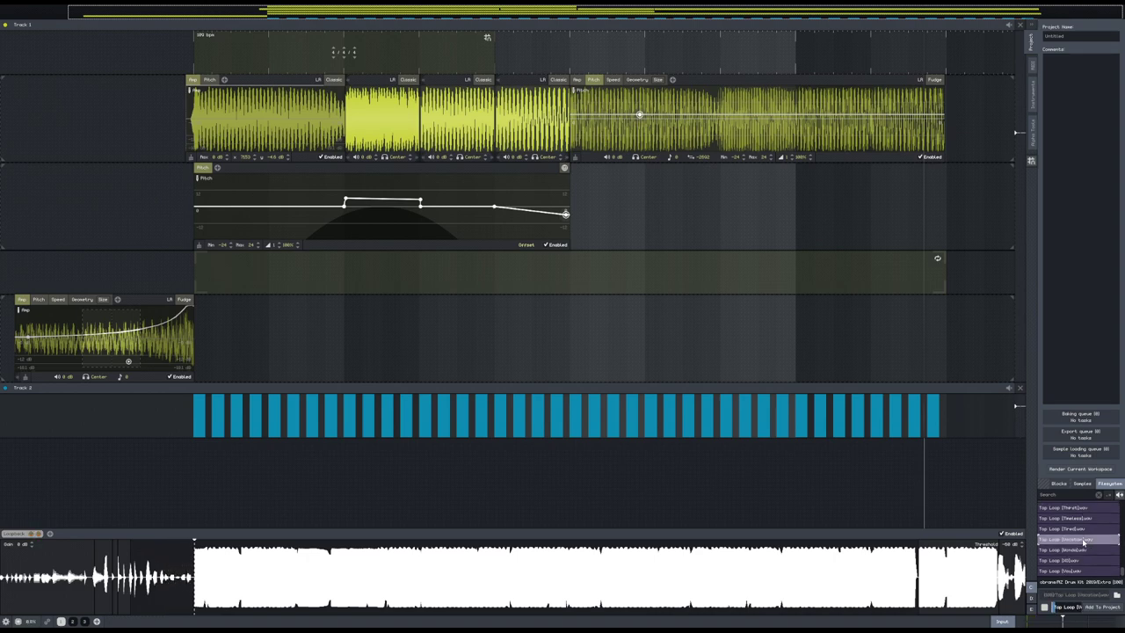
pyautogui.click(1080, 562)
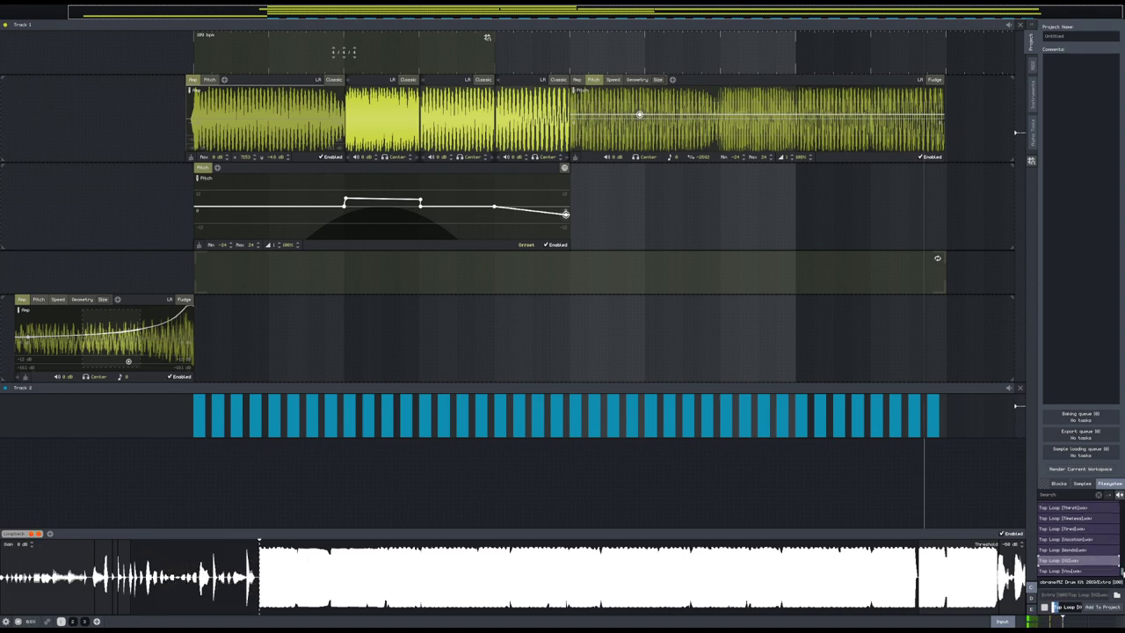
# - Go back out of the Extra and drum kit folders to the main sample library folder
pyautogui.scroll(15, 1083, 527)
pyautogui.doubleClick(1083, 508)
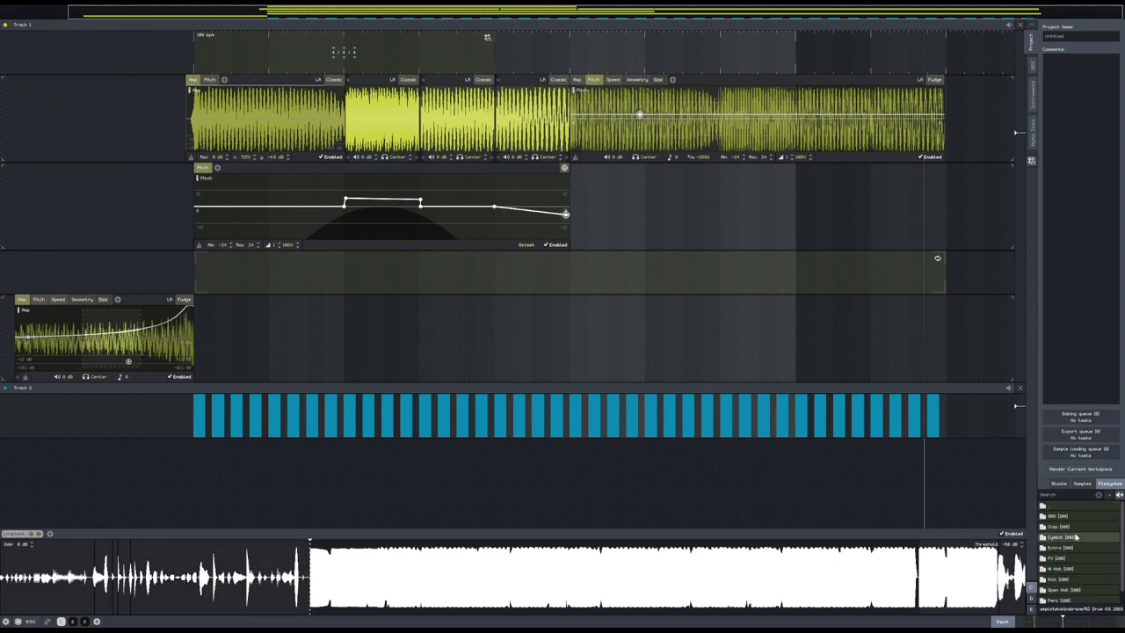
pyautogui.doubleClick(1083, 508)
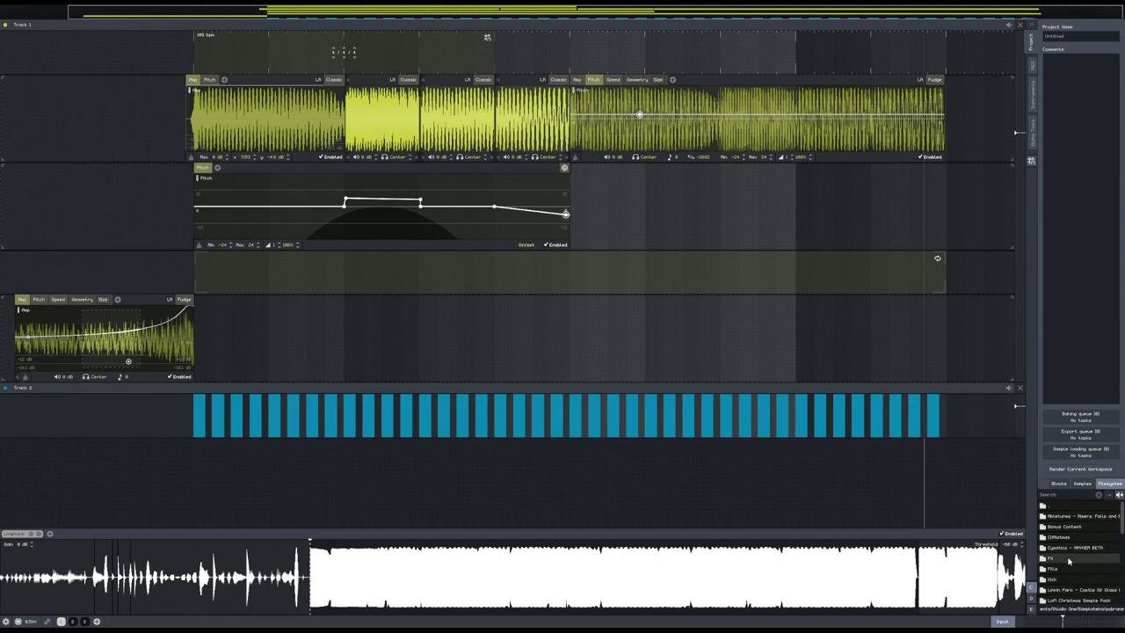
# - Return to the Extra folder of the drum kit and audition a drum loop sample
pyautogui.scroll(-2, 1069, 582)
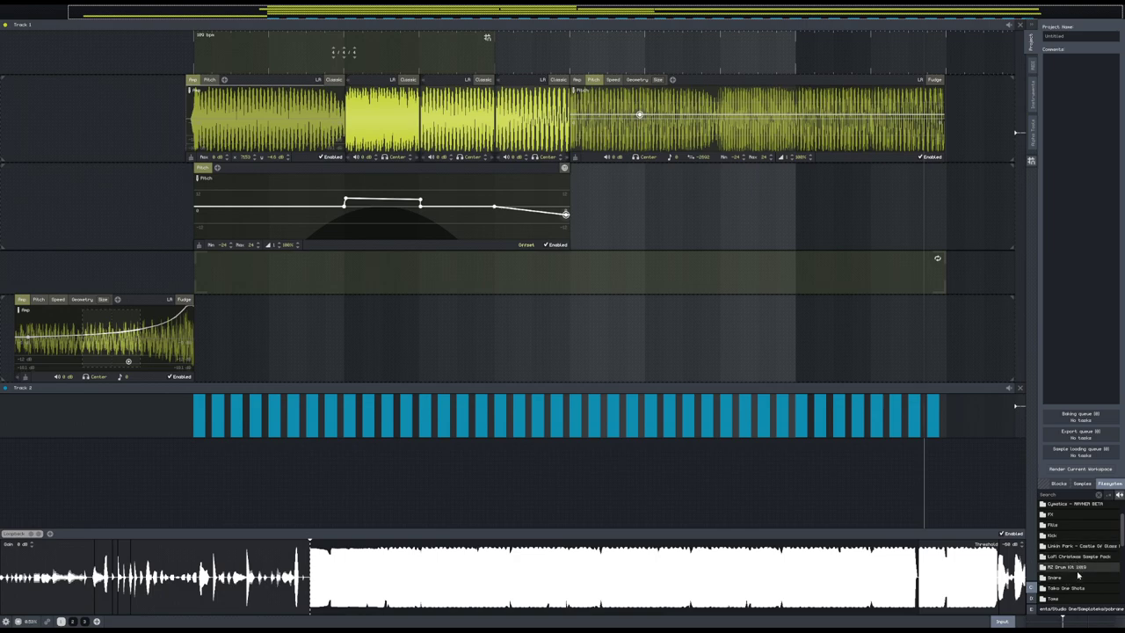
pyautogui.doubleClick(1078, 571)
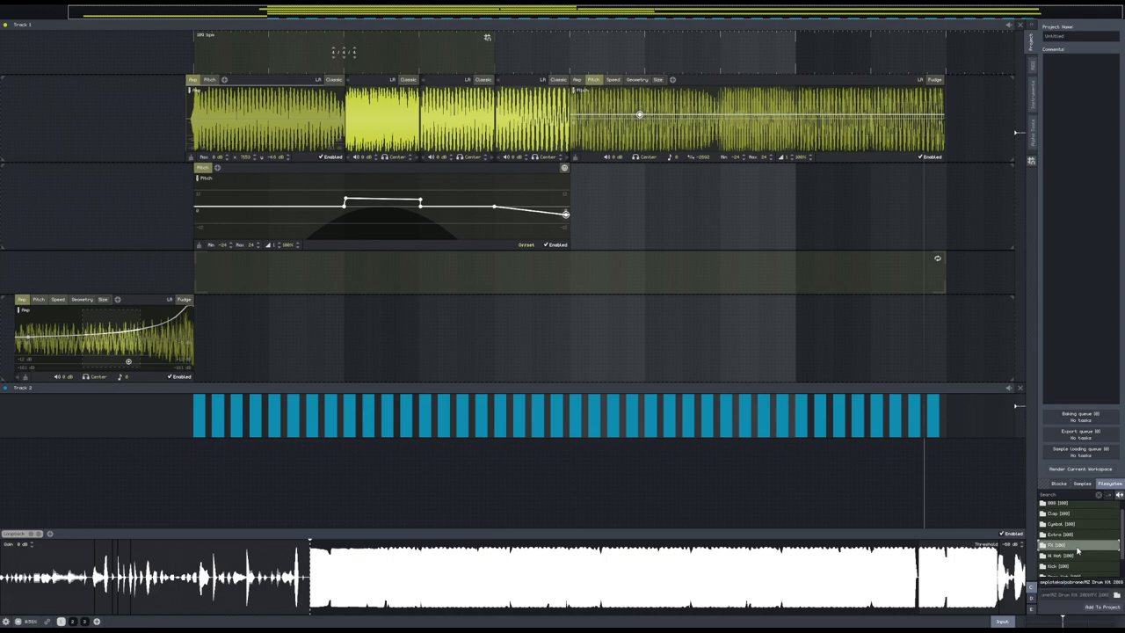
pyautogui.doubleClick(1063, 535)
pyautogui.click(1072, 568)
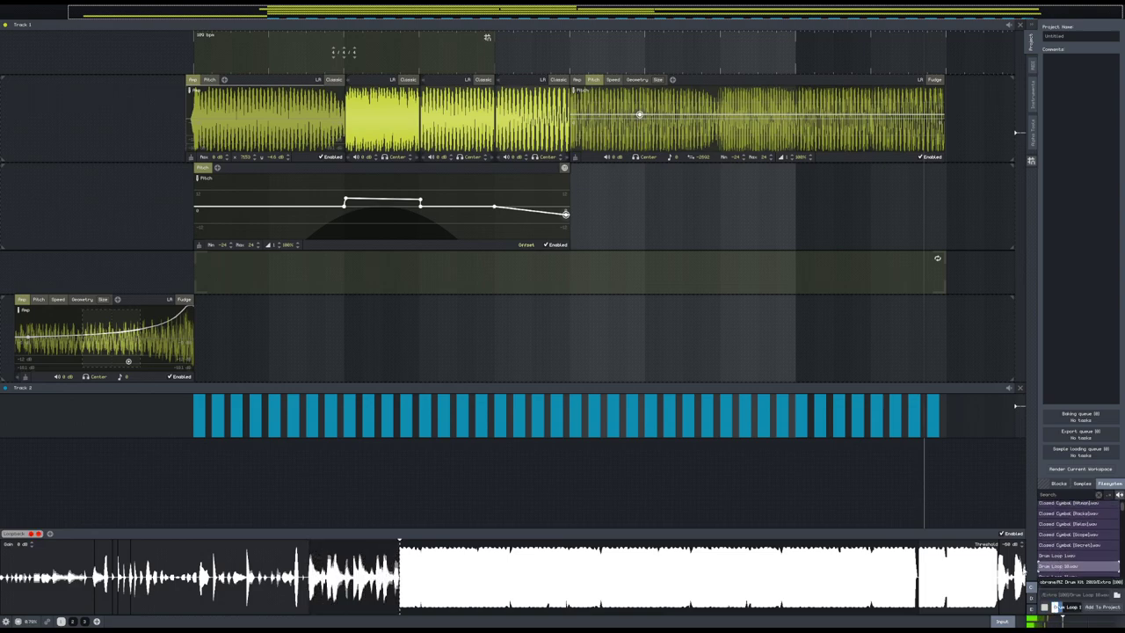
# - Add a third track and place the auditioned drum loop on it at the start of the looped section
pyautogui.rightClick(512, 515)
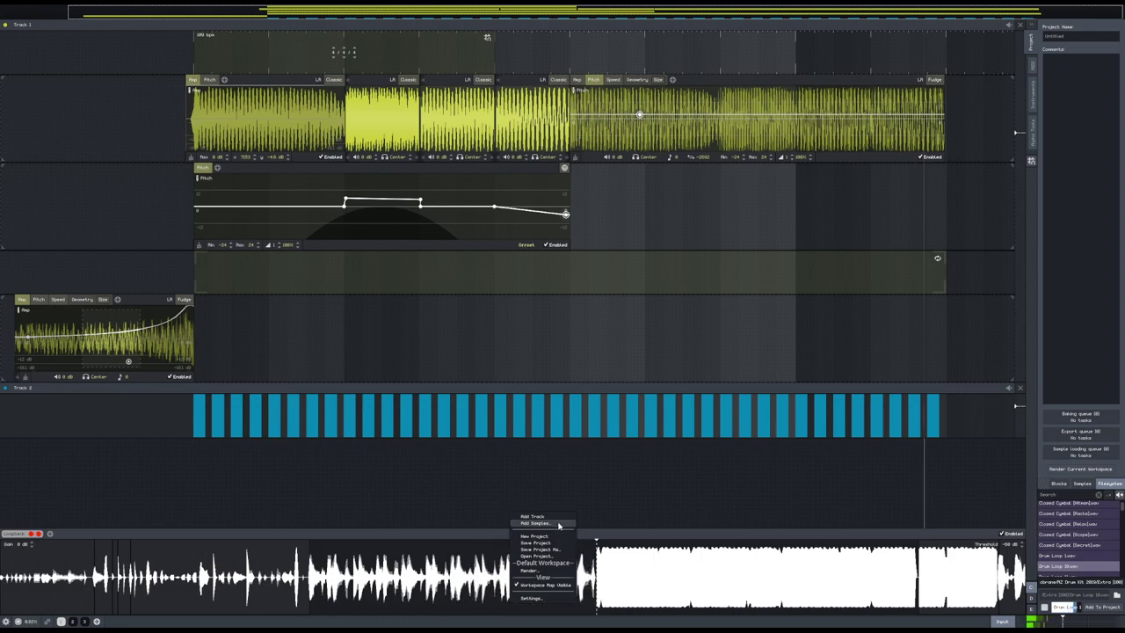
pyautogui.click(545, 516)
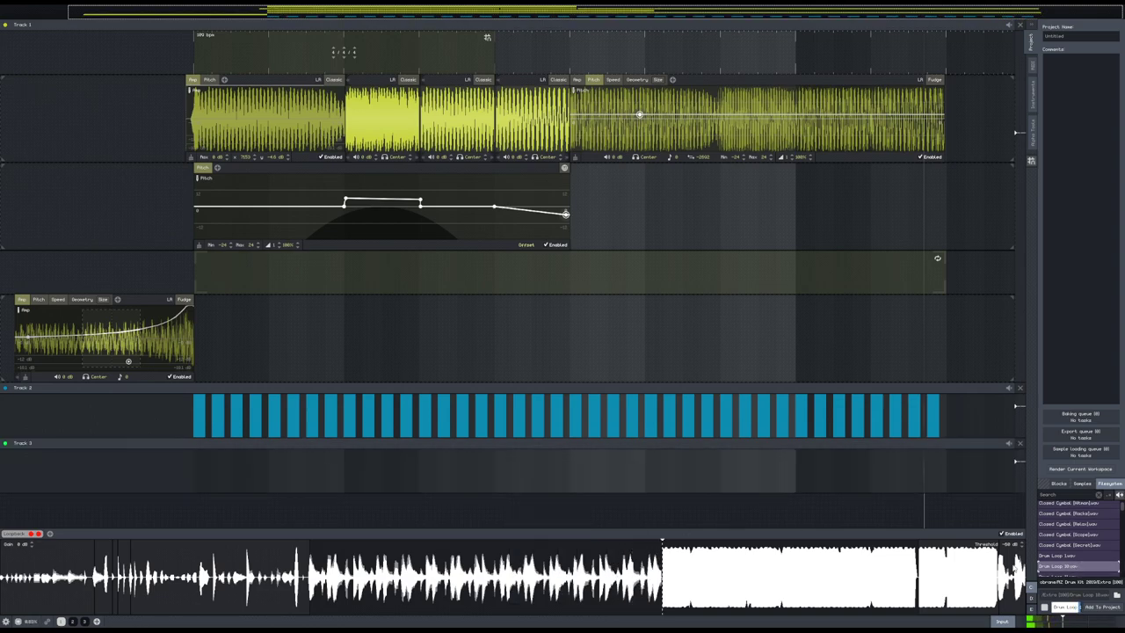
pyautogui.moveTo(1062, 566)
pyautogui.mouseDown()
pyautogui.moveTo(223, 482)
pyautogui.moveTo(283, 480)
pyautogui.moveTo(179, 488)
pyautogui.mouseUp()
pyautogui.scroll(-3, 180, 488)
pyautogui.moveTo(248, 508); pyautogui.dragTo(397, 407)
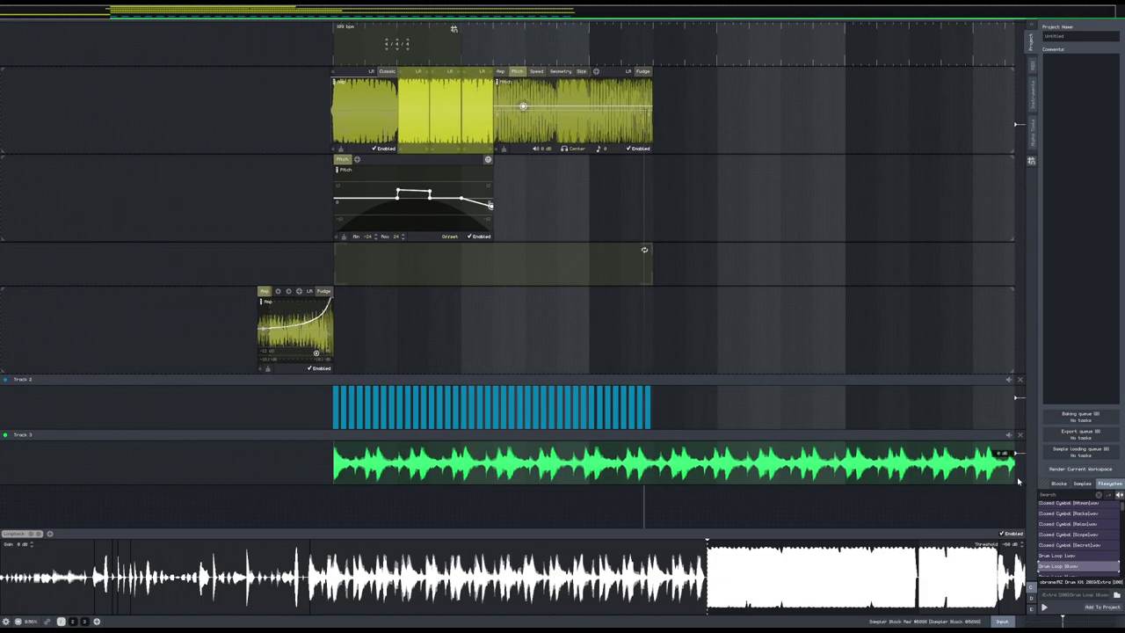
pyautogui.moveTo(997, 495); pyautogui.dragTo(916, 468)
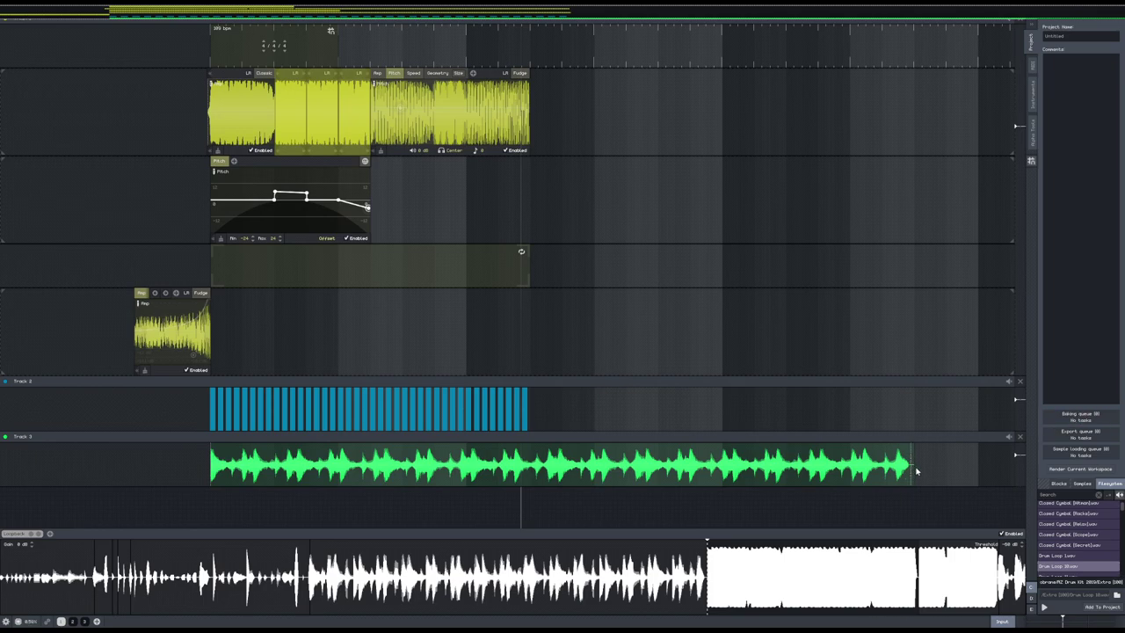
pyautogui.hotkey('ctrl', 'z')
pyautogui.click(835, 480)
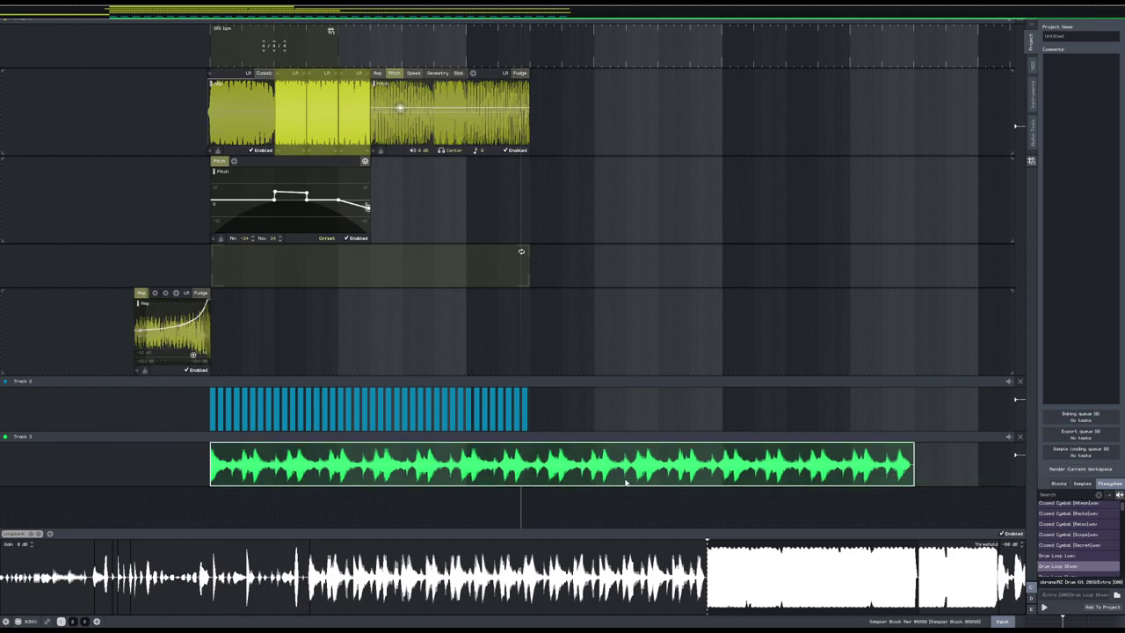
# - Play the looped section to hear the drum loop together with the other tracks
pyautogui.press('space')
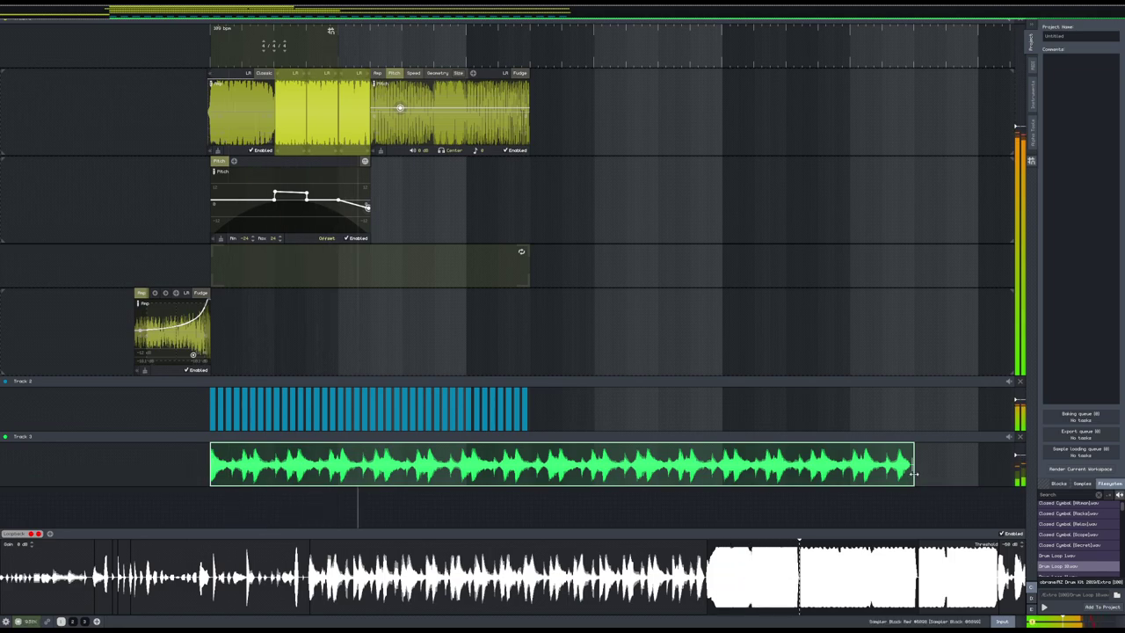
pyautogui.scroll(4, 241, 497)
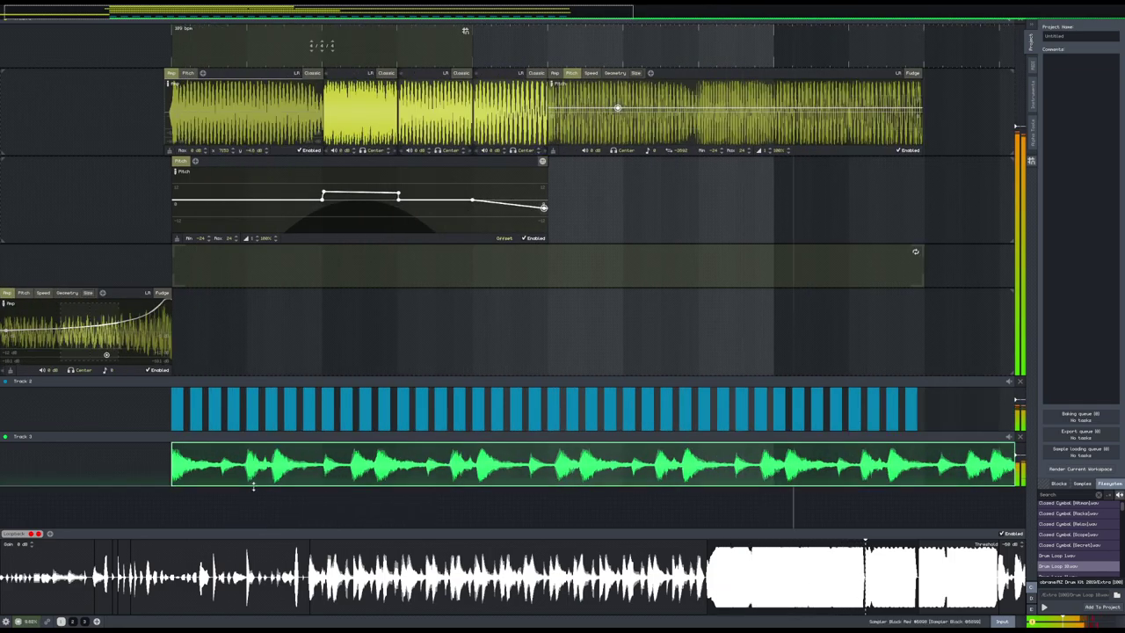
pyautogui.press('space')
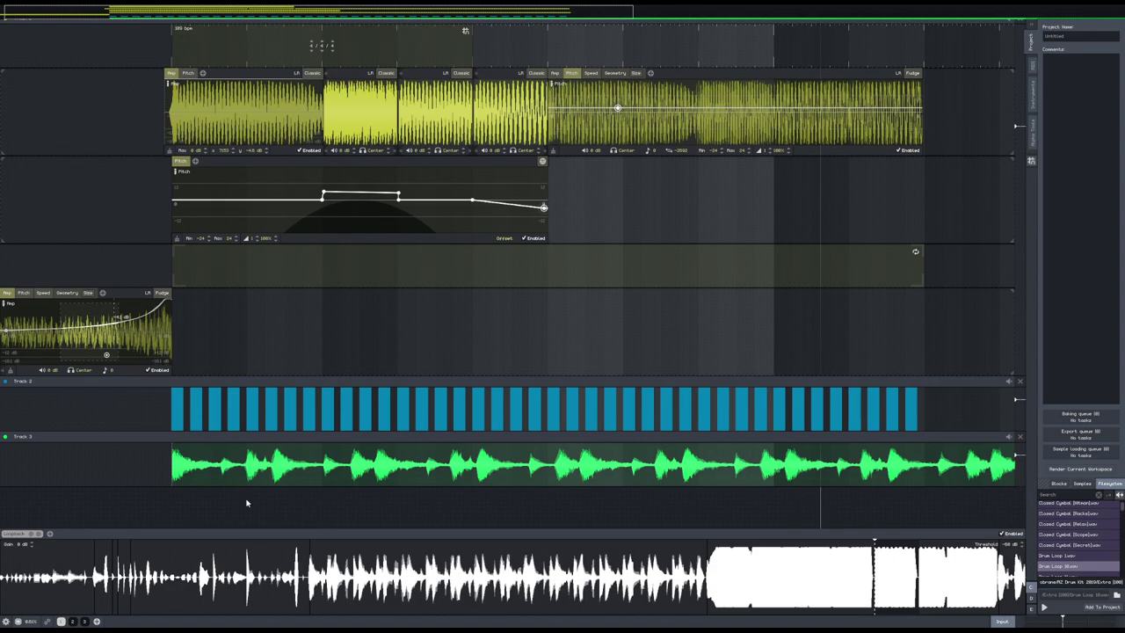
pyautogui.scroll(-3, 207, 495)
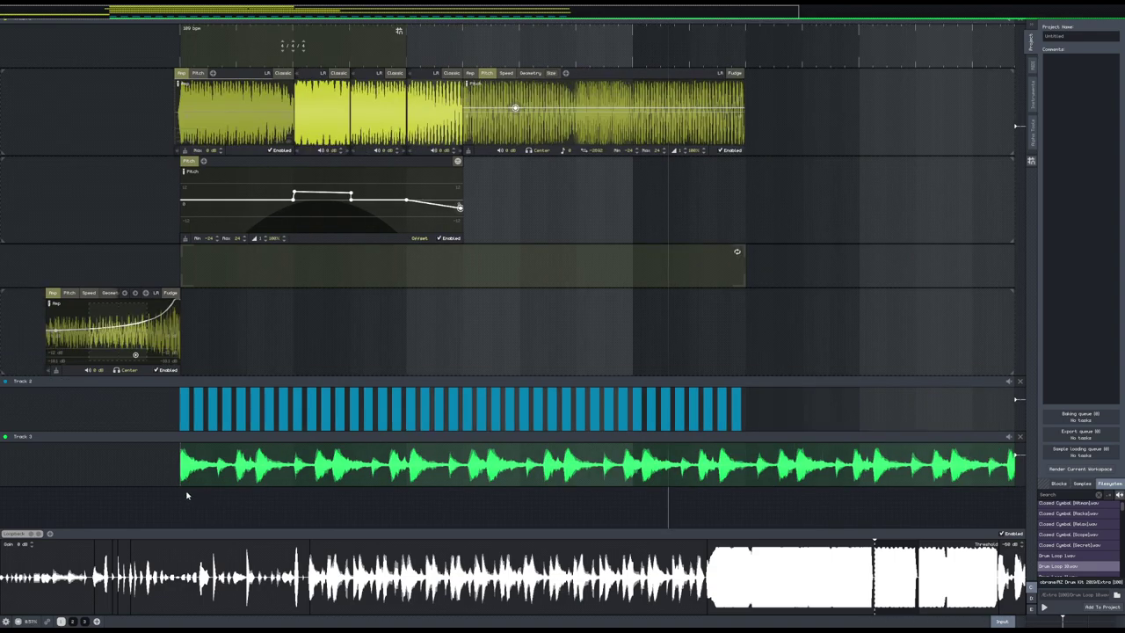
# - Add a lane below the drum loop and place a Resonator effect on it spanning the whole looped section
pyautogui.rightClick(184, 473)
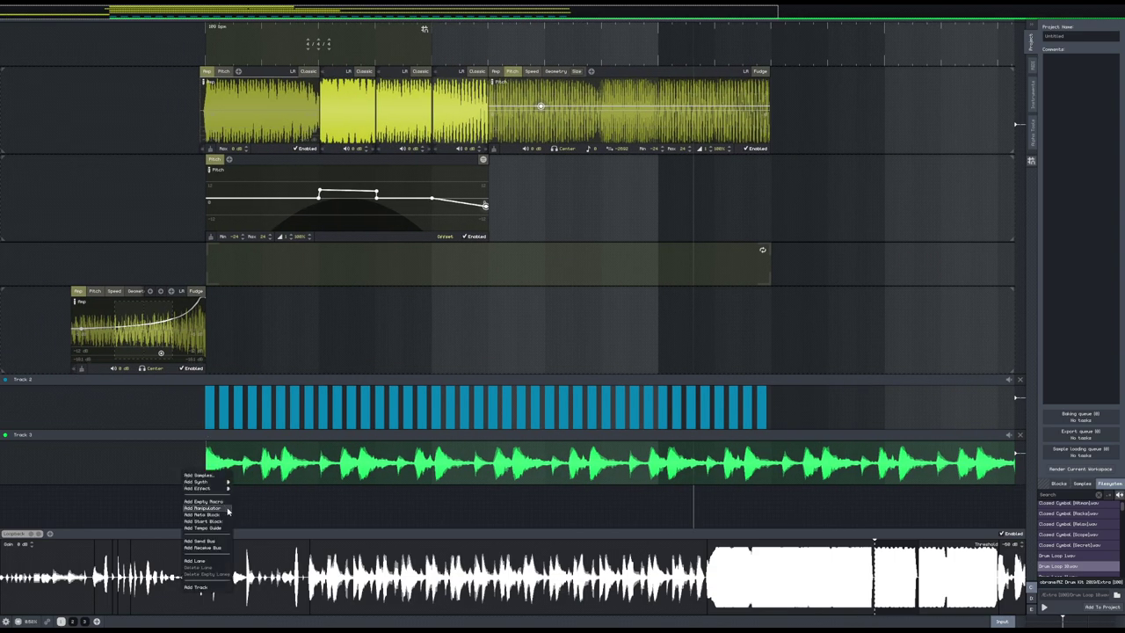
pyautogui.click(218, 560)
pyautogui.rightClick(243, 506)
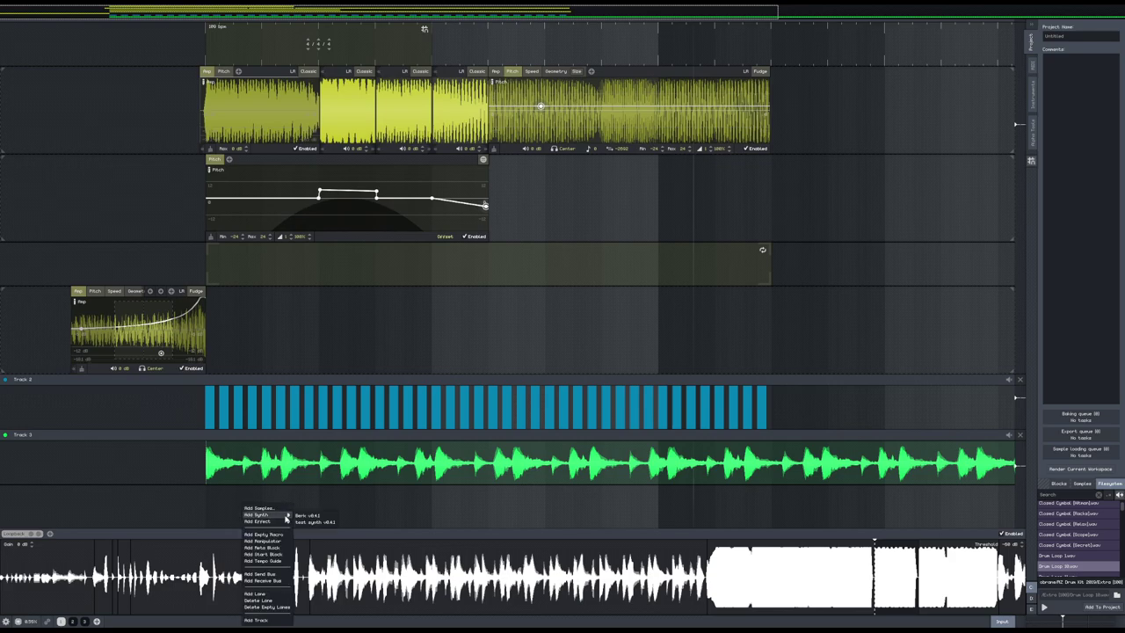
pyautogui.moveTo(289, 522)
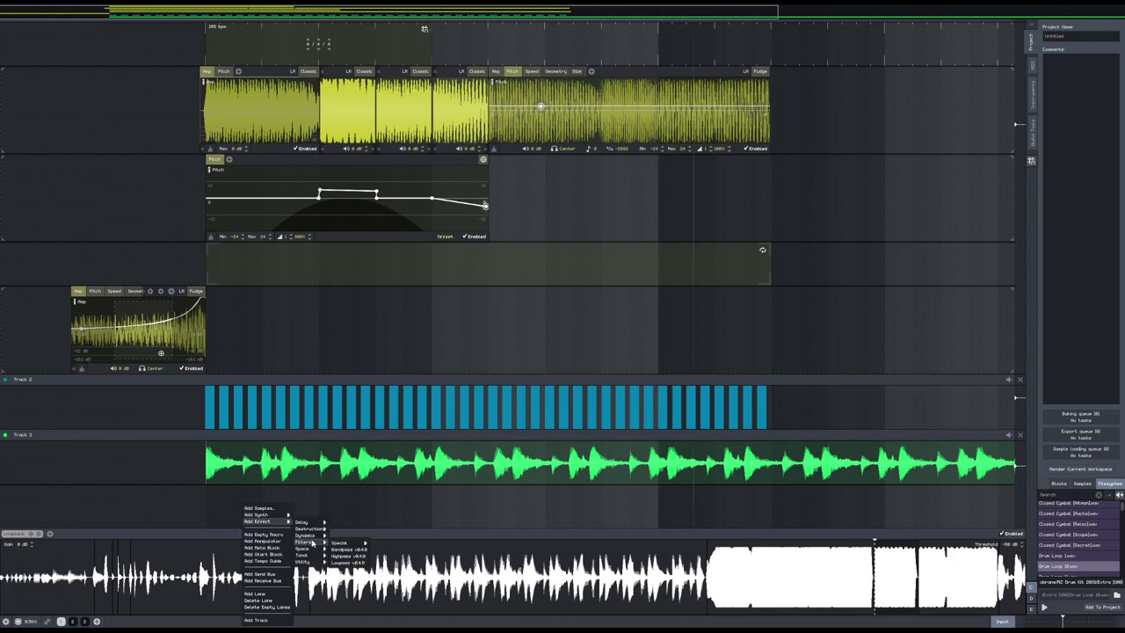
pyautogui.click(347, 556)
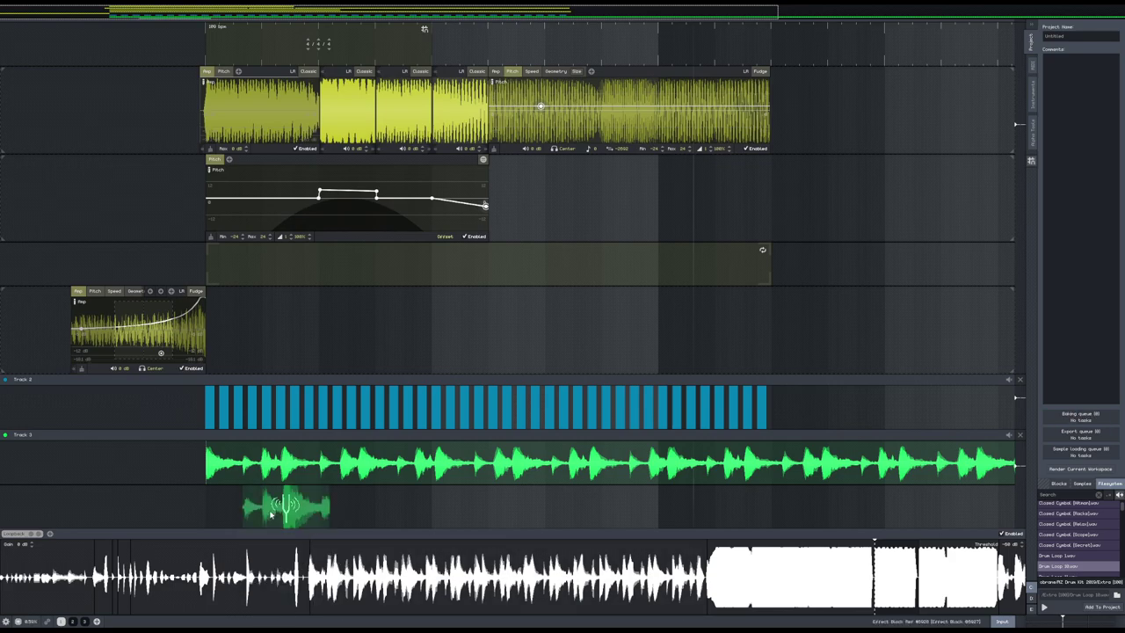
pyautogui.moveTo(292, 491); pyautogui.dragTo(769, 491)
# - Play the looped section to hear the Resonator effect on the drum loop
pyautogui.press('space')
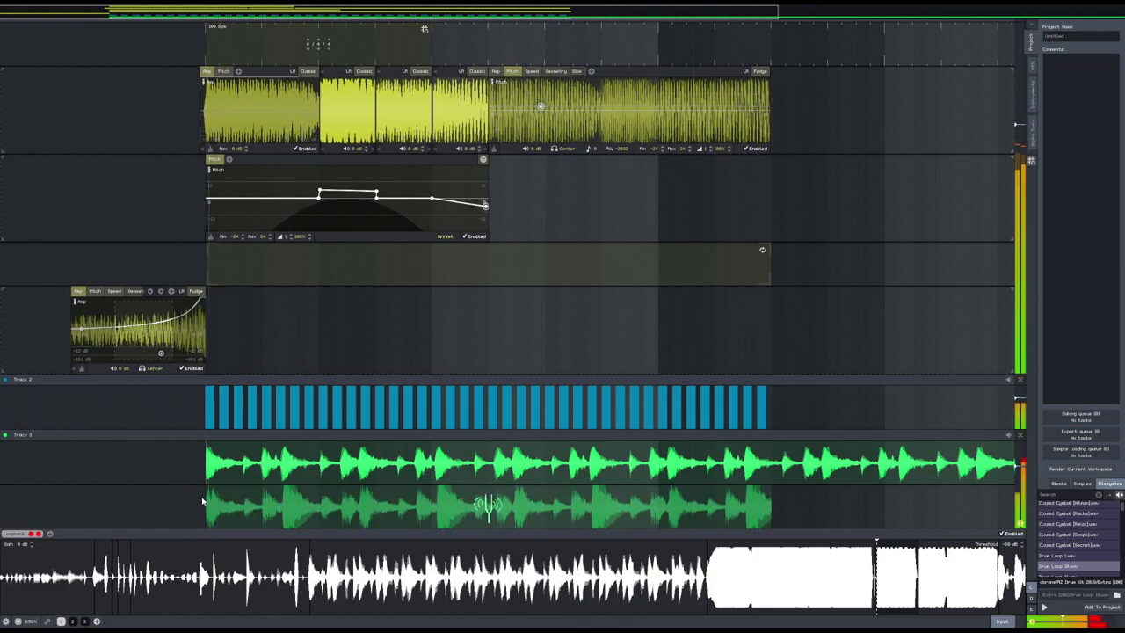
pyautogui.scroll(-3, 202, 501)
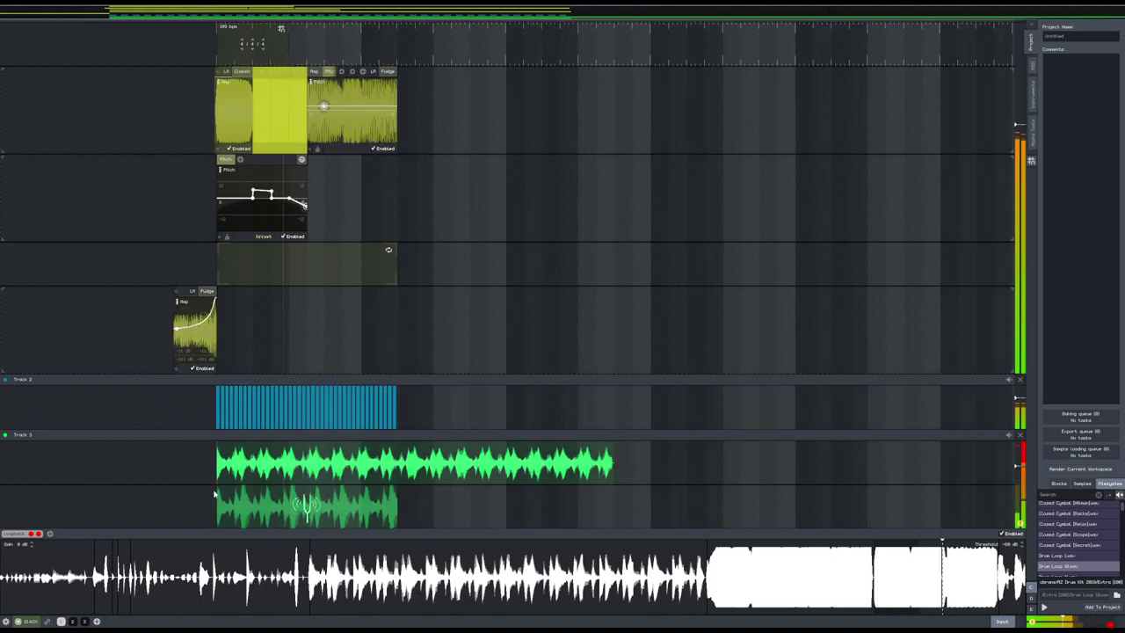
pyautogui.scroll(-2, 170, 489)
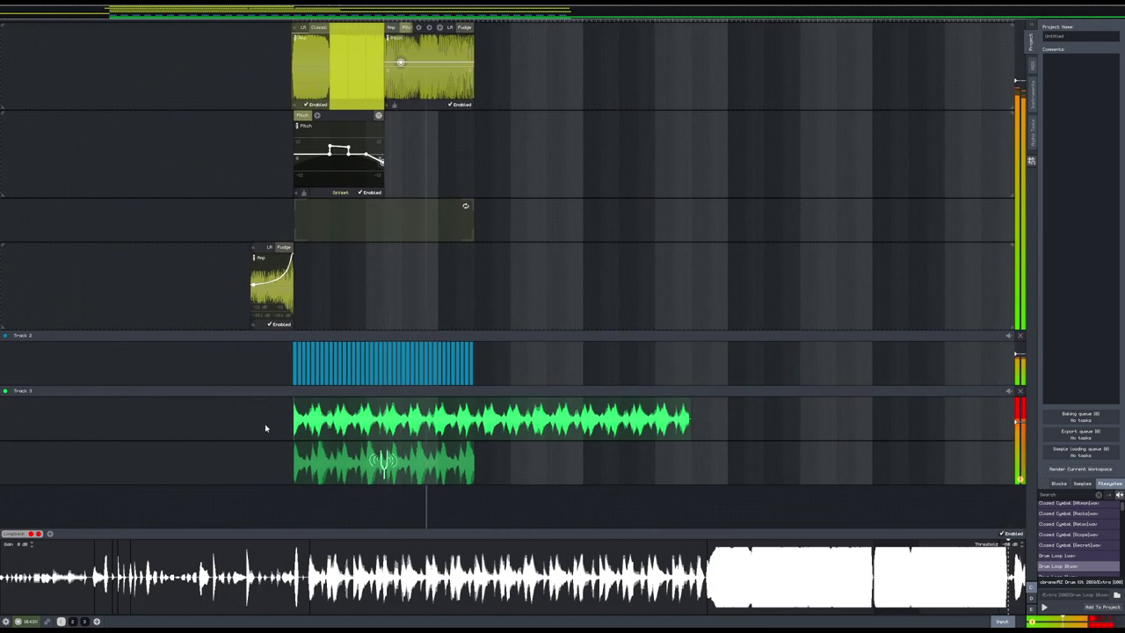
pyautogui.press('space')
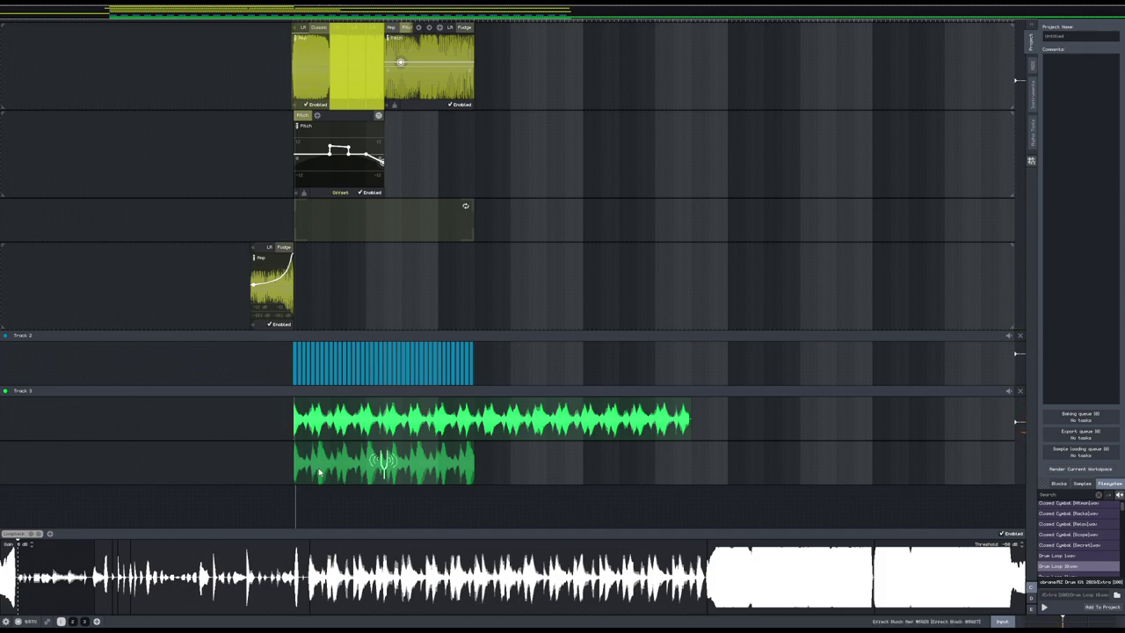
# - Mute Track 1 and play the loop to hear the resonated drums with only the hi-hats
pyautogui.scroll(4, 857, 166)
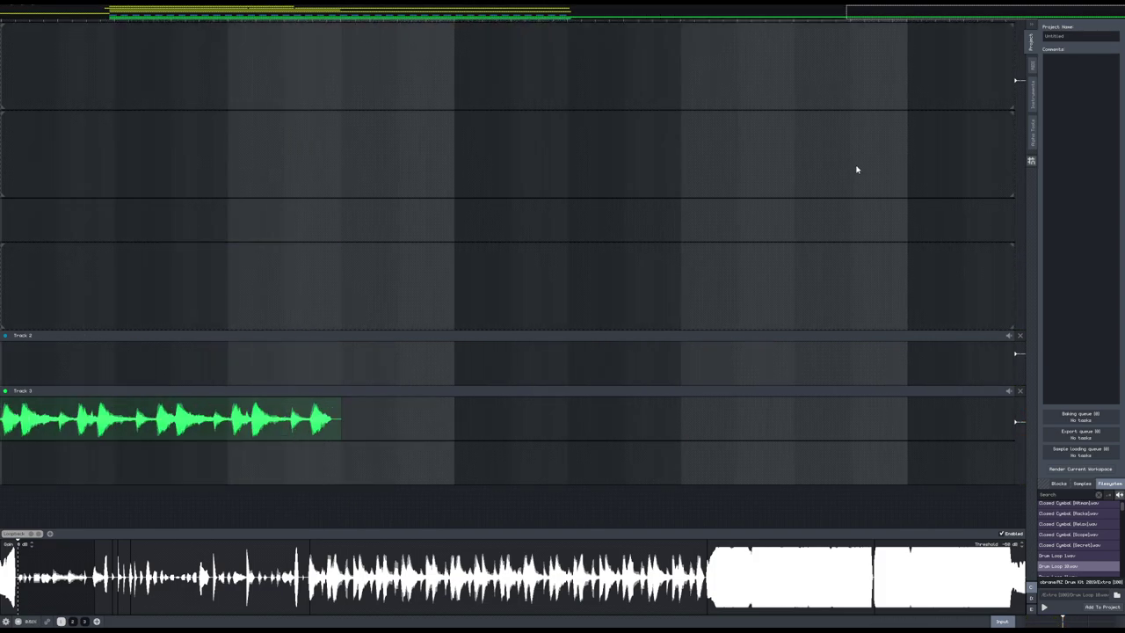
pyautogui.scroll(-4, 774, 174)
pyautogui.moveTo(643, 182); pyautogui.dragTo(680, 235)
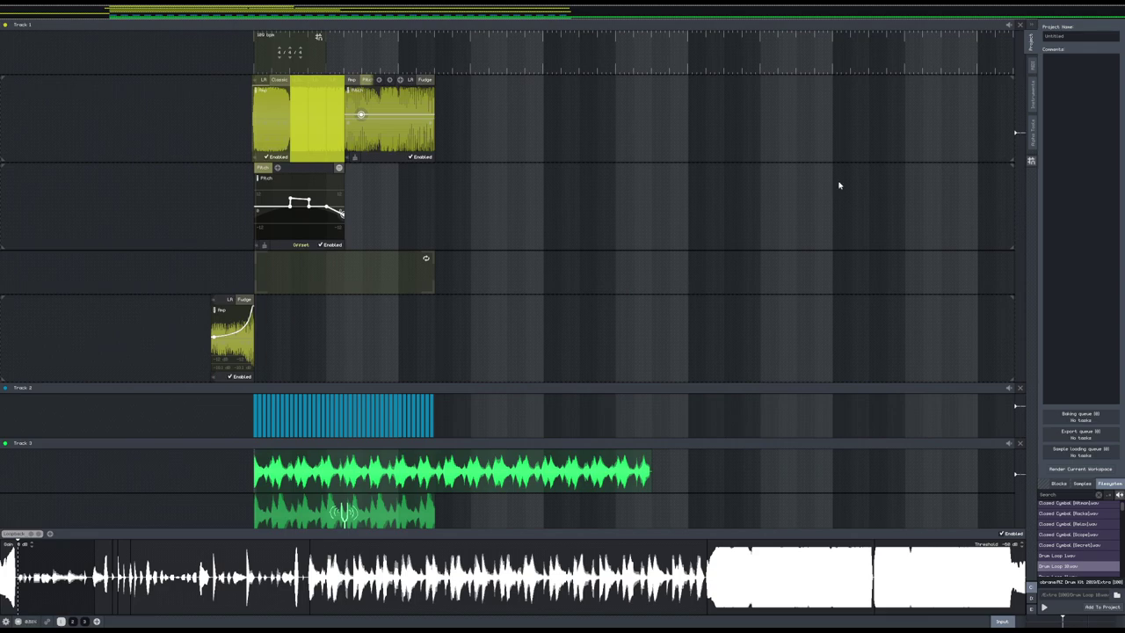
pyautogui.click(1007, 29)
pyautogui.moveTo(606, 308); pyautogui.dragTo(709, 153)
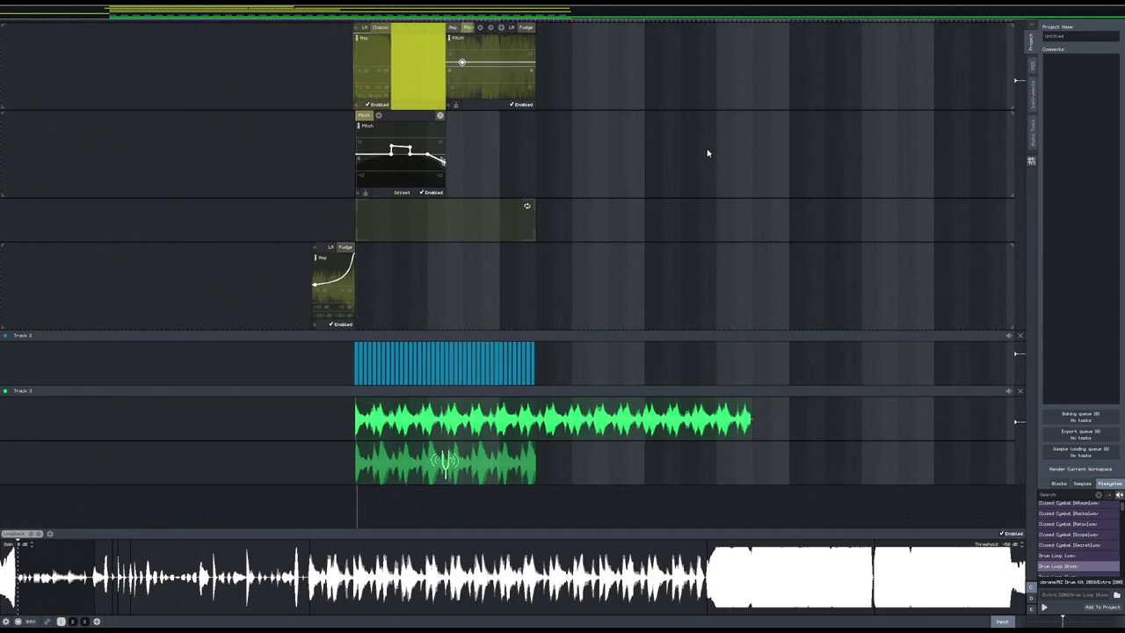
pyautogui.press('space')
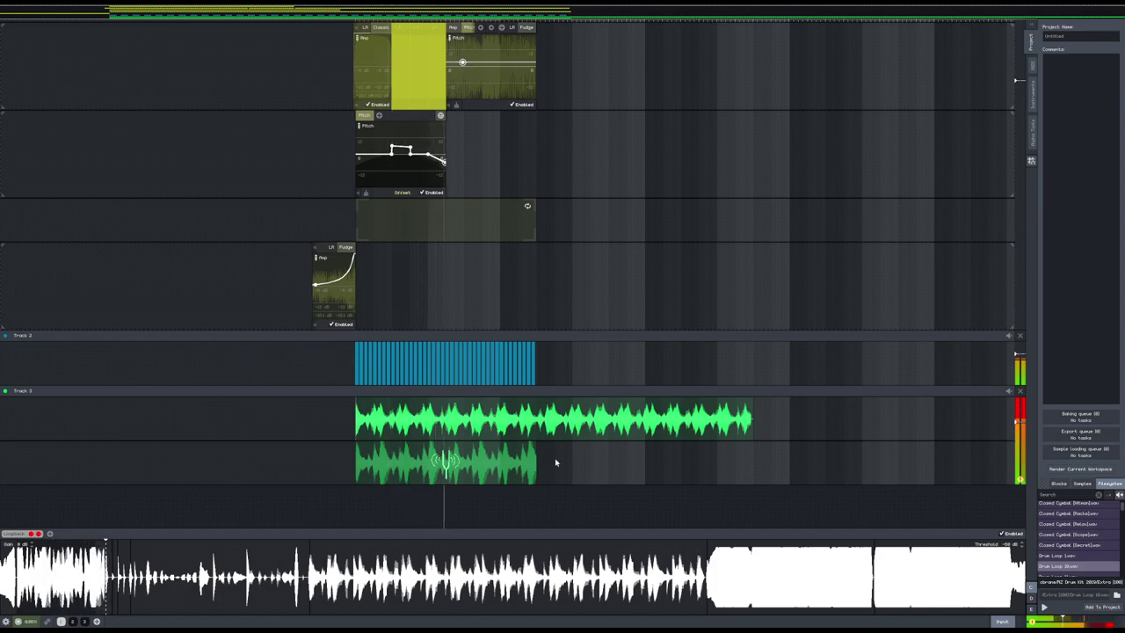
# - Expand the Resonator block and add an upward step near the start of its pitch envelope
pyautogui.rightClick(489, 469)
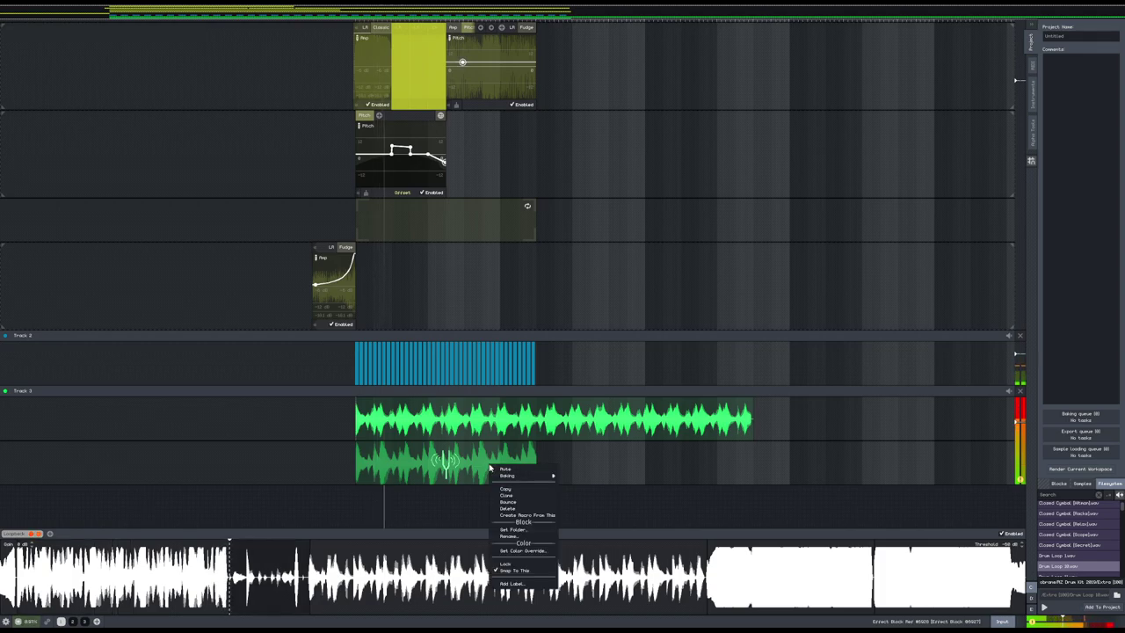
pyautogui.doubleClick(451, 475)
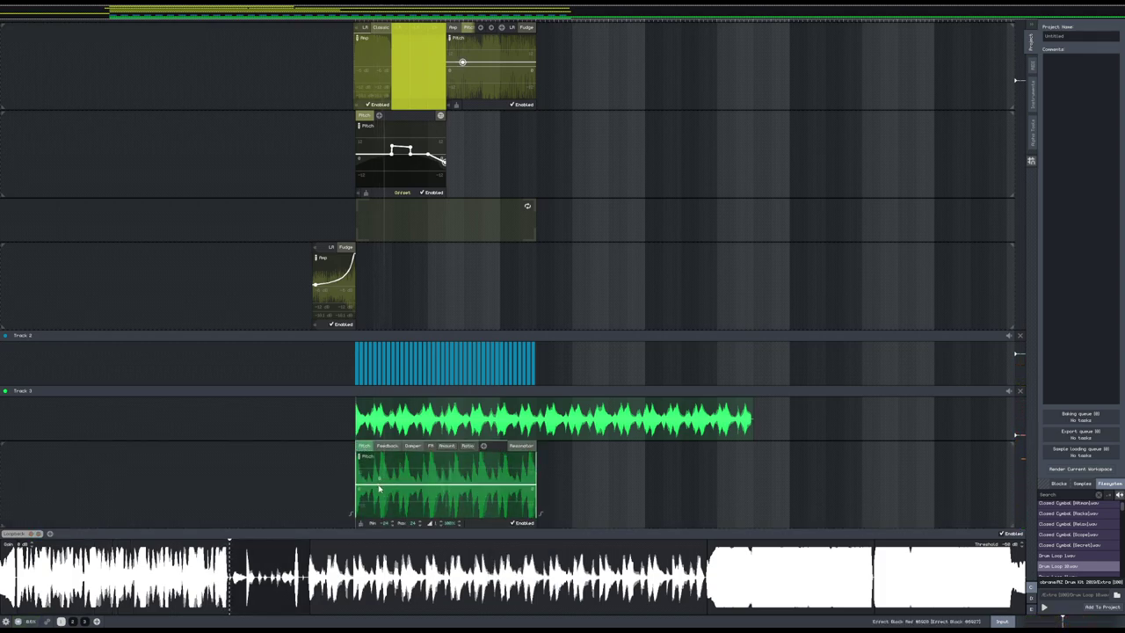
pyautogui.click(379, 485)
pyautogui.moveTo(379, 485); pyautogui.dragTo(379, 470)
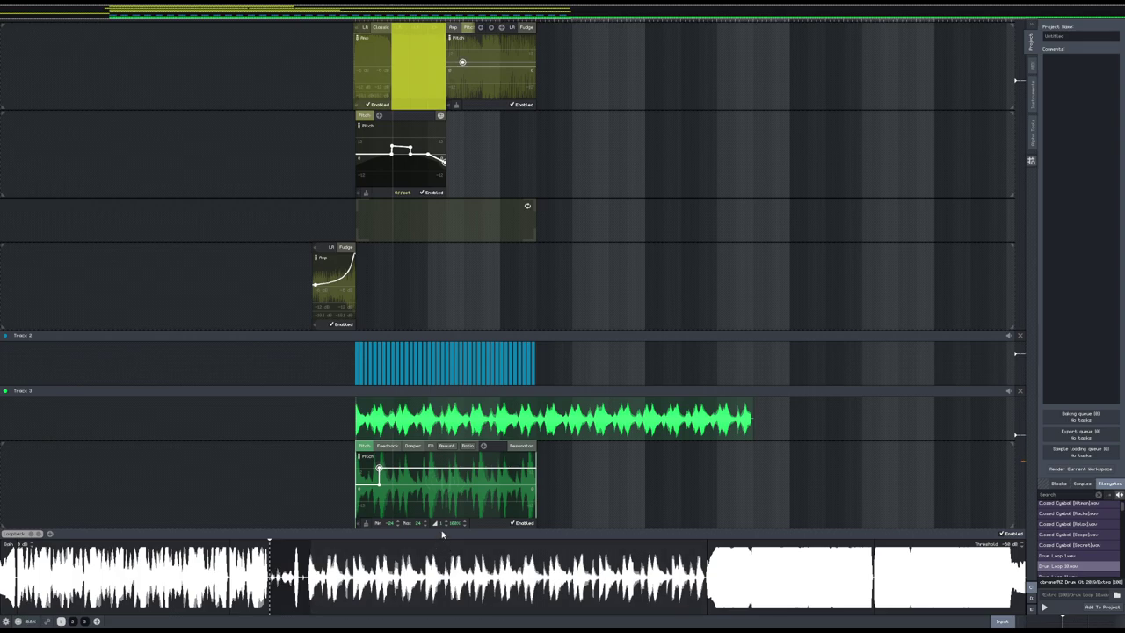
# - Lower the first pitch step of the Resonator and add a second step up to 7 where Track 1's pitch rises
pyautogui.scroll(5, 365, 506)
pyautogui.scroll(2, 365, 505)
pyautogui.moveTo(447, 468); pyautogui.dragTo(449, 484)
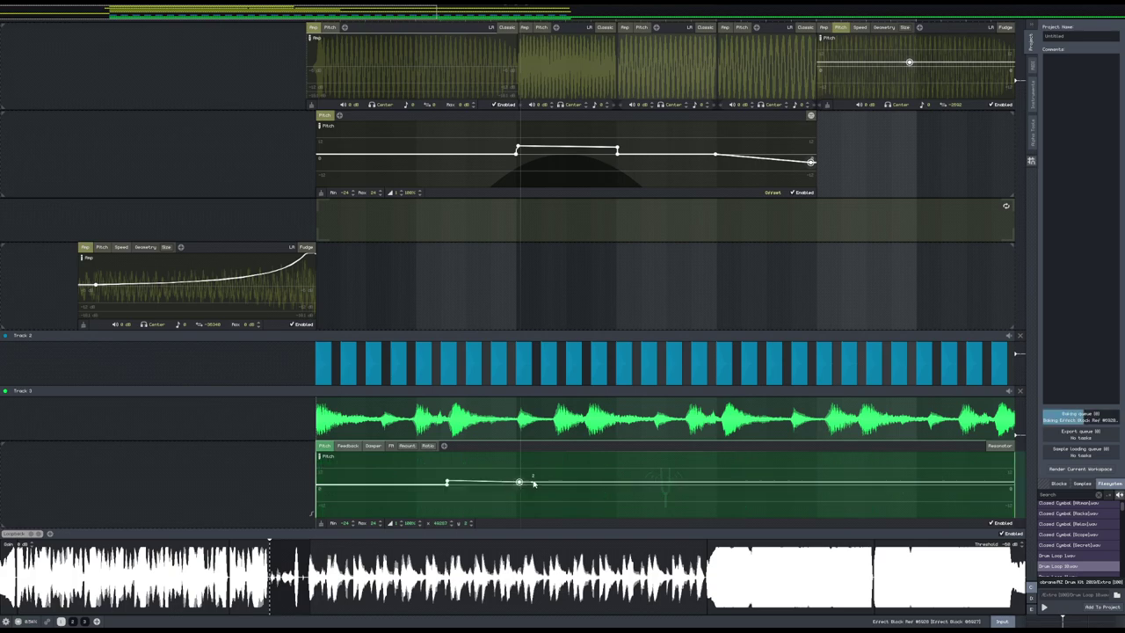
pyautogui.moveTo(519, 483); pyautogui.dragTo(519, 476)
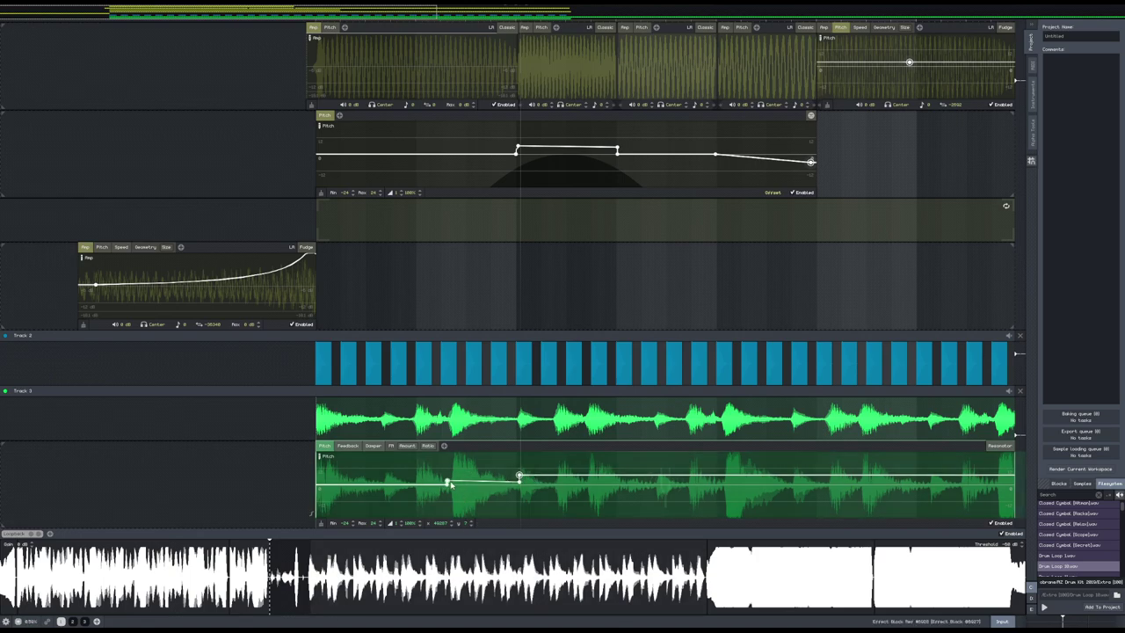
# - Level the Resonator's first pitch step by setting its end point to 5
pyautogui.click(471, 523)
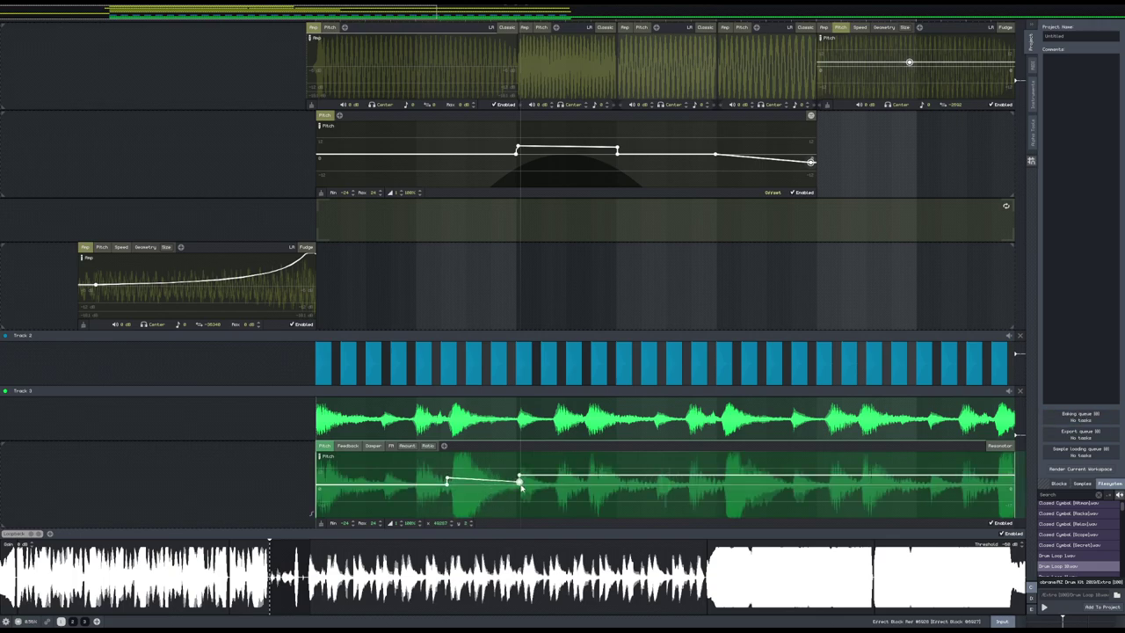
pyautogui.click(471, 523)
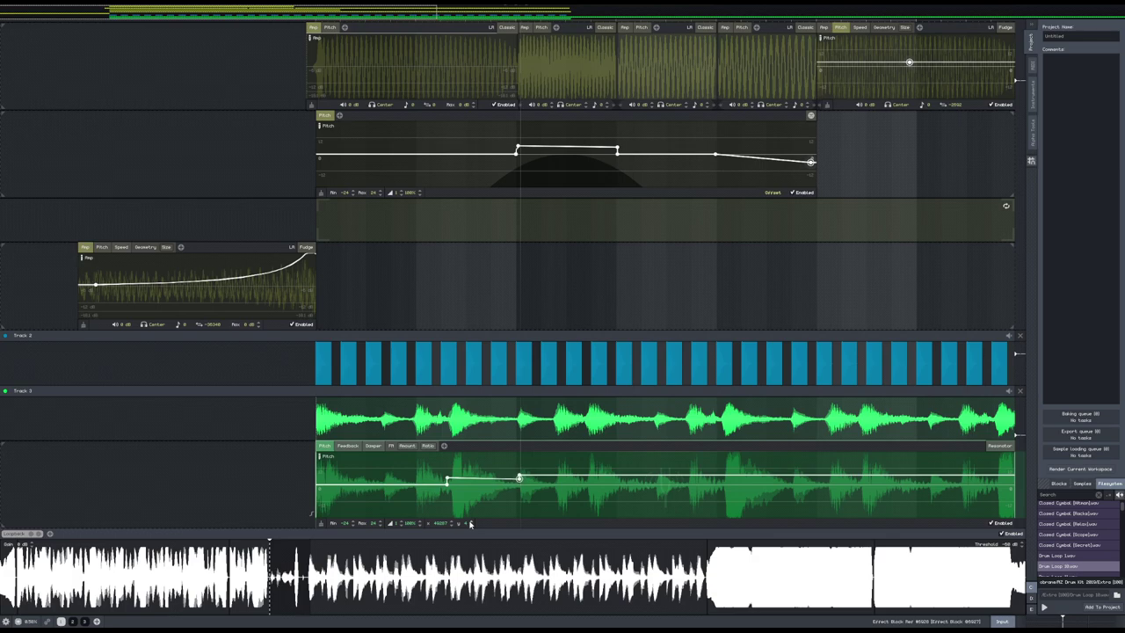
pyautogui.click(472, 522)
pyautogui.click(472, 525)
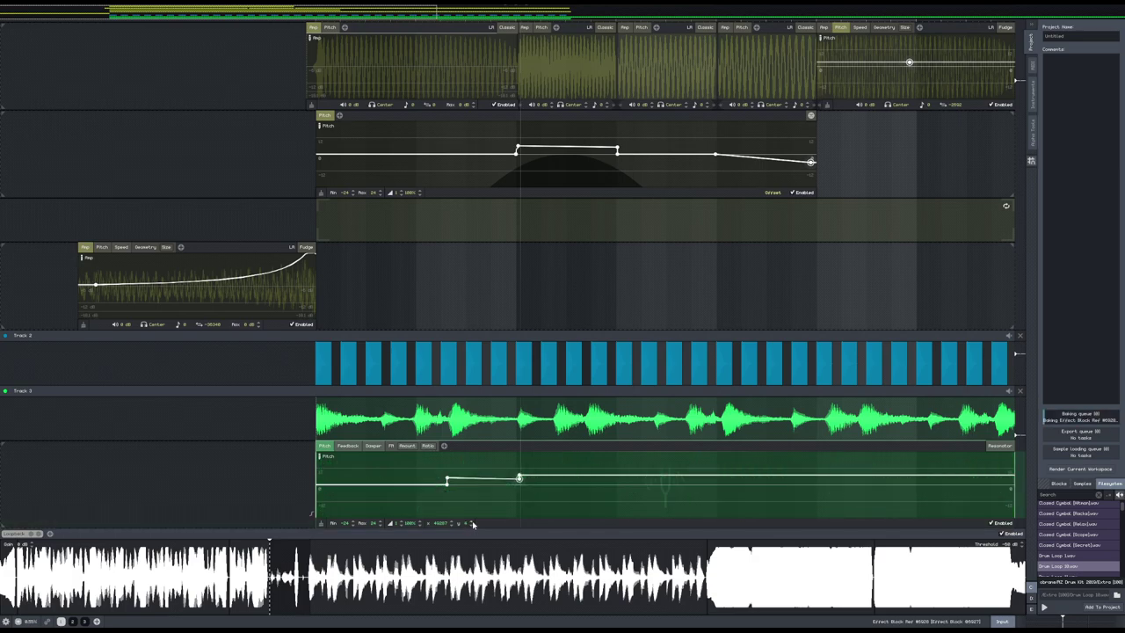
pyautogui.click(519, 475)
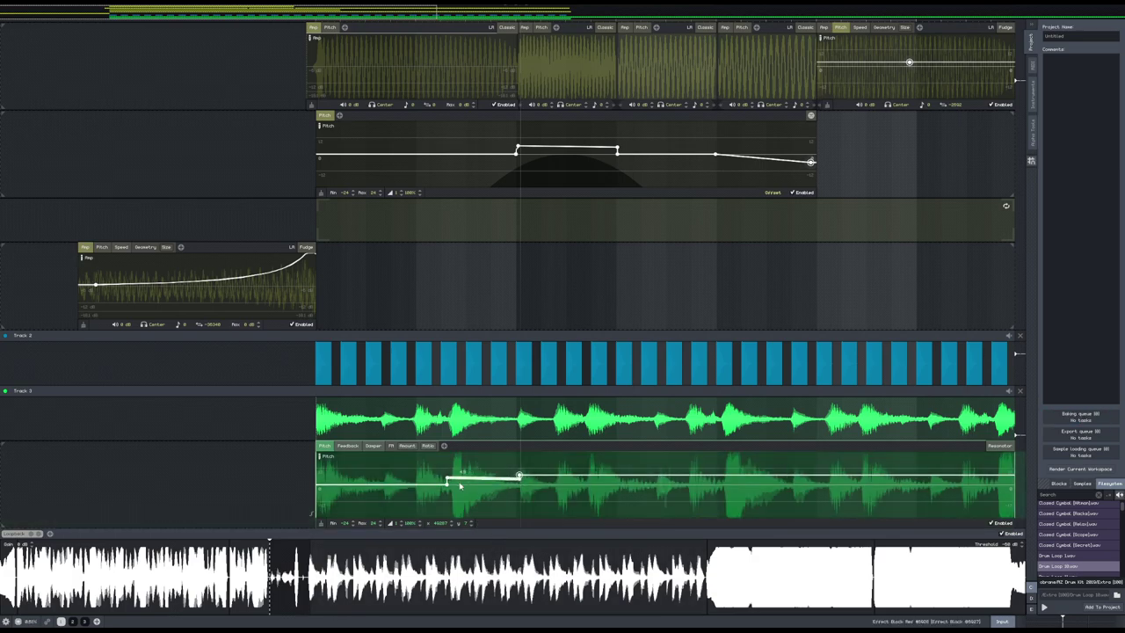
pyautogui.click(472, 524)
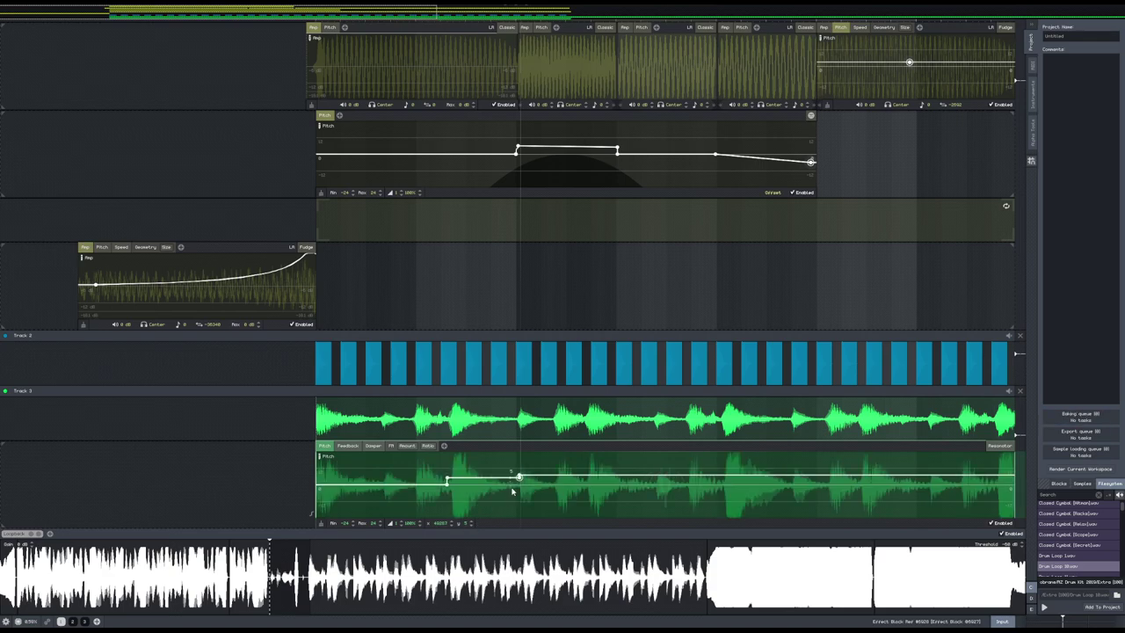
# - Raise the second step of the Resonator's pitch envelope to 10
pyautogui.click(472, 523)
pyautogui.click(472, 523)
pyautogui.click(474, 524)
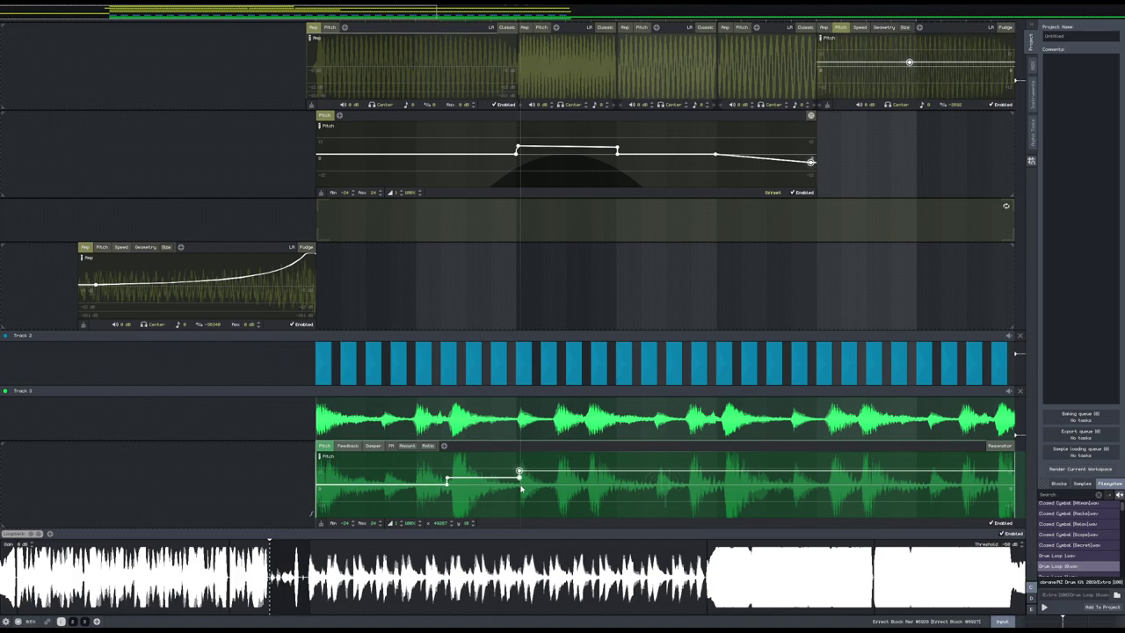
# - Lower the Resonator's second pitch step to 8 and shift its first step earlier onto the third drum hit
pyautogui.click(472, 526)
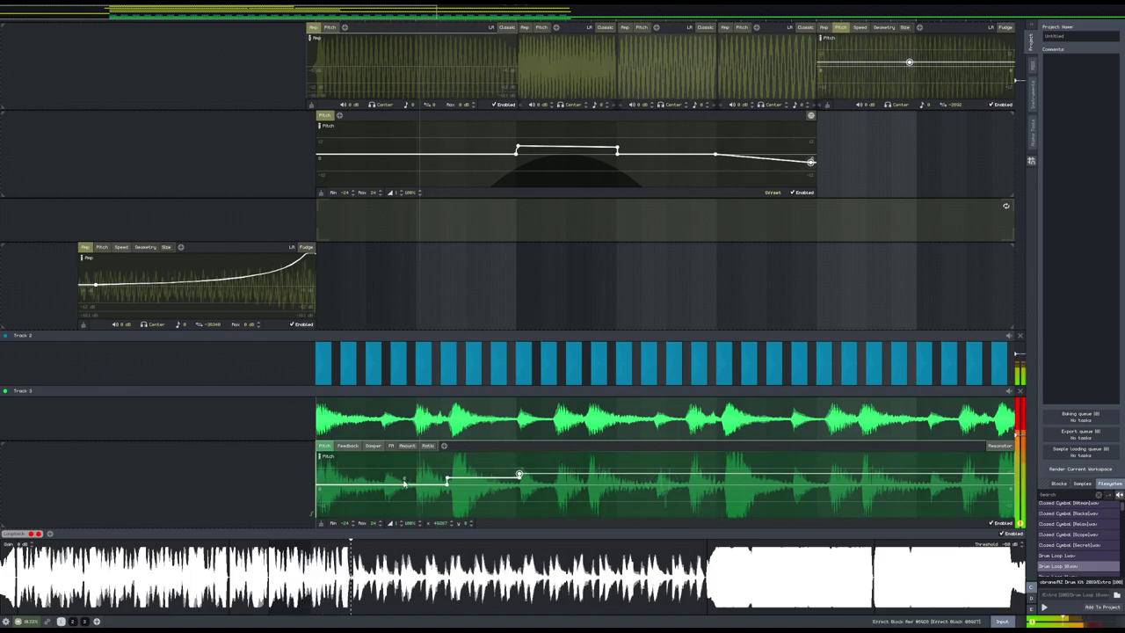
pyautogui.moveTo(404, 482)
pyautogui.mouseDown()
pyautogui.moveTo(446, 483)
pyautogui.moveTo(416, 485)
pyautogui.mouseUp()
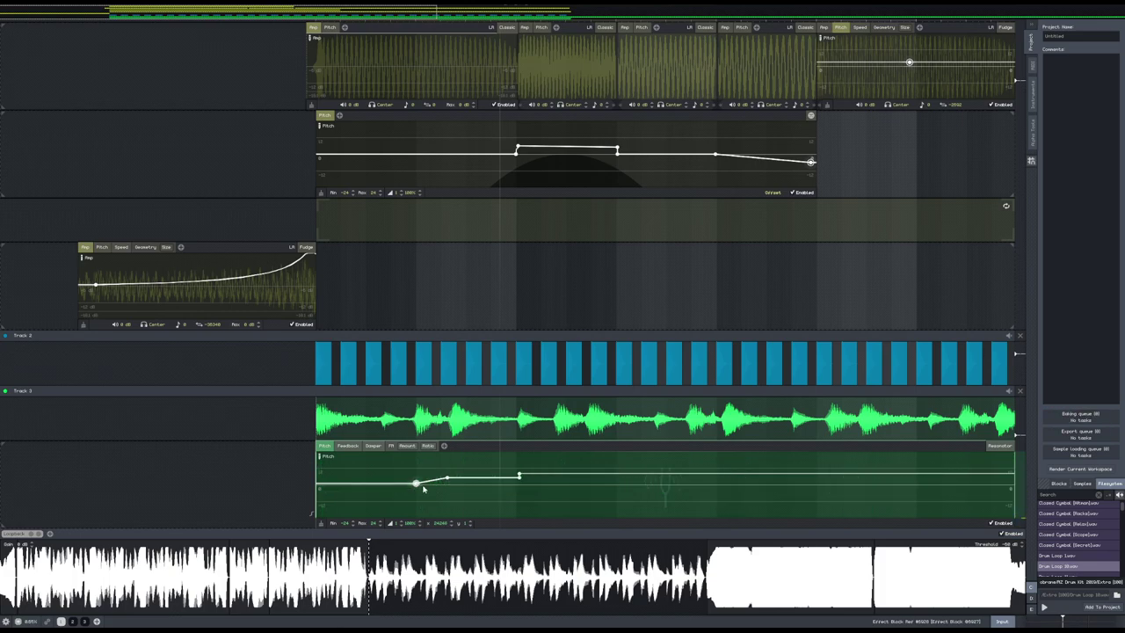
pyautogui.scroll(5, 407, 493)
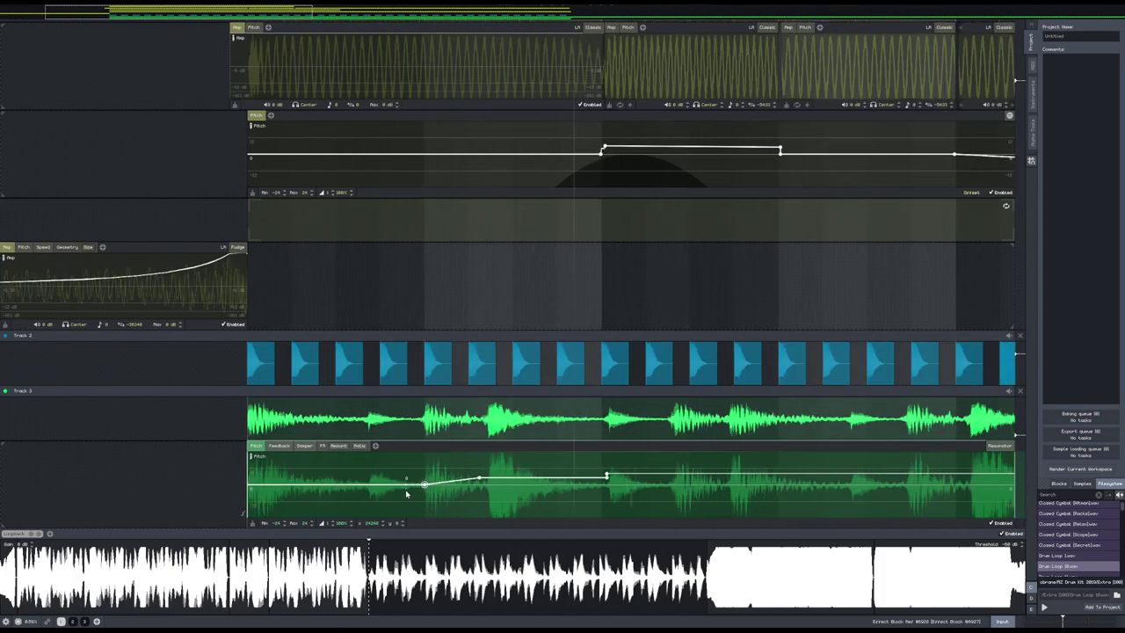
pyautogui.scroll(-5, 412, 492)
pyautogui.moveTo(431, 481)
pyautogui.mouseDown()
pyautogui.moveTo(450, 459)
pyautogui.moveTo(451, 477)
pyautogui.mouseUp()
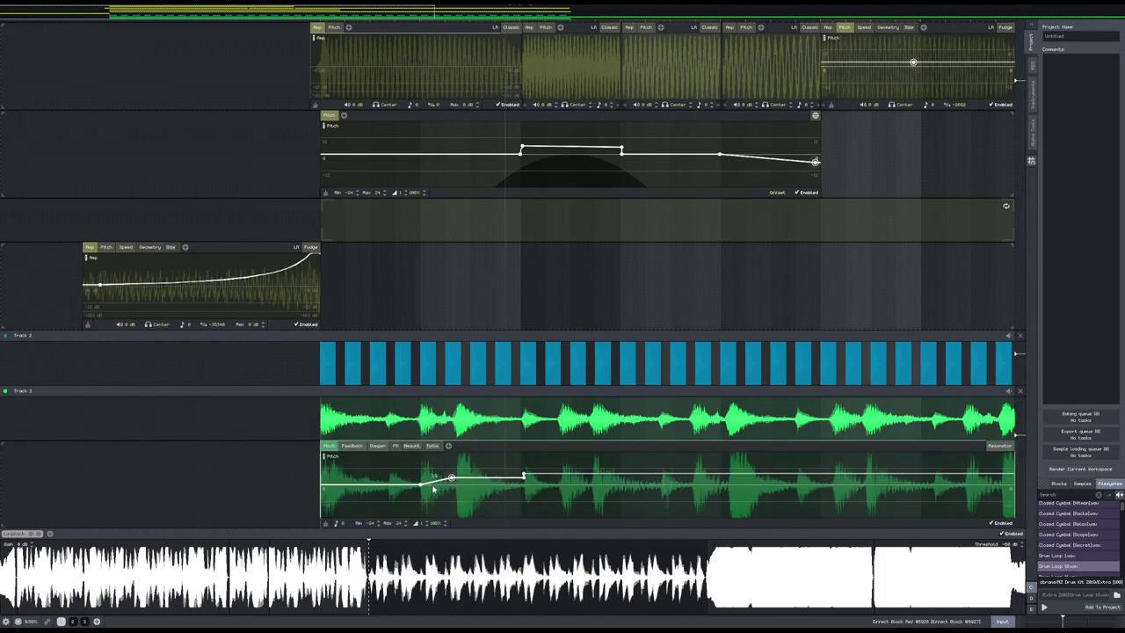
pyautogui.scroll(-2, 452, 400)
pyautogui.moveTo(468, 434); pyautogui.dragTo(465, 434)
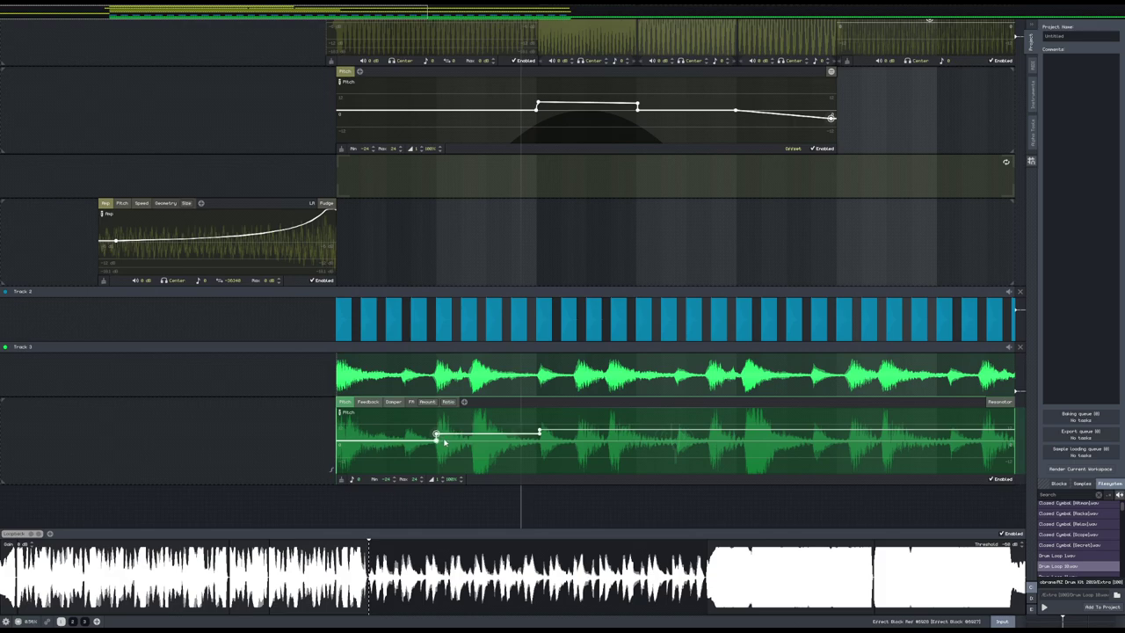
pyautogui.scroll(2, 405, 450)
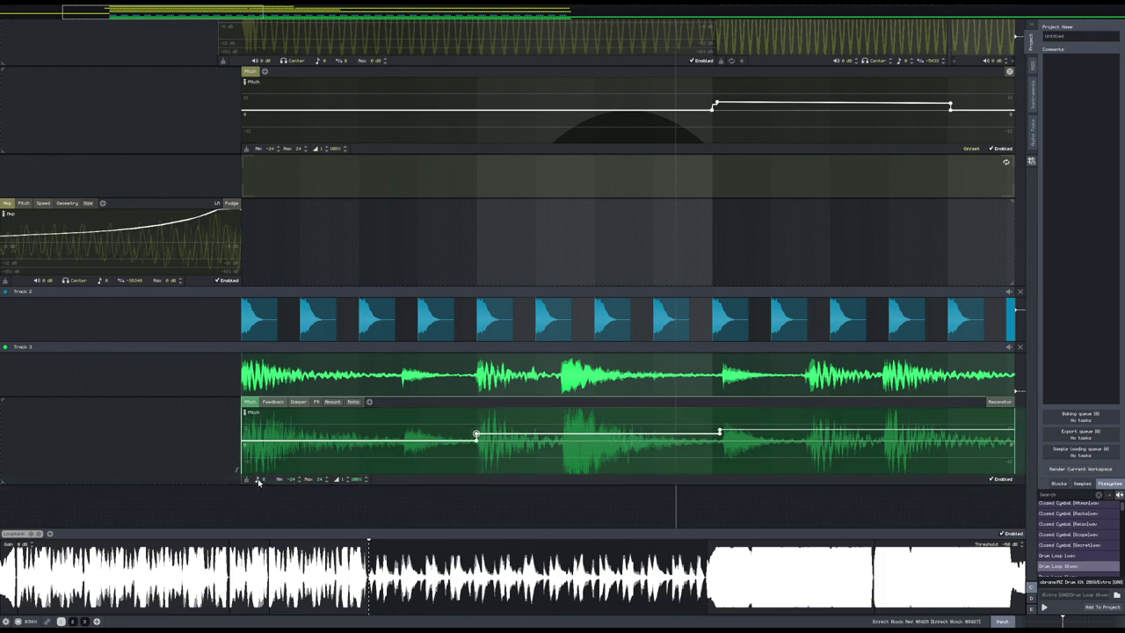
pyautogui.click(259, 480)
pyautogui.click(247, 480)
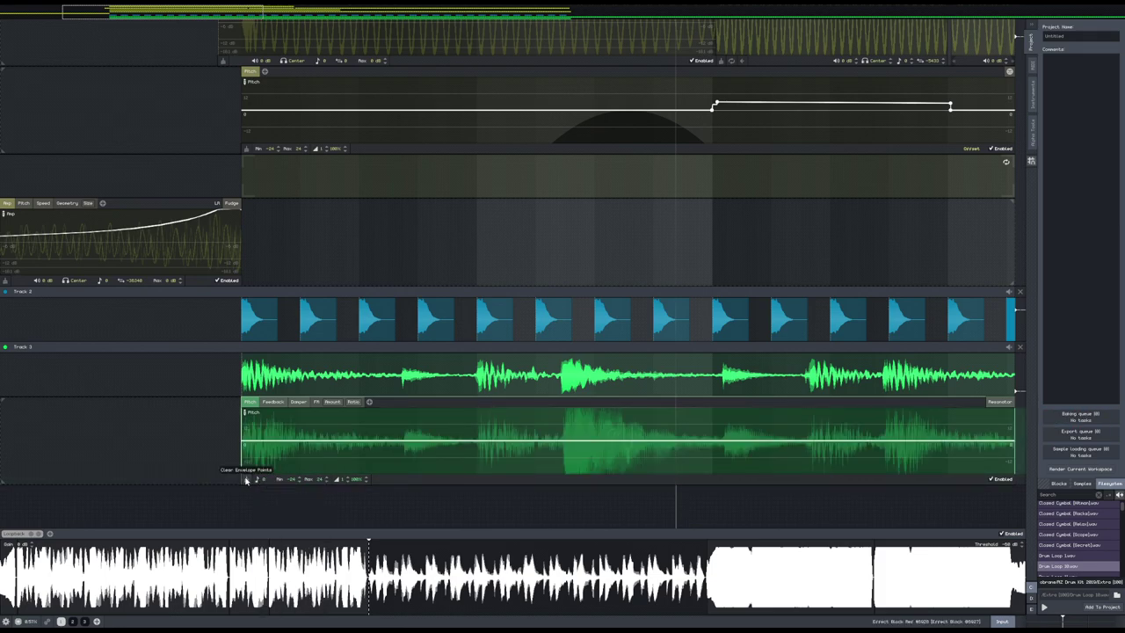
pyautogui.hotkey('ctrl', 'z')
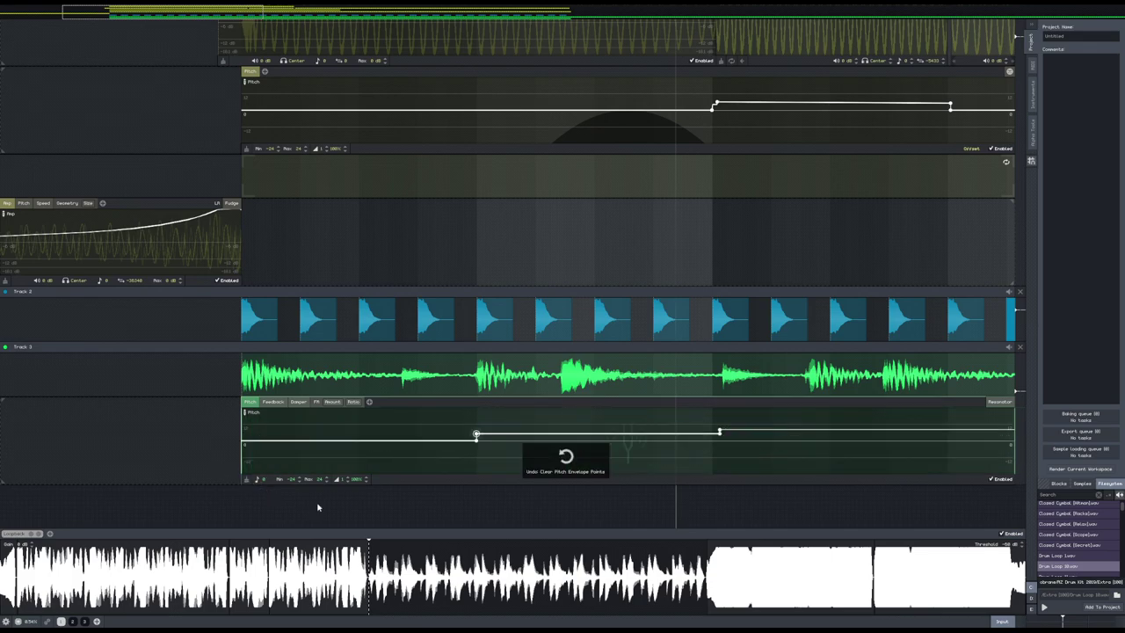
# - Move both points of the Resonator's second pitch step earlier onto the fourth drum hit and play the result
pyautogui.press('space')
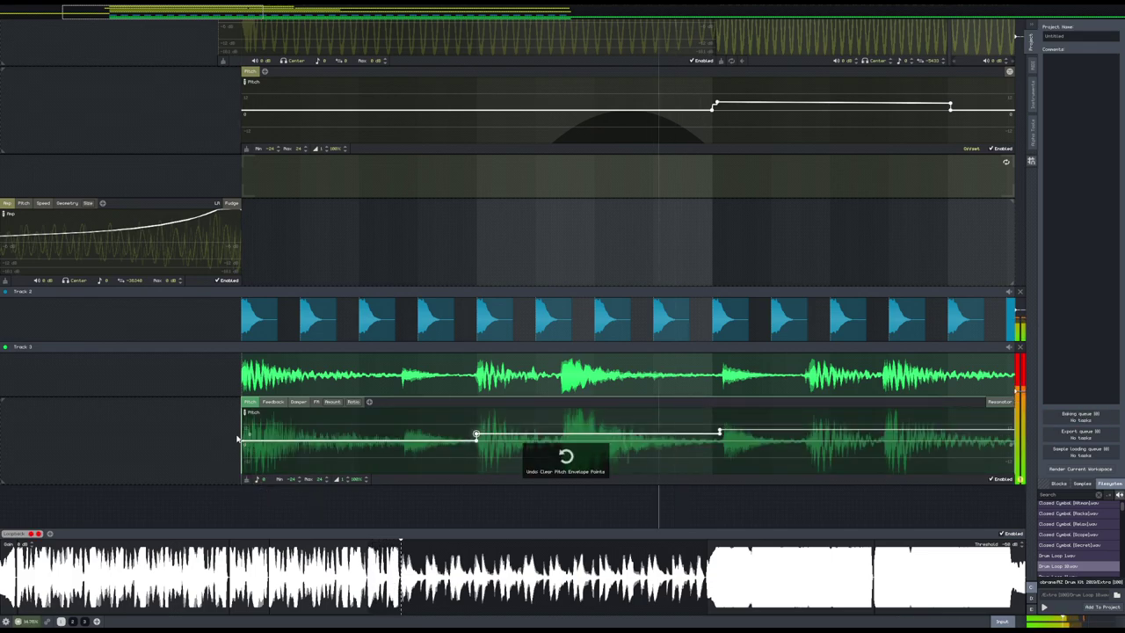
pyautogui.scroll(-2, 595, 467)
pyautogui.press('space')
pyautogui.moveTo(639, 433); pyautogui.dragTo(577, 437)
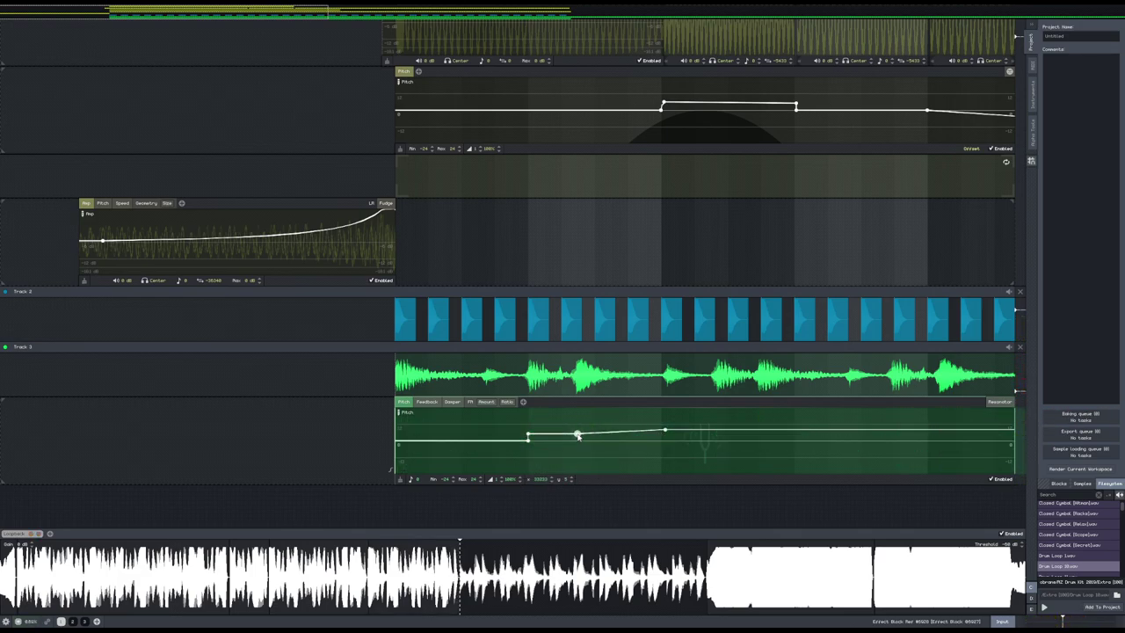
pyautogui.moveTo(665, 433); pyautogui.dragTo(578, 429)
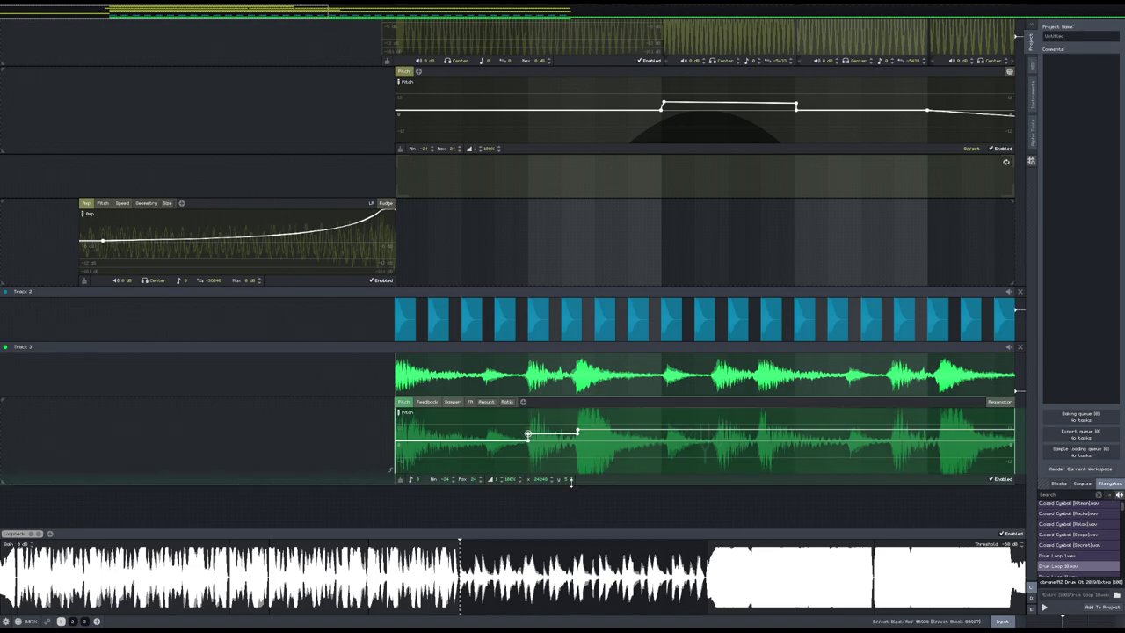
pyautogui.press('space')
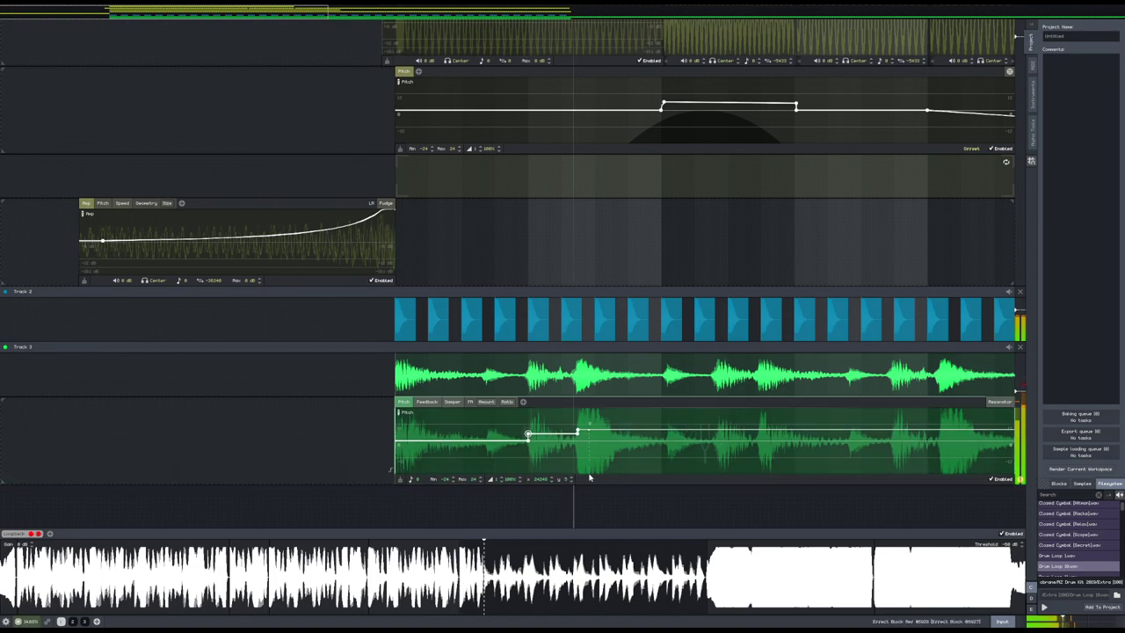
# - Add a drop back to 0 in the Resonator's pitch envelope where Track 1's pitch rises
pyautogui.scroll(-5, 701, 495)
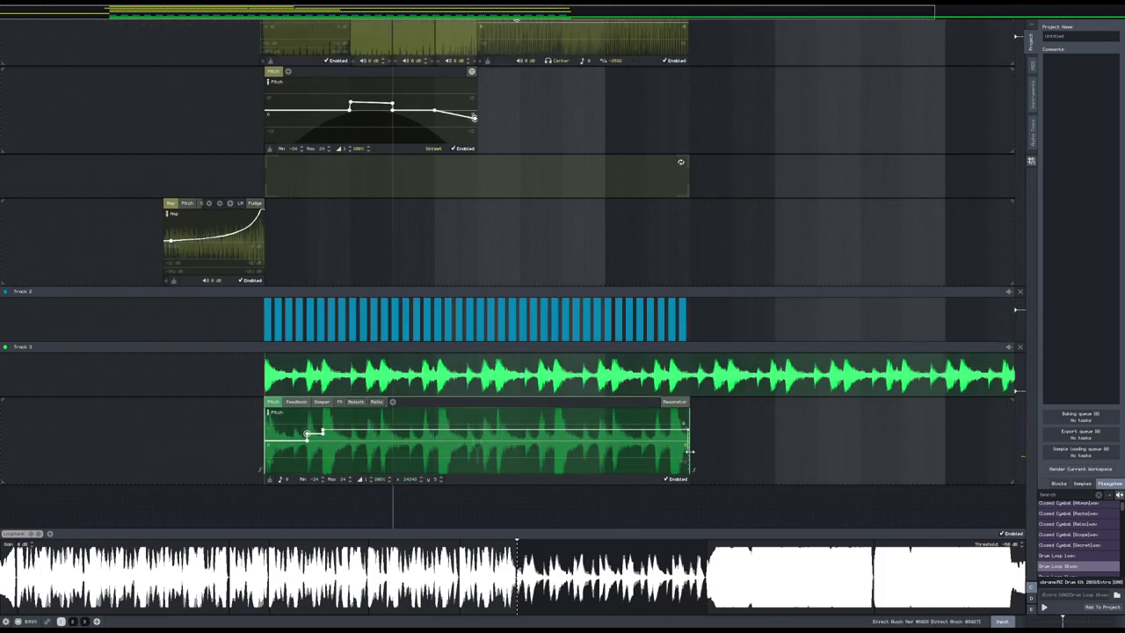
pyautogui.click(350, 432)
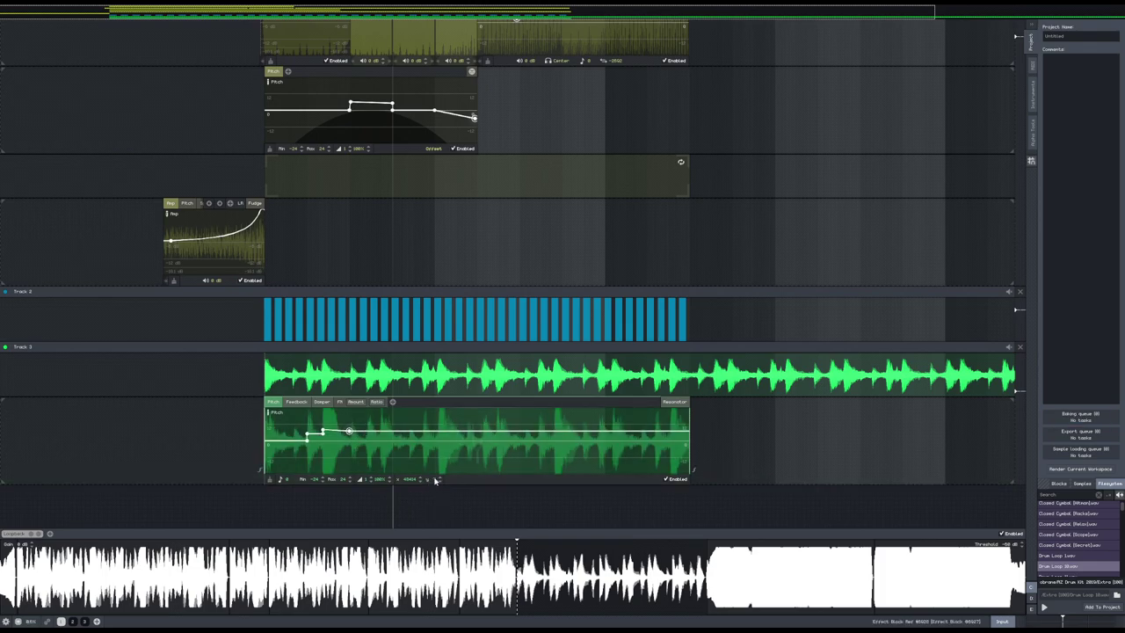
pyautogui.moveTo(353, 431); pyautogui.dragTo(349, 445)
pyautogui.scroll(3, 347, 446)
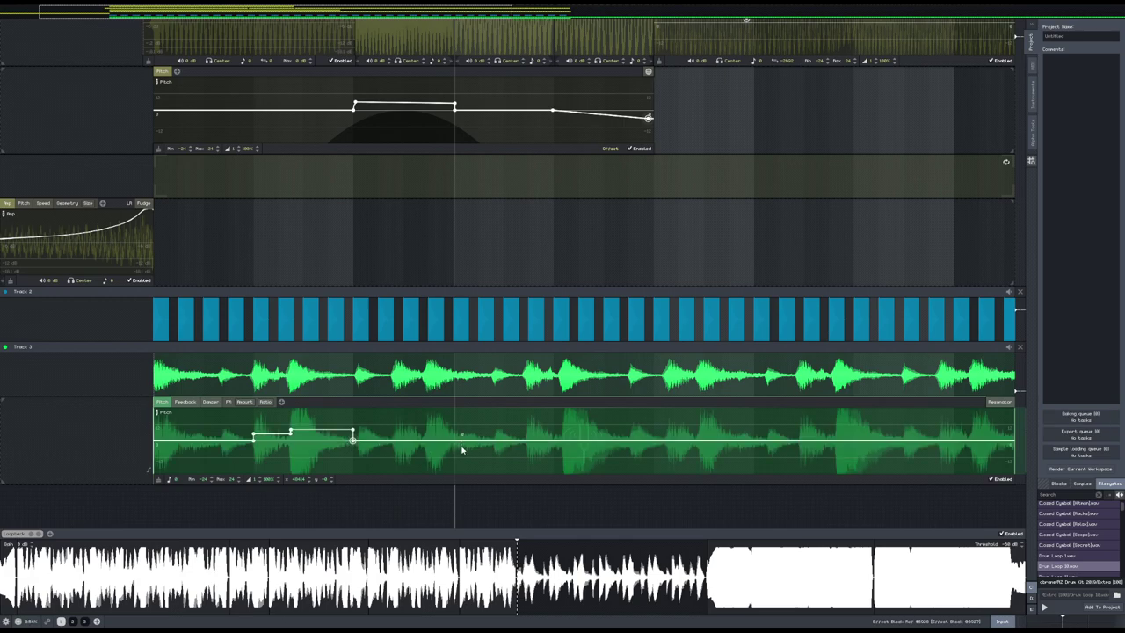
# - Add two rising pitch steps after the drop, up to 5 and 8, on the next two strong drum hits
pyautogui.click(391, 440)
pyautogui.moveTo(391, 440); pyautogui.dragTo(392, 434)
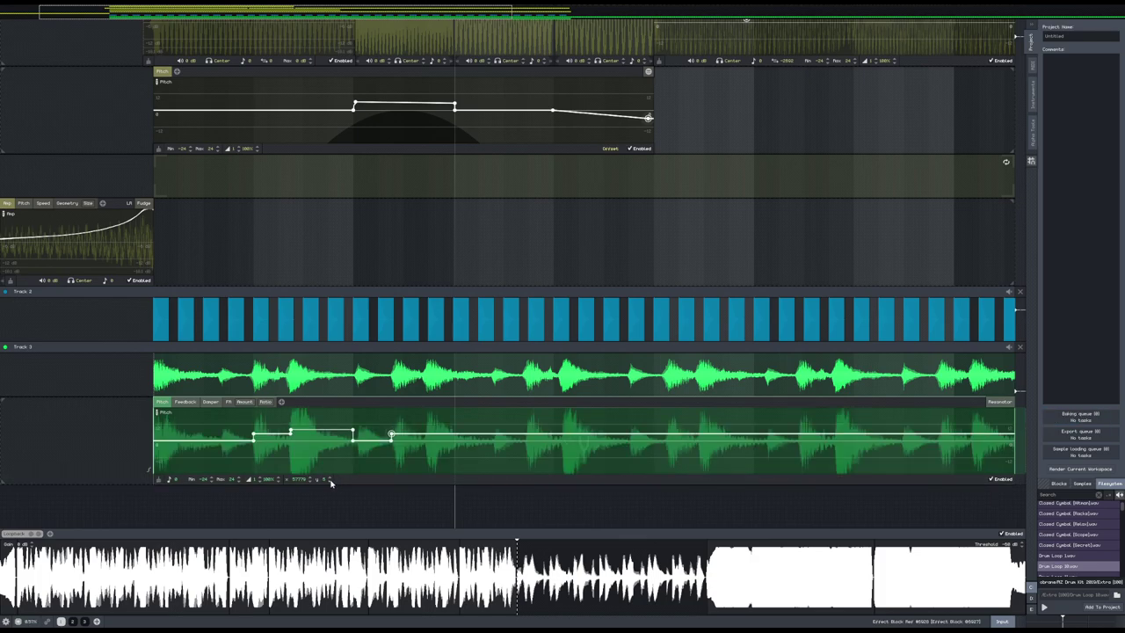
pyautogui.click(424, 434)
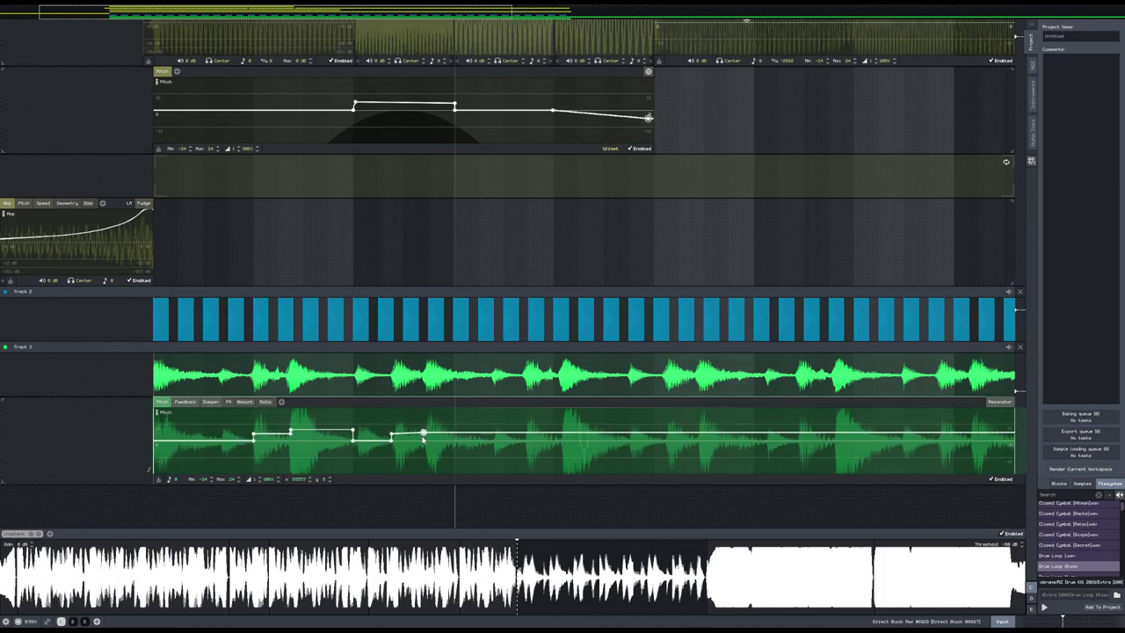
pyautogui.click(330, 482)
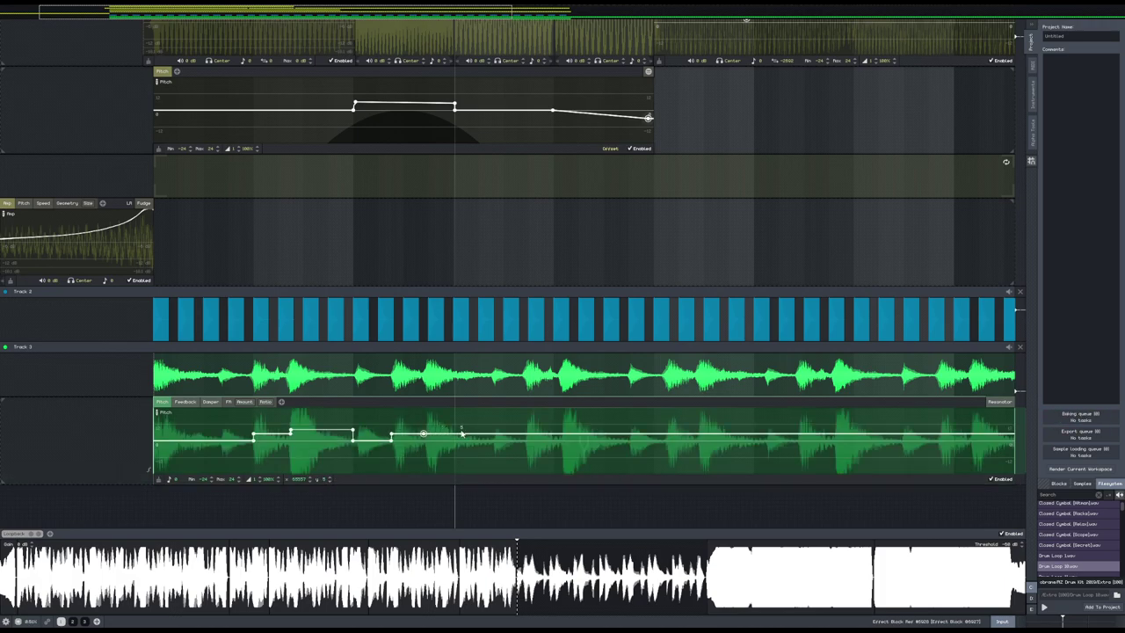
pyautogui.moveTo(423, 433); pyautogui.dragTo(423, 425)
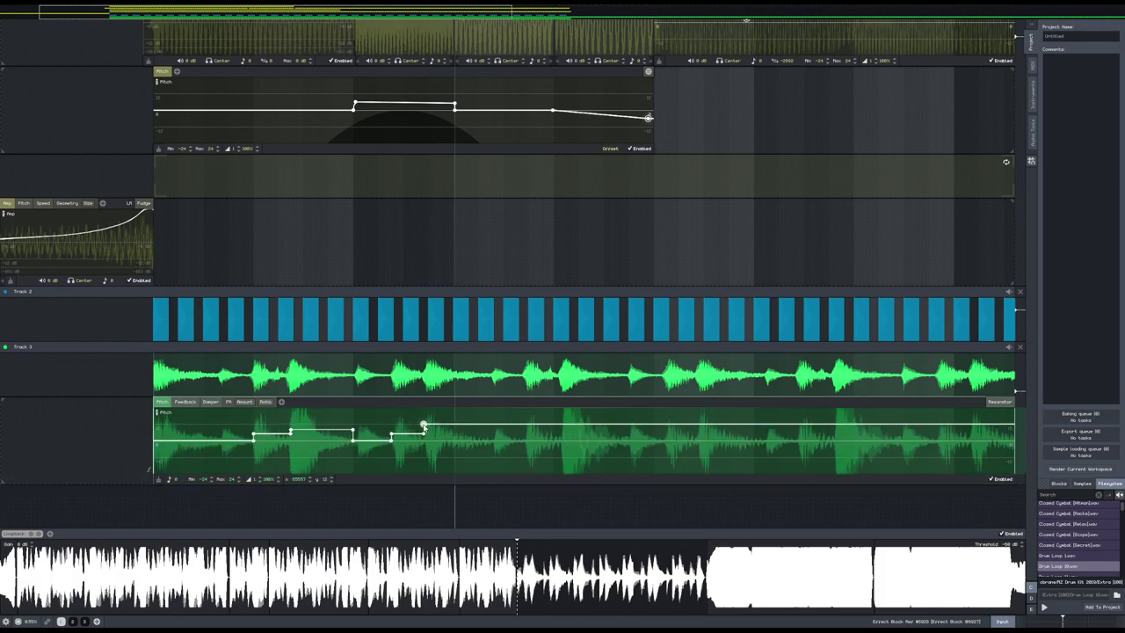
pyautogui.click(332, 481)
pyautogui.click(333, 480)
pyautogui.click(332, 481)
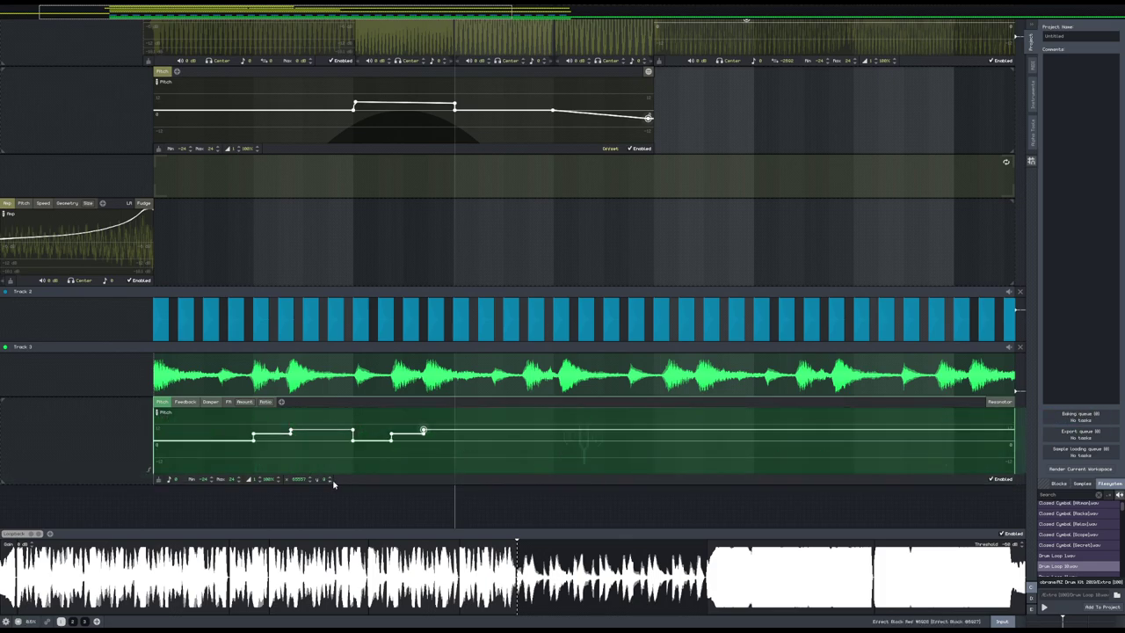
# - Add a second drop back to 0 at the following drum hit in the Resonator's pitch envelope and play it
pyautogui.click(492, 433)
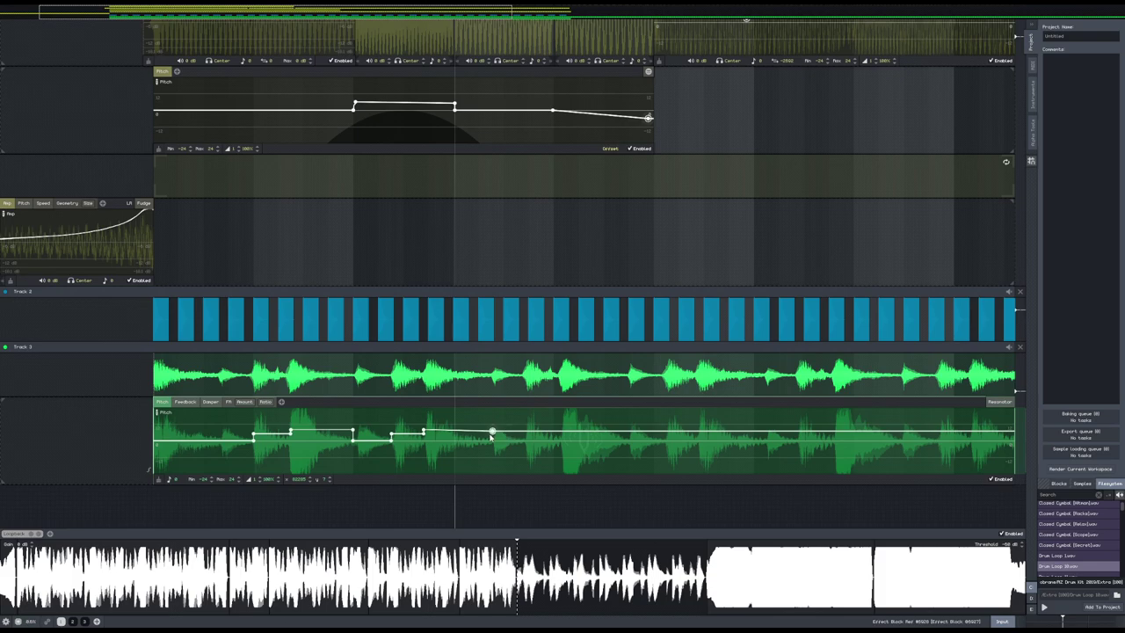
pyautogui.moveTo(492, 432); pyautogui.dragTo(491, 439)
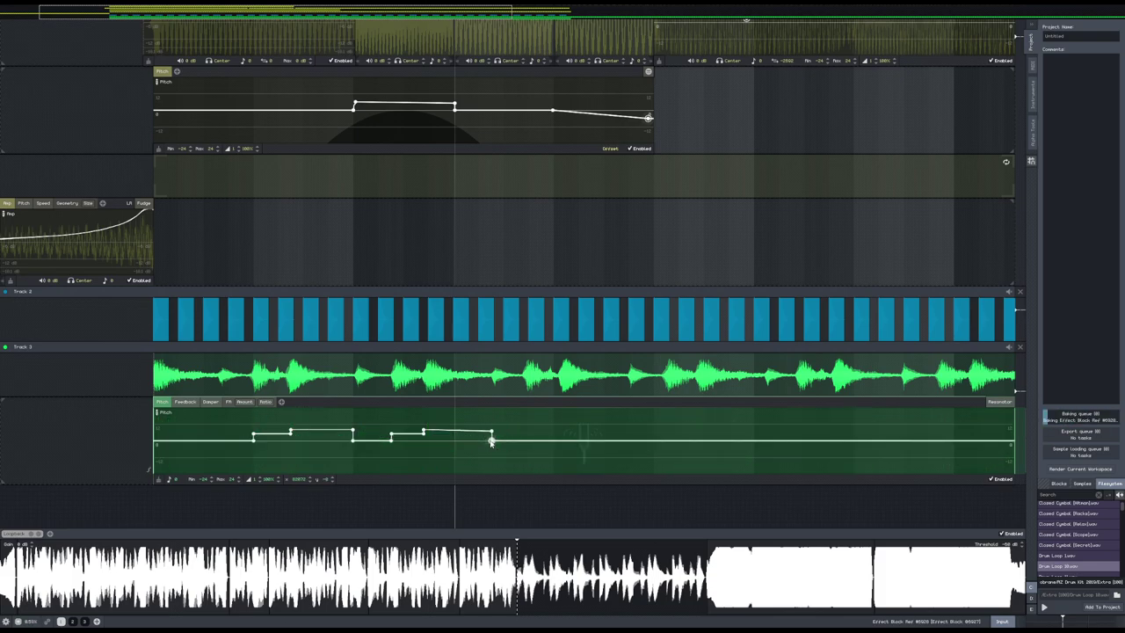
pyautogui.press('space')
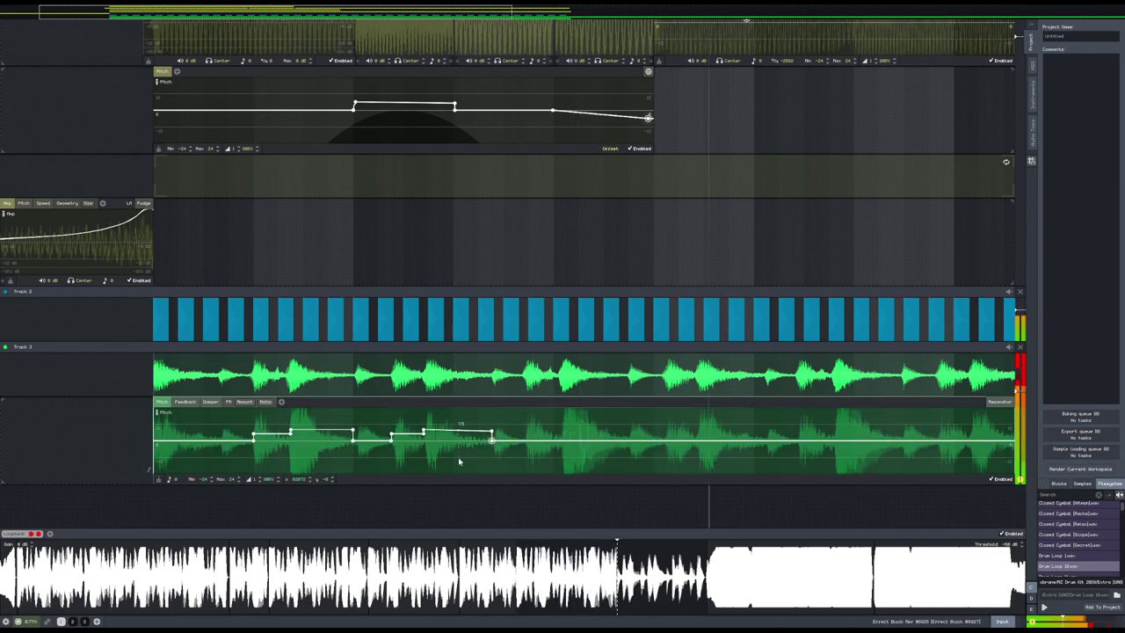
# - Level the second raised plateau of the Resonator's pitch envelope by setting its end point to 8
pyautogui.scroll(-9, 467, 479)
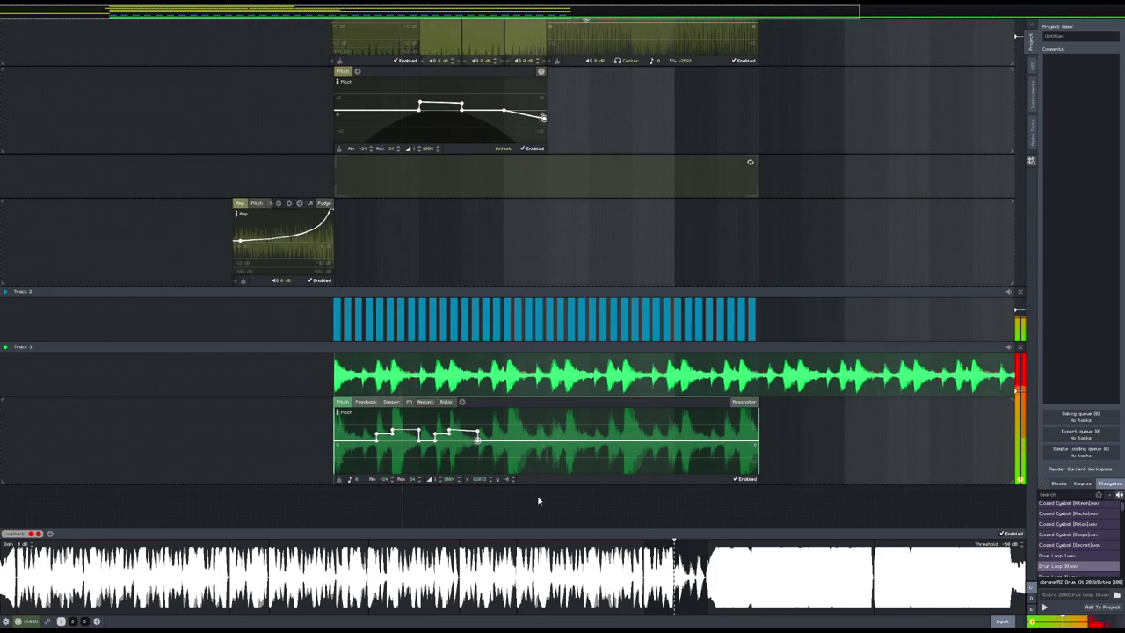
pyautogui.moveTo(538, 497); pyautogui.dragTo(524, 498)
pyautogui.scroll(8, 376, 469)
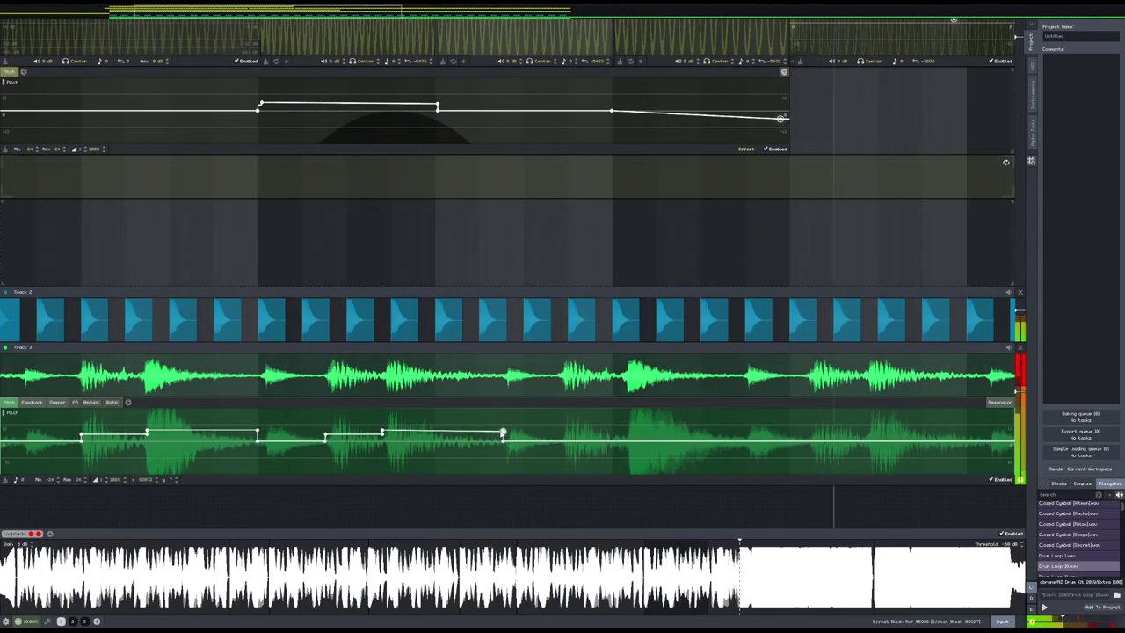
pyautogui.moveTo(501, 430); pyautogui.dragTo(504, 430)
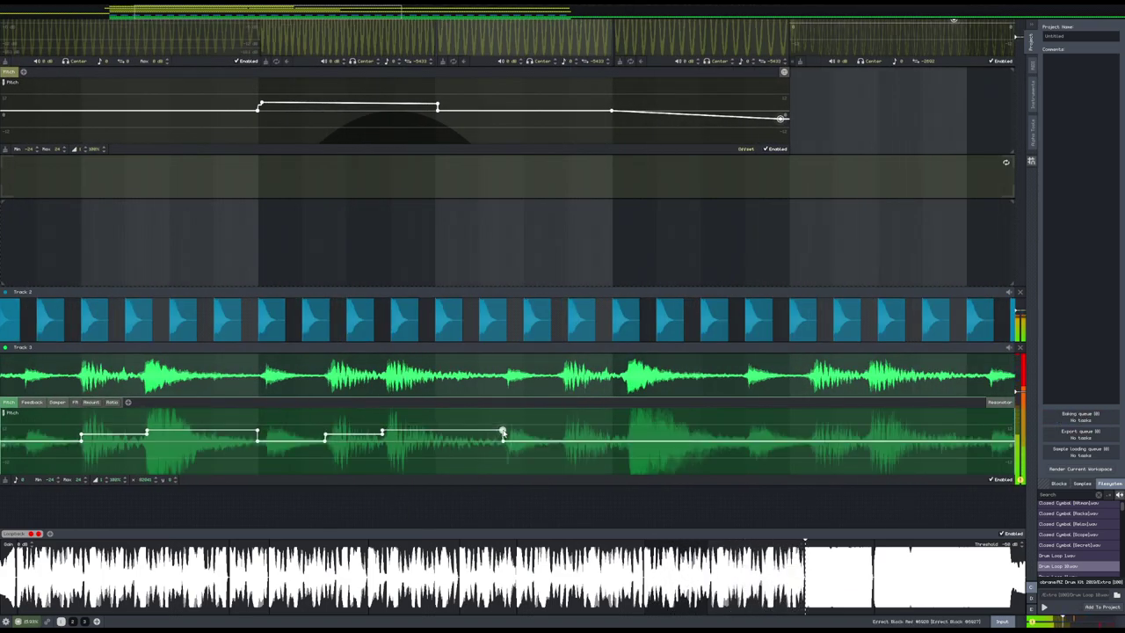
# - Lower the section after the Resonator's second pitch drop below 0 and play the result
pyautogui.scroll(-10, 516, 453)
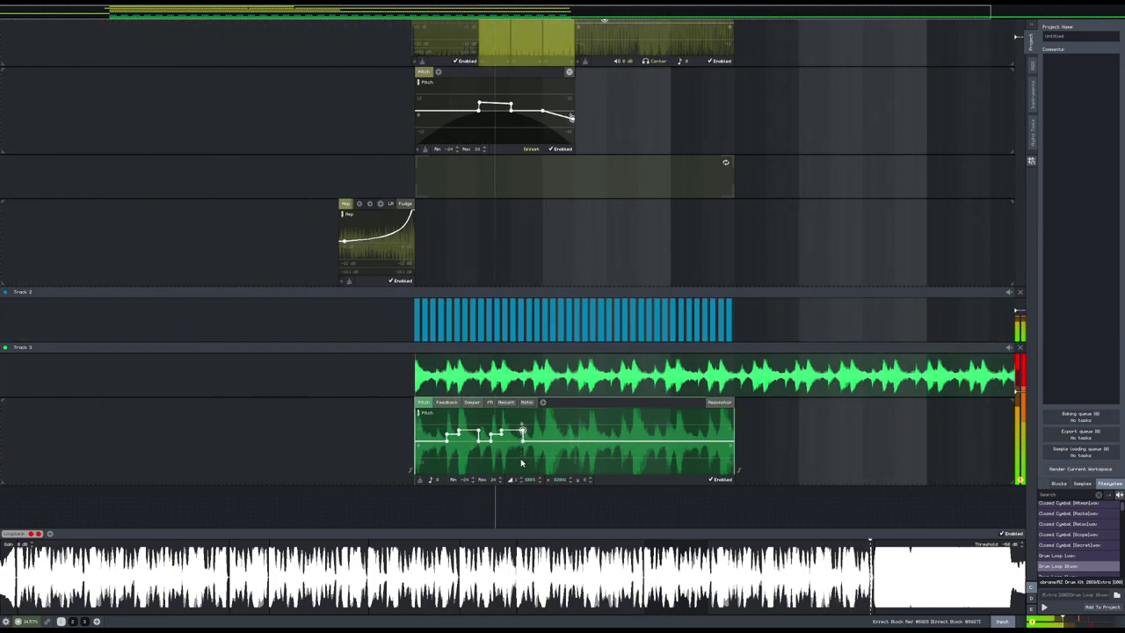
pyautogui.scroll(6, 525, 461)
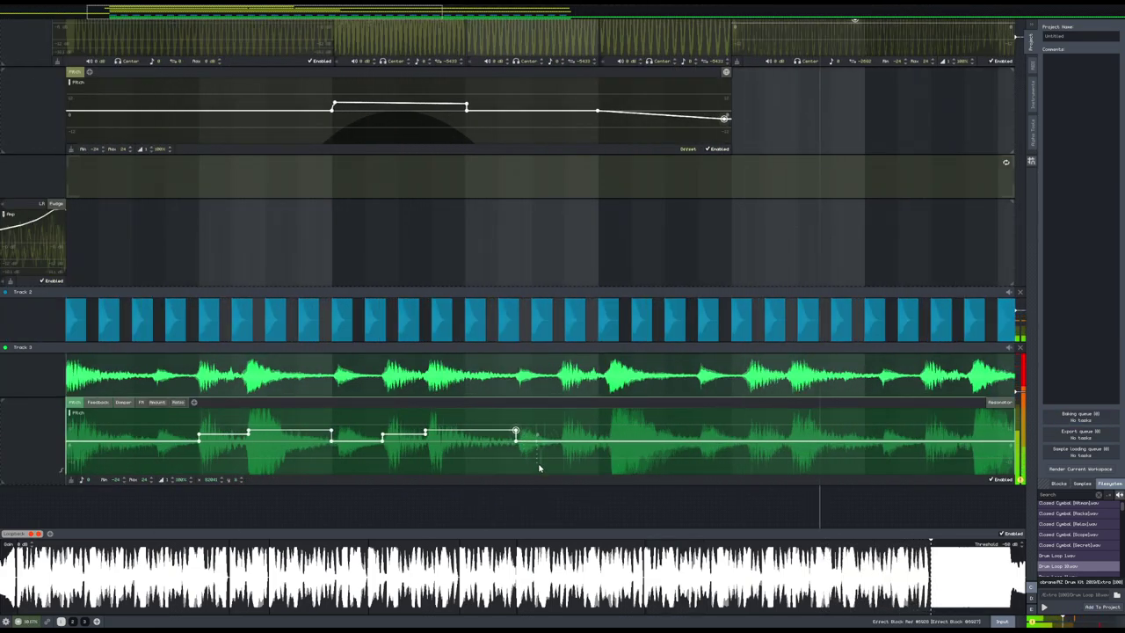
pyautogui.click(561, 442)
pyautogui.moveTo(561, 442); pyautogui.dragTo(516, 449)
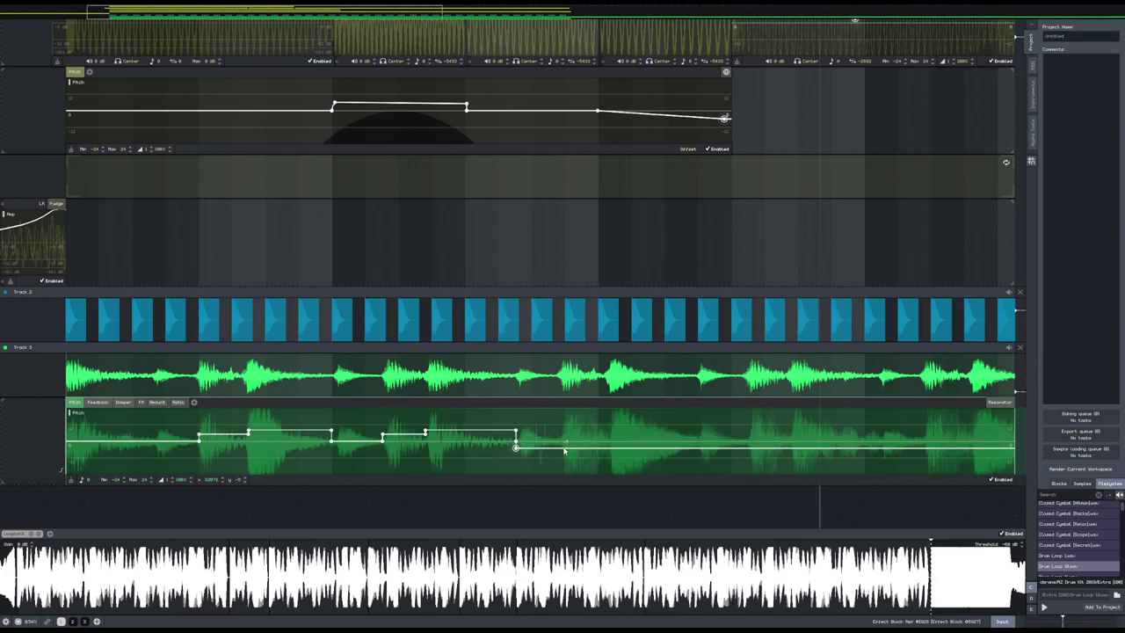
pyautogui.press('space')
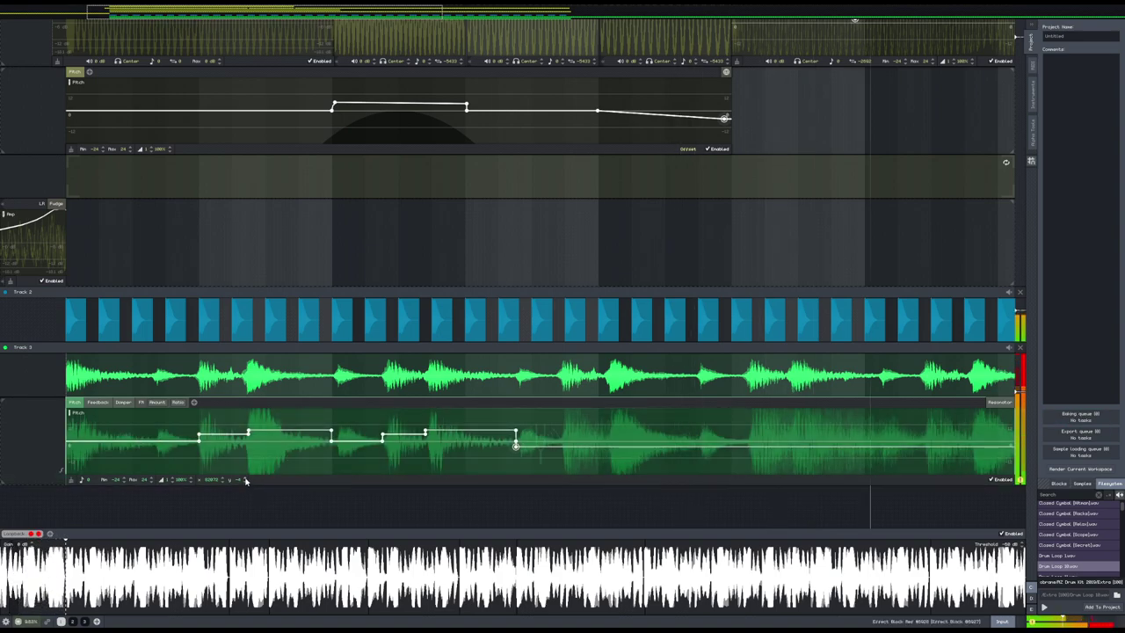
# - Add an upward step above 0 to the Resonator's pitch envelope where Track 1's pitch starts falling, and play it
pyautogui.click(600, 448)
pyautogui.moveTo(615, 447); pyautogui.dragTo(600, 441)
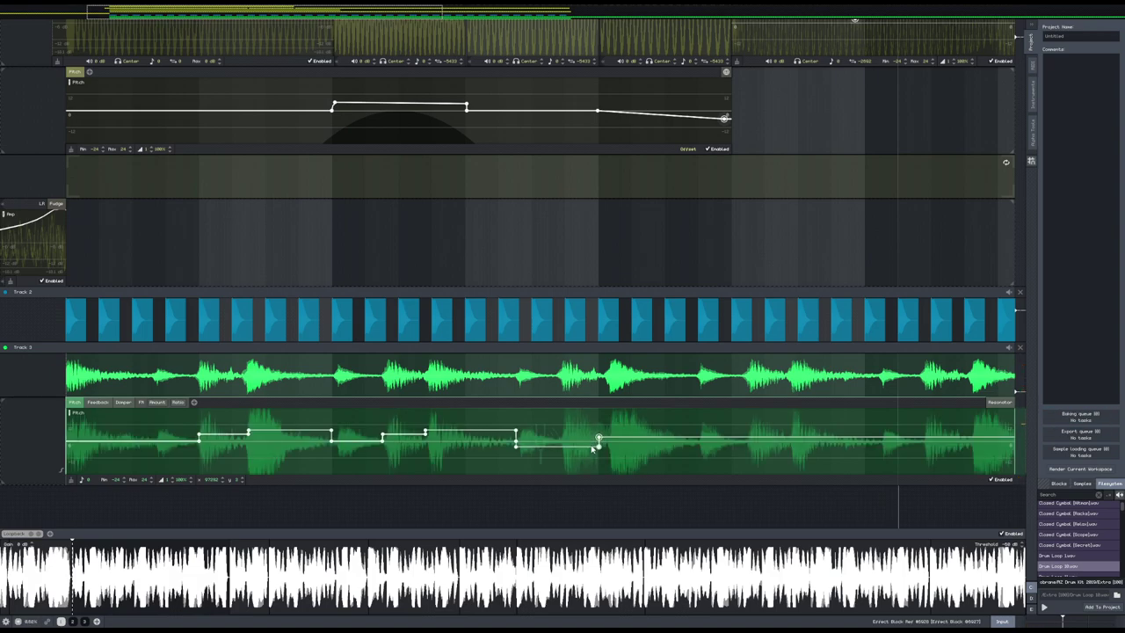
pyautogui.press('space')
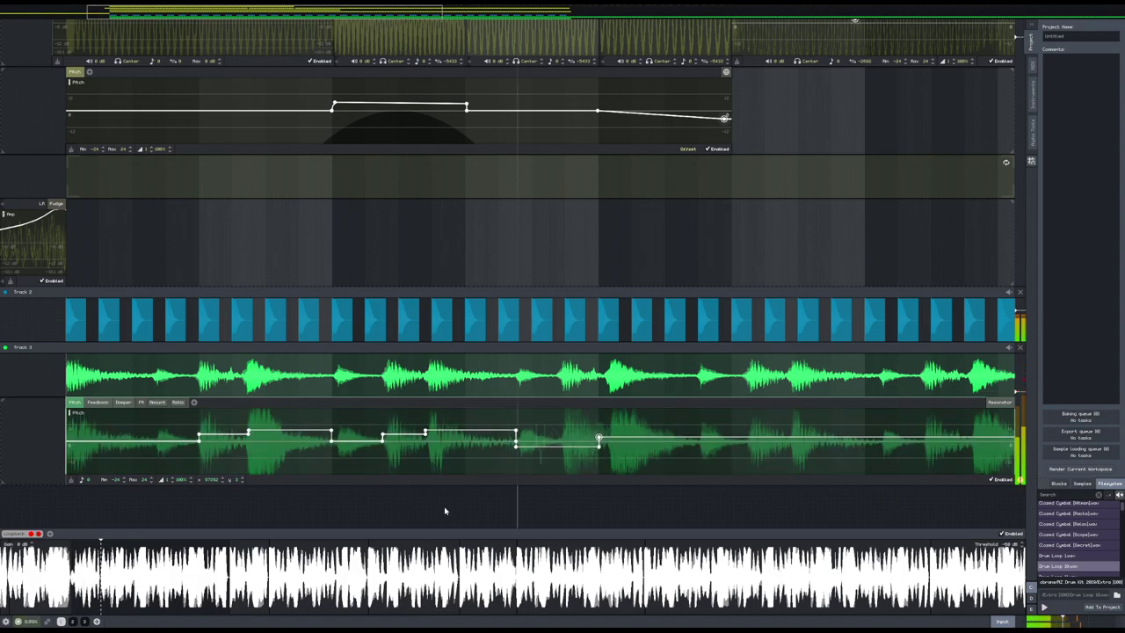
# - Set the last Resonator pitch step to 3 and shorten the Resonator block to end with Track 1's pitch block
pyautogui.scroll(-3, 476, 486)
pyautogui.scroll(-5, 545, 483)
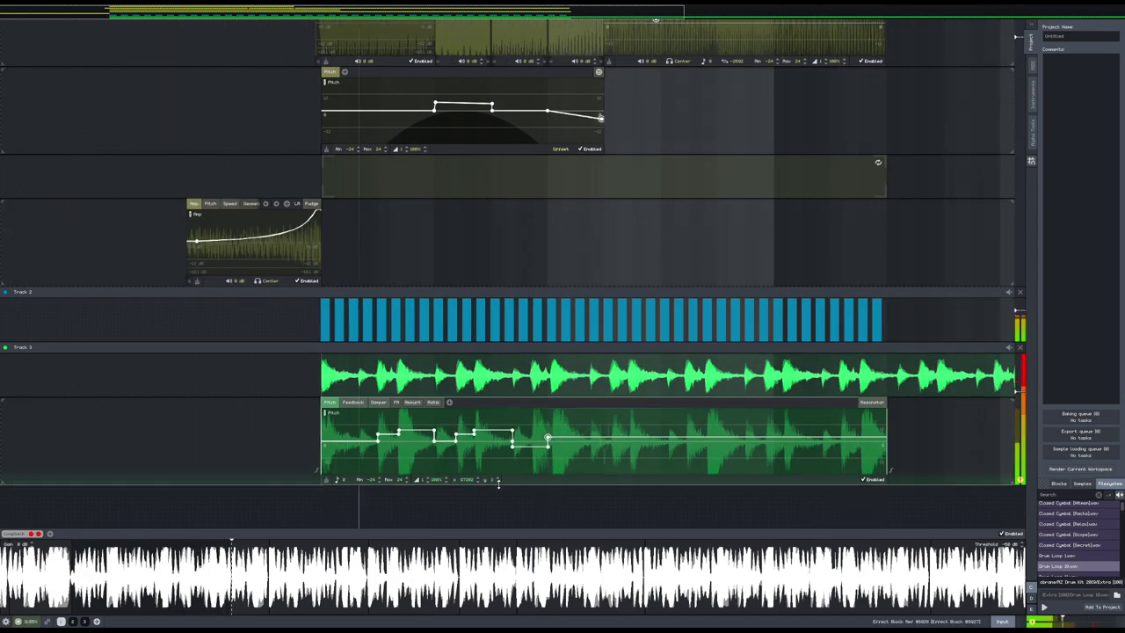
pyautogui.click(495, 482)
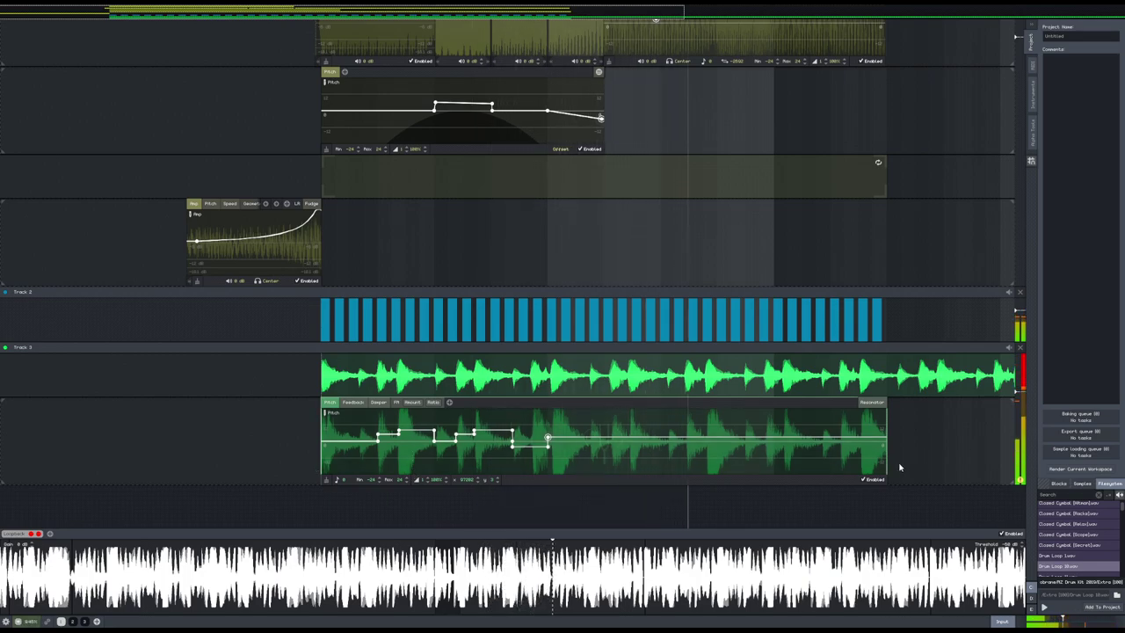
pyautogui.moveTo(889, 469); pyautogui.dragTo(609, 448)
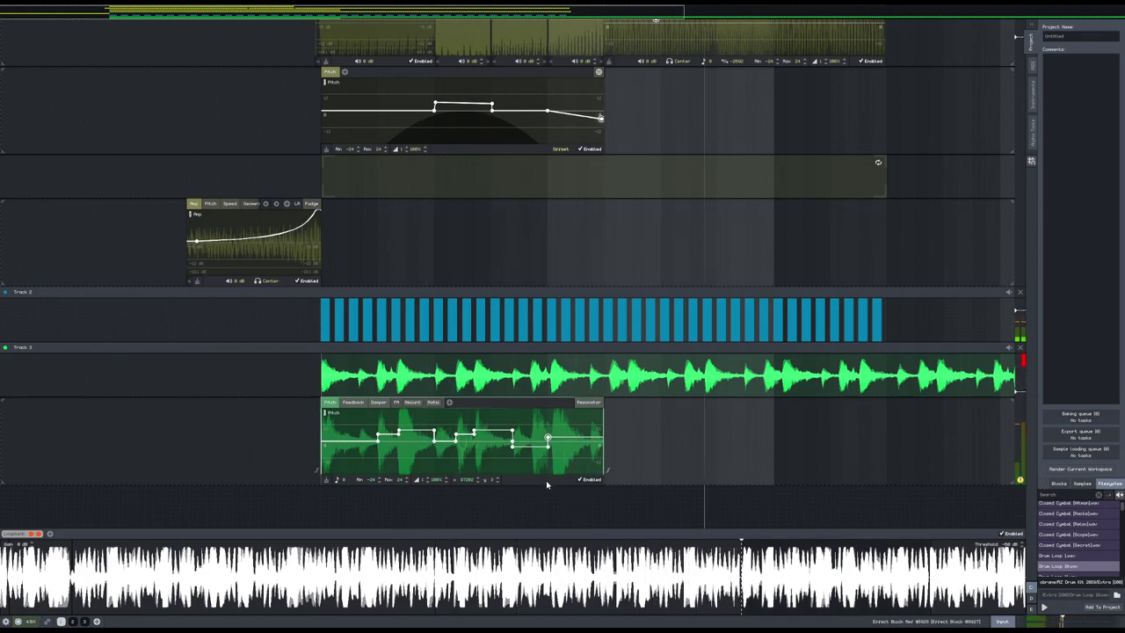
# - Start a new empty project, look through its side views and show its list of blocks
pyautogui.hotkey('ctrl', 'n')
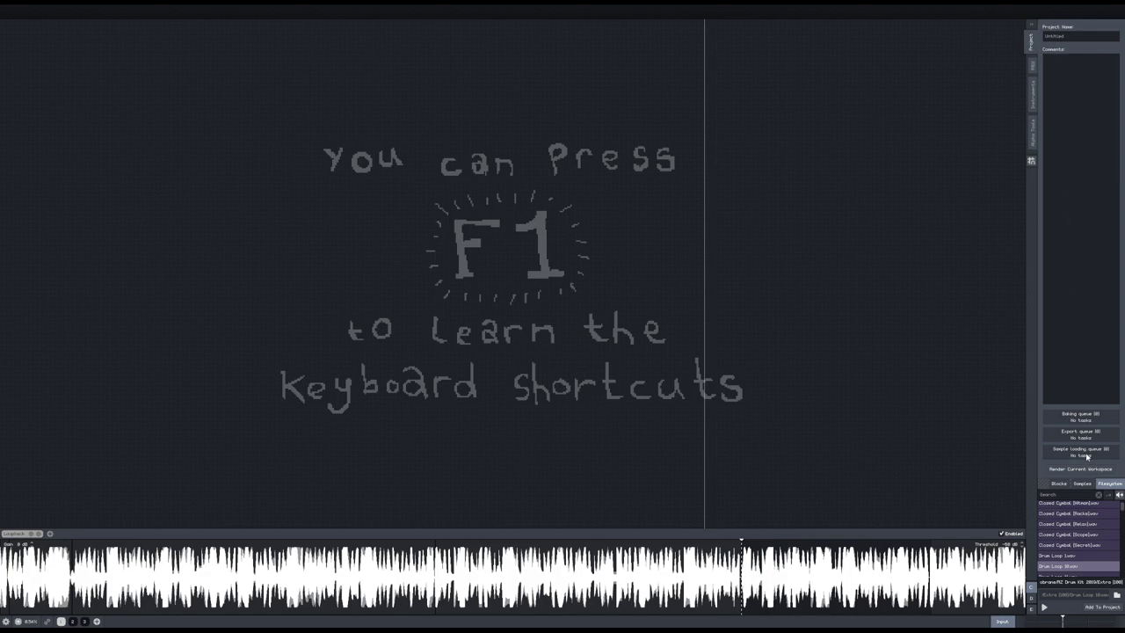
pyautogui.click(1035, 92)
pyautogui.click(1032, 132)
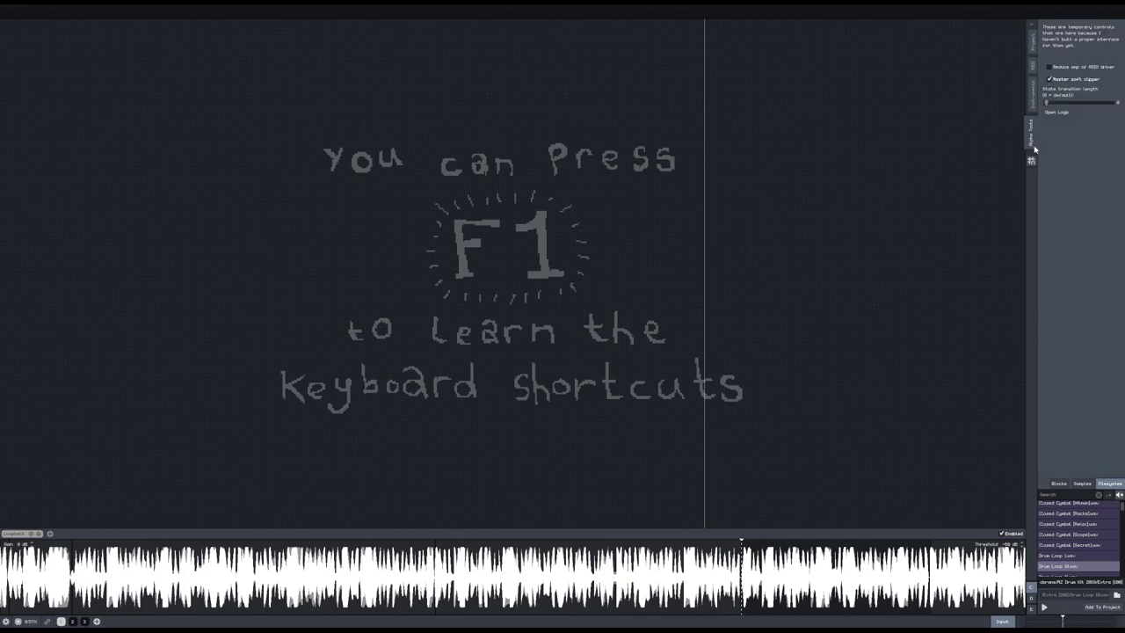
pyautogui.click(1032, 36)
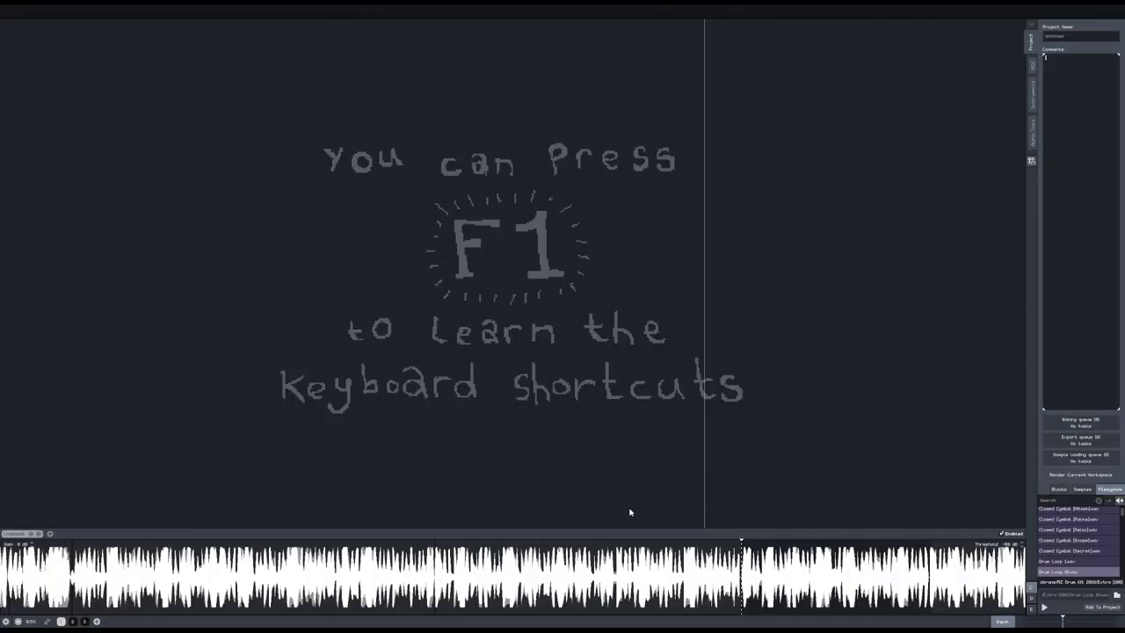
pyautogui.click(73, 622)
pyautogui.click(1059, 492)
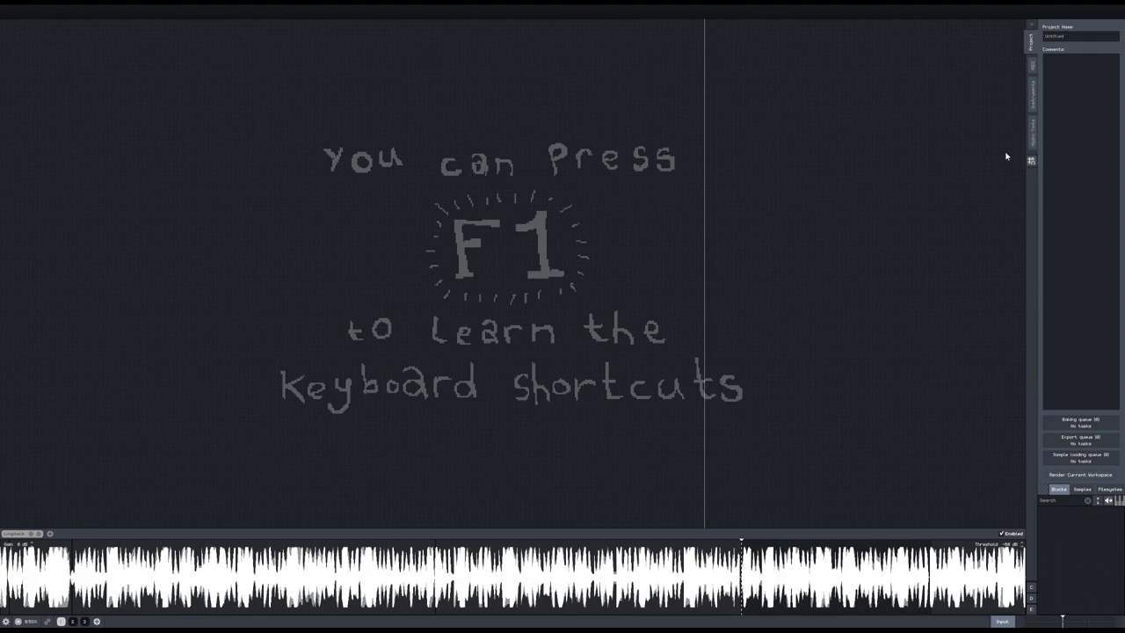
# - Open the existing project creativity.blkhd
pyautogui.rightClick(494, 255)
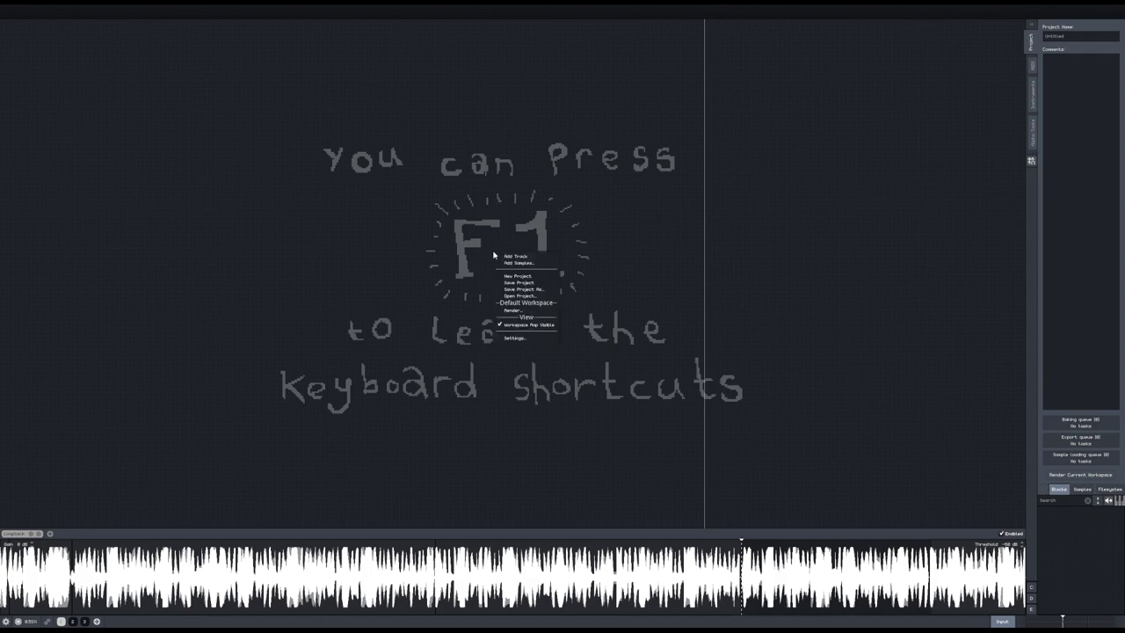
pyautogui.click(546, 297)
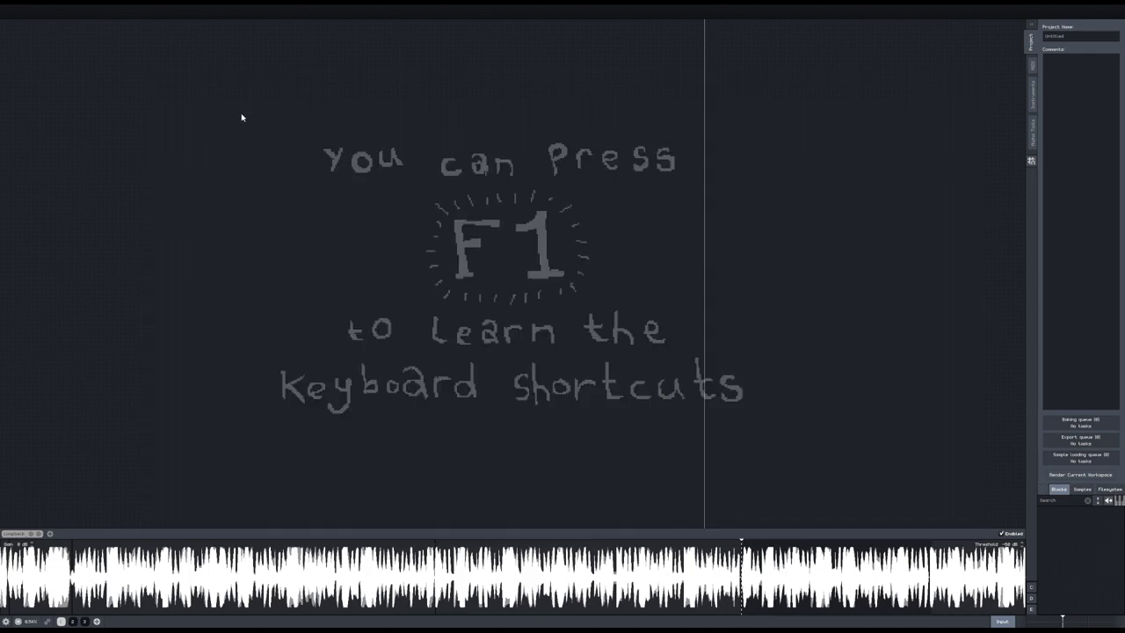
pyautogui.doubleClick(242, 113)
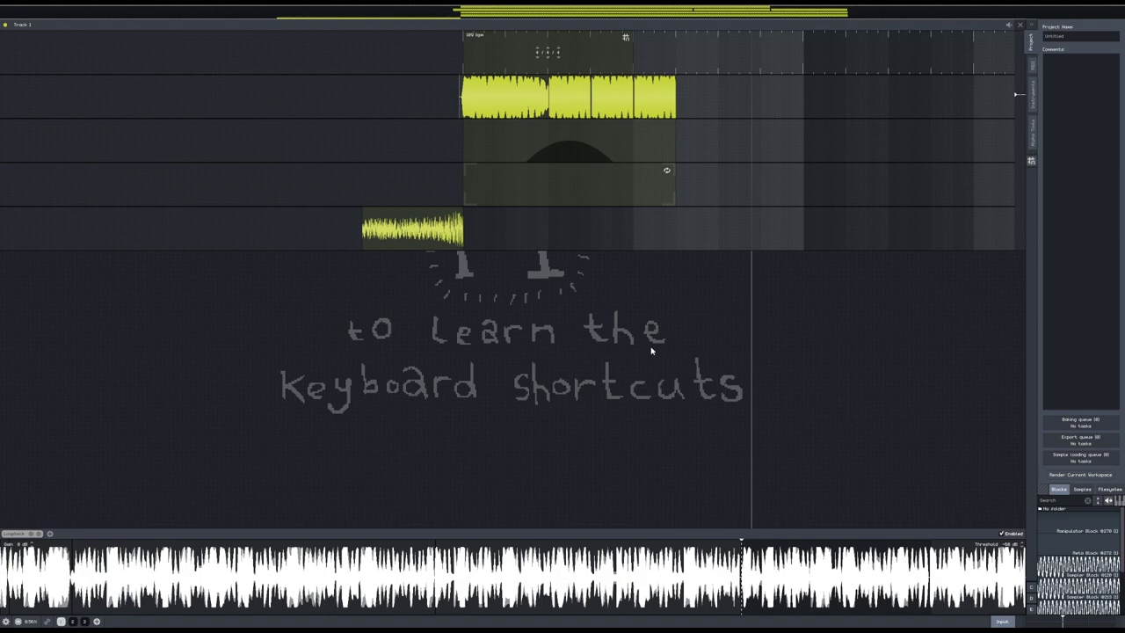
pyautogui.moveTo(640, 311); pyautogui.dragTo(329, 357)
pyautogui.rightClick(333, 354)
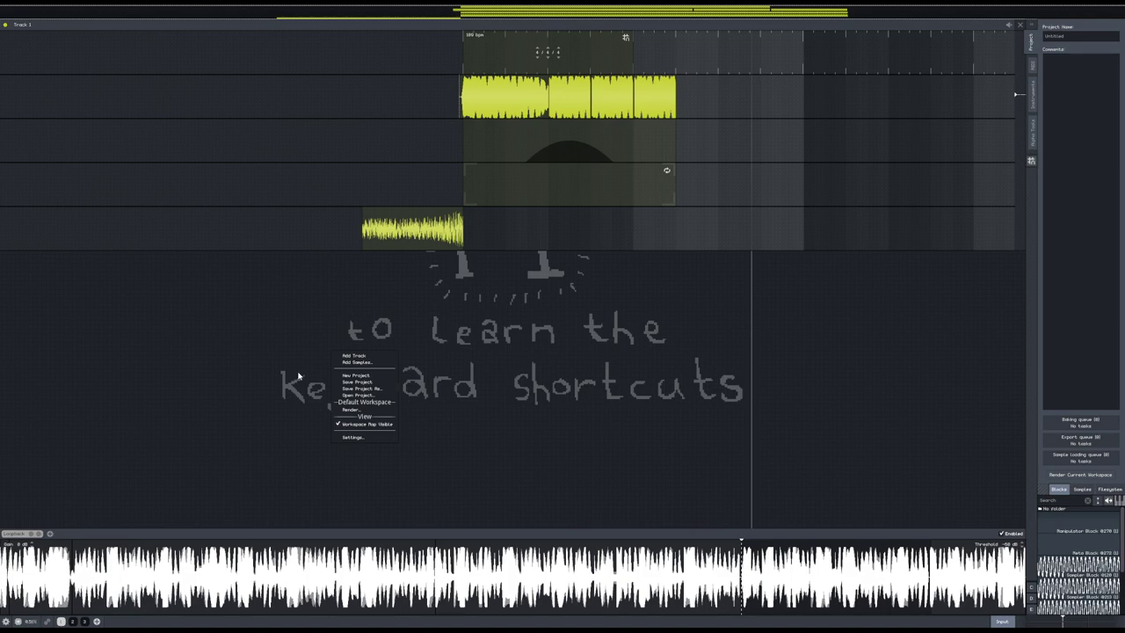
pyautogui.click(479, 375)
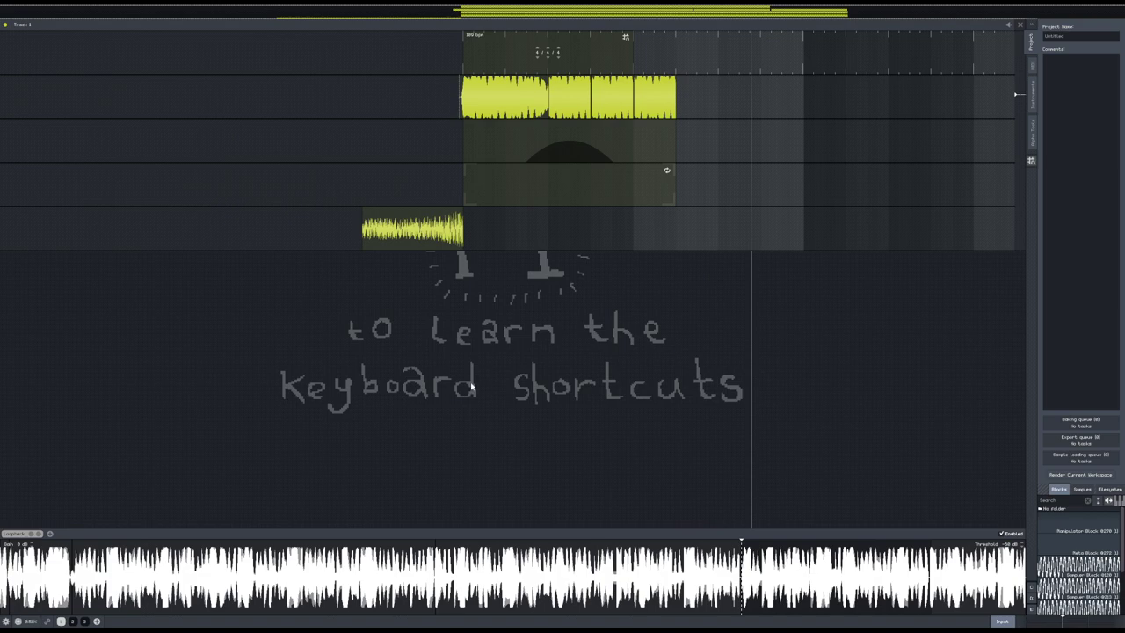
# - Examine the full list of keyboard shortcuts in the settings, including those for projects, playback and workspaces
pyautogui.click(7, 622)
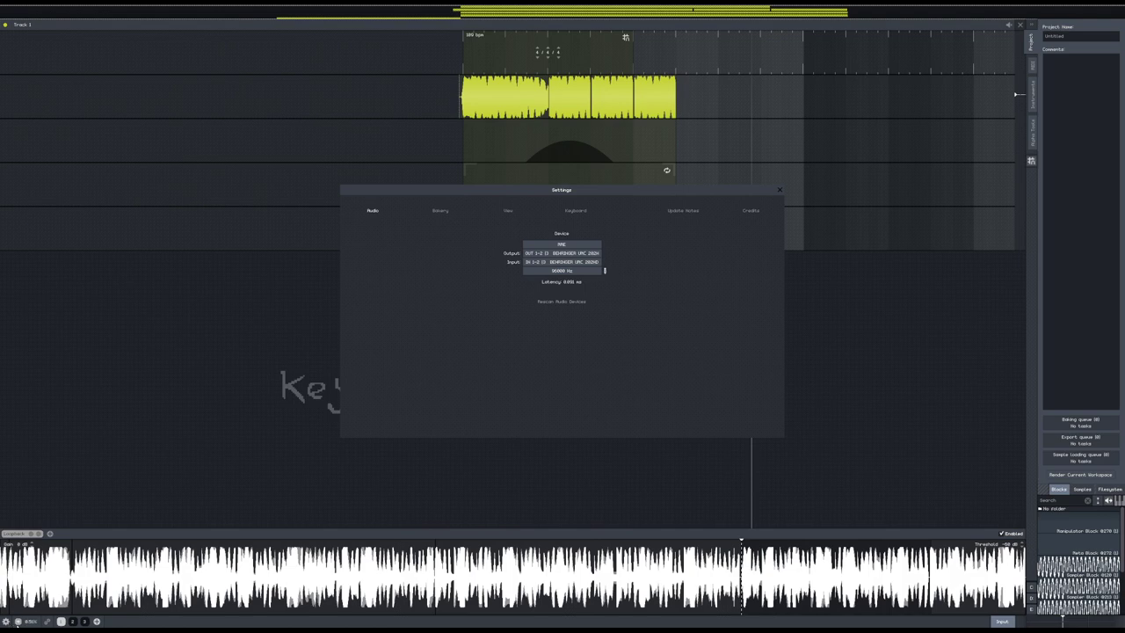
pyautogui.press('Escape')
pyautogui.click(7, 622)
pyautogui.click(576, 212)
pyautogui.scroll(-3, 644, 346)
pyautogui.scroll(-5, 645, 348)
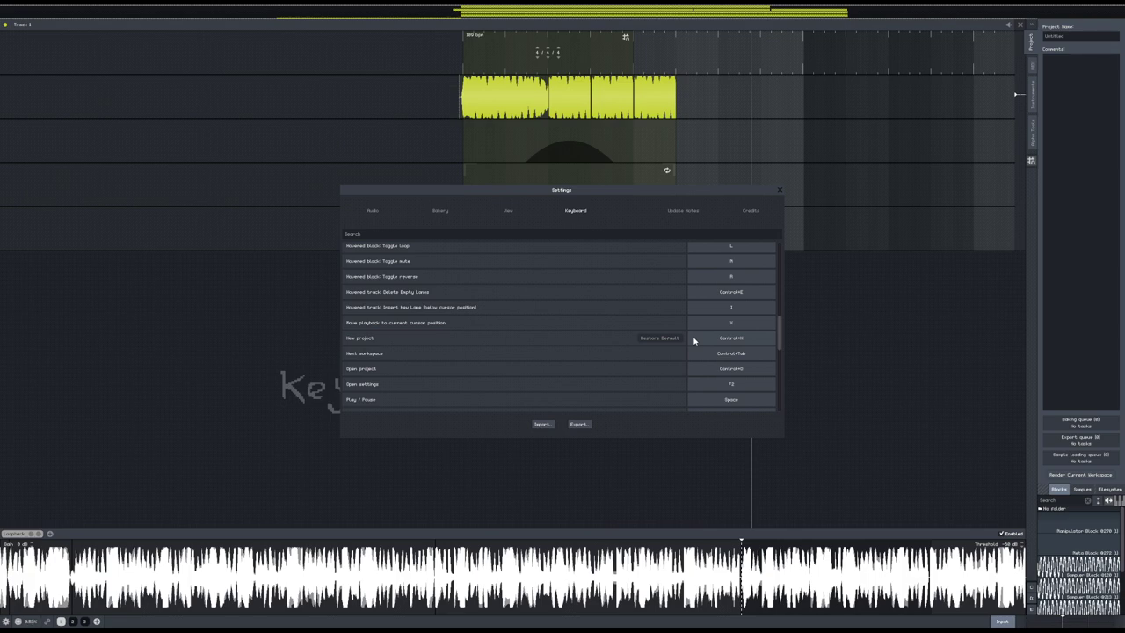
pyautogui.scroll(-3, 693, 341)
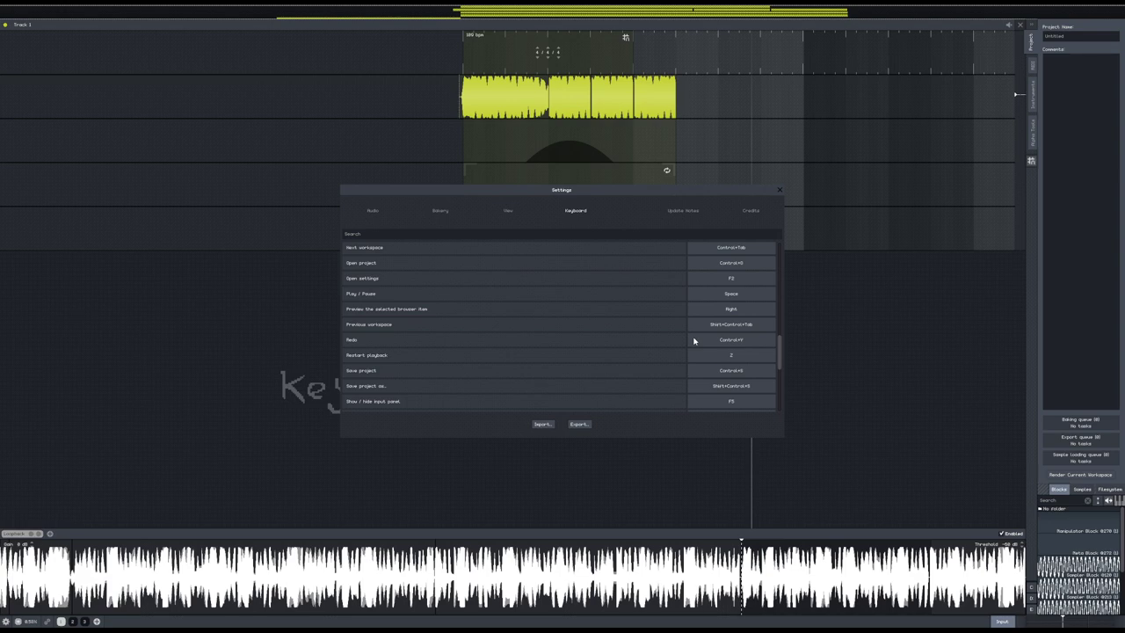
pyautogui.scroll(-1, 694, 342)
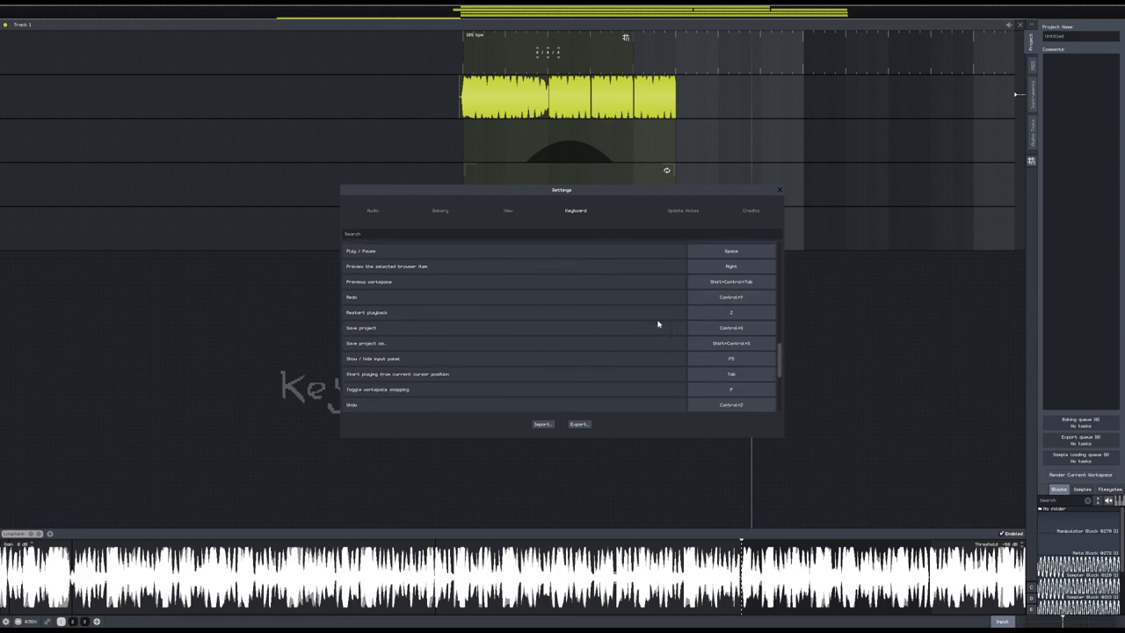
pyautogui.scroll(-1, 526, 347)
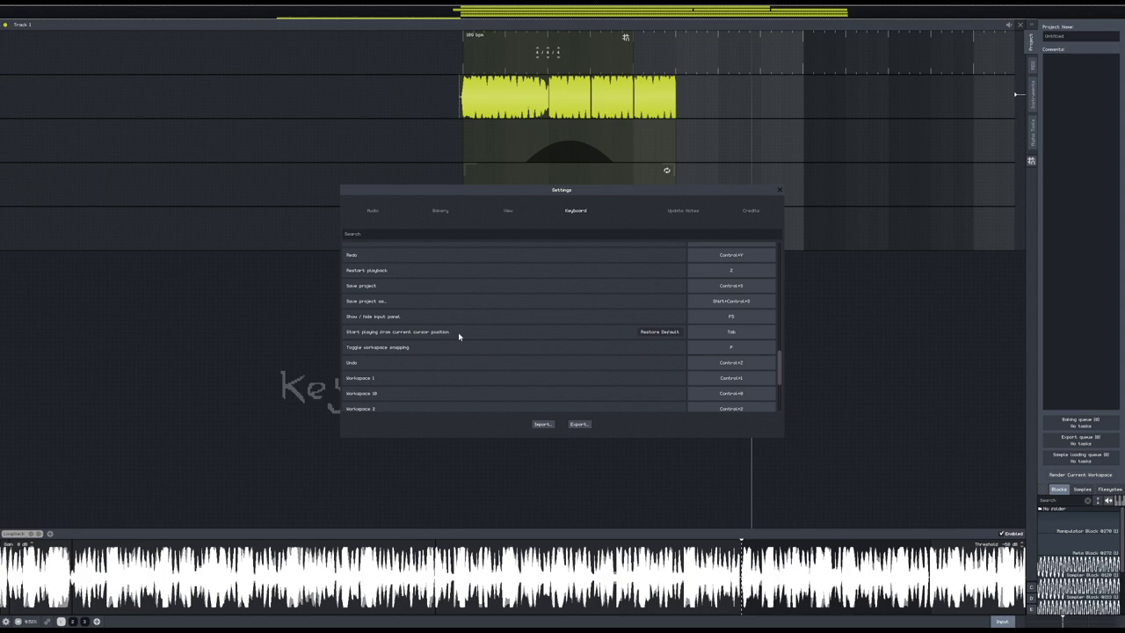
pyautogui.scroll(-3, 458, 332)
pyautogui.scroll(10, 514, 353)
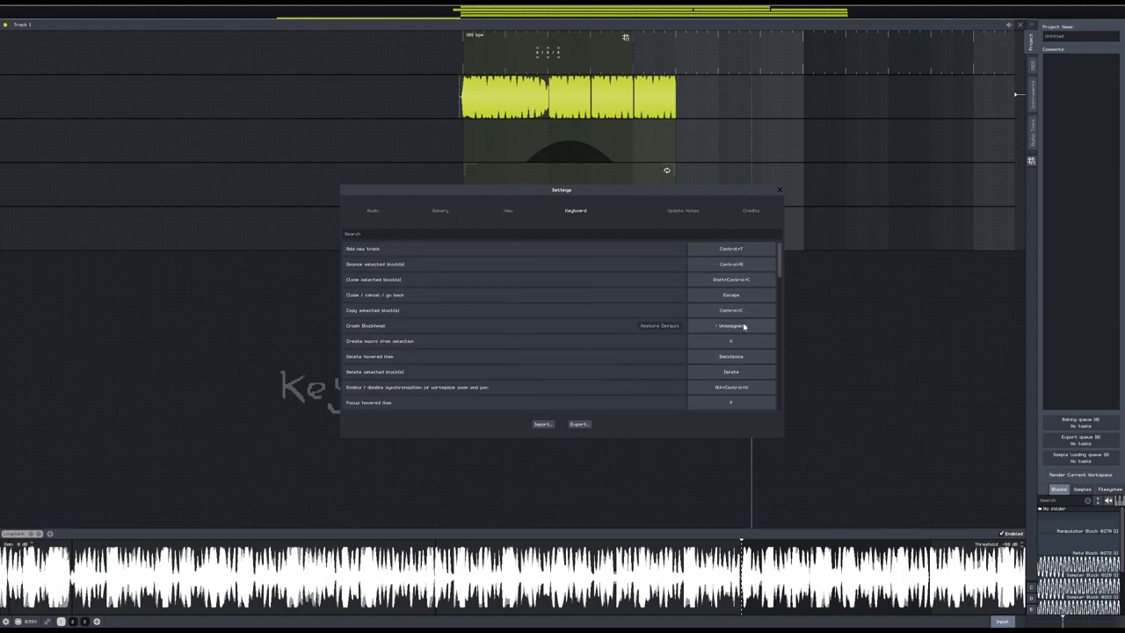
pyautogui.scroll(-10, 464, 354)
pyautogui.scroll(10, 676, 349)
pyautogui.scroll(-12, 720, 307)
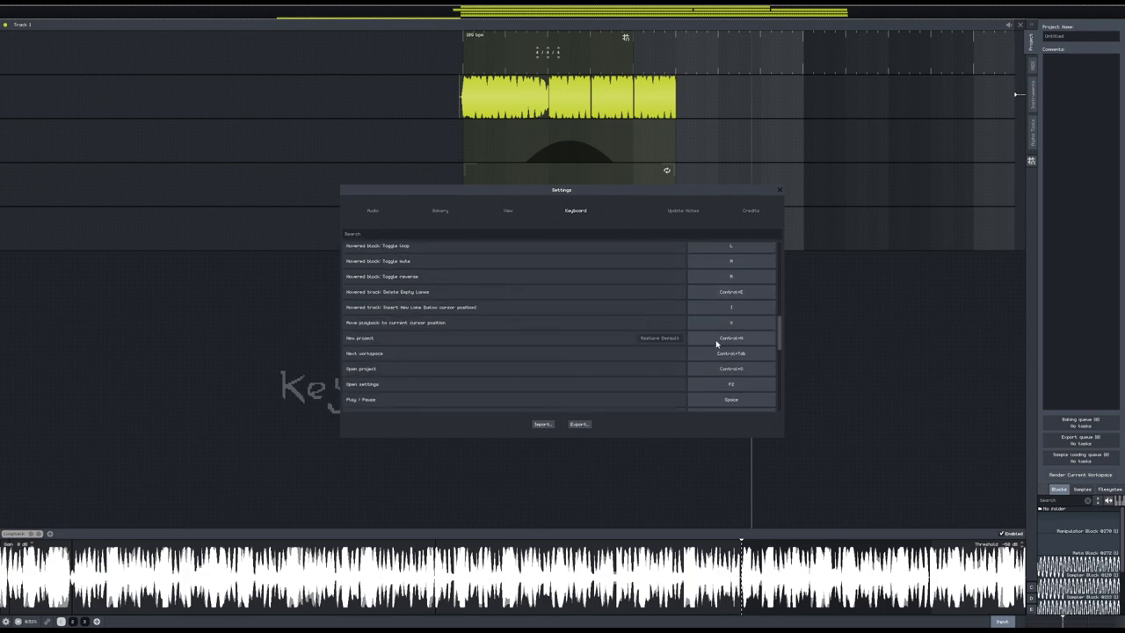
# - Try out reassigning the keyboard shortcut for creating a new project, and leave the settings
pyautogui.click(727, 342)
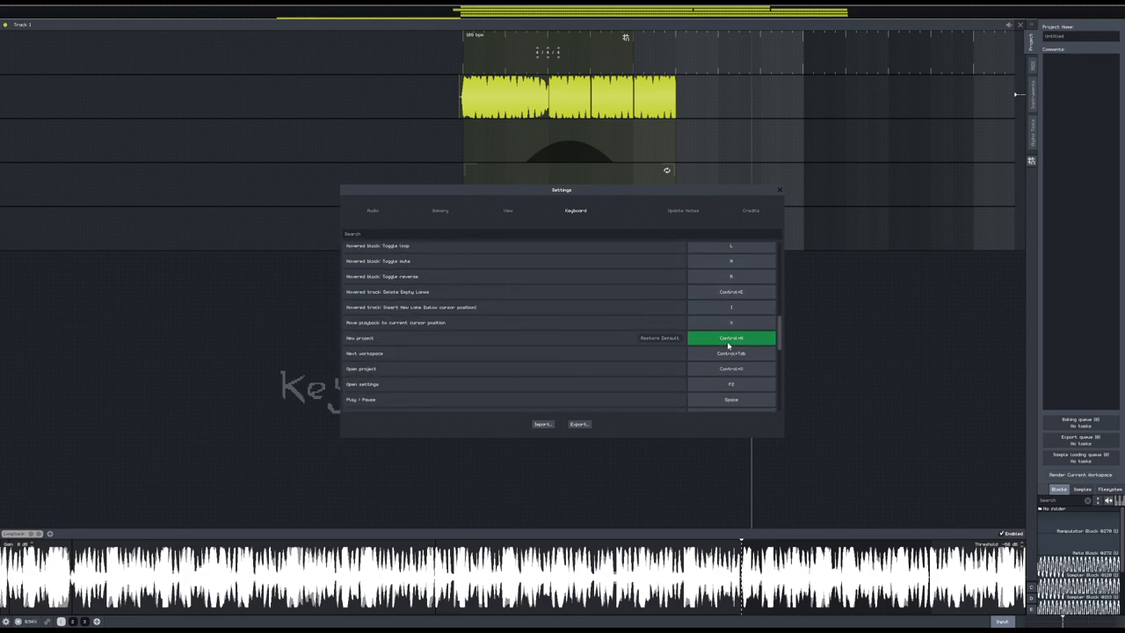
pyautogui.click(701, 345)
pyautogui.click(711, 342)
pyautogui.click(721, 343)
pyautogui.press('Escape')
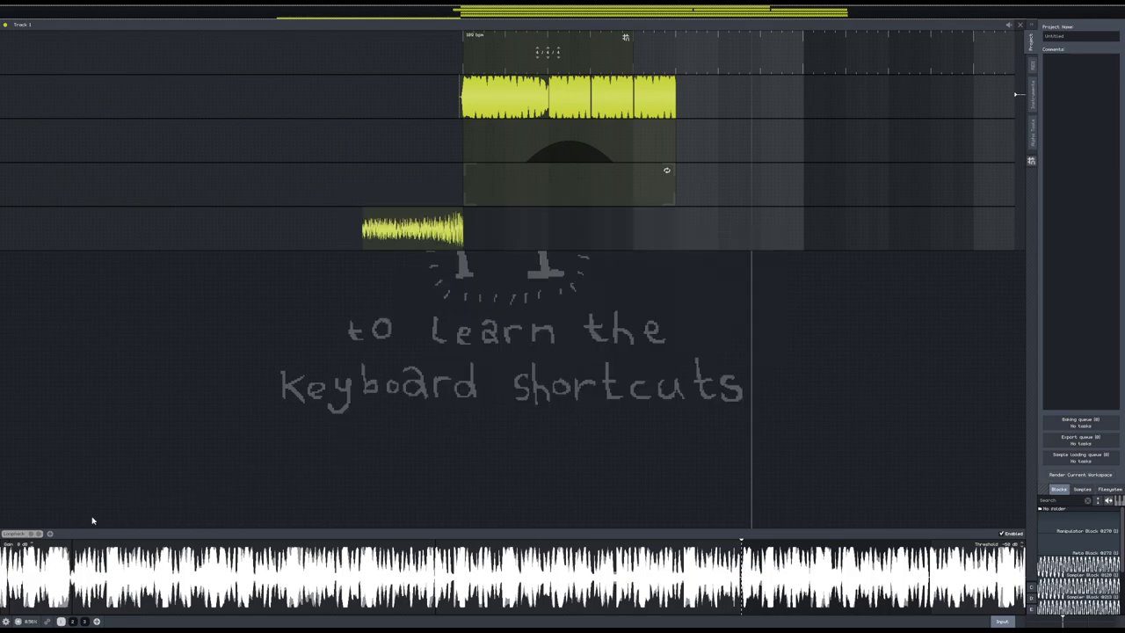
pyautogui.hotkey('ctrl', 'n')
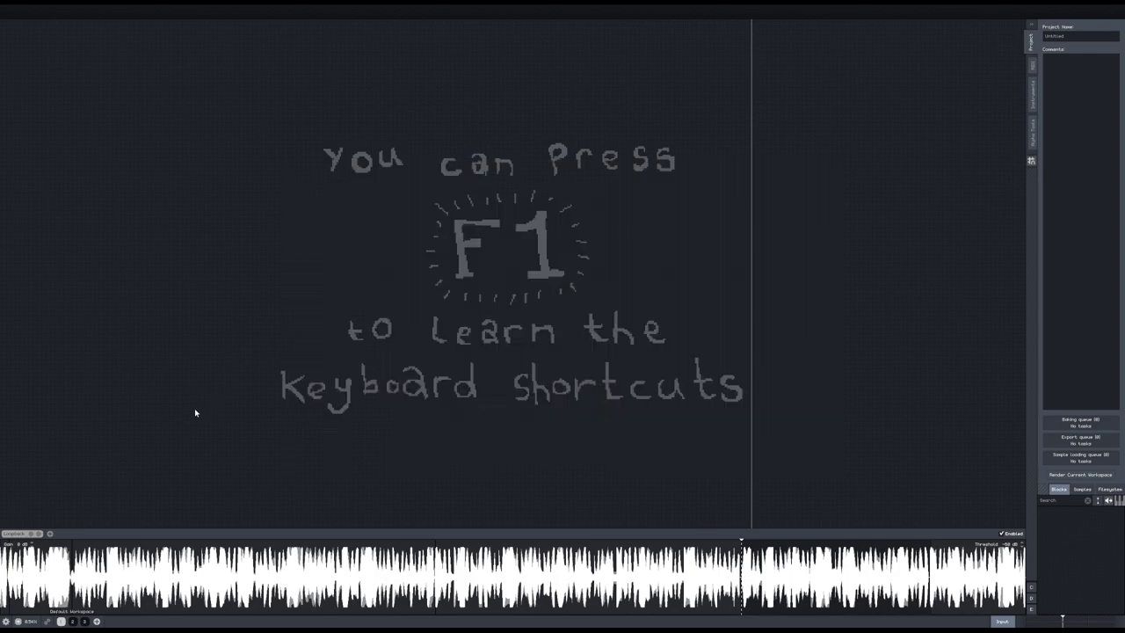
# - Restore the default shortcut for creating a new project and close the settings
pyautogui.press('F2')
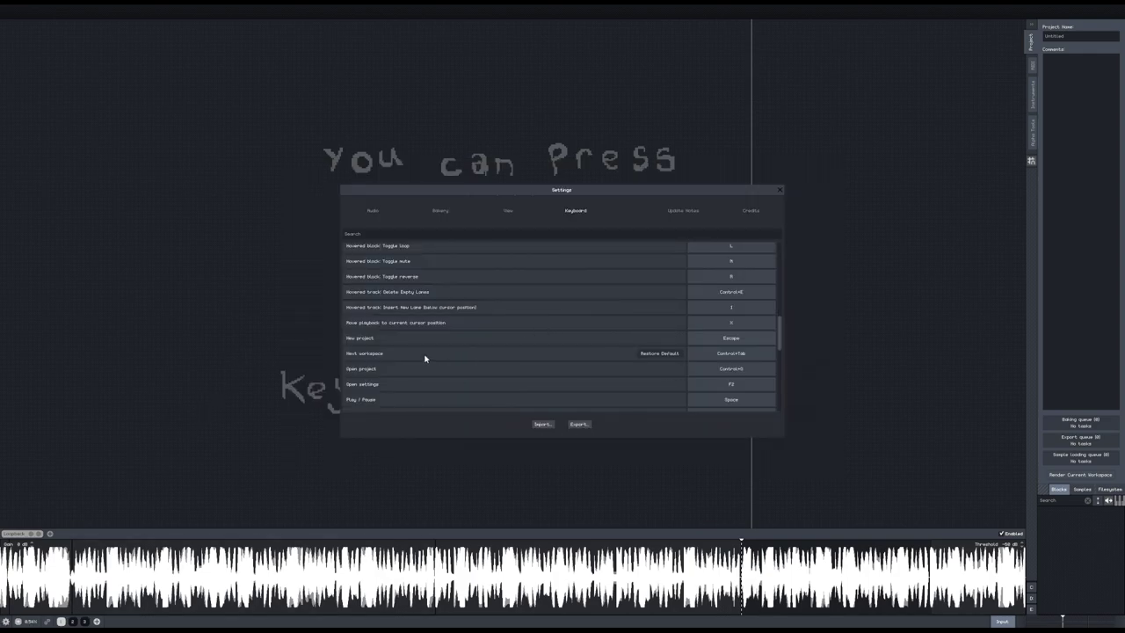
pyautogui.scroll(-1, 595, 373)
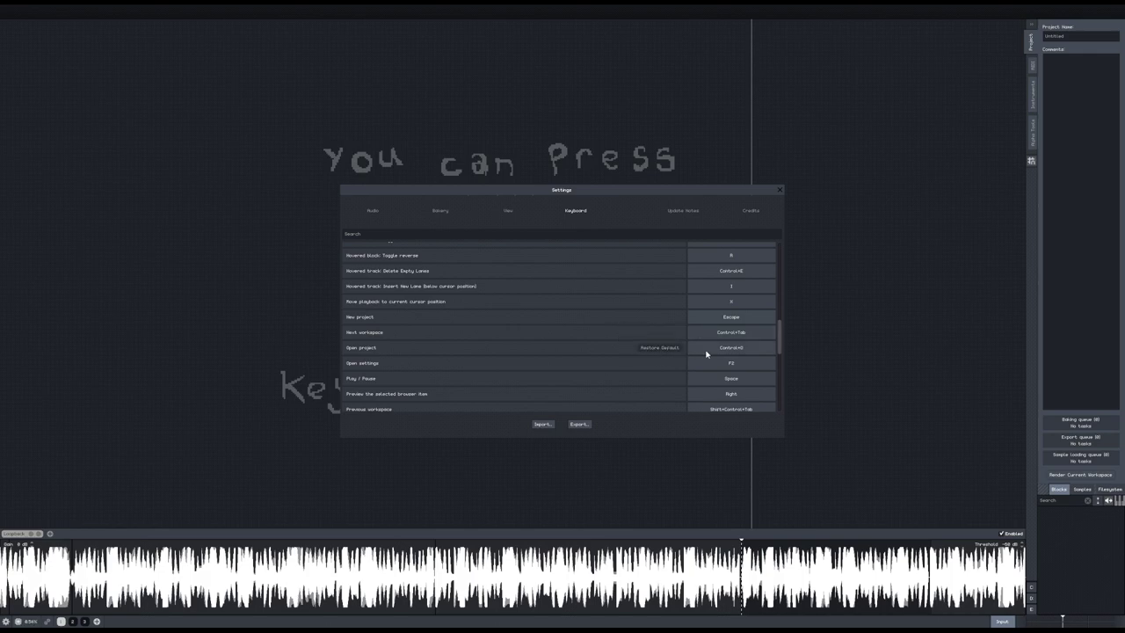
pyautogui.click(725, 322)
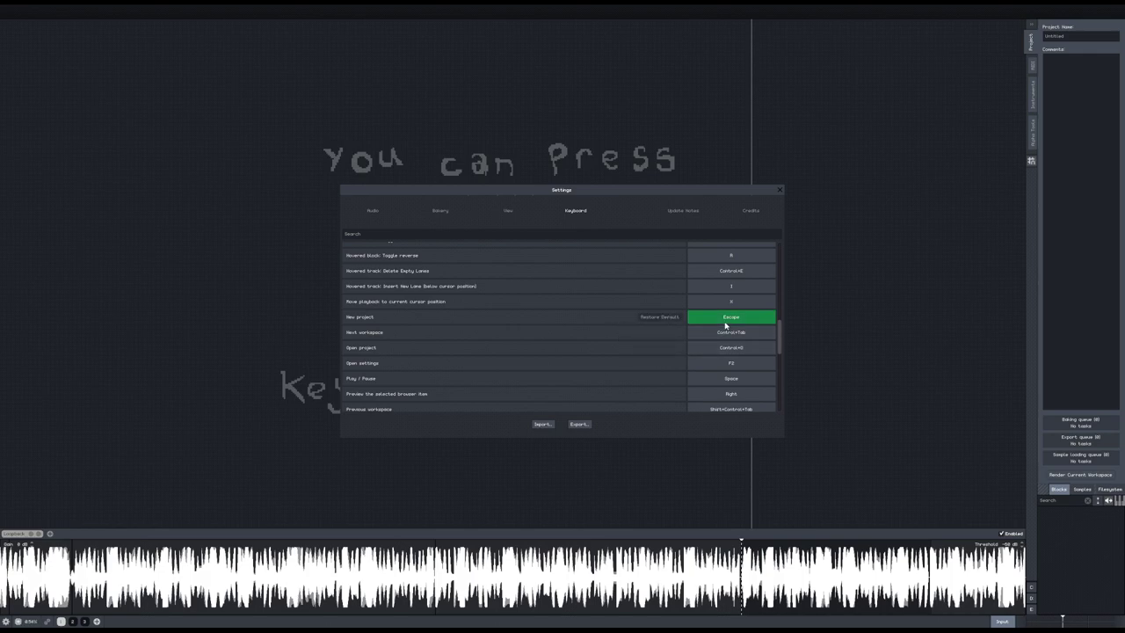
pyautogui.click(735, 319)
pyautogui.click(735, 319)
pyautogui.click(735, 319)
pyautogui.click(735, 319)
pyautogui.click(735, 318)
pyautogui.click(658, 319)
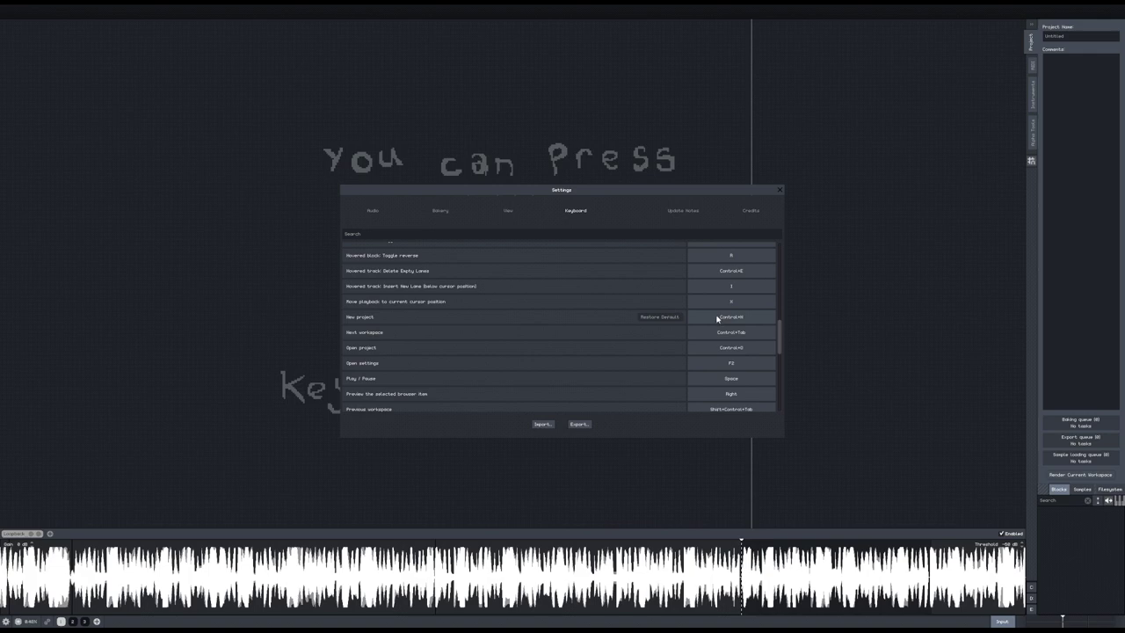
pyautogui.click(781, 193)
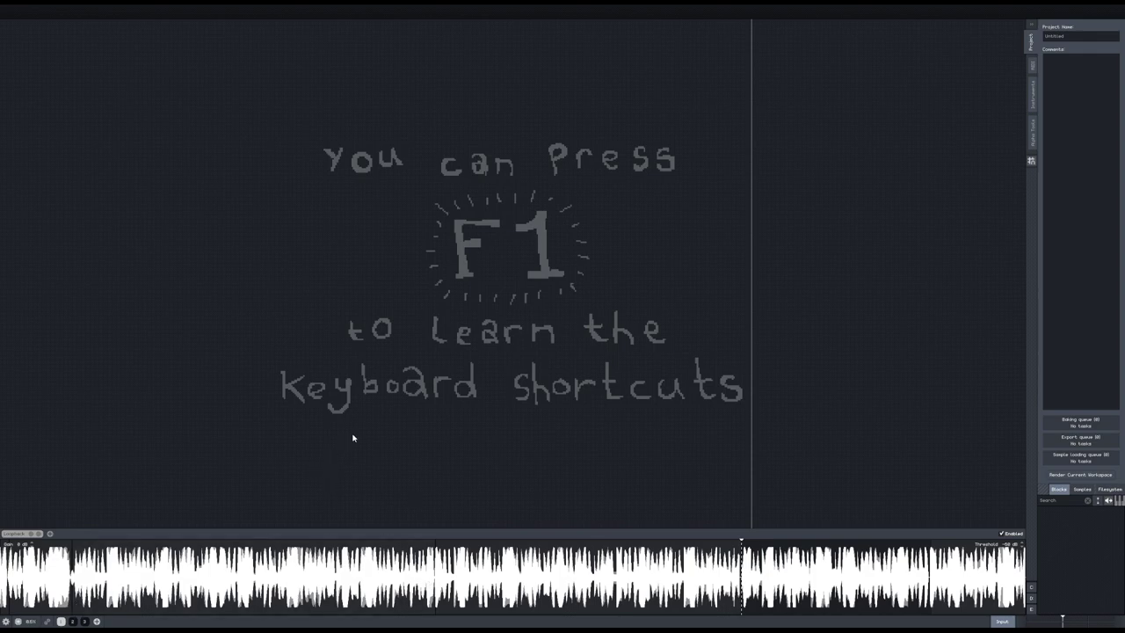
# - Reopen the project creativity.blkhd and show its list of samples
pyautogui.hotkey('ctrl', 'o')
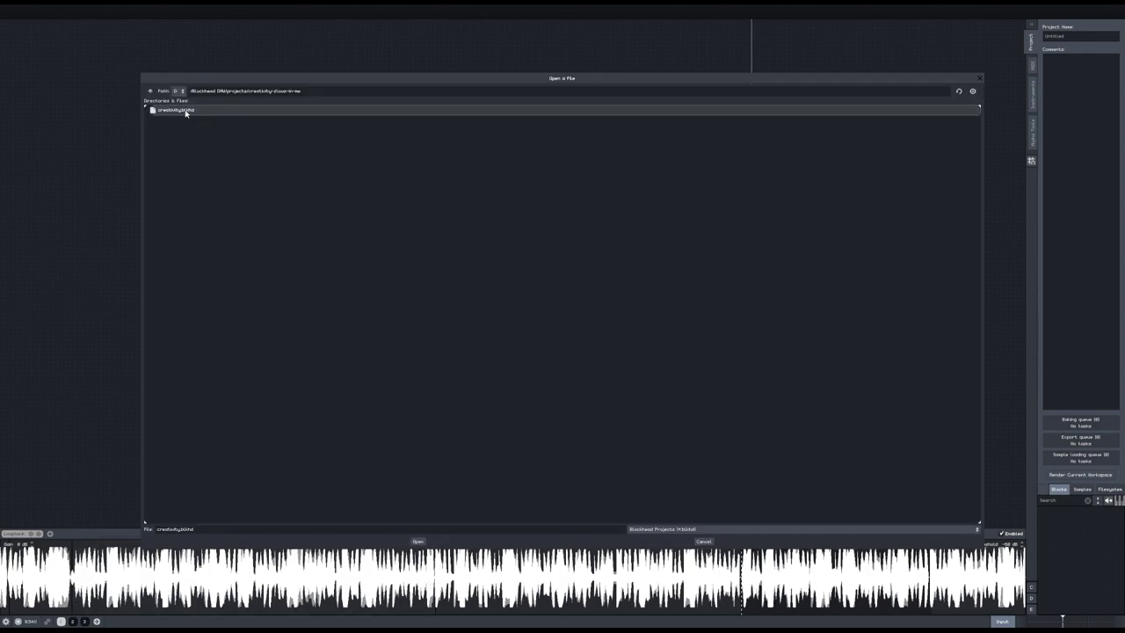
pyautogui.doubleClick(176, 110)
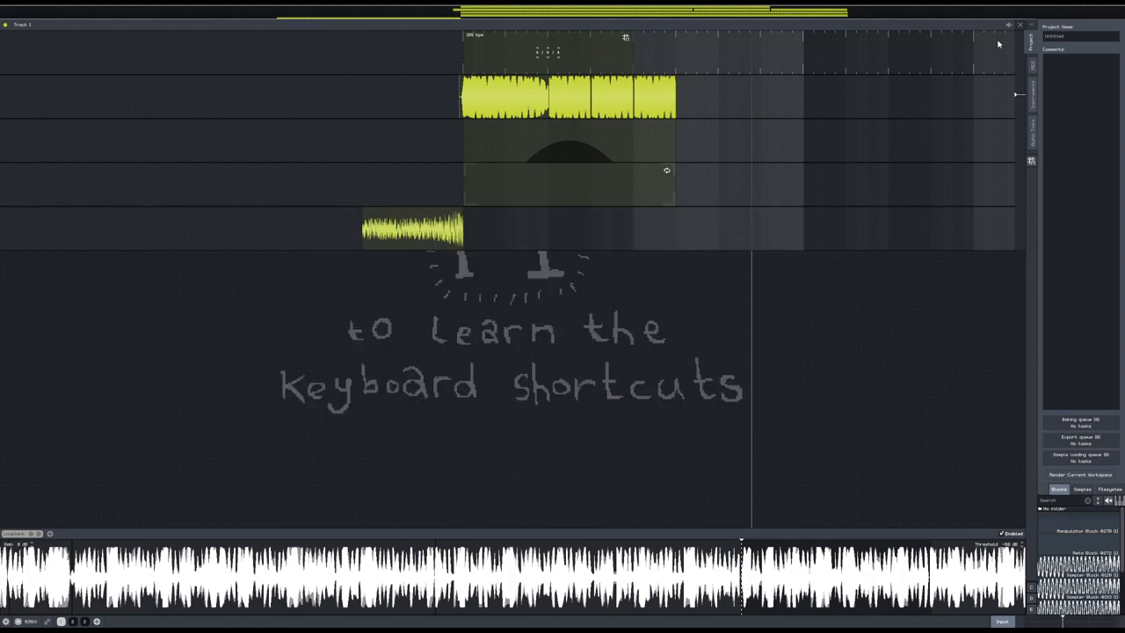
pyautogui.click(1082, 489)
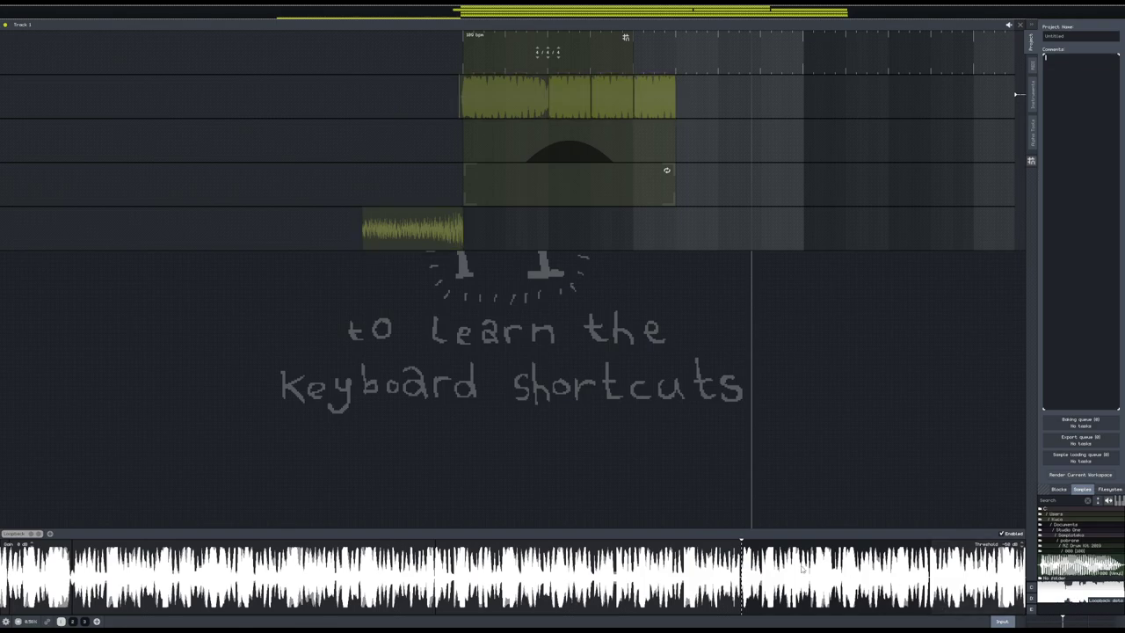
# - Place a stretch of the loopback recording in a new lane below Track 1's riser, undoing the trial cuts
pyautogui.moveTo(442, 603); pyautogui.dragTo(530, 274)
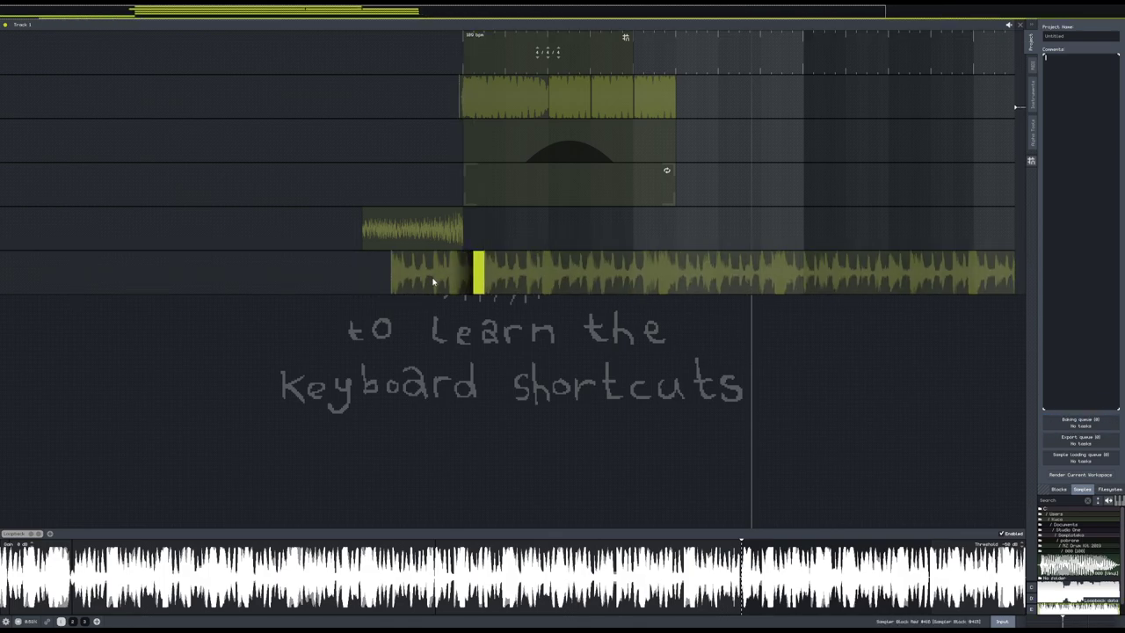
pyautogui.click(503, 284)
pyautogui.hotkey('ctrl', 'z')
pyautogui.hotkey('ctrl', 'z')
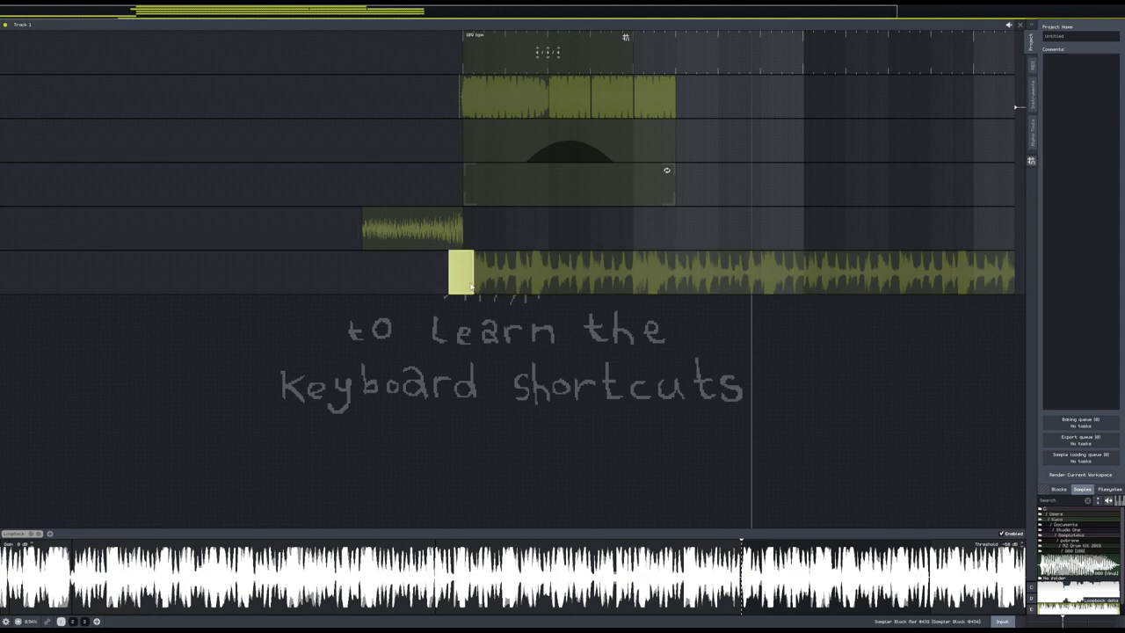
# - Cut off and delete the start of the loopback block, align it with the start of Track 1's loop and play it
pyautogui.click(495, 284)
pyautogui.click(441, 288)
pyautogui.press('Delete')
pyautogui.moveTo(474, 274); pyautogui.dragTo(466, 274)
pyautogui.press('space')
pyautogui.press('space')
# - Add a second track and move the loopback block onto it, starting where Track 1's loop begins
pyautogui.moveTo(564, 286); pyautogui.dragTo(560, 295)
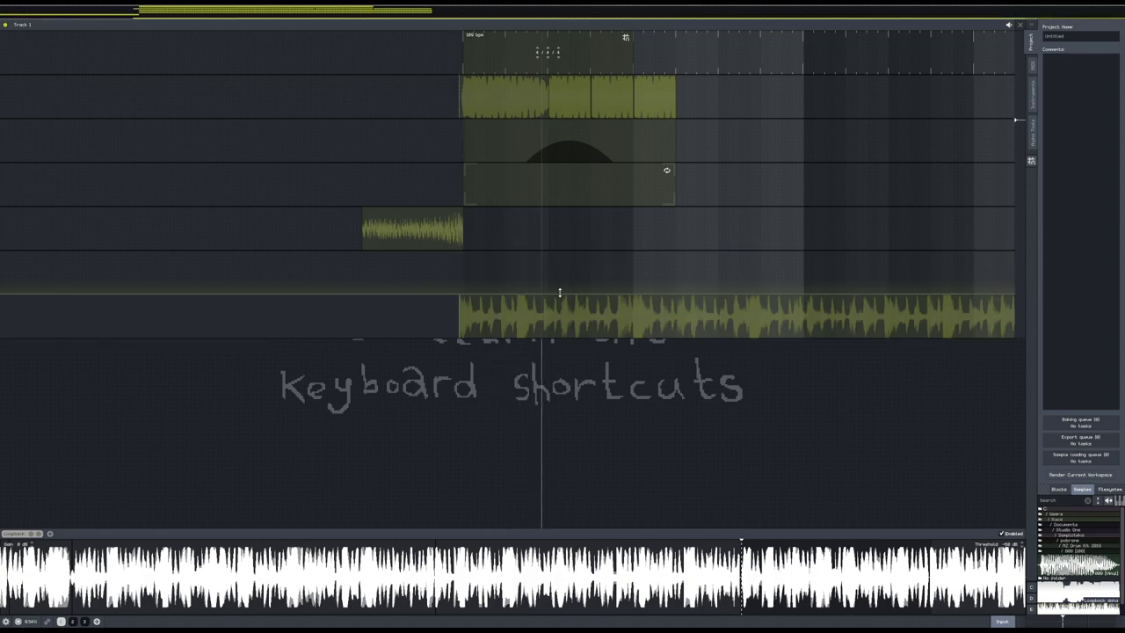
pyautogui.rightClick(512, 372)
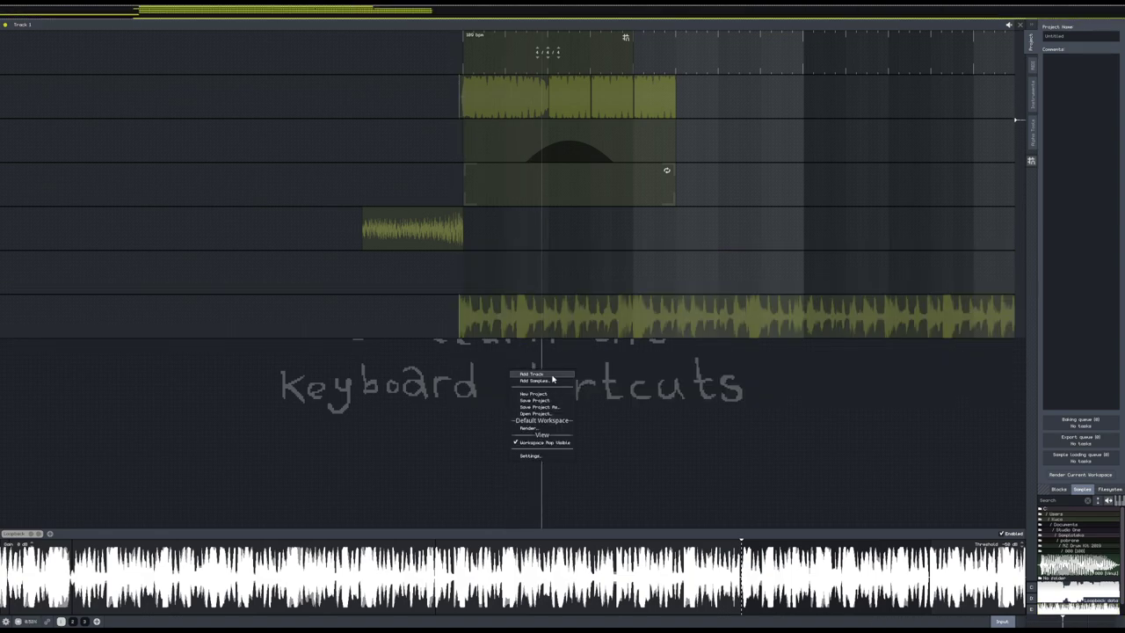
pyautogui.click(532, 374)
pyautogui.moveTo(545, 319); pyautogui.dragTo(549, 372)
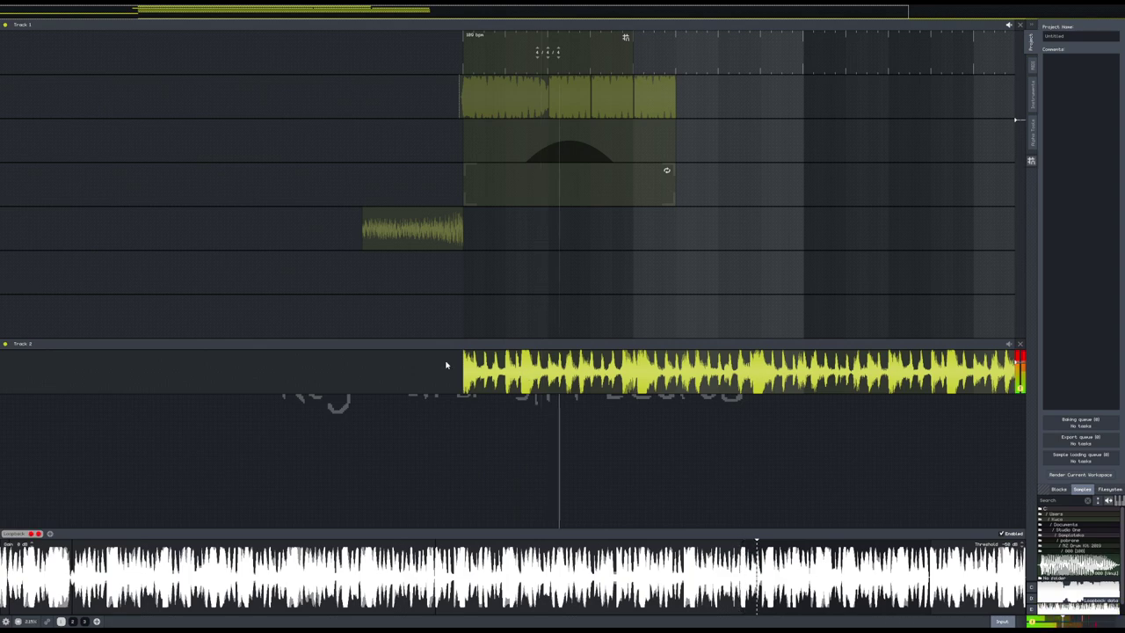
# - Shorten the loopback block on Track 2 to end together with Track 1's loop block
pyautogui.scroll(-2, 552, 409)
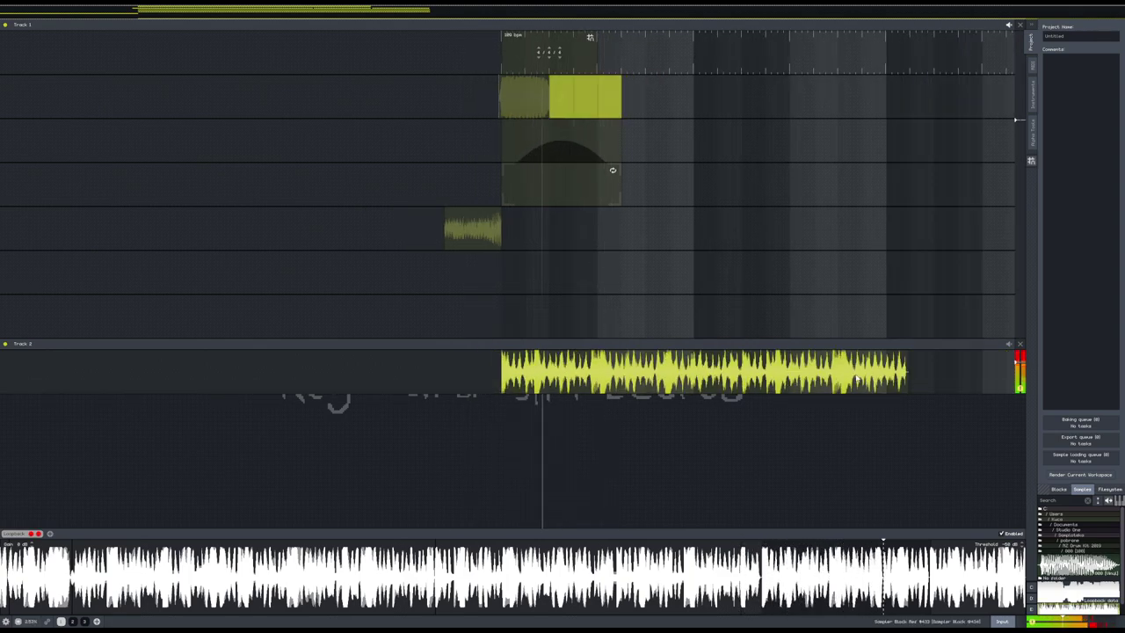
pyautogui.moveTo(905, 378); pyautogui.dragTo(620, 385)
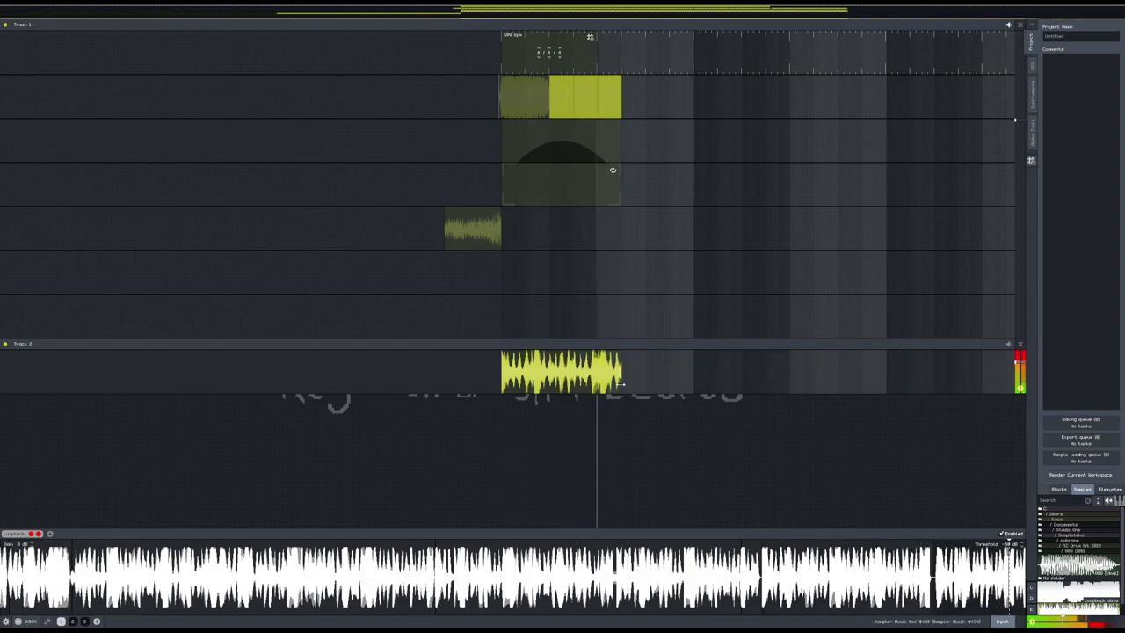
pyautogui.scroll(5, 527, 386)
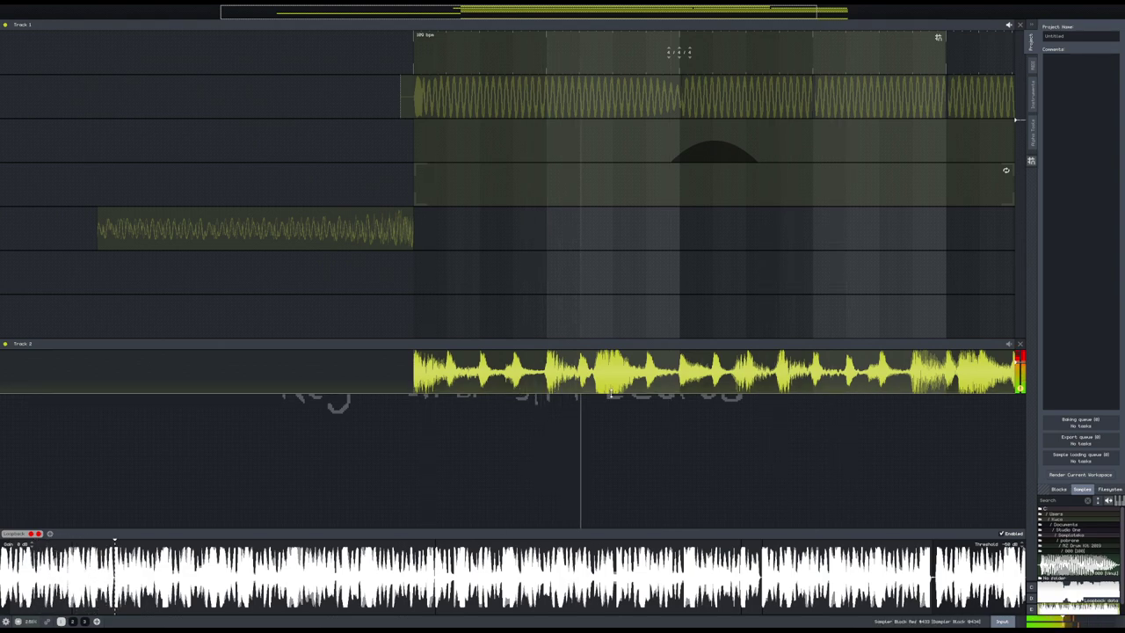
# - Shorten the loopback block on Track 2 further and place a copy of it directly behind it
pyautogui.scroll(-2, 610, 393)
pyautogui.moveTo(958, 378); pyautogui.dragTo(837, 378)
pyautogui.click(772, 379)
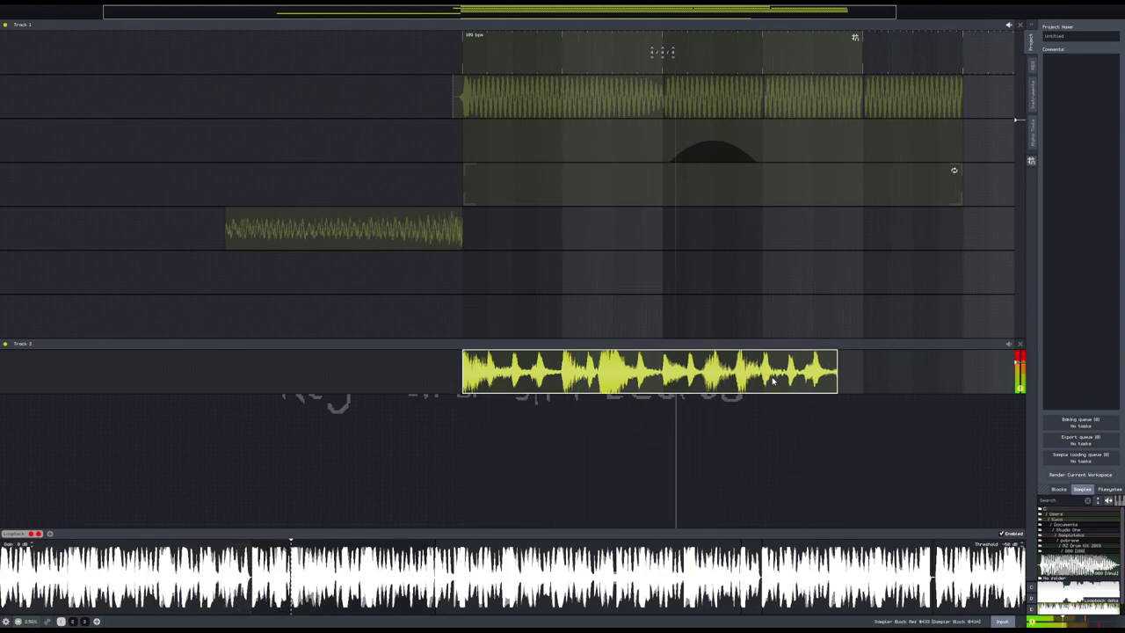
pyautogui.hotkey('ctrl', 'v')
pyautogui.moveTo(794, 382); pyautogui.dragTo(886, 382)
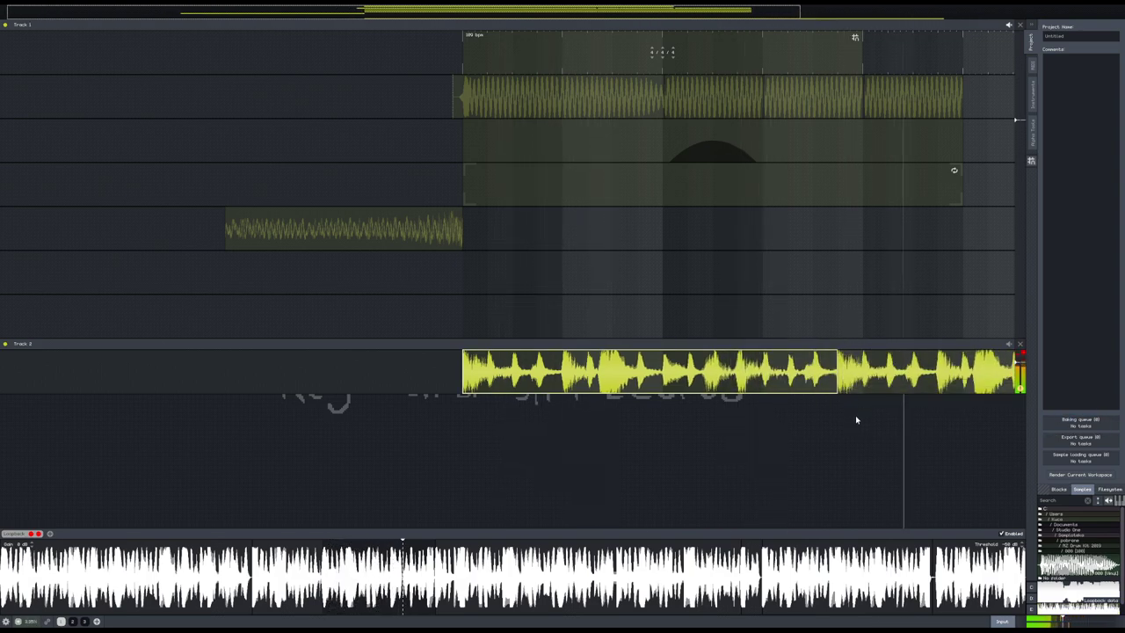
# - Shift the sample offset of the copied loopback block and shorten it to end together with Track 1's loop
pyautogui.scroll(-2, 855, 423)
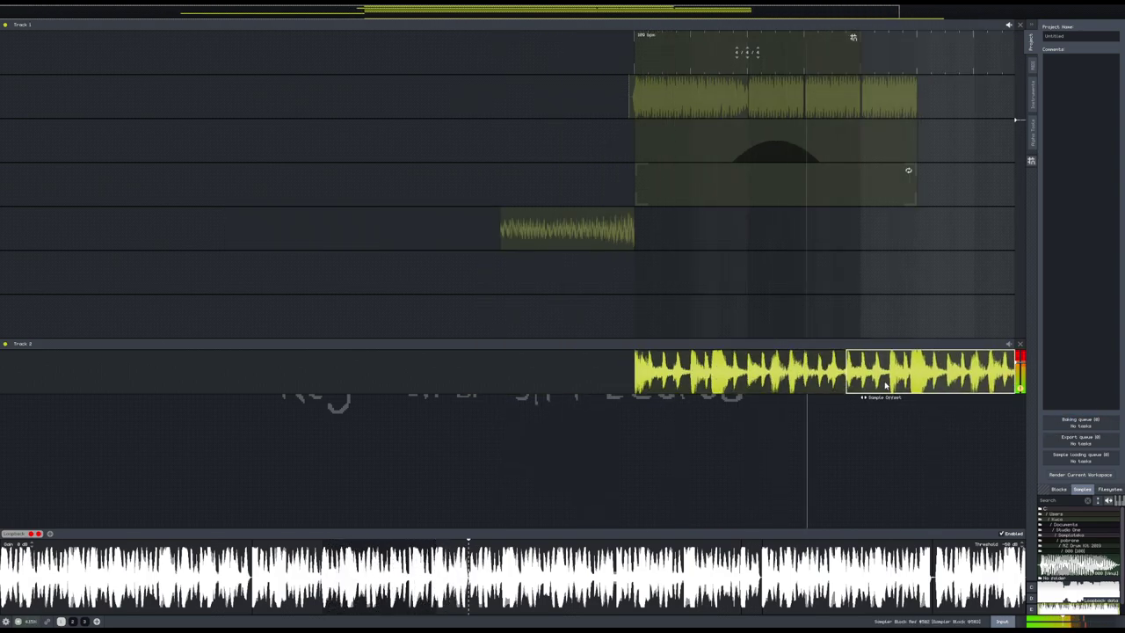
pyautogui.moveTo(886, 385); pyautogui.dragTo(856, 392)
pyautogui.moveTo(911, 425); pyautogui.dragTo(876, 423)
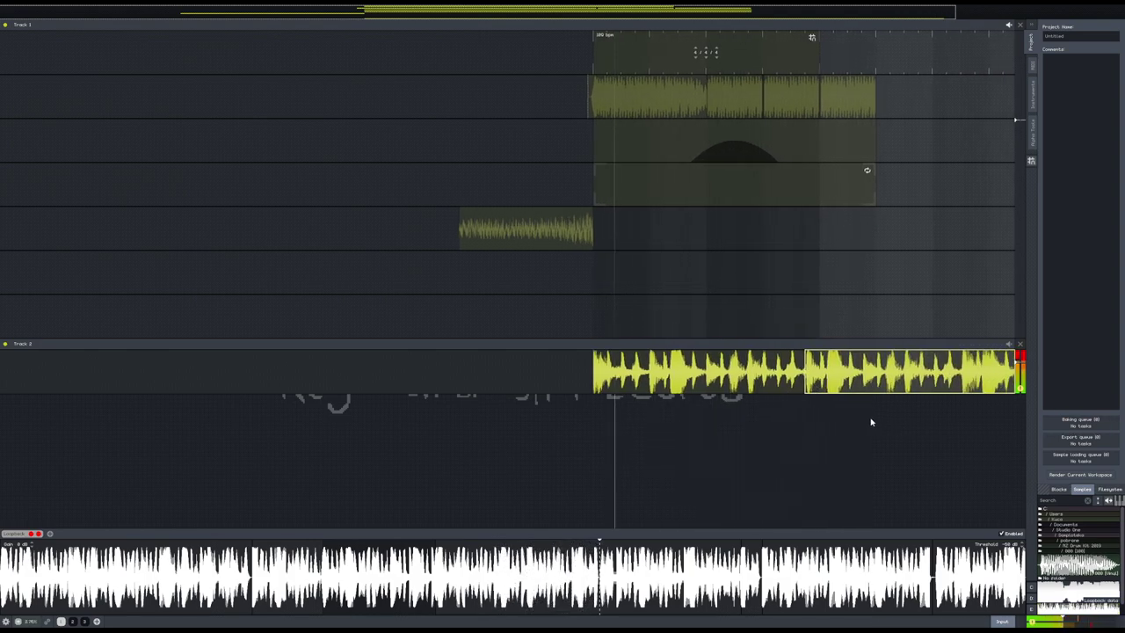
pyautogui.hscroll(3, 875, 423)
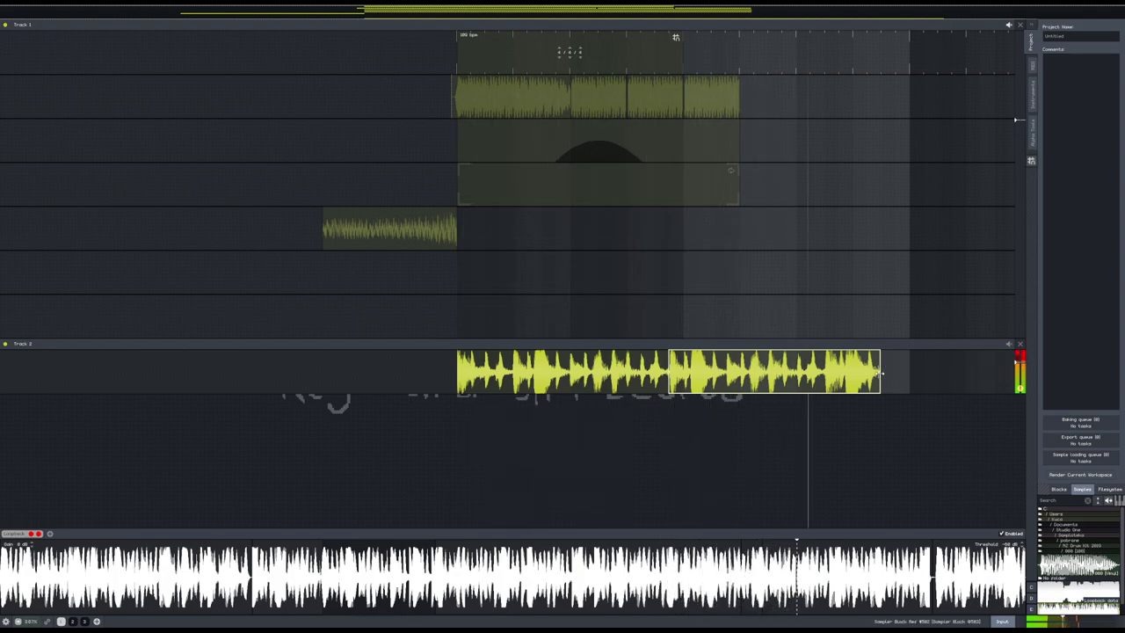
pyautogui.moveTo(880, 373); pyautogui.dragTo(738, 371)
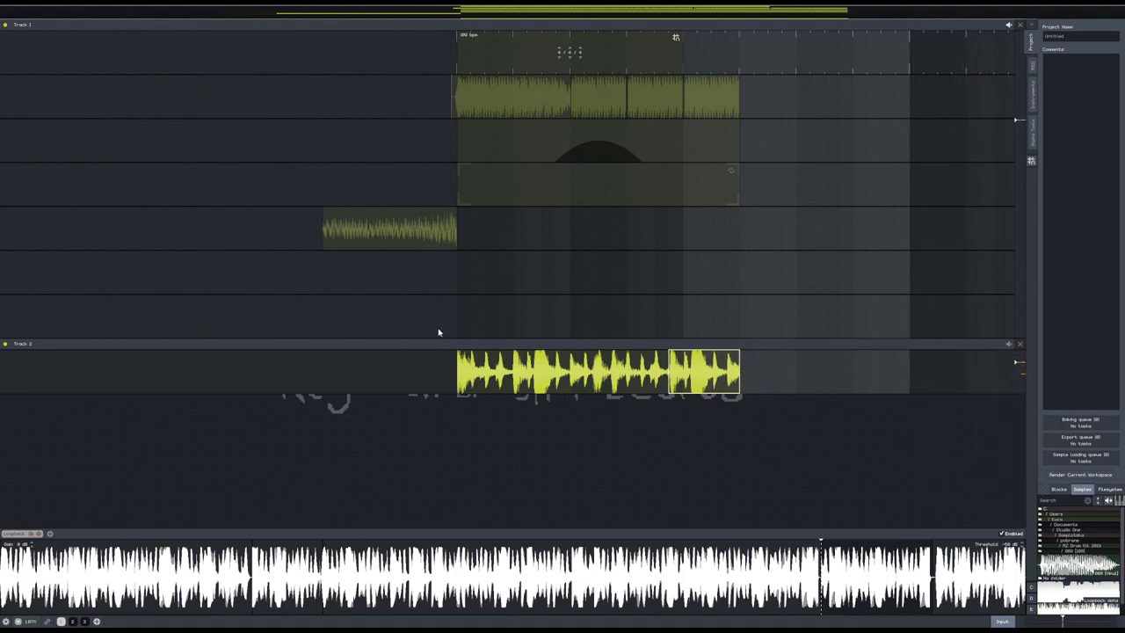
# - Add a lane to Track 2 and place a Bandpass filter effect on it, spanning the full length of the loopback blocks
pyautogui.rightClick(446, 424)
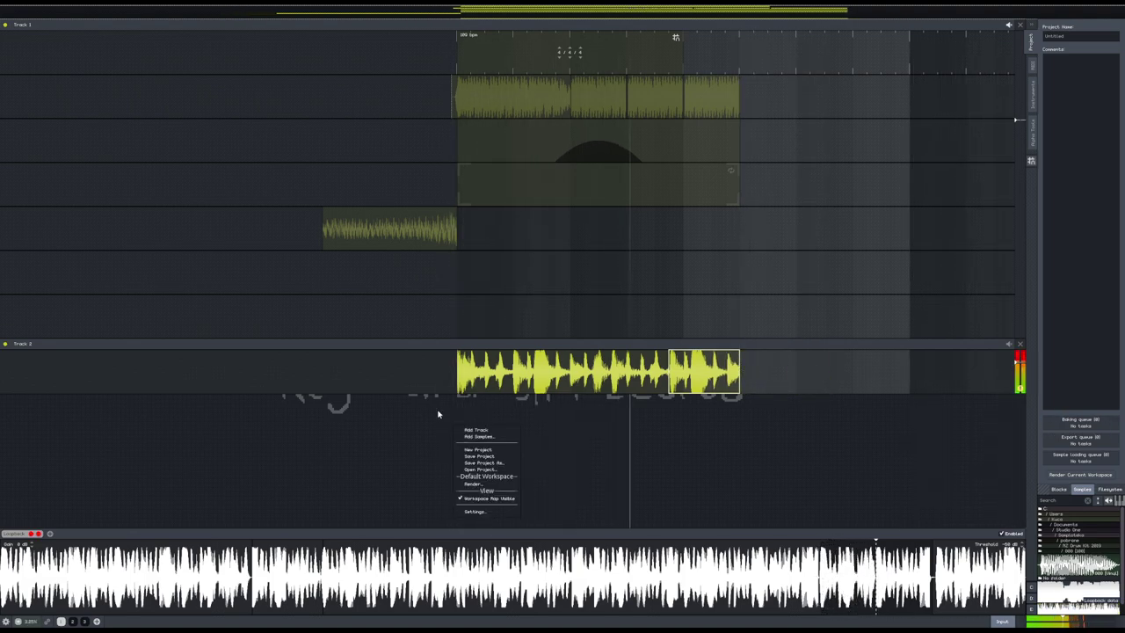
pyautogui.click(457, 430)
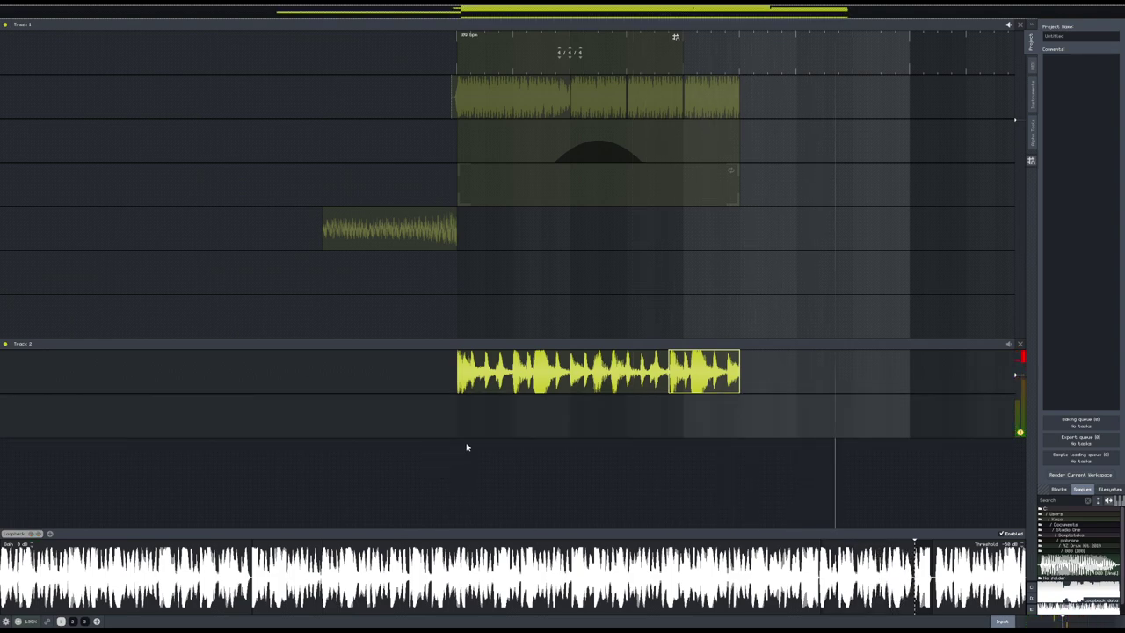
pyautogui.rightClick(605, 435)
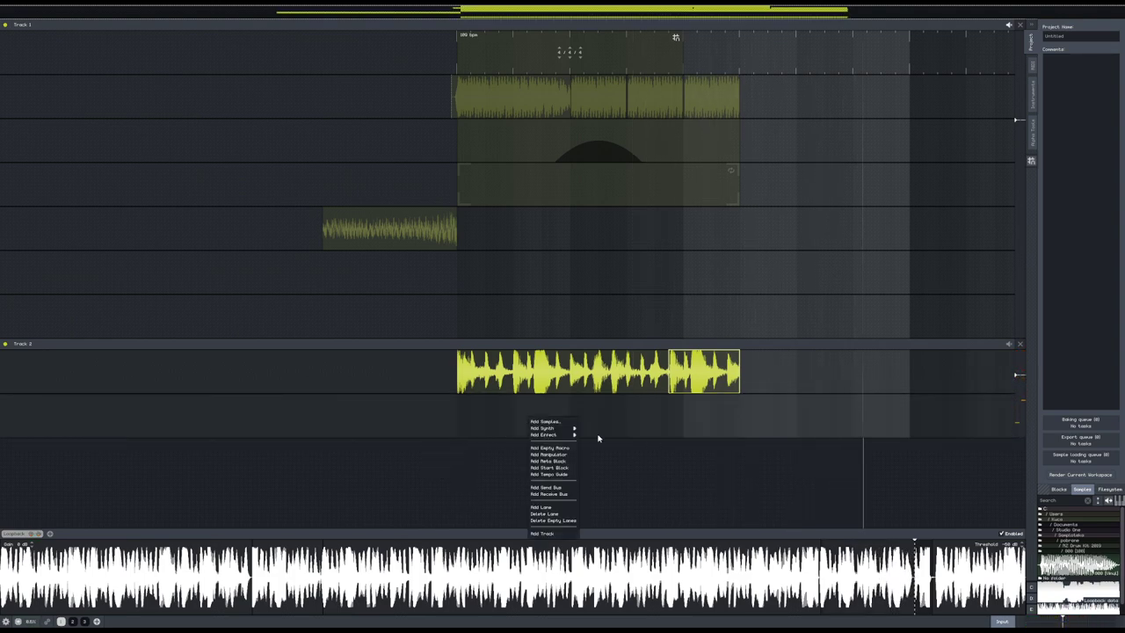
pyautogui.moveTo(572, 435)
pyautogui.moveTo(613, 457)
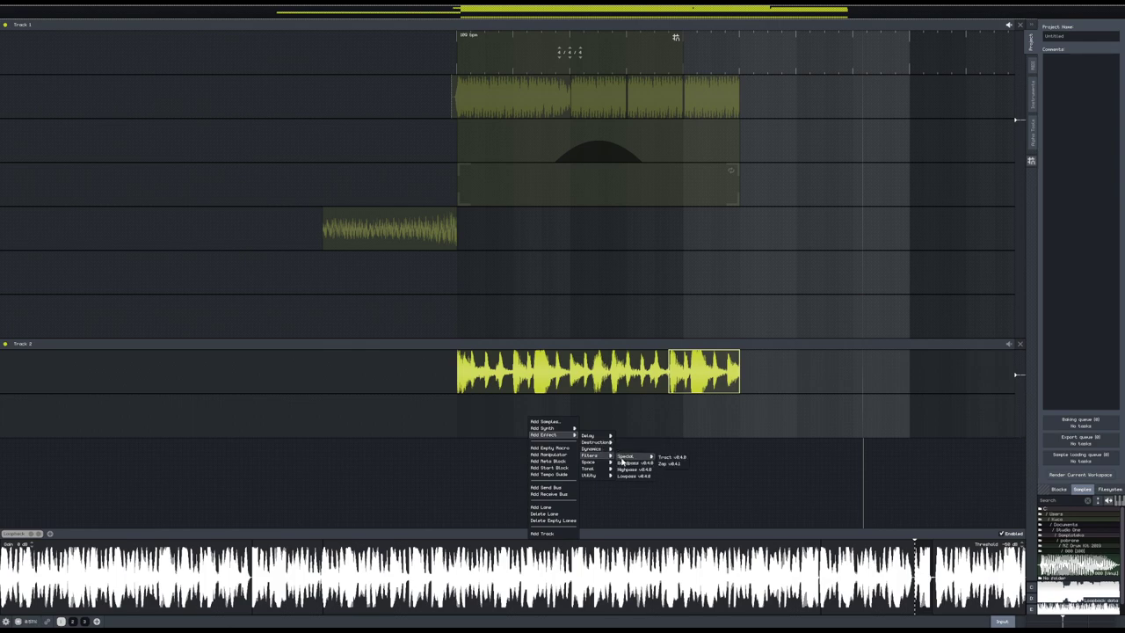
pyautogui.click(626, 464)
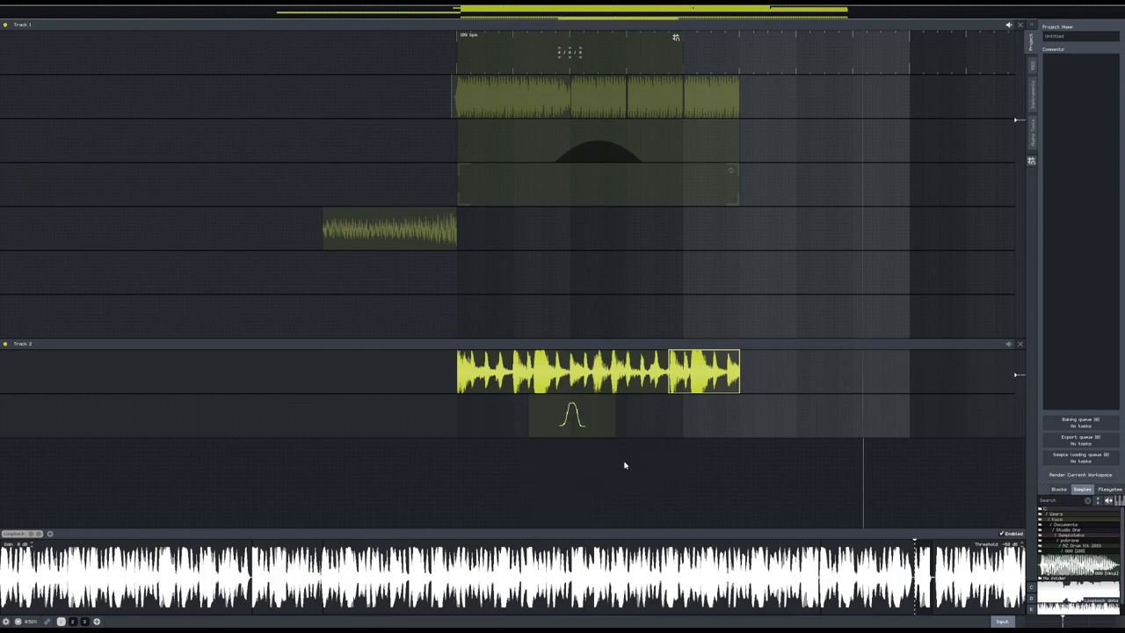
pyautogui.moveTo(572, 419); pyautogui.dragTo(744, 420)
pyautogui.click(510, 419)
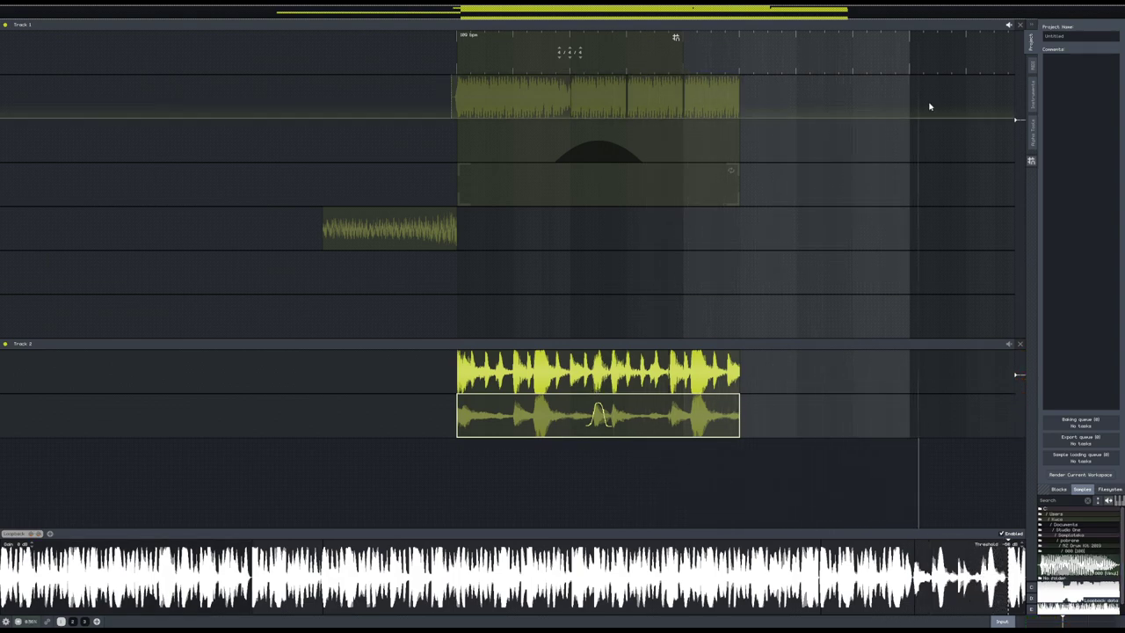
# - Remove Track 1, undo the removal and leave both tracks unmuted
pyautogui.click(1018, 24)
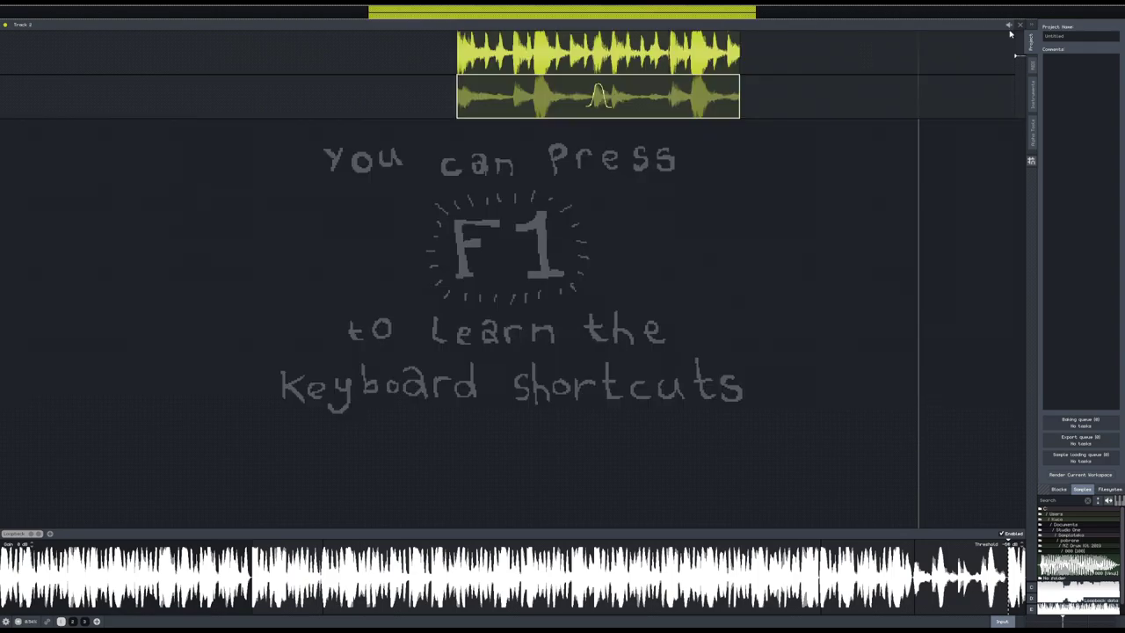
pyautogui.hotkey('ctrl', 'z')
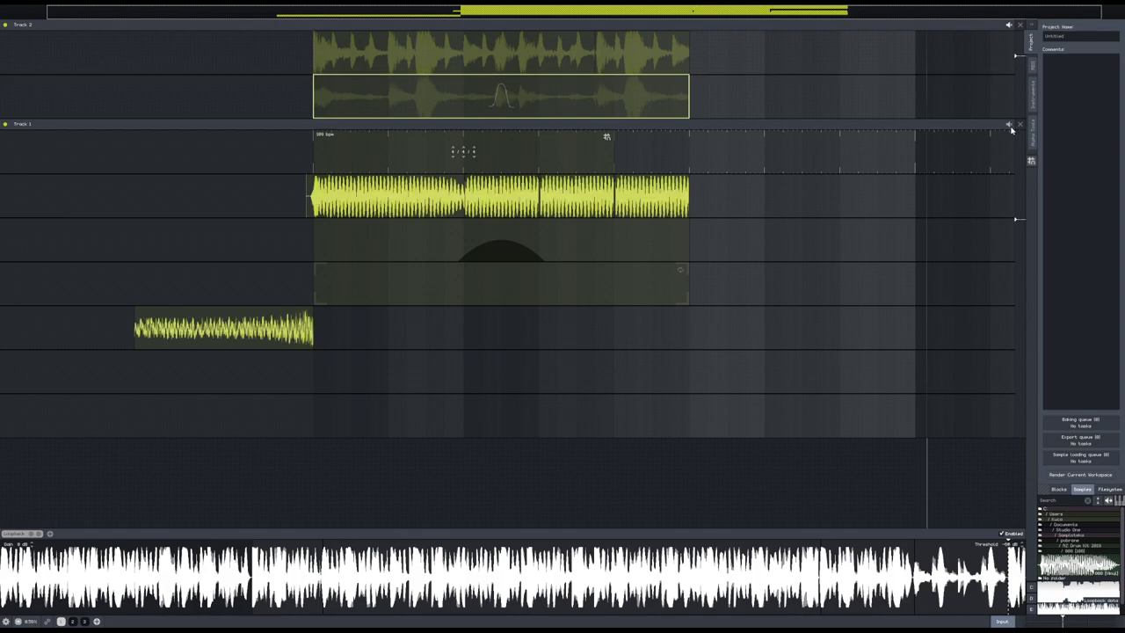
pyautogui.hotkey('ctrl', 's')
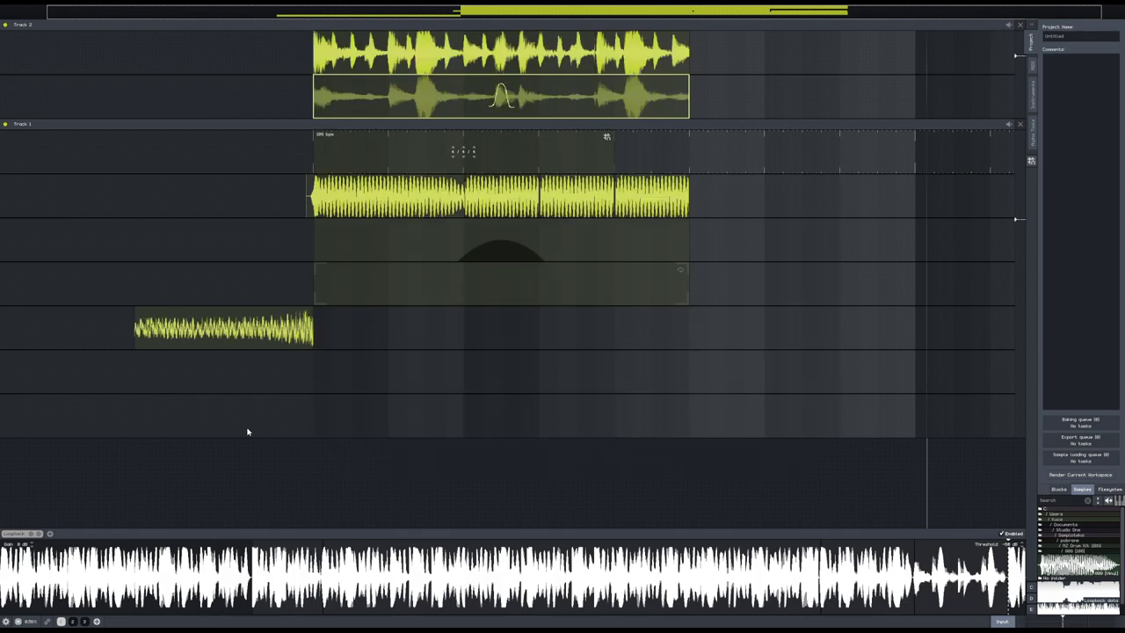
# - Play Track 1's loop together with the filtered loopback on Track 2 several times, selecting the loop's last three sample blocks in between
pyautogui.press('space')
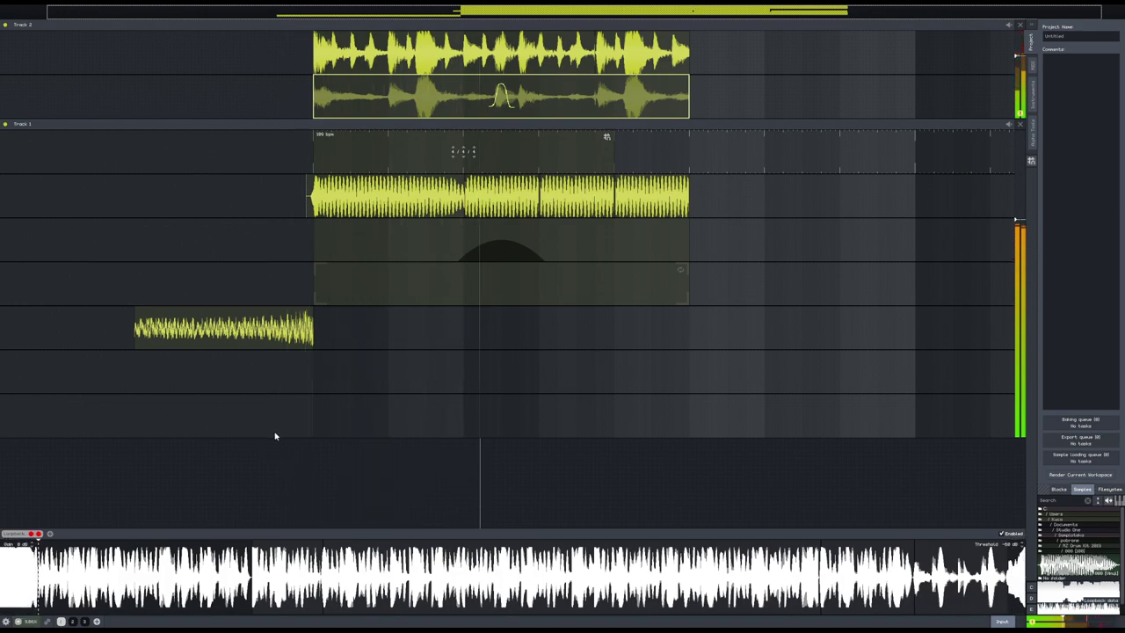
pyautogui.press('space')
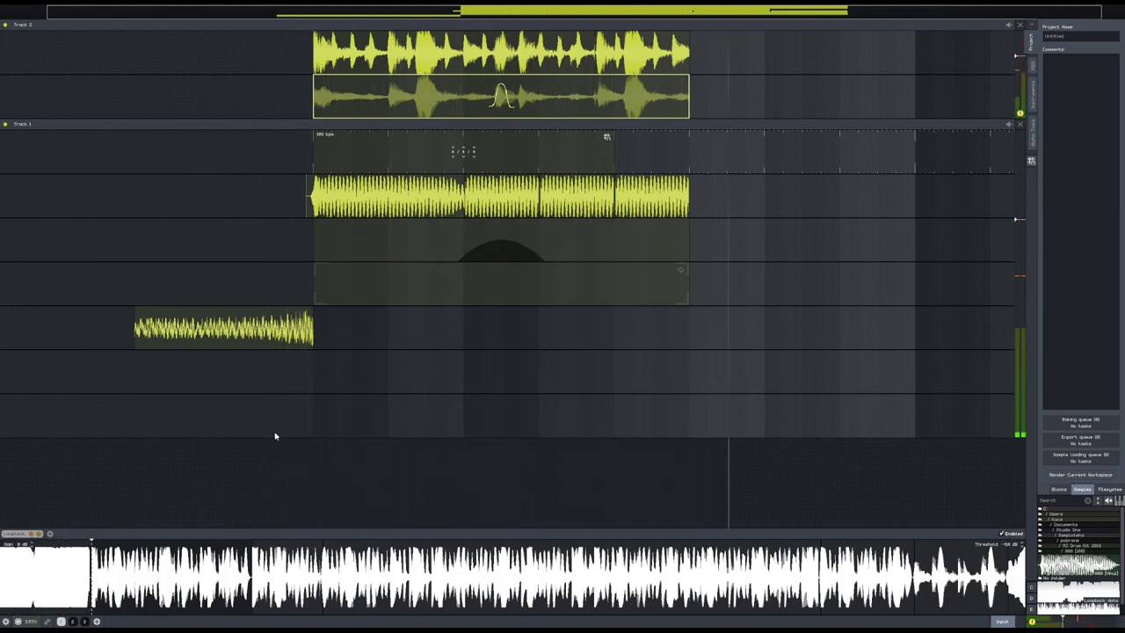
pyautogui.press('space')
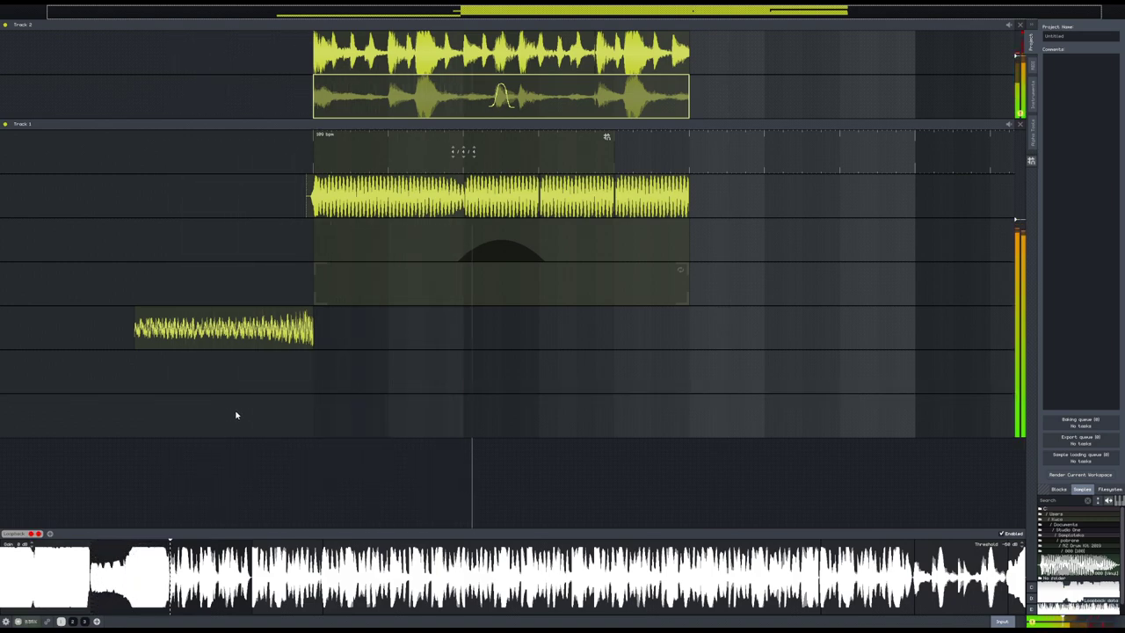
pyautogui.press('space')
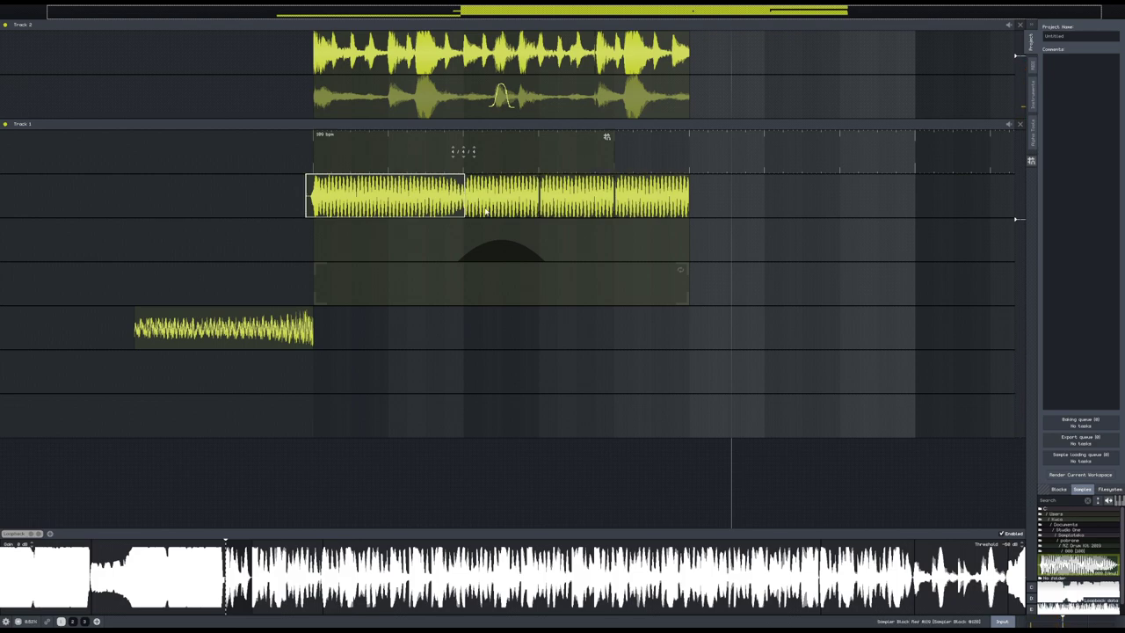
pyautogui.moveTo(719, 197); pyautogui.dragTo(523, 201)
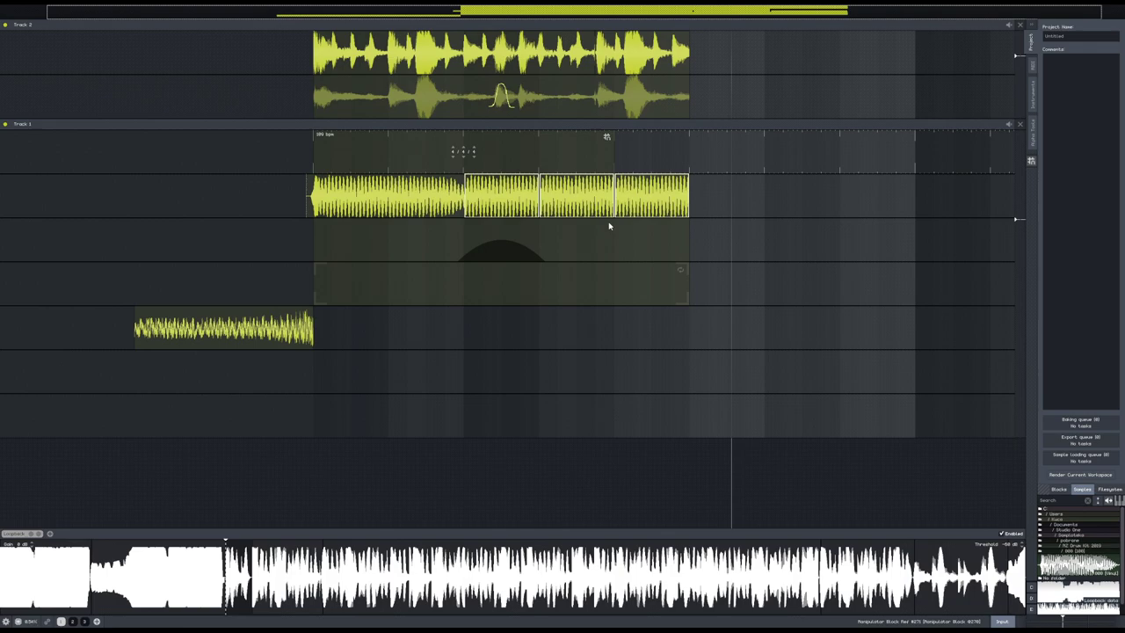
pyautogui.press('space')
pyautogui.press('space')
pyautogui.press('space')
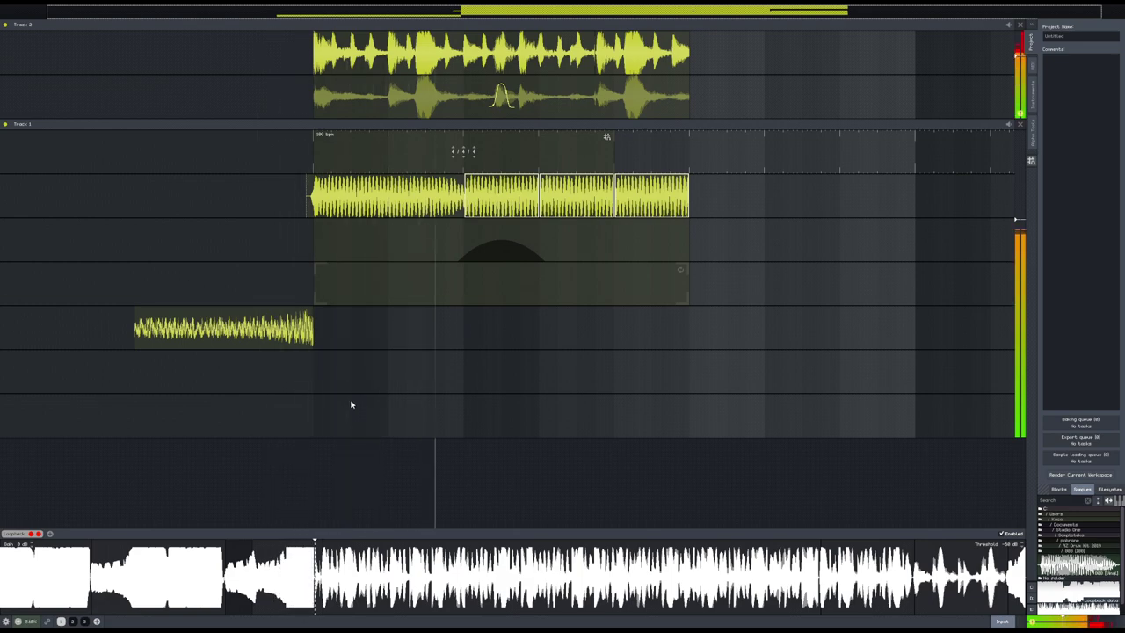
pyautogui.press('space')
pyautogui.press('space')
pyautogui.press('space')
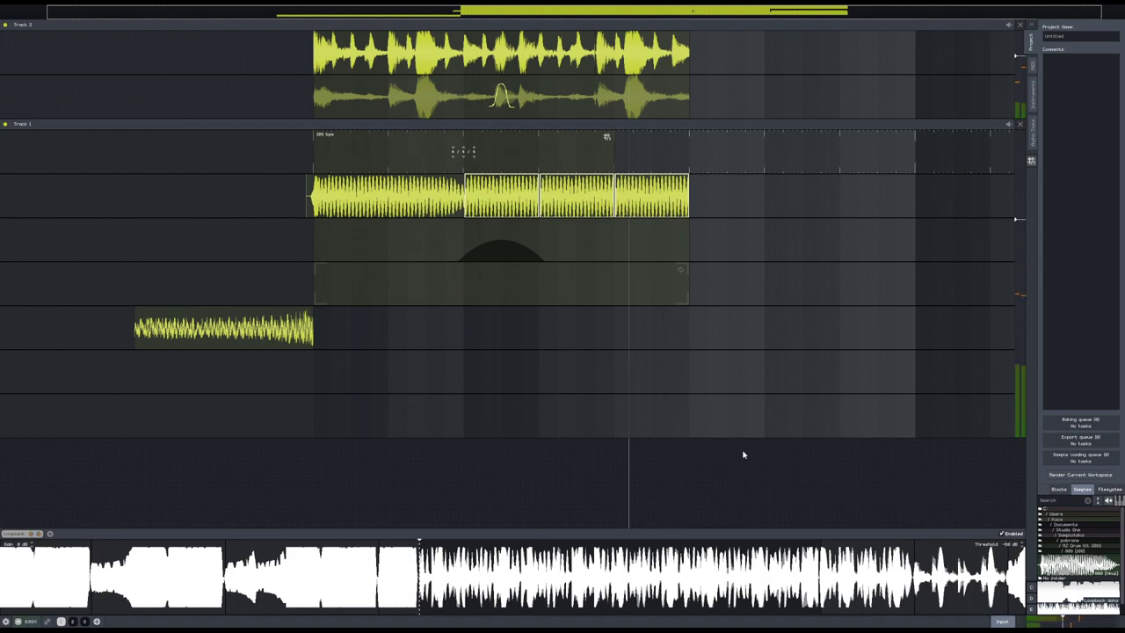
# - Add a mono input buffer named vocal on input 1 with a buffer size of 100000000
pyautogui.click(51, 533)
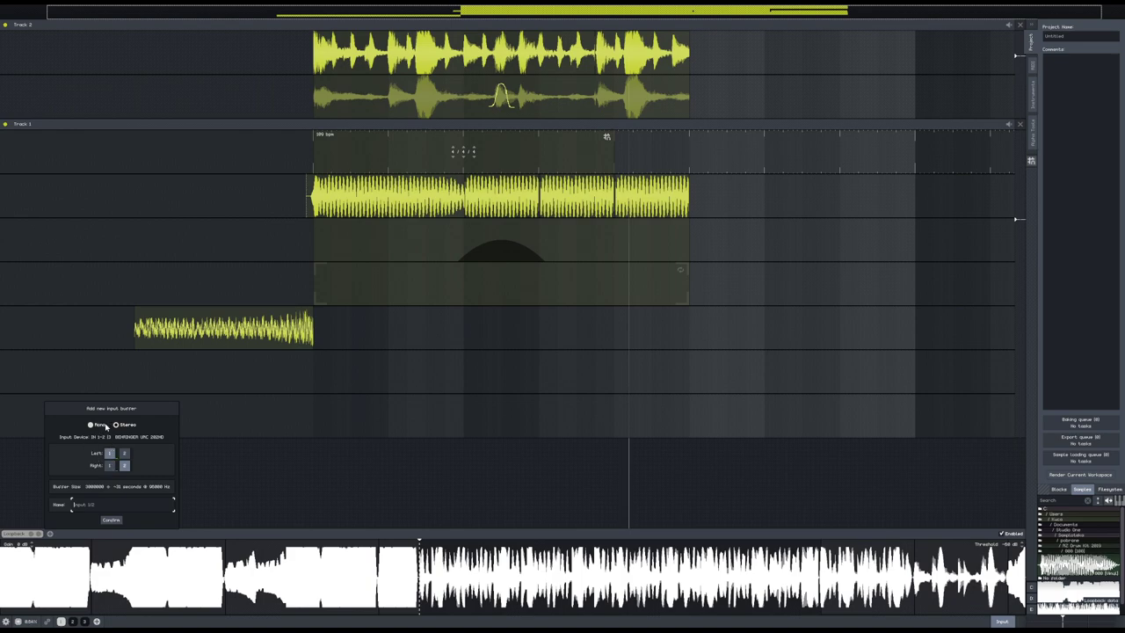
pyautogui.click(104, 426)
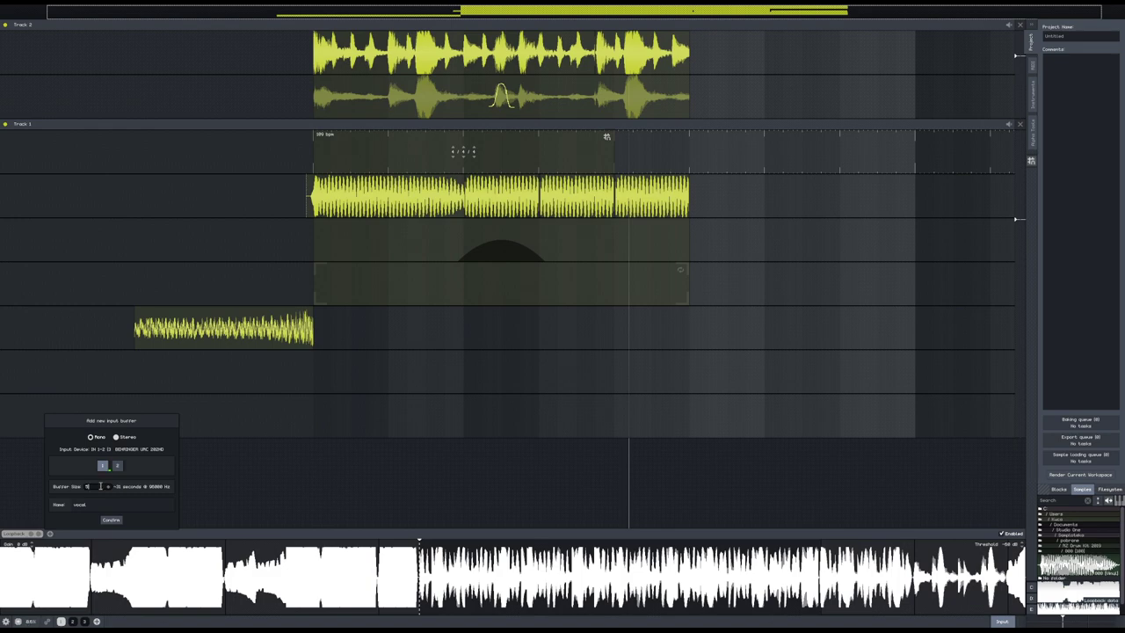
pyautogui.write('000')
pyautogui.press('Return')
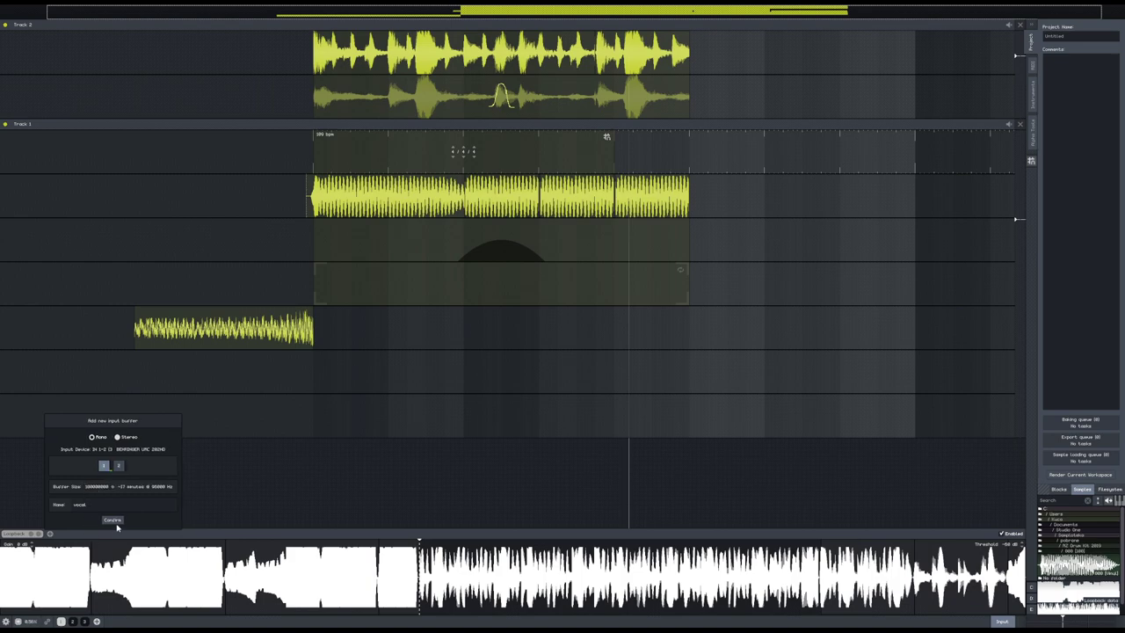
pyautogui.click(112, 521)
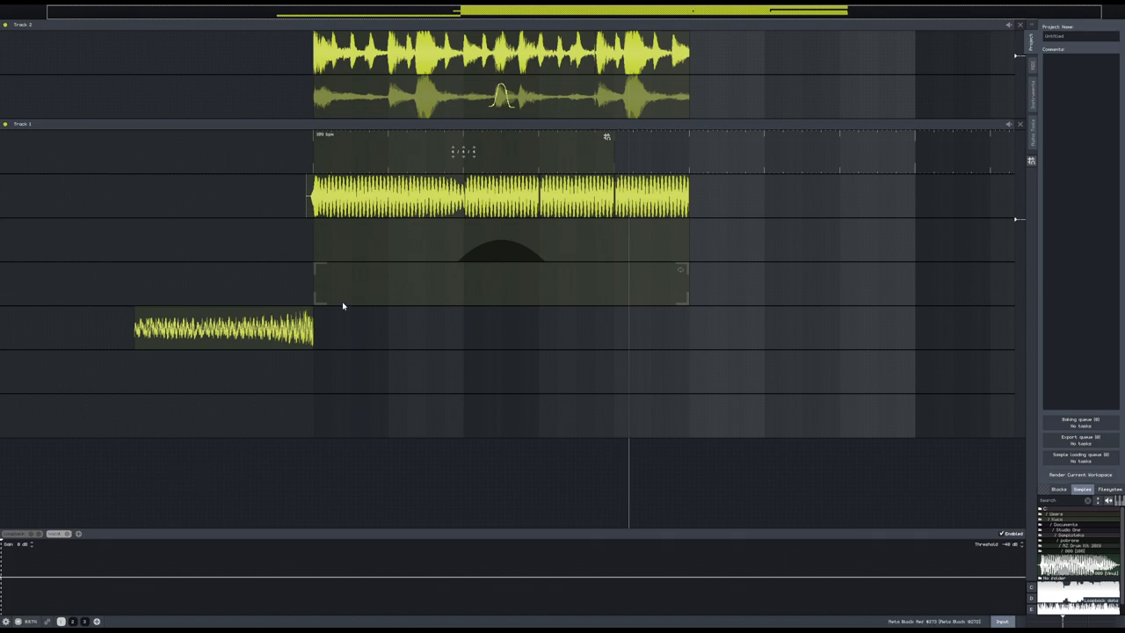
# - Play both tracks from the loop while the vocal input buffer records
pyautogui.press('space')
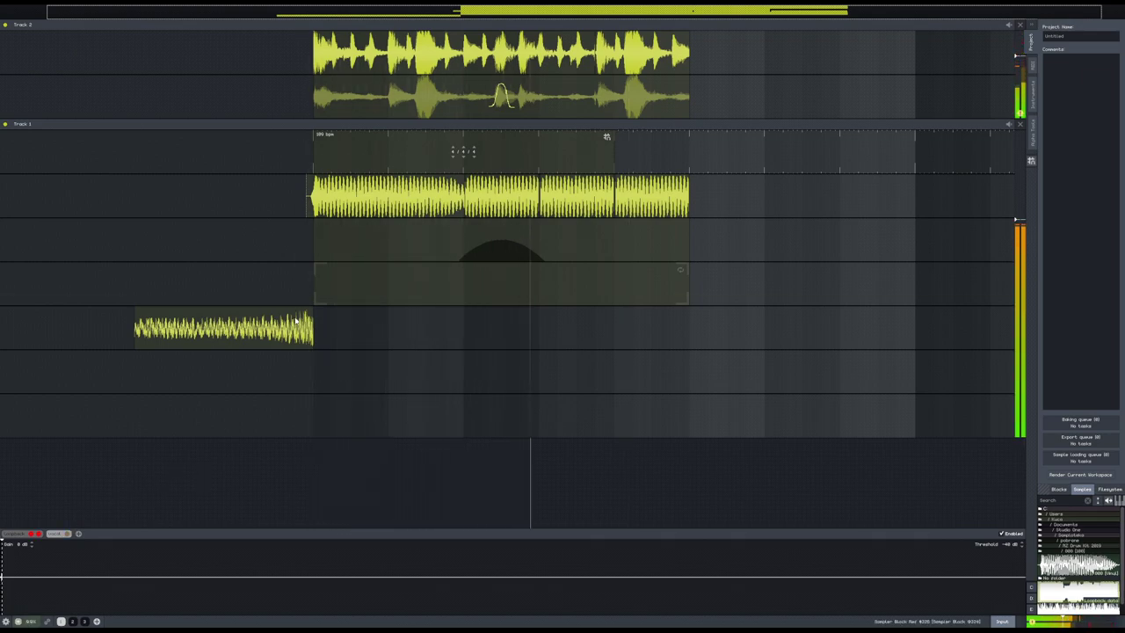
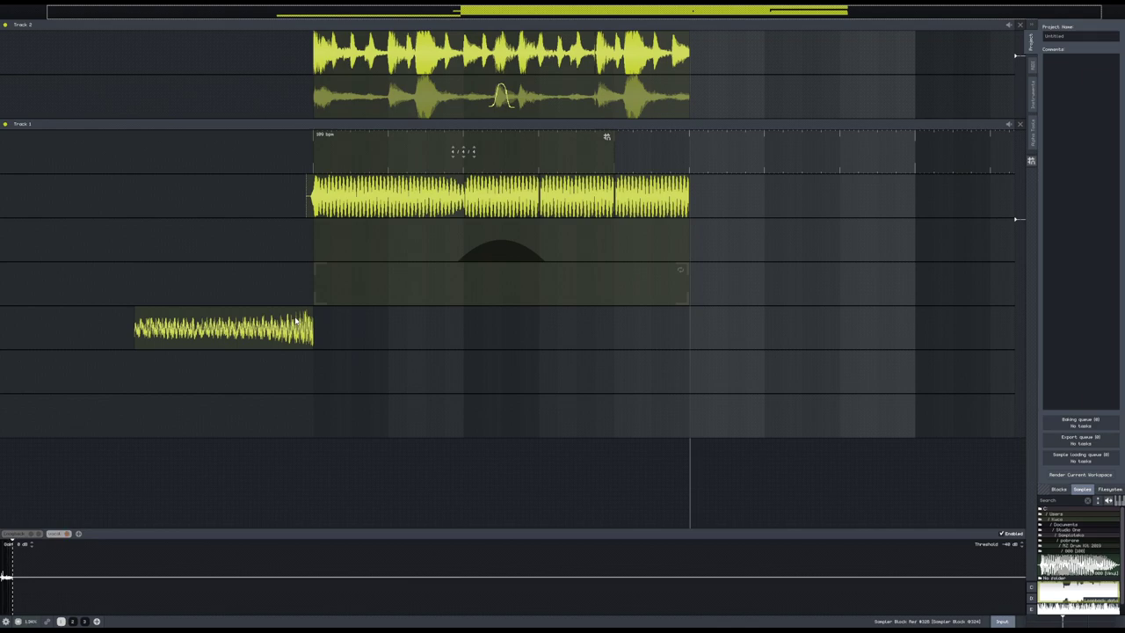
pyautogui.press('space')
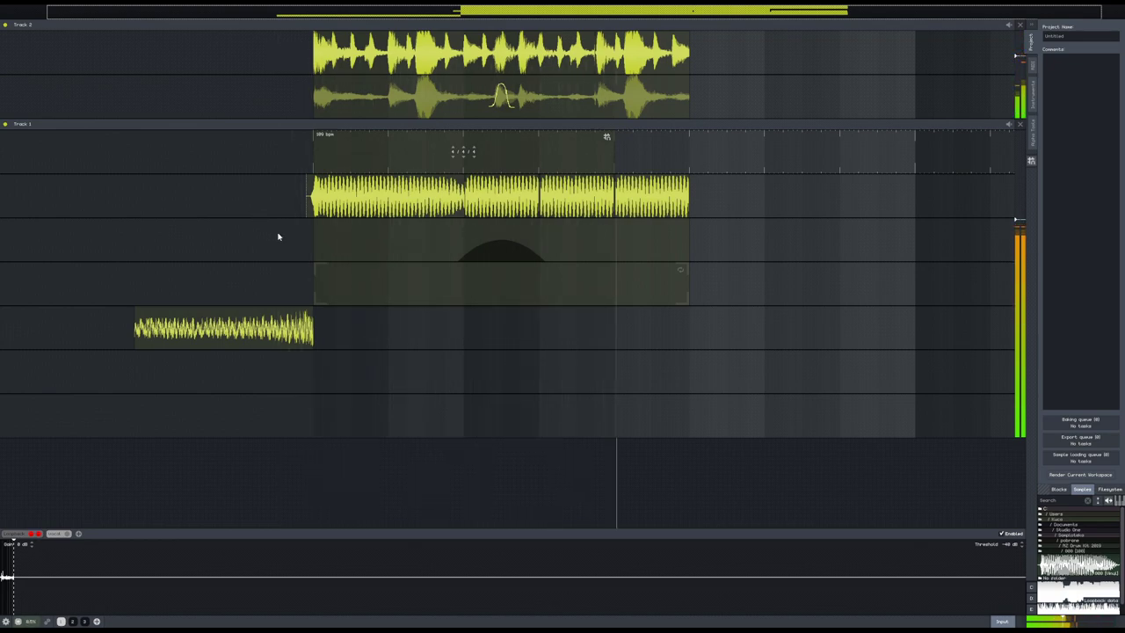
# - Shorten Track 1's tempo guide to half its length so that it ends with the first sample block of the loop
pyautogui.moveTo(701, 211); pyautogui.dragTo(520, 201)
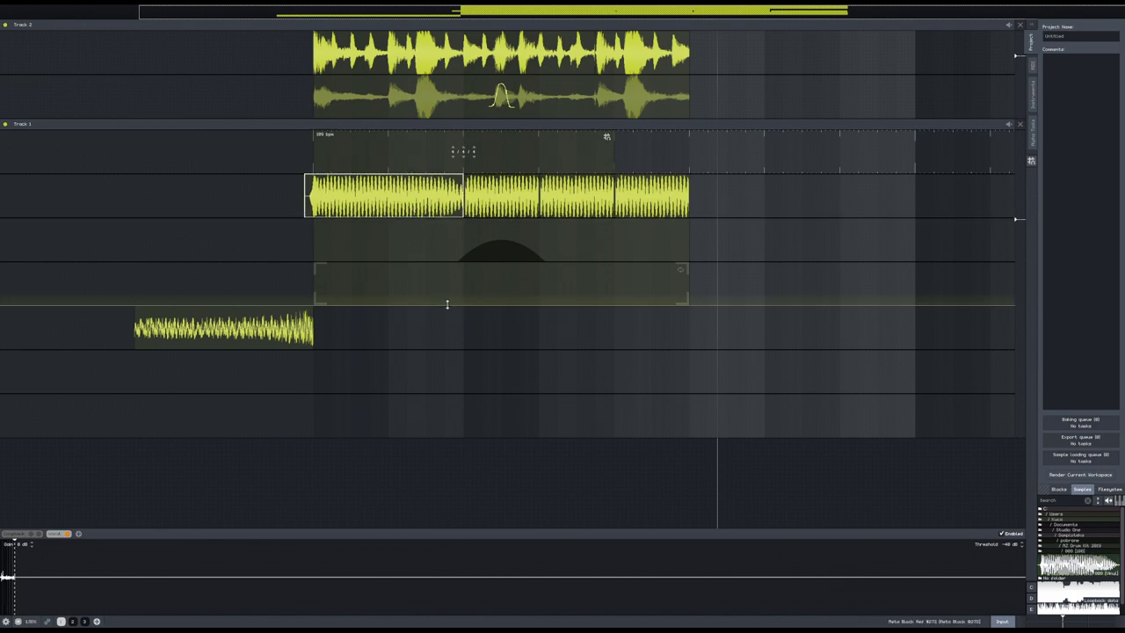
pyautogui.click(670, 287)
pyautogui.scroll(-1, 479, 150)
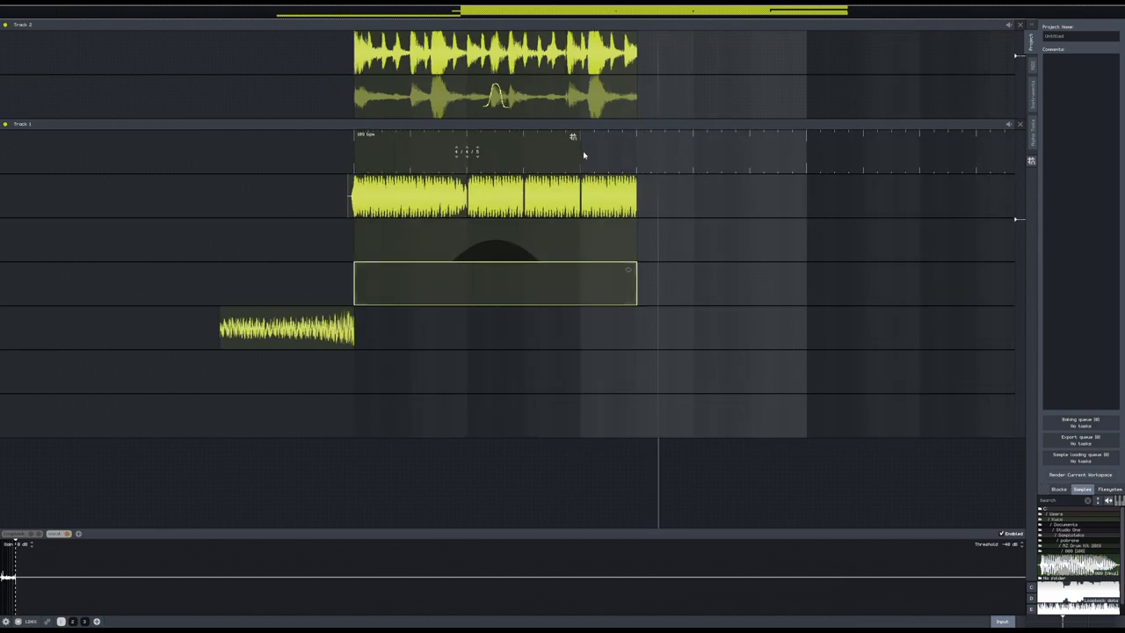
pyautogui.moveTo(581, 152); pyautogui.dragTo(462, 151)
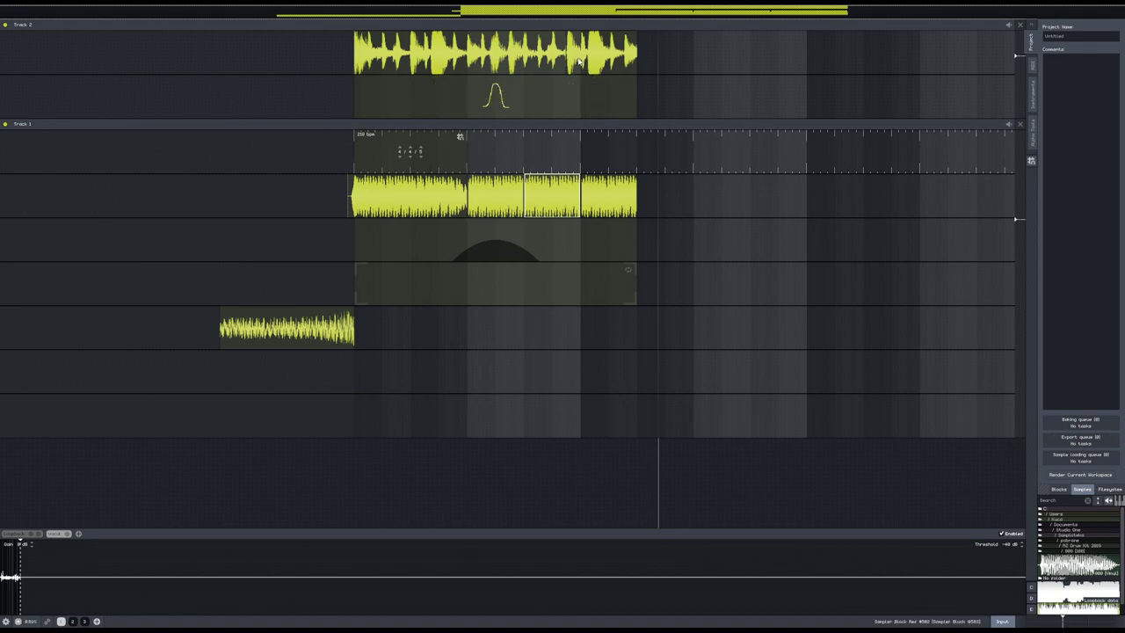
# - Fine-tune the sample offset of the second loopback block on Track 2 by a small amount
pyautogui.scroll(5, 589, 66)
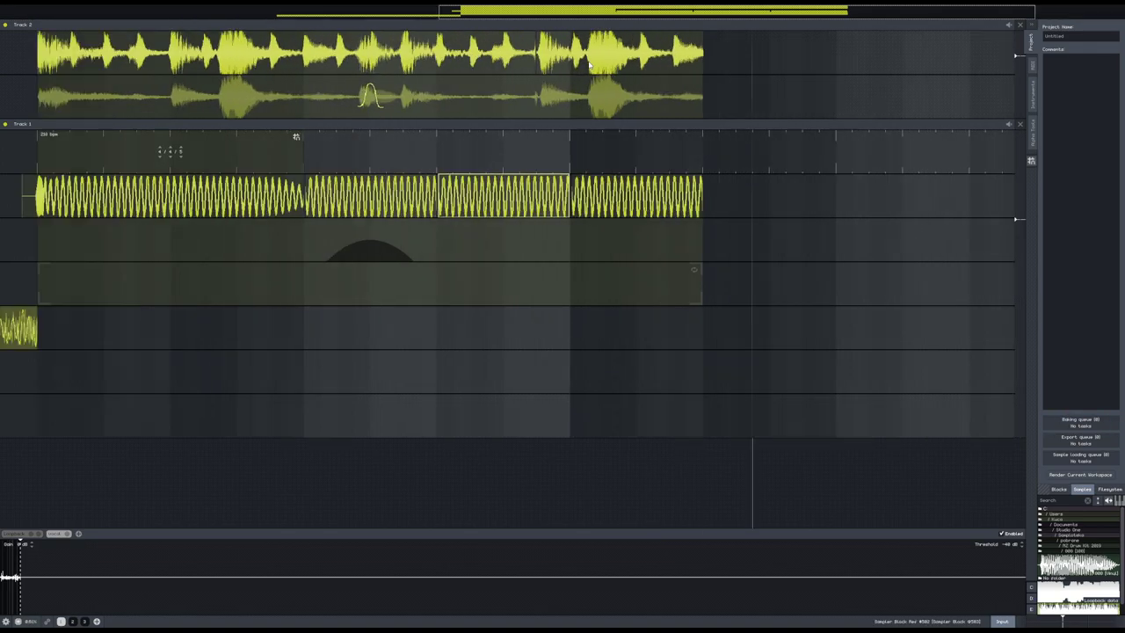
pyautogui.click(588, 66)
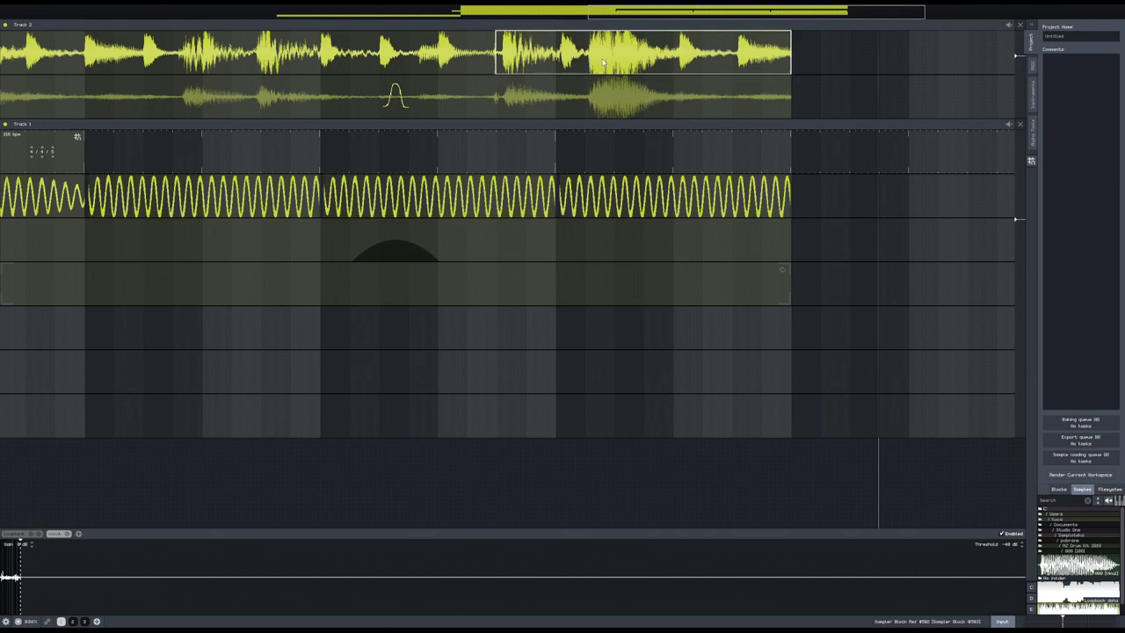
pyautogui.moveTo(626, 65); pyautogui.dragTo(620, 64)
pyautogui.scroll(-4, 460, 118)
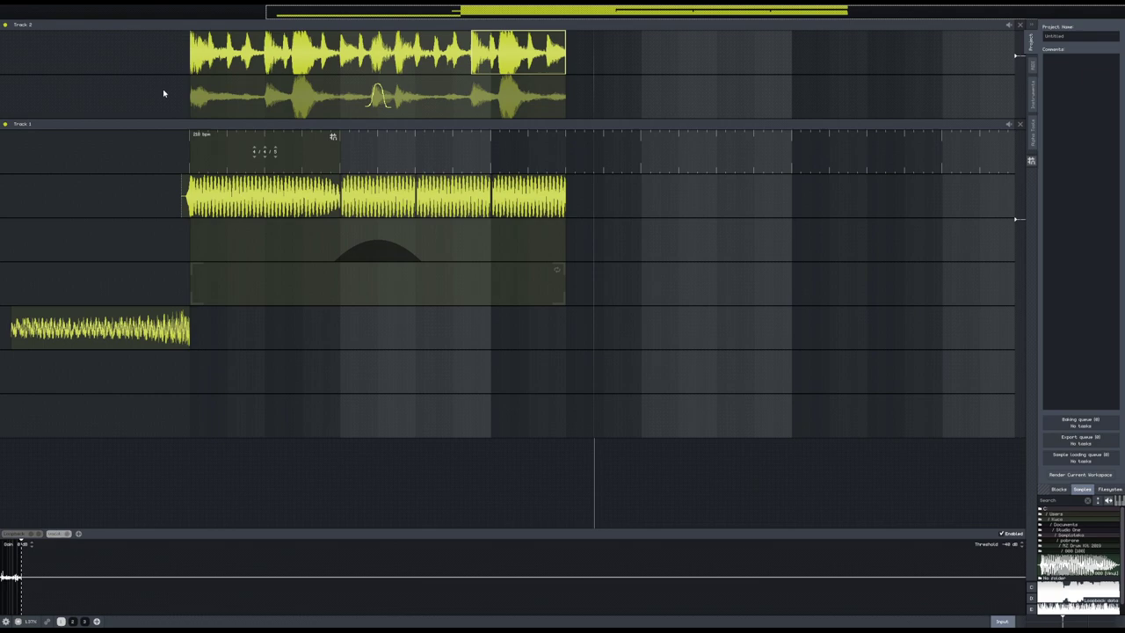
# - Delete the three shorter sample blocks after the first one on Track 1, undoing the accidental deletion of the manipulator block
pyautogui.press('space')
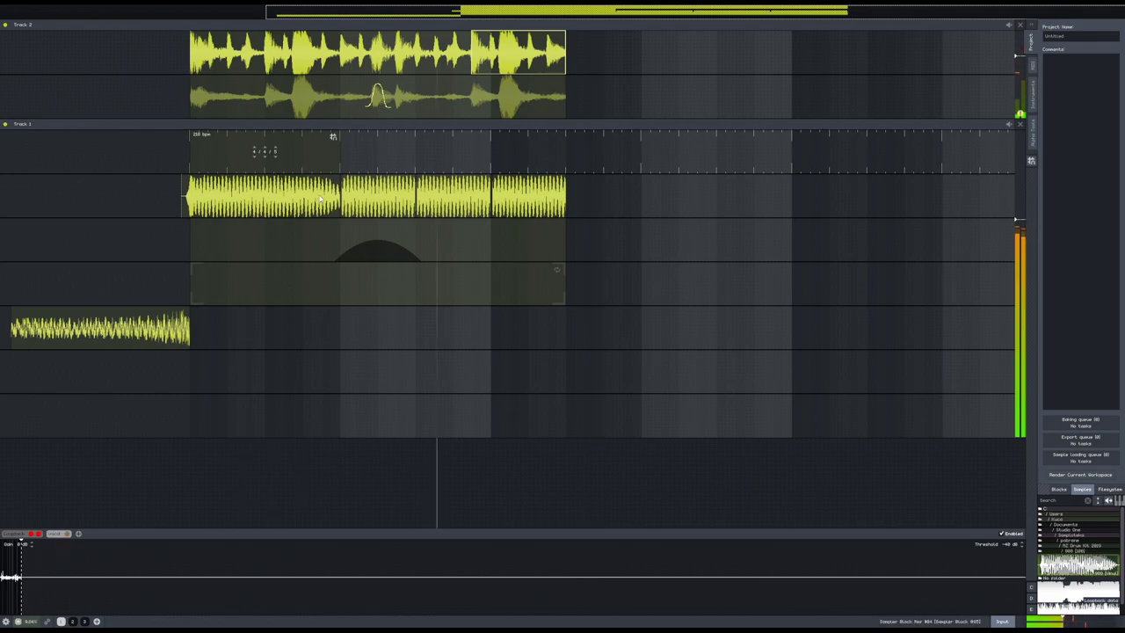
pyautogui.scroll(3, 361, 309)
pyautogui.scroll(-2, 351, 315)
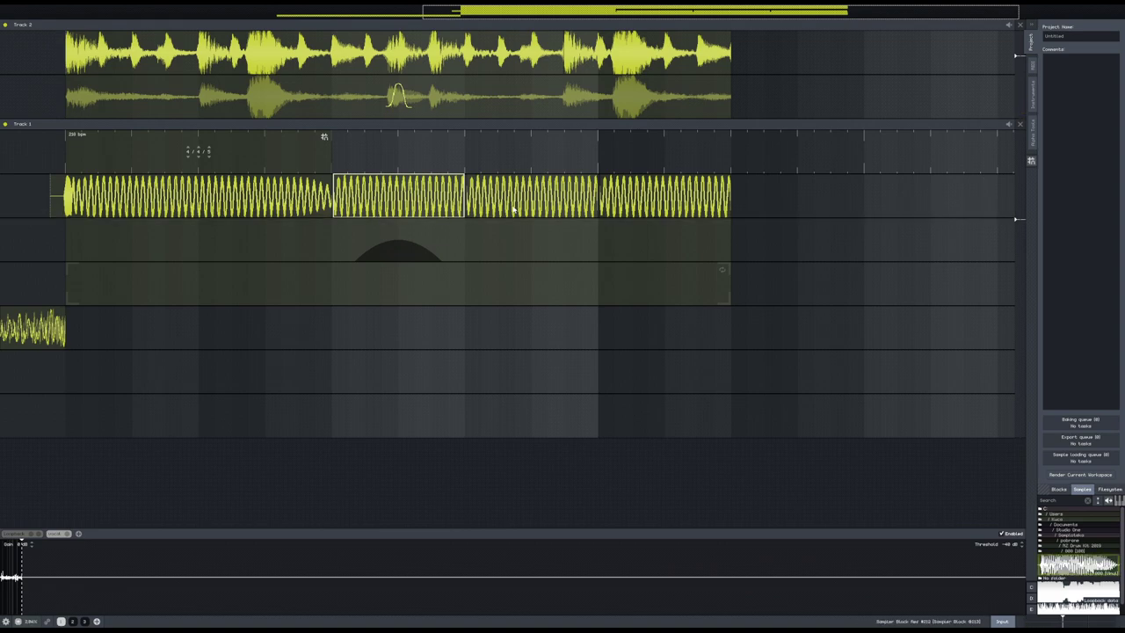
pyautogui.press('Delete')
pyautogui.press('Delete')
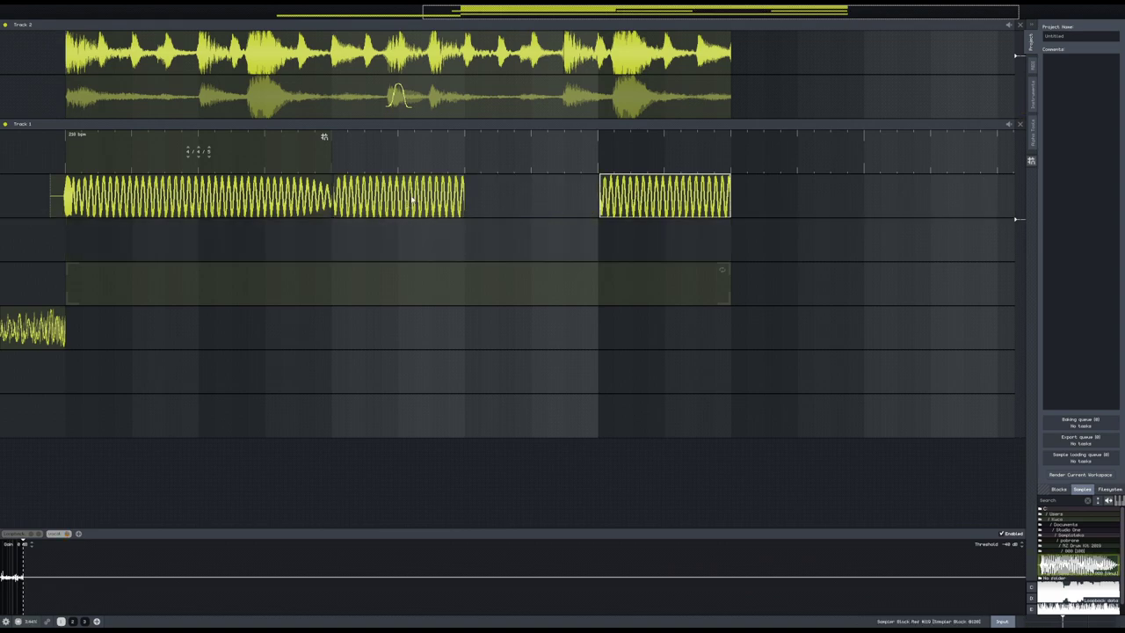
pyautogui.hotkey('ctrl', 'z')
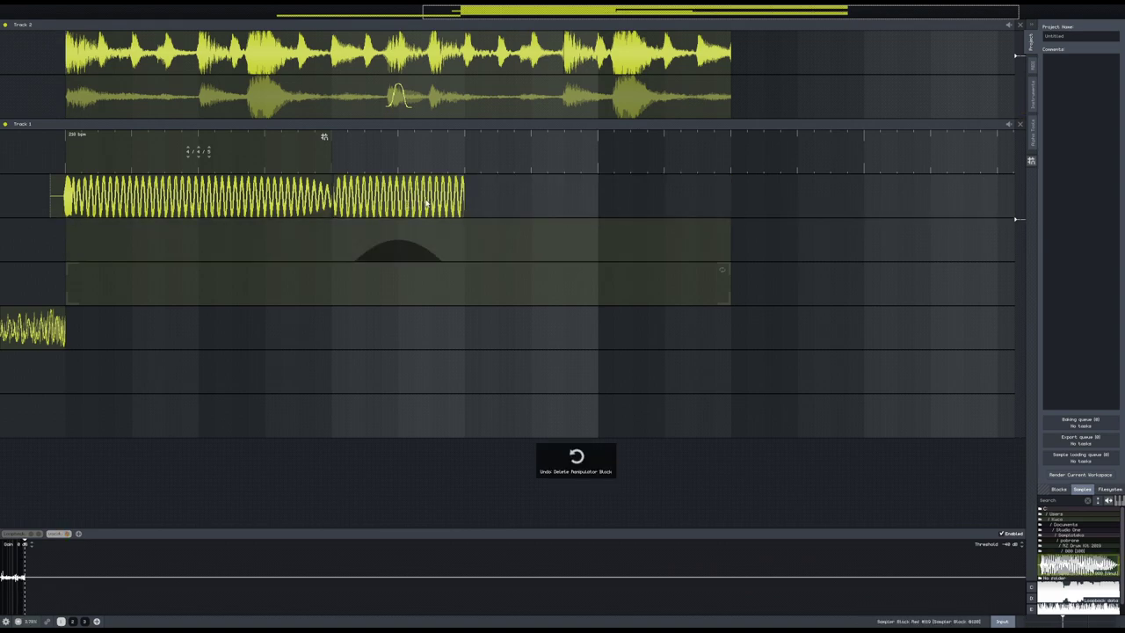
pyautogui.press('Delete')
# - Stretch the remaining sample block on Track 1 to the end of the loop while the loop plays
pyautogui.press('space')
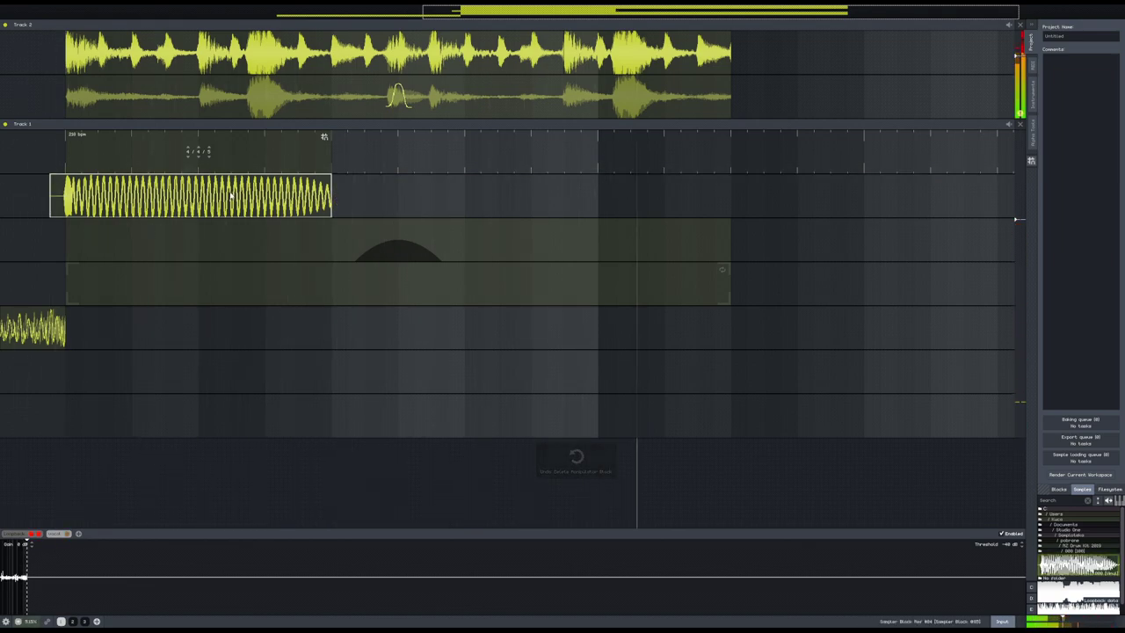
pyautogui.moveTo(334, 196); pyautogui.dragTo(729, 193)
pyautogui.moveTo(296, 196); pyautogui.dragTo(724, 195)
pyautogui.press('space')
pyautogui.rightClick(366, 208)
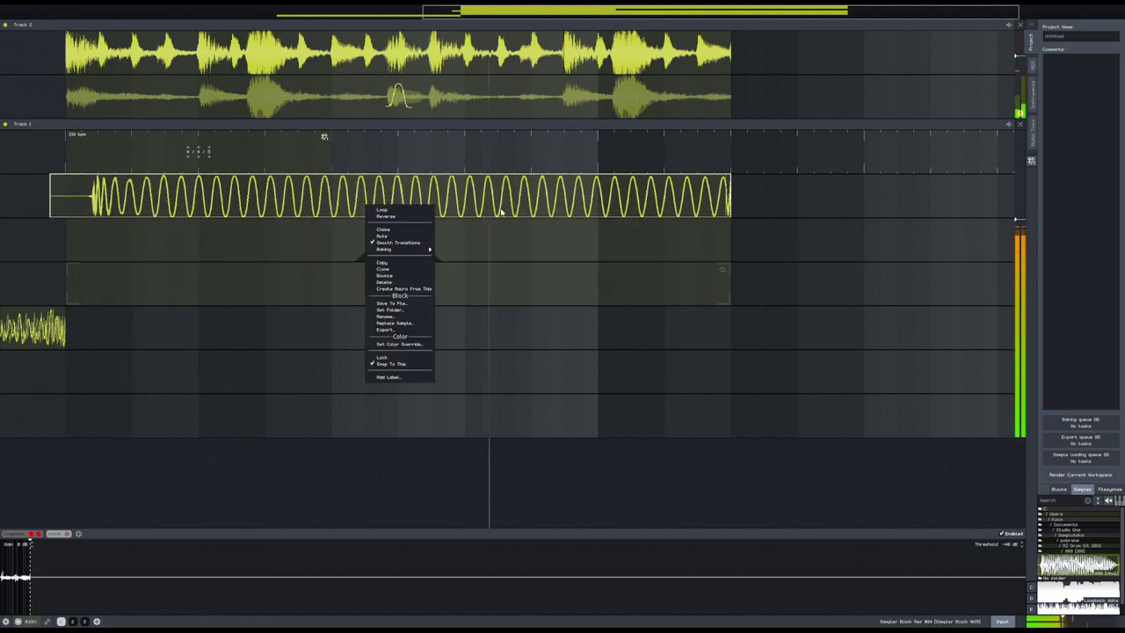
# - Expand the stretched sample block for editing and shift it slightly earlier while listening to the loop
pyautogui.click(720, 178)
pyautogui.click(724, 195)
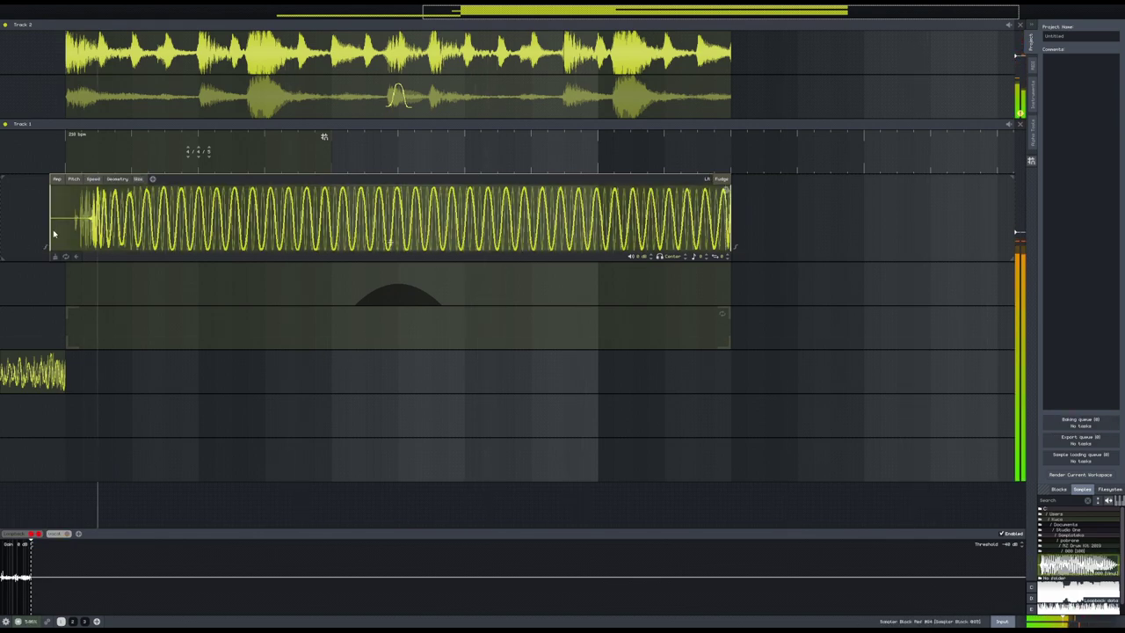
pyautogui.moveTo(198, 237); pyautogui.dragTo(83, 258)
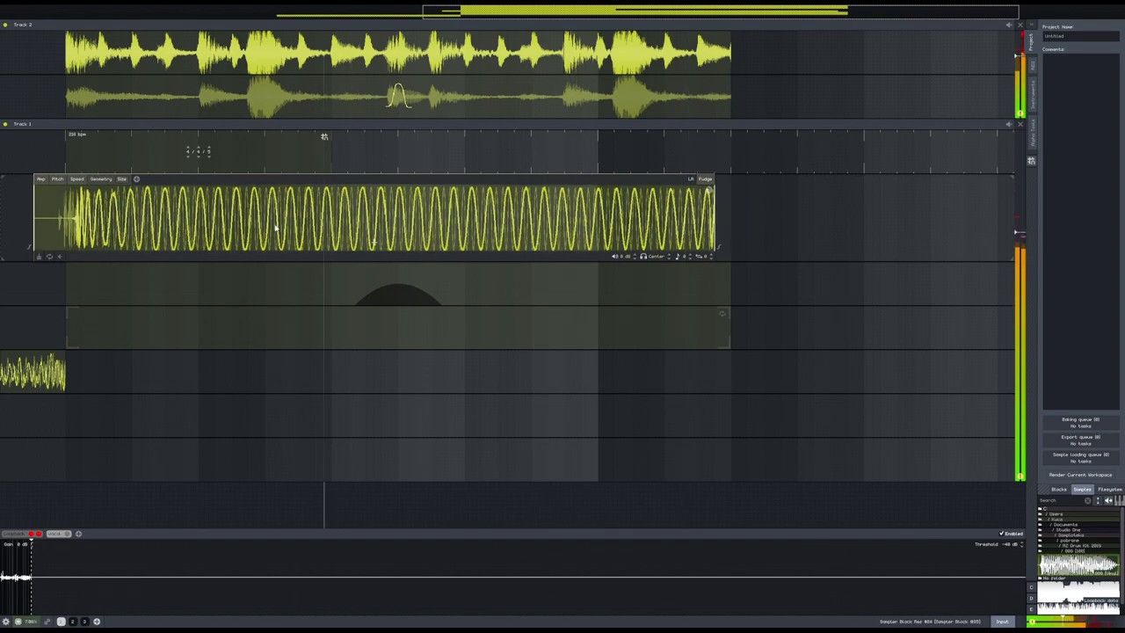
pyautogui.scroll(-2, 410, 270)
pyautogui.scroll(-2, 411, 266)
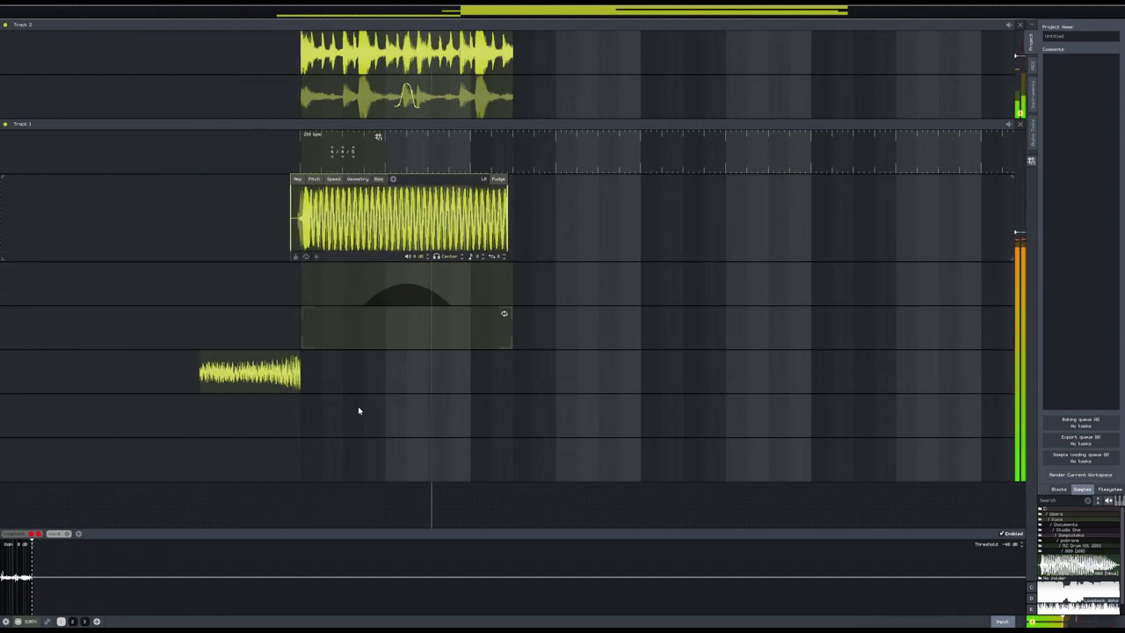
pyautogui.press('space')
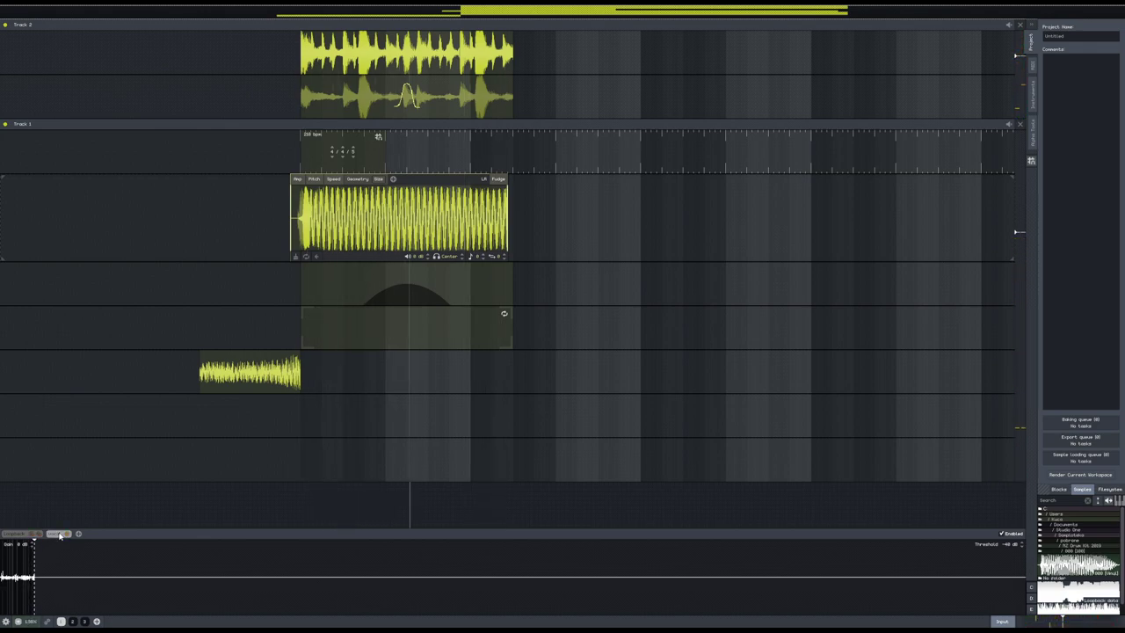
# - Review the vocal input buffer's channel, buffer size and name settings, keeping them as they are
pyautogui.click(69, 536)
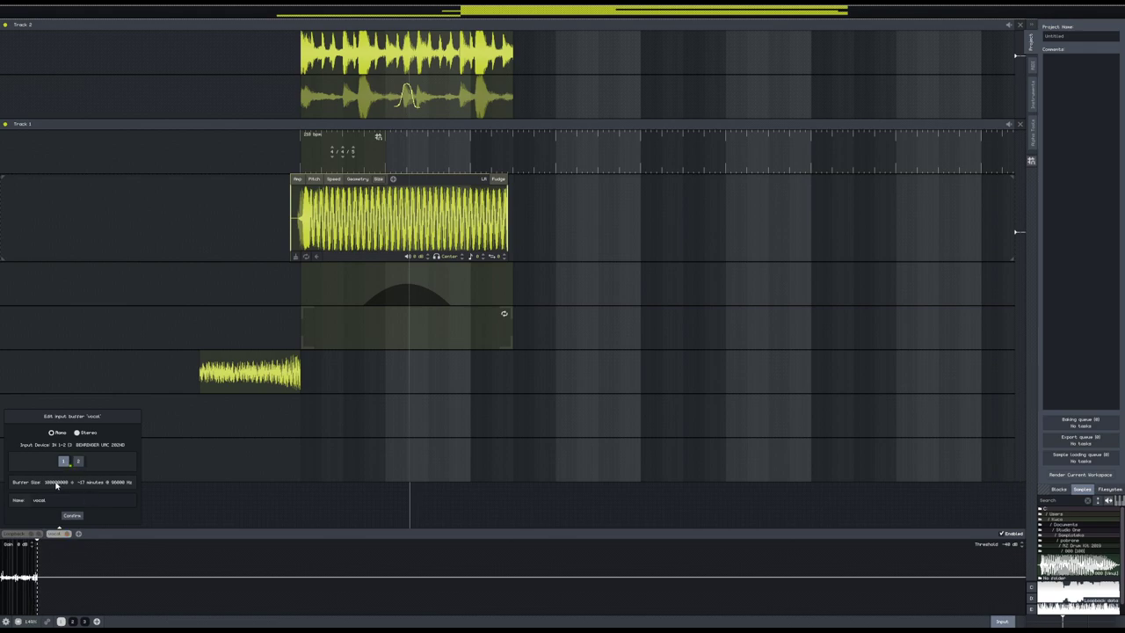
pyautogui.scroll(-5, 56, 485)
pyautogui.scroll(-1, 76, 485)
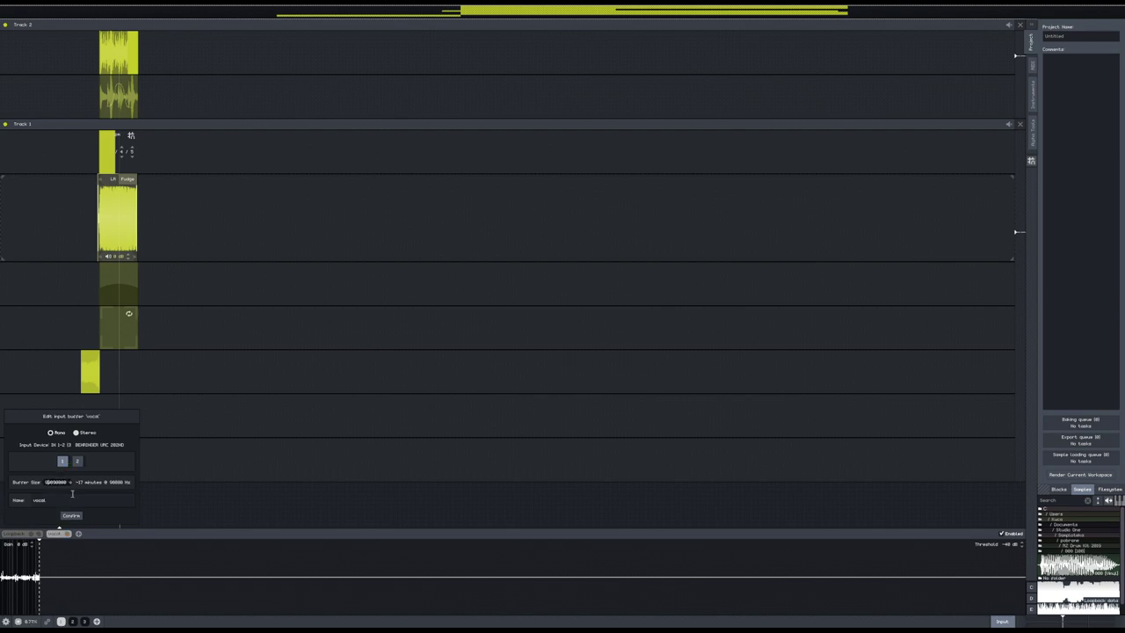
pyautogui.click(73, 517)
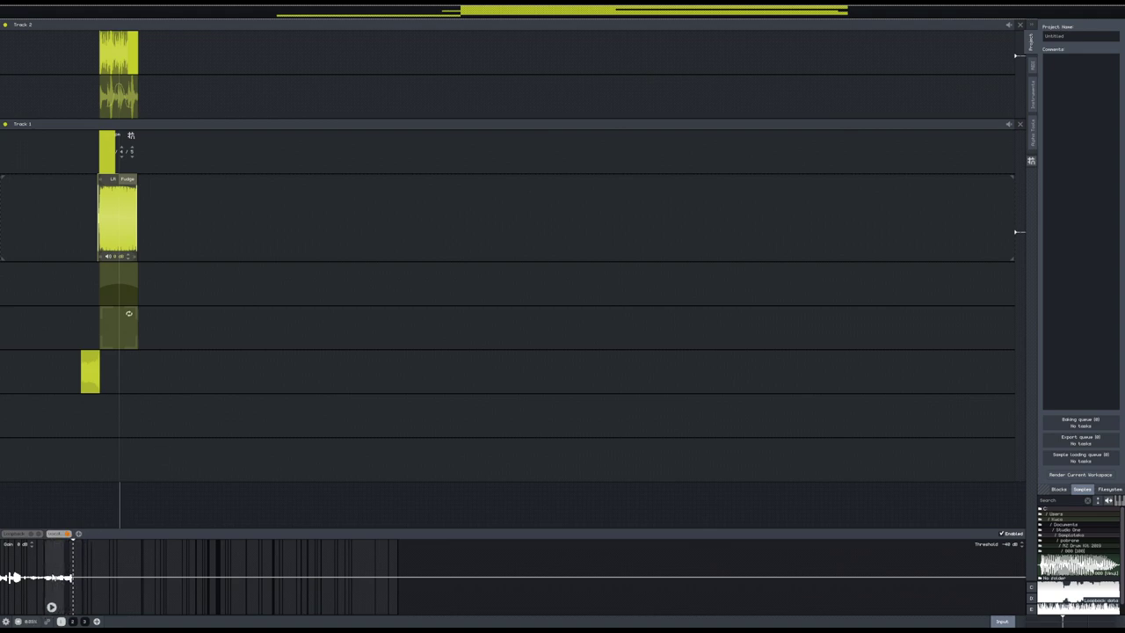
# - Place the recorded vocal segment at the loop start on the empty lane below Track 1's earlier recording and play it with the loop
pyautogui.moveTo(51, 606); pyautogui.dragTo(97, 481)
pyautogui.press('space')
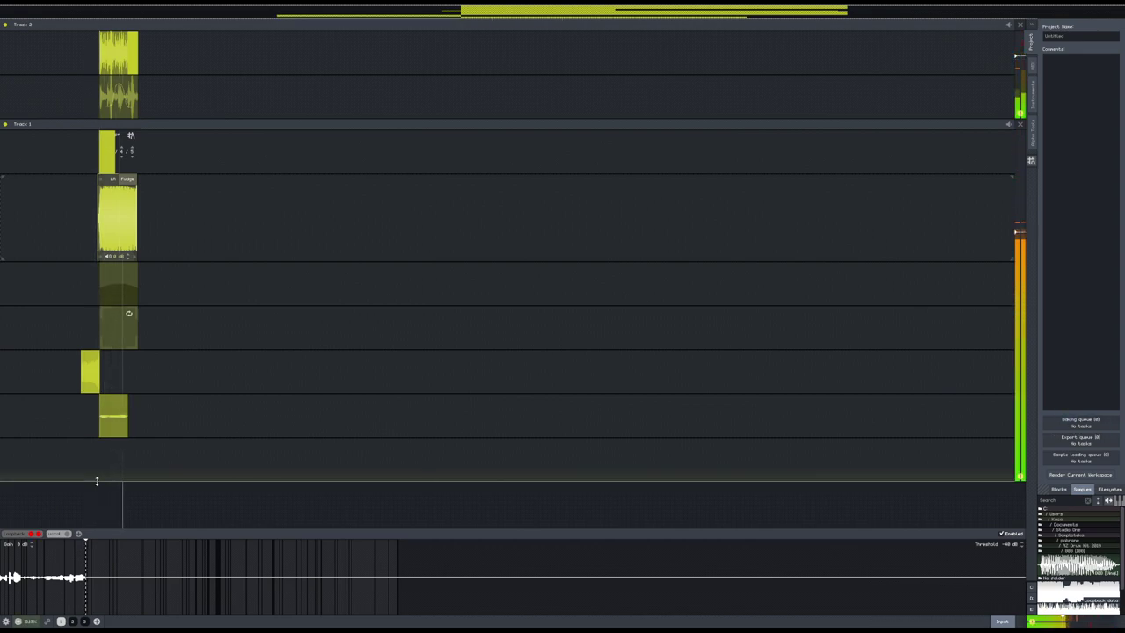
pyautogui.press('space')
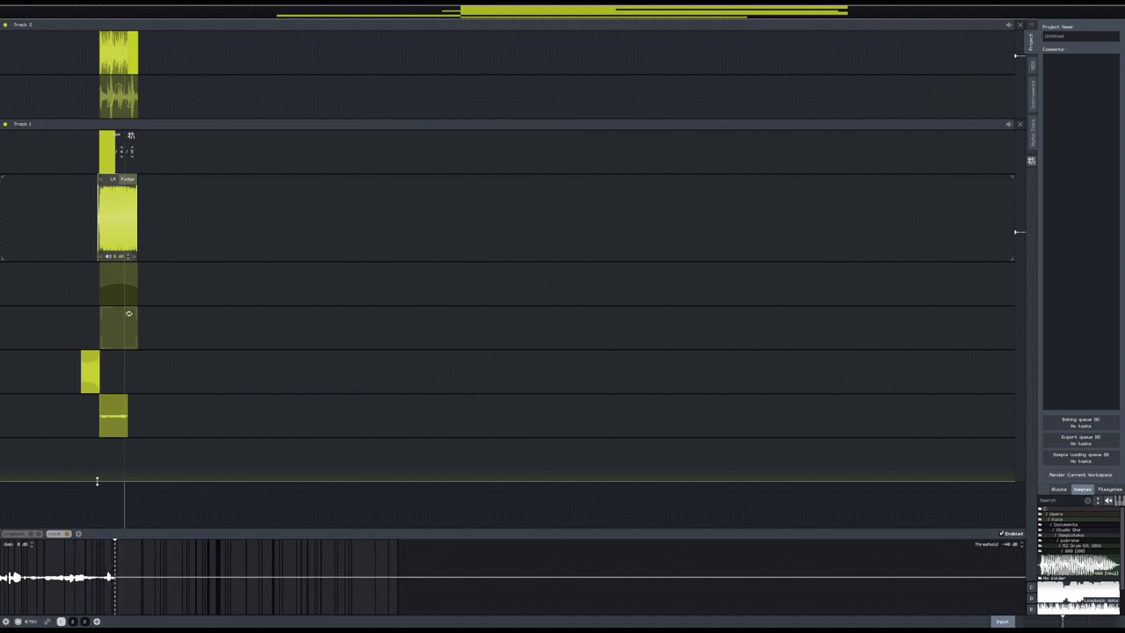
pyautogui.scroll(3, 91, 383)
pyautogui.scroll(1, 105, 383)
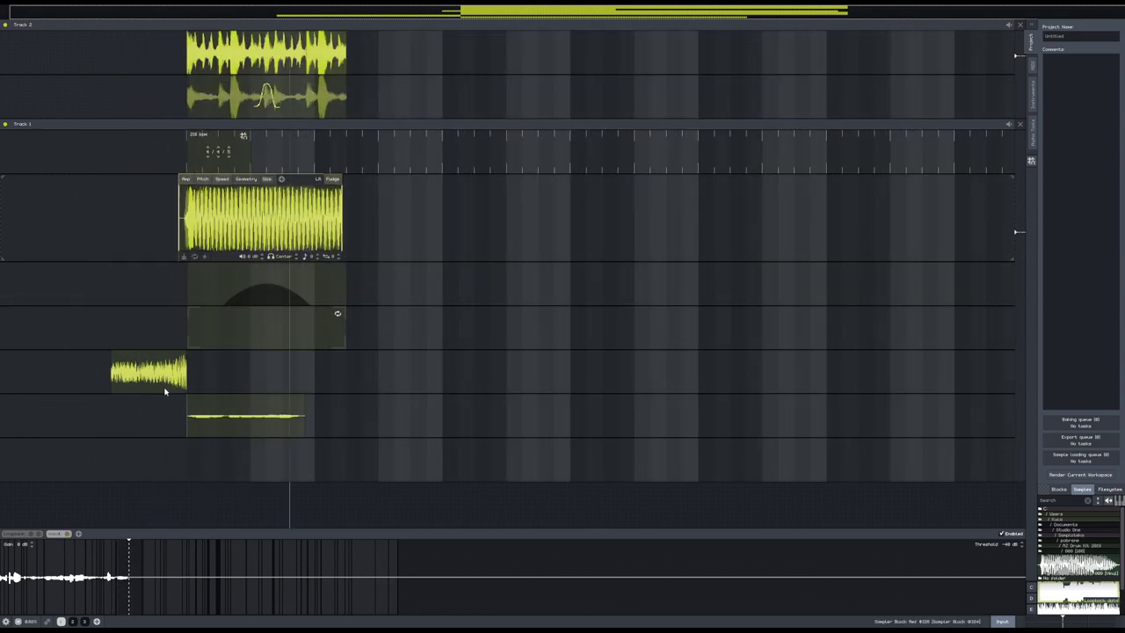
# - Play the loop repeatedly while the vocal input buffer records a new take
pyautogui.press('space')
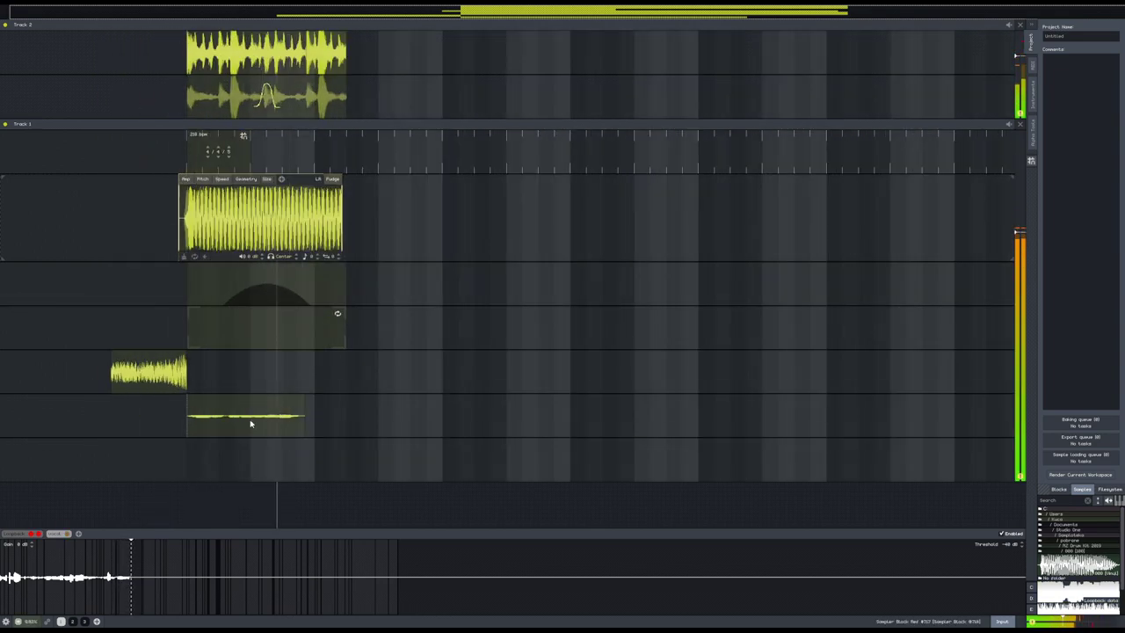
pyautogui.press('space')
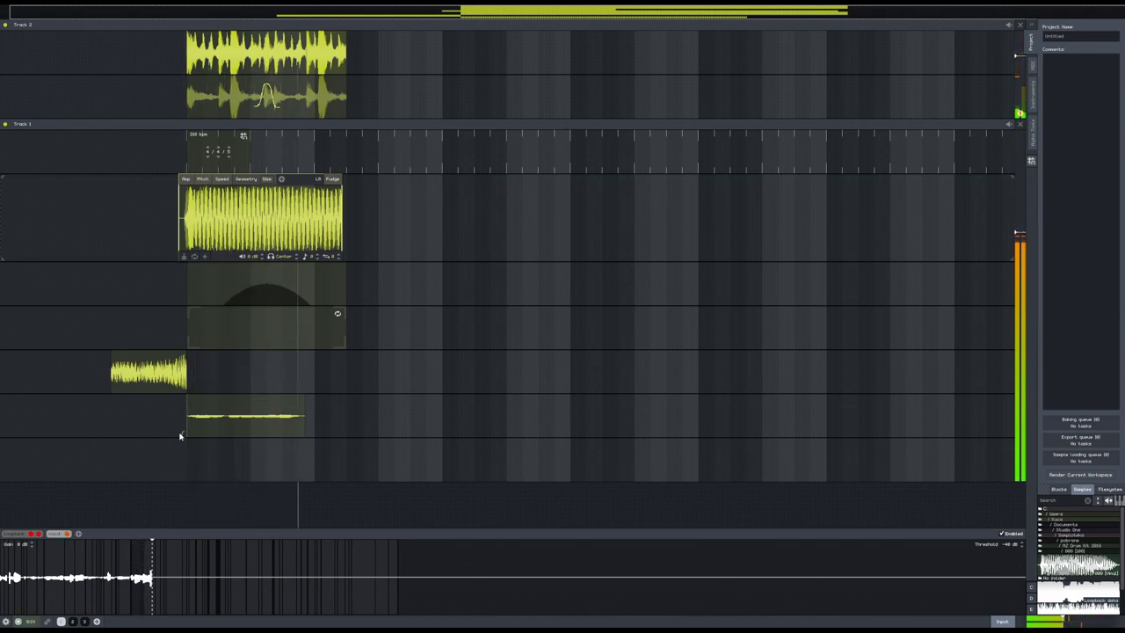
pyautogui.press('space')
pyautogui.press('space')
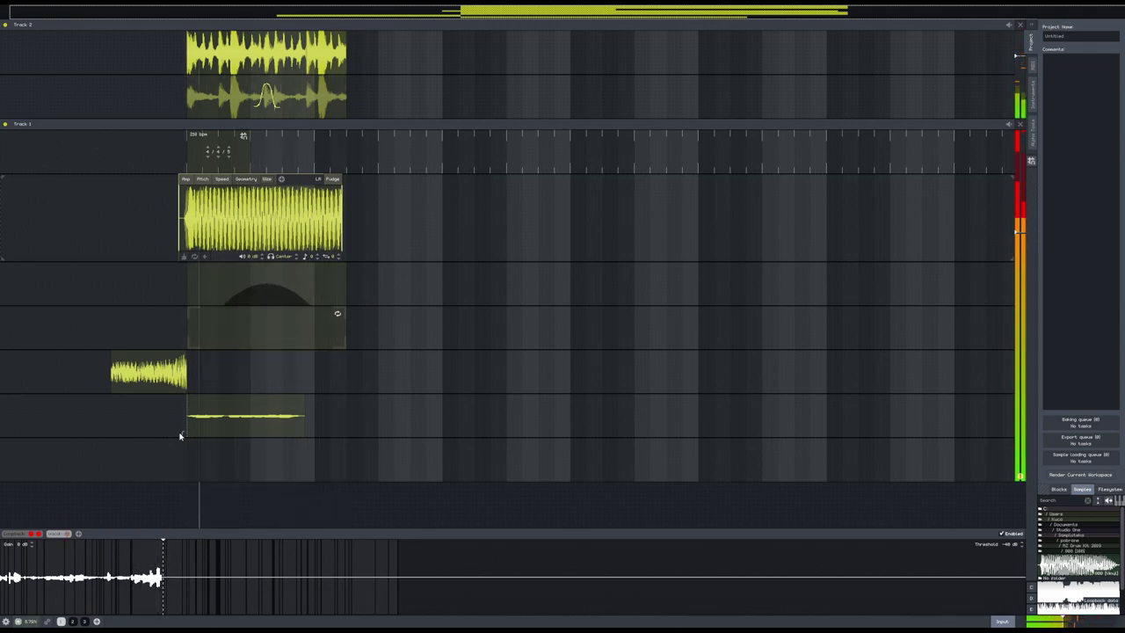
pyautogui.press('space')
pyautogui.click(267, 108)
pyautogui.click(253, 215)
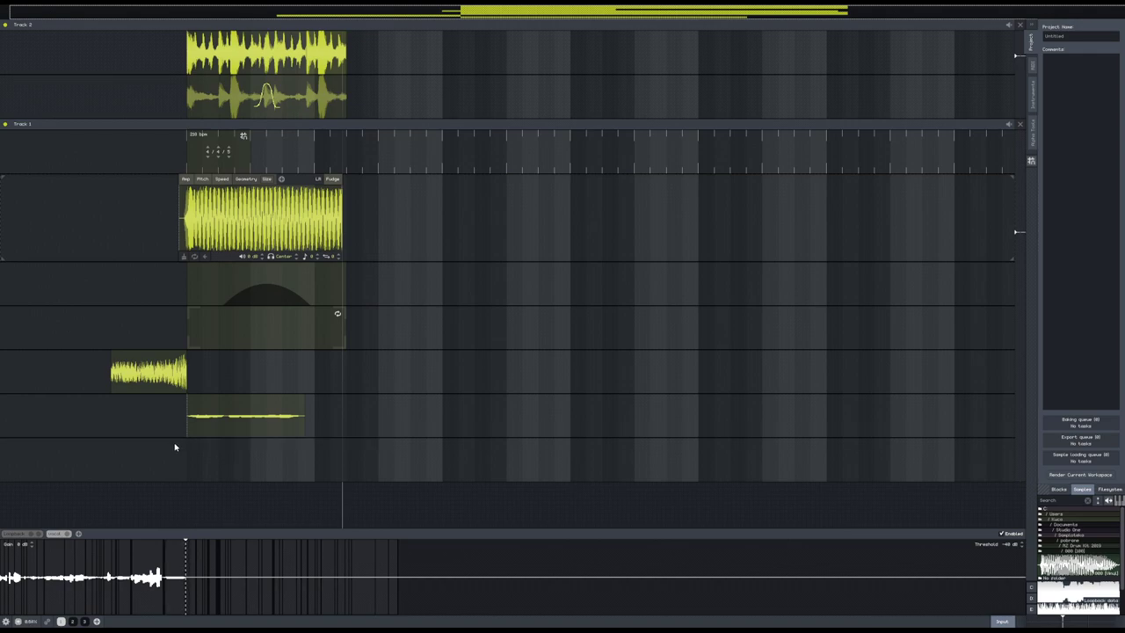
pyautogui.press('space')
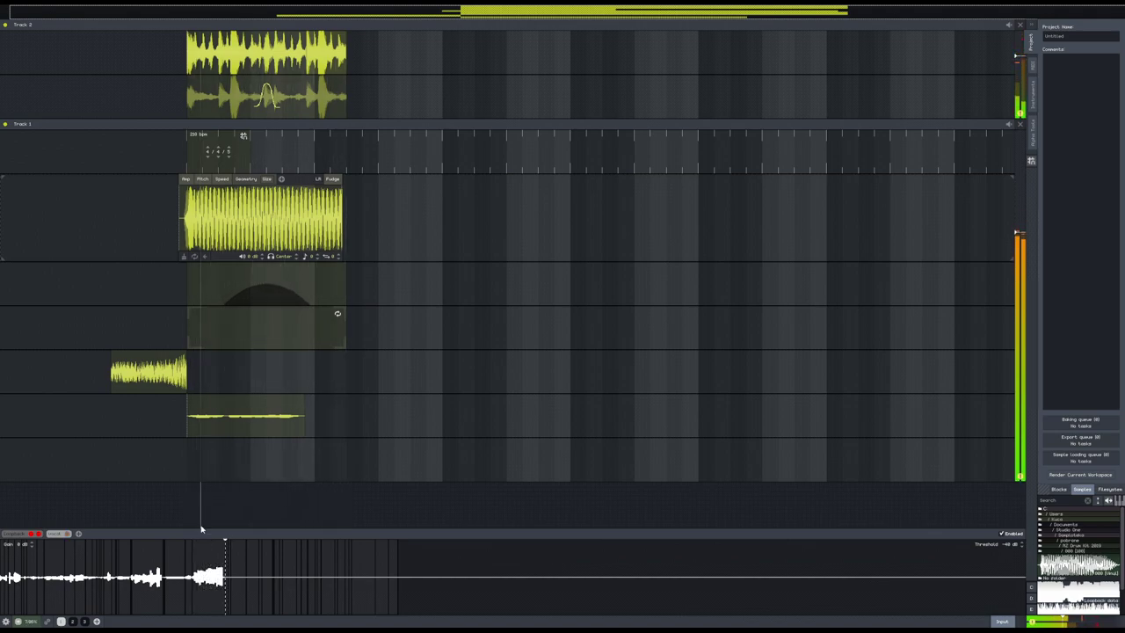
# - Place the new vocal take on Track 1's lowest lane, adjust its ends around the loop start, and delete the earlier vocal block
pyautogui.moveTo(215, 598); pyautogui.dragTo(212, 484)
pyautogui.moveTo(221, 469); pyautogui.dragTo(89, 466)
pyautogui.moveTo(279, 459); pyautogui.dragTo(246, 460)
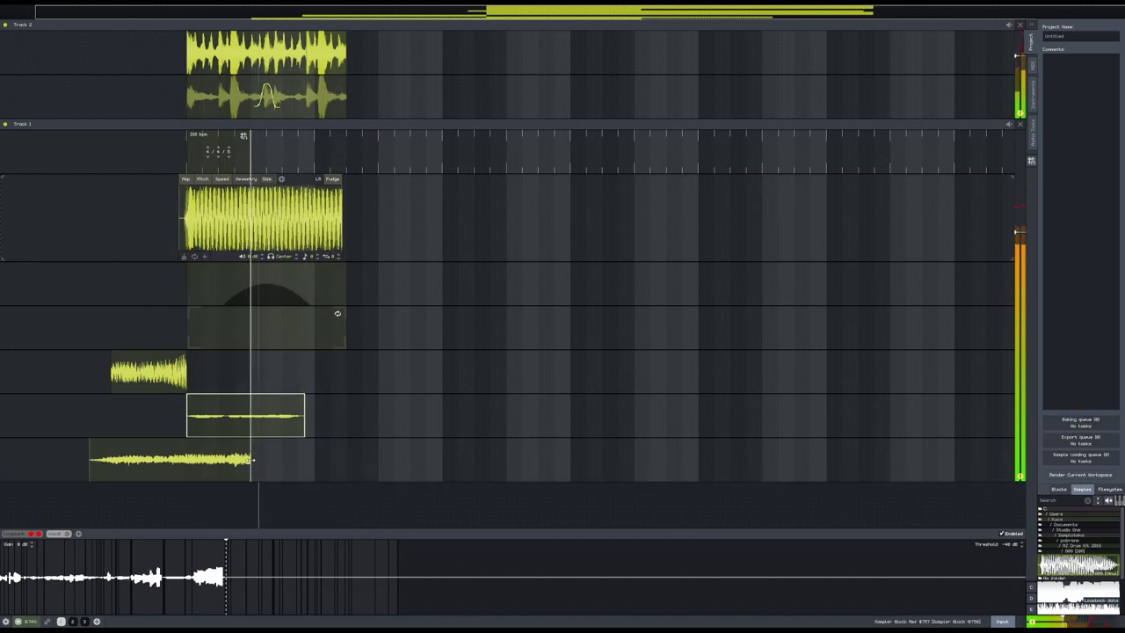
pyautogui.rightClick(283, 431)
pyautogui.press('Escape')
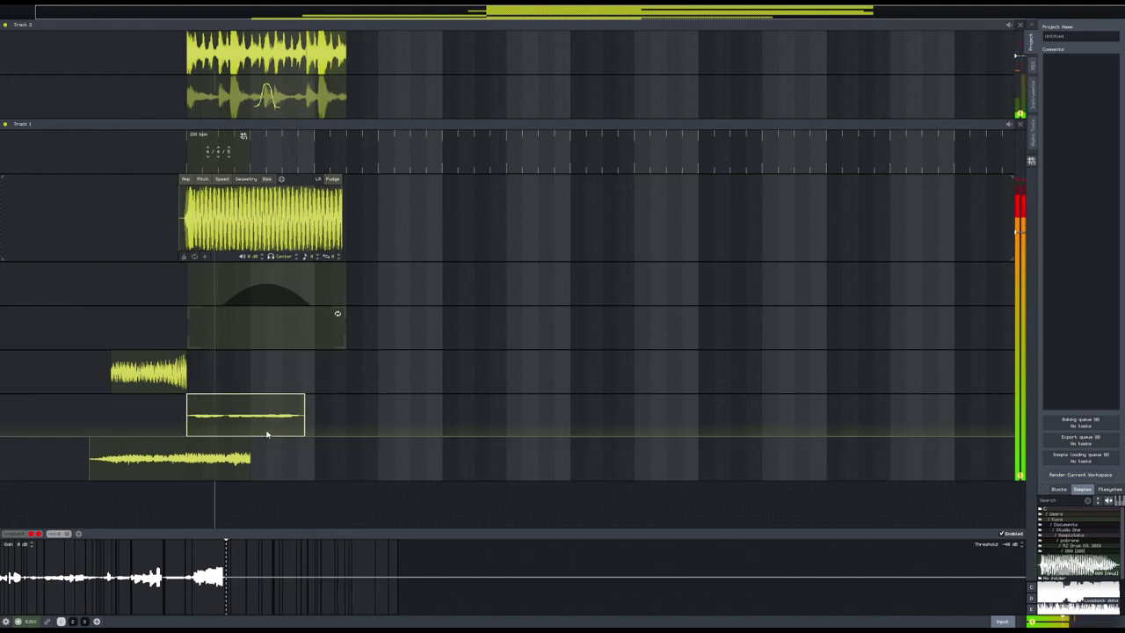
pyautogui.press('Delete')
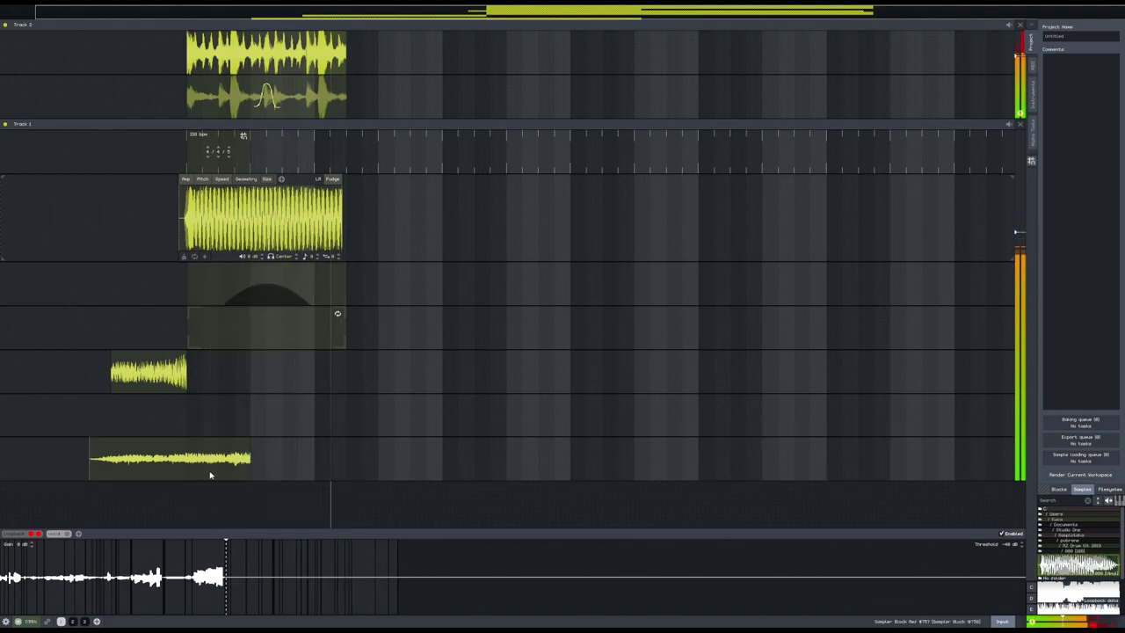
# - Trim the new vocal block to begin at the loop start and add a second vocal block filling the rest of the loop
pyautogui.moveTo(210, 474); pyautogui.dragTo(218, 474)
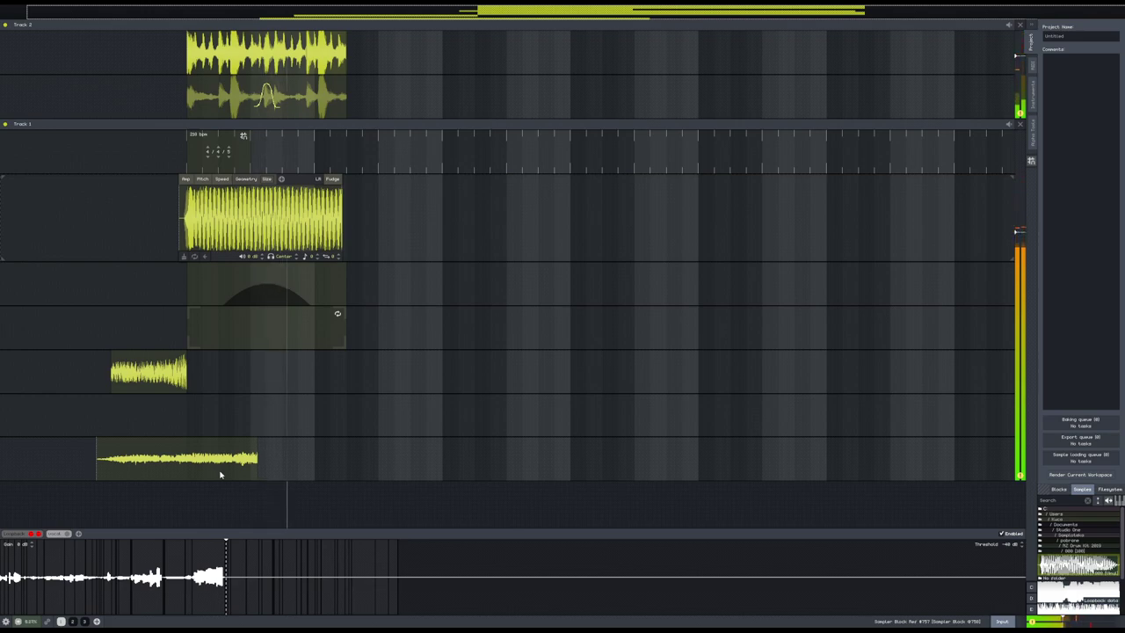
pyautogui.moveTo(97, 472); pyautogui.dragTo(182, 471)
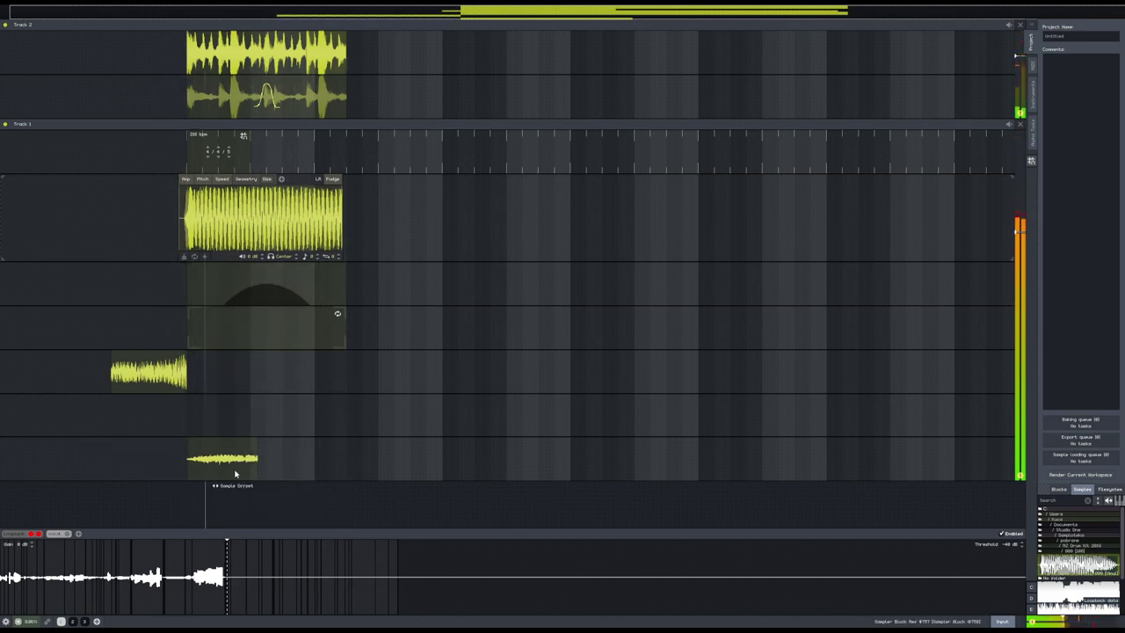
pyautogui.click(217, 473)
pyautogui.moveTo(251, 490)
pyautogui.mouseDown()
pyautogui.moveTo(283, 489)
pyautogui.moveTo(328, 461)
pyautogui.moveTo(337, 505)
pyautogui.moveTo(300, 466)
pyautogui.moveTo(319, 473)
pyautogui.moveTo(258, 471)
pyautogui.mouseUp()
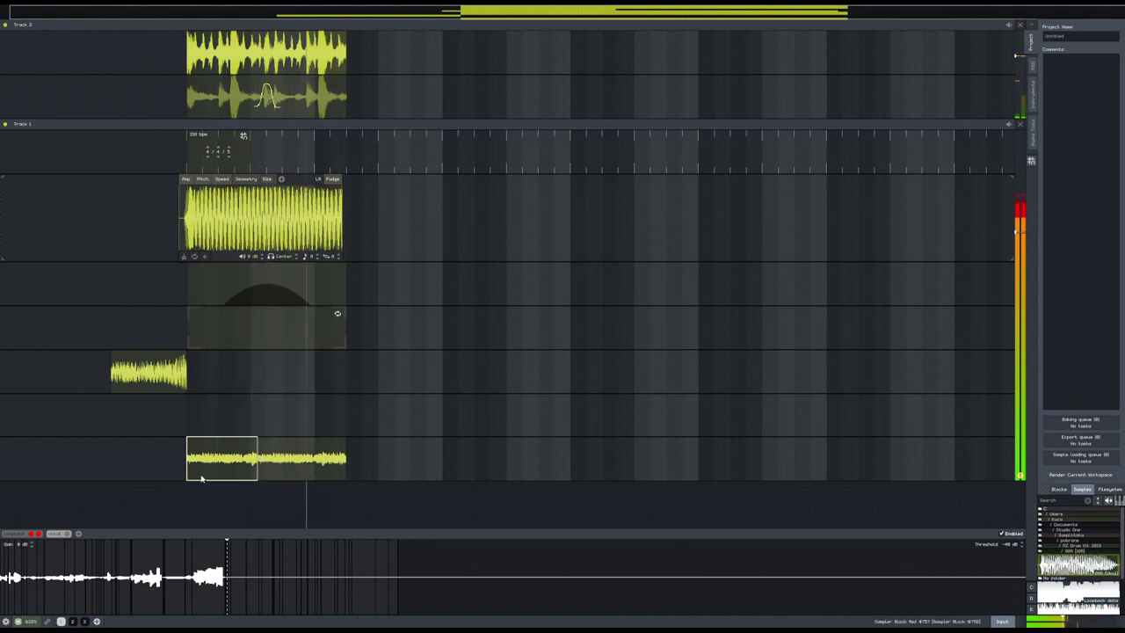
pyautogui.hotkey('ctrl', 's')
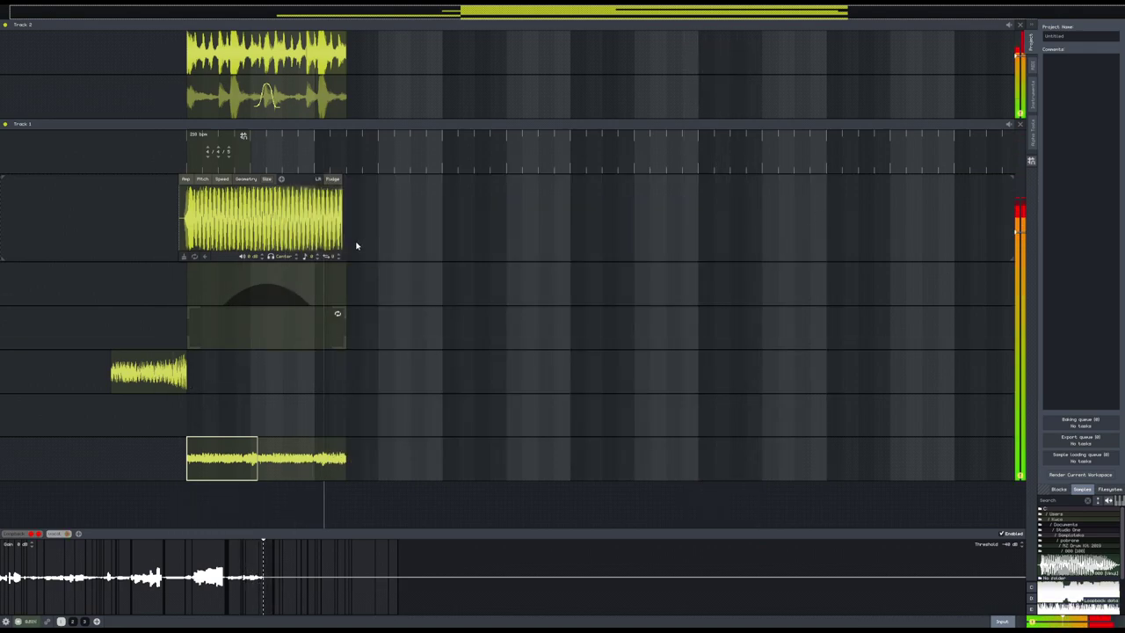
# - Examine a sample's details and browse the project's samples, its blocks and the folders on the C drive
pyautogui.click(1077, 552)
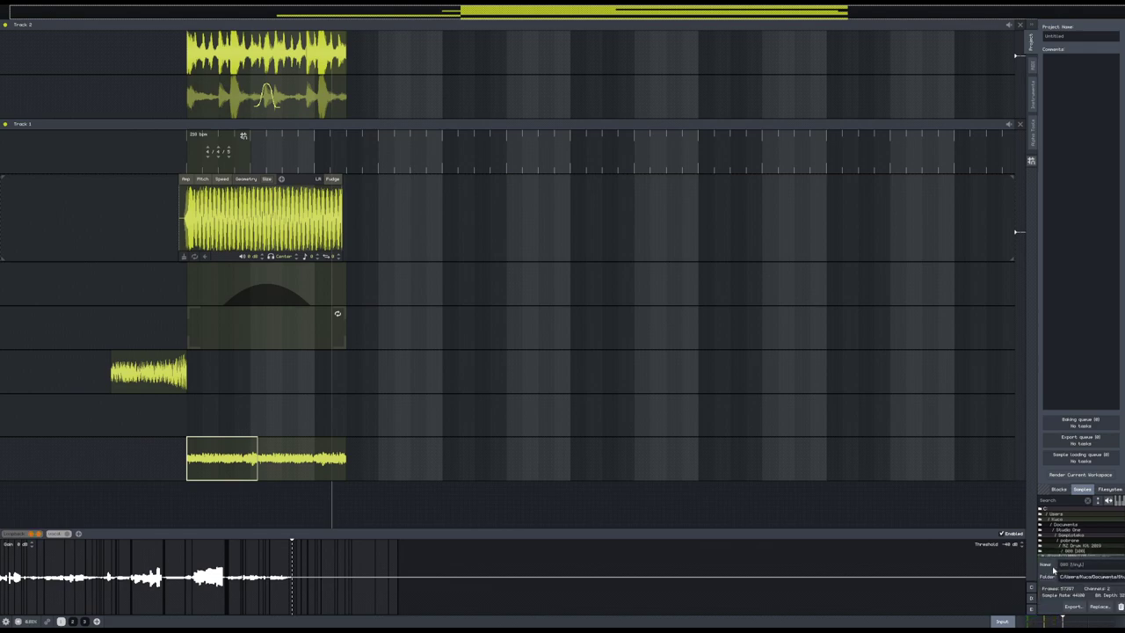
pyautogui.click(1033, 597)
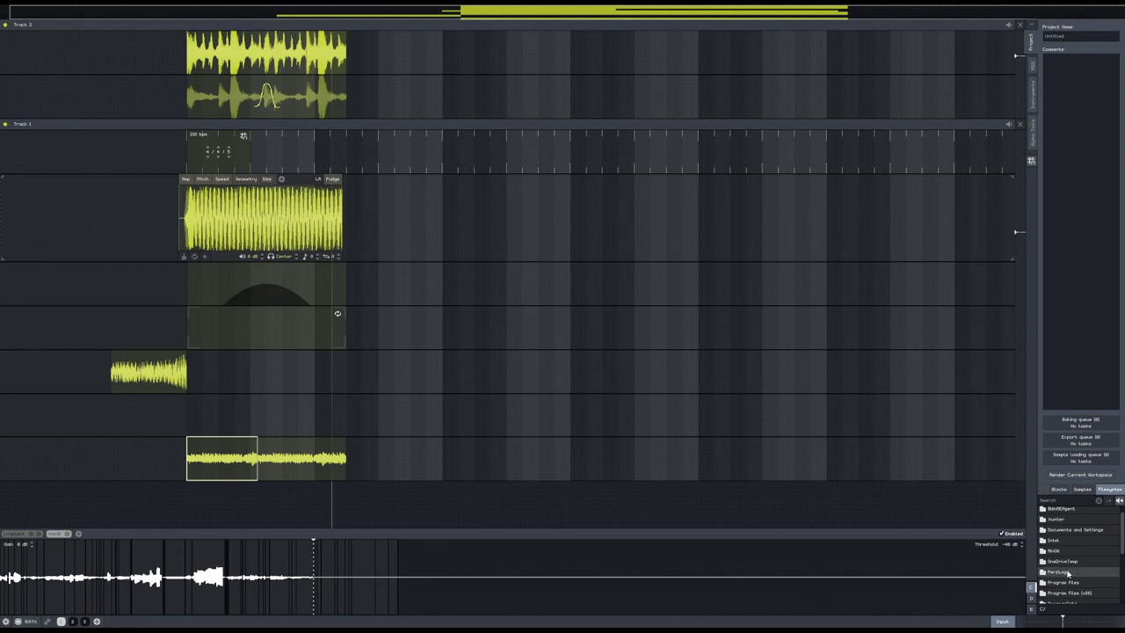
pyautogui.click(1080, 490)
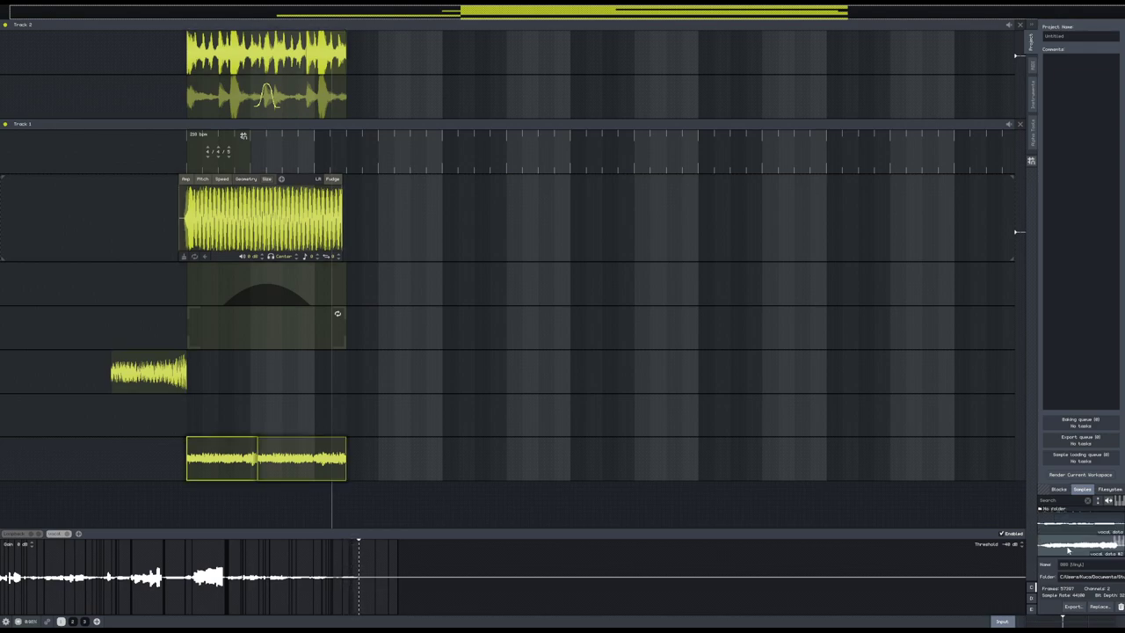
pyautogui.click(1110, 490)
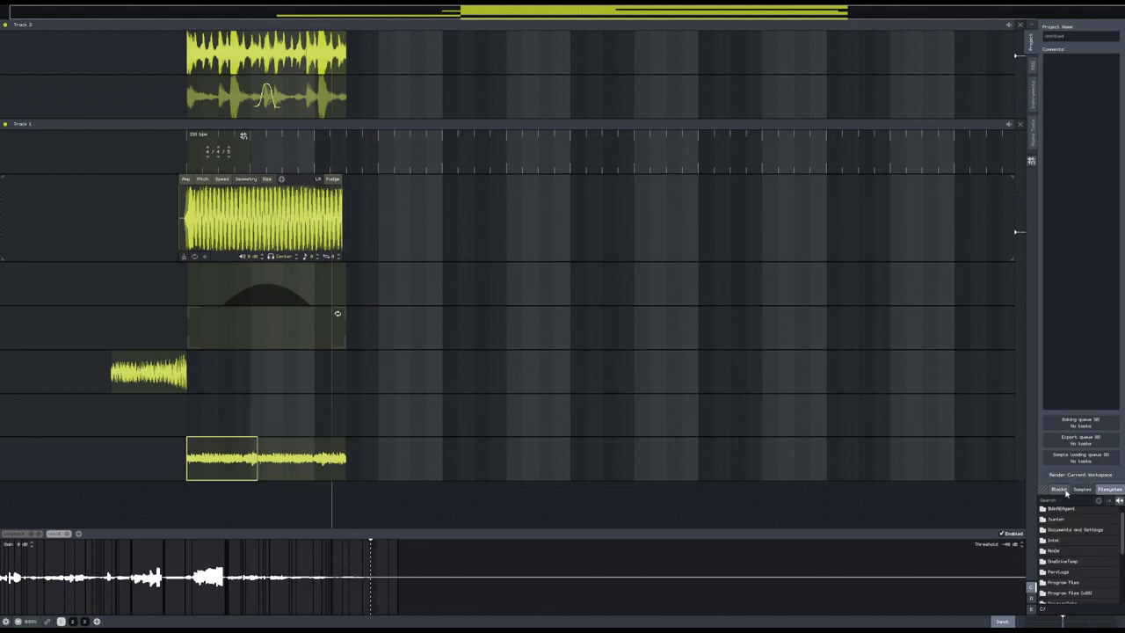
pyautogui.click(1062, 492)
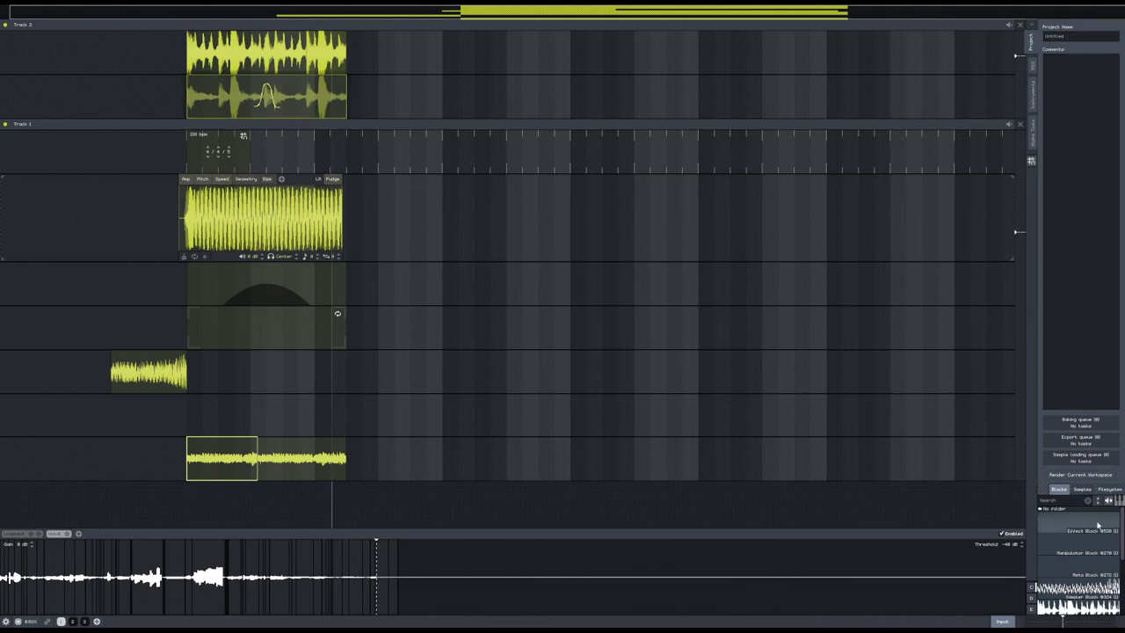
pyautogui.click(1112, 489)
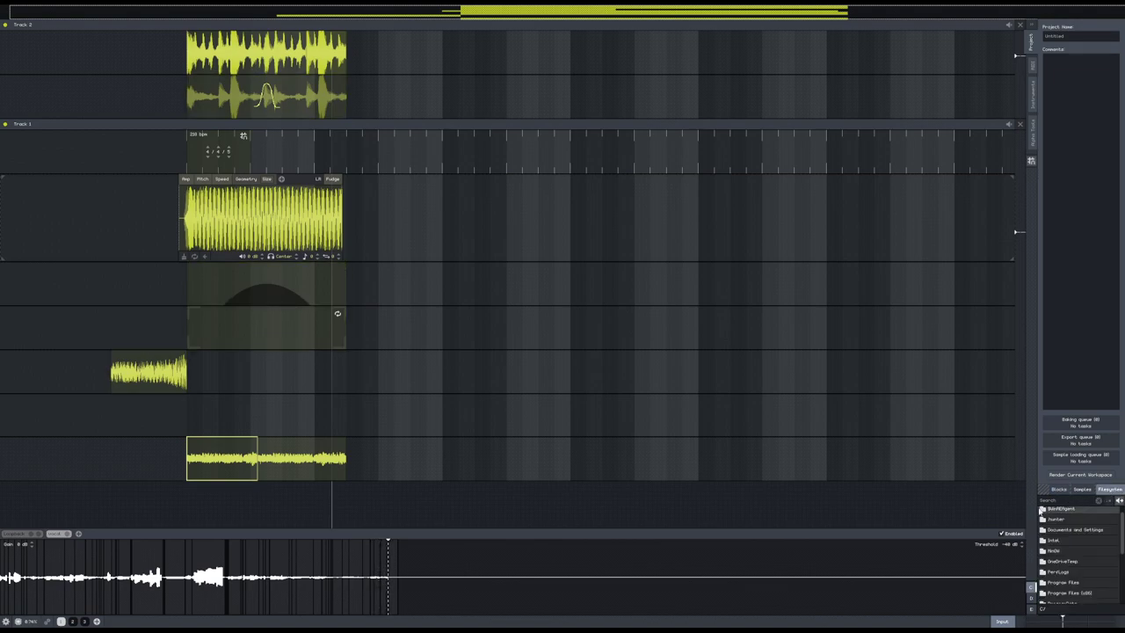
pyautogui.scroll(-3, 1074, 515)
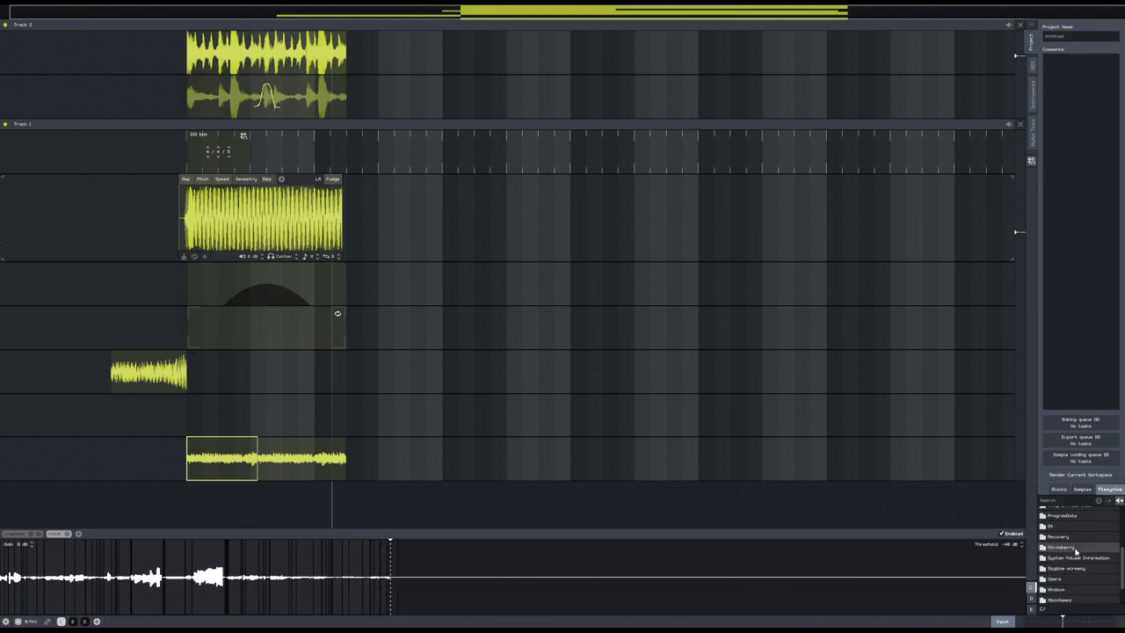
# - Look further down the C drive's folders and save the project
pyautogui.scroll(-1, 1077, 558)
pyautogui.moveTo(1063, 621)
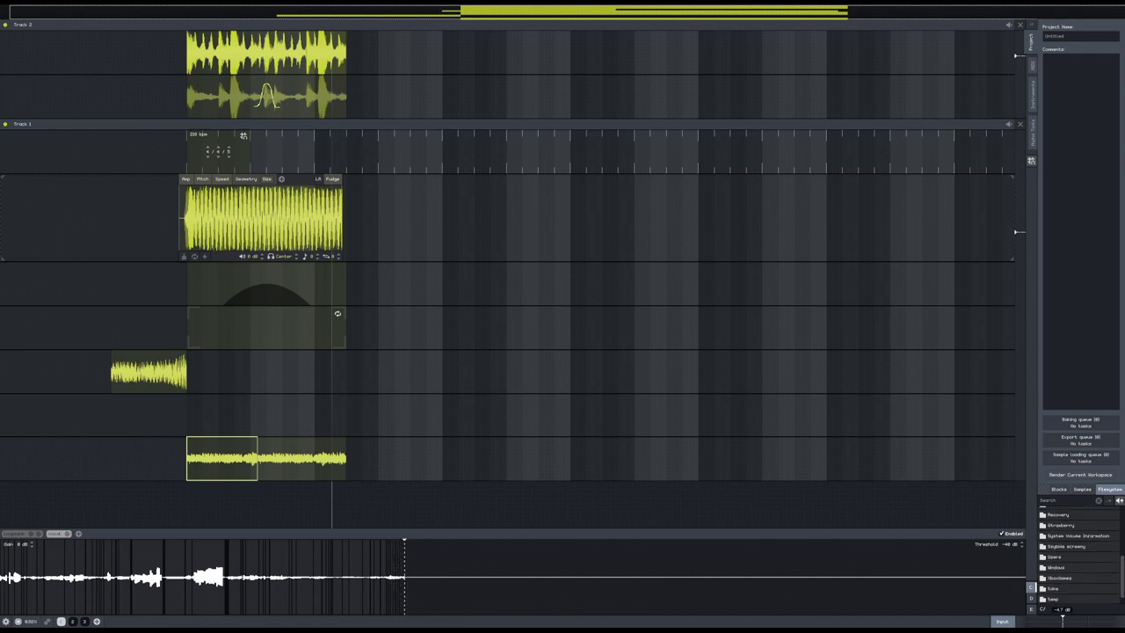
pyautogui.hotkey('ctrl', 's')
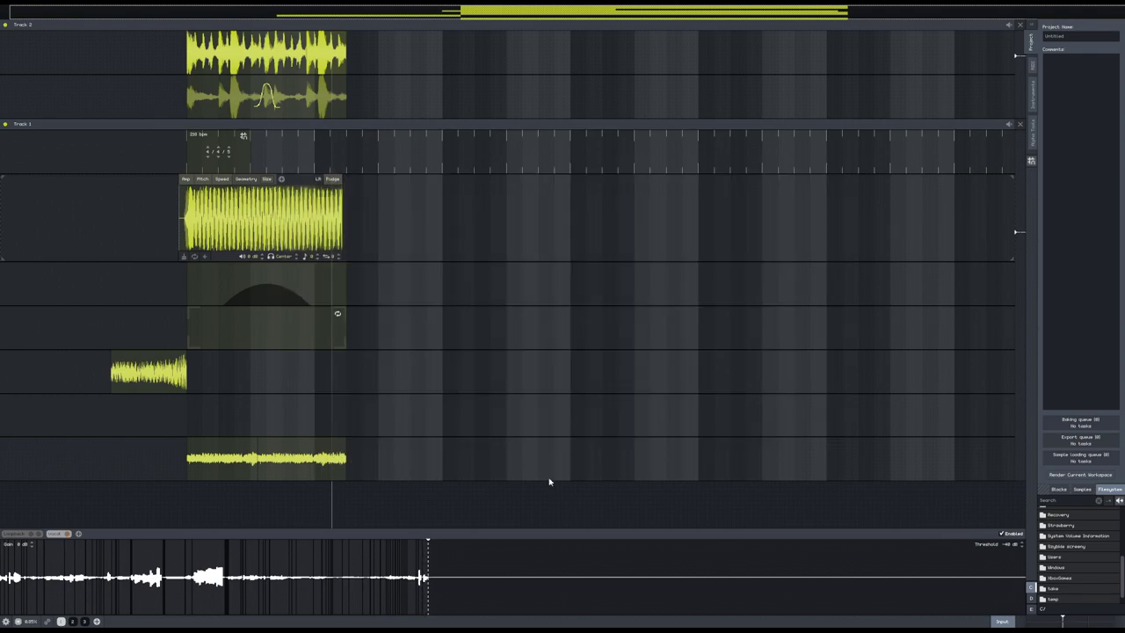
# - Play the loop while recording vocals and place one take at the loop start and one at its end, above Track 1's lowest lane
pyautogui.press('space')
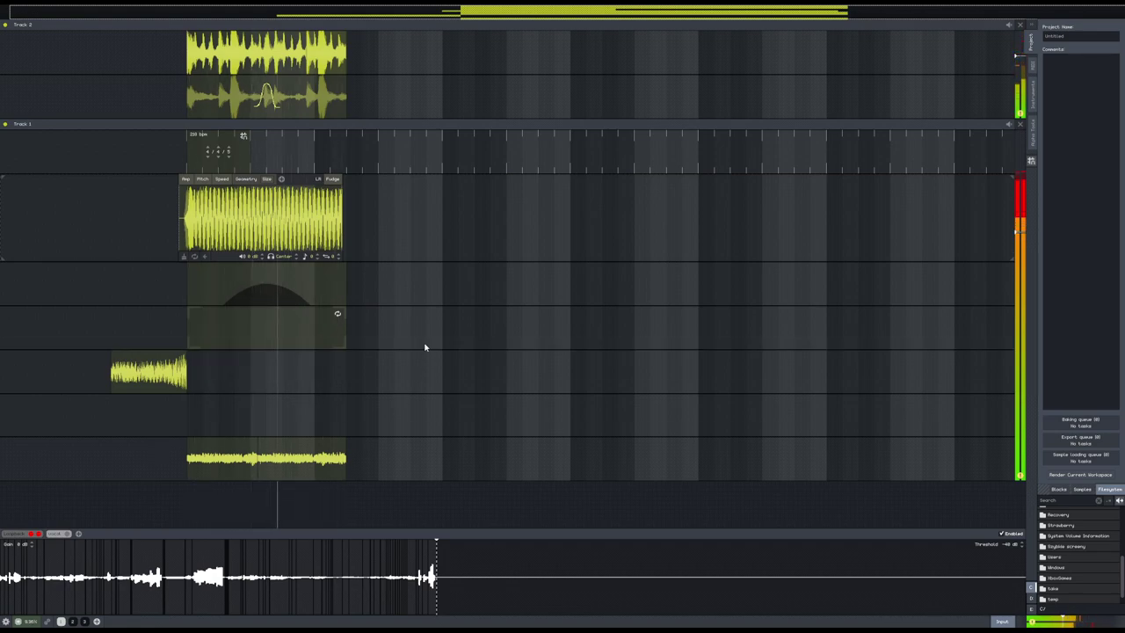
pyautogui.press('space')
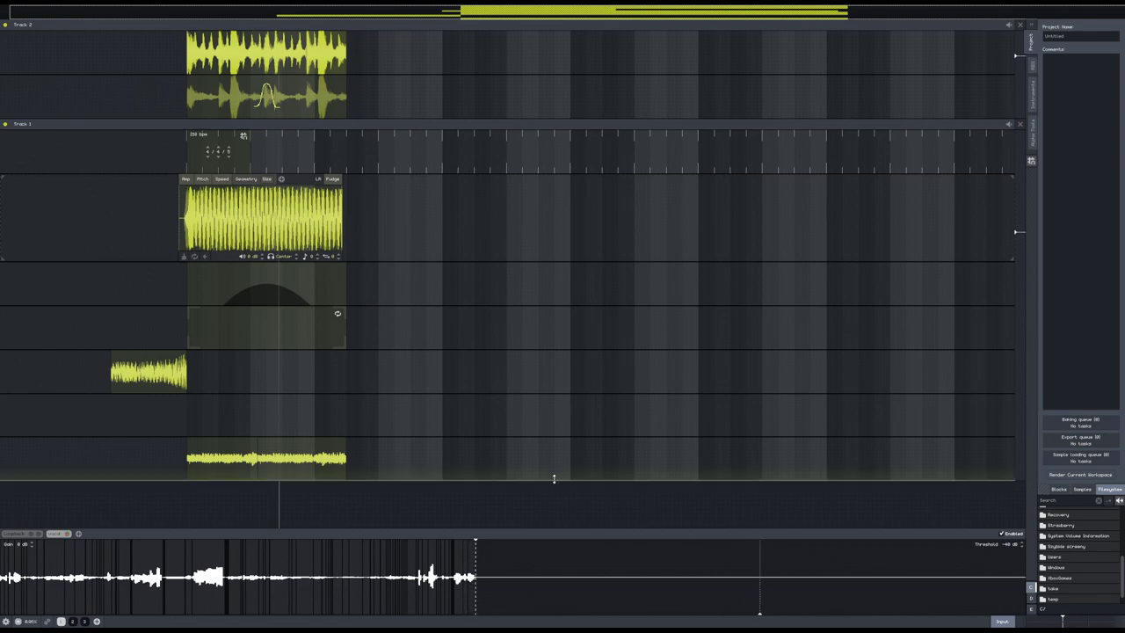
pyautogui.moveTo(473, 581); pyautogui.dragTo(207, 419)
pyautogui.click(110, 442)
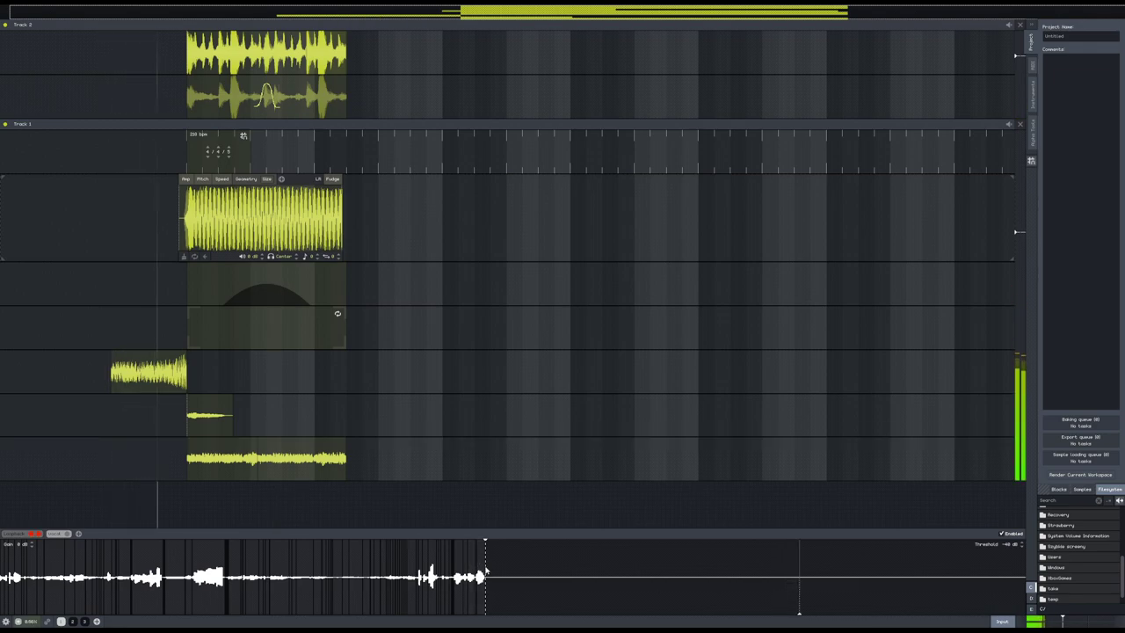
pyautogui.moveTo(473, 578); pyautogui.dragTo(349, 427)
# - Place another vocal clip right after the loop end on the same lane and reverse it
pyautogui.moveTo(437, 587); pyautogui.dragTo(377, 422)
pyautogui.rightClick(373, 427)
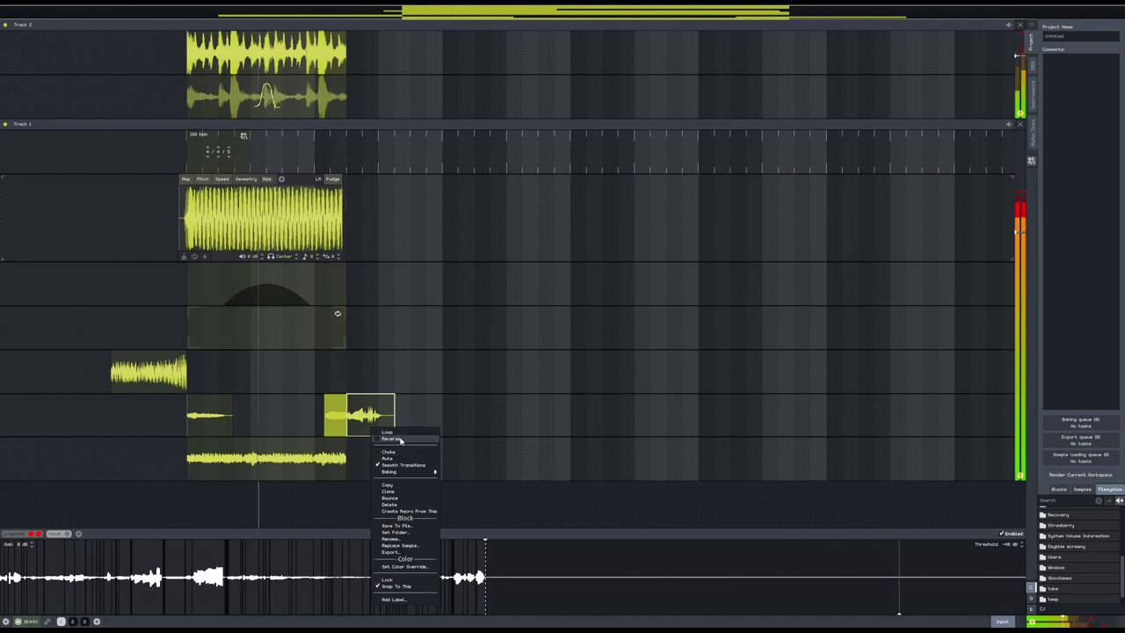
pyautogui.click(400, 439)
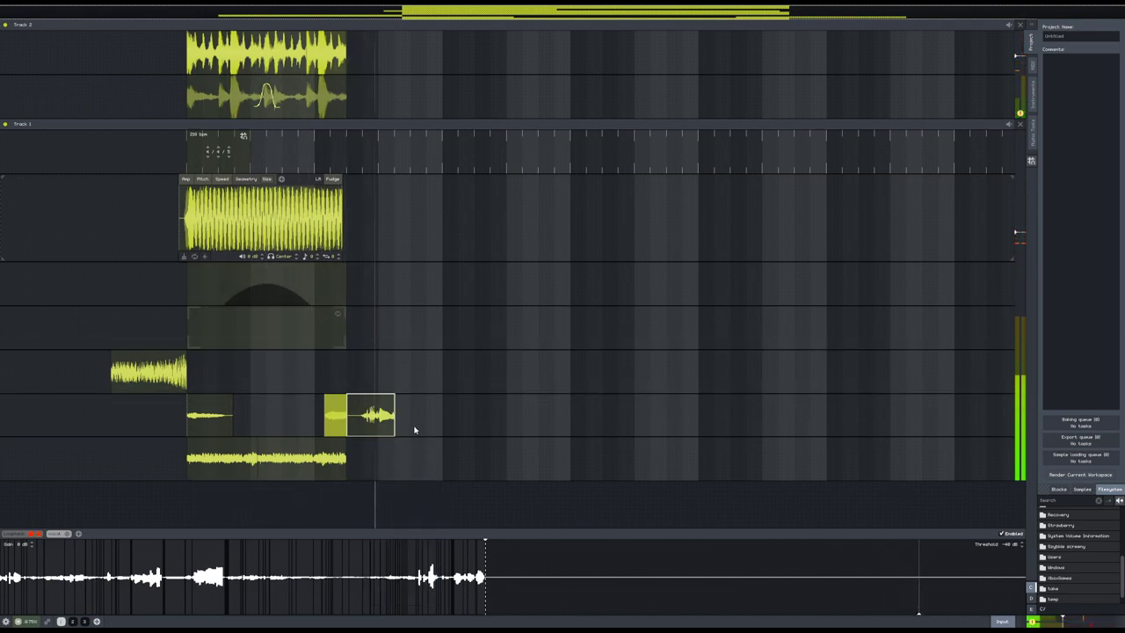
# - Shorten the reversed vocal block after the loop end and play the loop to audition it
pyautogui.moveTo(389, 427); pyautogui.dragTo(360, 421)
pyautogui.press('space')
pyautogui.press('space')
pyautogui.press('space')
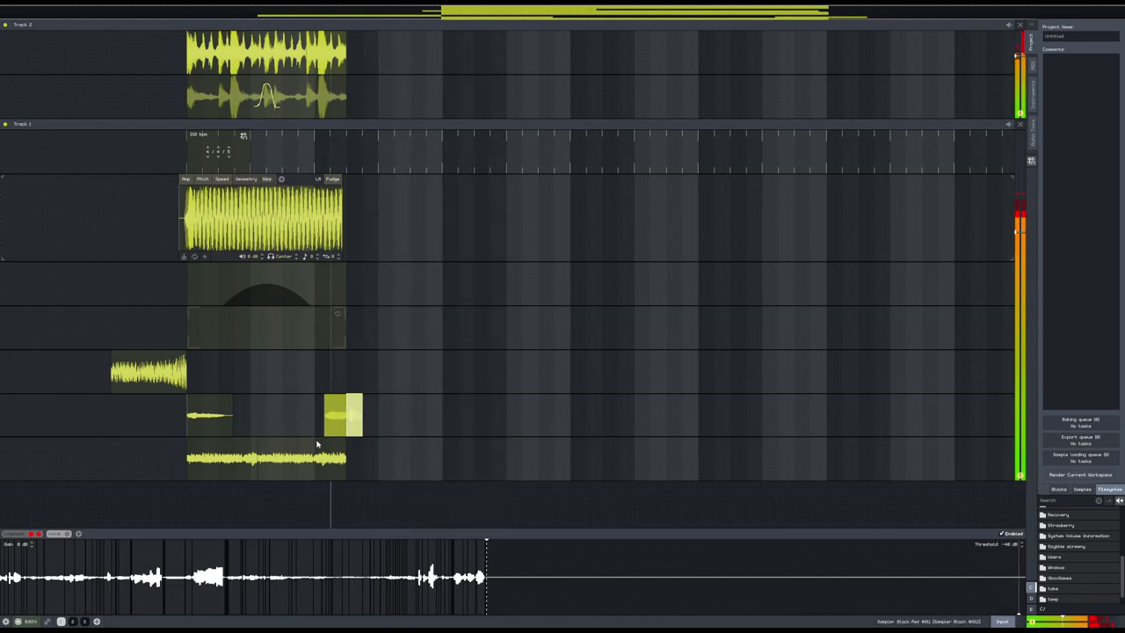
pyautogui.rightClick(359, 429)
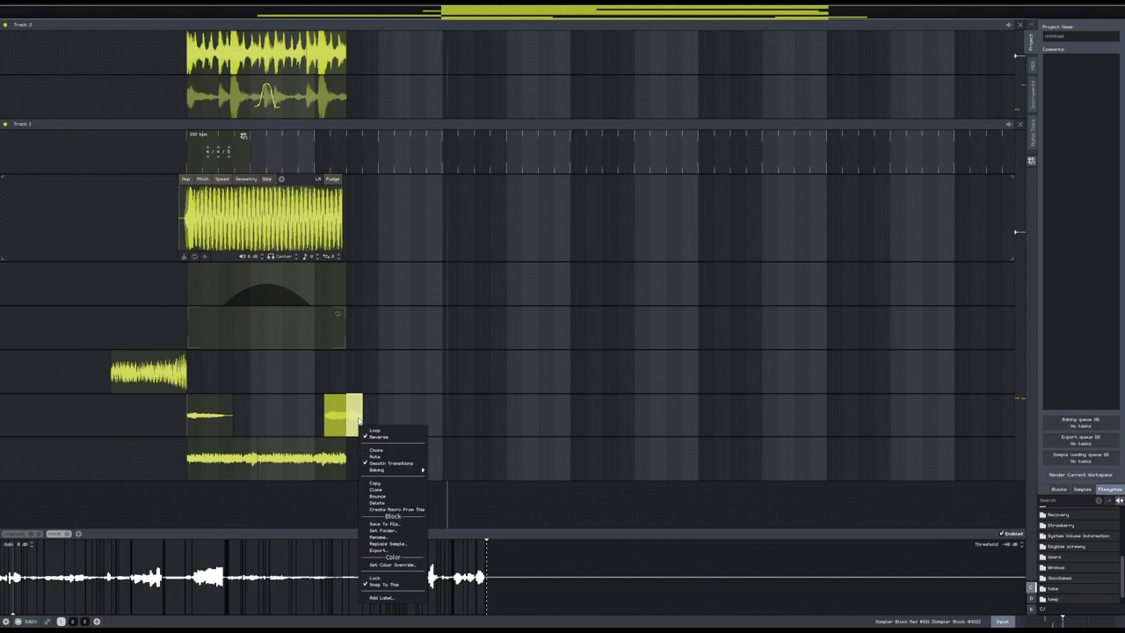
pyautogui.click(431, 428)
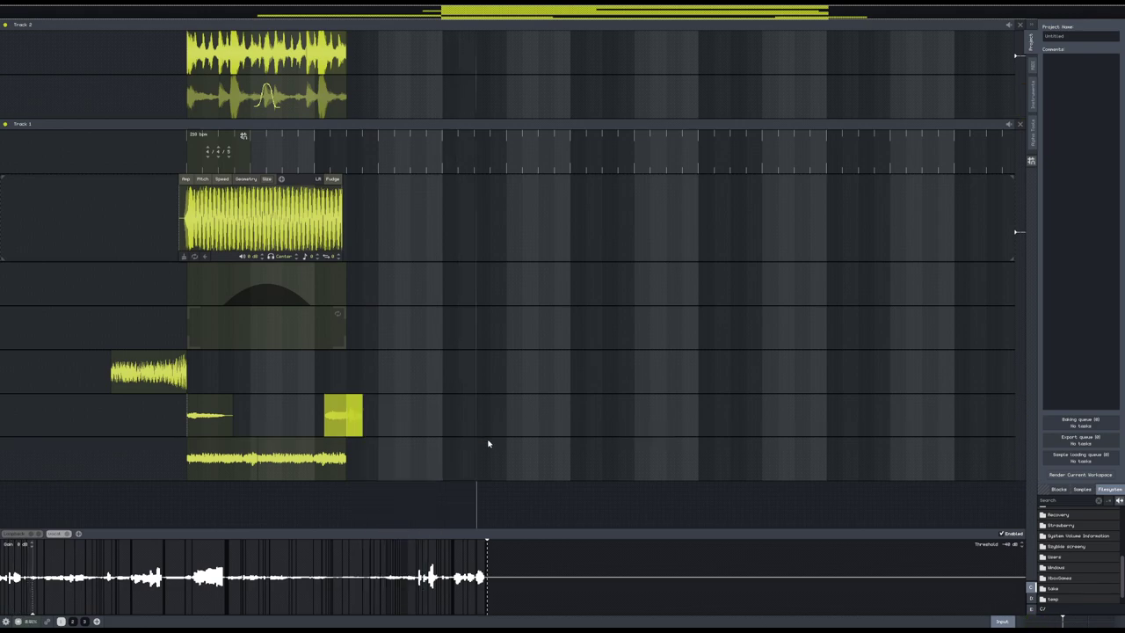
# - Record another short vocal, place it in the gap between the lane's vocal blocks, and shift it slightly earlier
pyautogui.scroll(-4, 488, 444)
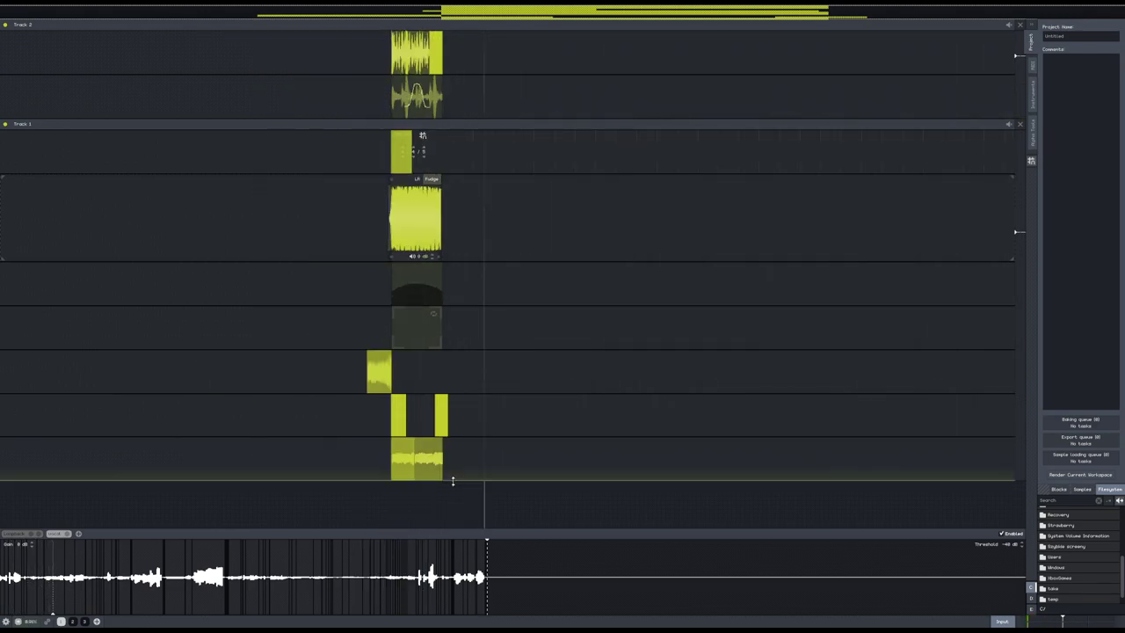
pyautogui.scroll(5, 453, 481)
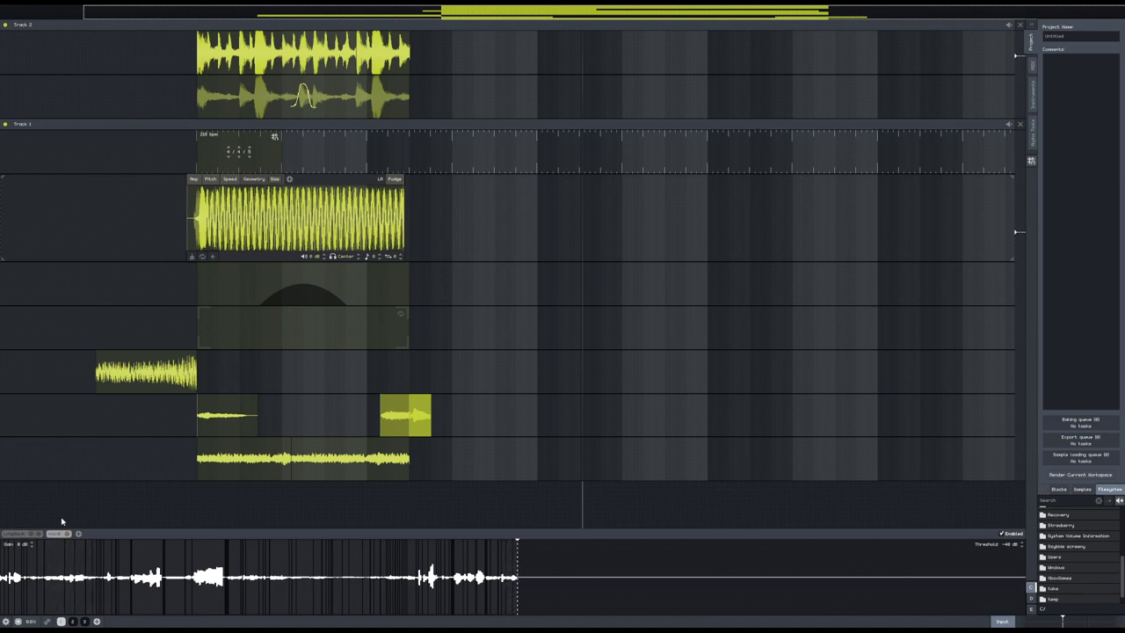
pyautogui.press('space')
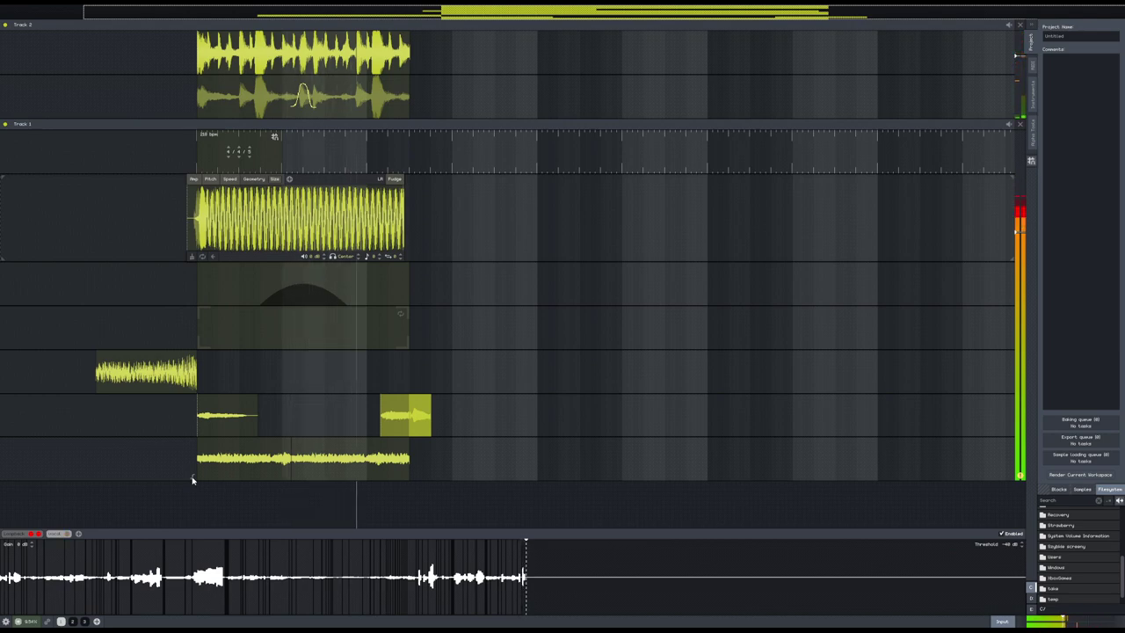
pyautogui.moveTo(514, 575); pyautogui.dragTo(346, 418)
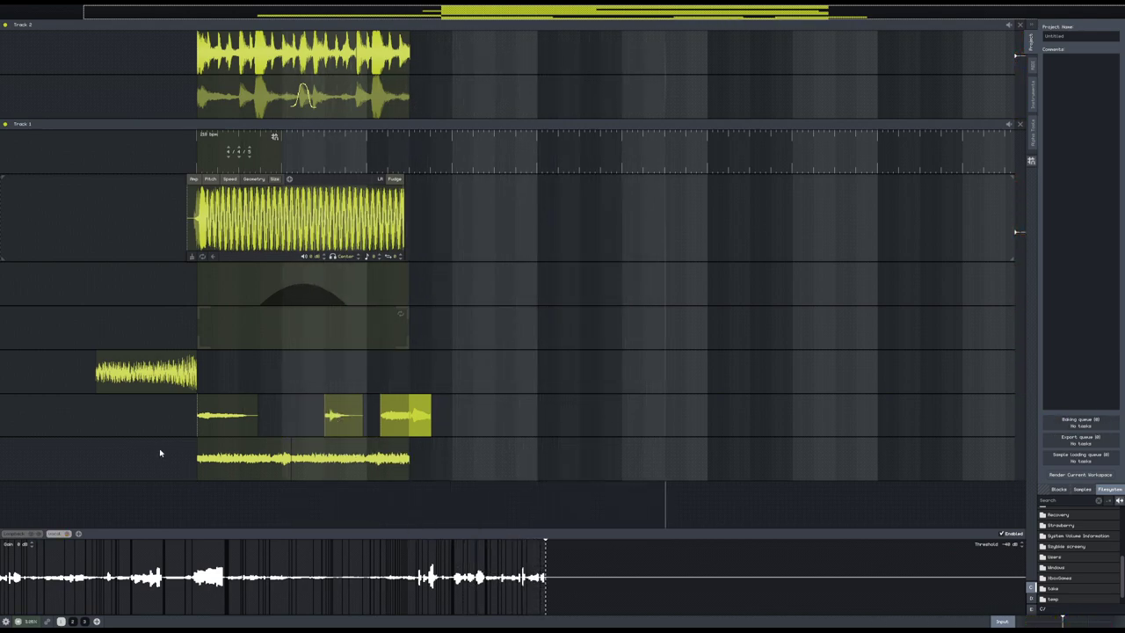
pyautogui.press('space')
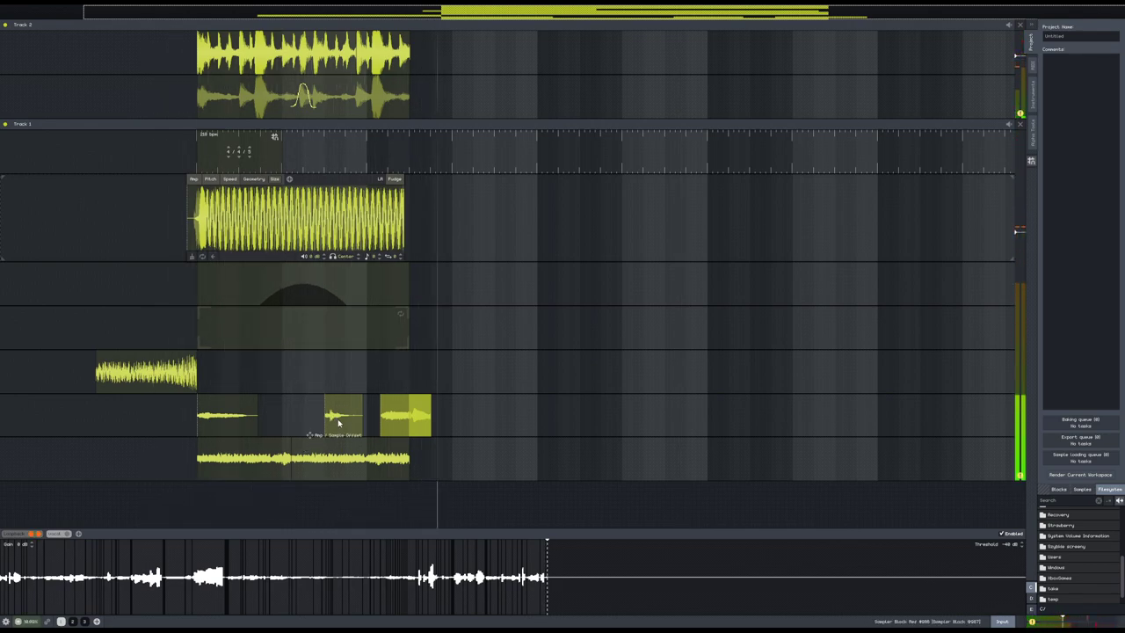
pyautogui.moveTo(326, 419); pyautogui.dragTo(313, 419)
pyautogui.press('space')
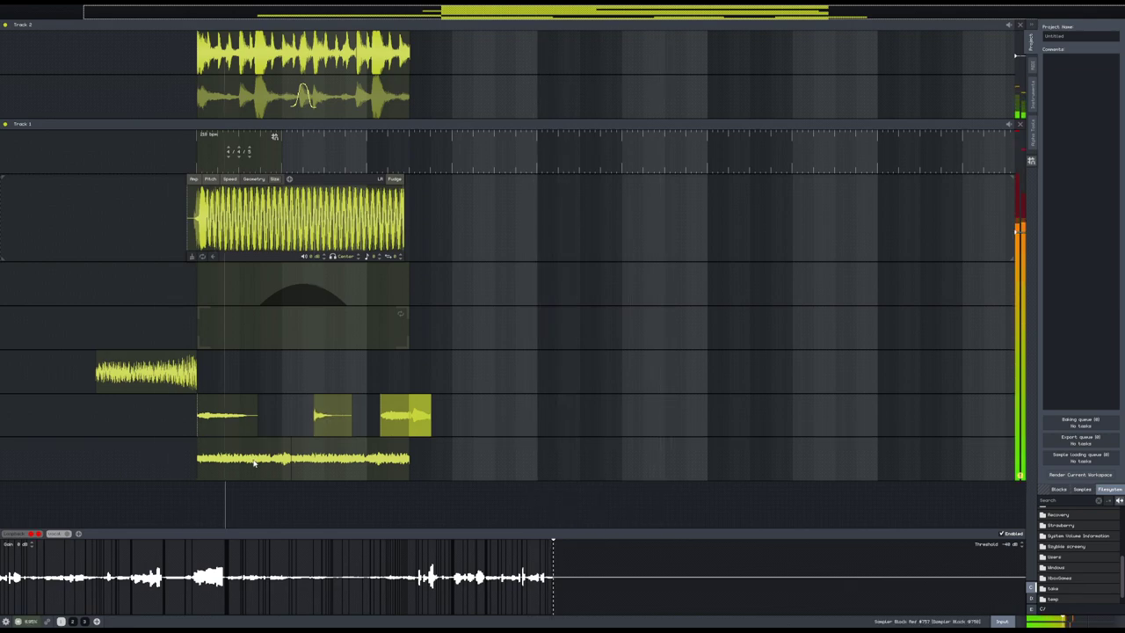
# - Enlarge the short vocals' lane and enable the Amp envelope on the middle vocal block
pyautogui.scroll(2, 253, 461)
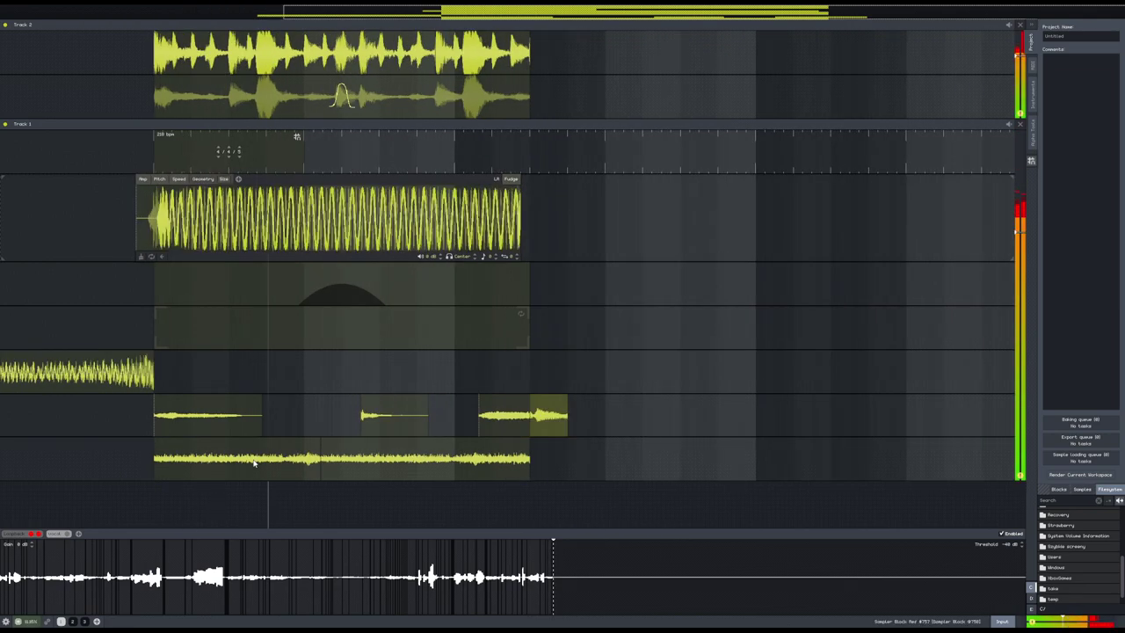
pyautogui.rightClick(393, 418)
pyautogui.click(377, 415)
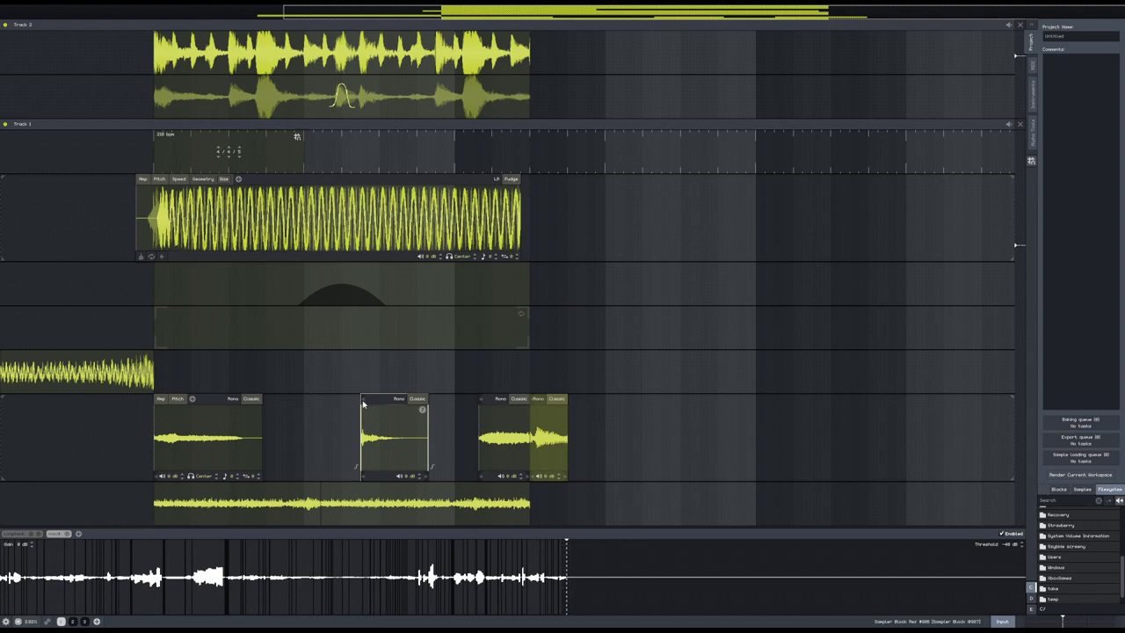
pyautogui.scroll(4, 363, 401)
pyautogui.moveTo(394, 447); pyautogui.dragTo(404, 395)
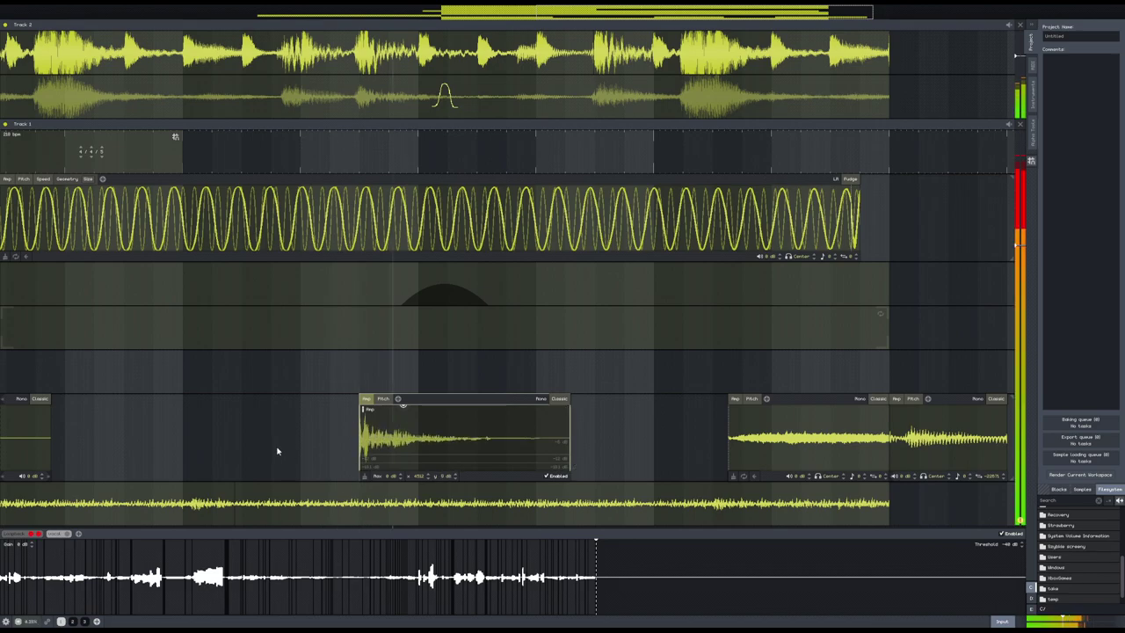
# - Delete the reversed vocal block that extends past the loop end
pyautogui.scroll(-6, 276, 452)
pyautogui.scroll(3, 457, 439)
pyautogui.scroll(1, 436, 424)
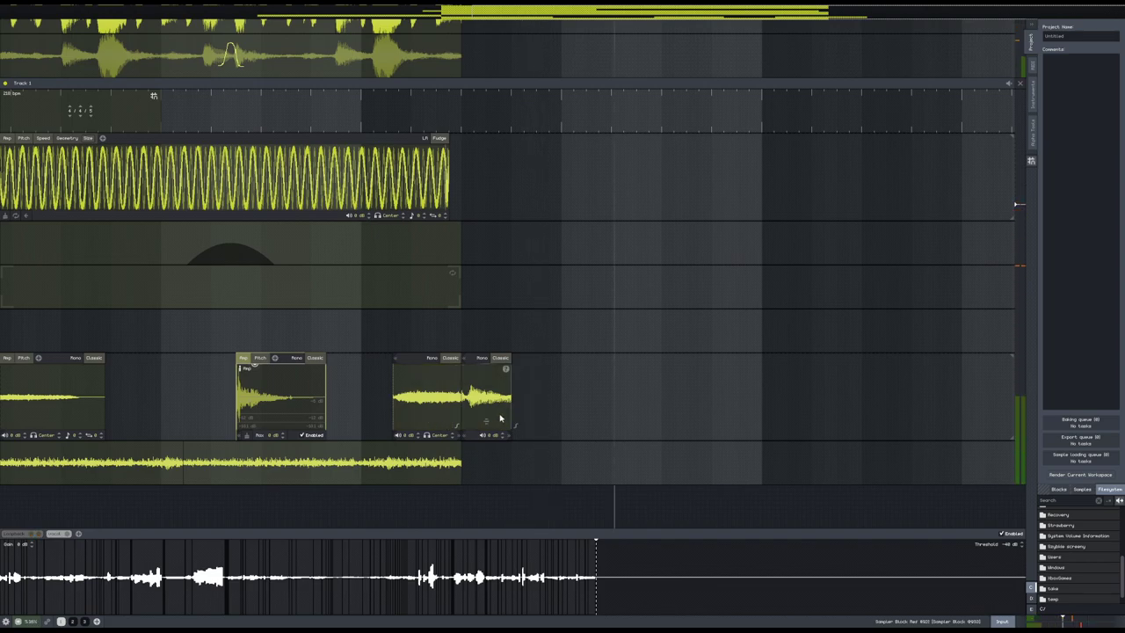
pyautogui.scroll(-3, 448, 414)
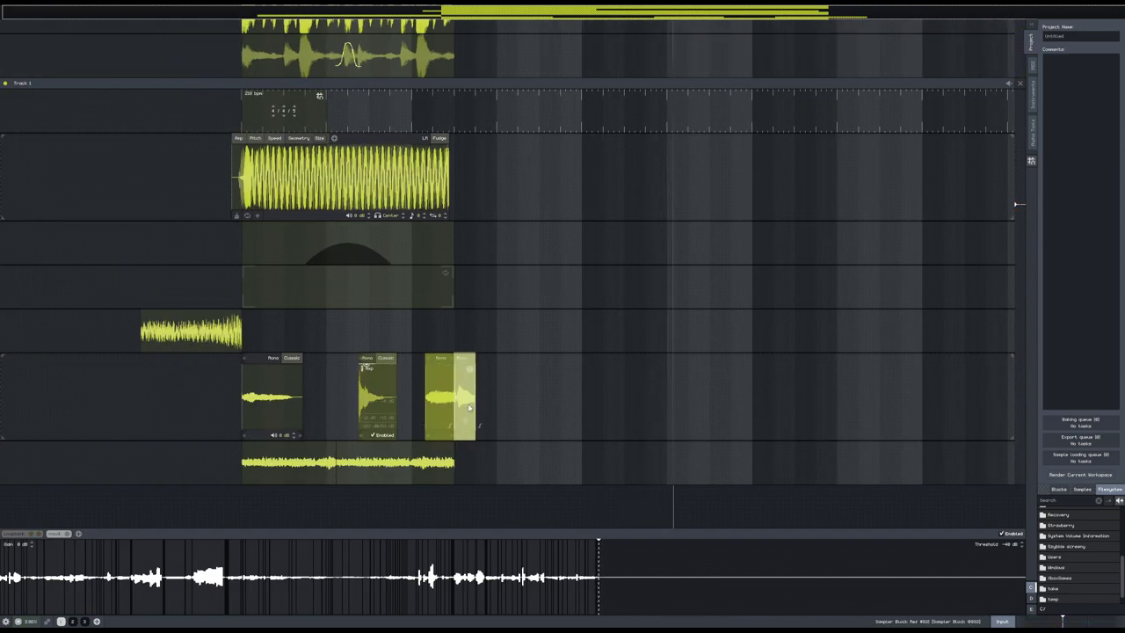
pyautogui.scroll(-2, 513, 404)
pyautogui.scroll(3, 510, 403)
# - Select Track 1's loop blocks and bounce them to a single block placed after the loop on the short vocals' lane
pyautogui.moveTo(492, 471); pyautogui.dragTo(211, 387)
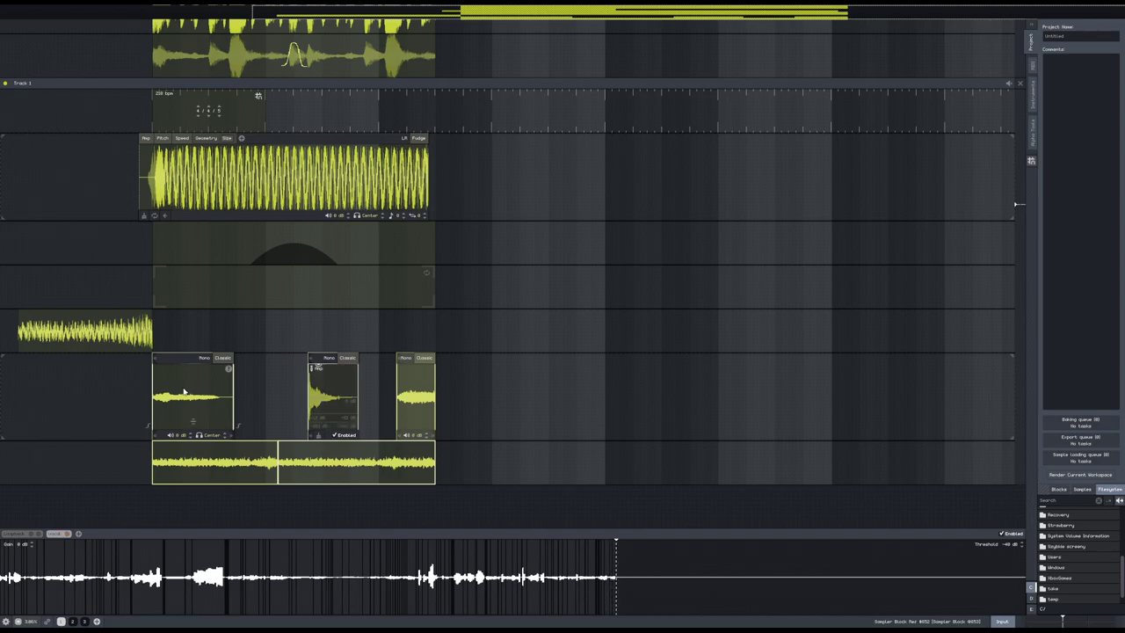
pyautogui.moveTo(474, 472); pyautogui.dragTo(85, 172)
pyautogui.moveTo(202, 243); pyautogui.dragTo(653, 421)
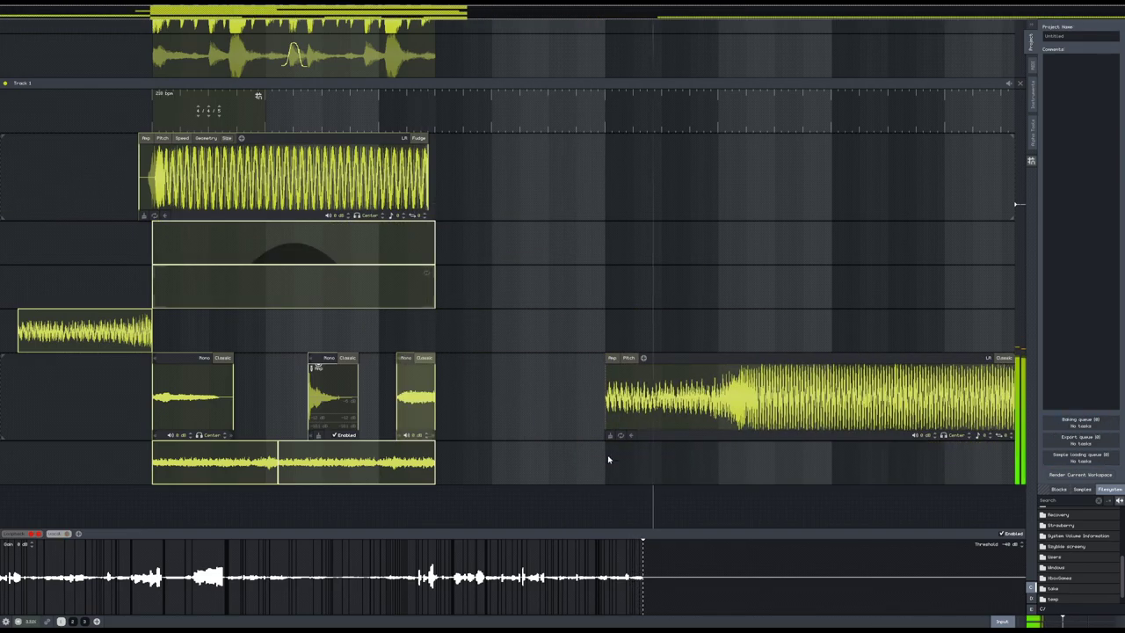
# - Delete the bounced block placed after the loop
pyautogui.scroll(-2, 753, 477)
pyautogui.moveTo(754, 477); pyautogui.dragTo(463, 475)
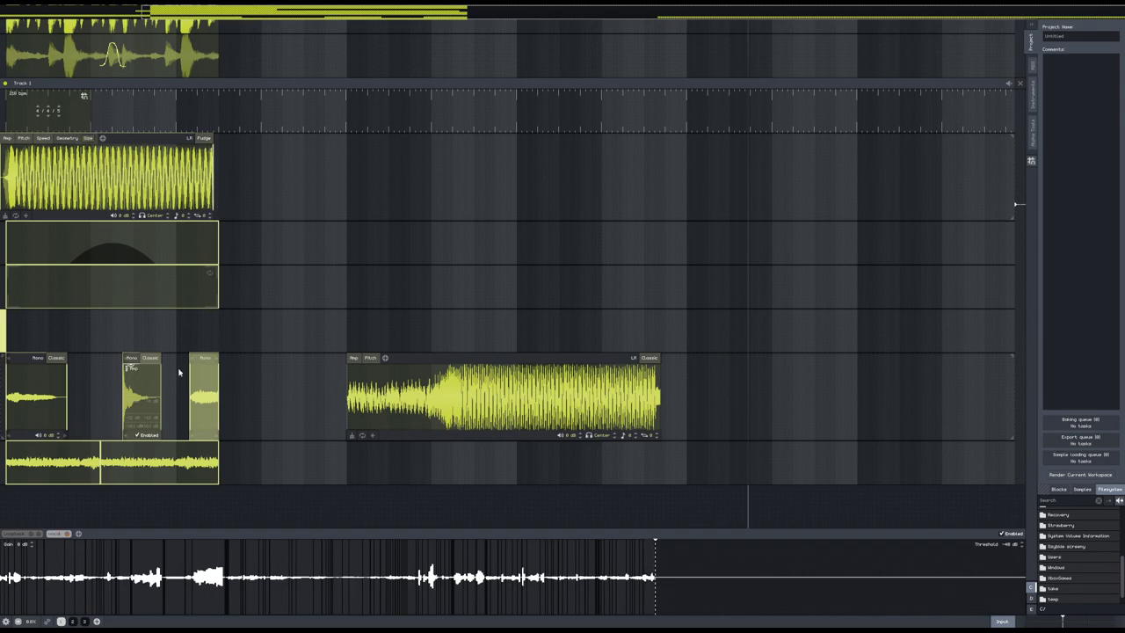
pyautogui.hscroll(-3, 295, 483)
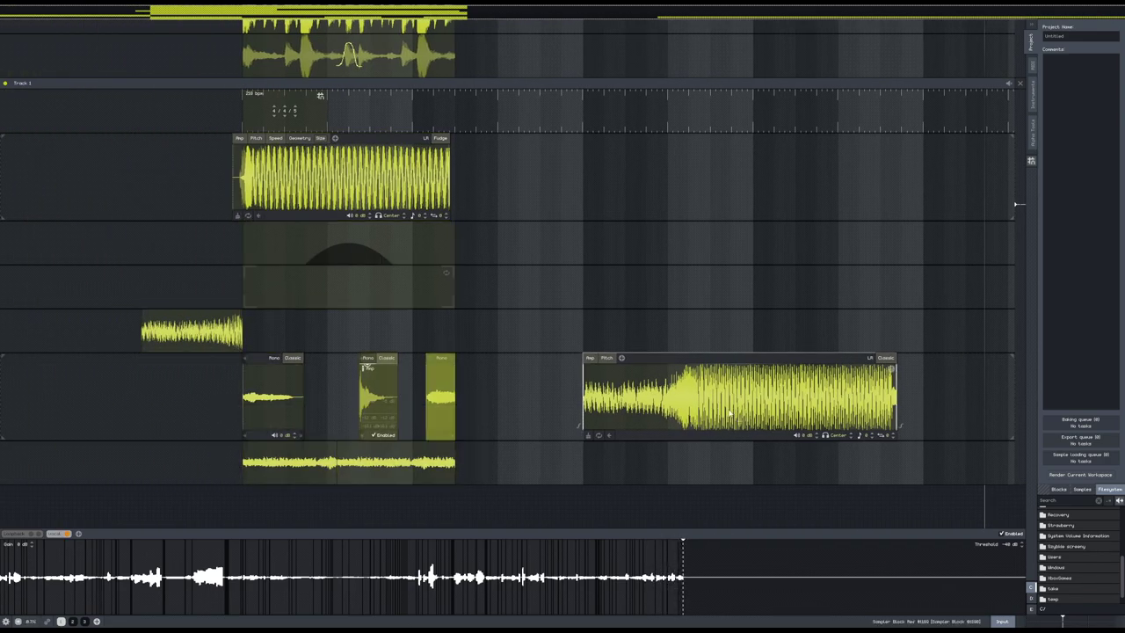
pyautogui.moveTo(527, 475); pyautogui.dragTo(739, 490)
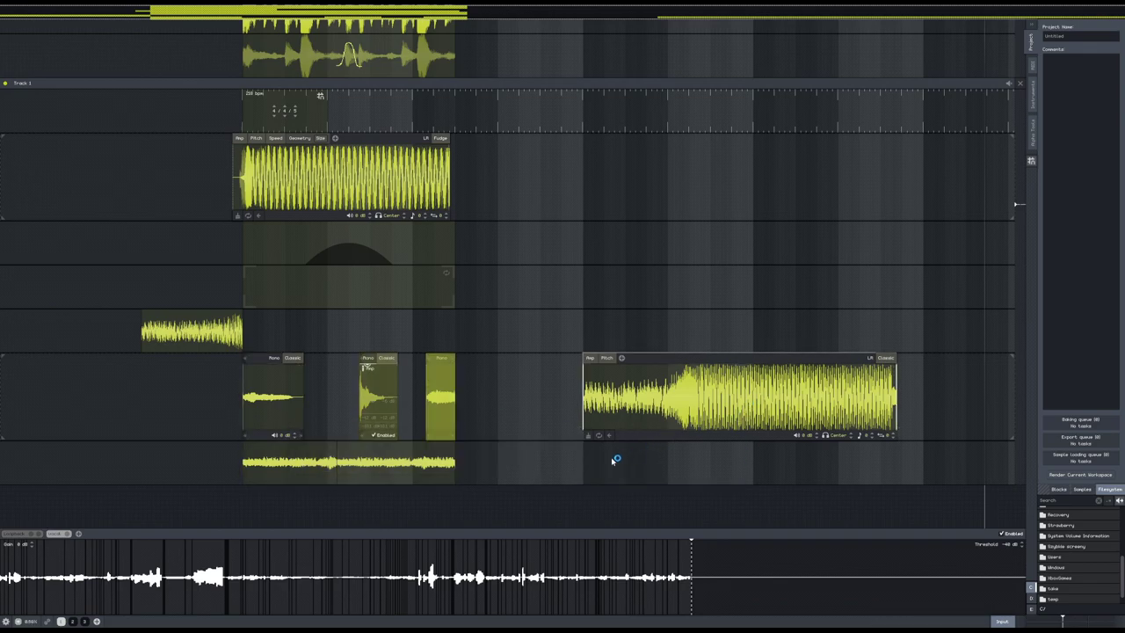
pyautogui.press('Delete')
# - Move all vocal blocks on Track 1's two lowest lanes past the loop end and add a new track below
pyautogui.moveTo(513, 477); pyautogui.dragTo(489, 387)
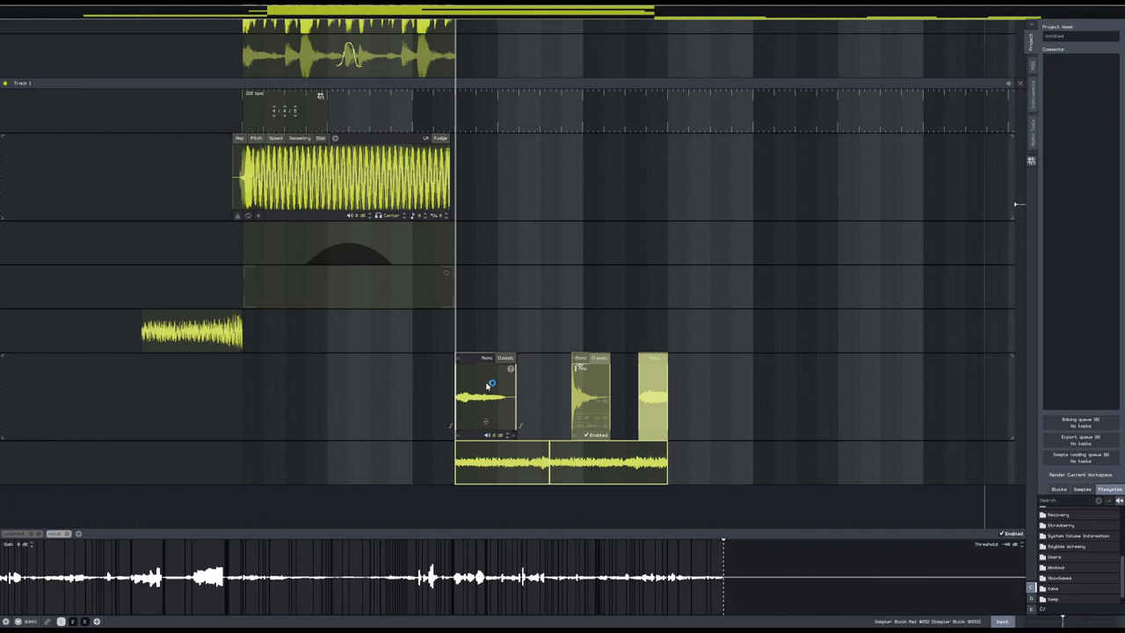
pyautogui.scroll(-5, 410, 448)
pyautogui.scroll(3, 412, 447)
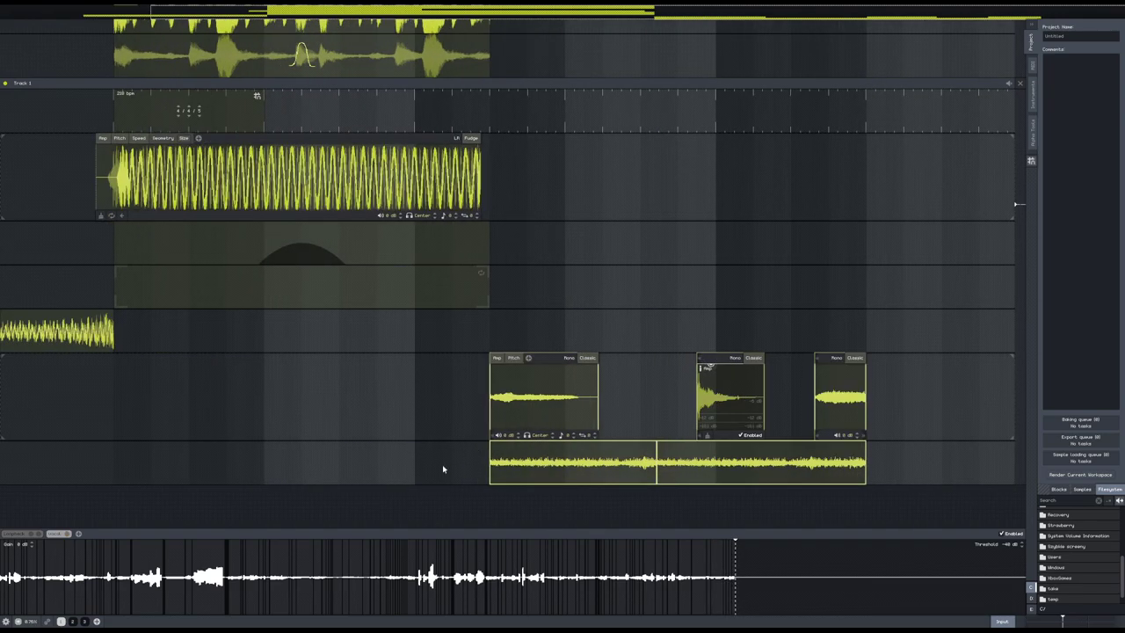
pyautogui.rightClick(427, 472)
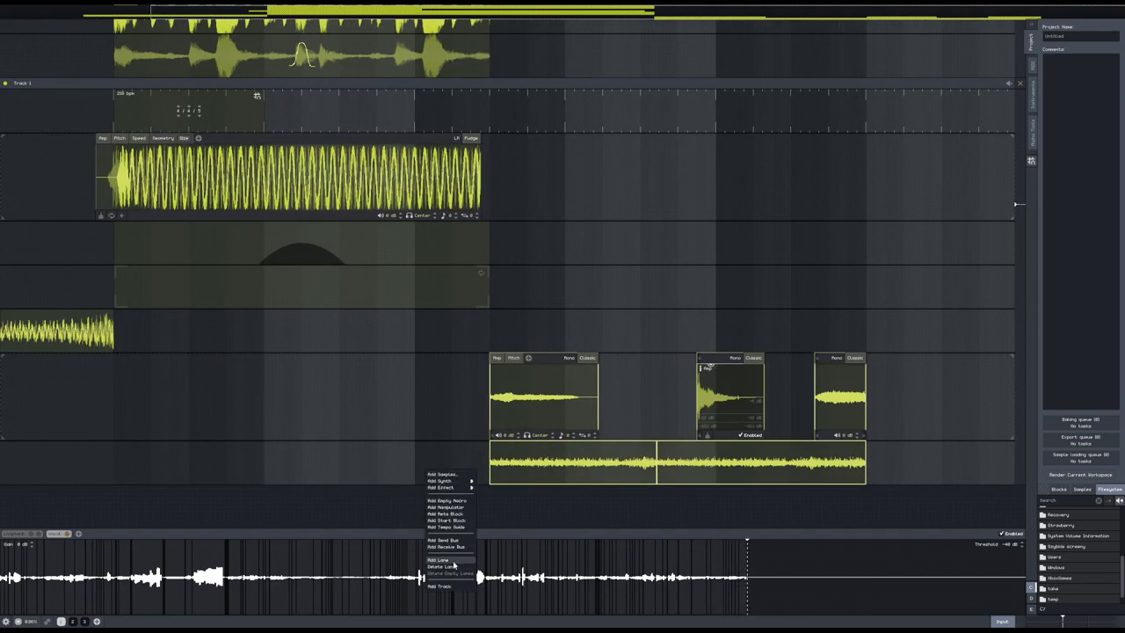
pyautogui.click(451, 588)
pyautogui.scroll(-4, 433, 506)
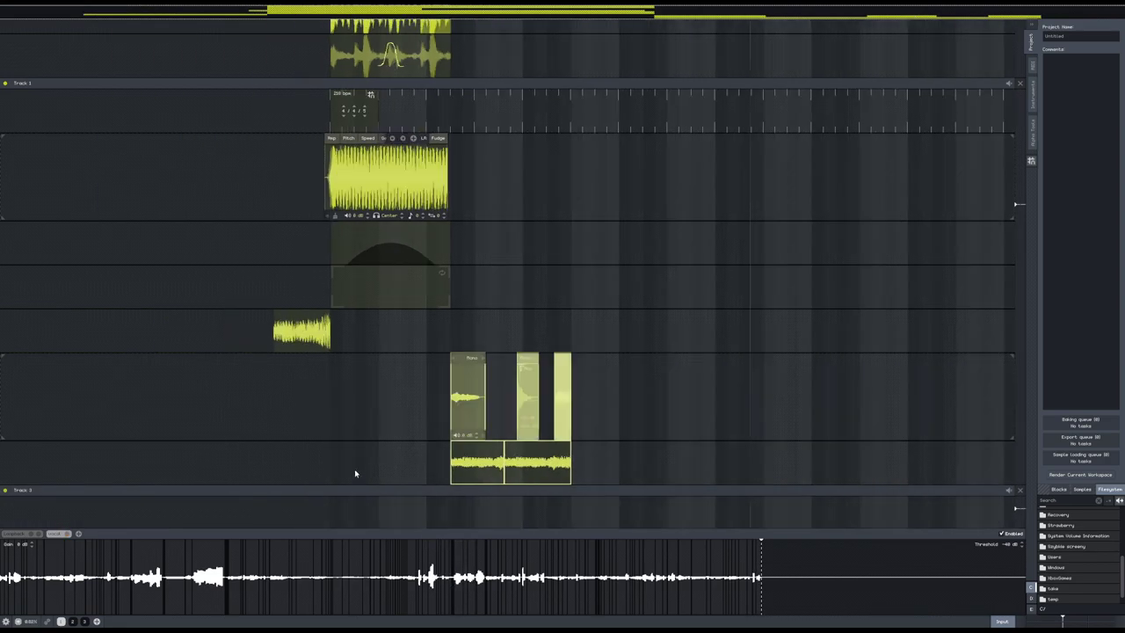
# - Move the vocal blocks down to Track 3 on two lanes, aligned with the loop start
pyautogui.moveTo(349, 468); pyautogui.dragTo(399, 384)
pyautogui.scroll(2, 398, 384)
pyautogui.moveTo(604, 343); pyautogui.dragTo(394, 474)
pyautogui.scroll(-2, 336, 497)
pyautogui.moveTo(336, 498); pyautogui.dragTo(326, 359)
pyautogui.scroll(5, 385, 465)
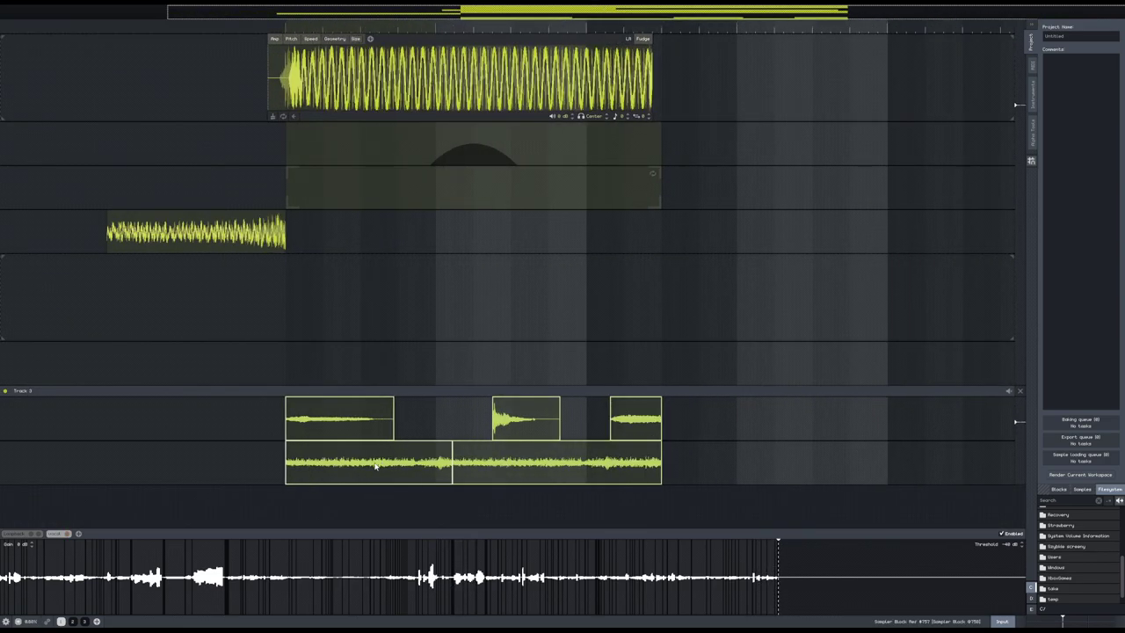
pyautogui.rightClick(317, 479)
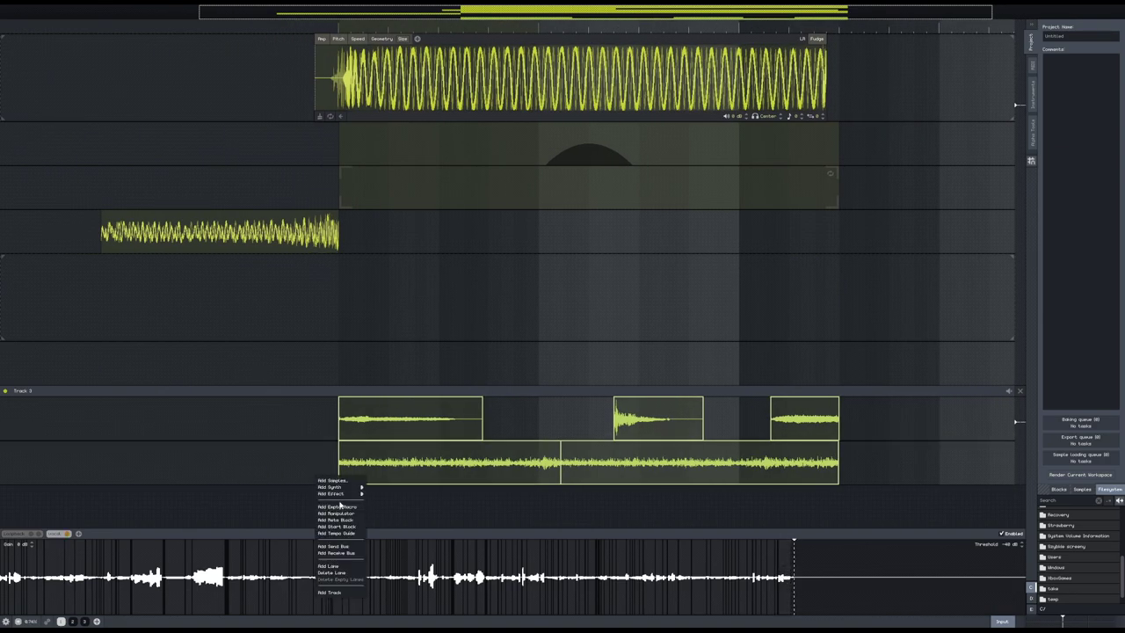
pyautogui.click(345, 573)
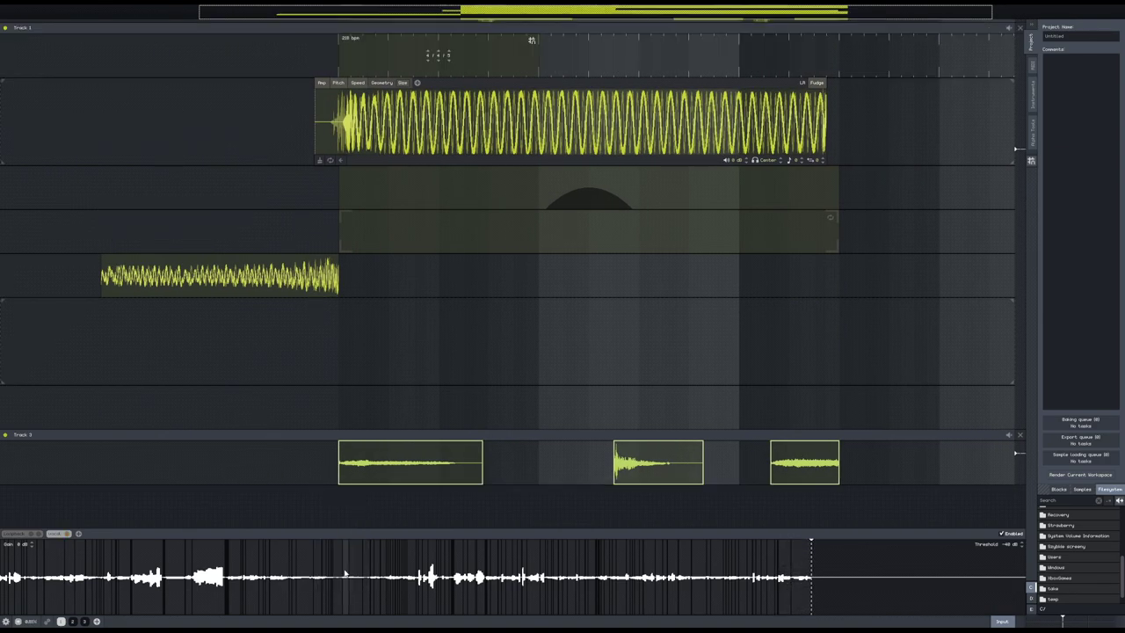
pyautogui.hotkey('ctrl', 'z')
# - Add an empty lane below Track 3's vocal lanes and save the project
pyautogui.rightClick(320, 498)
pyautogui.click(344, 587)
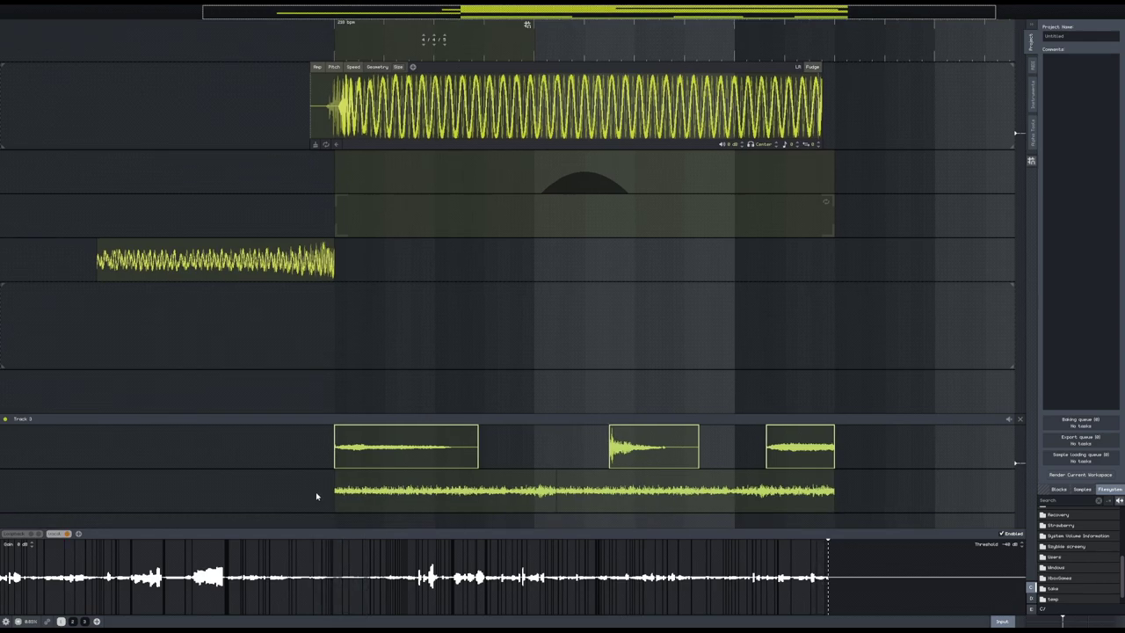
pyautogui.hotkey('ctrl', 's')
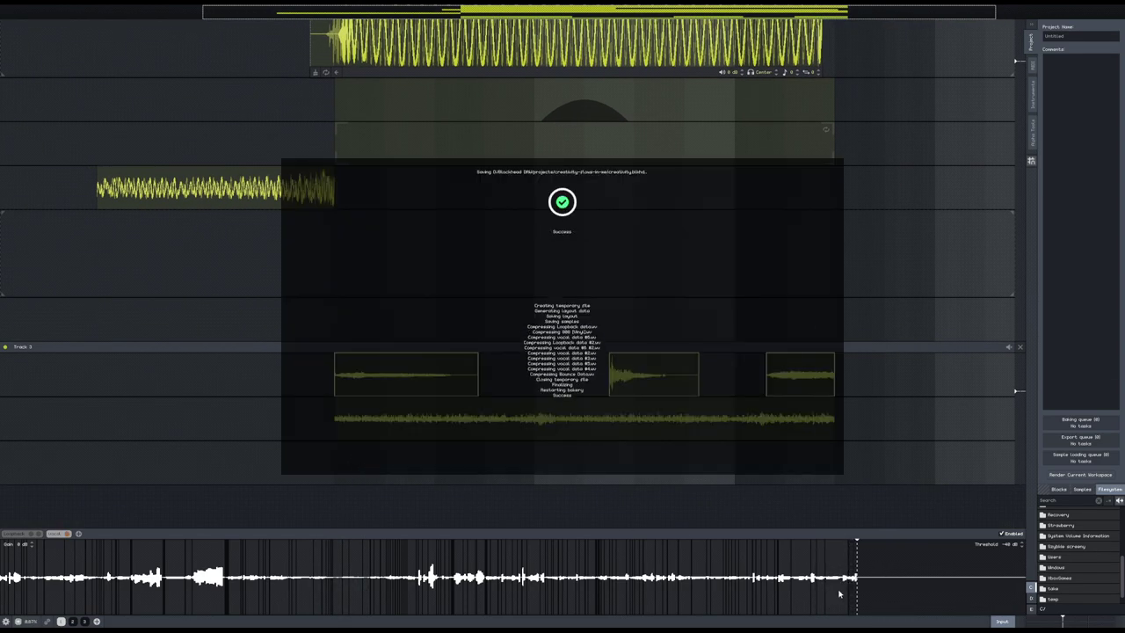
# - Place two short vocal recording snippets on Track 3's empty third lane and trim the second one's end
pyautogui.moveTo(832, 594); pyautogui.dragTo(380, 460)
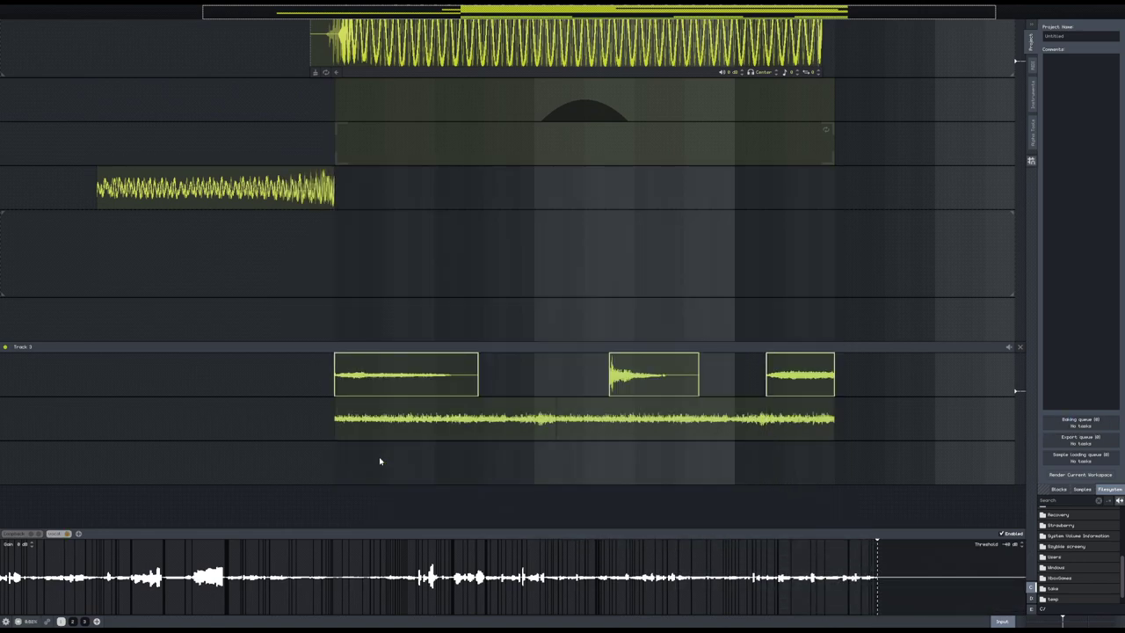
pyautogui.moveTo(801, 576); pyautogui.dragTo(269, 465)
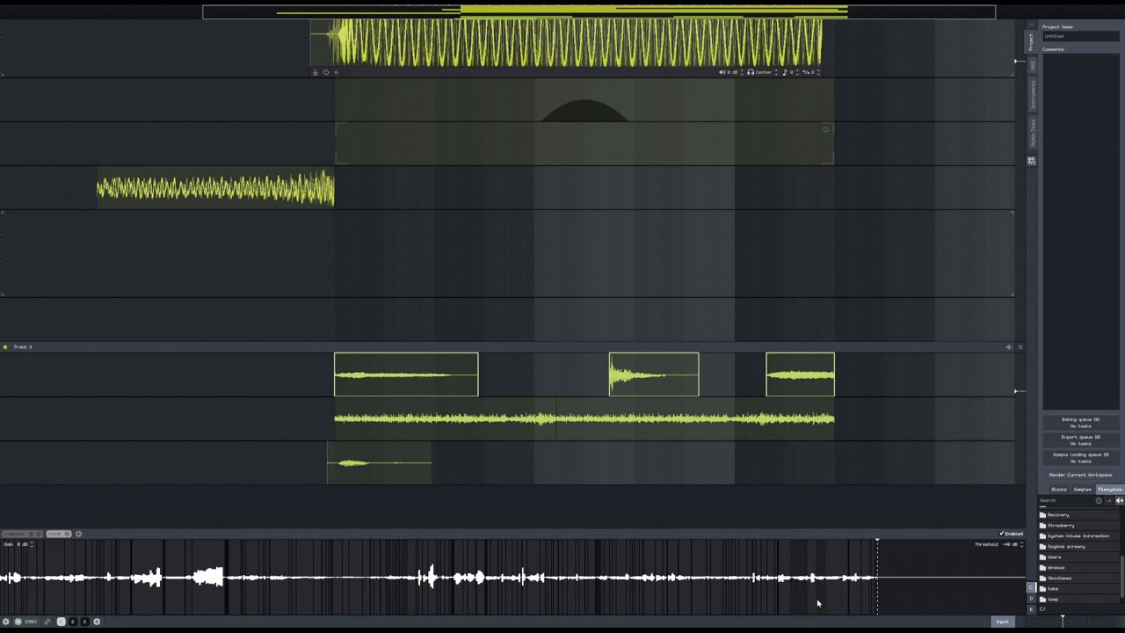
pyautogui.moveTo(813, 602); pyautogui.dragTo(498, 475)
pyautogui.moveTo(616, 472); pyautogui.dragTo(554, 472)
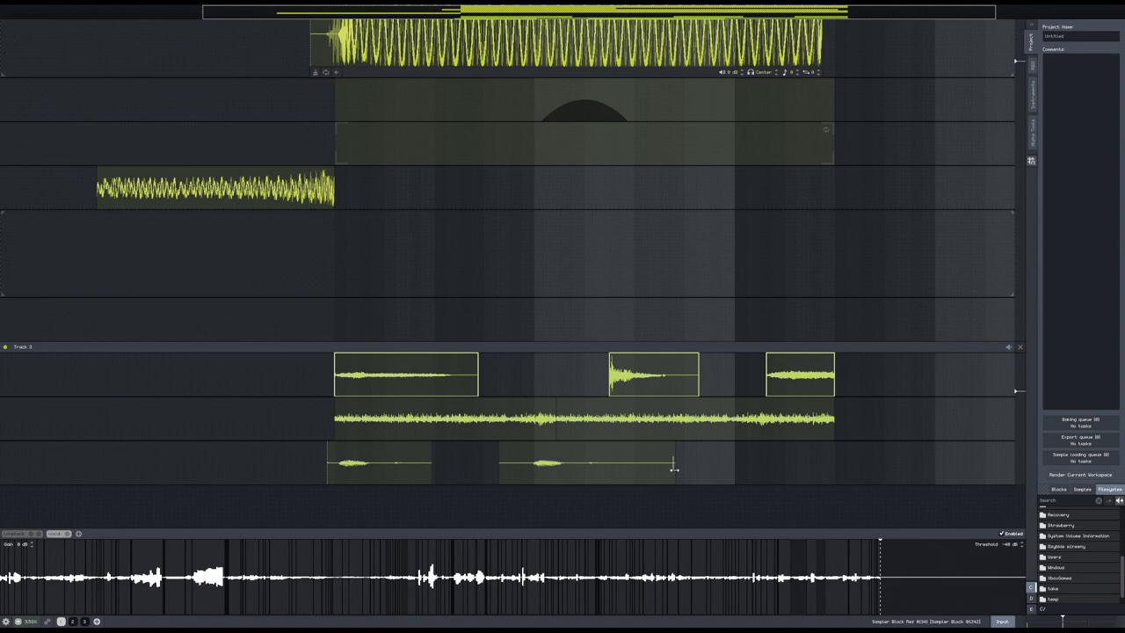
pyautogui.rightClick(558, 474)
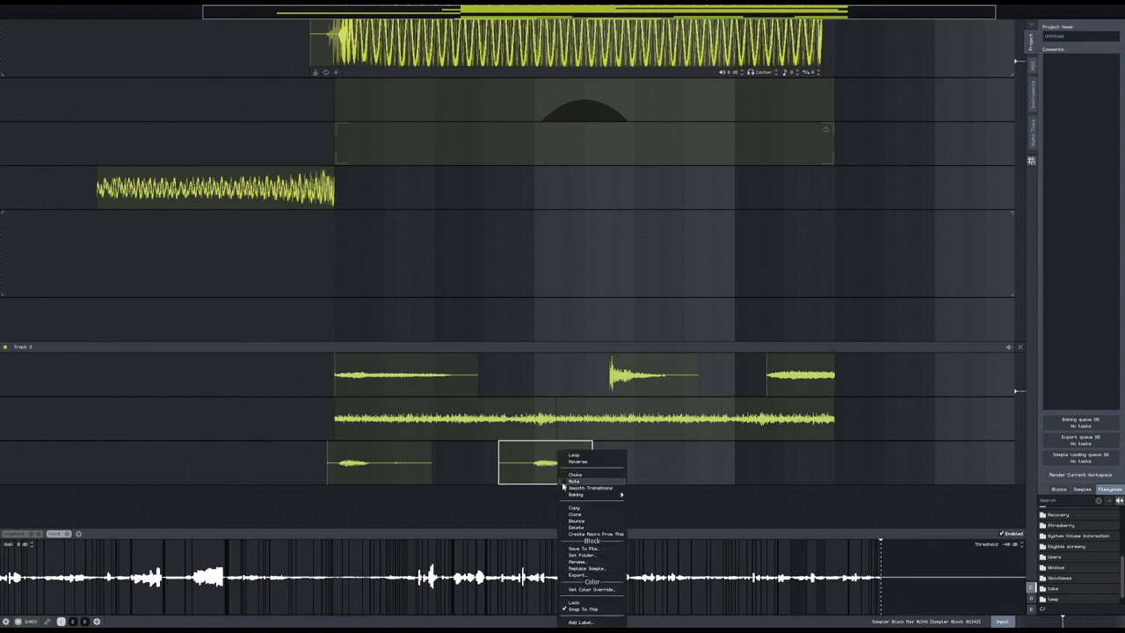
# - Boost the second vocal snippet by increasing its Amp envelope's maximum and raising the curve
pyautogui.doubleClick(534, 469)
pyautogui.click(506, 447)
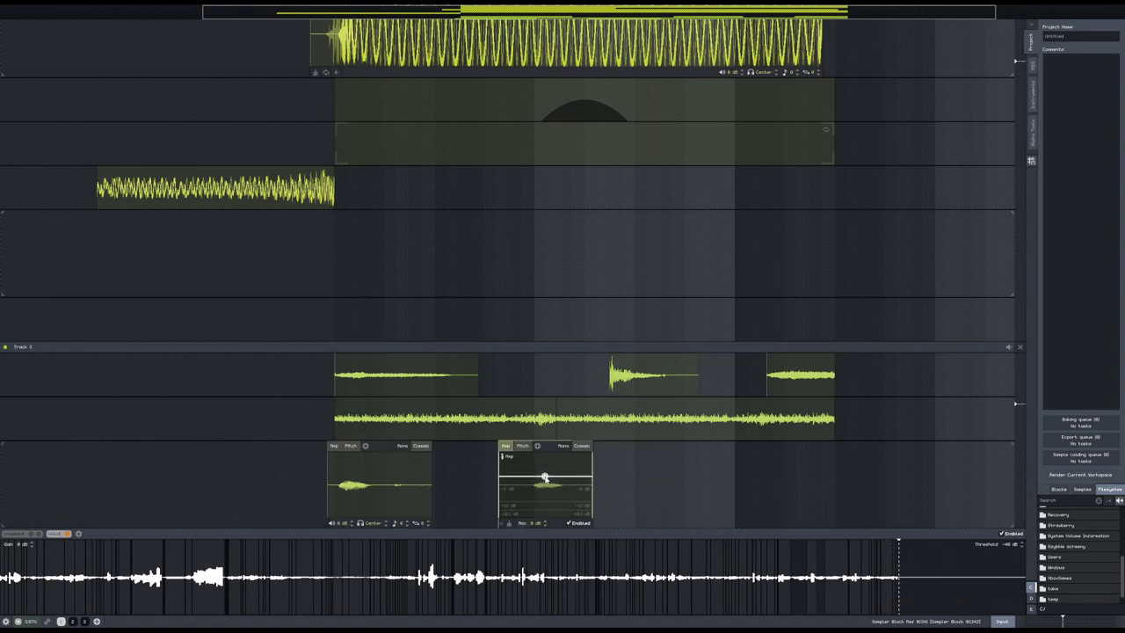
pyautogui.click(545, 522)
pyautogui.click(546, 521)
pyautogui.click(546, 521)
pyautogui.press('space')
pyautogui.click(547, 521)
pyautogui.click(546, 521)
pyautogui.click(547, 521)
pyautogui.click(547, 521)
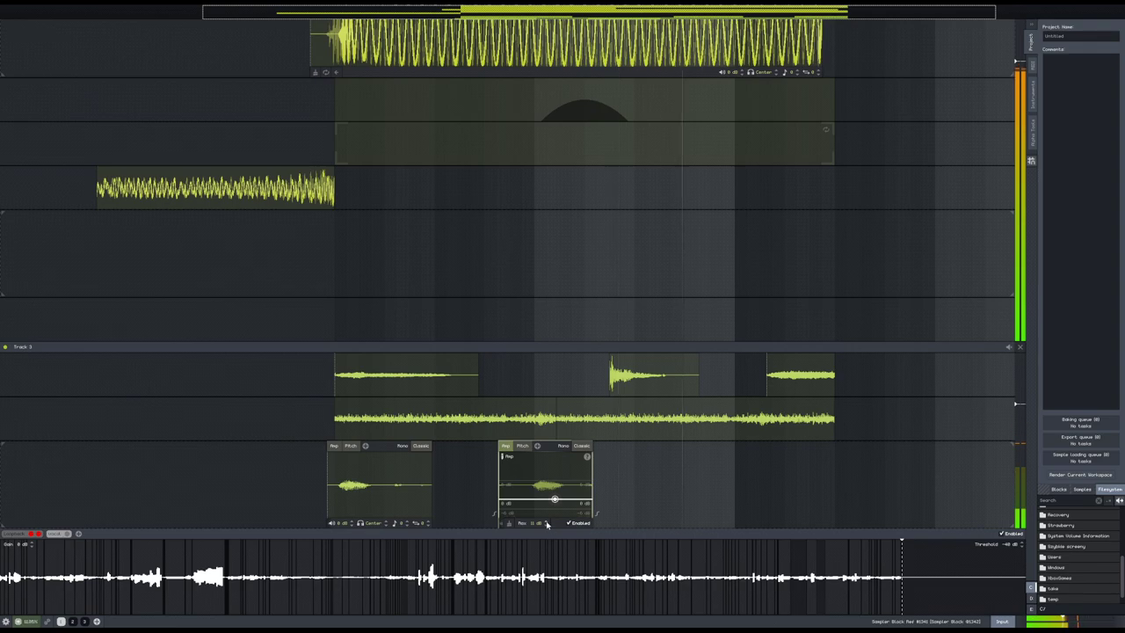
pyautogui.scroll(3, 527, 519)
pyautogui.scroll(1, 517, 526)
pyautogui.moveTo(673, 505); pyautogui.dragTo(673, 451)
# - Delete the first vocal snippet on Track 3's third lane and add an empty lane below
pyautogui.scroll(-3, 551, 488)
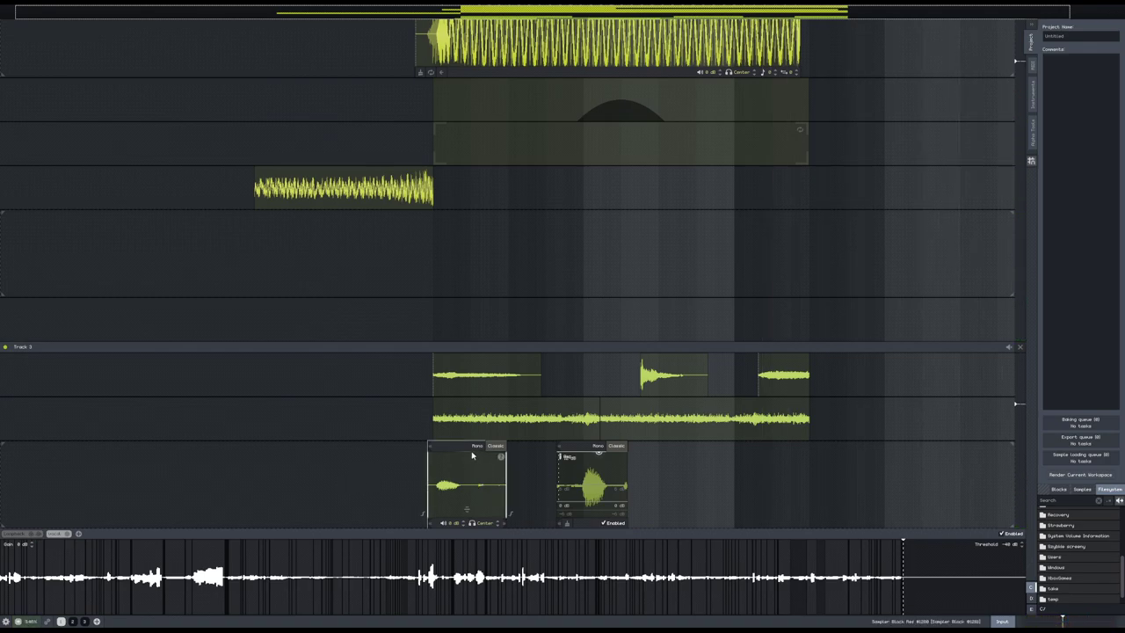
pyautogui.press('Delete')
pyautogui.rightClick(424, 486)
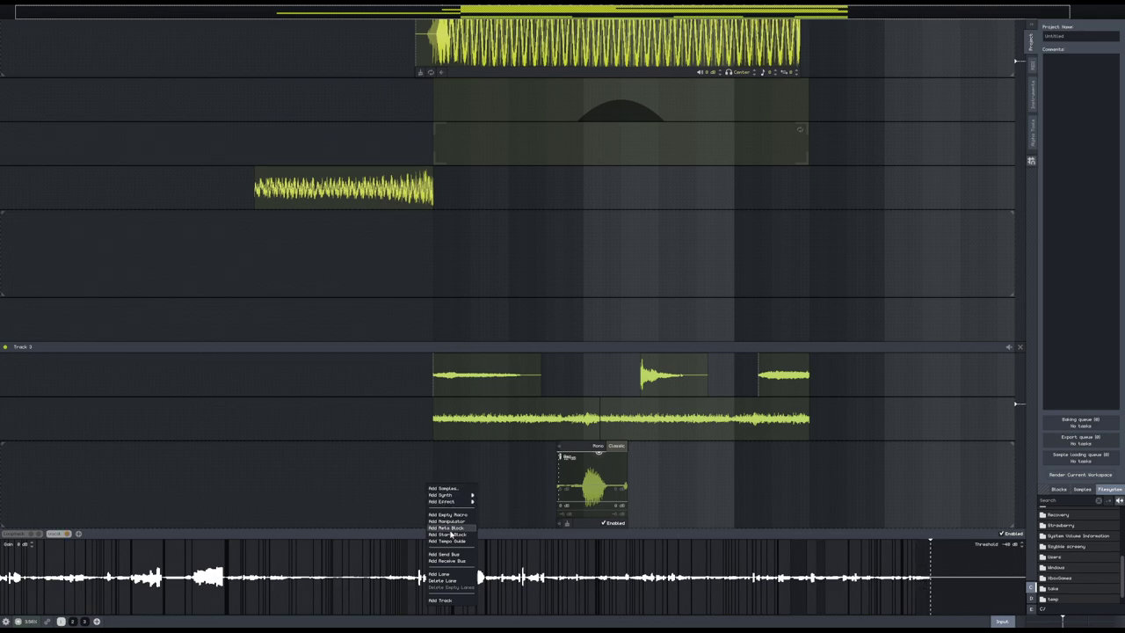
pyautogui.click(453, 580)
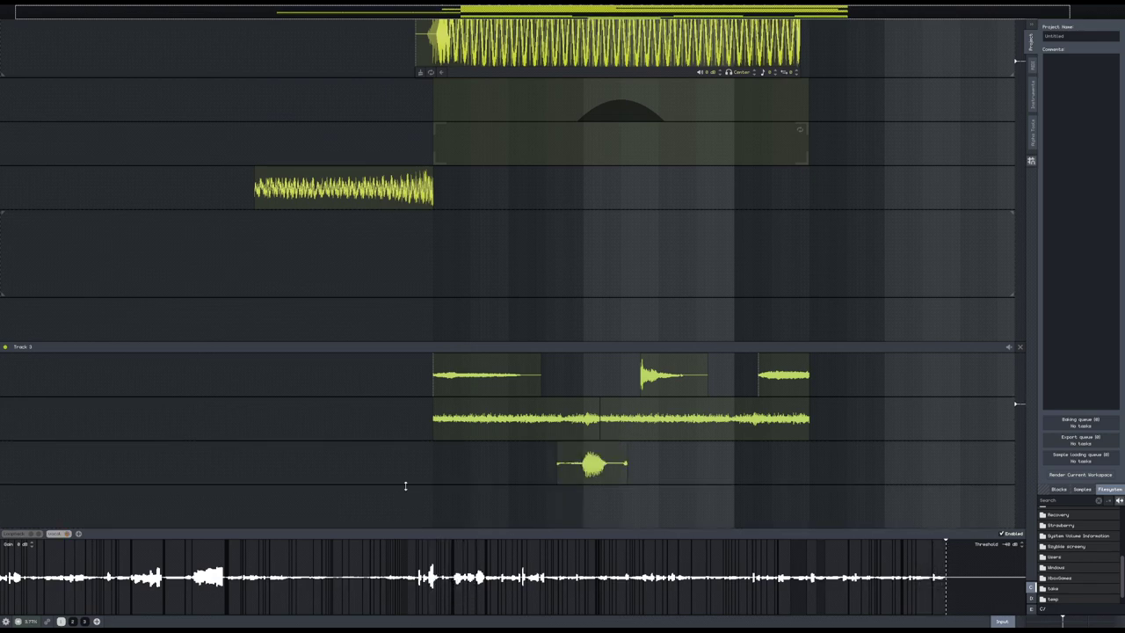
# - Add a Spring Reverb effect on Track 3's new lane and stretch it across the full loop length
pyautogui.scroll(-1, 406, 487)
pyautogui.rightClick(459, 458)
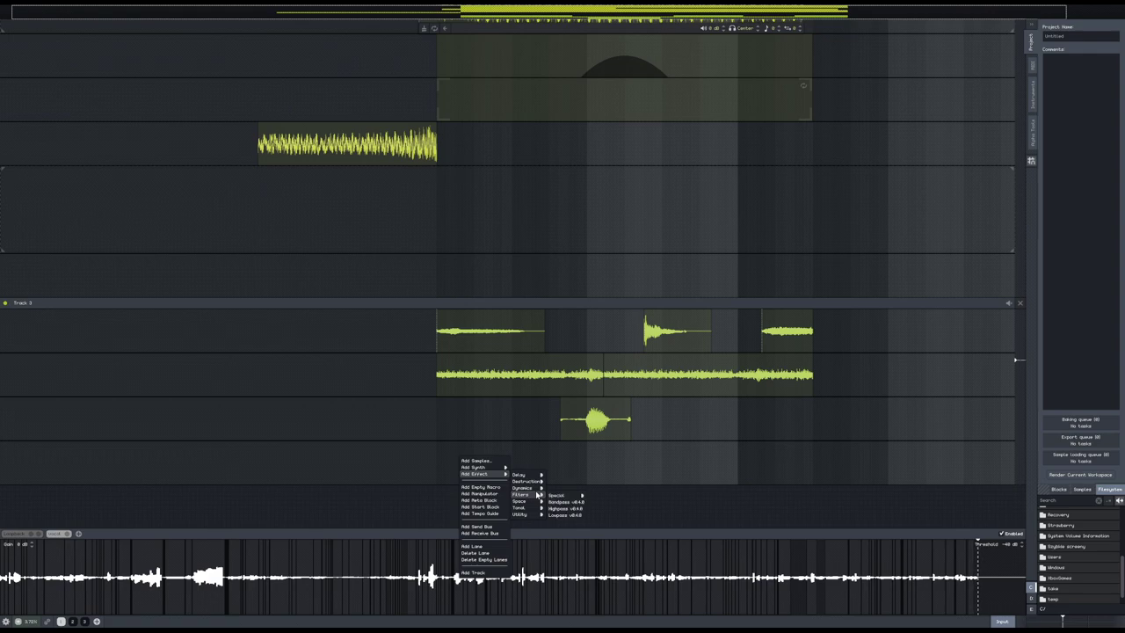
pyautogui.click(552, 502)
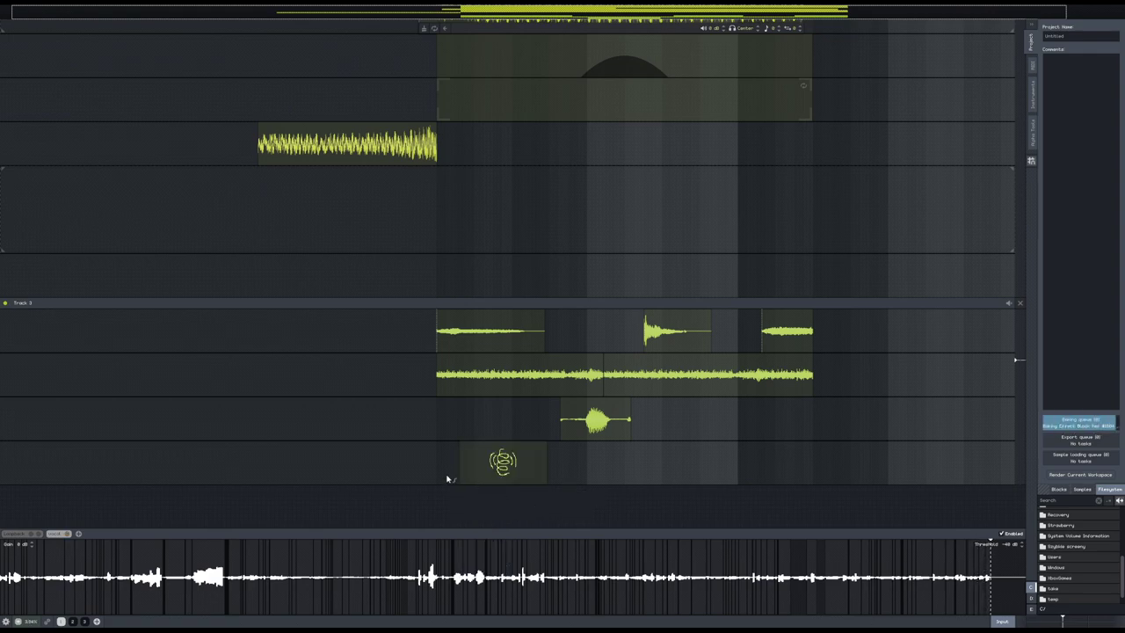
pyautogui.moveTo(523, 471); pyautogui.dragTo(815, 463)
# - Move all Track 3 vocal blocks and their effect directly after the loop and play them
pyautogui.moveTo(846, 473); pyautogui.dragTo(816, 337)
pyautogui.hscroll(5, 566, 206)
pyautogui.hscroll(1, 566, 206)
pyautogui.press('space')
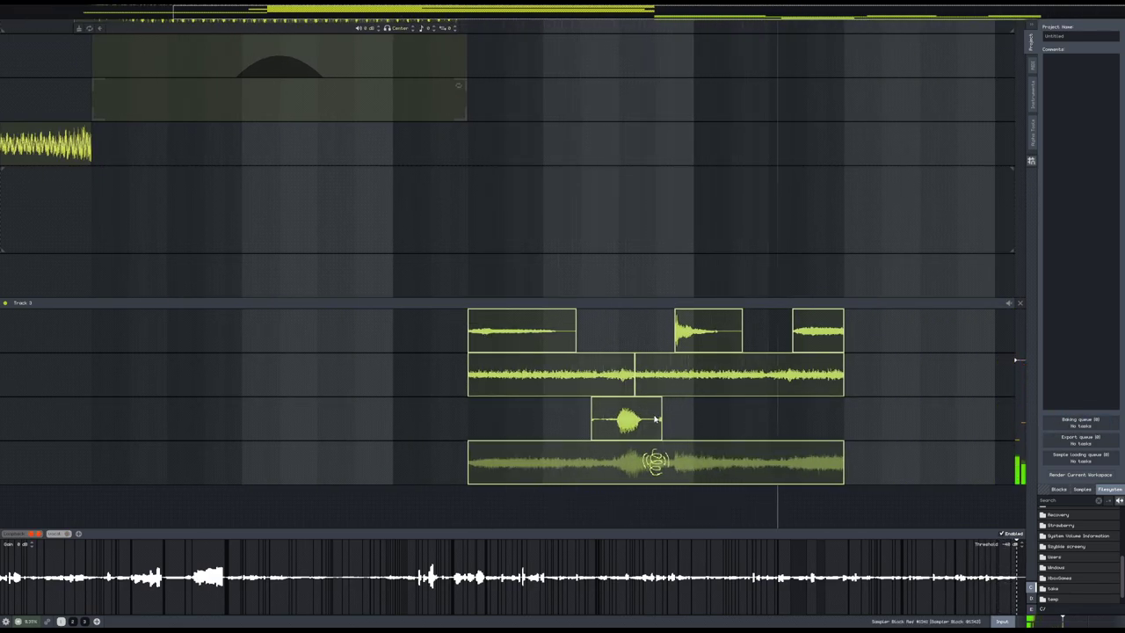
# - Replace the effect block's Spring Reverb with Wavebender
pyautogui.click(655, 464)
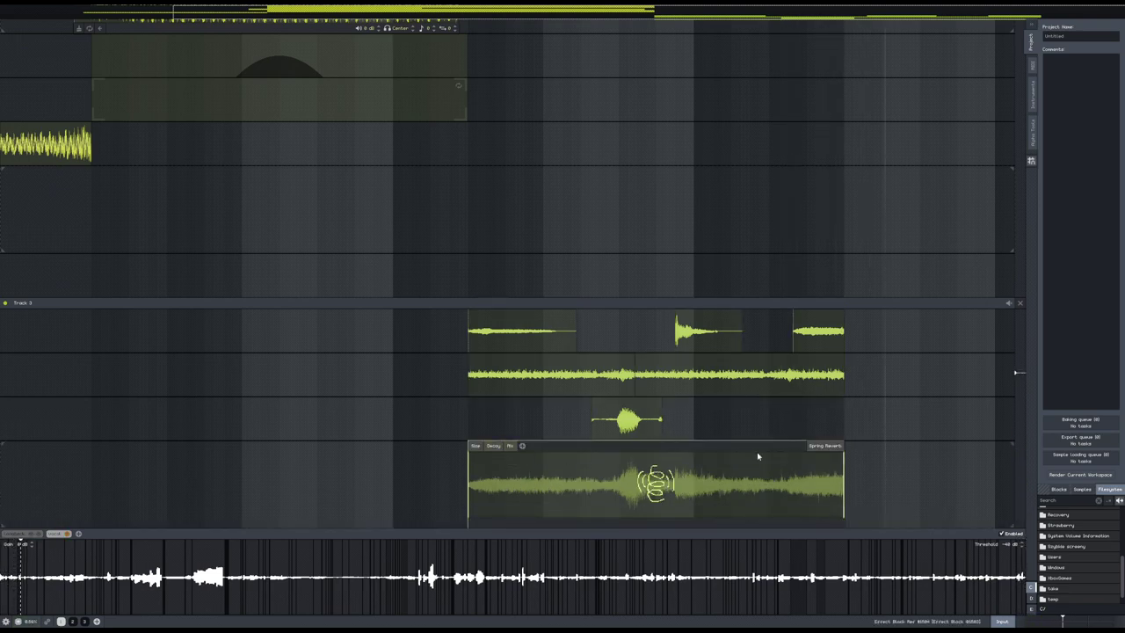
pyautogui.click(827, 447)
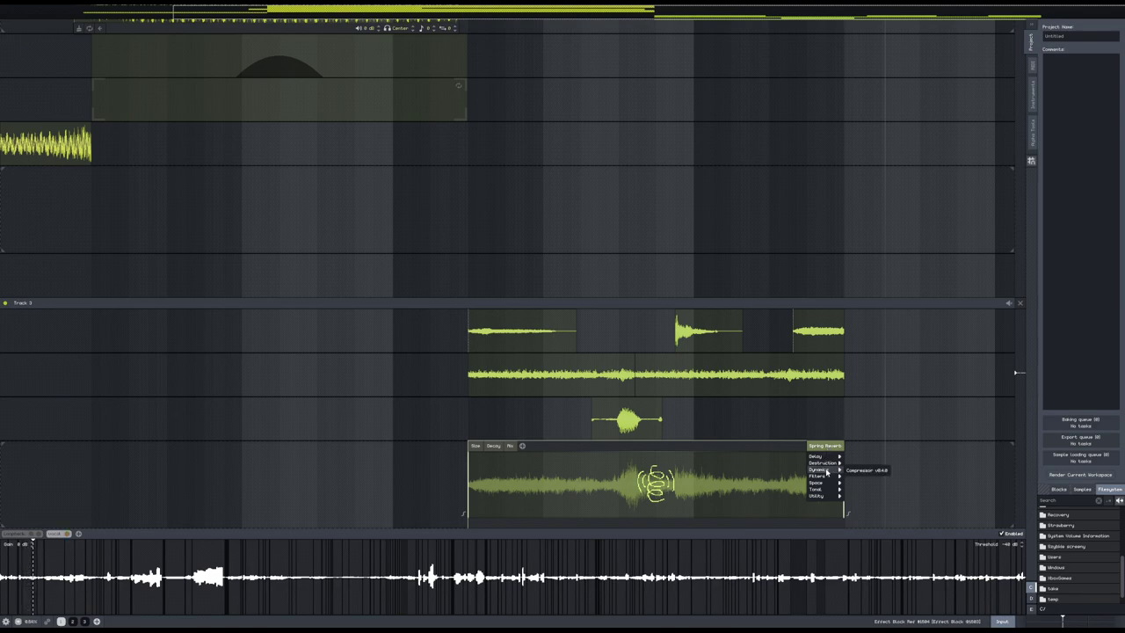
pyautogui.moveTo(835, 464)
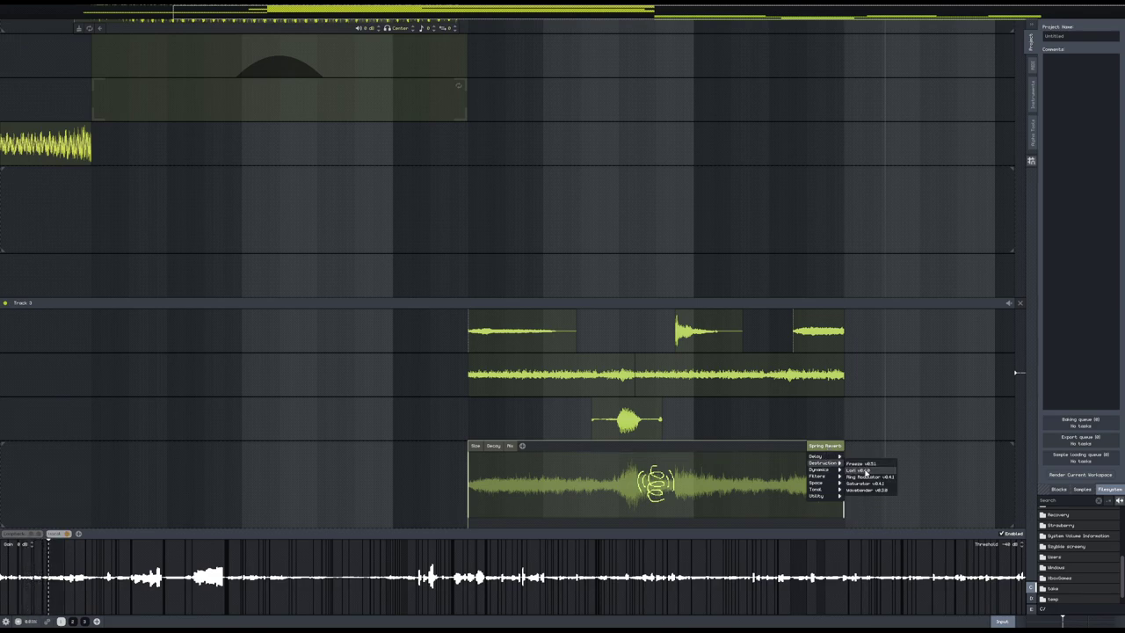
pyautogui.click(870, 490)
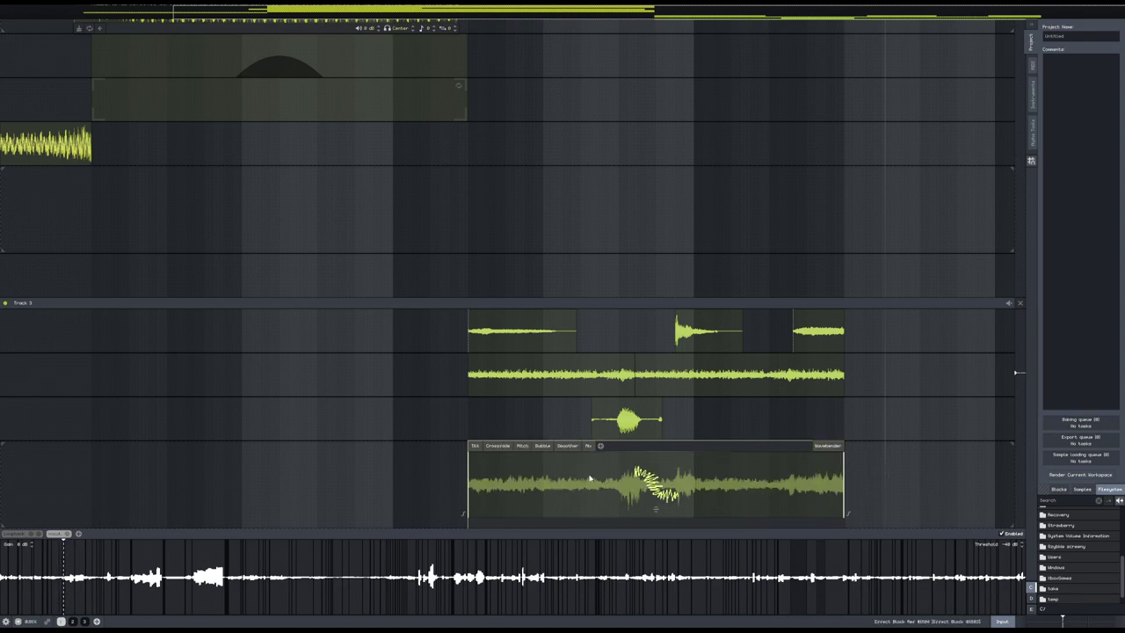
# - Play the vocals and adjust Wavebender's Tilt and Pitch curves
pyautogui.press('space')
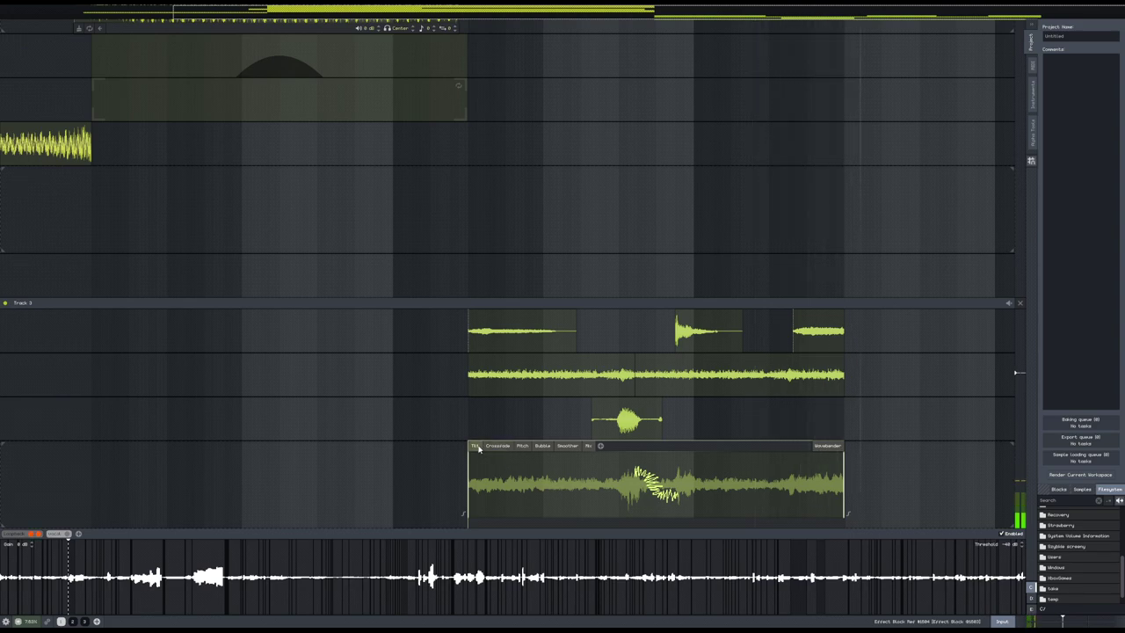
pyautogui.click(476, 447)
pyautogui.moveTo(548, 495); pyautogui.dragTo(818, 468)
pyautogui.click(525, 446)
pyautogui.scroll(-3, 607, 493)
pyautogui.moveTo(607, 489)
pyautogui.mouseDown()
pyautogui.moveTo(608, 514)
pyautogui.moveTo(613, 473)
pyautogui.mouseUp()
# - Go through Wavebender's Bubble, Smoother, Mix and Crossfade curves
pyautogui.click(603, 446)
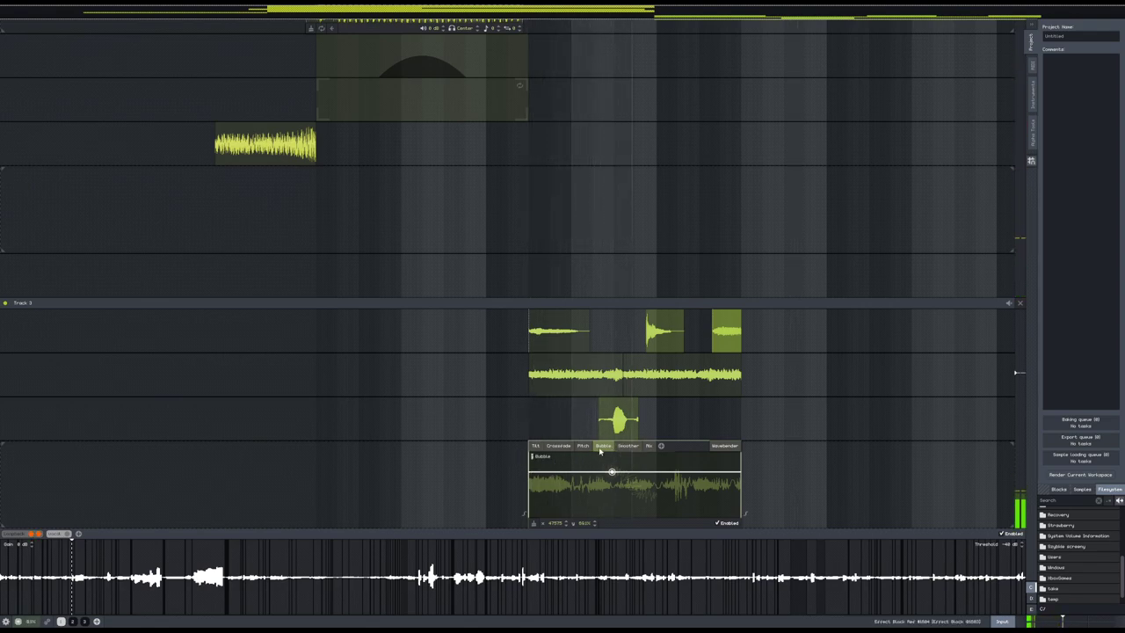
pyautogui.click(628, 445)
pyautogui.click(648, 446)
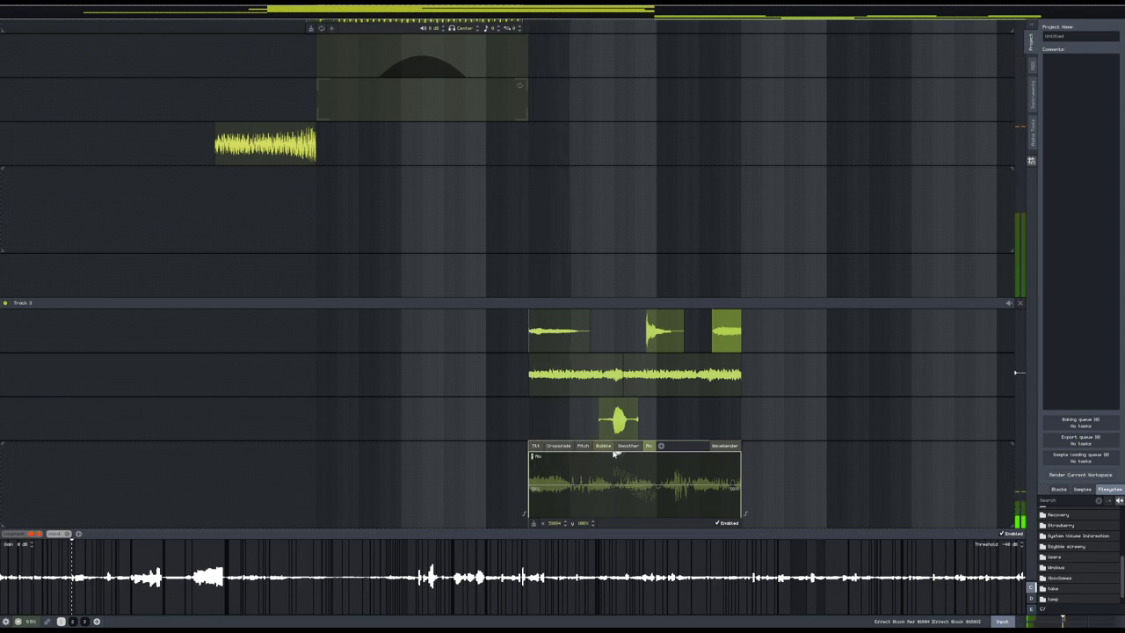
pyautogui.click(559, 446)
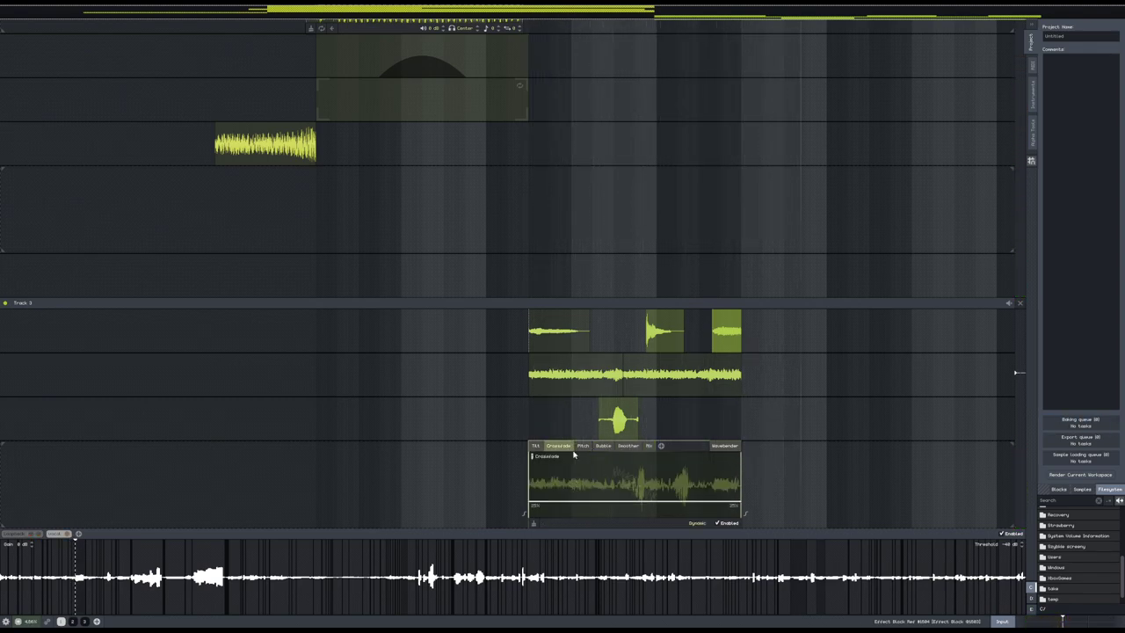
# - Redraw Wavebender's Pitch curve as a gradual descent to the centre line and bring up its Smoother curve
pyautogui.click(582, 445)
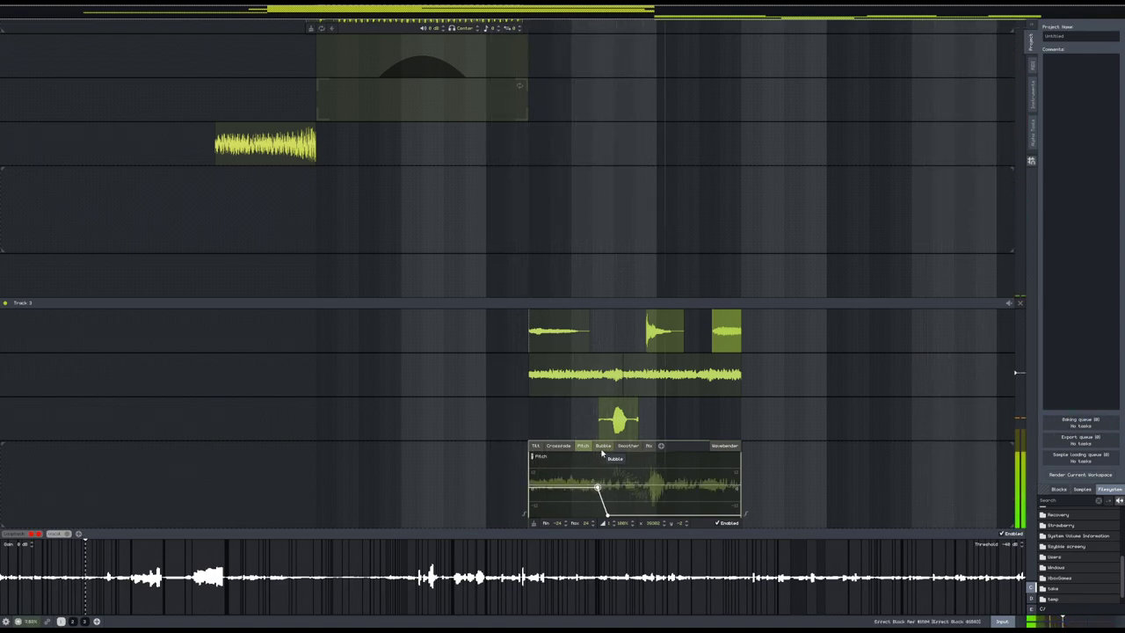
pyautogui.moveTo(596, 485); pyautogui.dragTo(527, 464)
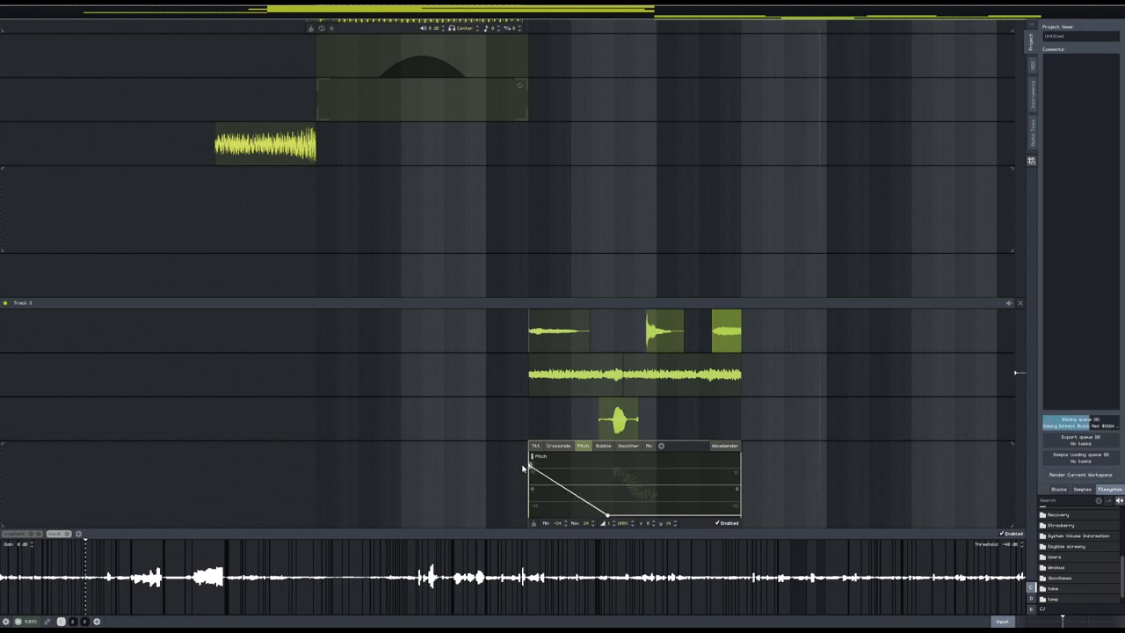
pyautogui.moveTo(606, 517); pyautogui.dragTo(651, 483)
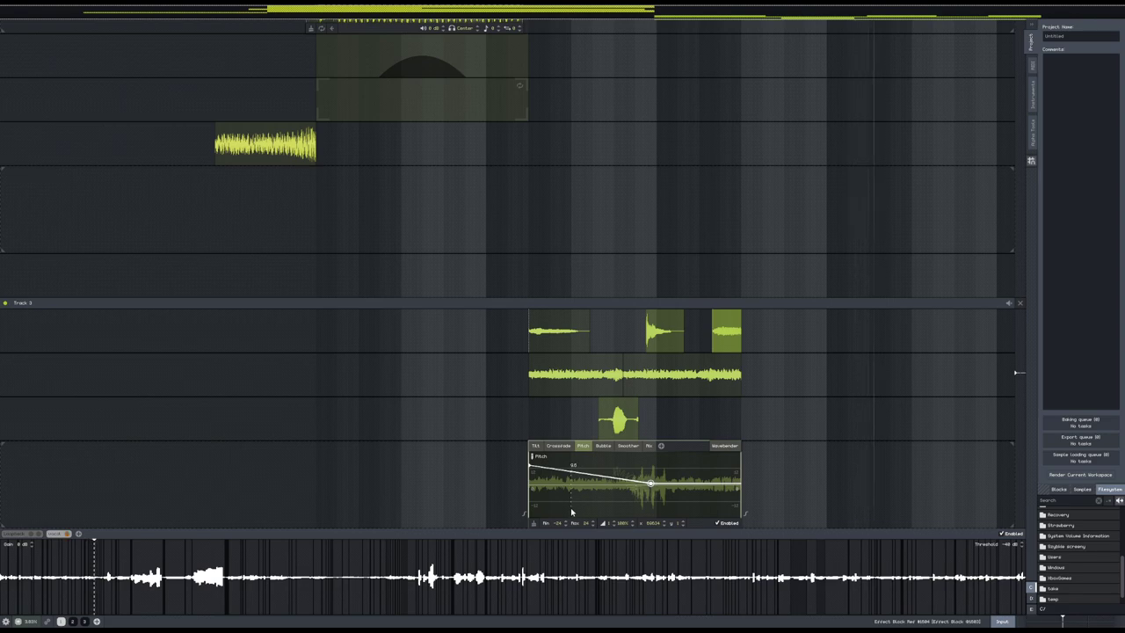
pyautogui.click(628, 445)
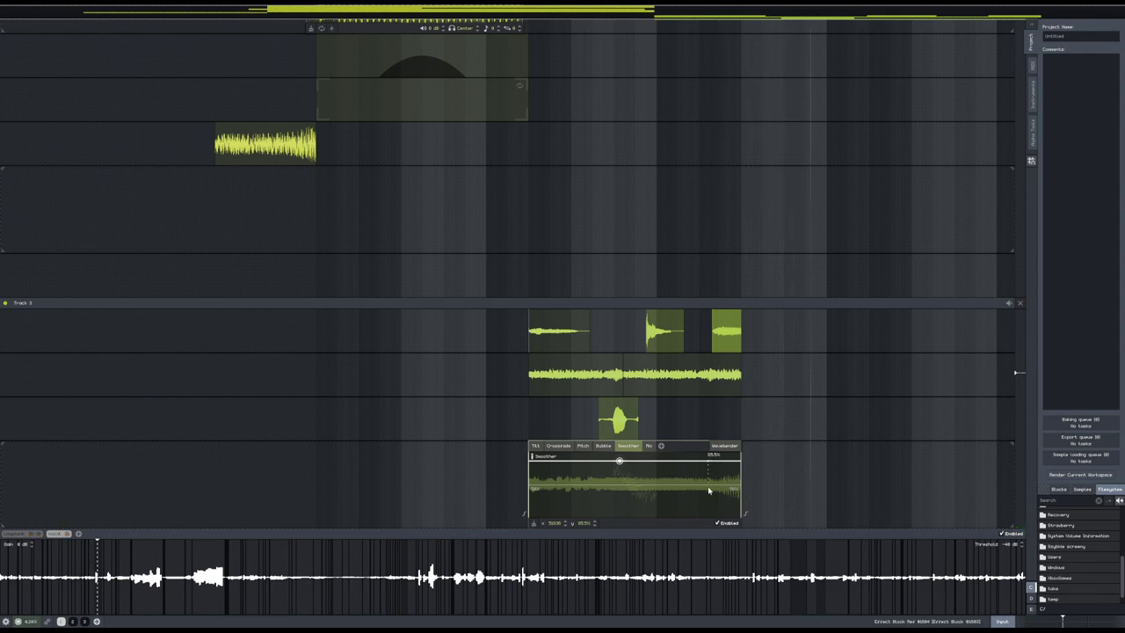
# - Place a region of the loopback recording on Track 3's third lane, ending where the vocal blocks start
pyautogui.click(22, 534)
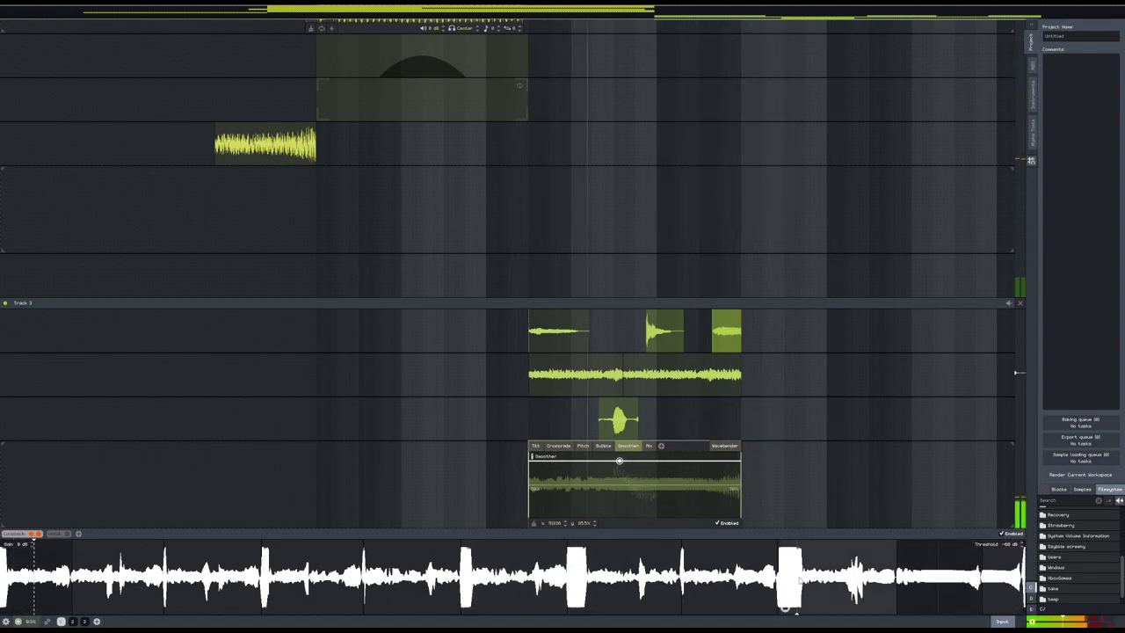
pyautogui.moveTo(894, 586); pyautogui.dragTo(304, 427)
pyautogui.press('space')
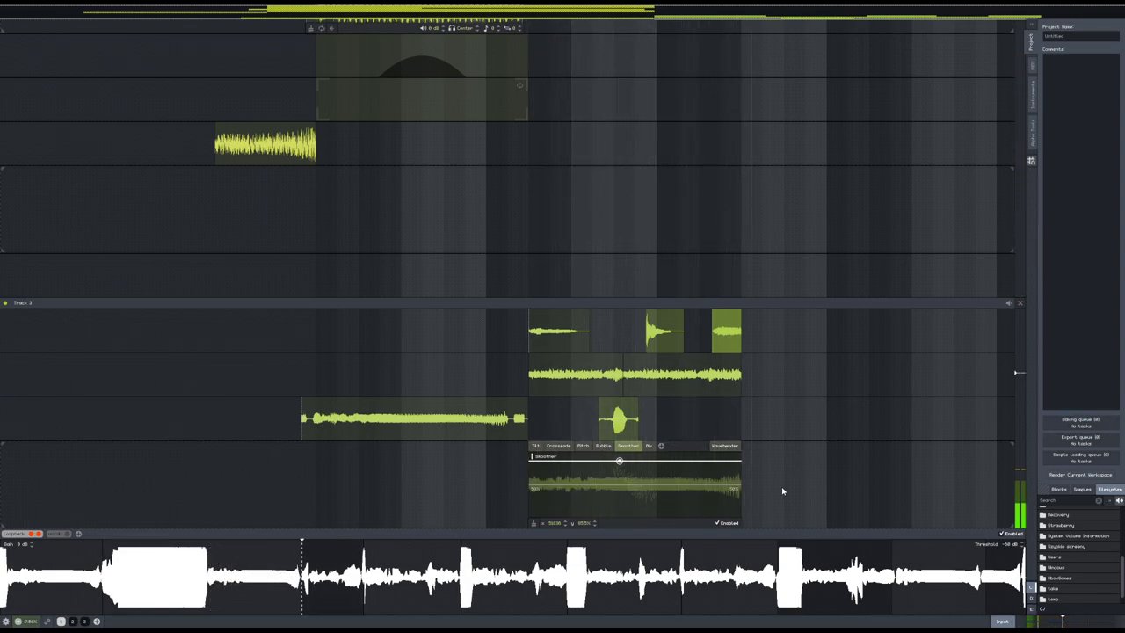
# - Reshape Wavebender's Pitch curve with an early dip and a curved rise to the block's end while playing
pyautogui.moveTo(785, 434); pyautogui.dragTo(552, 321)
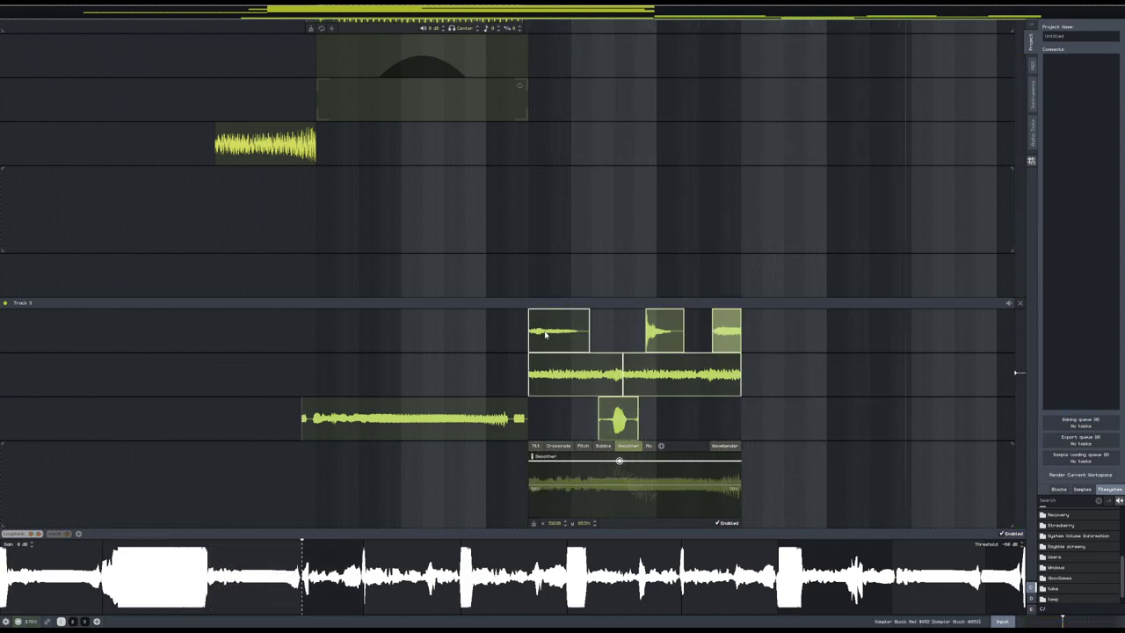
pyautogui.click(571, 447)
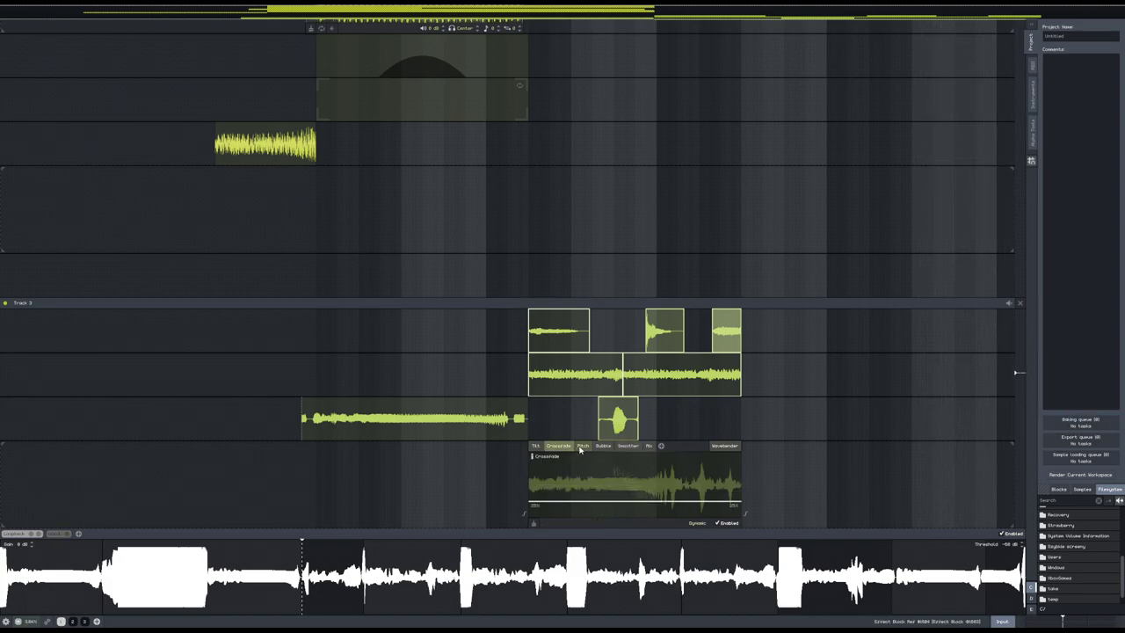
pyautogui.click(582, 446)
pyautogui.moveTo(580, 483); pyautogui.dragTo(581, 493)
pyautogui.press('space')
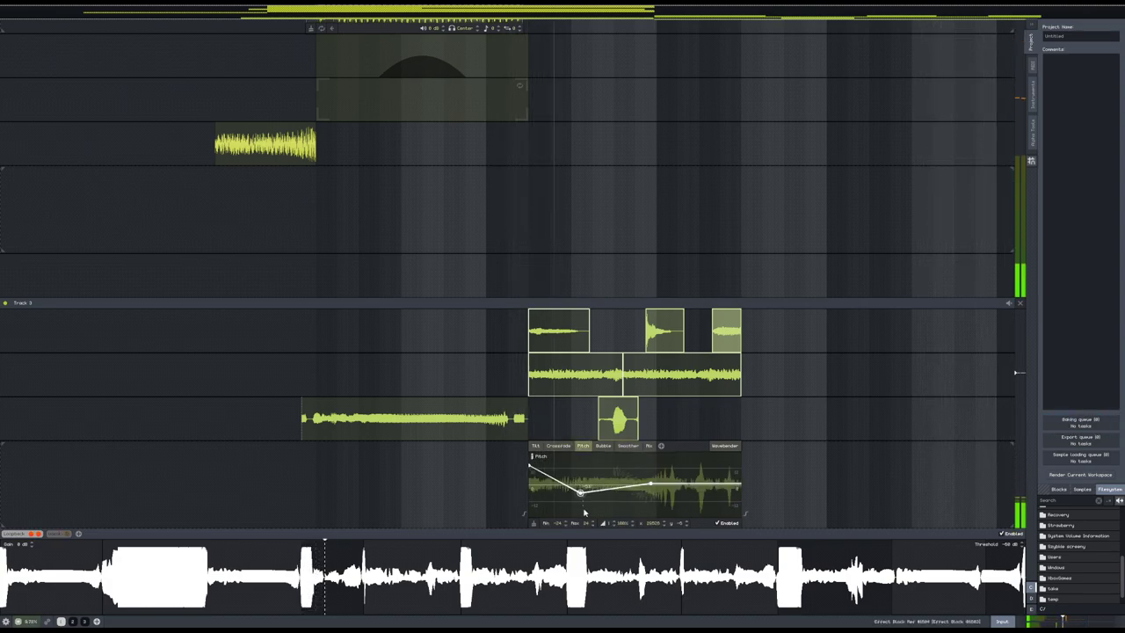
pyautogui.moveTo(650, 484); pyautogui.dragTo(739, 482)
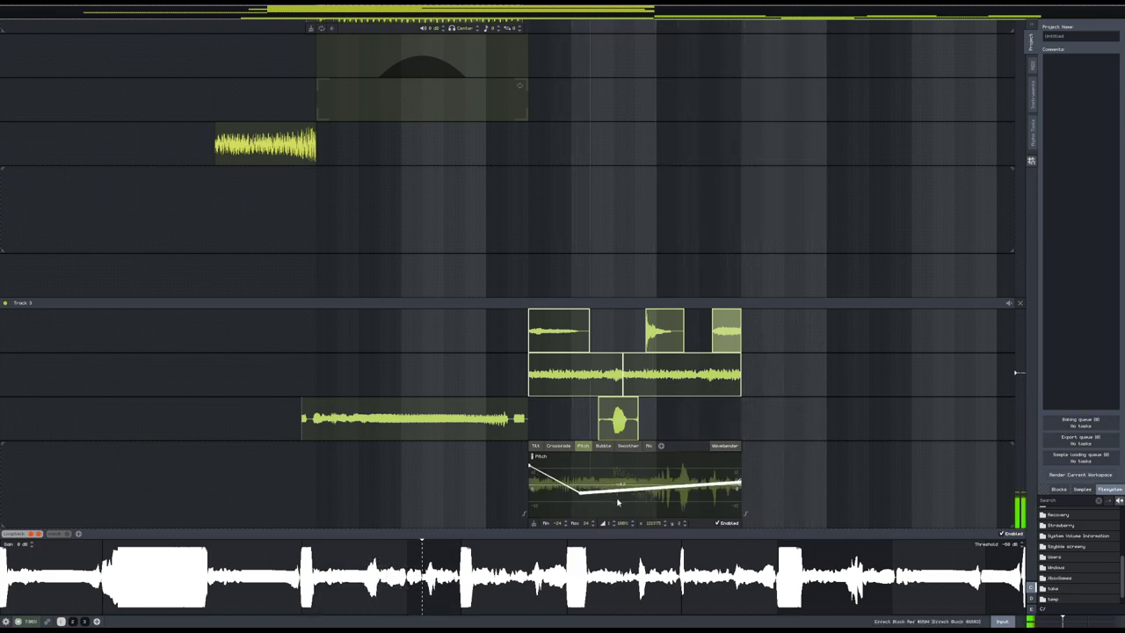
pyautogui.moveTo(661, 486); pyautogui.dragTo(681, 478)
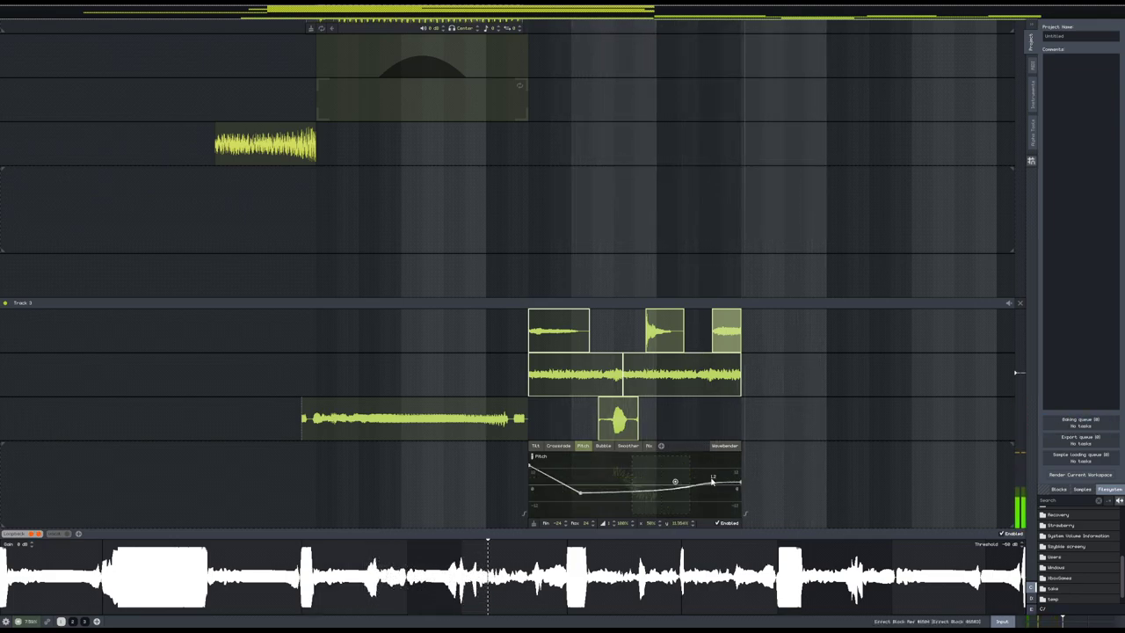
pyautogui.press('space')
pyautogui.click(799, 489)
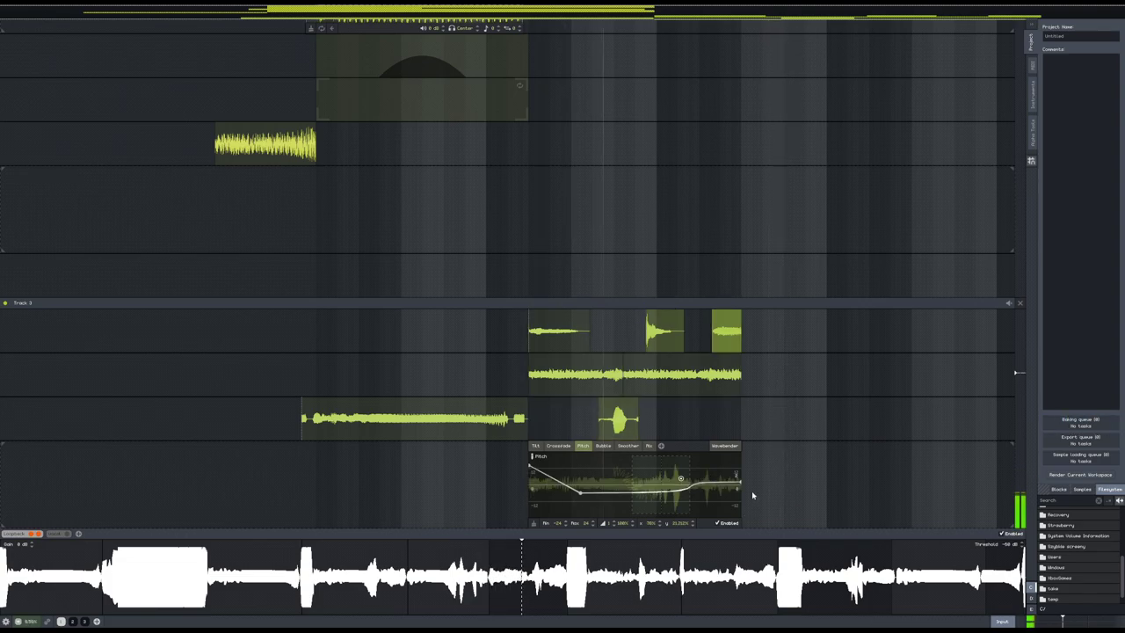
# - Place the new loopback recording on Track 3's bottom lane at the loop's end, shifting the vocal and effect blocks further along the timeline
pyautogui.scroll(-1, 753, 490)
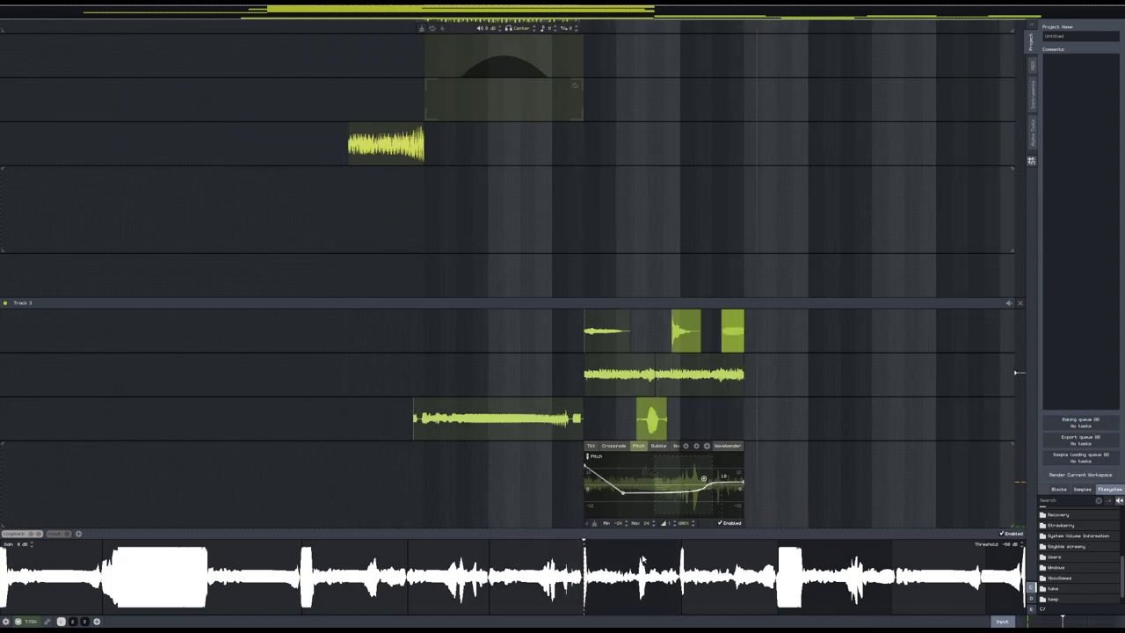
pyautogui.moveTo(526, 594); pyautogui.dragTo(454, 499)
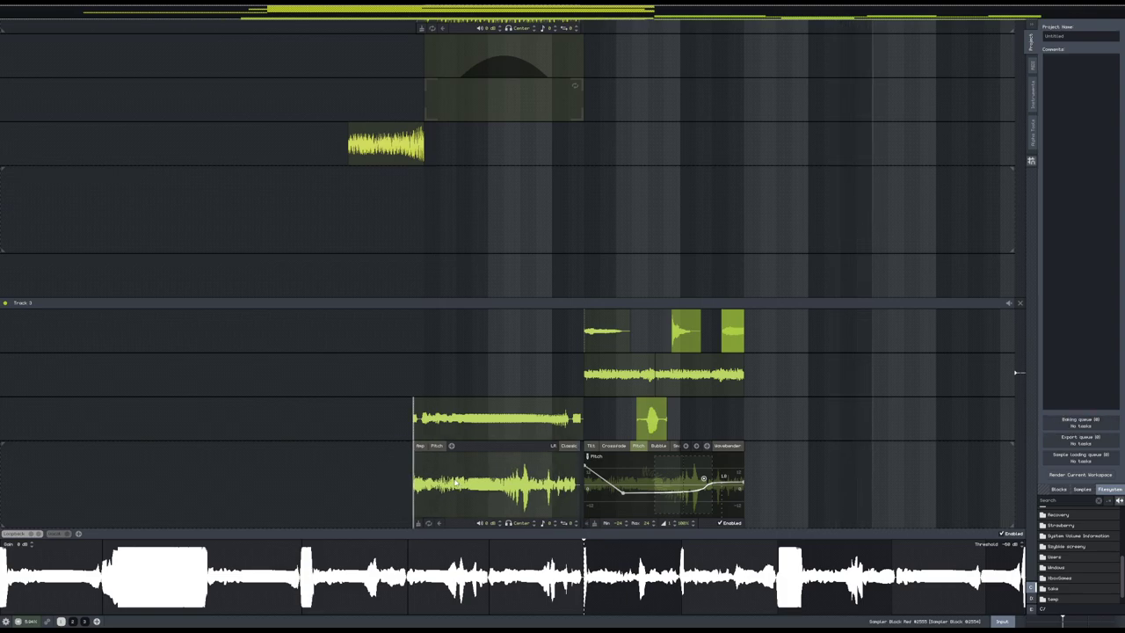
pyautogui.moveTo(781, 501); pyautogui.dragTo(610, 322)
pyautogui.moveTo(610, 323); pyautogui.dragTo(909, 325)
pyautogui.press('space')
pyautogui.moveTo(501, 477); pyautogui.dragTo(673, 477)
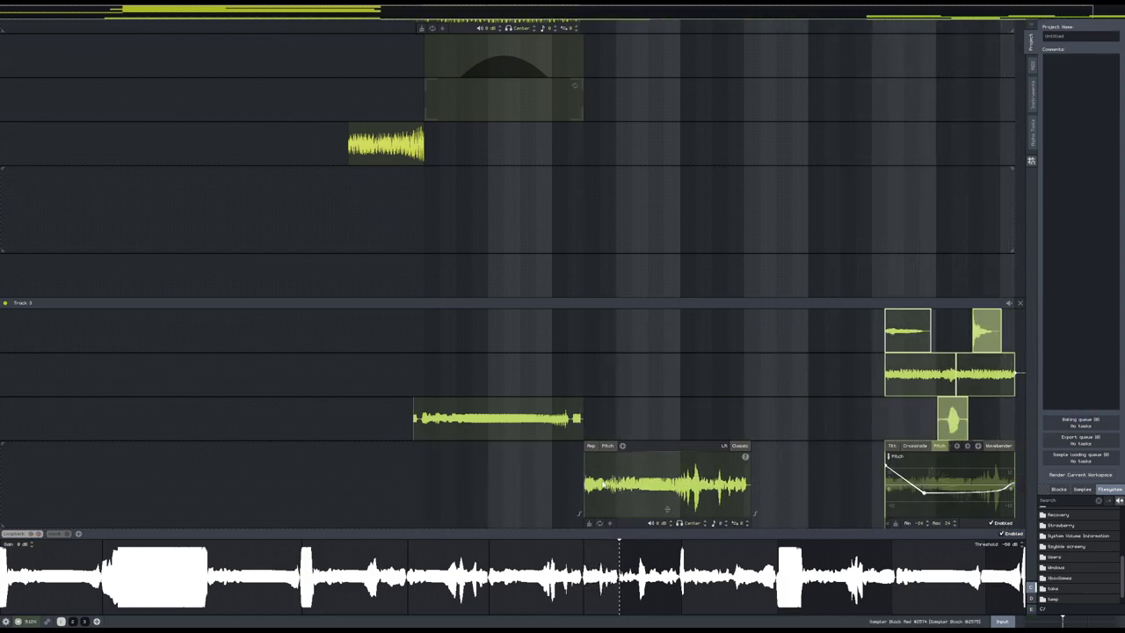
pyautogui.click(442, 484)
pyautogui.press('space')
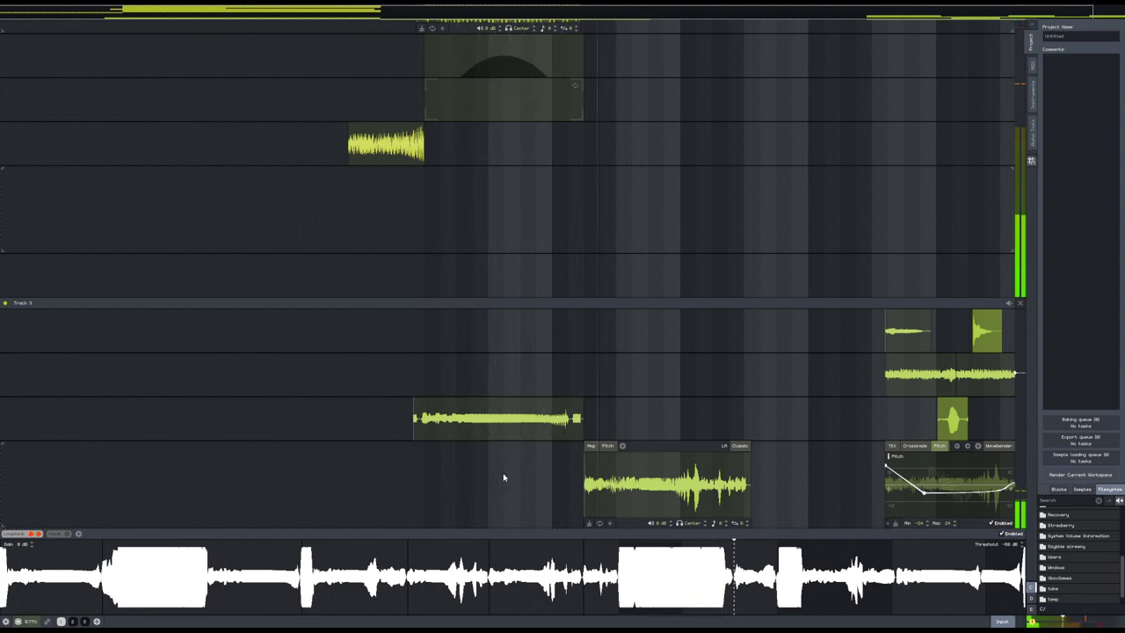
# - Return to Tracks 1 and 2 and browse the drive's folders in the file browser
pyautogui.moveTo(684, 314); pyautogui.dragTo(657, 543)
pyautogui.moveTo(670, 249); pyautogui.dragTo(644, 325)
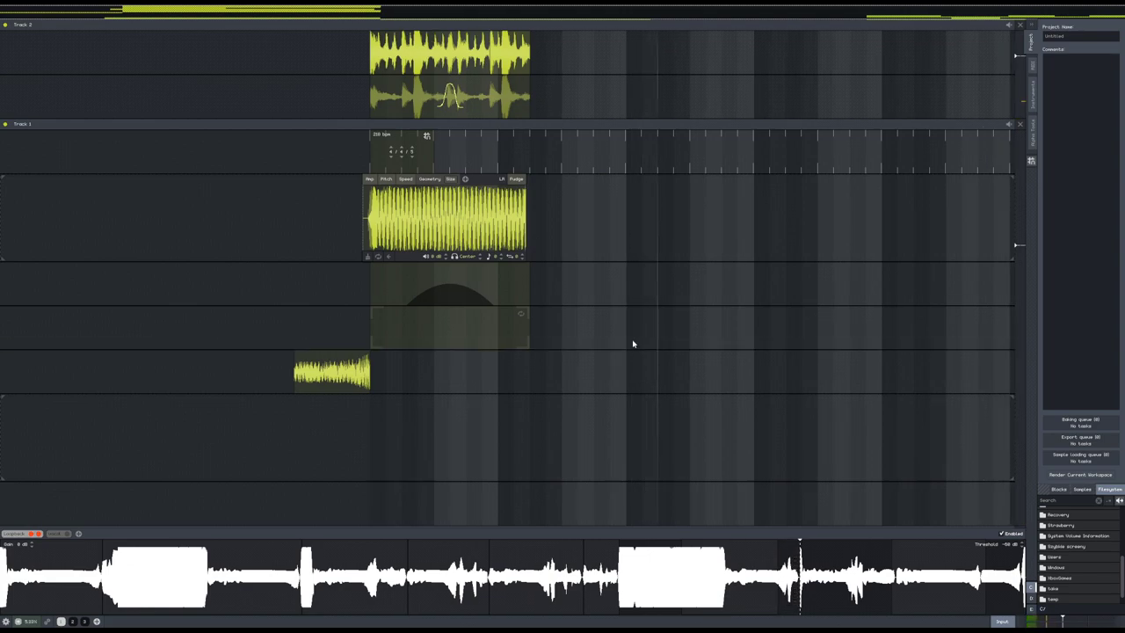
pyautogui.scroll(3, 1058, 593)
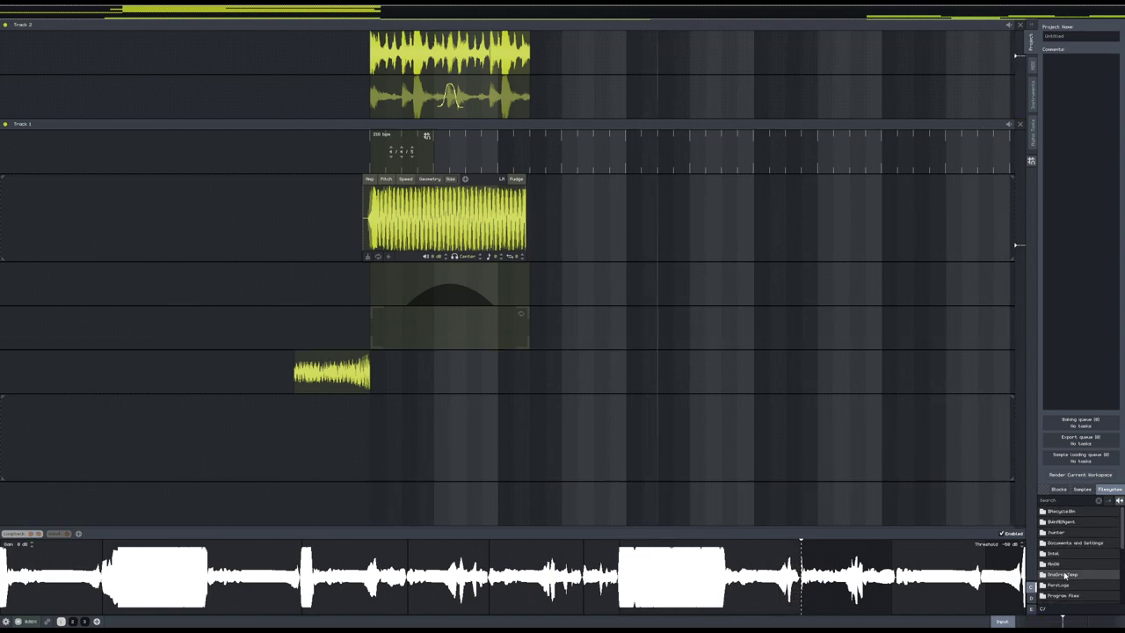
pyautogui.scroll(-2, 1074, 552)
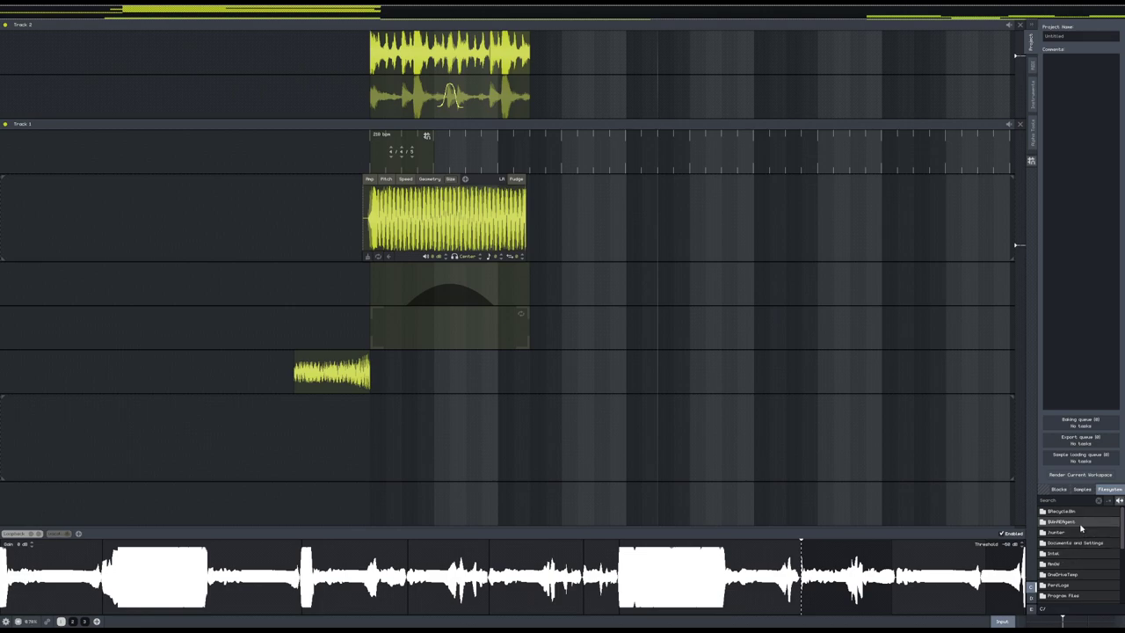
# - Open the Users folder of drive C in the file browser
pyautogui.scroll(-2, 1083, 557)
pyautogui.doubleClick(1075, 572)
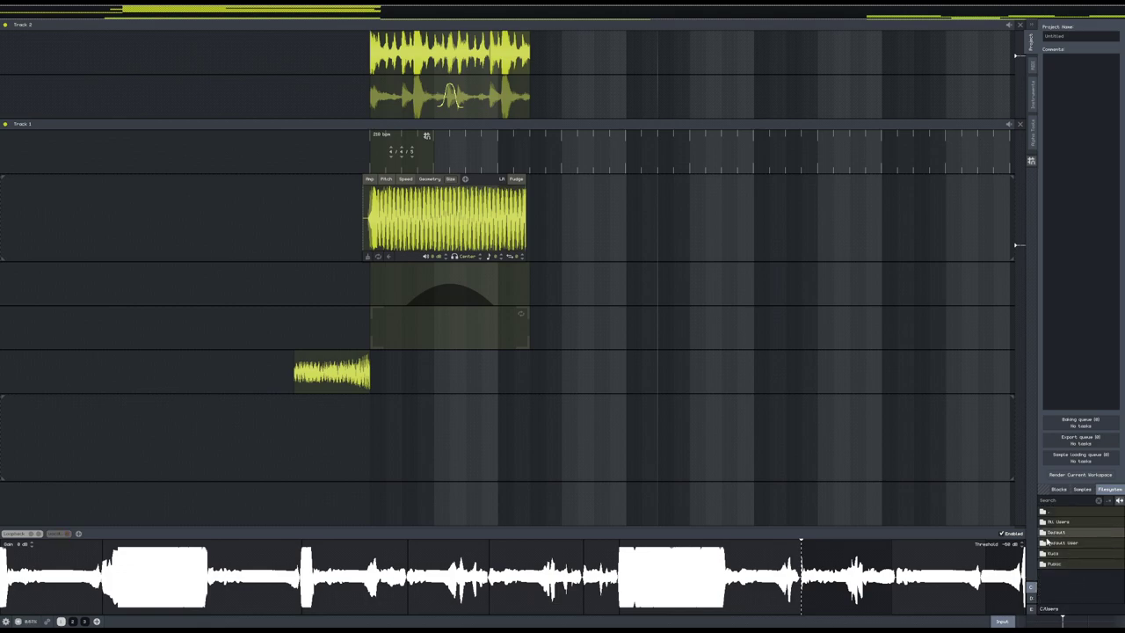
# - Place a short clip from the second recording in Track 1's empty lower lane, starting in line with the large waveform clip above
pyautogui.click(53, 534)
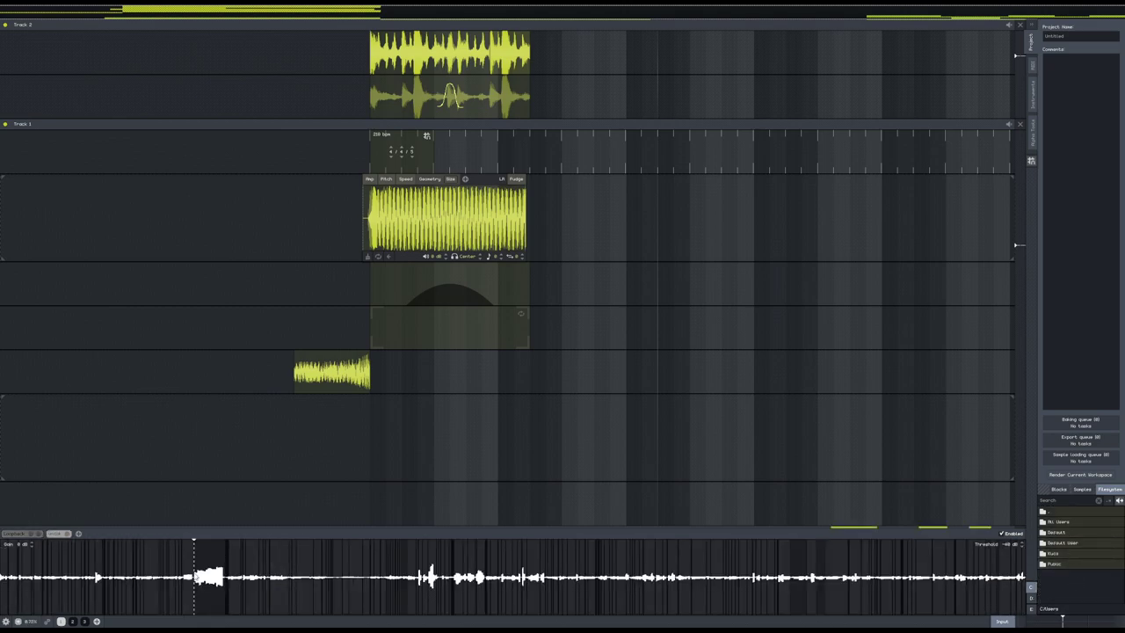
pyautogui.moveTo(209, 555); pyautogui.dragTo(332, 454)
pyautogui.press('Delete')
pyautogui.press('space')
pyautogui.moveTo(462, 456); pyautogui.dragTo(481, 340)
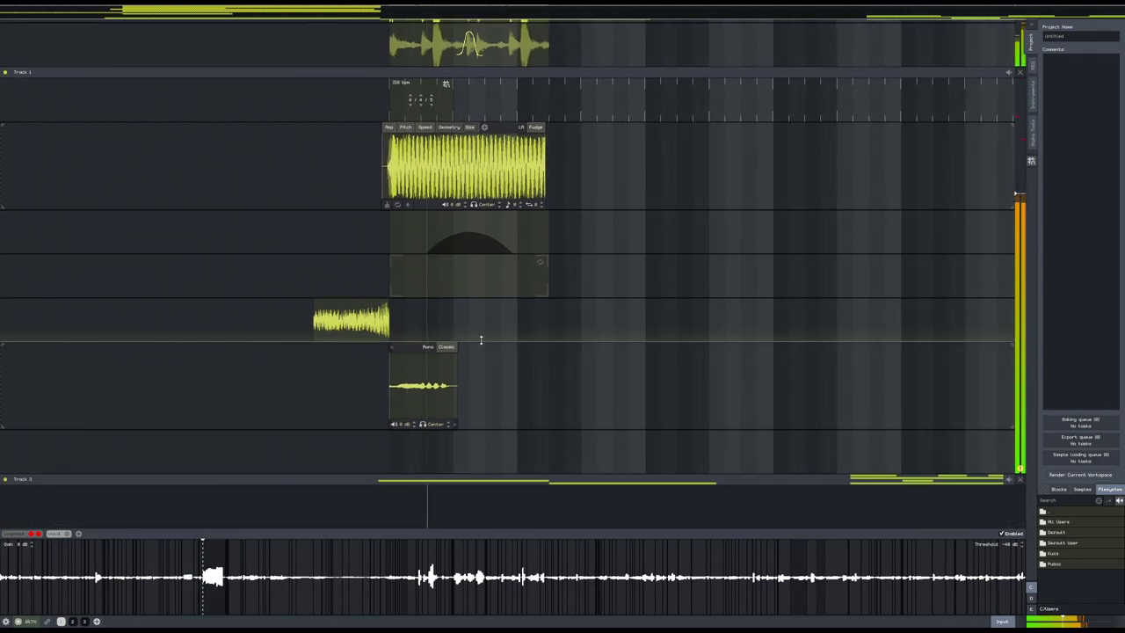
pyautogui.moveTo(429, 392); pyautogui.dragTo(421, 394)
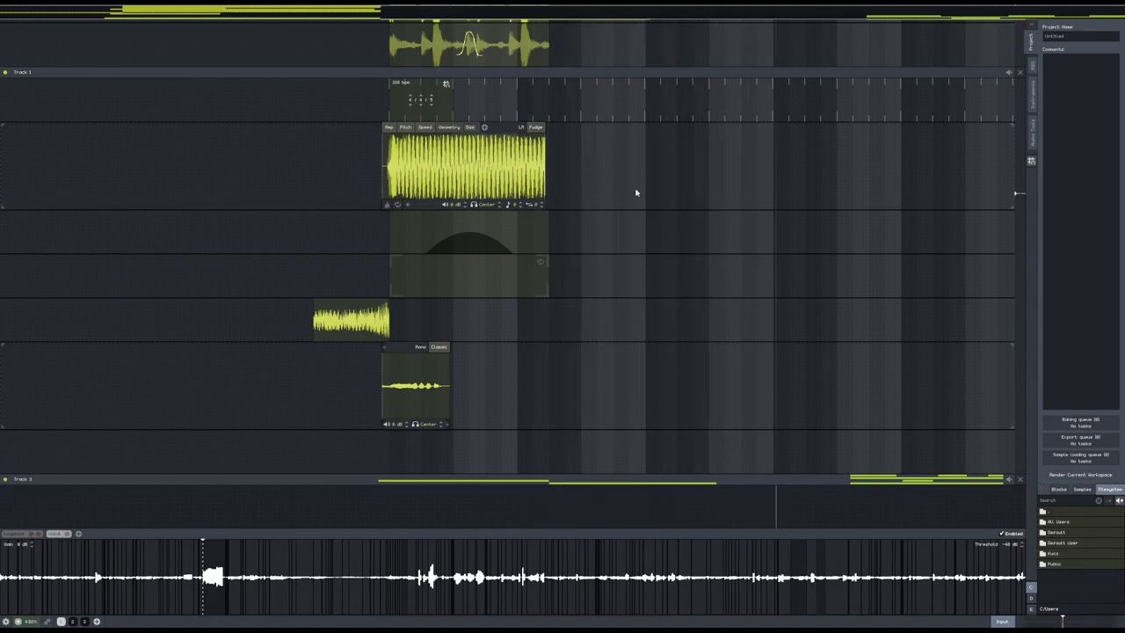
# - Go into the personal user folder and open its Documents folder
pyautogui.doubleClick(1067, 554)
pyautogui.scroll(-5, 1071, 555)
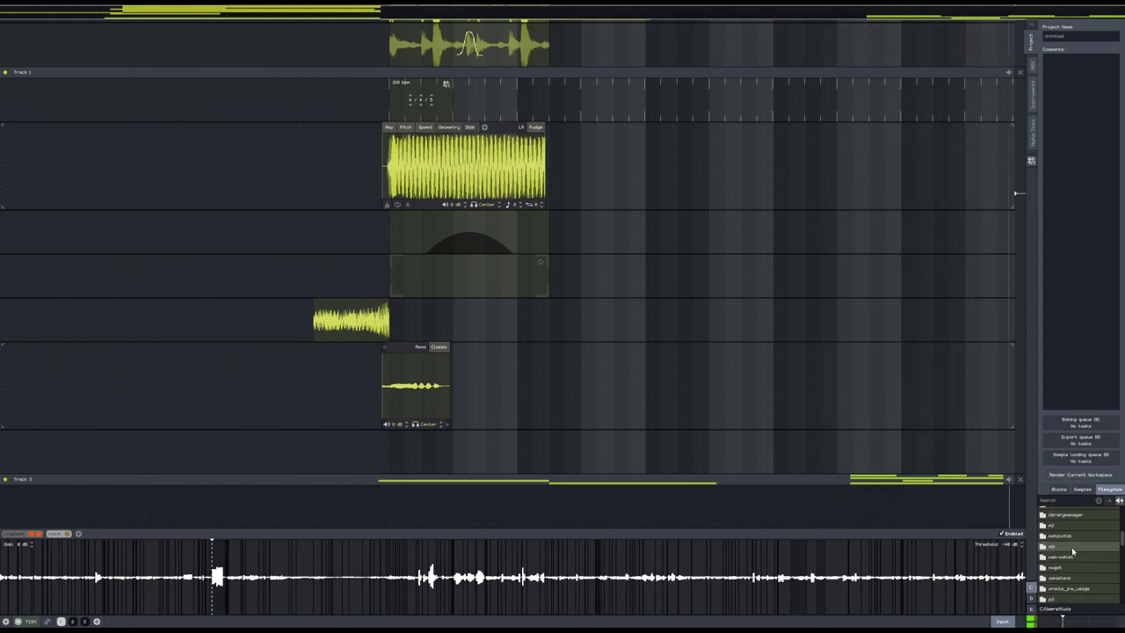
pyautogui.scroll(-3, 1080, 543)
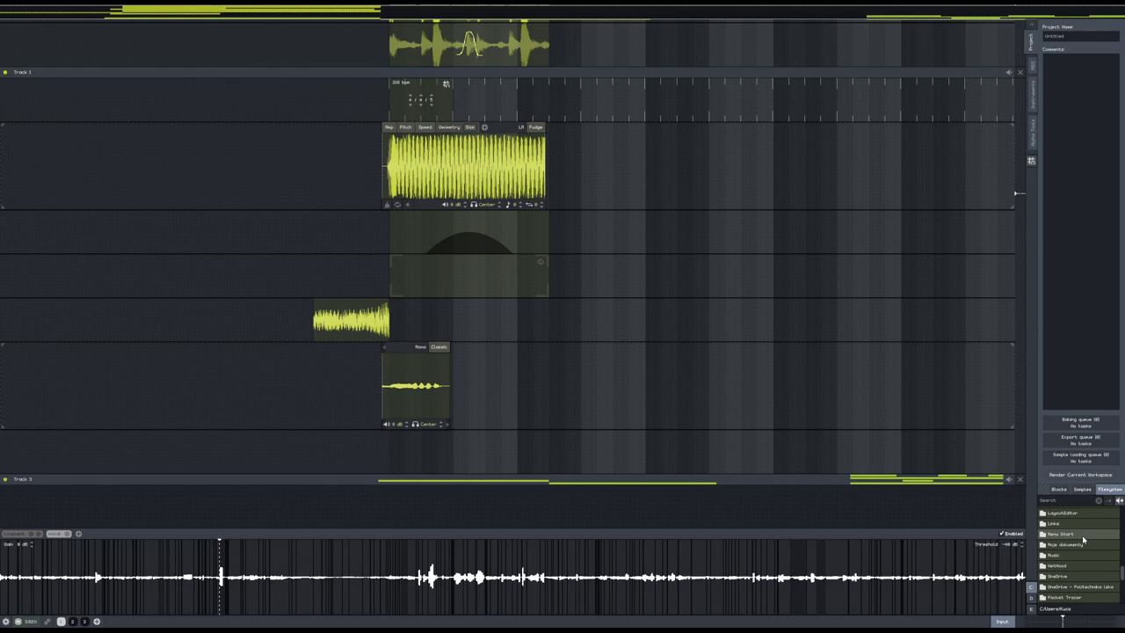
pyautogui.scroll(-5, 1081, 554)
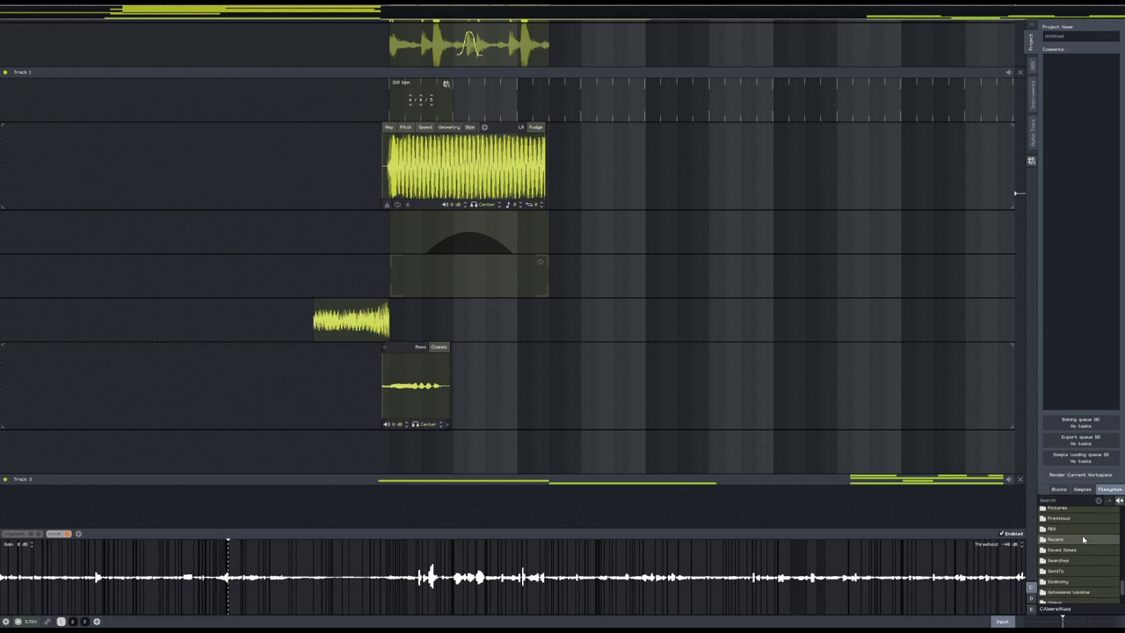
pyautogui.scroll(-3, 1079, 582)
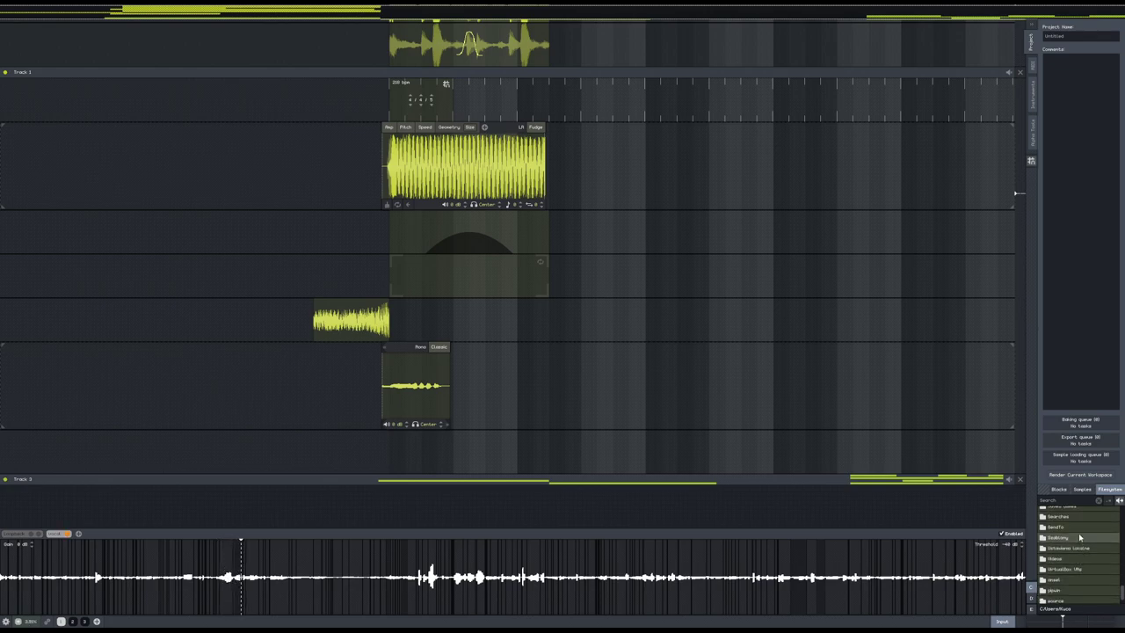
pyautogui.scroll(2, 1079, 537)
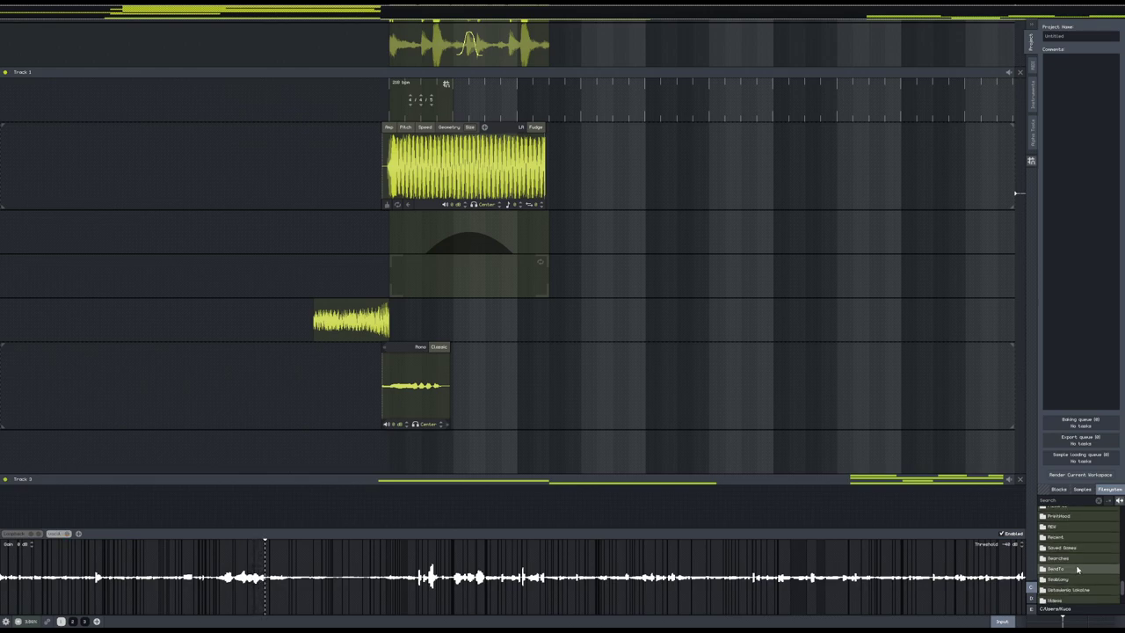
pyautogui.scroll(4, 1081, 570)
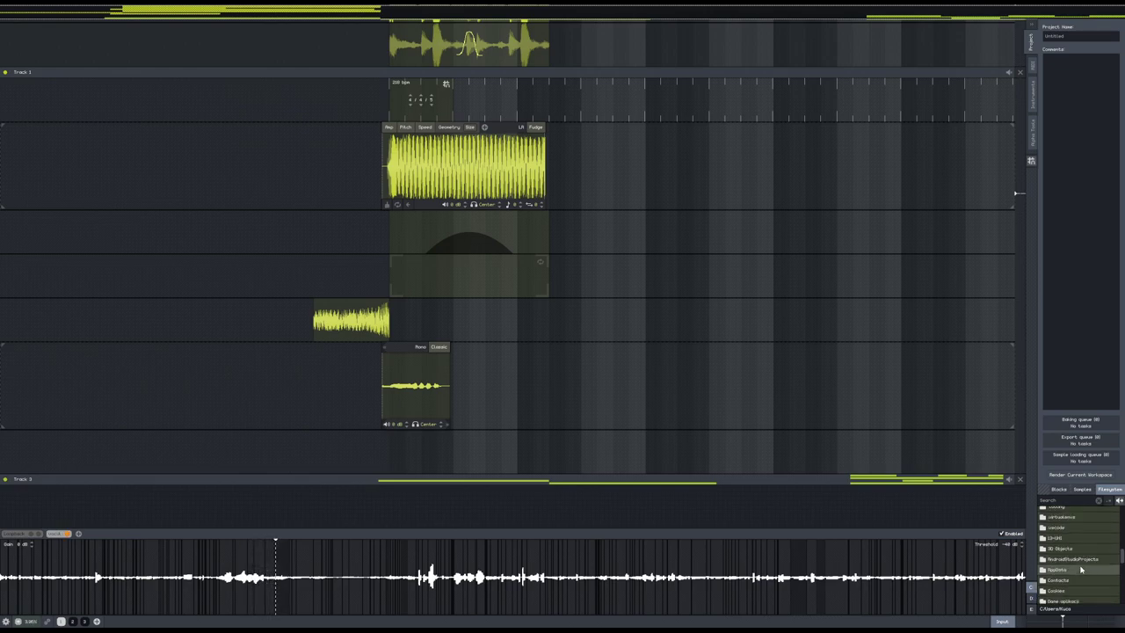
pyautogui.scroll(2, 1081, 570)
pyautogui.scroll(-3, 1082, 570)
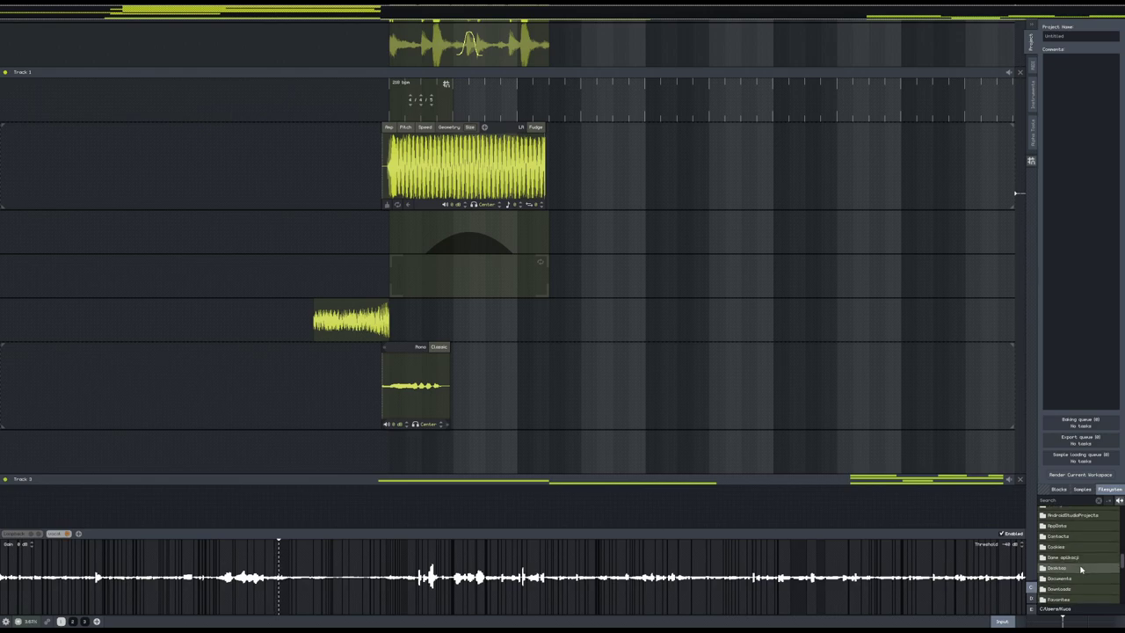
pyautogui.scroll(-2, 1080, 542)
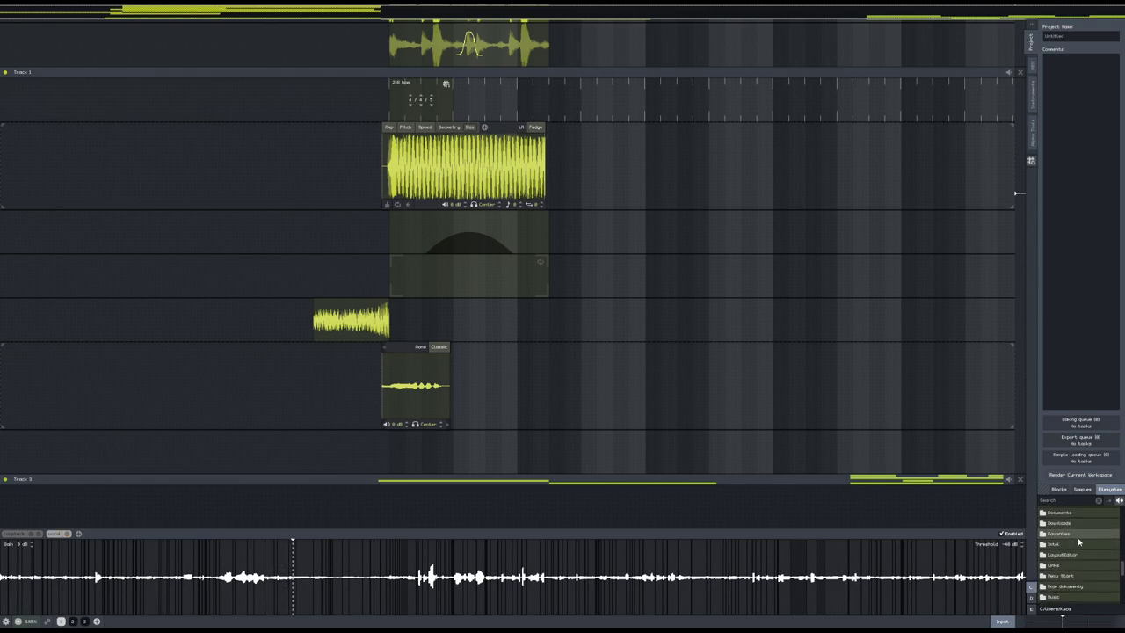
pyautogui.doubleClick(1073, 512)
# - Open the Studio One folder inside Documents
pyautogui.scroll(4, 1081, 568)
pyautogui.doubleClick(1087, 592)
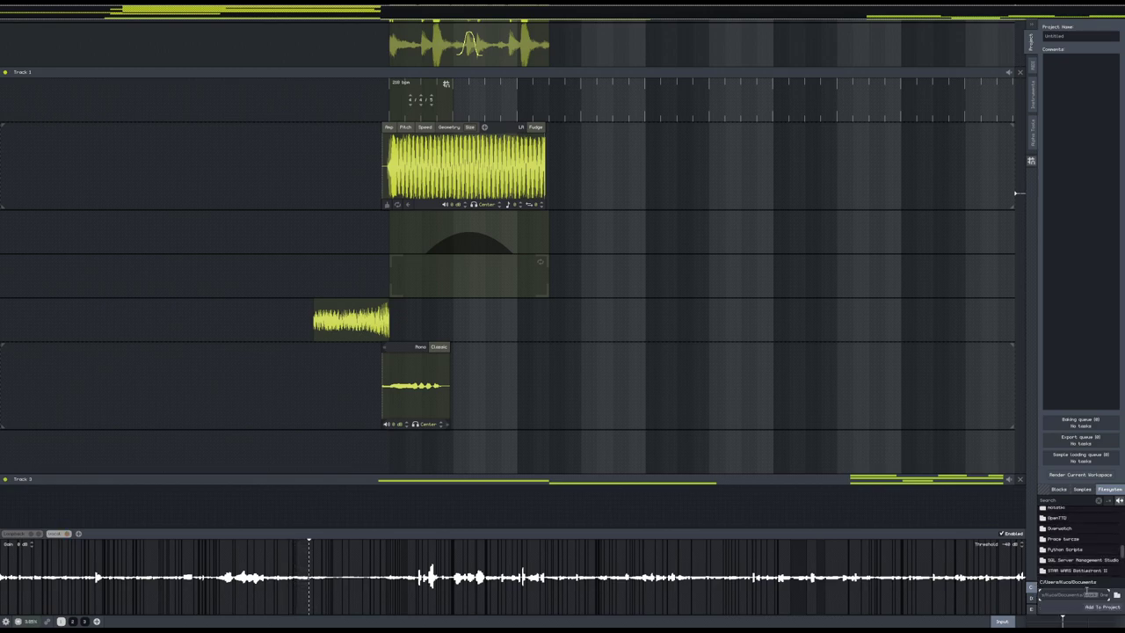
pyautogui.click(1066, 571)
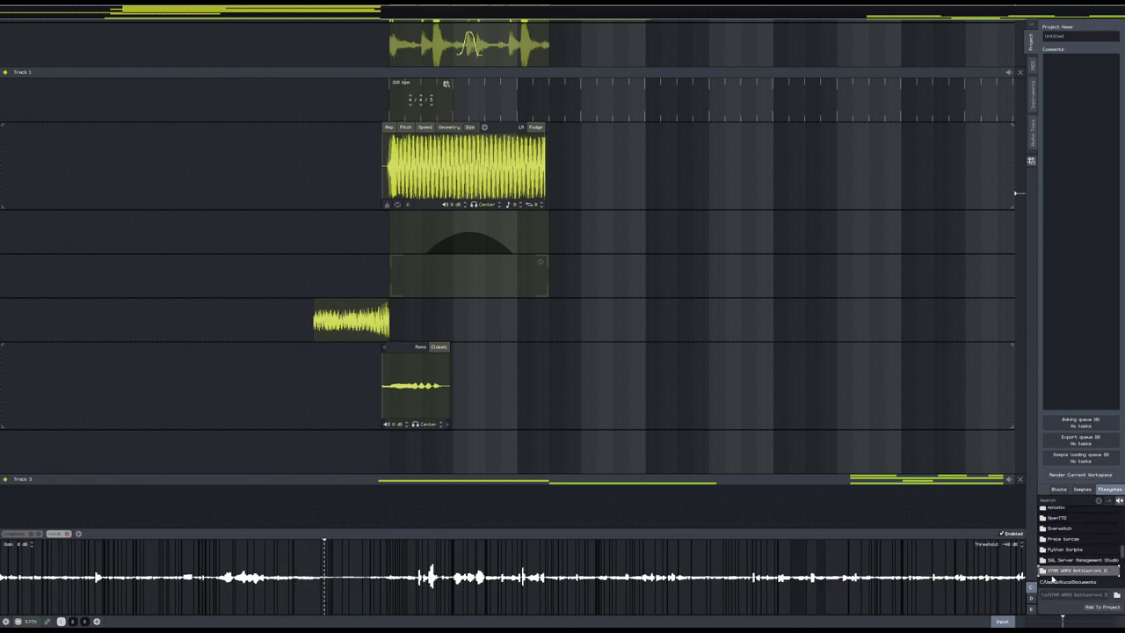
pyautogui.scroll(-2, 1067, 567)
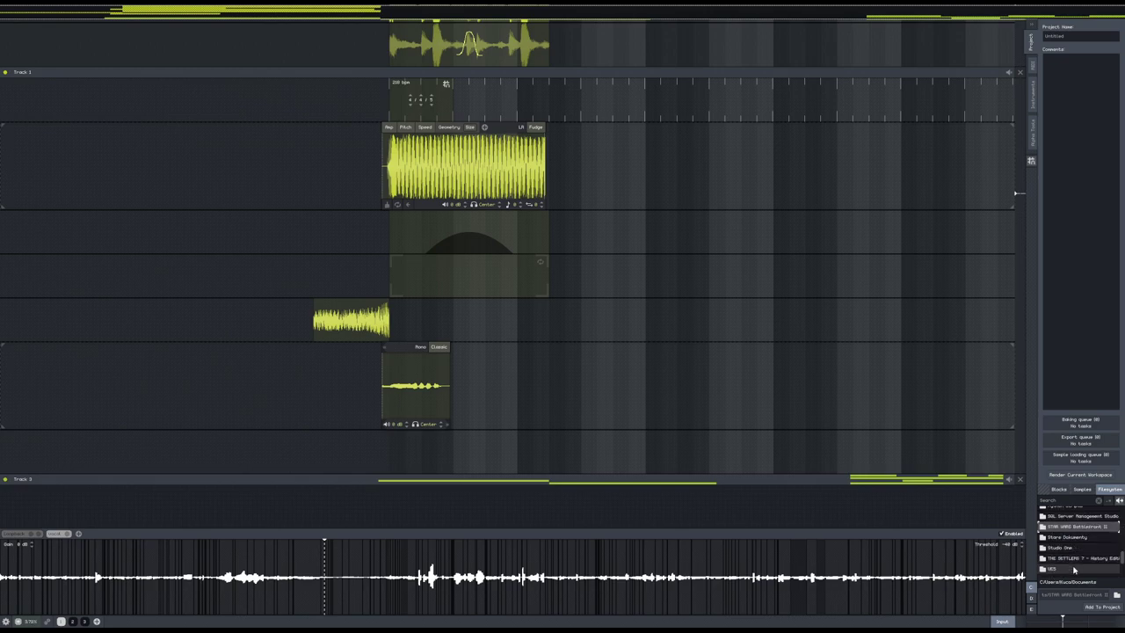
pyautogui.click(1070, 548)
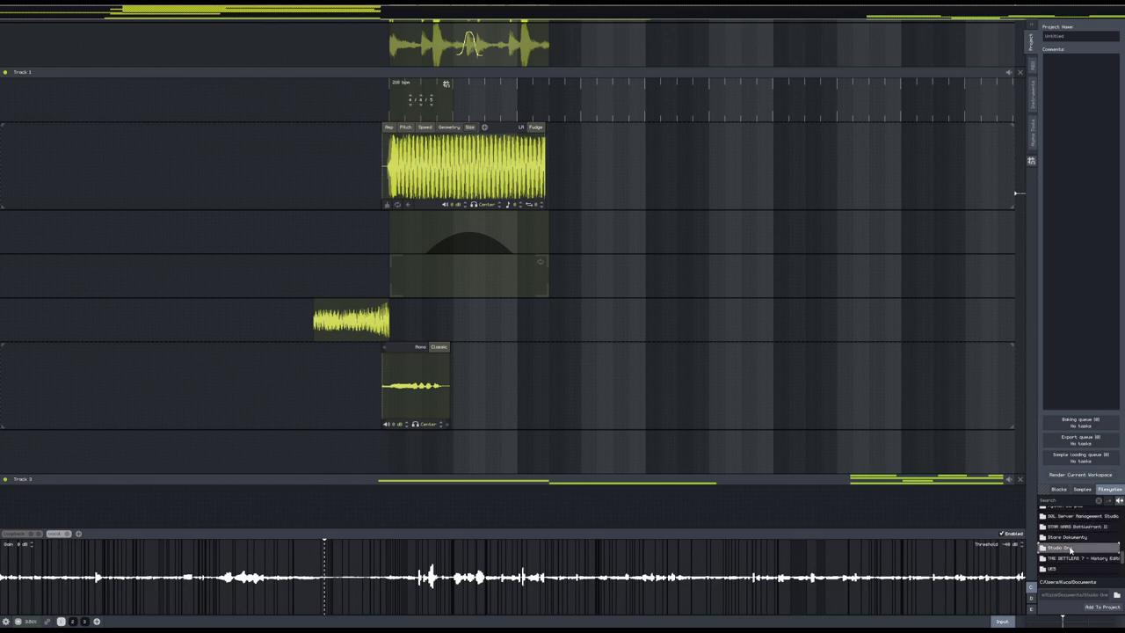
pyautogui.doubleClick(1071, 549)
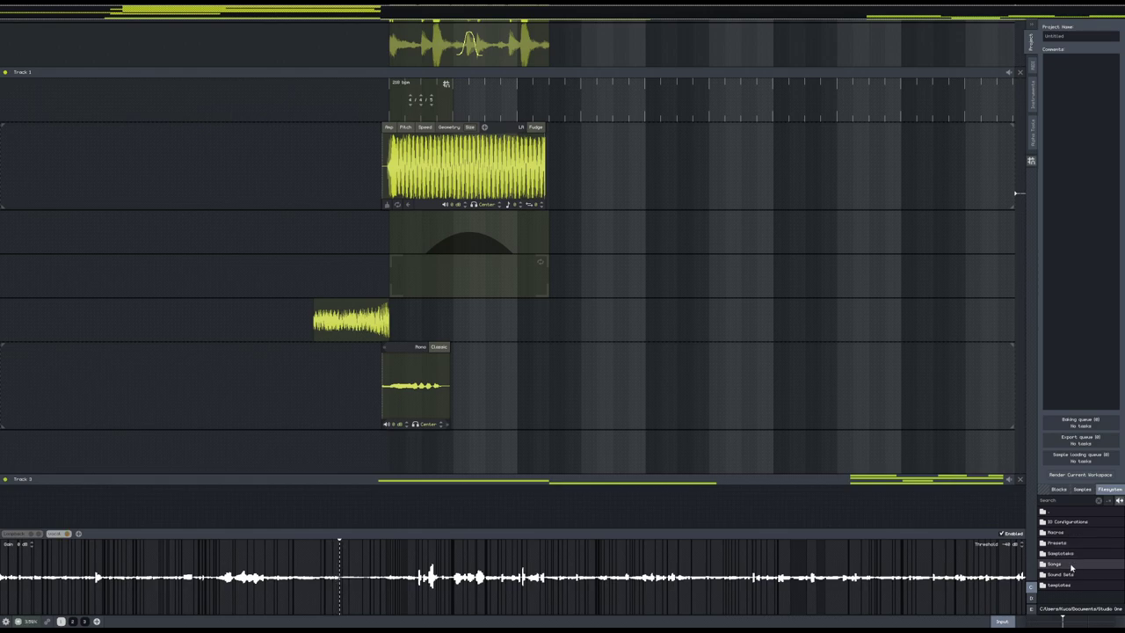
# - Save the project
pyautogui.hotkey('ctrl', 's')
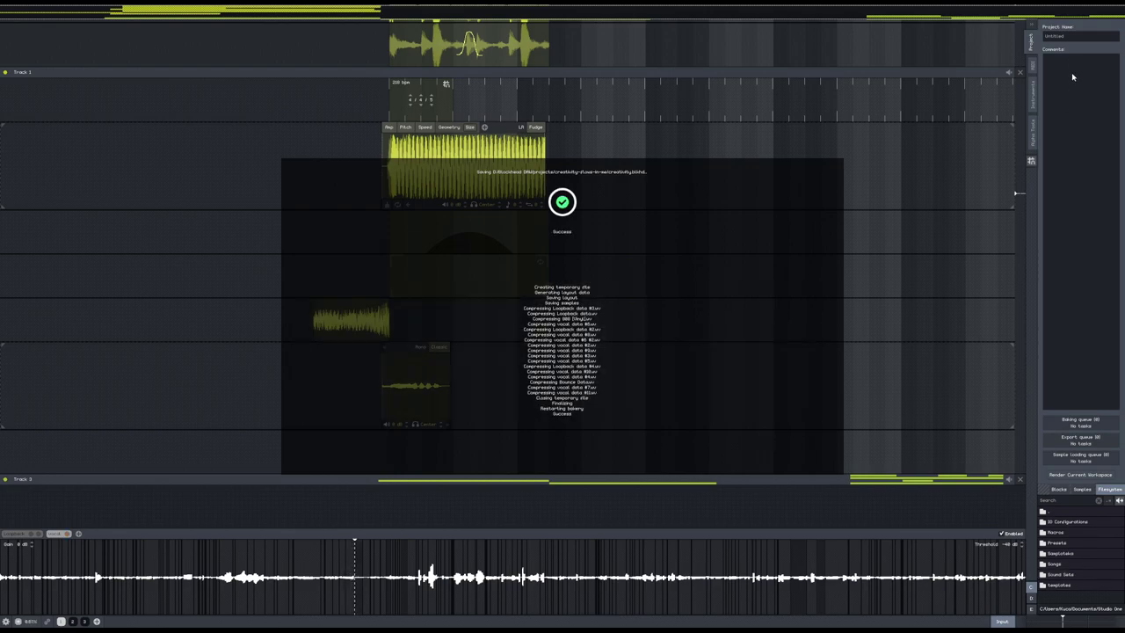
pyautogui.doubleClick(1078, 558)
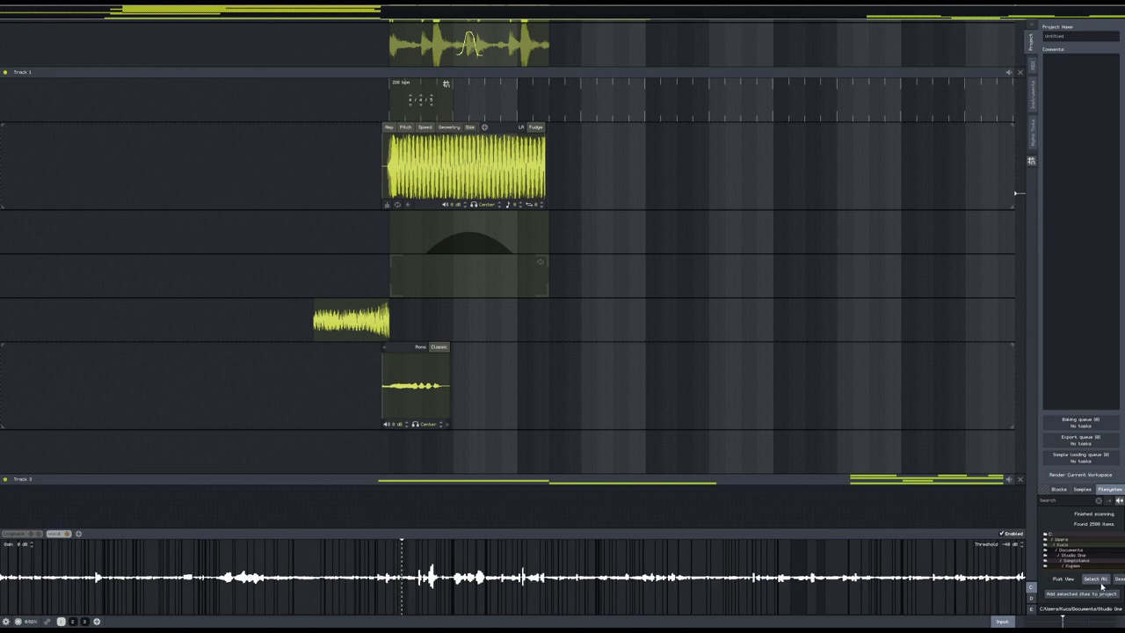
pyautogui.scroll(-1, 1078, 559)
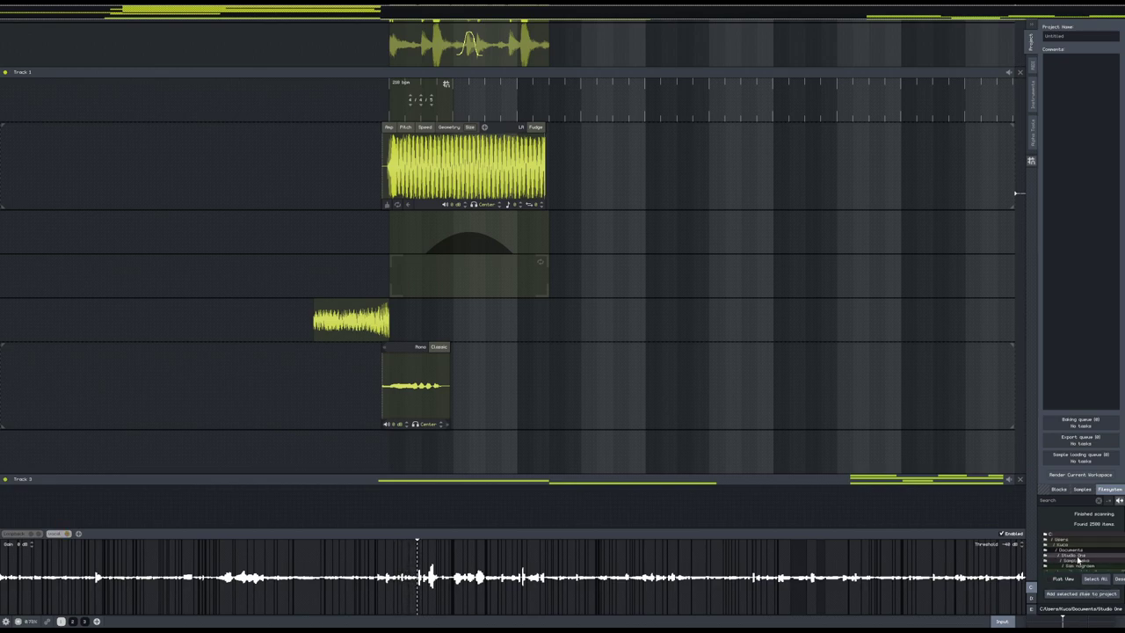
pyautogui.click(1086, 490)
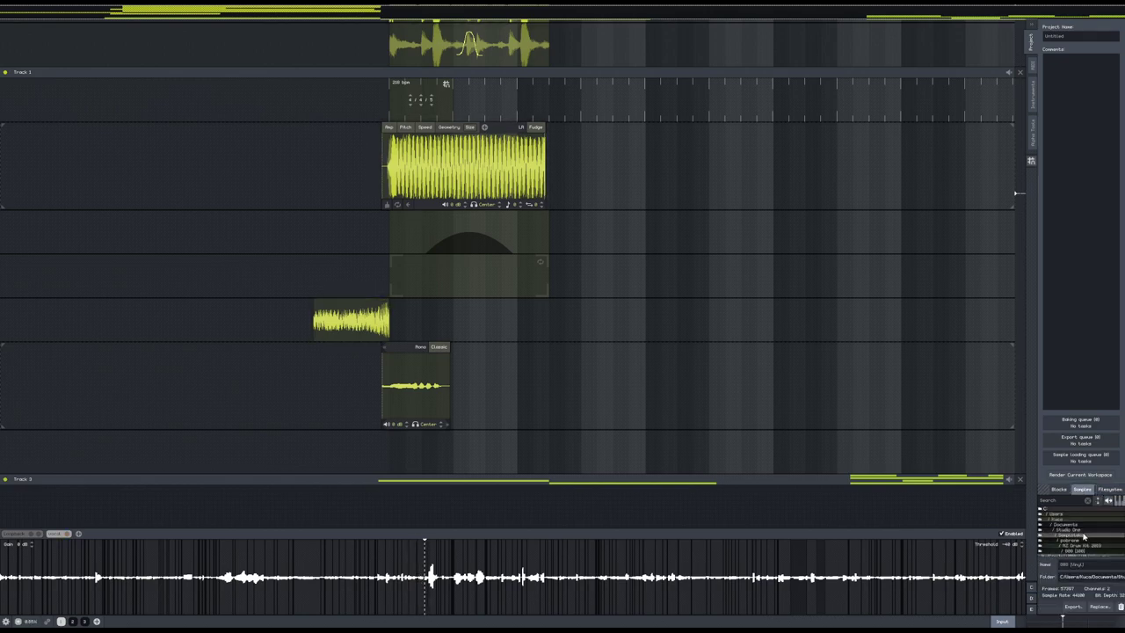
pyautogui.click(1111, 489)
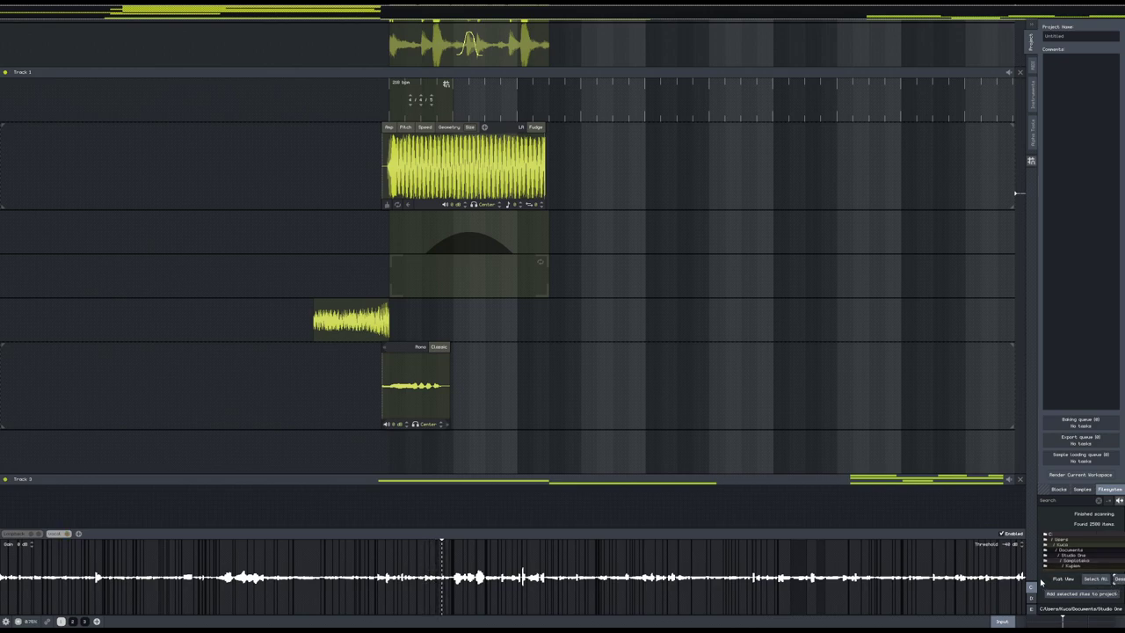
# - Widen the side panel and leave the pending sample folder import without adding anything
pyautogui.moveTo(1028, 567); pyautogui.dragTo(951, 568)
pyautogui.click(1084, 595)
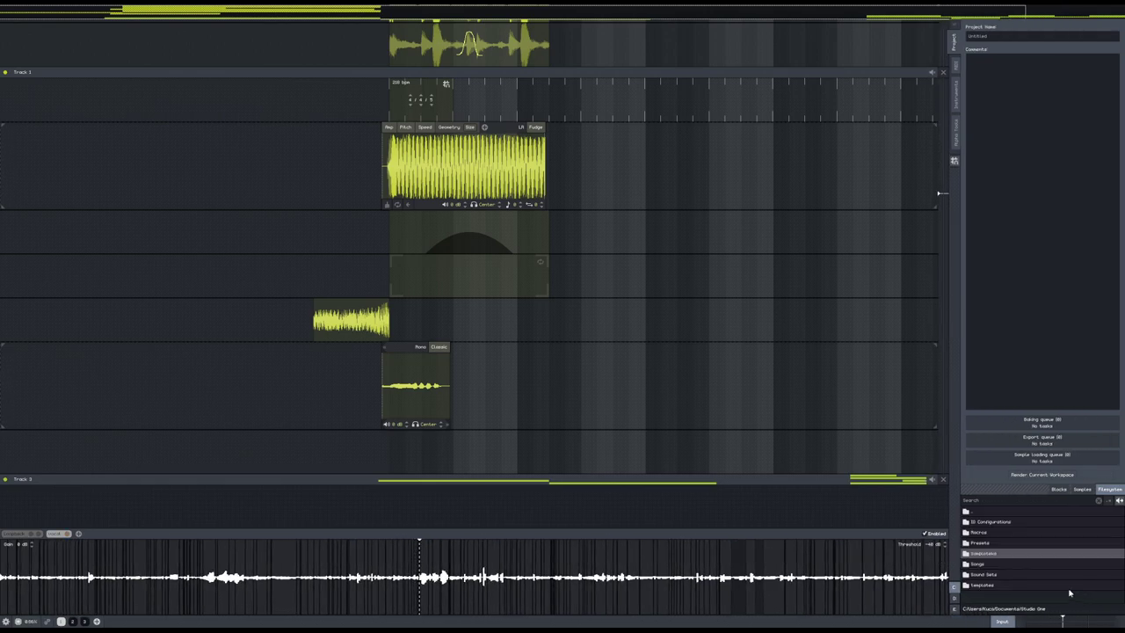
pyautogui.click(1007, 555)
pyautogui.scroll(-5, 1039, 574)
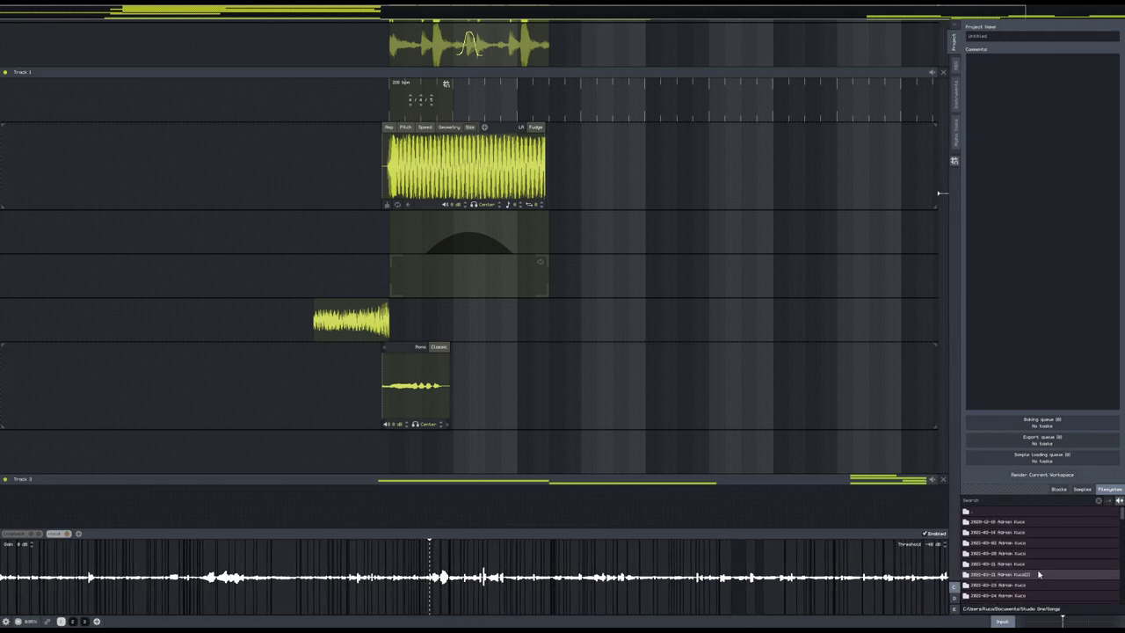
pyautogui.scroll(8, 1014, 544)
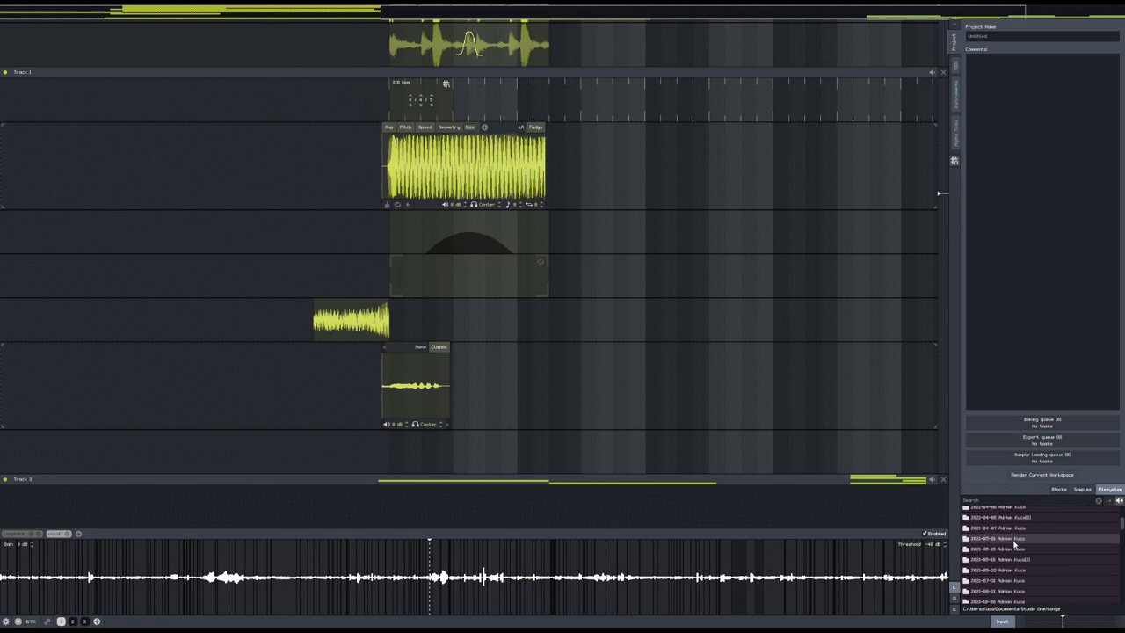
pyautogui.click(1014, 513)
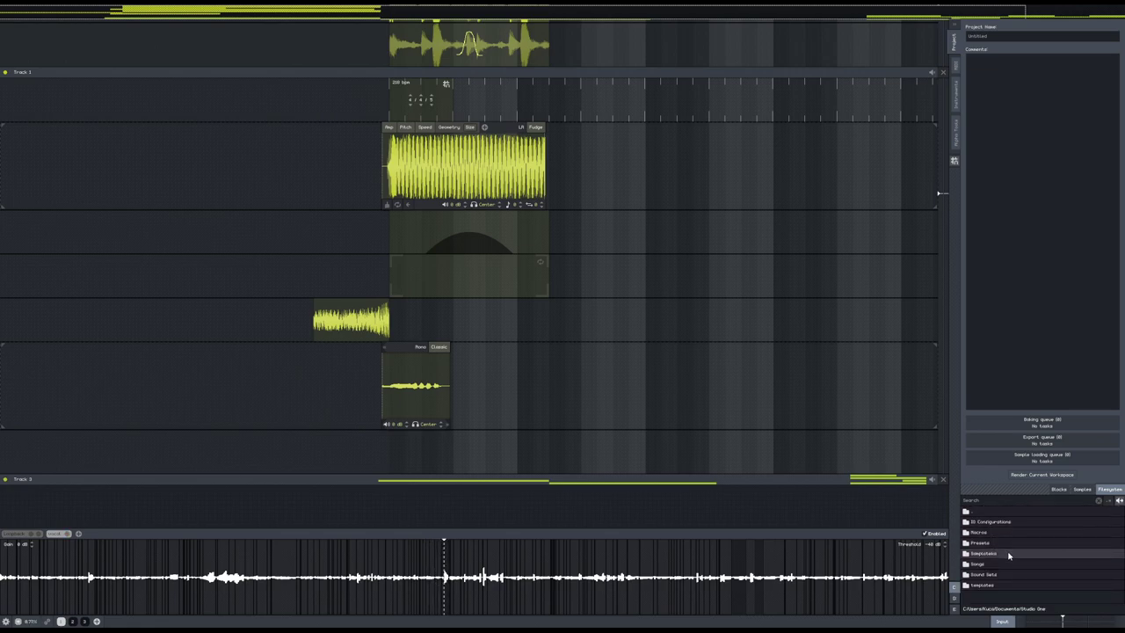
# - Open the Sampleteka folder inside Studio One and go into its pobrane subfolder
pyautogui.click(1007, 555)
pyautogui.click(1009, 563)
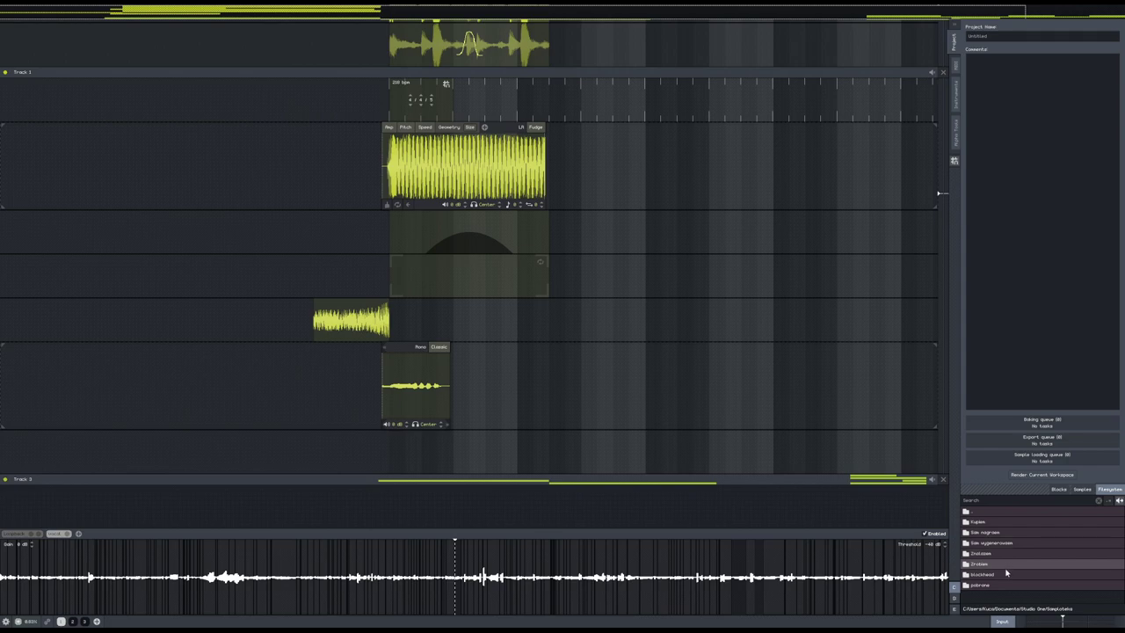
pyautogui.click(1017, 534)
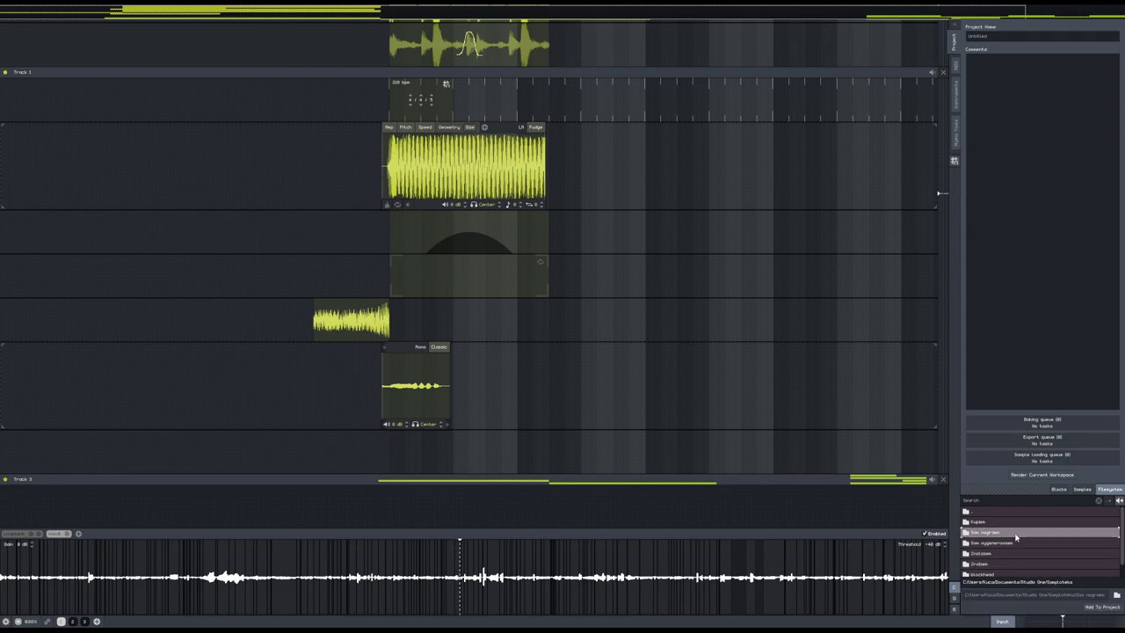
pyautogui.scroll(-1, 1017, 538)
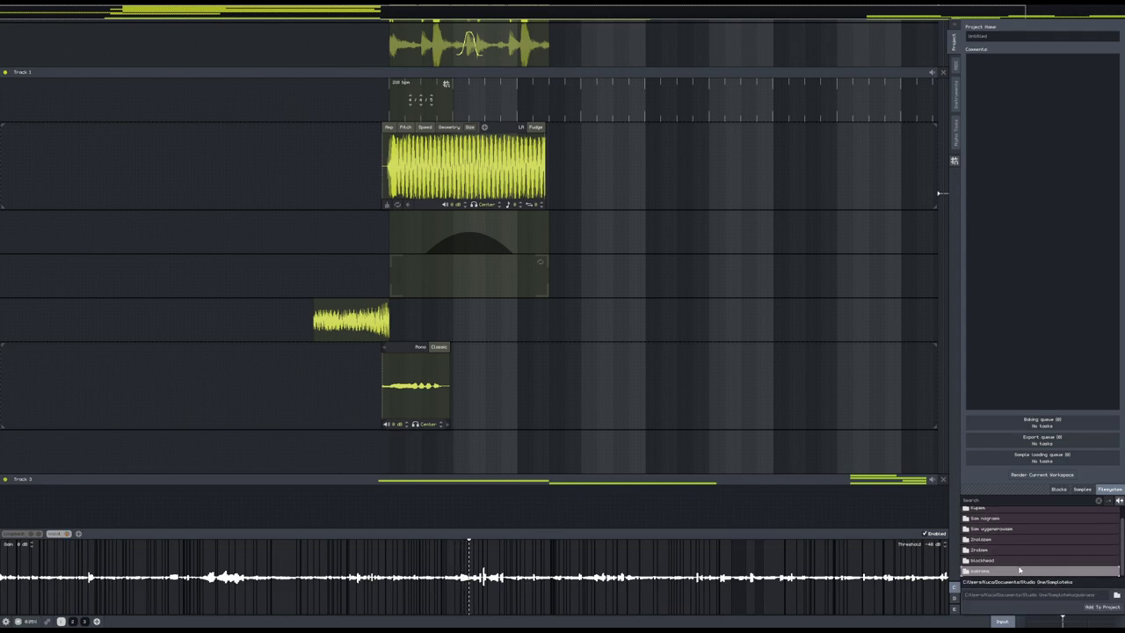
pyautogui.doubleClick(1020, 571)
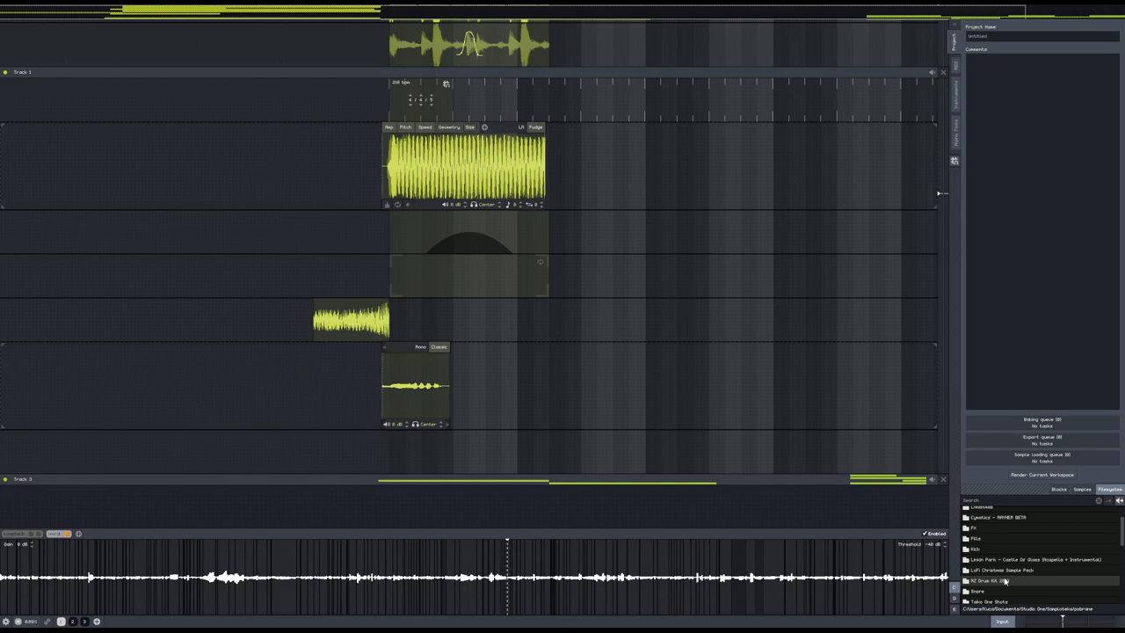
# - Open the MZ Drum Kit folder inside pobrane
pyautogui.click(1005, 582)
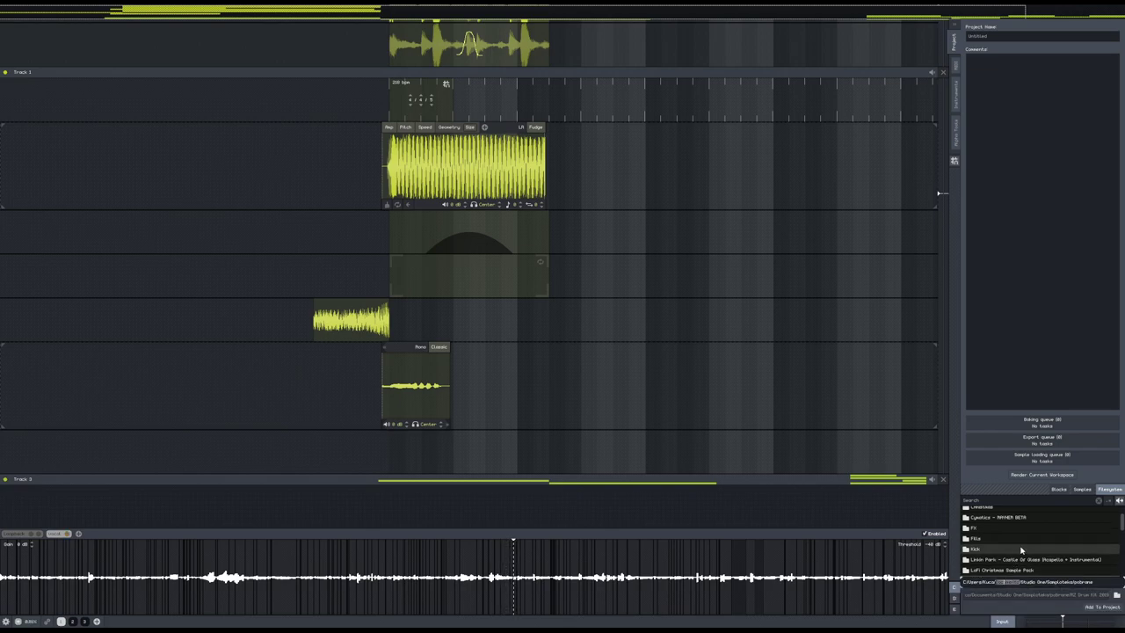
pyautogui.click(1039, 571)
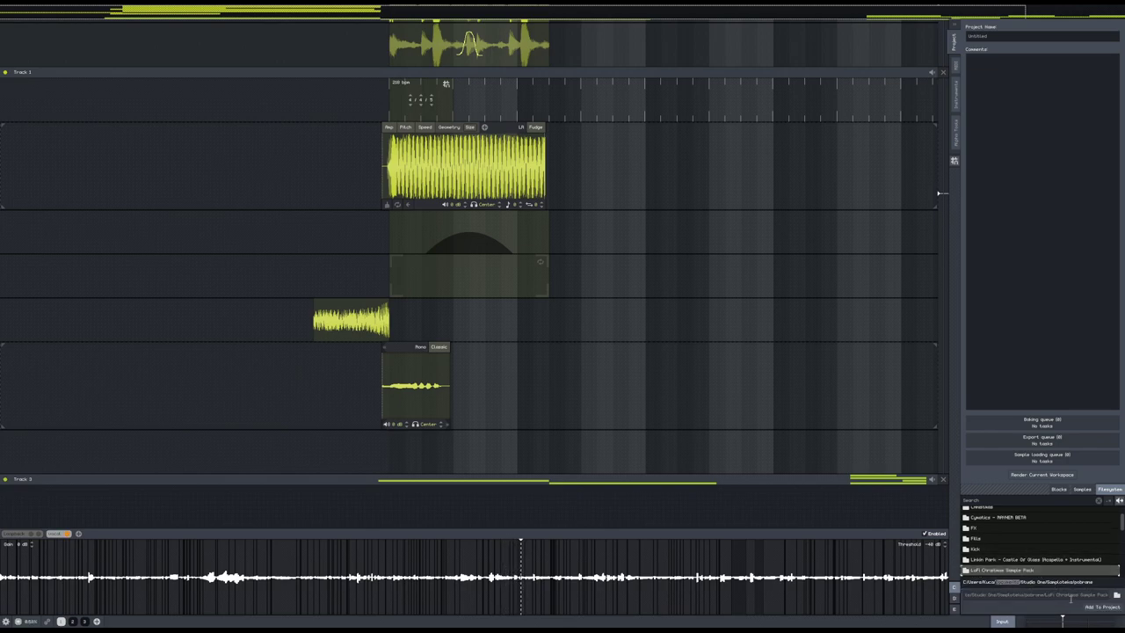
pyautogui.click(1091, 608)
pyautogui.scroll(-2, 1002, 580)
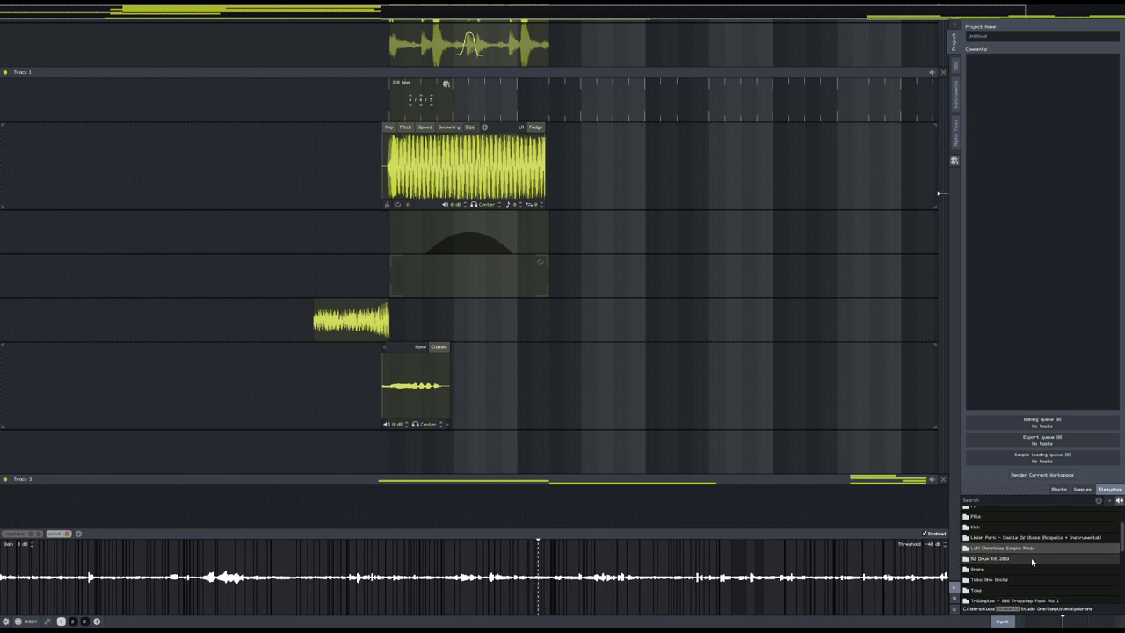
pyautogui.click(1005, 559)
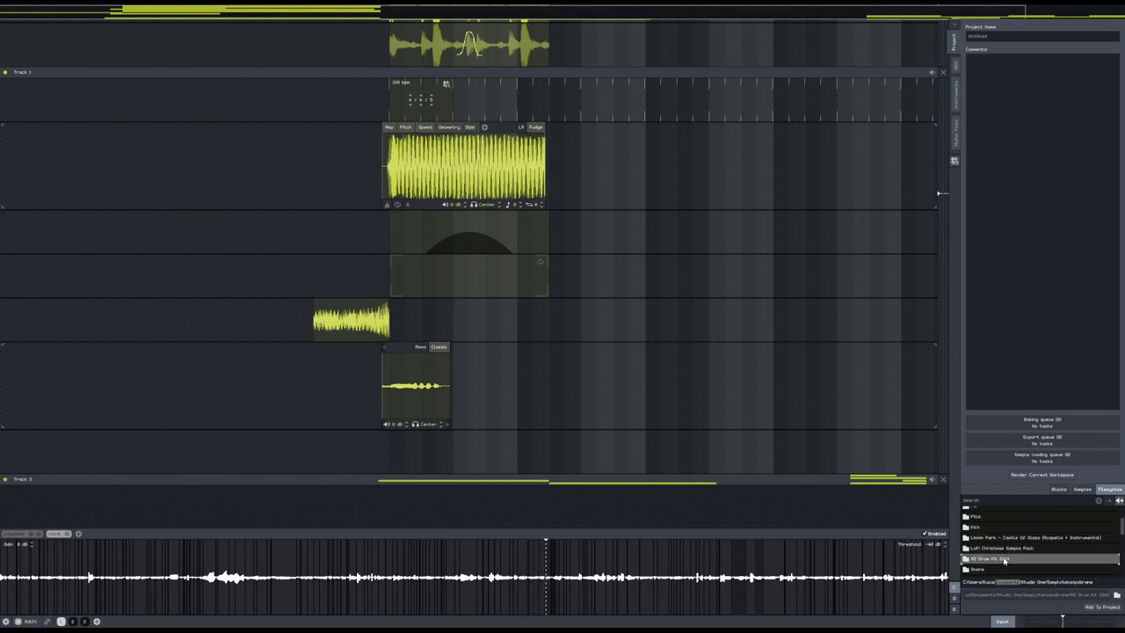
pyautogui.doubleClick(1005, 559)
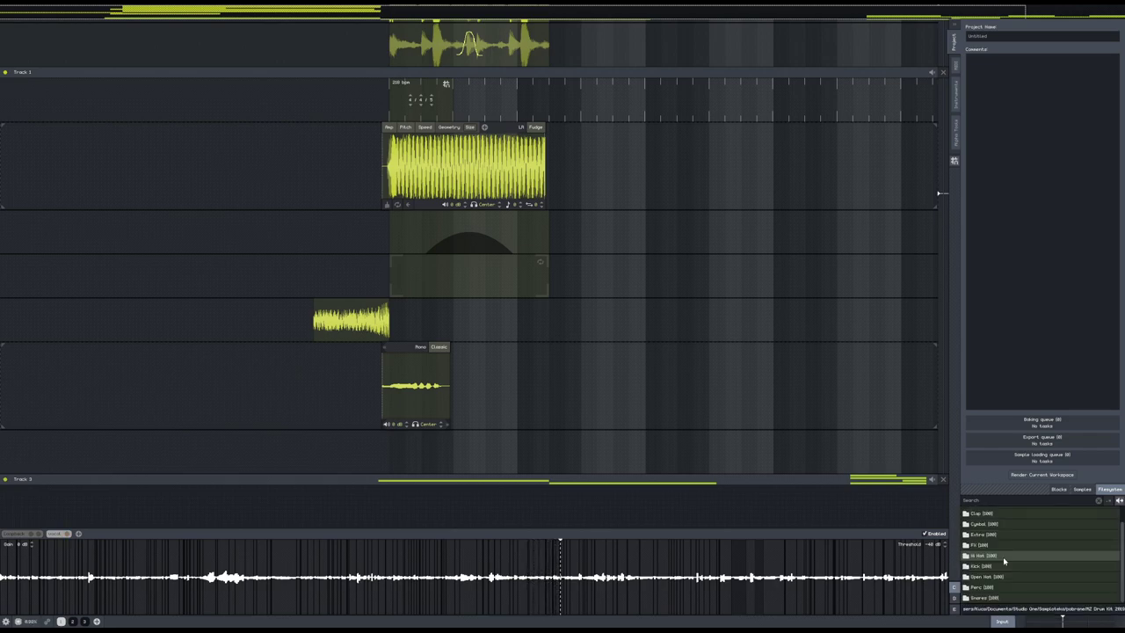
# - Open the drum kit's Kick folder and place a kick sample at the start of the empty bottom lane of Track 1
pyautogui.click(1010, 576)
pyautogui.scroll(-2, 1016, 580)
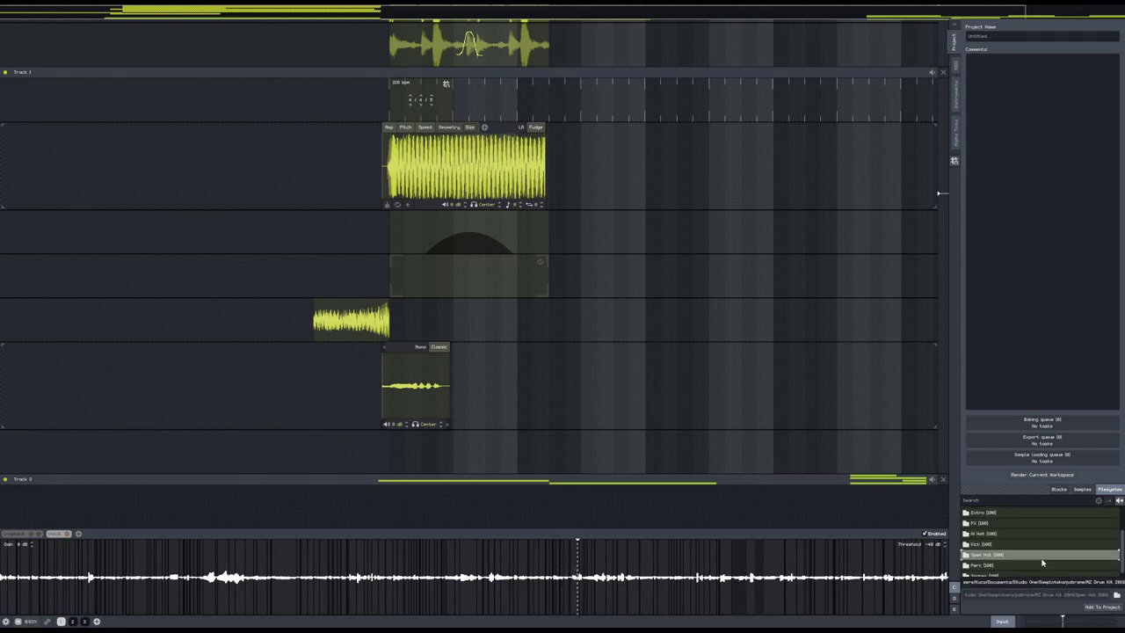
pyautogui.scroll(-1, 1007, 557)
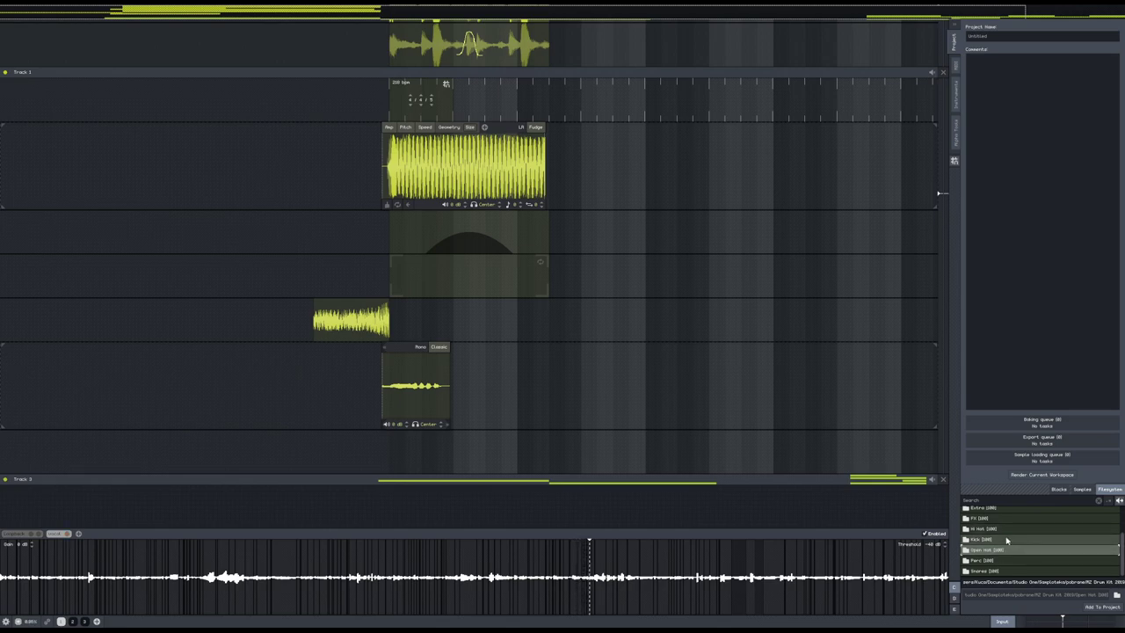
pyautogui.doubleClick(1007, 538)
pyautogui.click(998, 541)
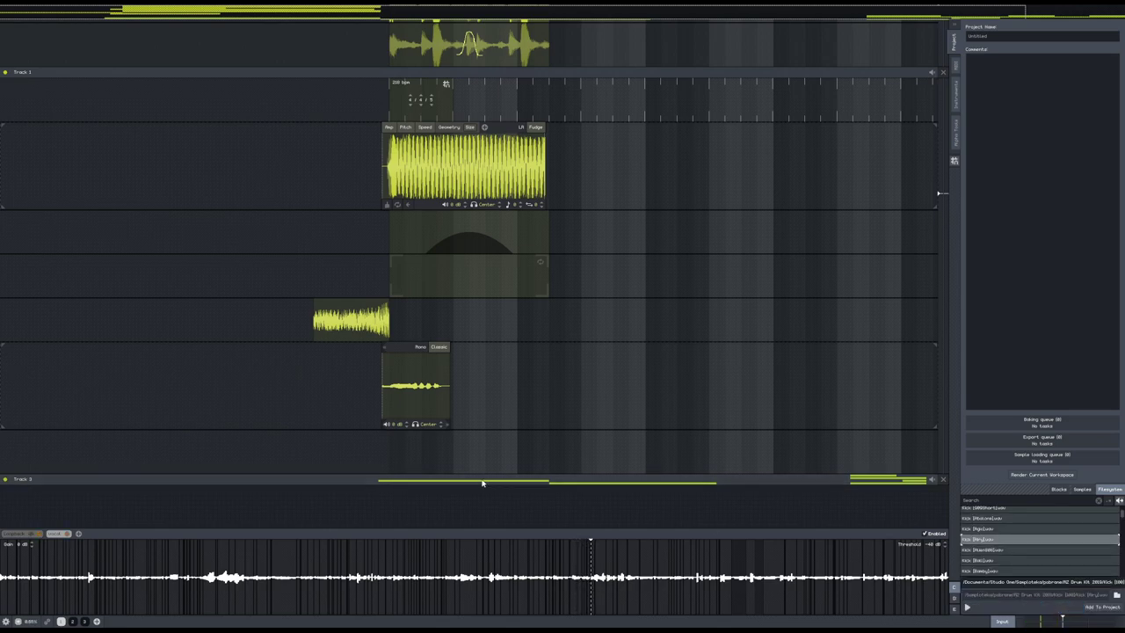
pyautogui.moveTo(962, 540); pyautogui.dragTo(403, 453)
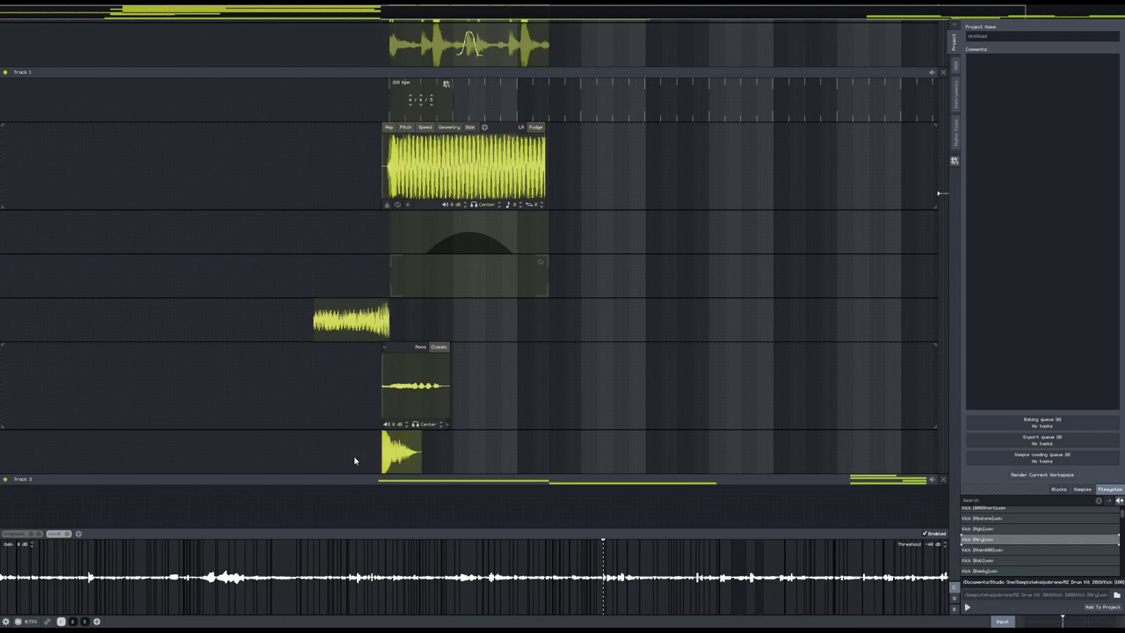
# - Open the kit's Snares folder and place a snare sample after the kick in the same Track 1 lane
pyautogui.press('Down')
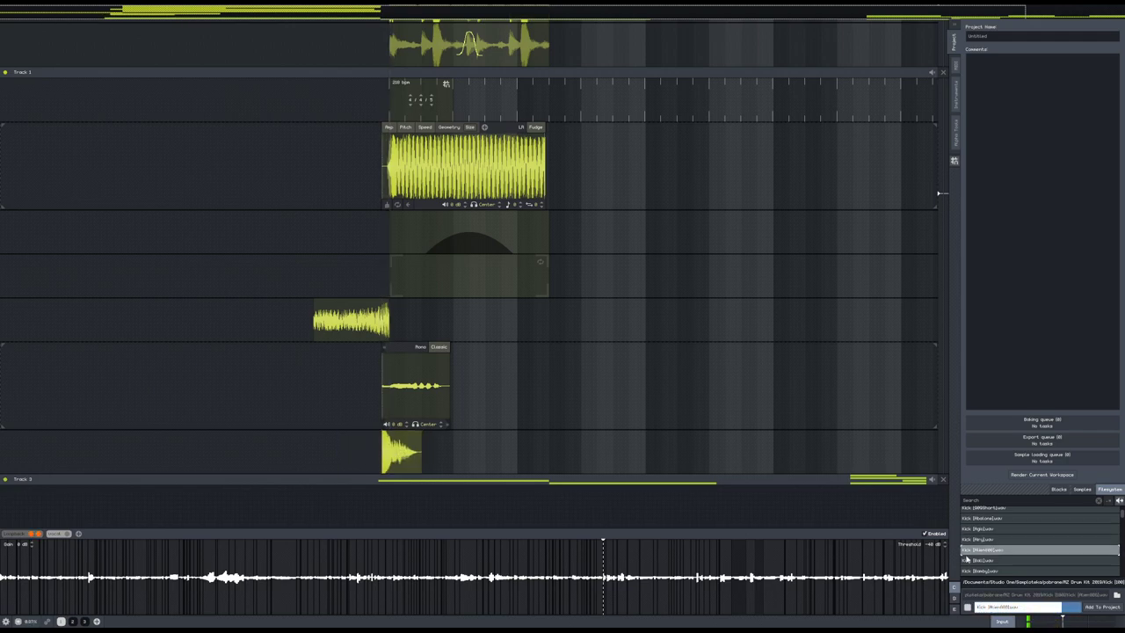
pyautogui.scroll(2, 967, 550)
pyautogui.click(980, 532)
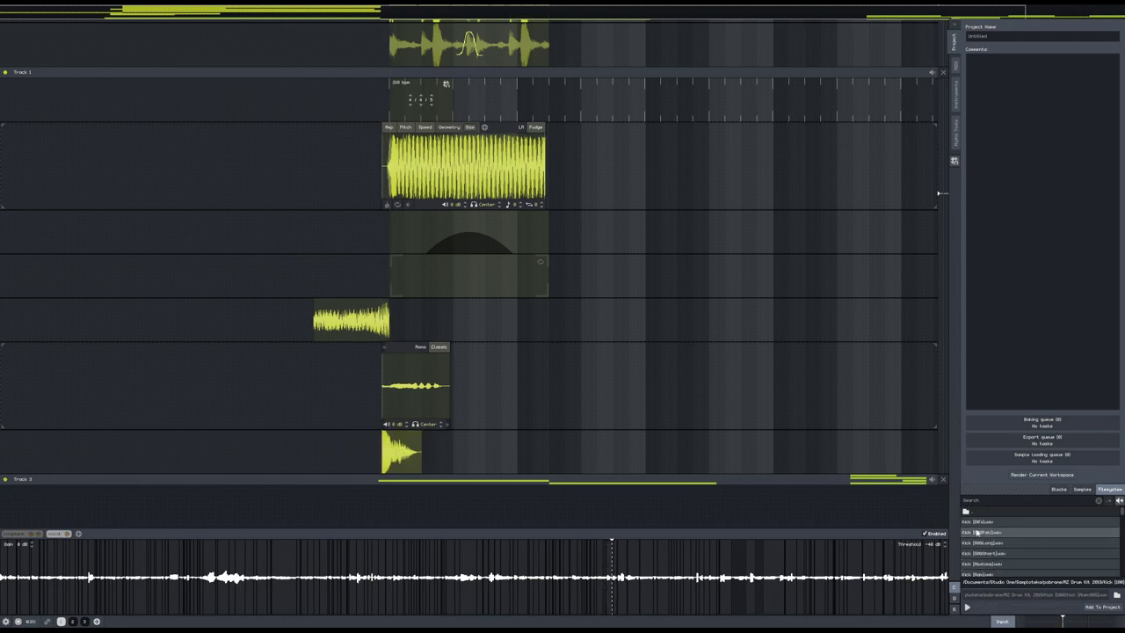
pyautogui.doubleClick(974, 512)
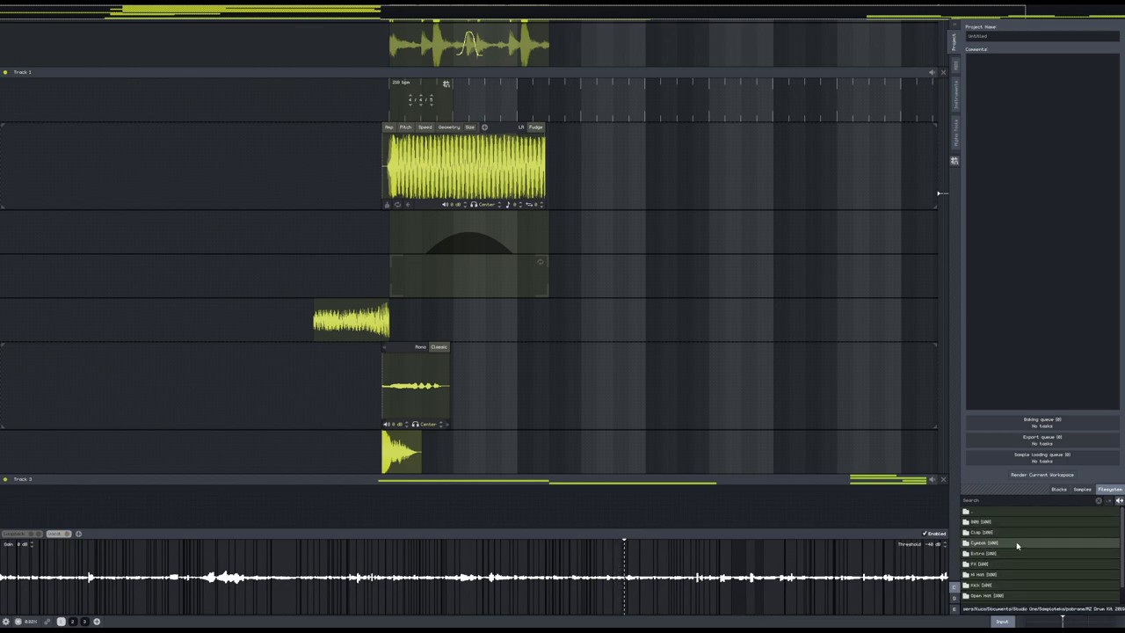
pyautogui.scroll(-2, 995, 592)
pyautogui.doubleClick(1000, 596)
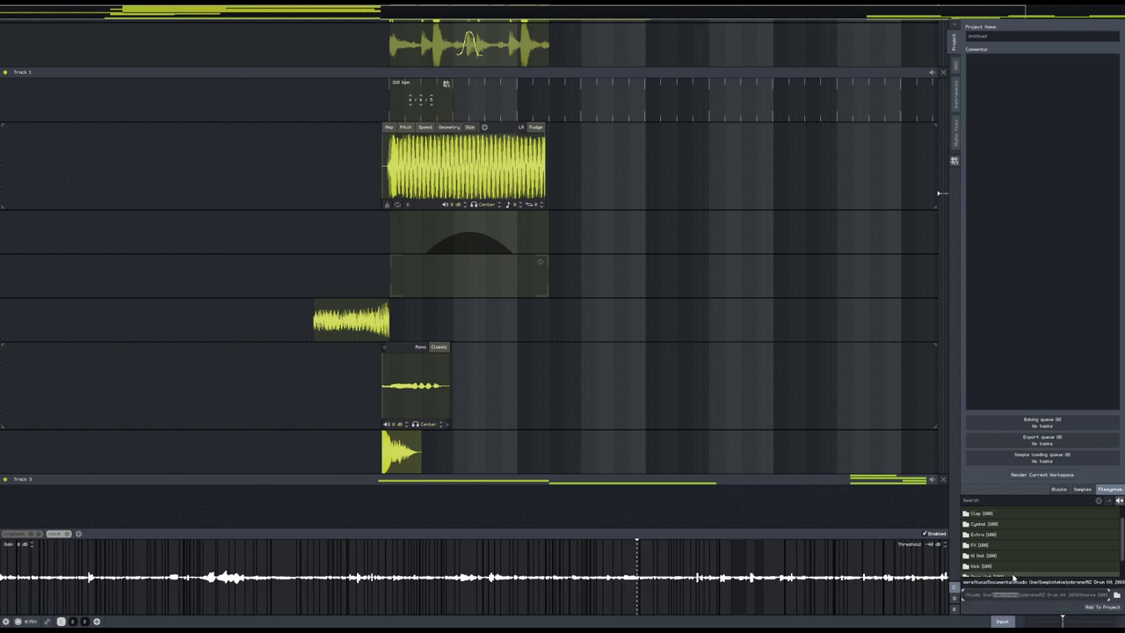
pyautogui.click(1003, 572)
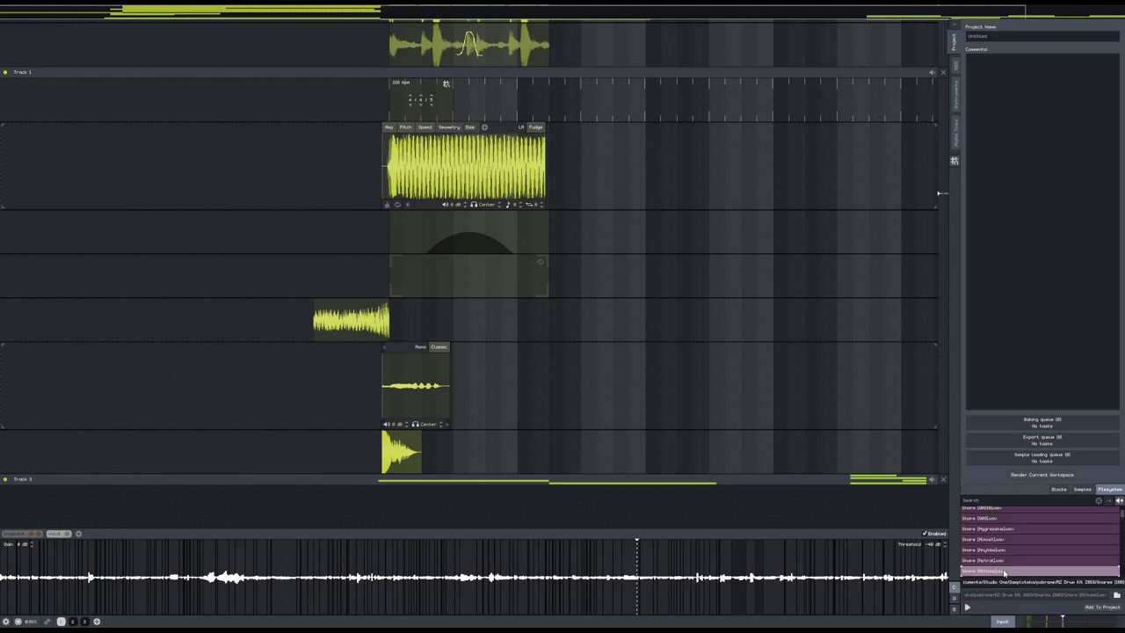
pyautogui.moveTo(990, 573); pyautogui.dragTo(458, 454)
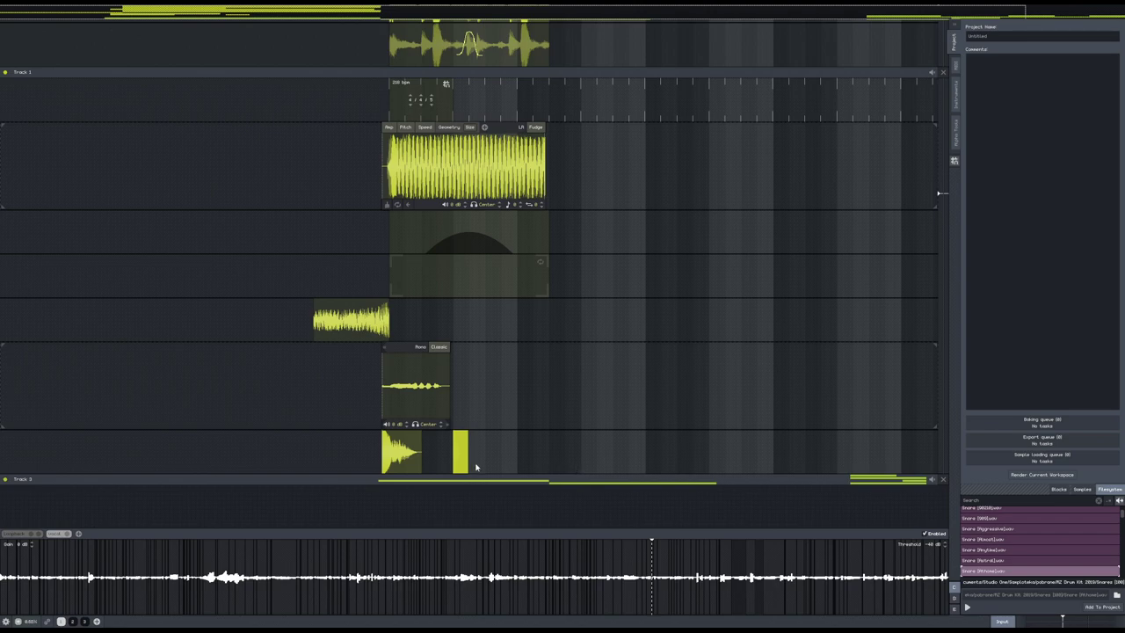
# - Open the kit's Hi Hat folder and place a hi-hat sample one beat after the snare in the same lane
pyautogui.scroll(5, 480, 467)
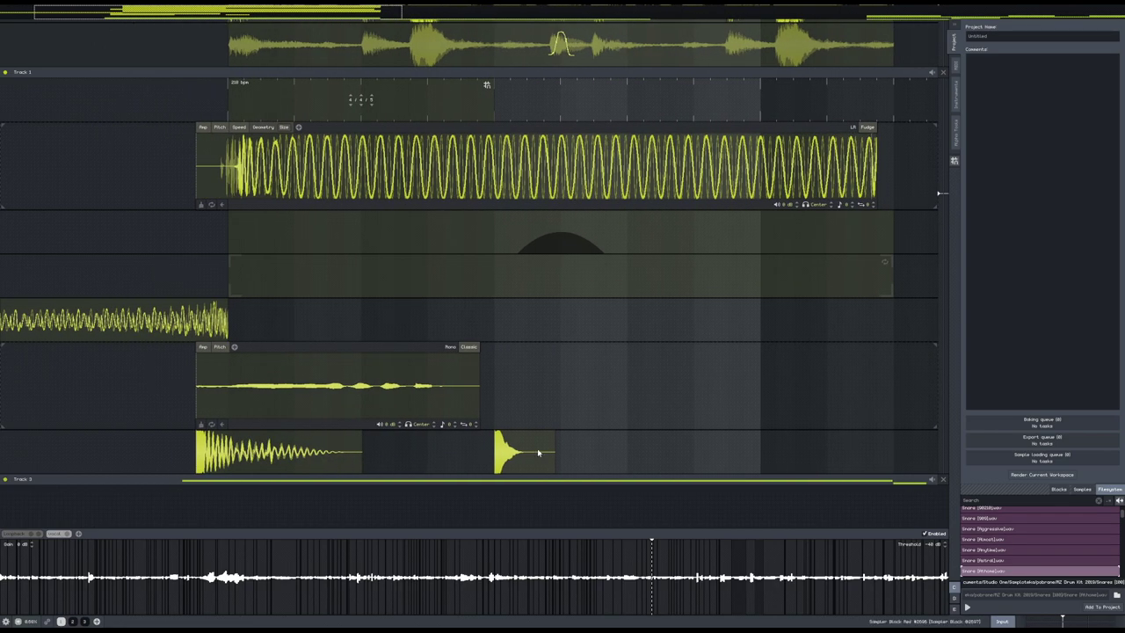
pyautogui.scroll(3, 1011, 541)
pyautogui.rightClick(1017, 507)
pyautogui.click(1009, 511)
pyautogui.click(1009, 512)
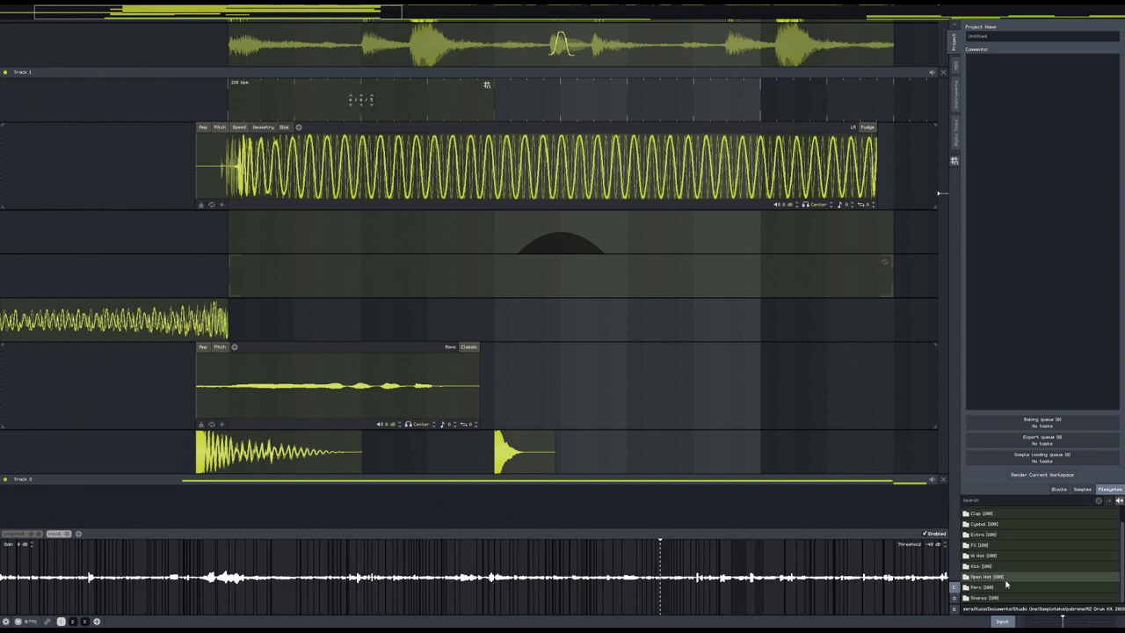
pyautogui.doubleClick(1003, 556)
pyautogui.click(1004, 555)
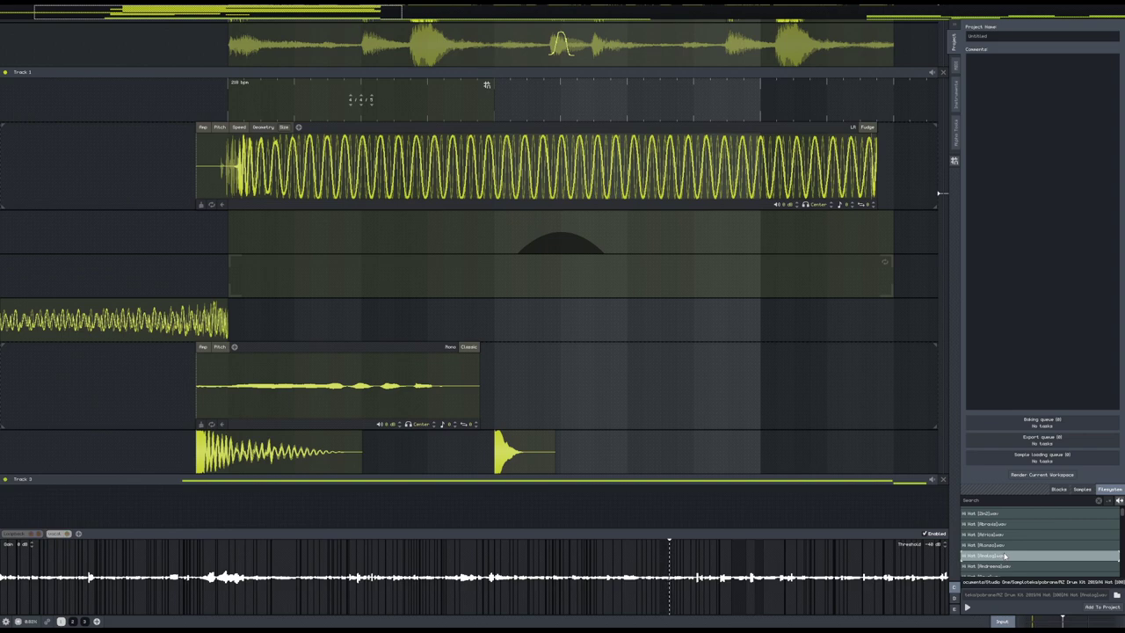
pyautogui.moveTo(1004, 556); pyautogui.dragTo(567, 455)
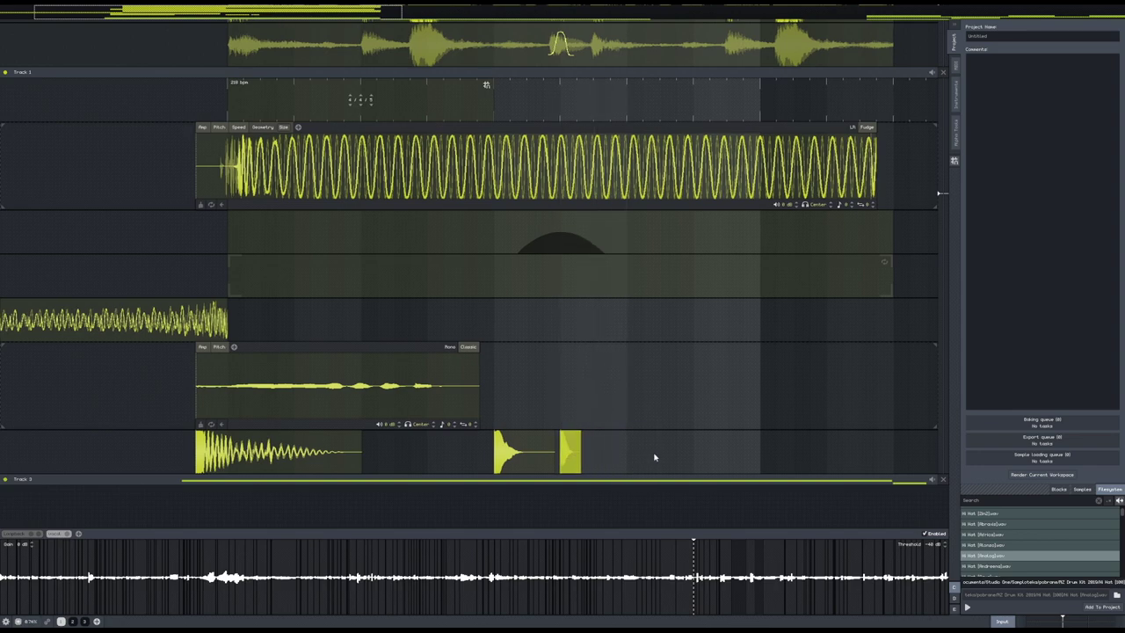
# - Add two empty lanes below the drum sample lane in Track 1
pyautogui.rightClick(653, 452)
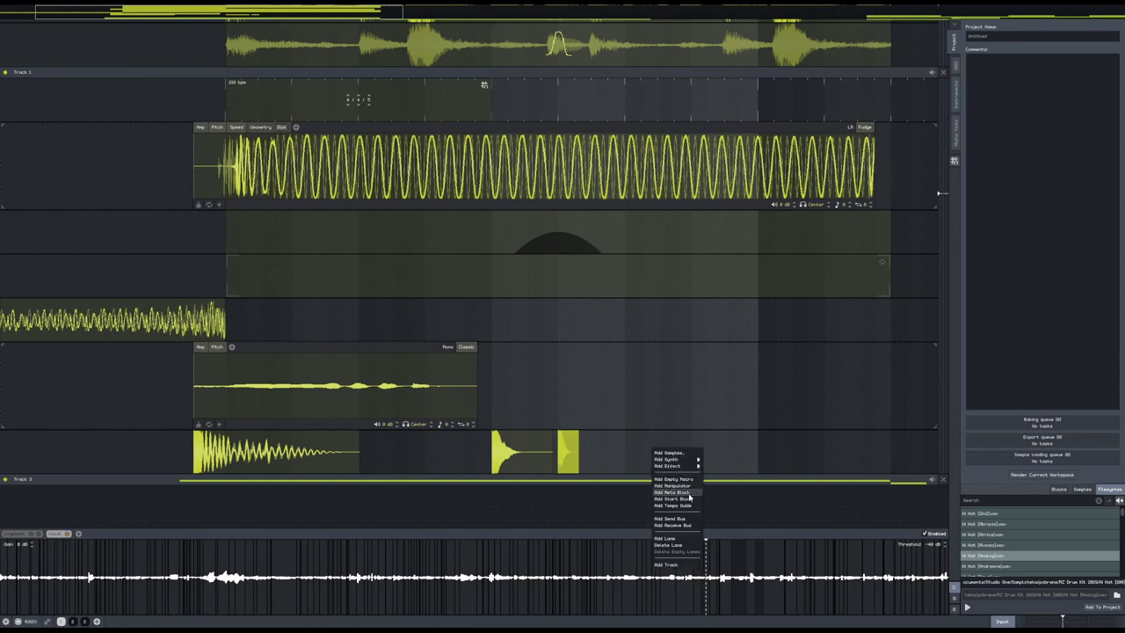
pyautogui.click(680, 540)
pyautogui.rightClick(670, 480)
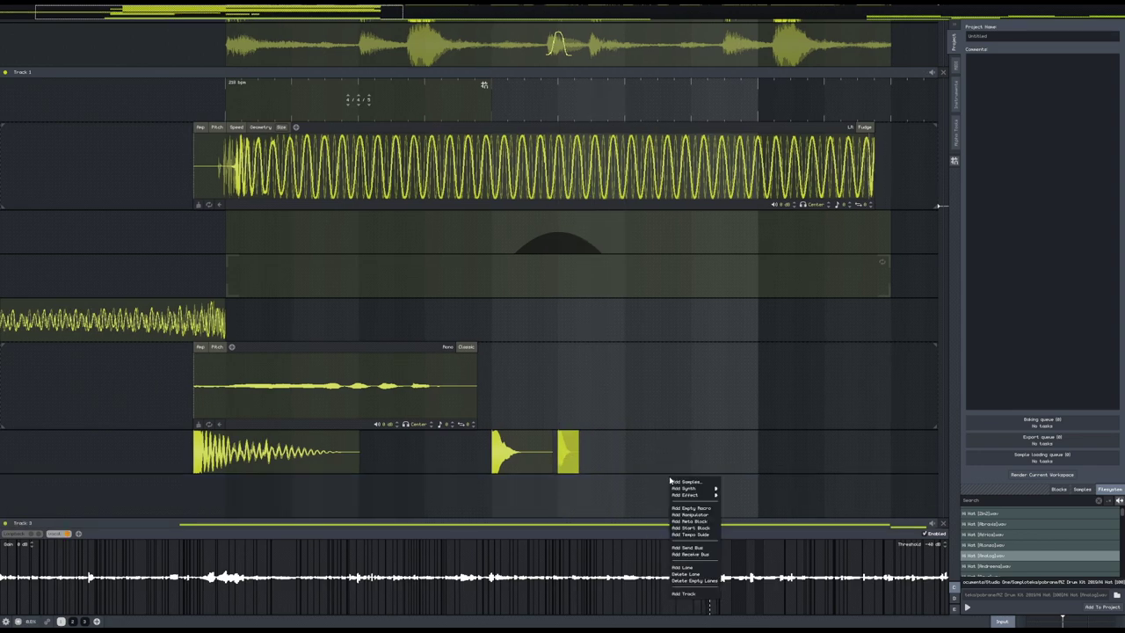
pyautogui.click(694, 568)
# - Align the kick with the tempo guide's start, move the snare to beat four one lane down, and shift the hi-hat to the second bar's start
pyautogui.moveTo(527, 461); pyautogui.dragTo(422, 509)
pyautogui.moveTo(276, 469); pyautogui.dragTo(302, 467)
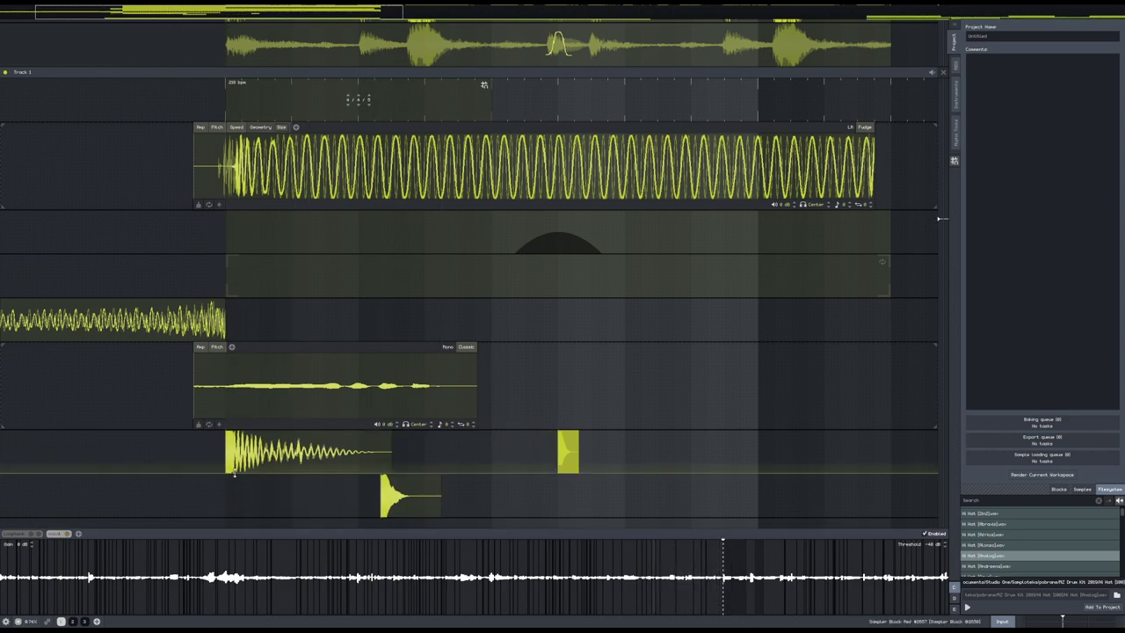
pyautogui.moveTo(411, 500); pyautogui.dragTo(393, 497)
pyautogui.moveTo(583, 462); pyautogui.dragTo(516, 460)
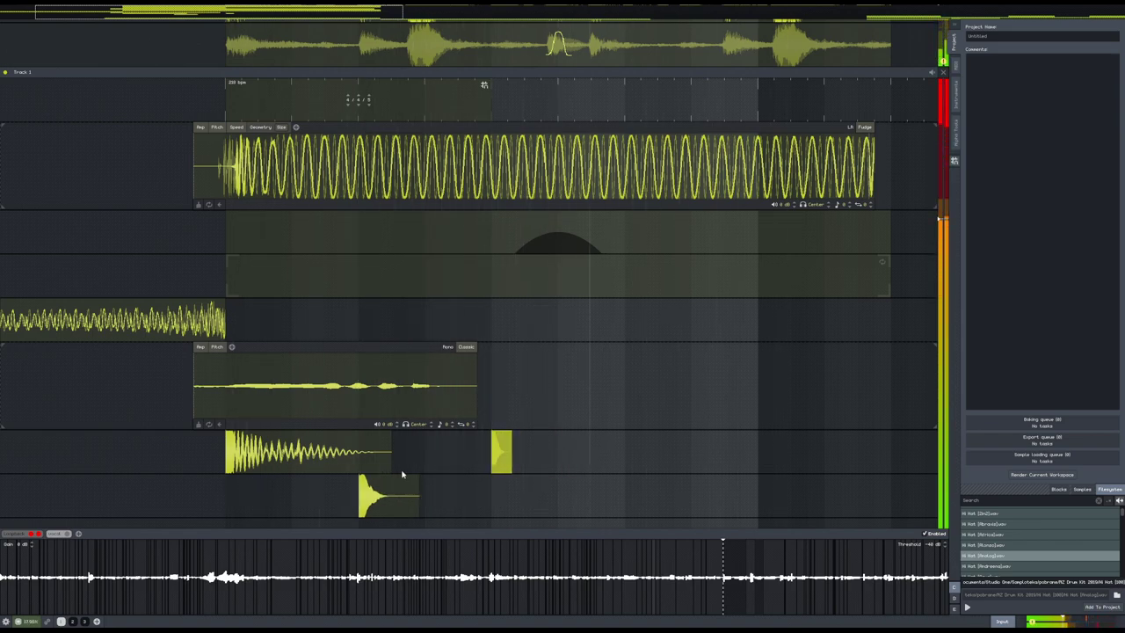
pyautogui.moveTo(378, 497); pyautogui.dragTo(444, 498)
pyautogui.moveTo(507, 458)
pyautogui.mouseDown()
pyautogui.moveTo(582, 458)
pyautogui.moveTo(507, 458)
pyautogui.mouseUp()
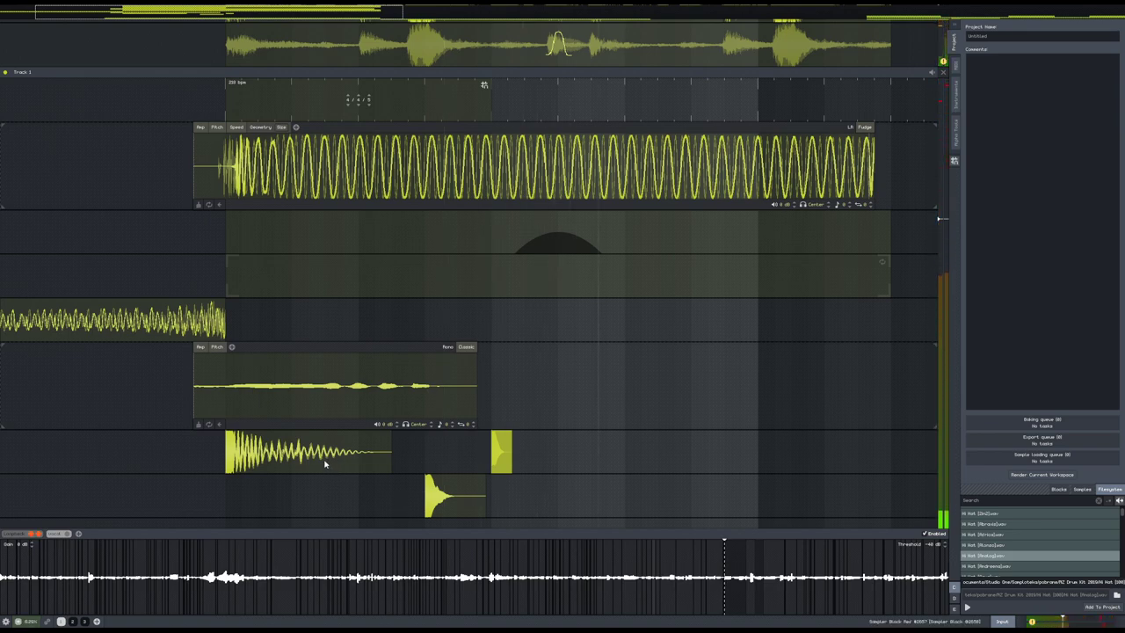
# - Copy the snare block, place the copy three beats after the original in the same lane, and play back the pattern
pyautogui.click(440, 494)
pyautogui.hotkey('ctrl', 'v')
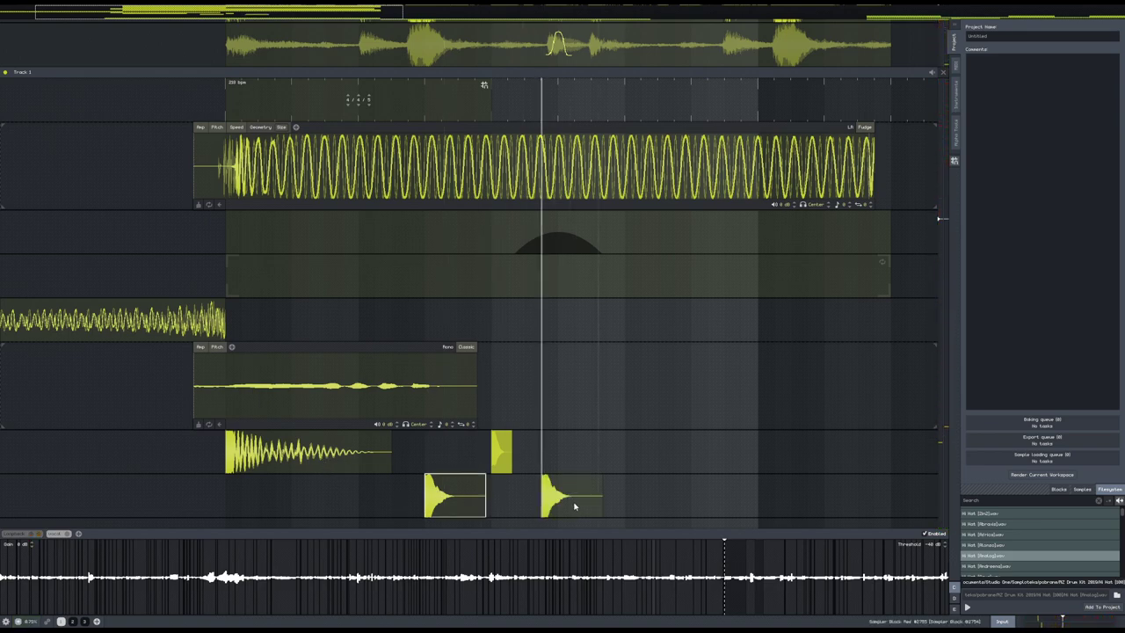
pyautogui.click(590, 507)
pyautogui.press('space')
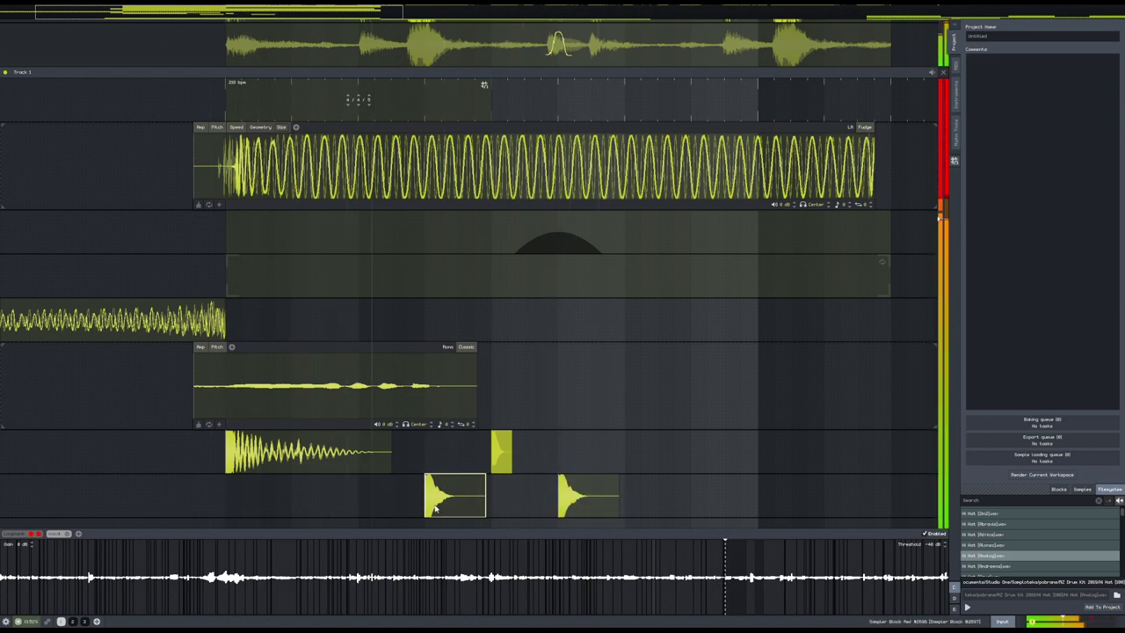
pyautogui.press('space')
pyautogui.moveTo(586, 504); pyautogui.dragTo(650, 502)
pyautogui.press('space')
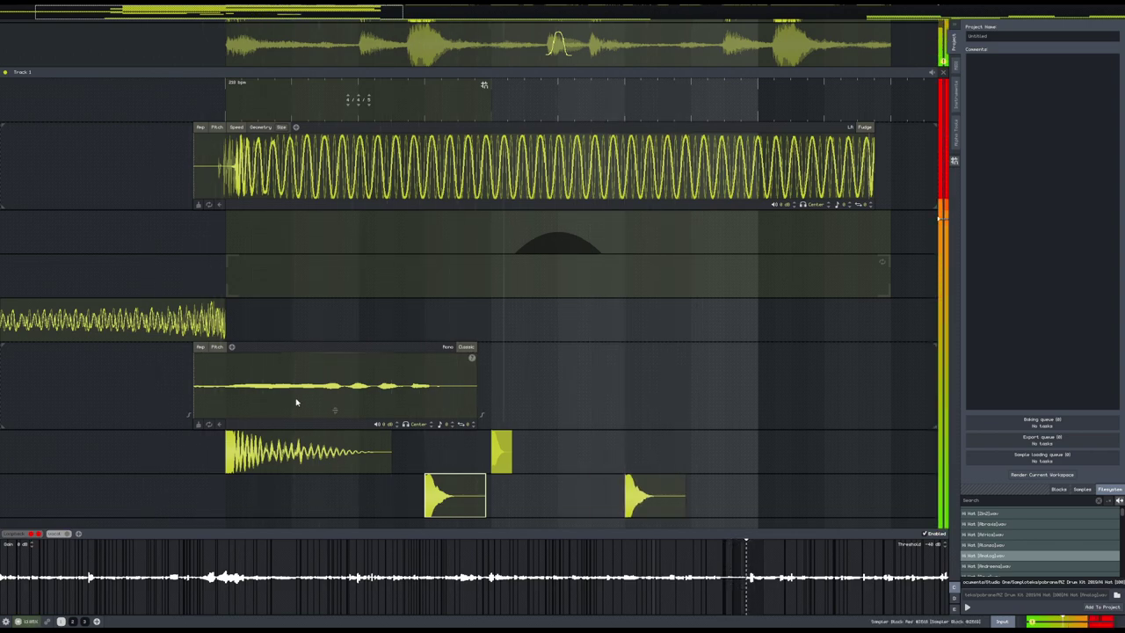
# - Raise the Amp envelope of the quiet mono recording above the kick lane and play it back
pyautogui.click(201, 346)
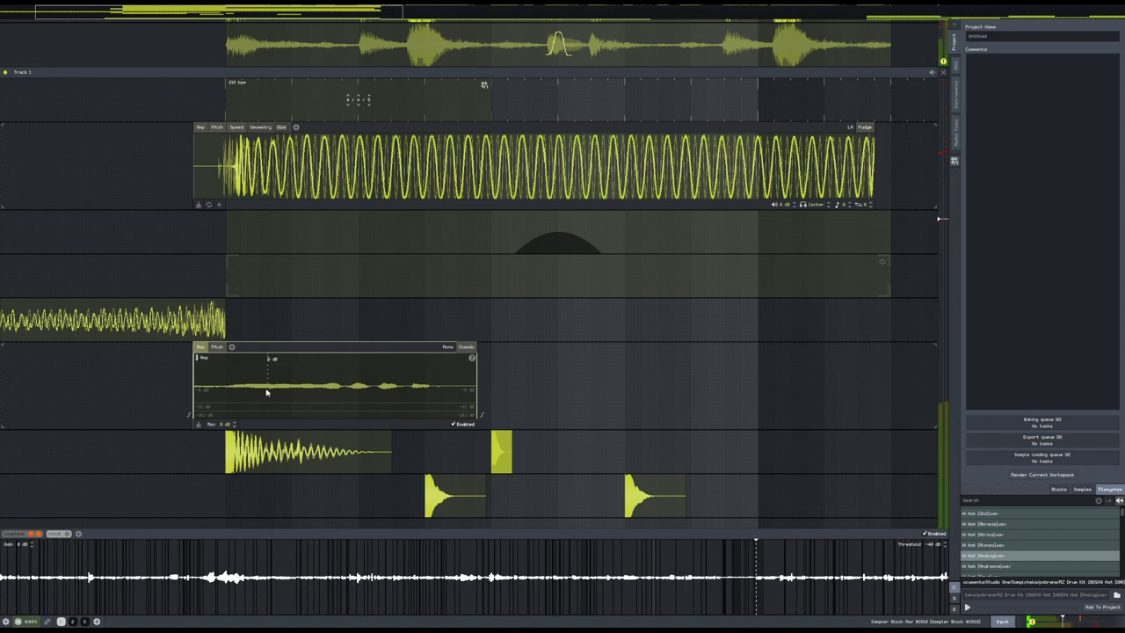
pyautogui.moveTo(235, 424); pyautogui.dragTo(235, 424)
pyautogui.moveTo(279, 386); pyautogui.dragTo(282, 354)
pyautogui.press('space')
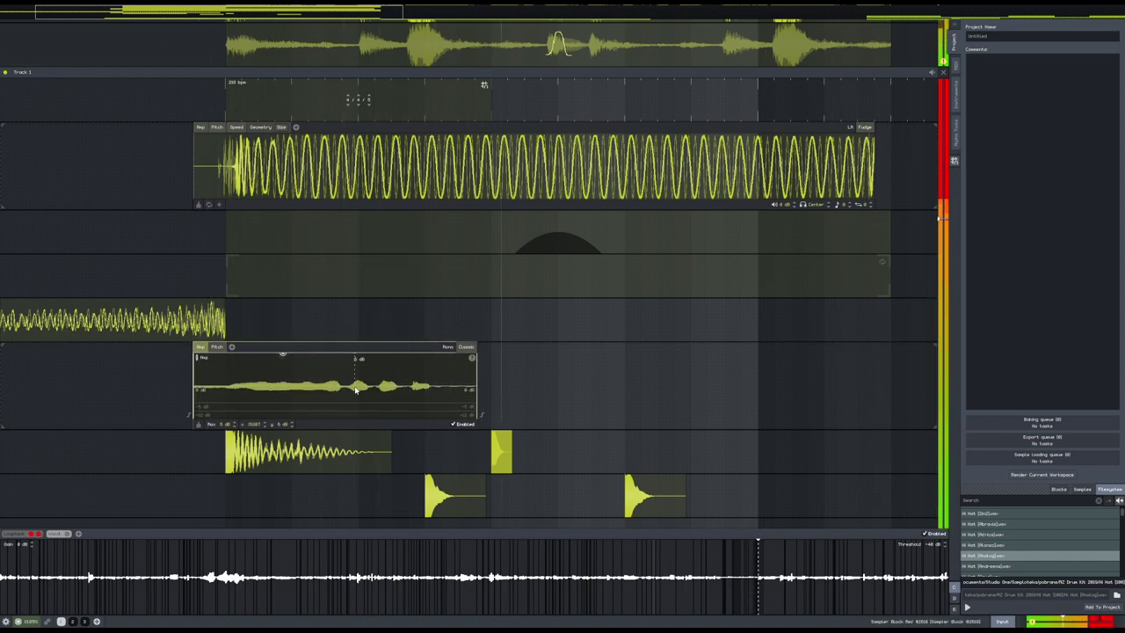
# - Lengthen the second snare block to the end of the second bar and lower its Speed envelope to slow the sample
pyautogui.doubleClick(640, 500)
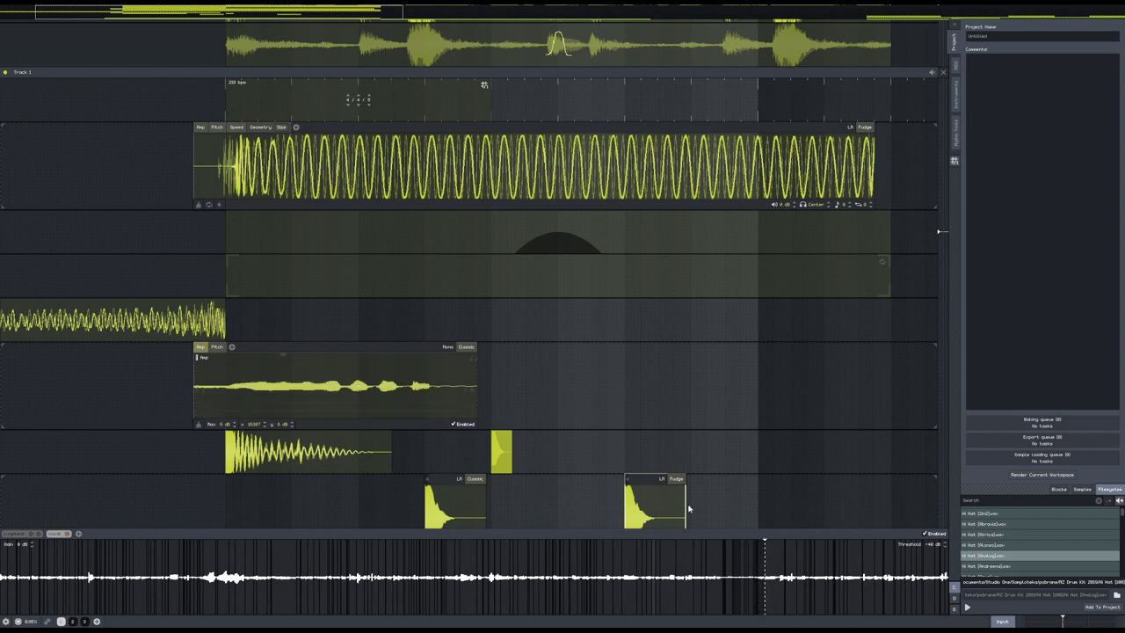
pyautogui.moveTo(685, 505); pyautogui.dragTo(755, 503)
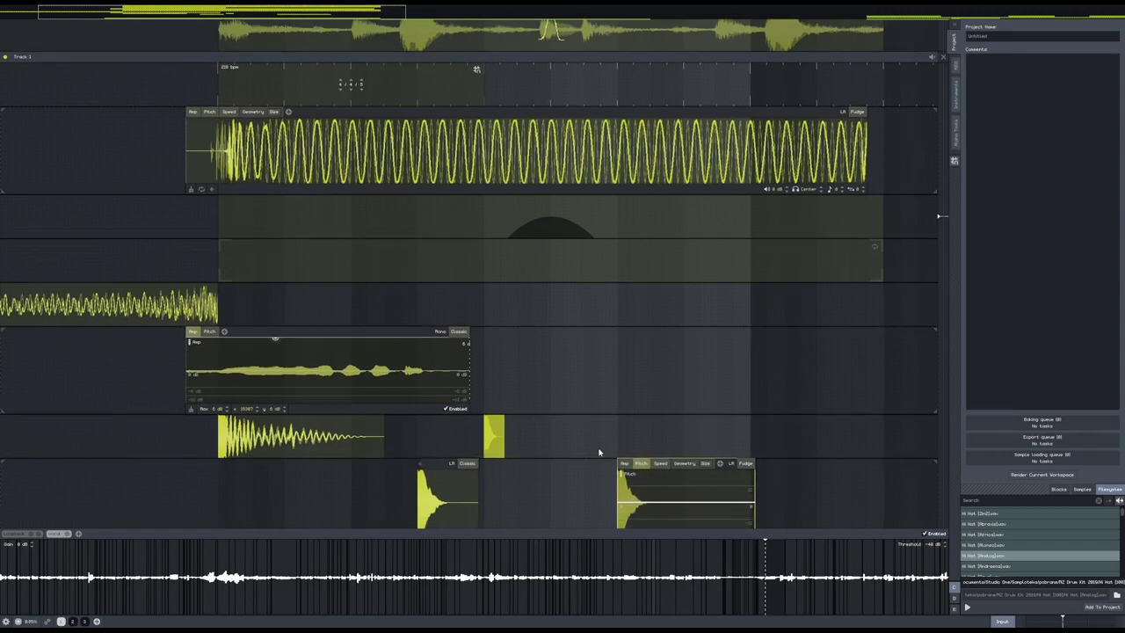
pyautogui.moveTo(602, 458); pyautogui.dragTo(586, 376)
pyautogui.moveTo(620, 425); pyautogui.dragTo(615, 449)
pyautogui.press('space')
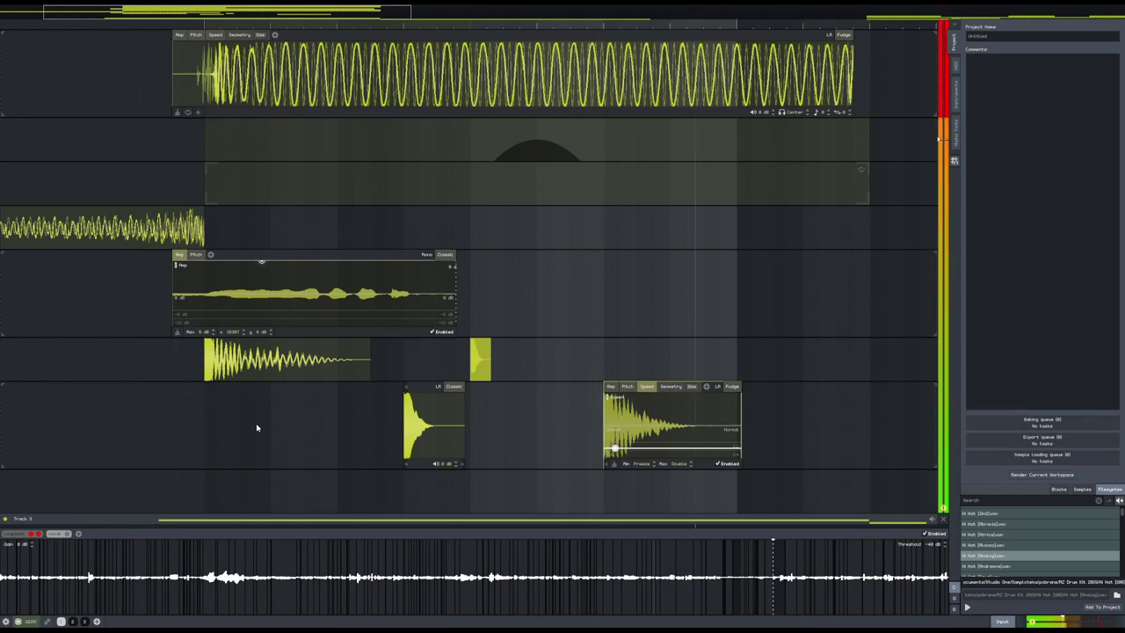
# - Duplicate the whole kick, hi-hat and snare pattern directly after the original, over the following two bars
pyautogui.scroll(-5, 738, 448)
pyautogui.moveTo(818, 324); pyautogui.dragTo(650, 339)
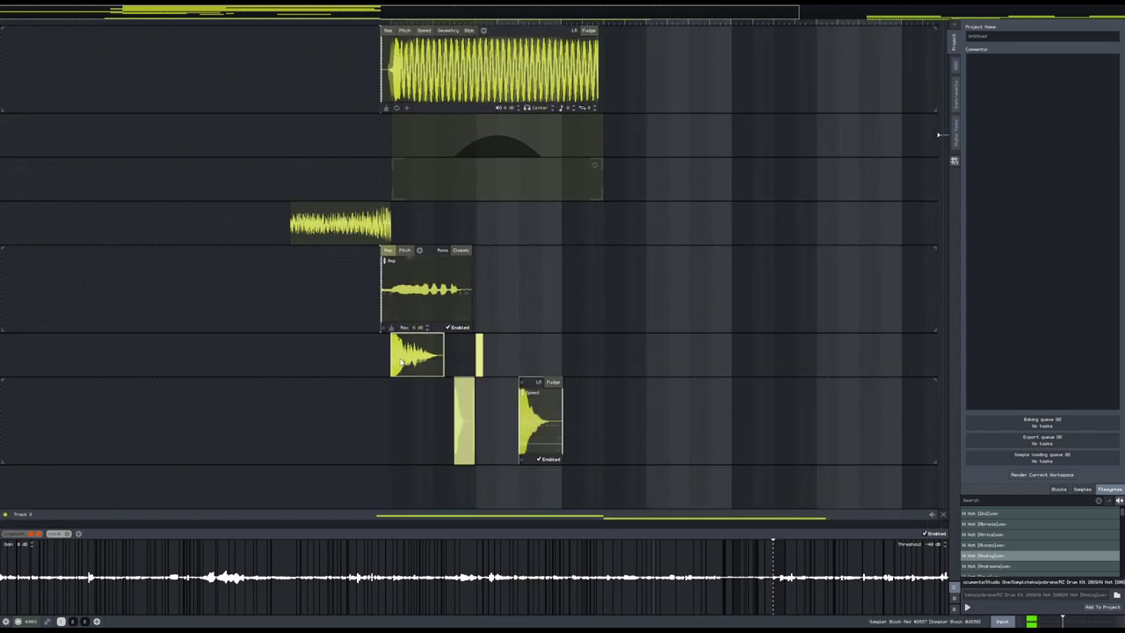
pyautogui.moveTo(418, 364); pyautogui.dragTo(589, 371)
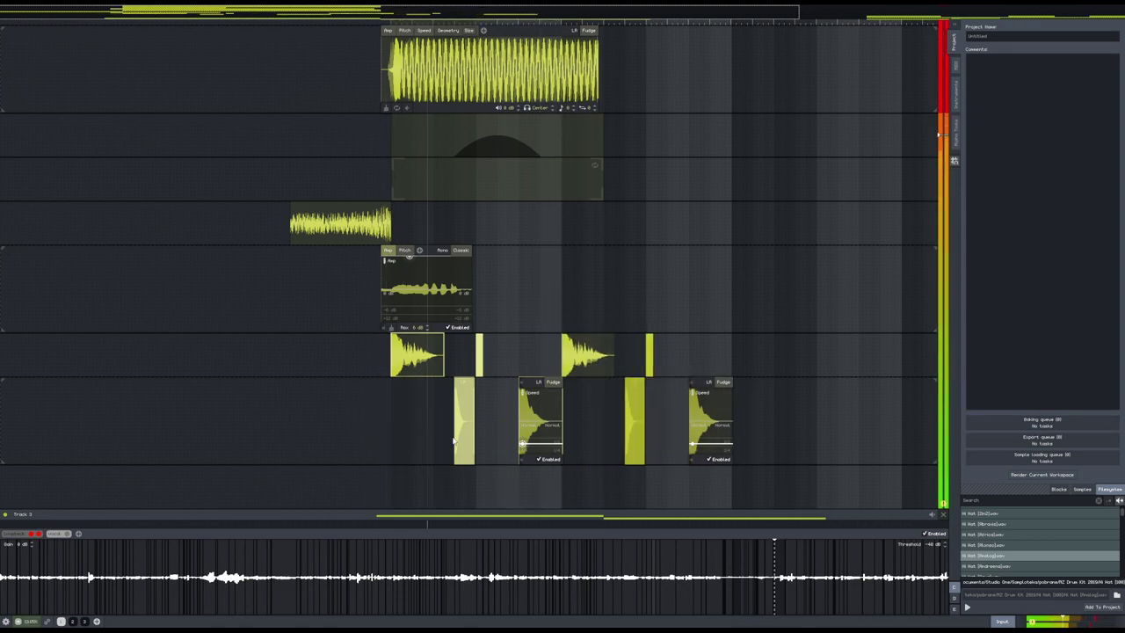
# - Duplicate the Track 2 clips directly after the originals and play the arrangement
pyautogui.moveTo(781, 277); pyautogui.dragTo(685, 426)
pyautogui.click(441, 65)
pyautogui.moveTo(522, 95); pyautogui.dragTo(553, 96)
pyautogui.press('space')
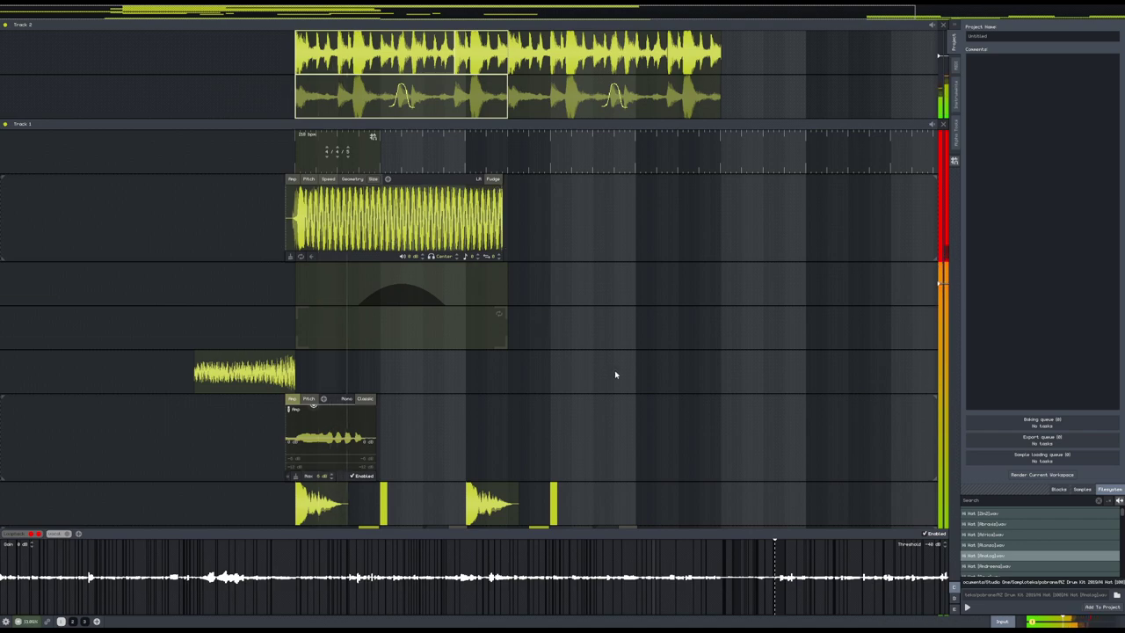
# - Extend the looping block in Track 1 to the end of the duplicated Track 2 clips
pyautogui.moveTo(614, 370); pyautogui.dragTo(598, 211)
pyautogui.moveTo(497, 171); pyautogui.dragTo(745, 417)
pyautogui.moveTo(705, 334); pyautogui.dragTo(788, 336)
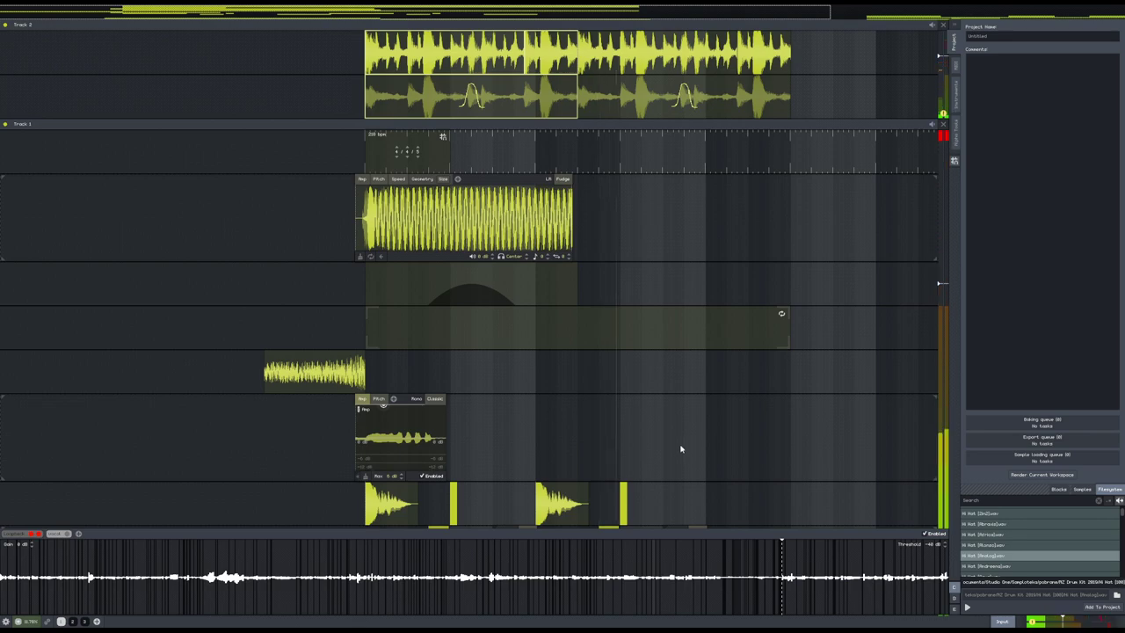
# - Place a newly recorded clip from the input recorder in the mono recording lane at the repeated kick, and raise its Amp envelope
pyautogui.moveTo(682, 445); pyautogui.dragTo(673, 301)
pyautogui.moveTo(723, 448); pyautogui.dragTo(555, 354)
pyautogui.click(578, 406)
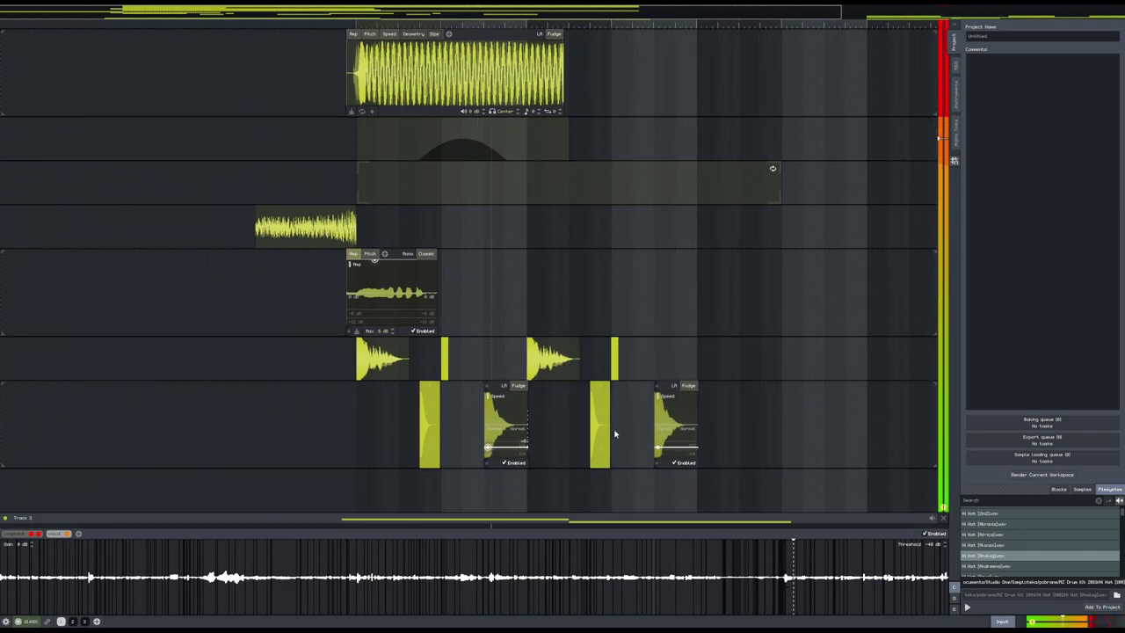
pyautogui.moveTo(791, 603); pyautogui.dragTo(568, 294)
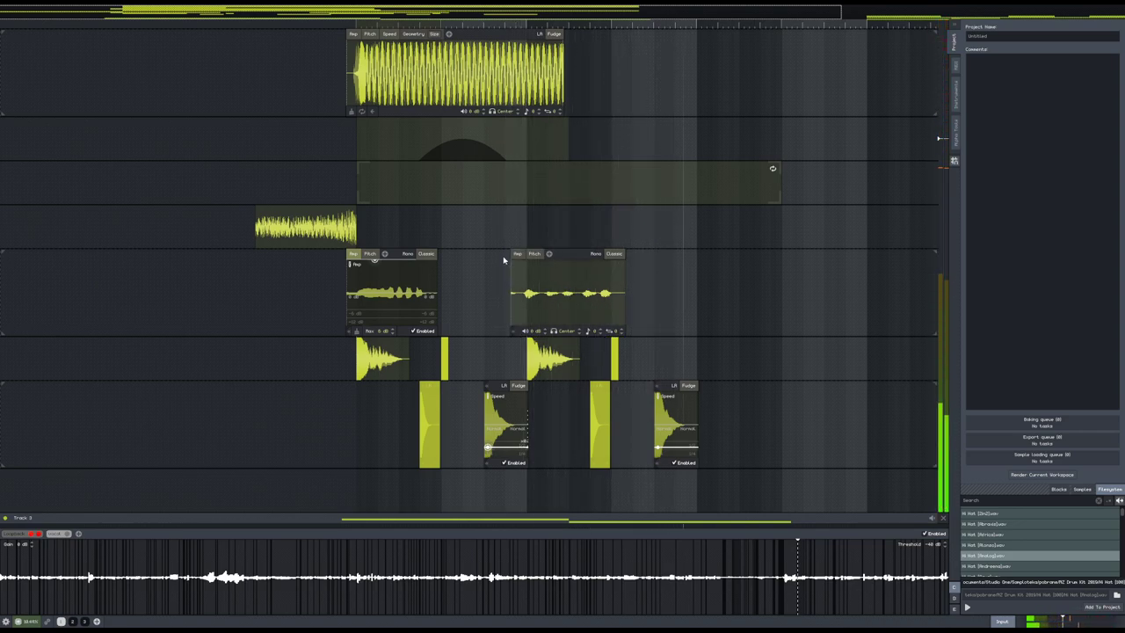
pyautogui.press('space')
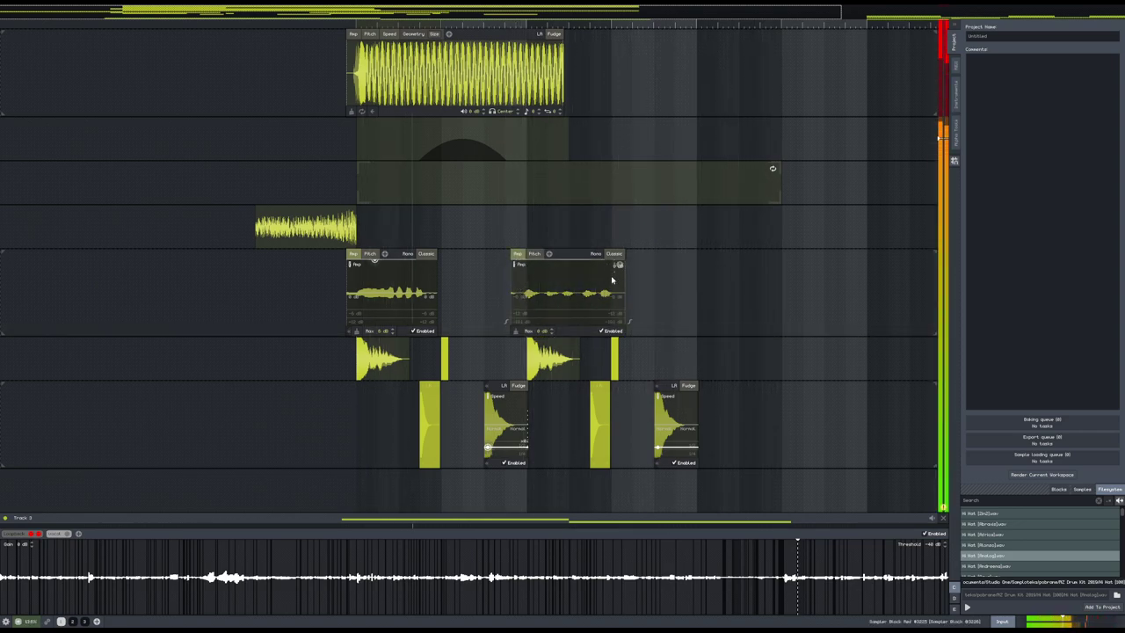
pyautogui.moveTo(753, 376); pyautogui.dragTo(738, 338)
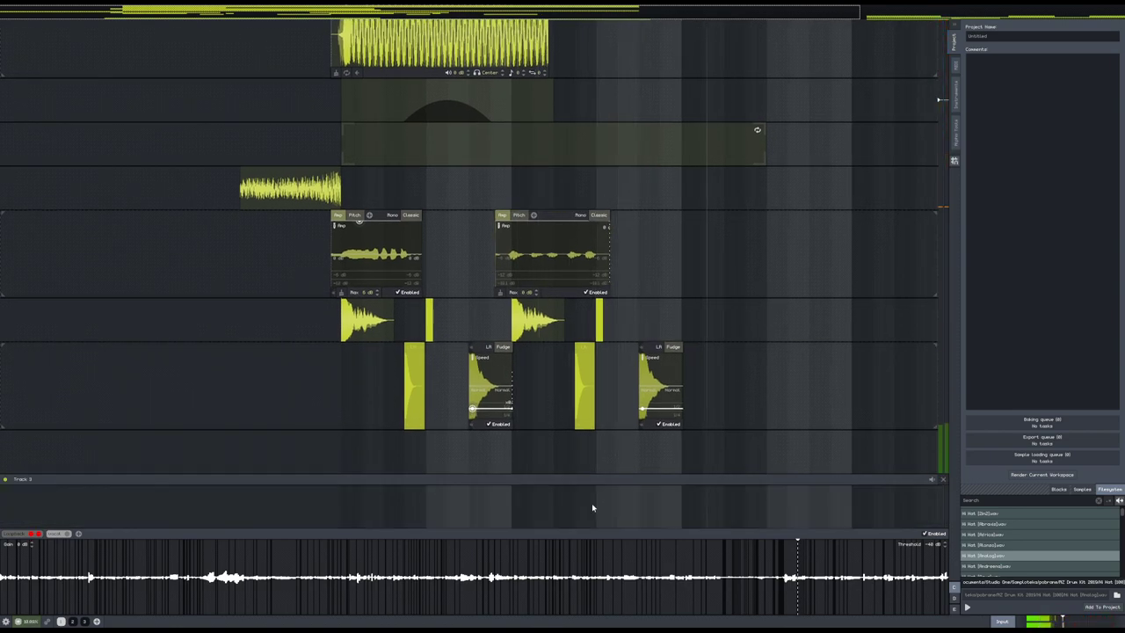
# - Try moving the sampler clip after the long recording in Track 3 later, past the pitch-bent clip
pyautogui.scroll(-3, 603, 500)
pyautogui.moveTo(603, 499); pyautogui.dragTo(583, 351)
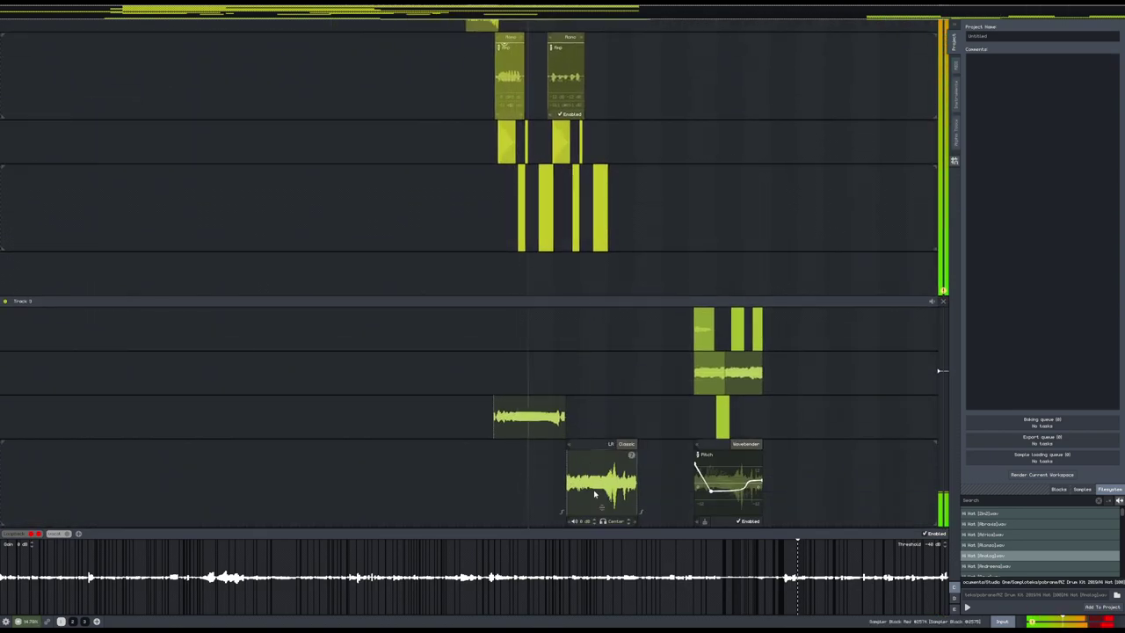
pyautogui.moveTo(604, 481); pyautogui.dragTo(845, 480)
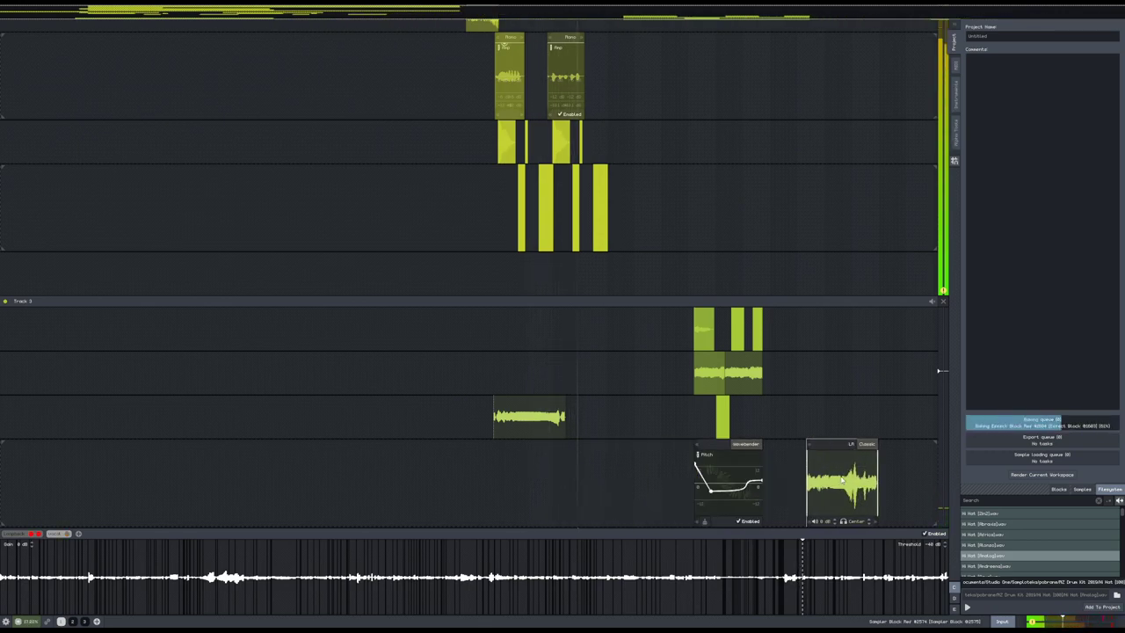
pyautogui.moveTo(590, 236); pyautogui.dragTo(578, 405)
pyautogui.scroll(3, 554, 367)
pyautogui.scroll(1, 555, 368)
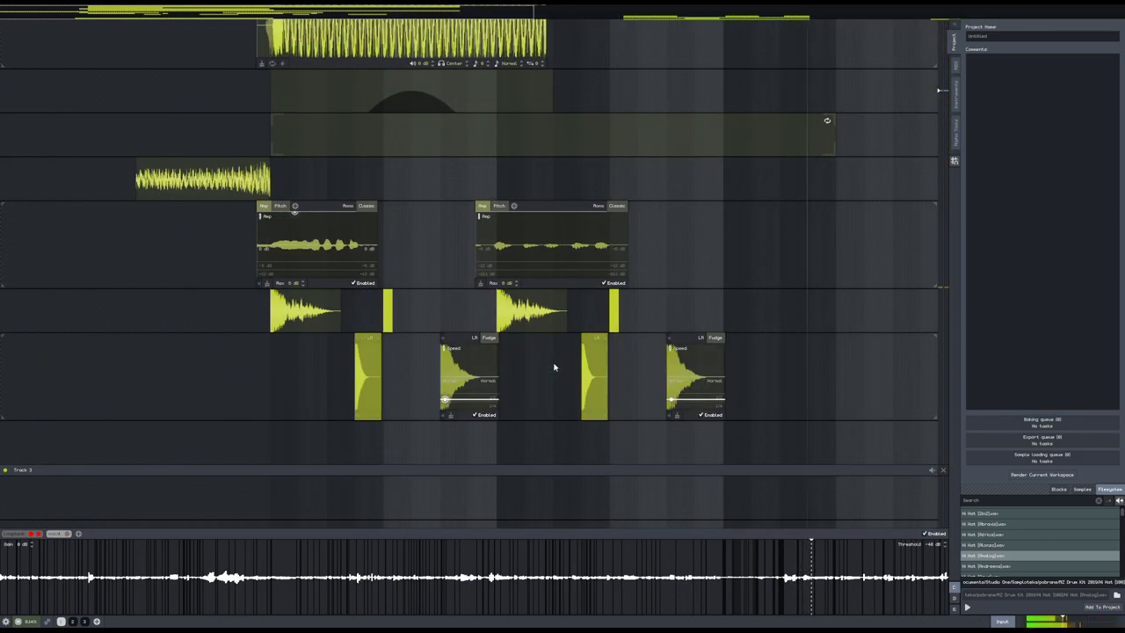
# - Undo the reversal of Track 3's long recording and move the shifted sampler clip back directly behind it
pyautogui.scroll(-4, 555, 367)
pyautogui.moveTo(598, 472); pyautogui.dragTo(609, 296)
pyautogui.click(496, 427)
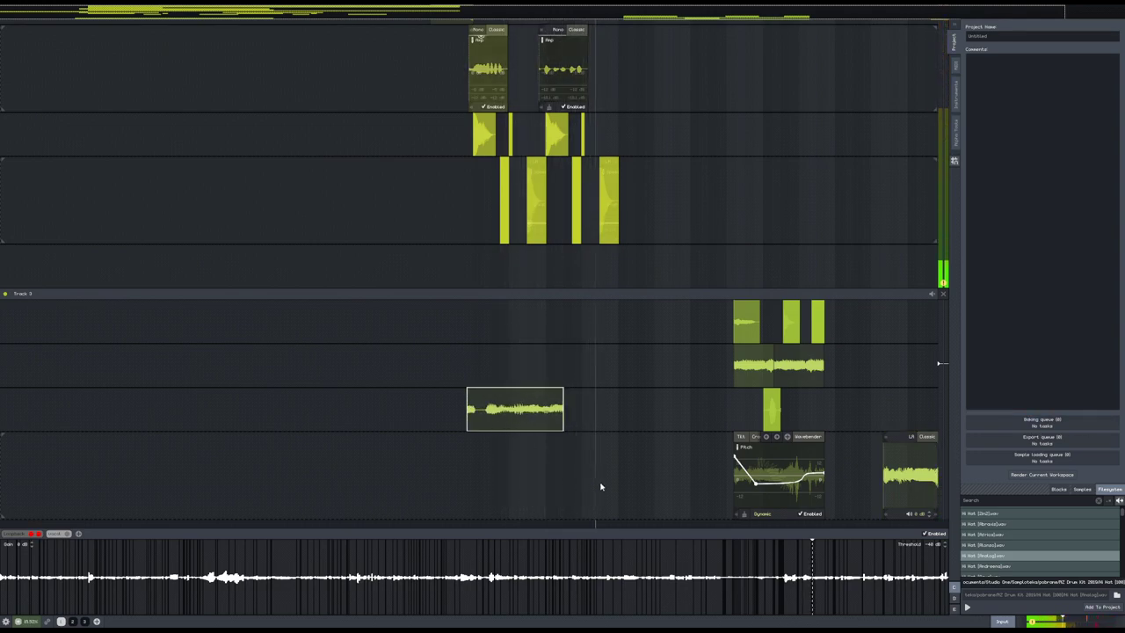
pyautogui.hotkey('ctrl', 'z')
pyautogui.moveTo(926, 498); pyautogui.dragTo(604, 481)
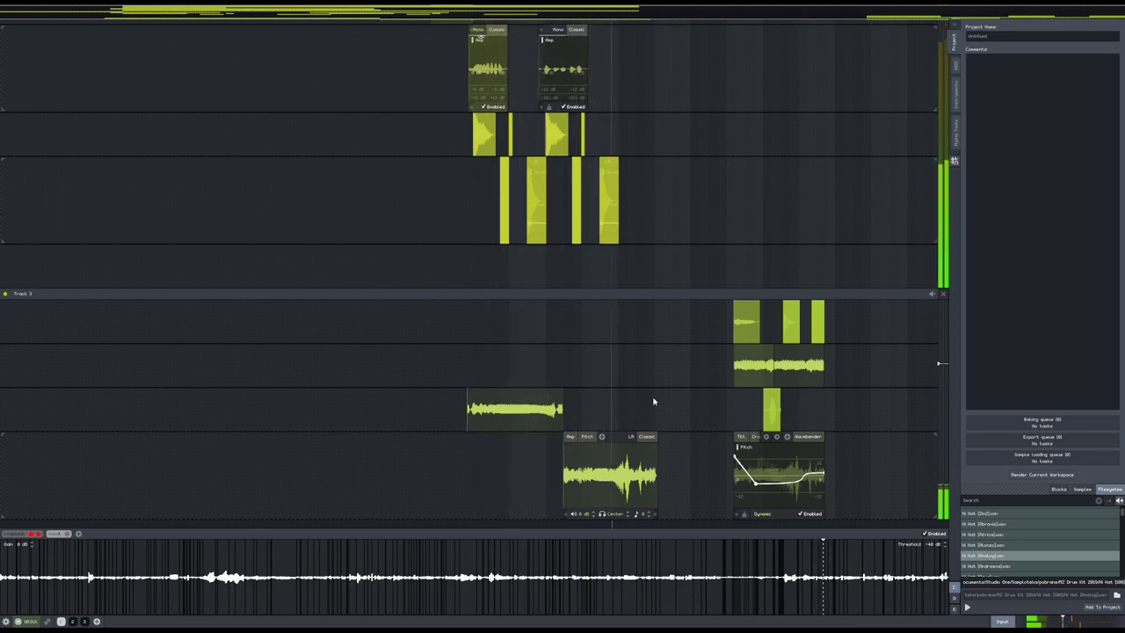
# - Reverse the sampler clip that directly follows the long recording in Track 3
pyautogui.rightClick(621, 437)
pyautogui.click(646, 461)
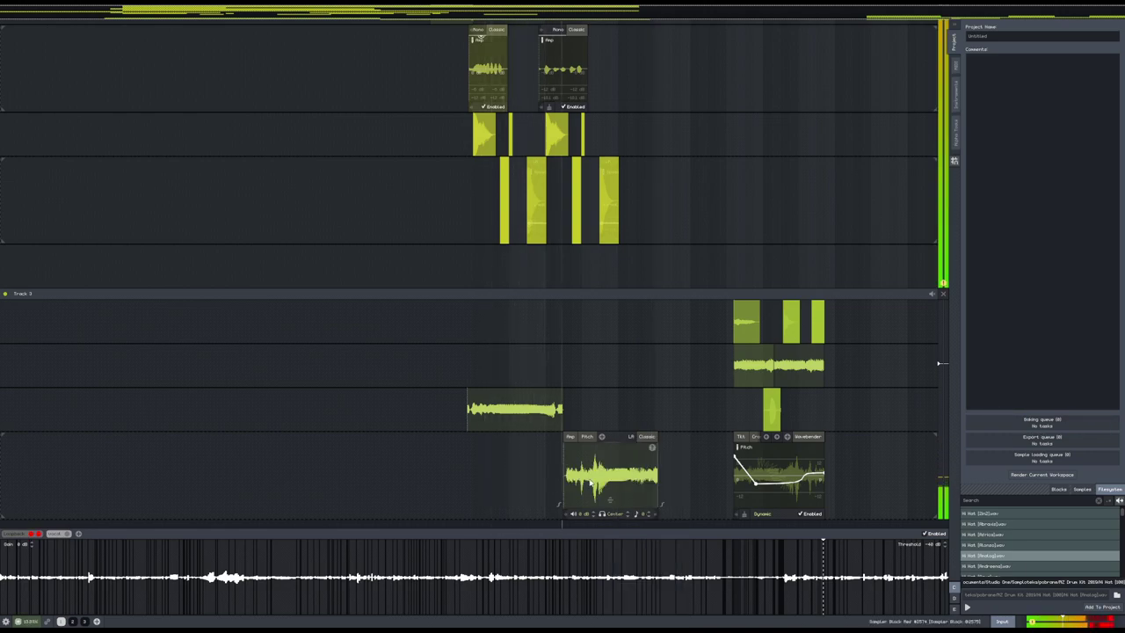
# - Shift the two short percussion clips after the repeated kick slightly earlier together
pyautogui.scroll(5, 536, 365)
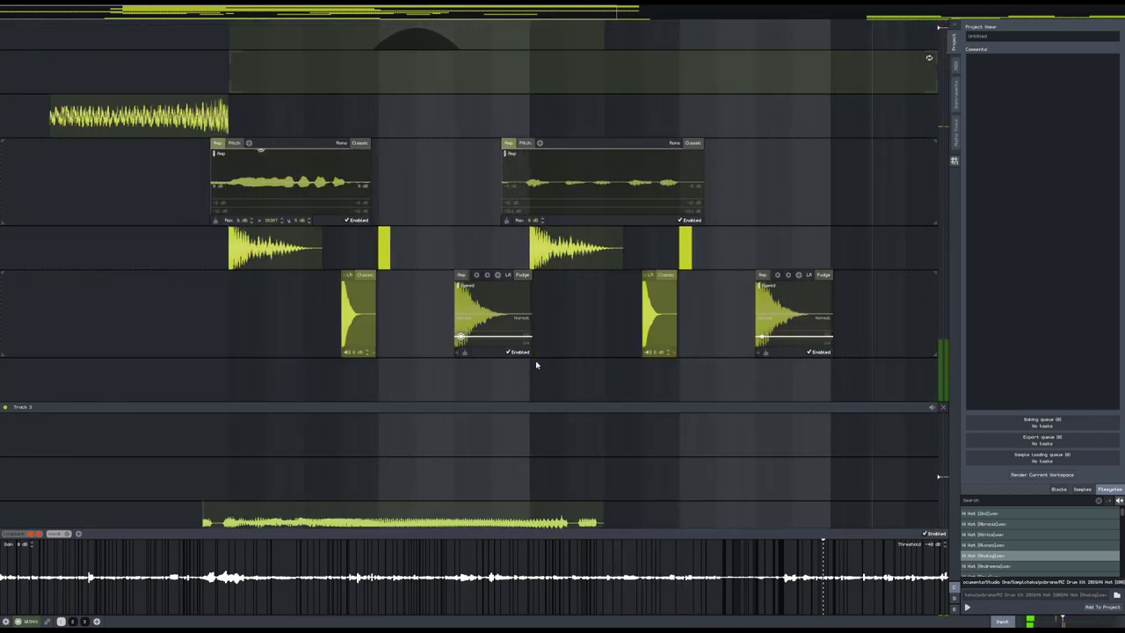
pyautogui.scroll(-2, 621, 364)
pyautogui.moveTo(669, 379); pyautogui.dragTo(607, 421)
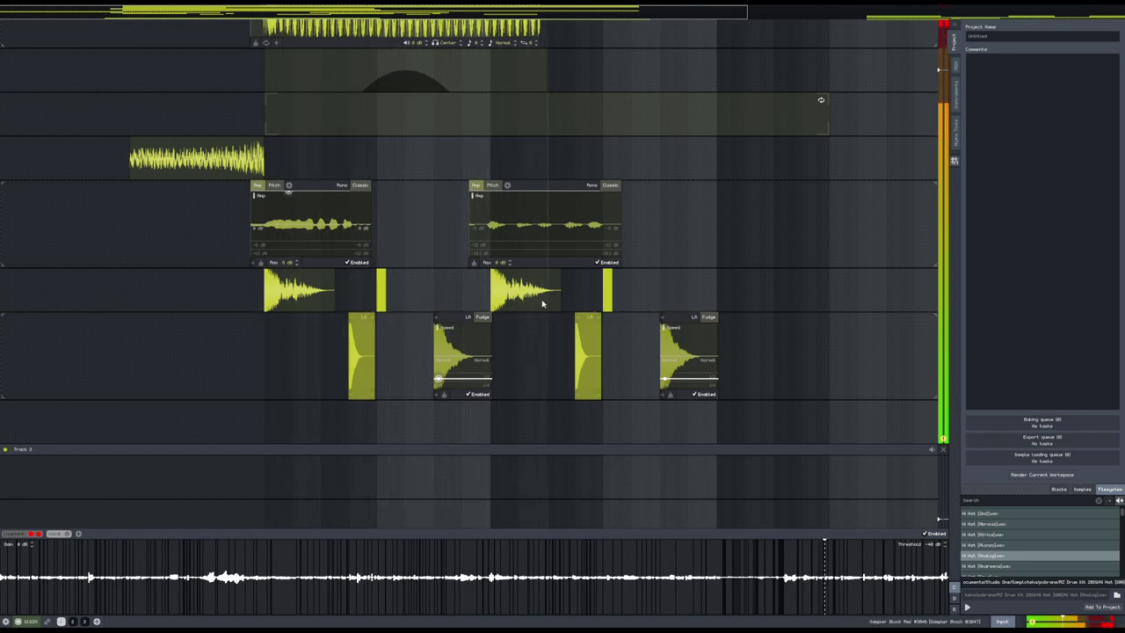
pyautogui.moveTo(584, 363); pyautogui.dragTo(564, 362)
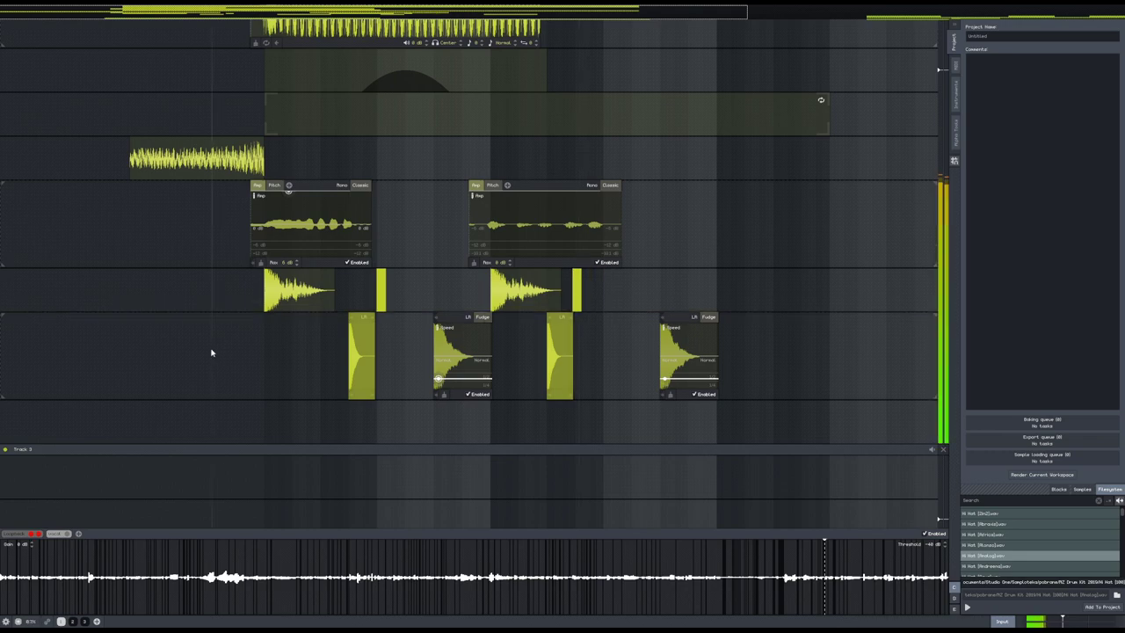
# - Undo the added Speed envelope point and place a duplicate of the last Fudge clip directly before it
pyautogui.scroll(3, 409, 391)
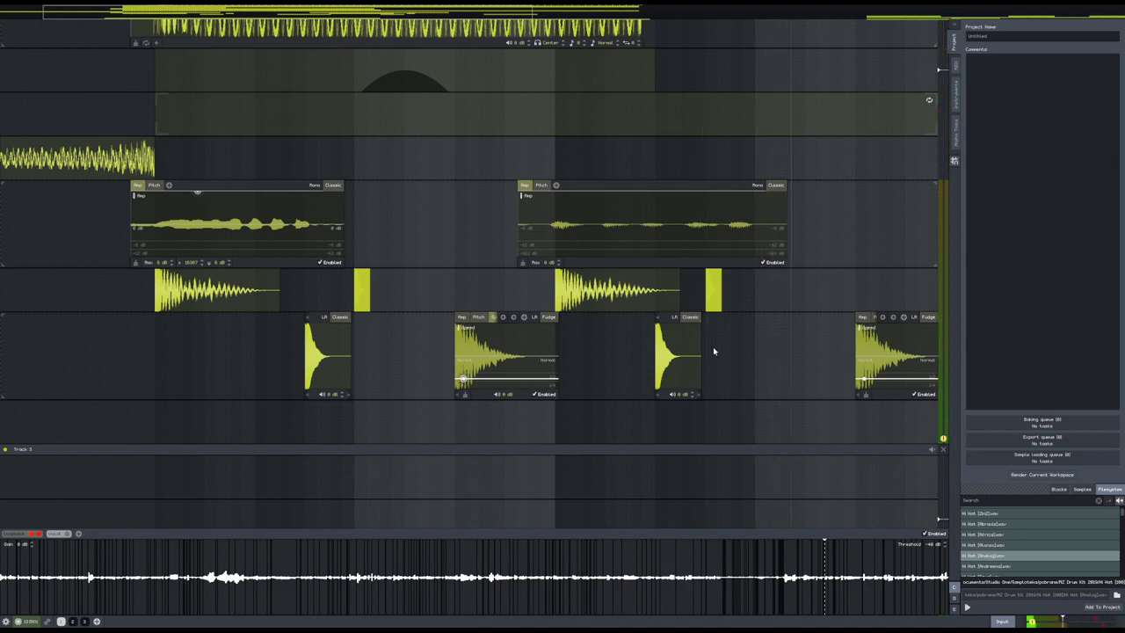
pyautogui.moveTo(866, 379); pyautogui.dragTo(830, 355)
pyautogui.hotkey('ctrl', 'z')
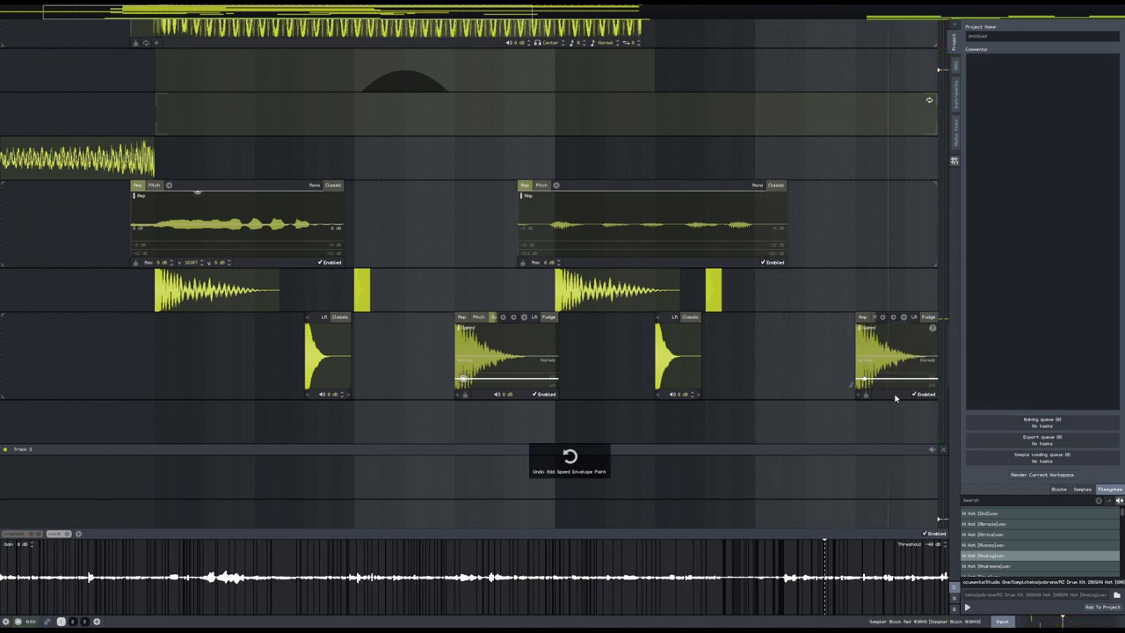
pyautogui.moveTo(797, 394); pyautogui.dragTo(725, 380)
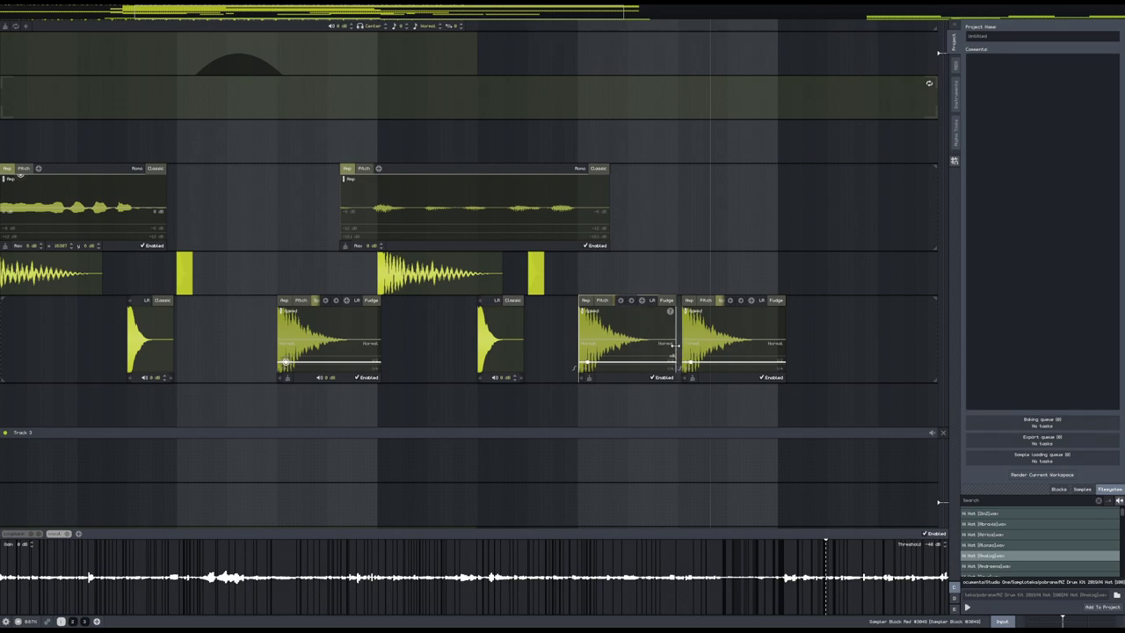
pyautogui.moveTo(711, 379); pyautogui.dragTo(707, 381)
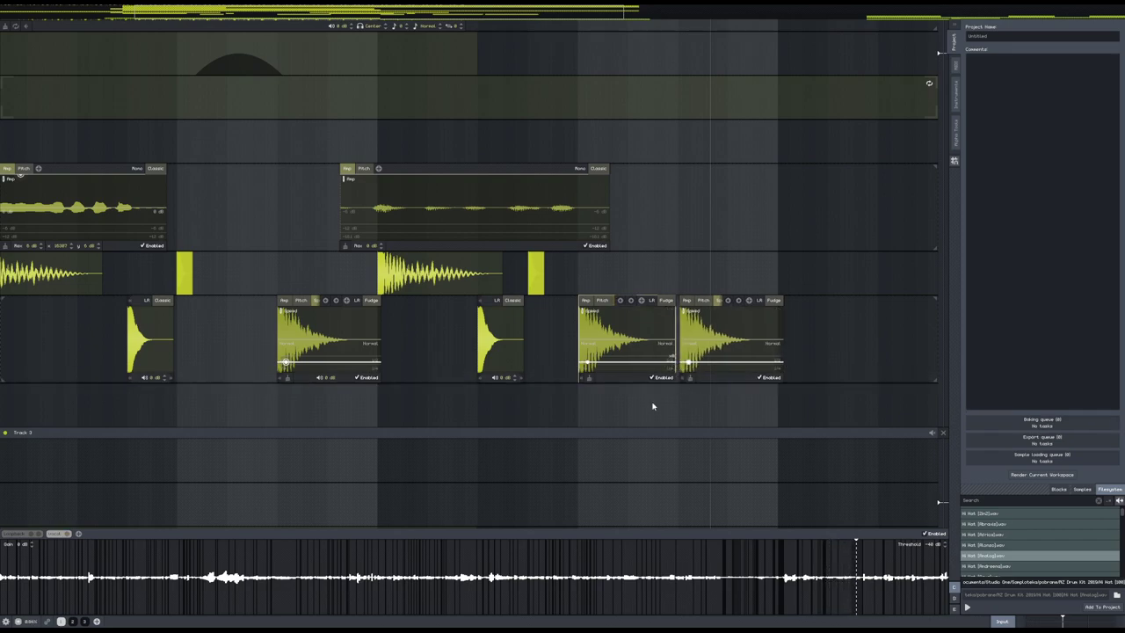
# - Move the narrow clip after the repeated kick later, above the start of the last Fudge clip
pyautogui.scroll(-3, 123, 382)
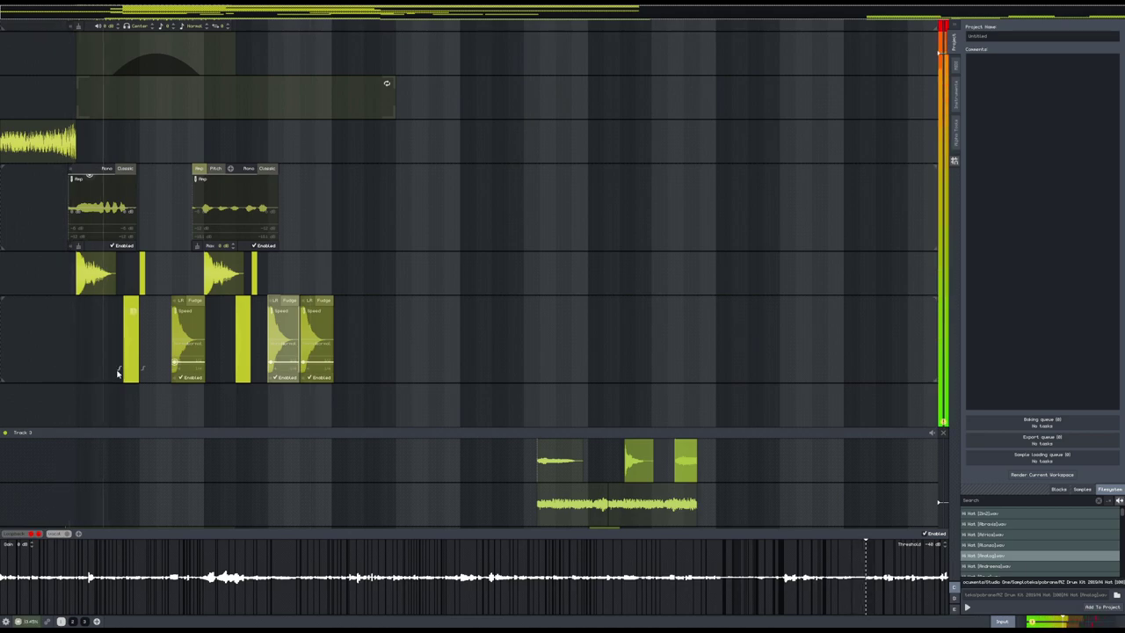
pyautogui.scroll(3, 97, 369)
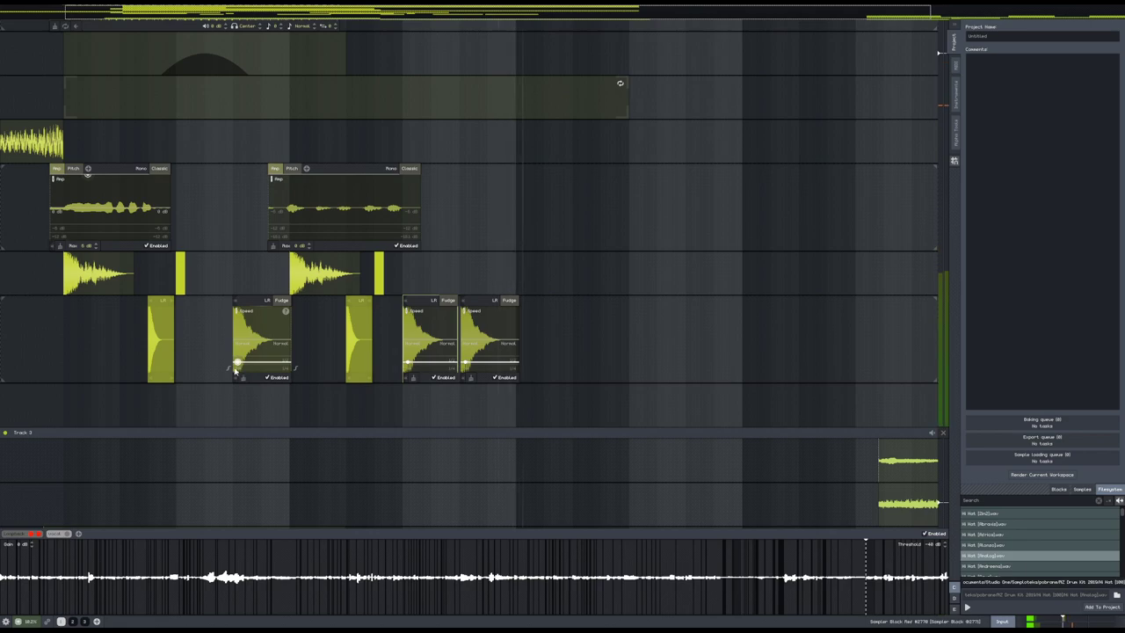
pyautogui.moveTo(116, 425); pyautogui.dragTo(241, 419)
pyautogui.press('space')
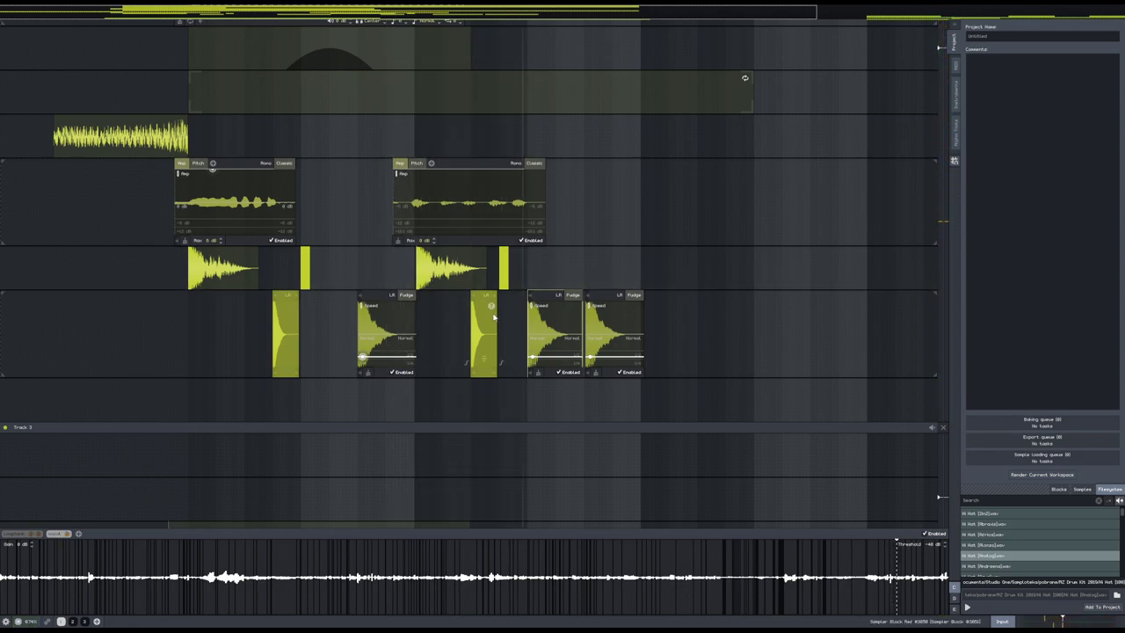
pyautogui.scroll(3, 506, 280)
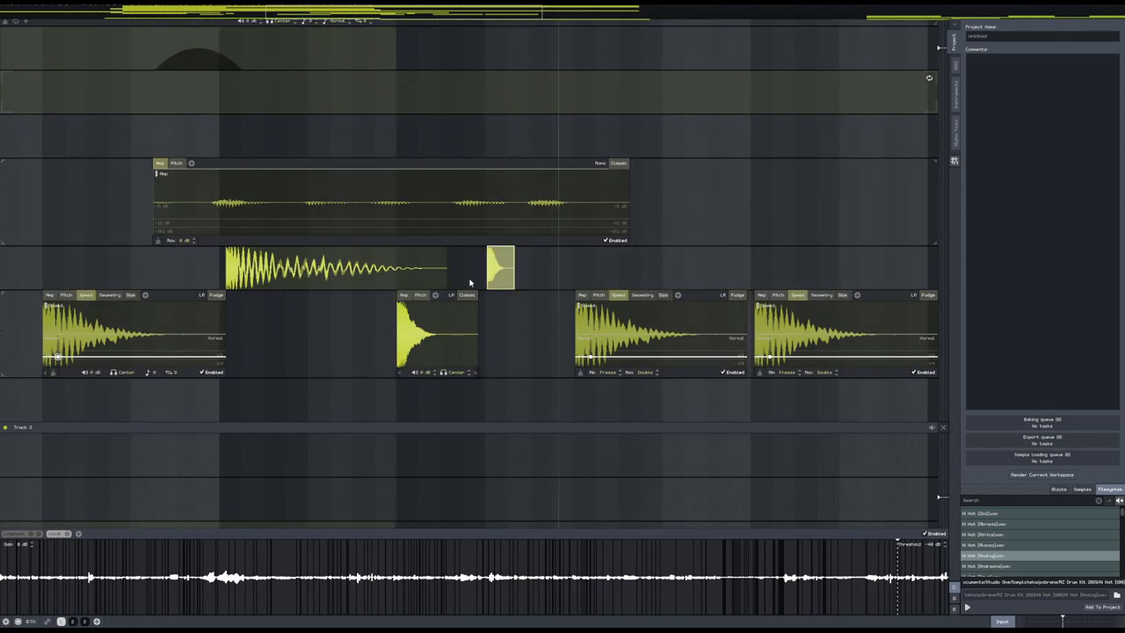
pyautogui.moveTo(500, 267); pyautogui.dragTo(813, 274)
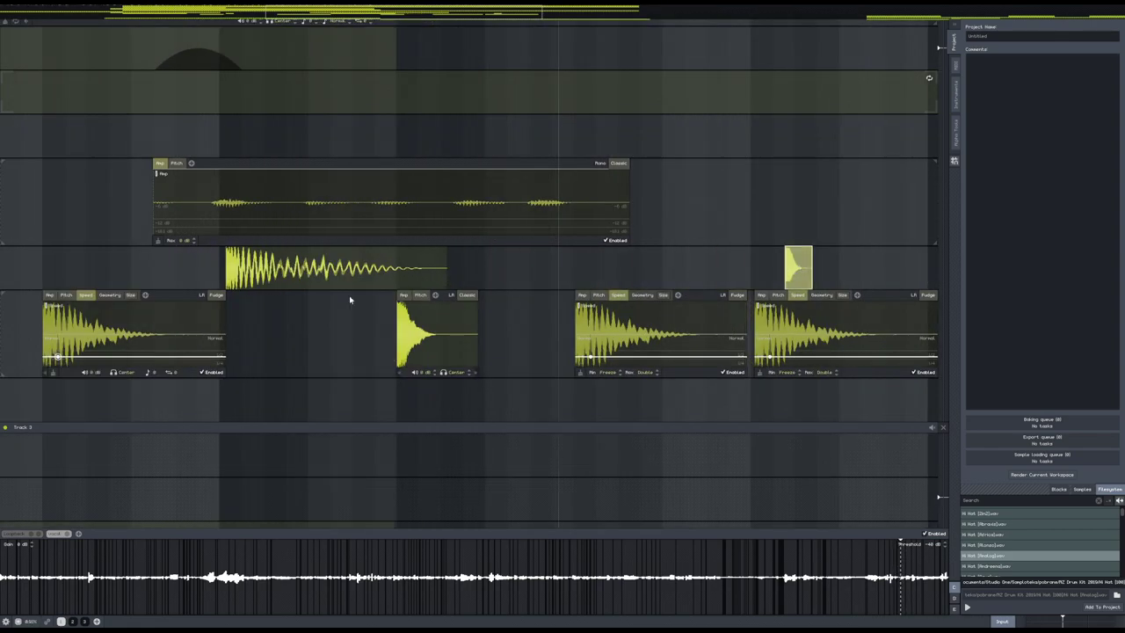
# - Move the second Classic percussion clip later in the lane below, put a copy of the repeated kick before the Fudge pair, and play
pyautogui.moveTo(298, 274); pyautogui.dragTo(291, 272)
pyautogui.moveTo(434, 351); pyautogui.dragTo(639, 419)
pyautogui.click(299, 268)
pyautogui.moveTo(254, 281); pyautogui.dragTo(437, 374)
pyautogui.click(439, 373)
pyautogui.scroll(-5, 313, 375)
pyautogui.press('space')
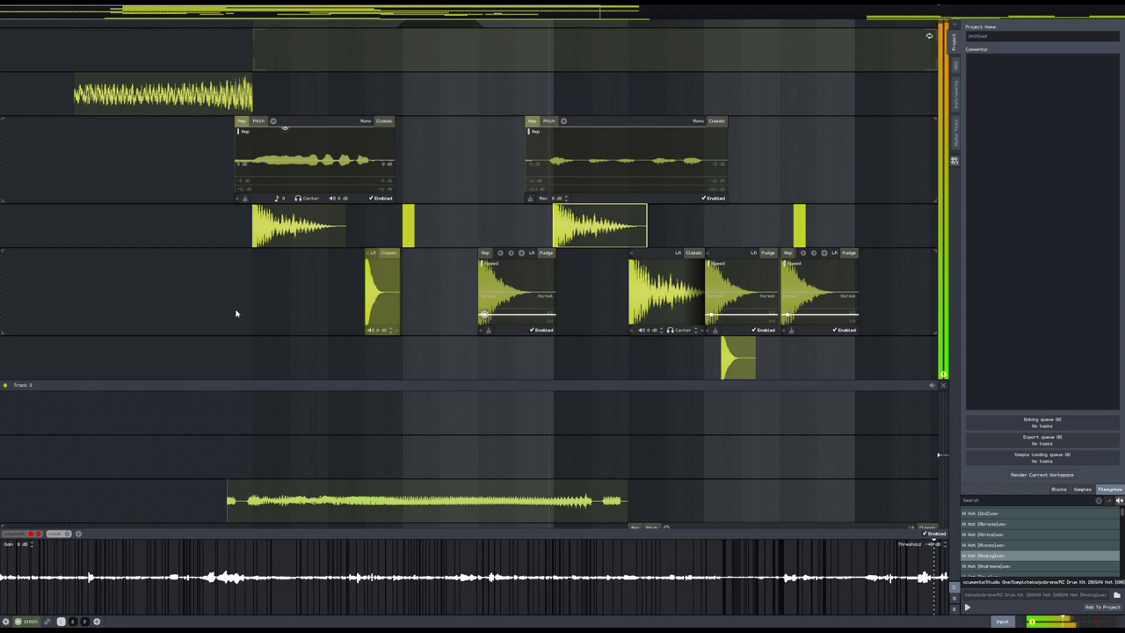
# - Try shifting the copied kick earlier to just behind the first Fudge clip, and the repeated kick above it earlier too
pyautogui.moveTo(636, 287); pyautogui.dragTo(607, 288)
pyautogui.scroll(3, 608, 290)
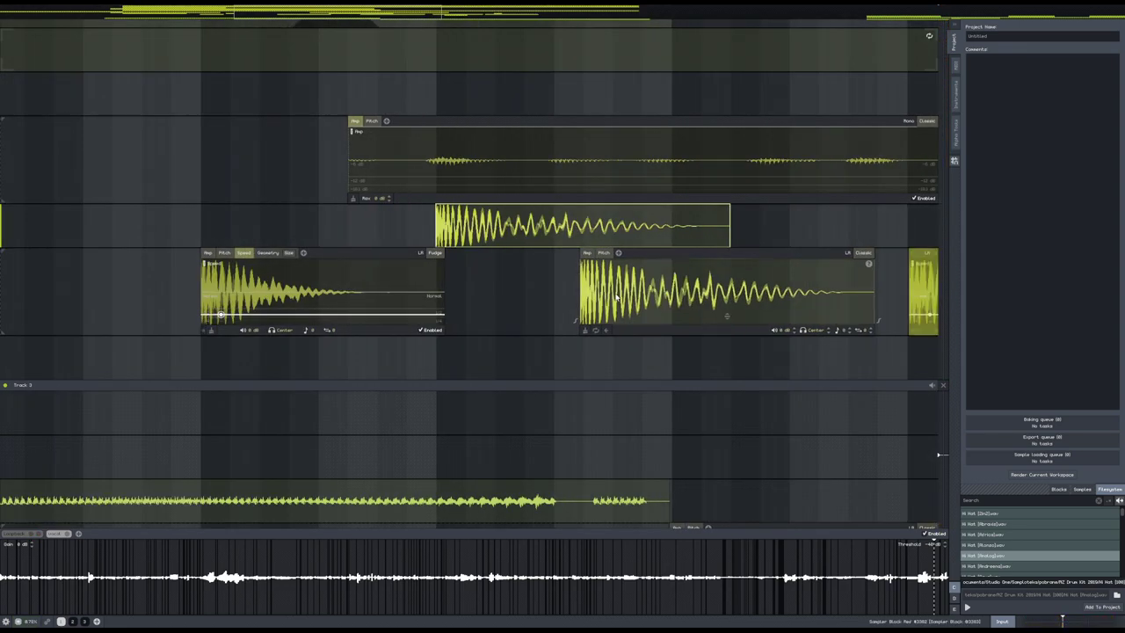
pyautogui.scroll(-4, 484, 311)
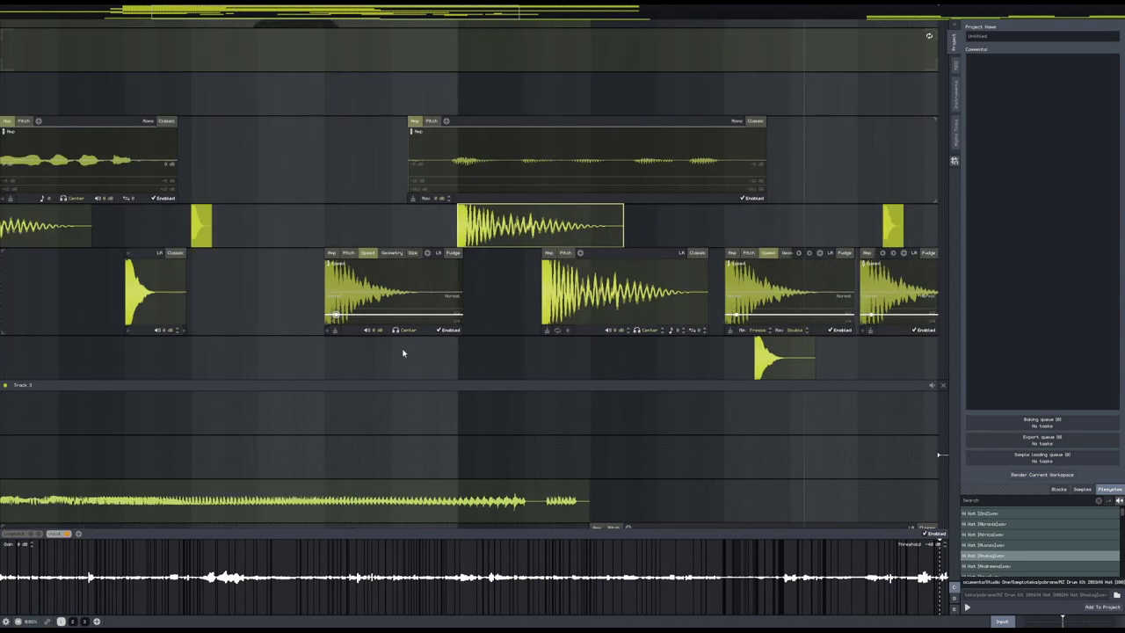
pyautogui.press('space')
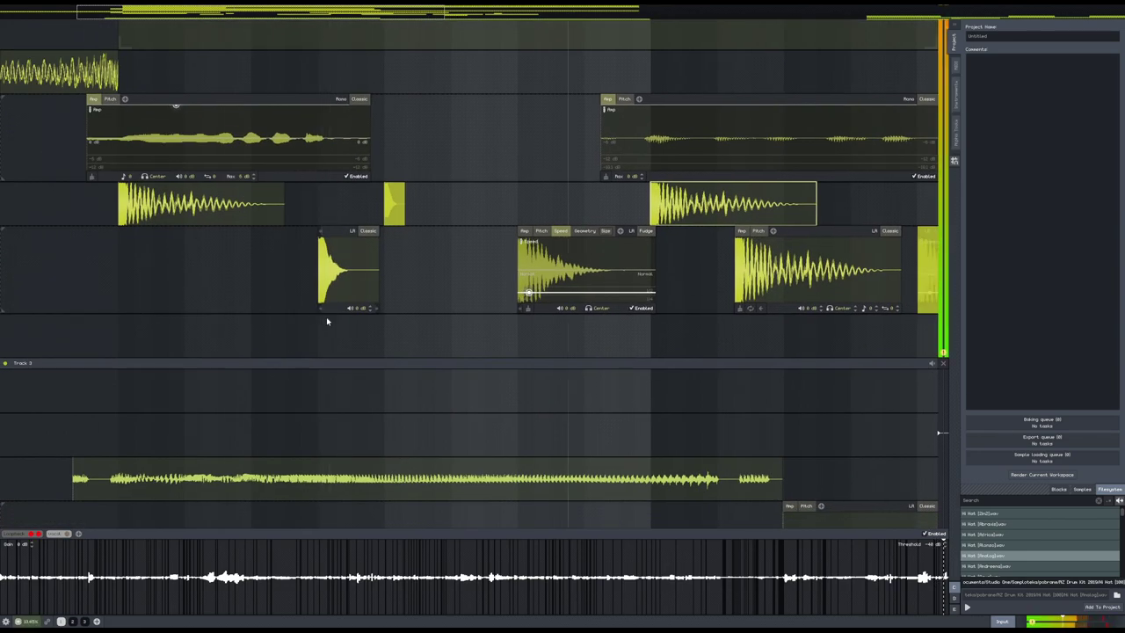
pyautogui.moveTo(788, 294); pyautogui.dragTo(719, 294)
pyautogui.moveTo(696, 205); pyautogui.dragTo(646, 205)
pyautogui.moveTo(750, 293); pyautogui.dragTo(735, 285)
# - Raise the end of the first Fudge clip's Speed envelope, shorten the clip slightly, and play the result
pyautogui.moveTo(639, 292); pyautogui.dragTo(638, 289)
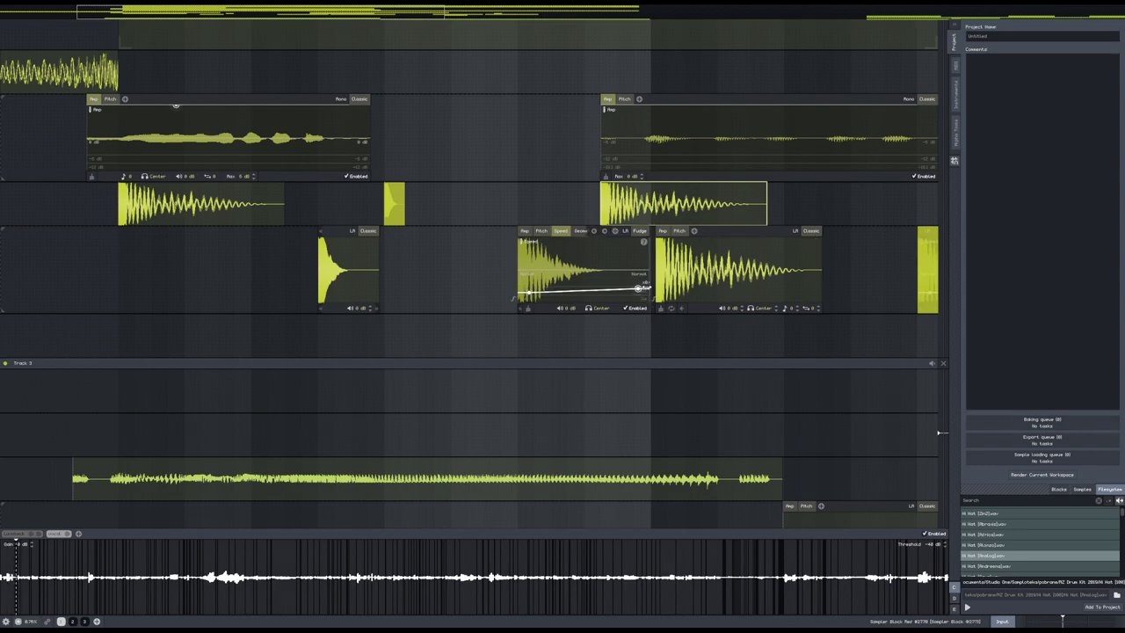
pyautogui.moveTo(732, 290); pyautogui.dragTo(728, 290)
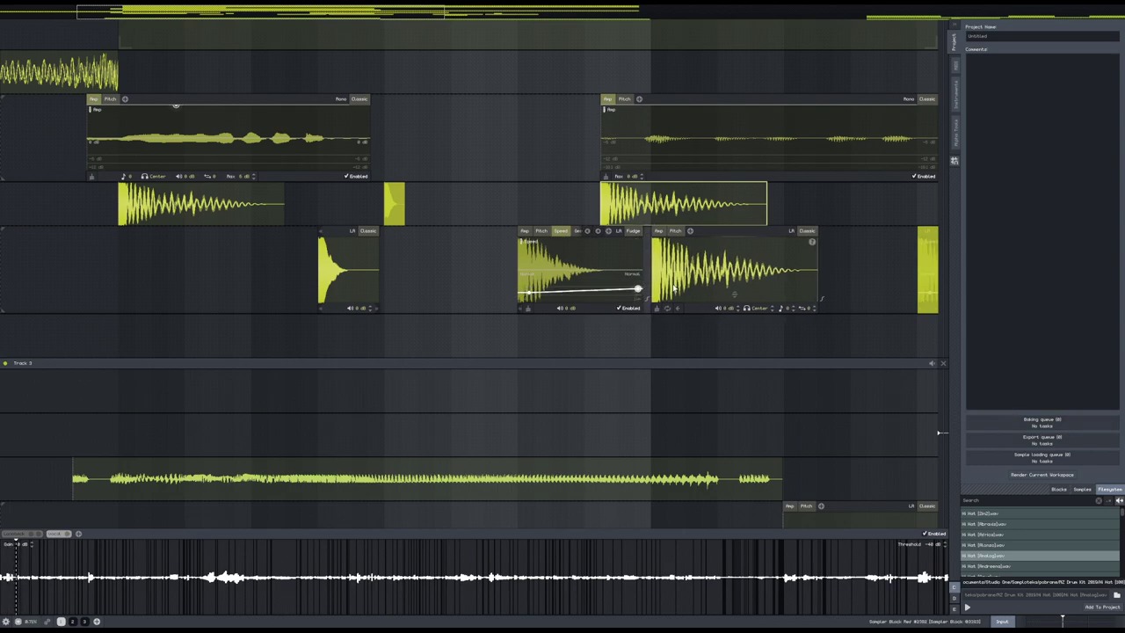
pyautogui.press('space')
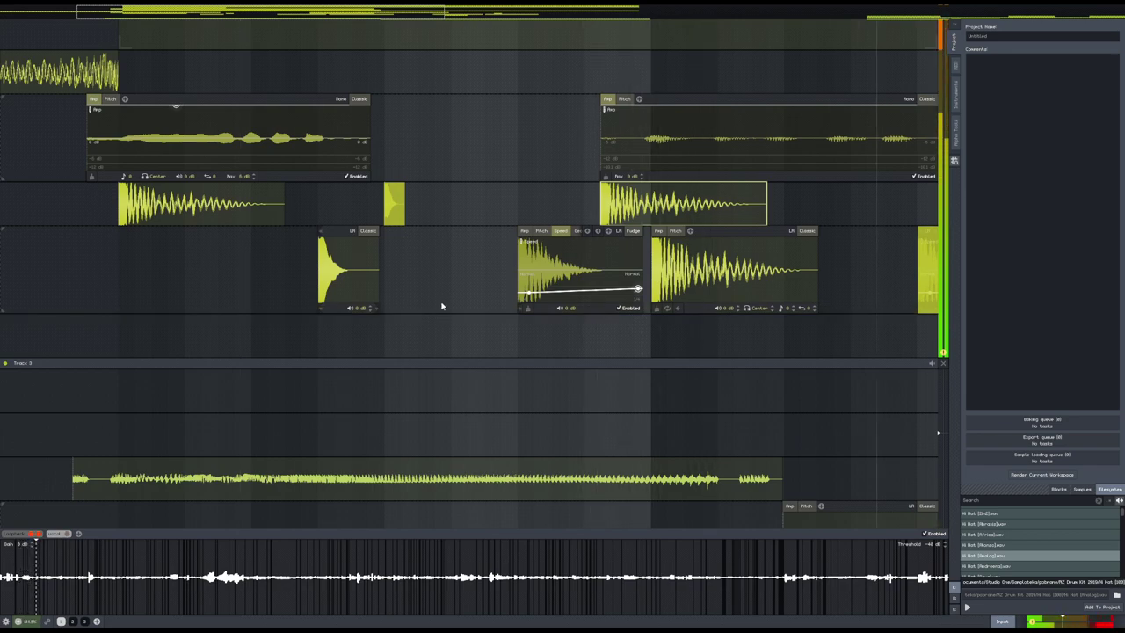
# - Move the repeated kick and its copy later, with the copy running up to the Fudge pair and the repeated kick starting slightly ahead
pyautogui.scroll(-3, 684, 288)
pyautogui.scroll(-2, 684, 288)
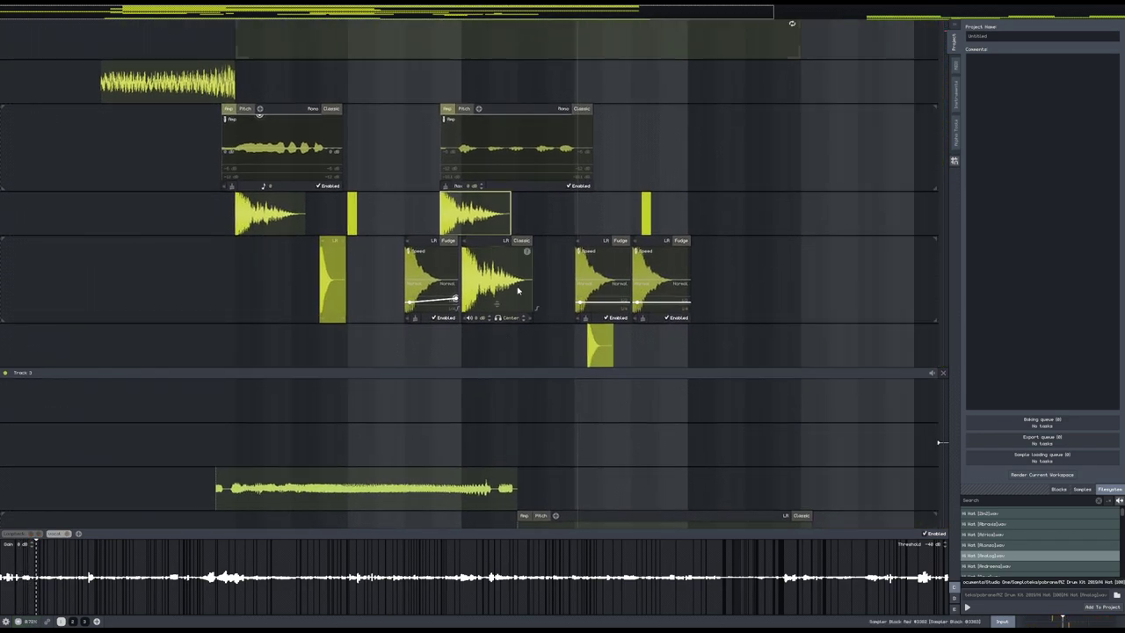
pyautogui.moveTo(474, 222); pyautogui.dragTo(496, 213)
pyautogui.scroll(6, 538, 222)
pyautogui.moveTo(361, 286); pyautogui.dragTo(471, 287)
pyautogui.scroll(-5, 288, 319)
pyautogui.hscroll(-4, 304, 334)
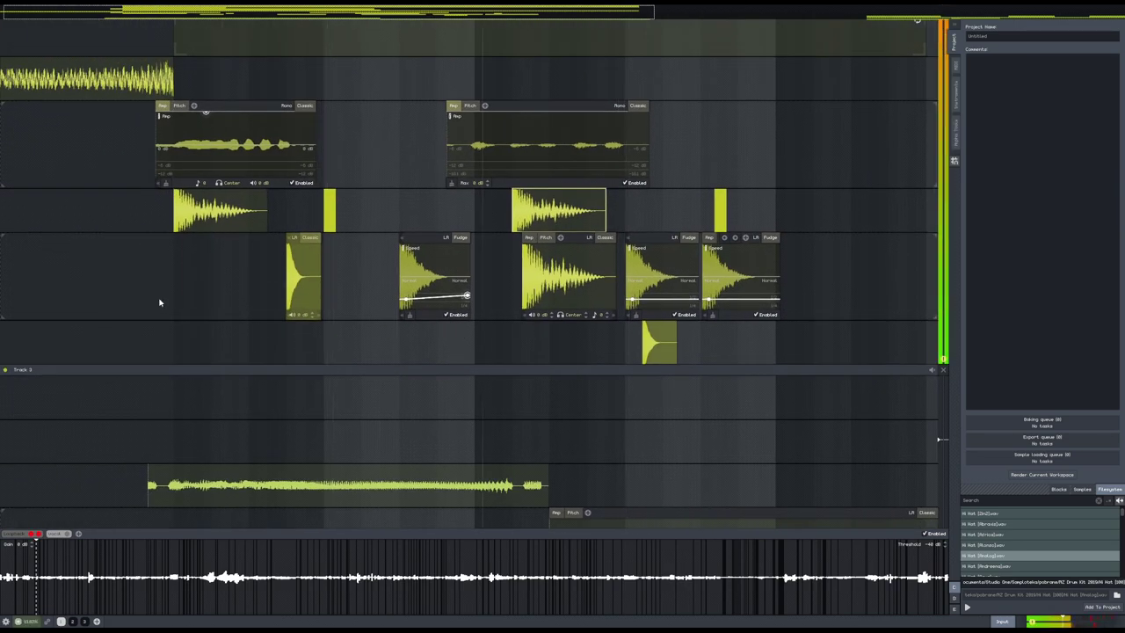
pyautogui.moveTo(551, 272); pyautogui.dragTo(562, 216)
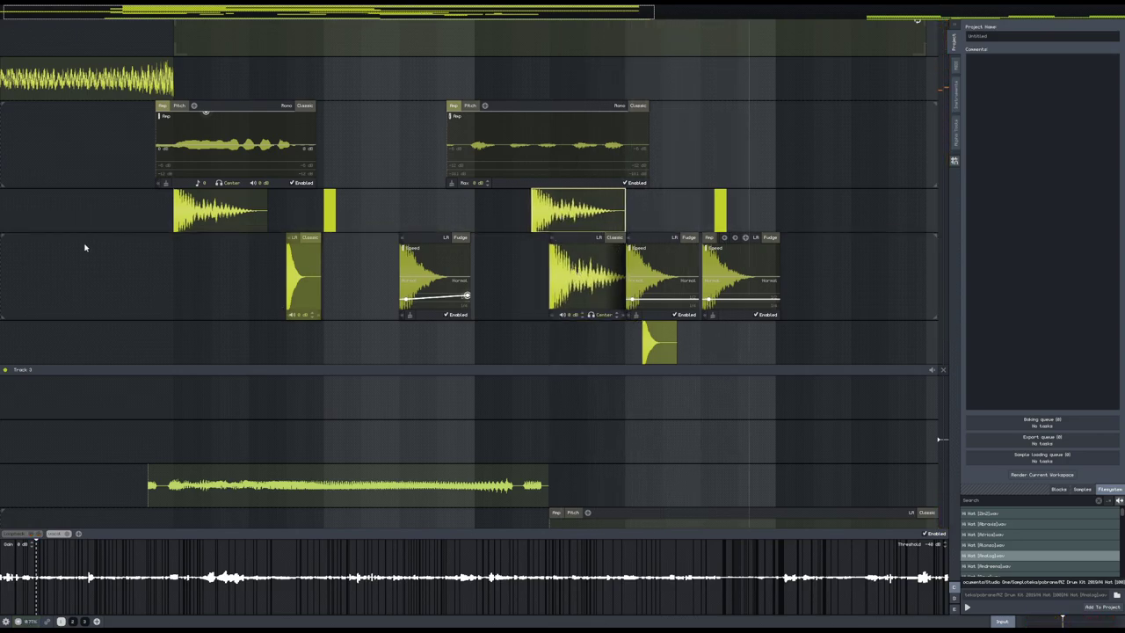
# - Move the first clip of the Fudge pair later in the kick lane and align the bottom-lane percussion clip with its start
pyautogui.moveTo(657, 242); pyautogui.dragTo(642, 204)
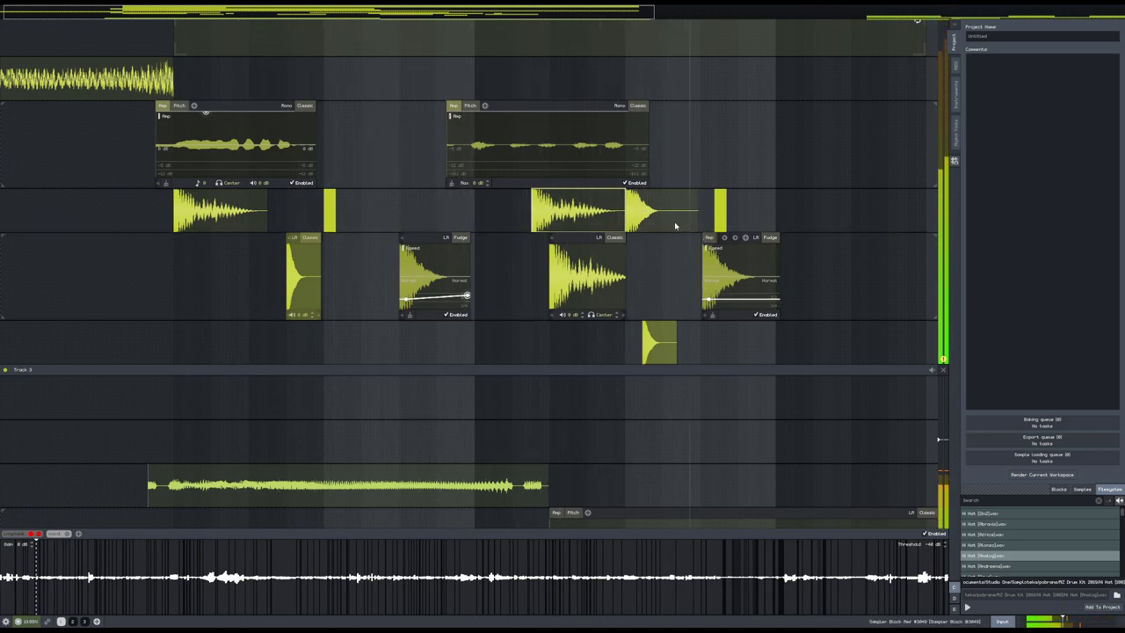
pyautogui.moveTo(680, 220); pyautogui.dragTo(690, 223)
pyautogui.moveTo(673, 351); pyautogui.dragTo(691, 351)
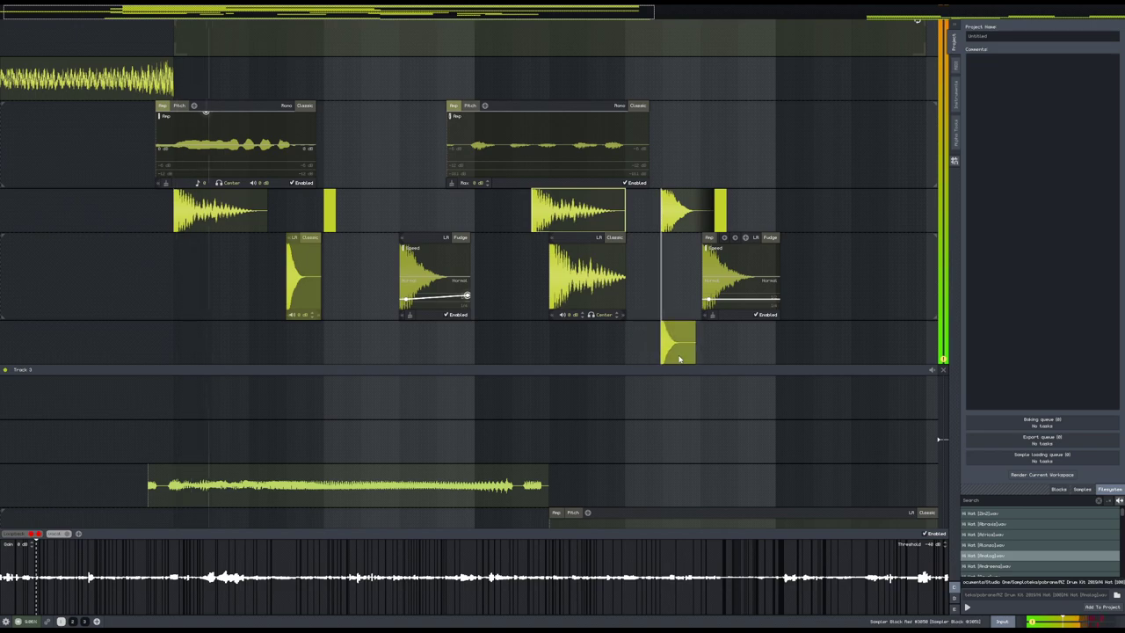
# - Move the last narrow clip from the kick lane into the Fudge lane, between the copied kick and the final Fudge clip
pyautogui.moveTo(723, 221); pyautogui.dragTo(689, 288)
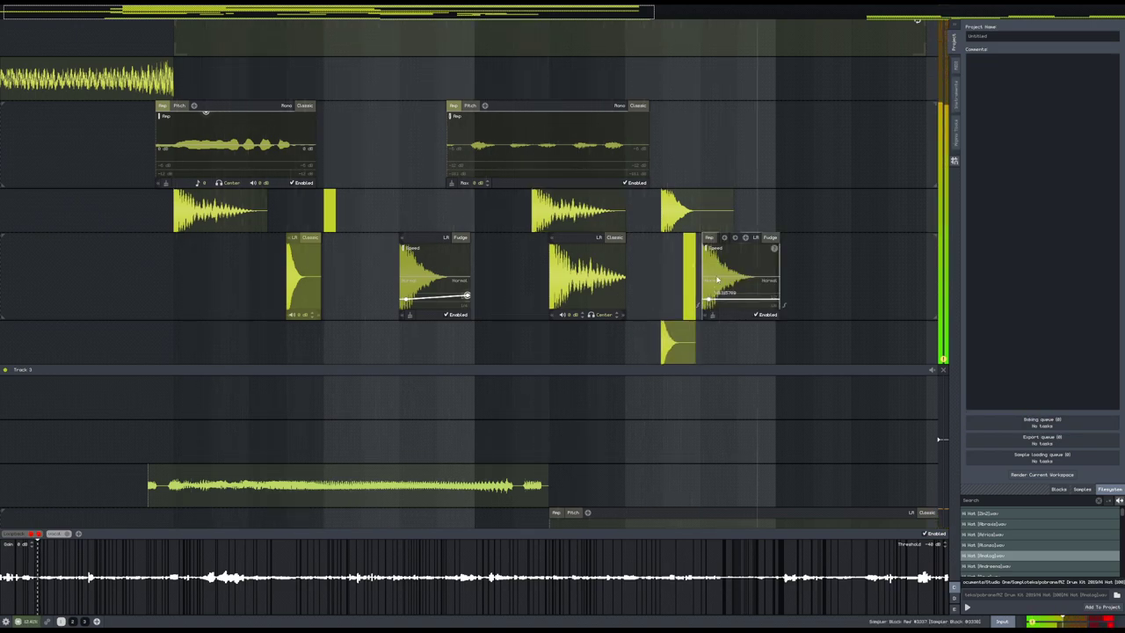
pyautogui.moveTo(693, 312); pyautogui.dragTo(660, 312)
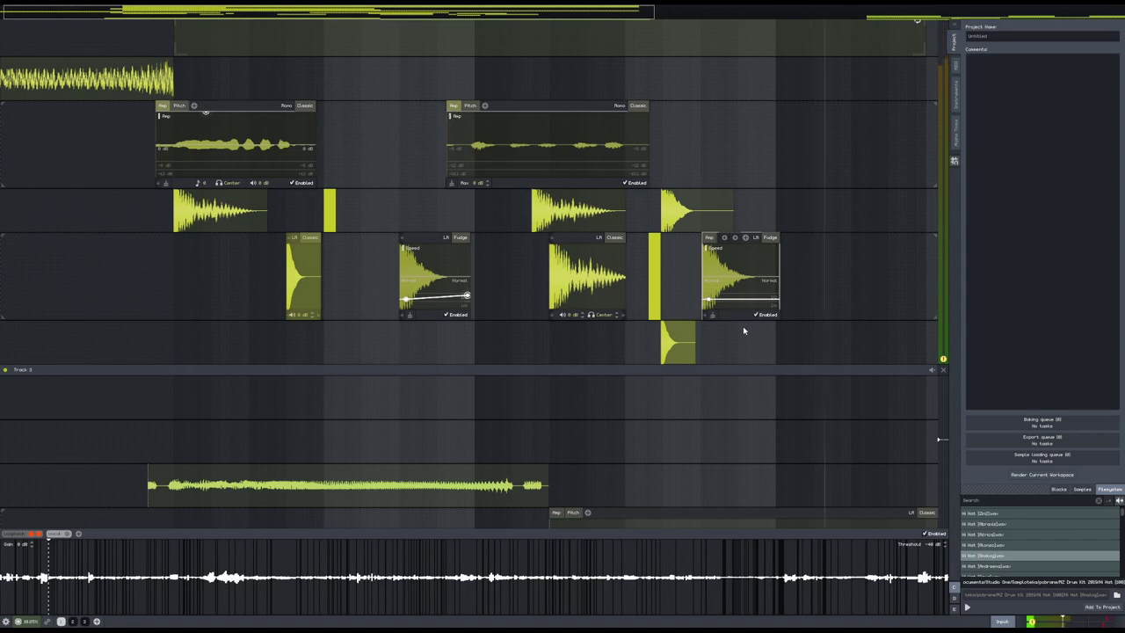
pyautogui.scroll(-3, 730, 422)
pyautogui.moveTo(724, 439); pyautogui.dragTo(638, 419)
pyautogui.scroll(-1, 558, 382)
pyautogui.scroll(5, 600, 348)
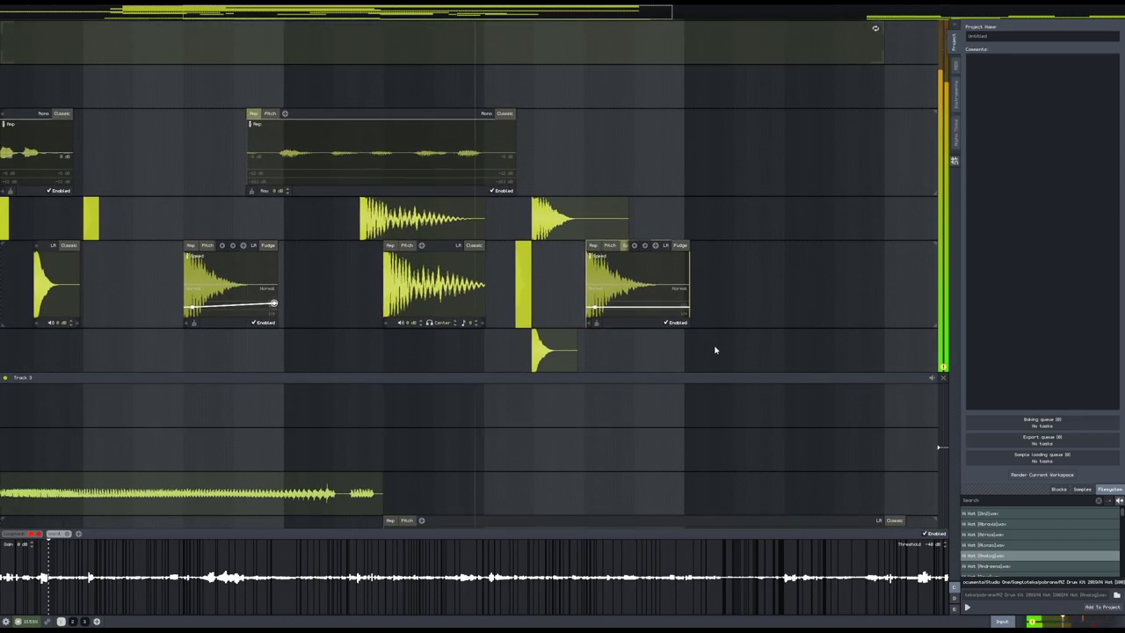
pyautogui.scroll(-1, 707, 350)
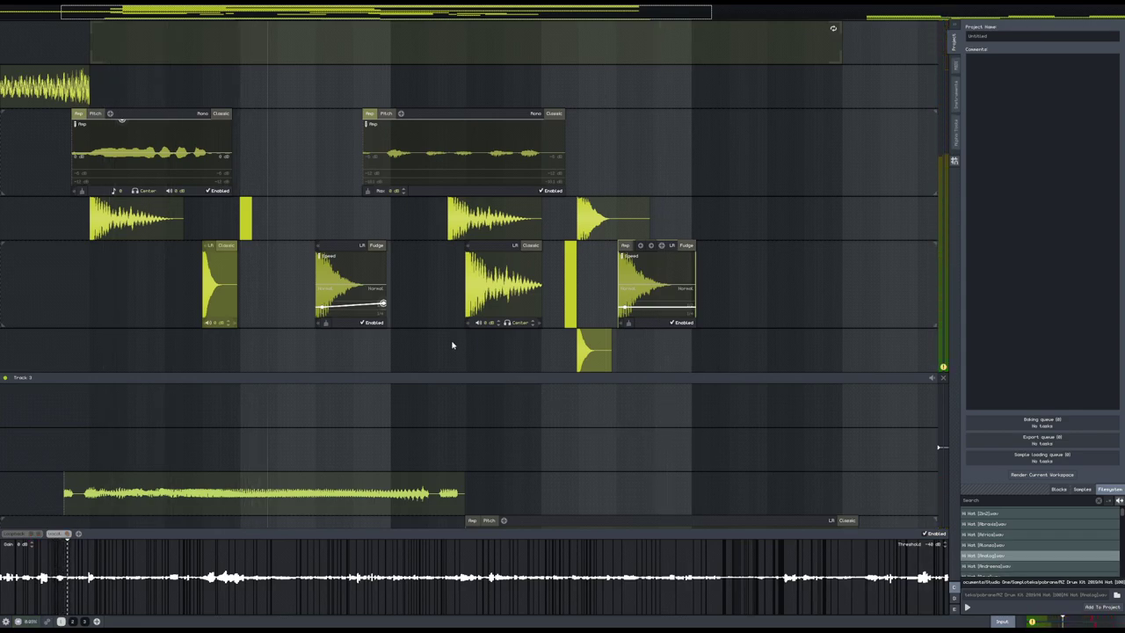
pyautogui.scroll(-2, 58, 271)
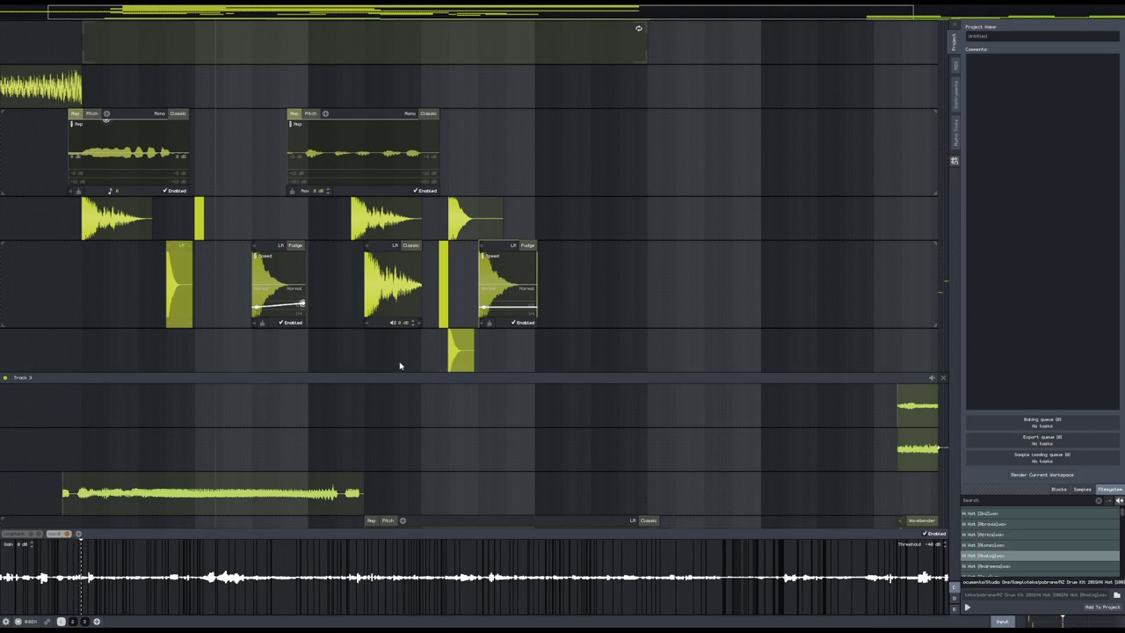
# - Play the loop, expand the Bandpass effect lane in Track 2, and try shortening its first Bandpass clip
pyautogui.moveTo(371, 333); pyautogui.dragTo(471, 337)
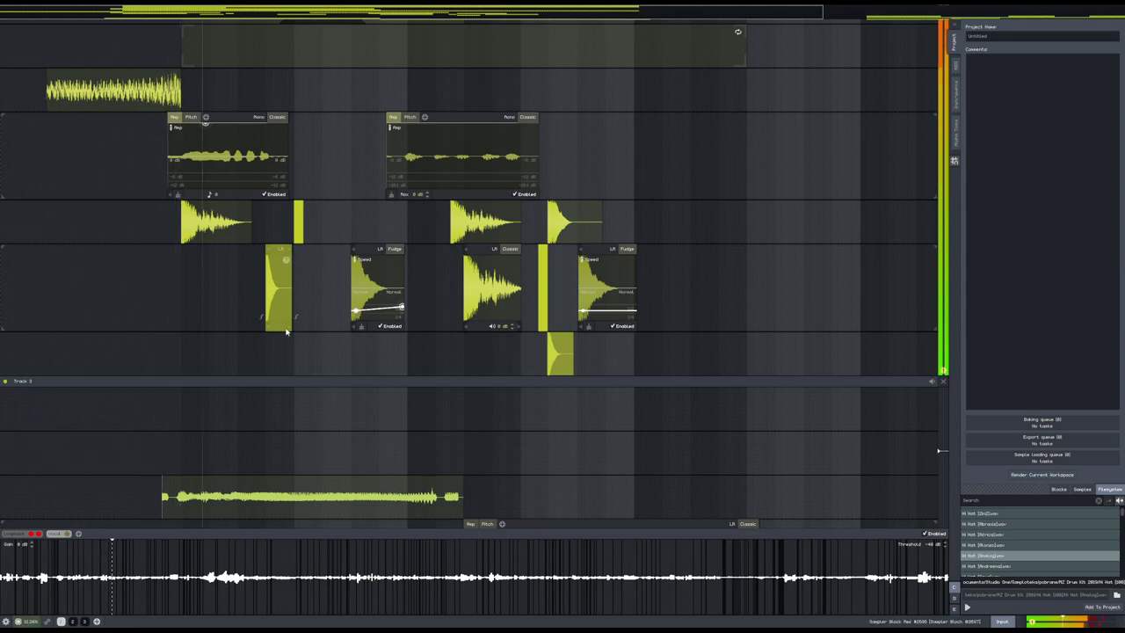
pyautogui.moveTo(363, 141); pyautogui.dragTo(497, 423)
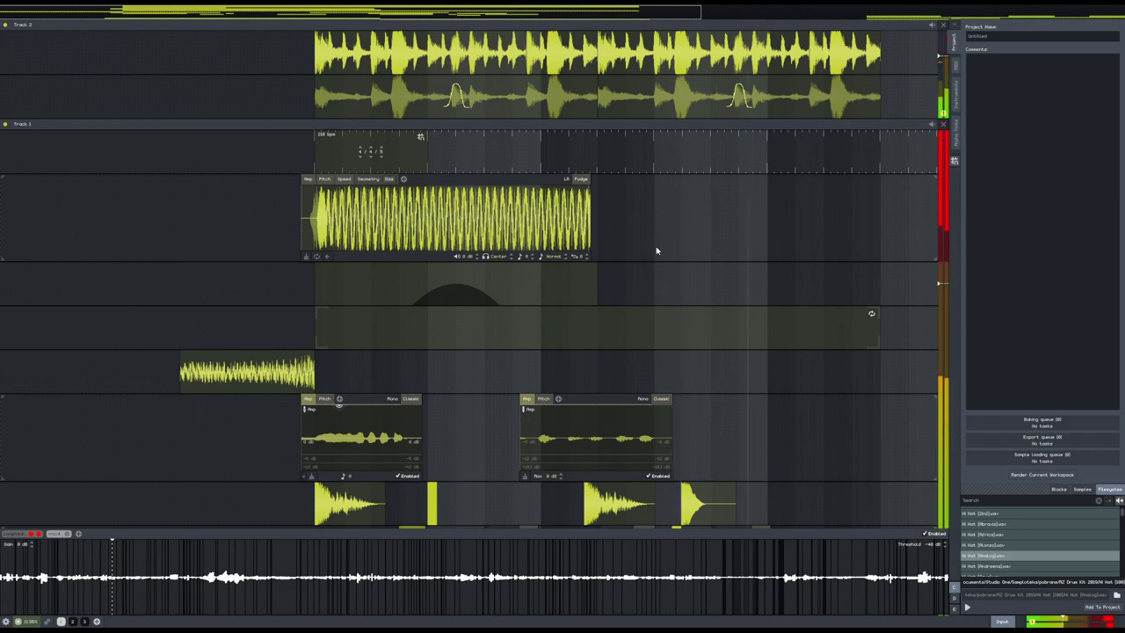
pyautogui.moveTo(655, 251); pyautogui.dragTo(437, 257)
pyautogui.scroll(-2, 437, 257)
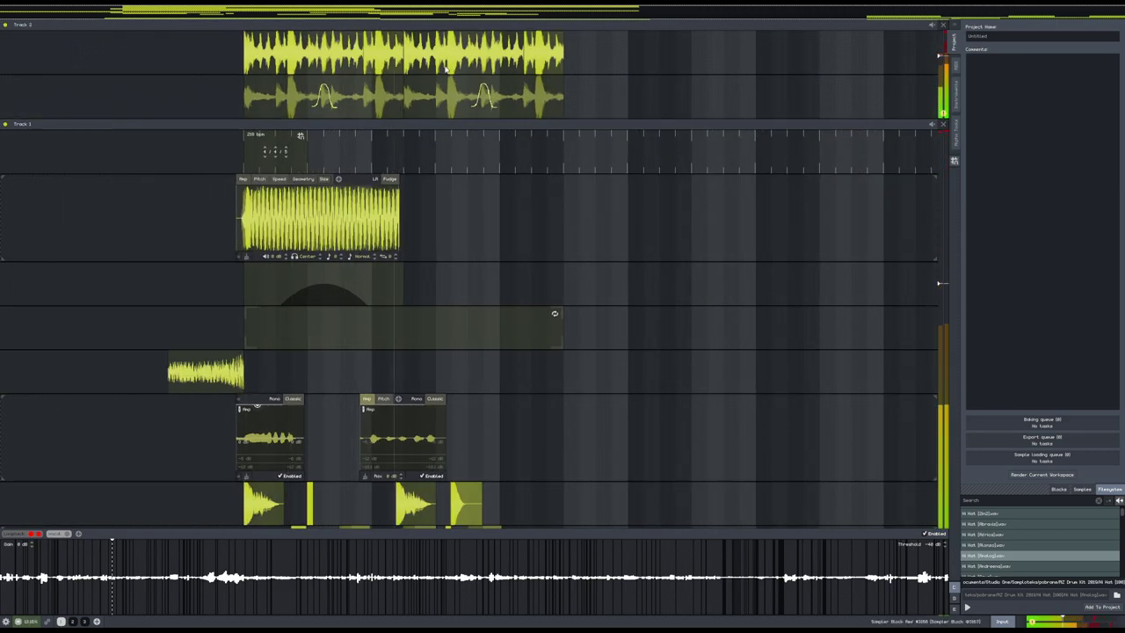
pyautogui.press('space')
pyautogui.doubleClick(359, 104)
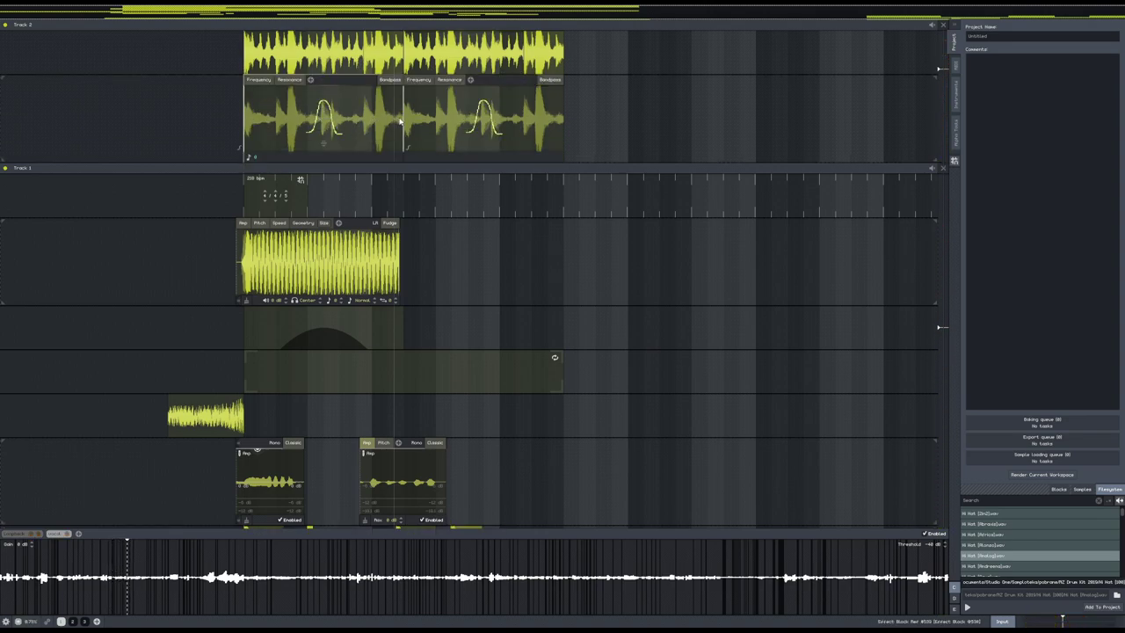
pyautogui.moveTo(402, 121); pyautogui.dragTo(355, 130)
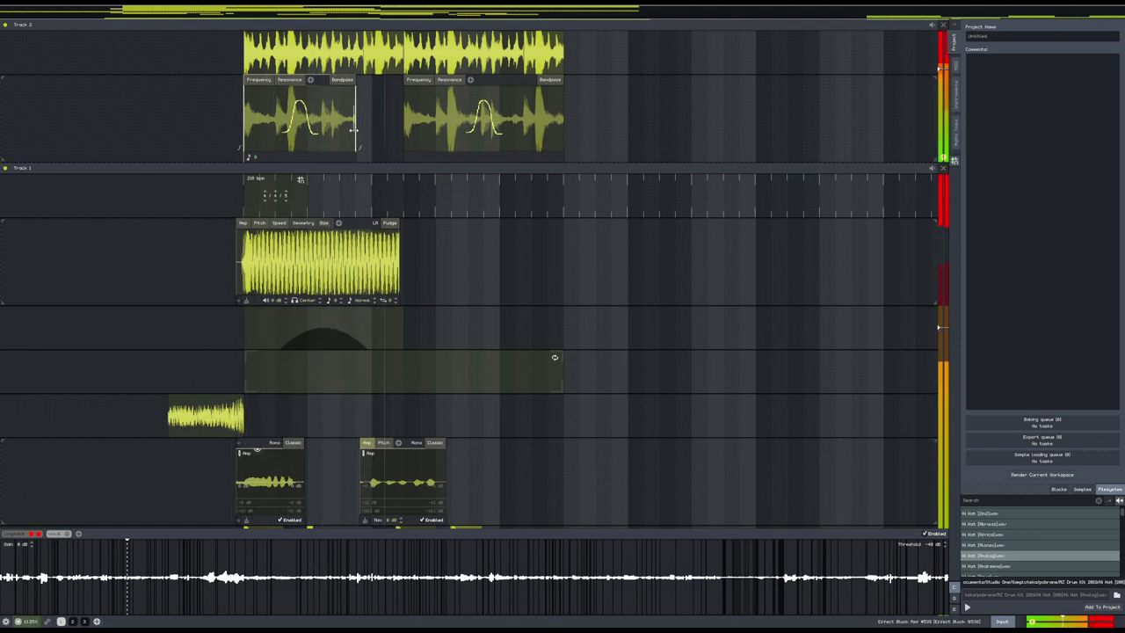
pyautogui.moveTo(355, 130); pyautogui.dragTo(400, 136)
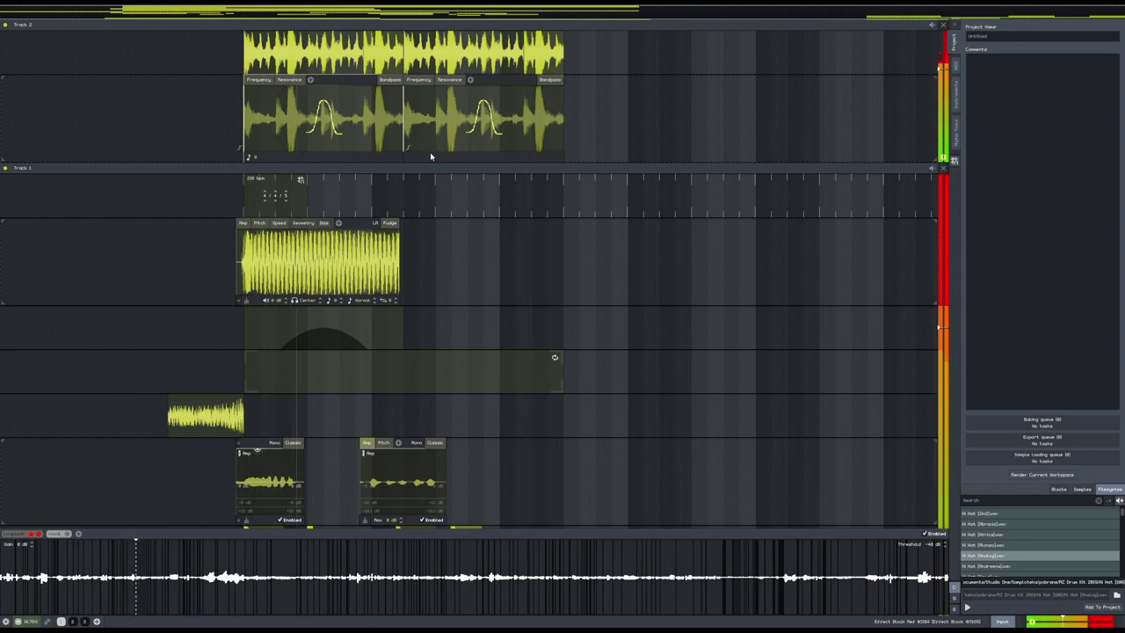
# - Open the second Bandpass clip's Frequency envelope in Track 2 and raise the whole line
pyautogui.click(426, 81)
pyautogui.moveTo(494, 120); pyautogui.dragTo(490, 100)
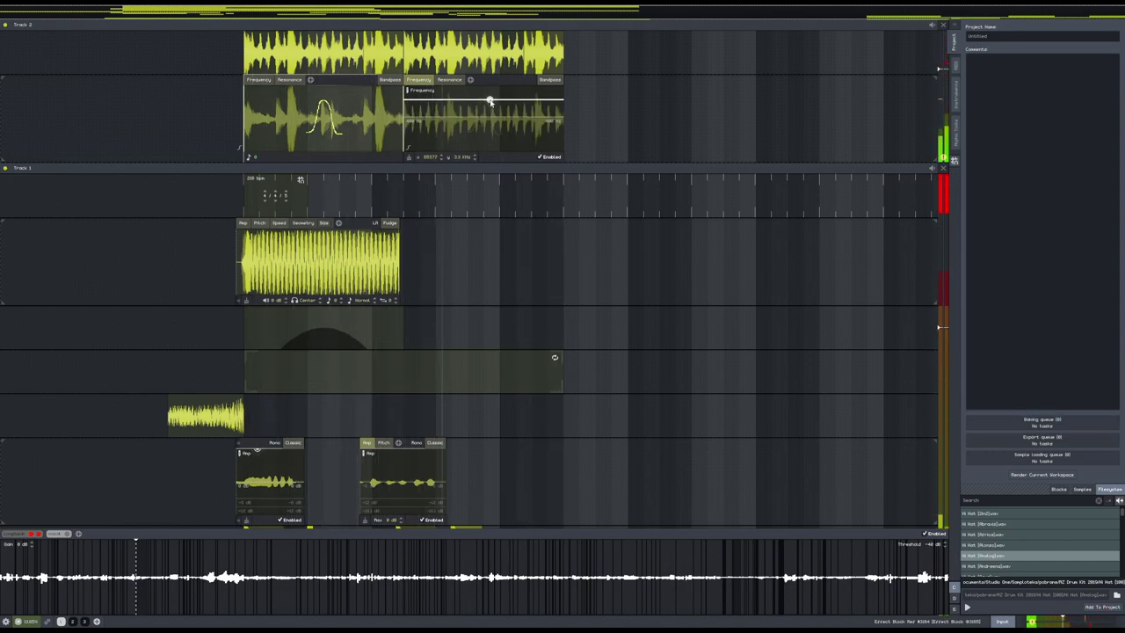
pyautogui.moveTo(490, 101); pyautogui.dragTo(487, 106)
pyautogui.rightClick(581, 258)
pyautogui.click(740, 397)
pyautogui.moveTo(735, 394); pyautogui.dragTo(783, 321)
# - Set the first vocal clip's Amp envelope maximum to 12 dB, ramp it up toward the clip's end, and play the loop
pyautogui.click(297, 256)
pyautogui.moveTo(297, 255); pyautogui.dragTo(305, 200)
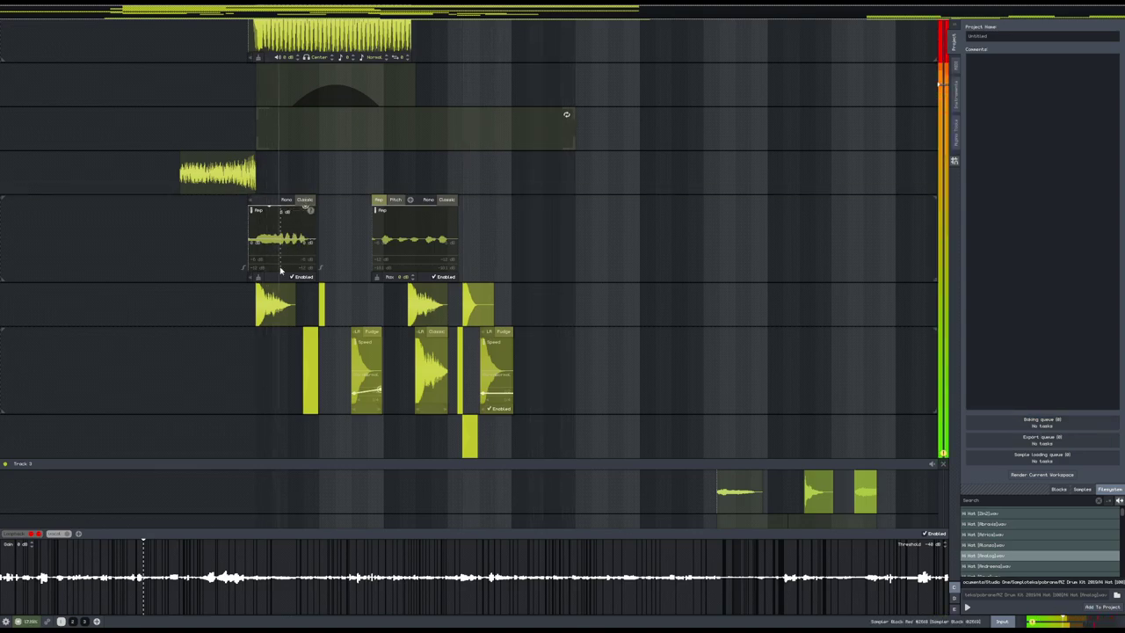
pyautogui.scroll(3, 277, 250)
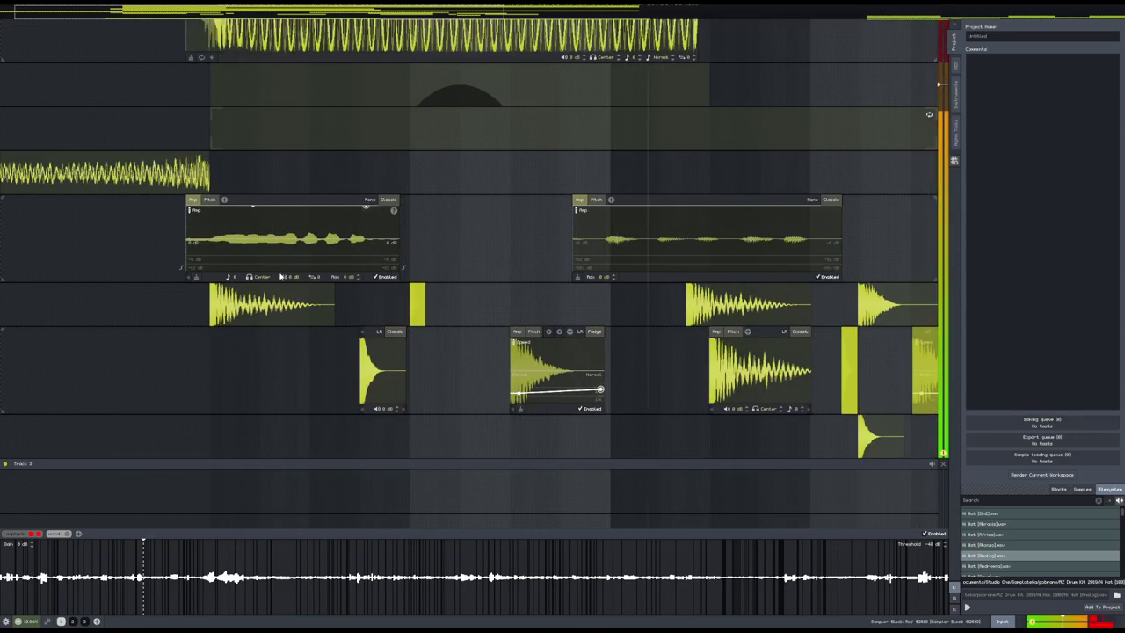
pyautogui.moveTo(360, 277); pyautogui.dragTo(362, 203)
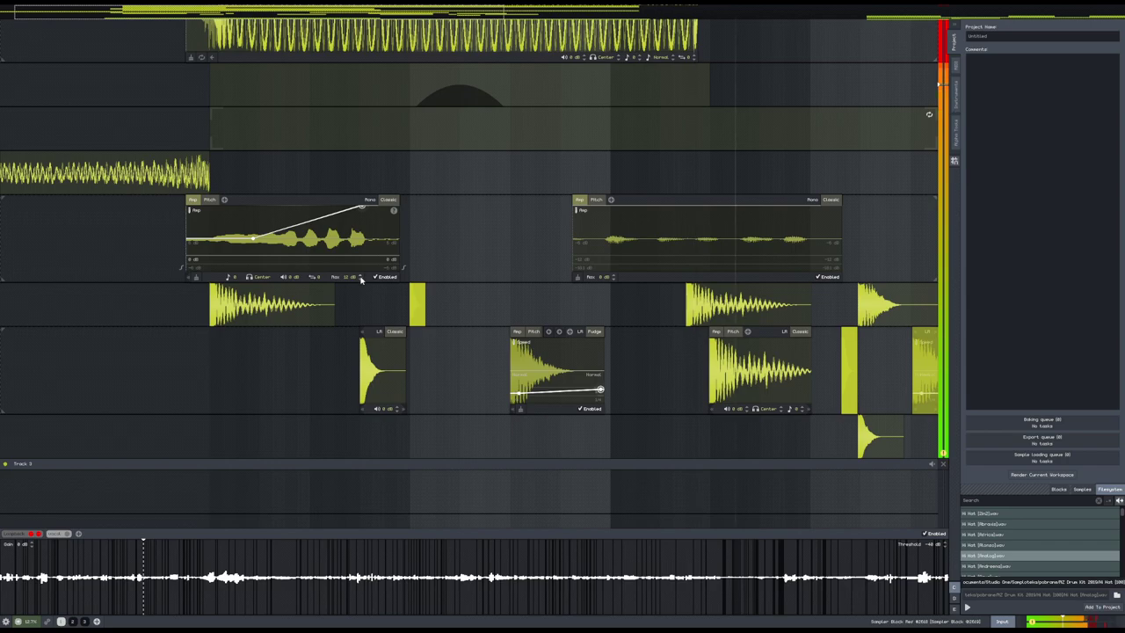
pyautogui.scroll(-5, 494, 322)
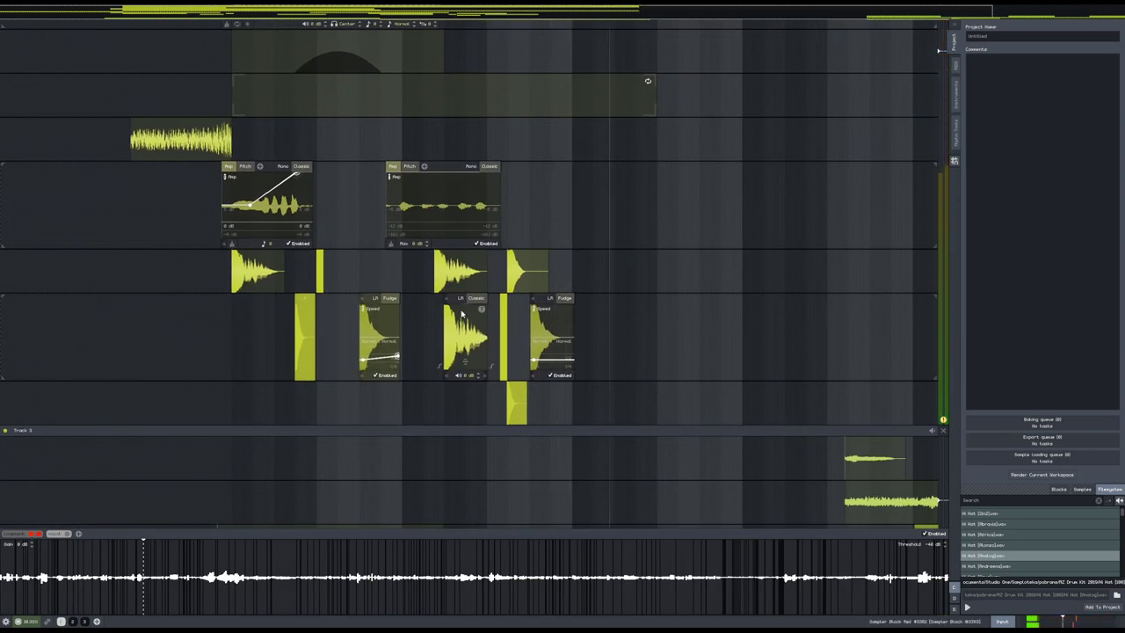
pyautogui.press('space')
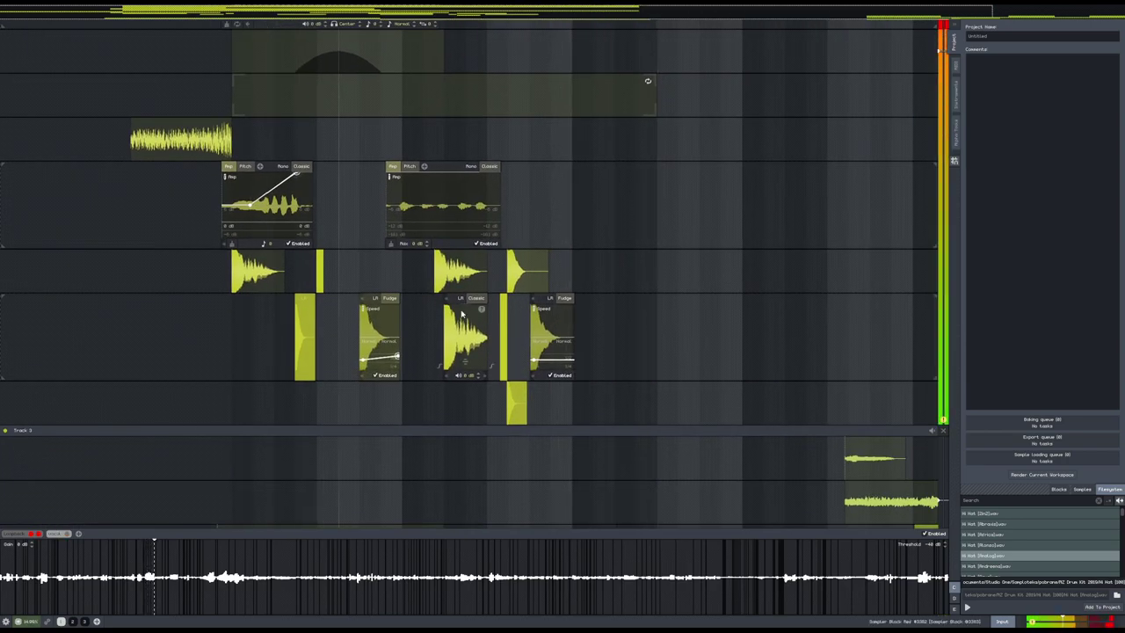
# - Place a recorded vocal take as a third clip in the vocal lane, start it at the last Fudge clip's end, and save
pyautogui.moveTo(926, 547); pyautogui.dragTo(609, 246)
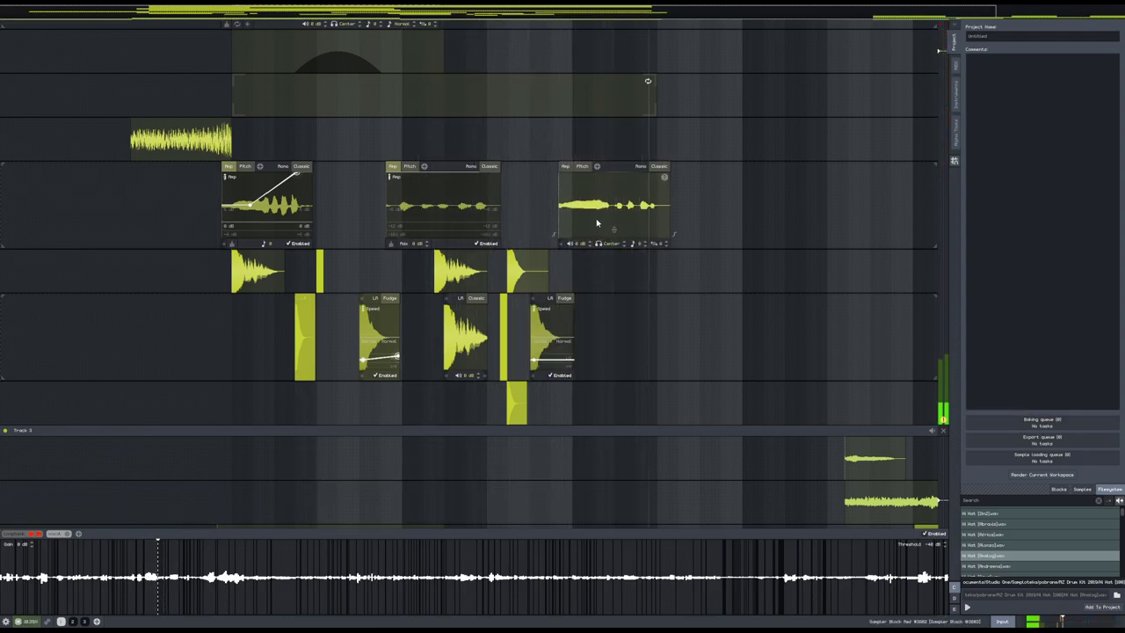
pyautogui.moveTo(601, 222); pyautogui.dragTo(619, 224)
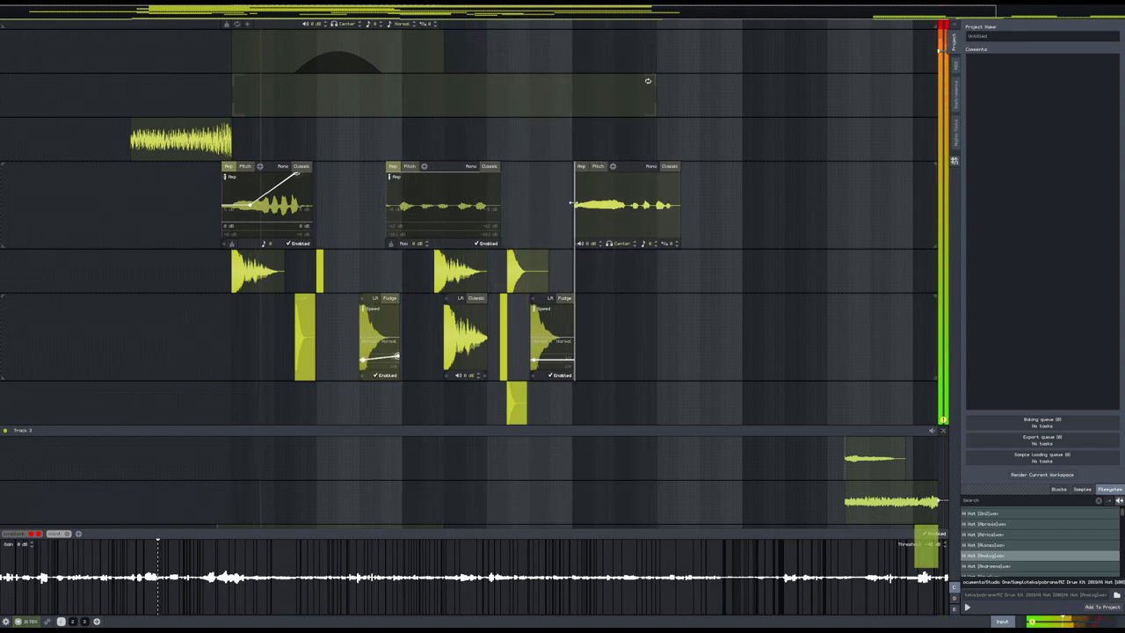
pyautogui.hotkey('ctrl', 's')
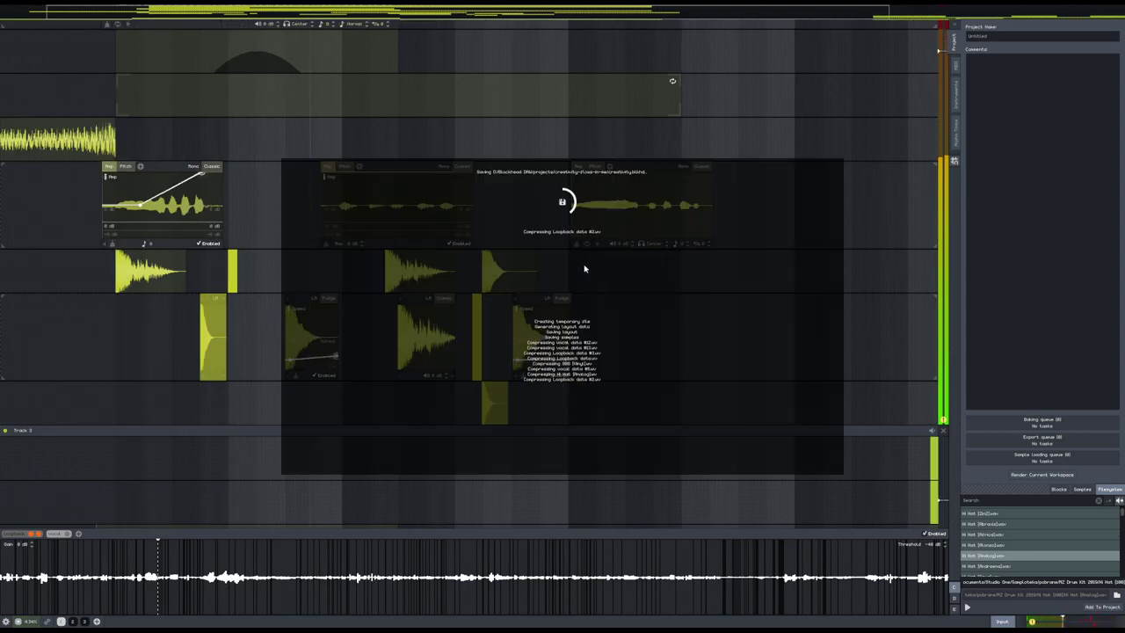
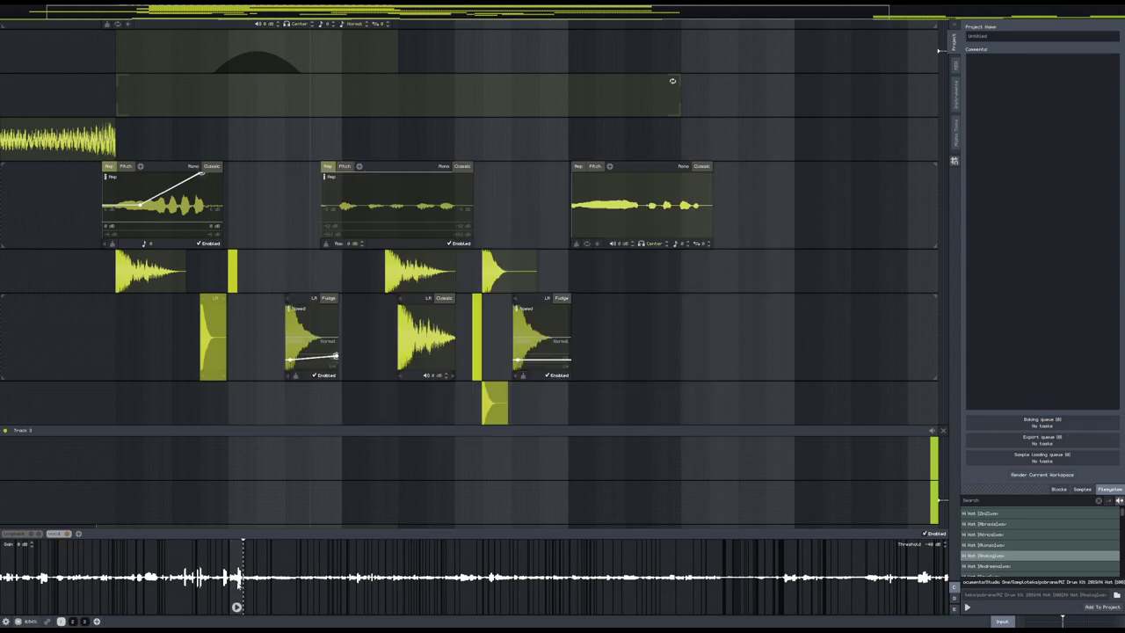
# - Place a newer recorded take as the third vocal clip, starting slightly before the last Fudge clip ends, and play the result
pyautogui.moveTo(295, 554); pyautogui.dragTo(560, 215)
pyautogui.scroll(-4, 700, 284)
pyautogui.scroll(4, 707, 278)
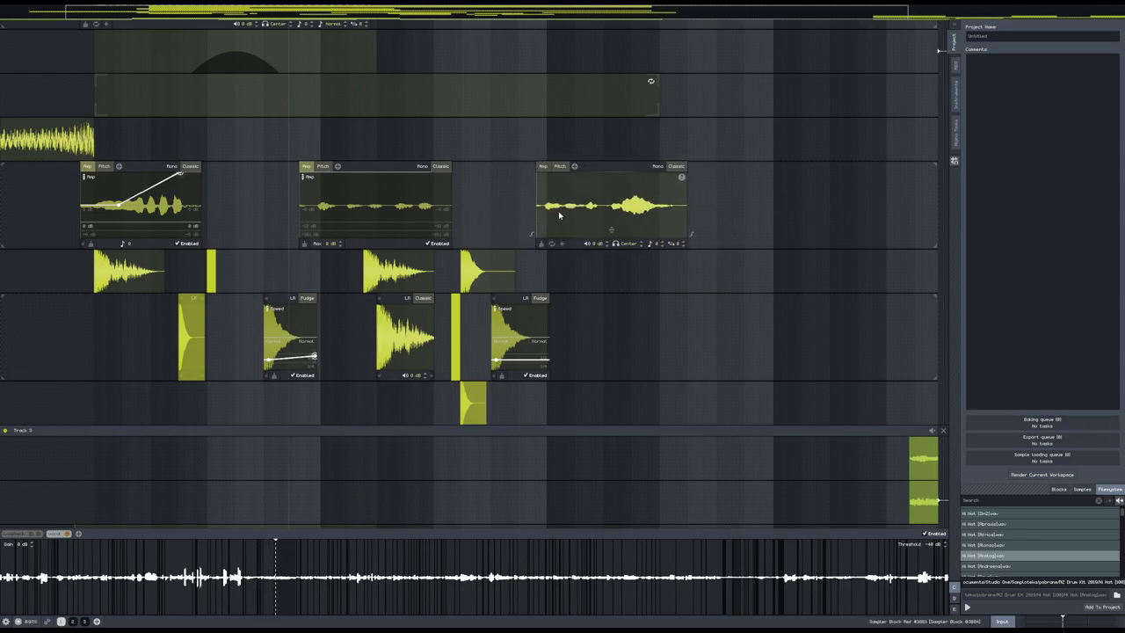
pyautogui.press('space')
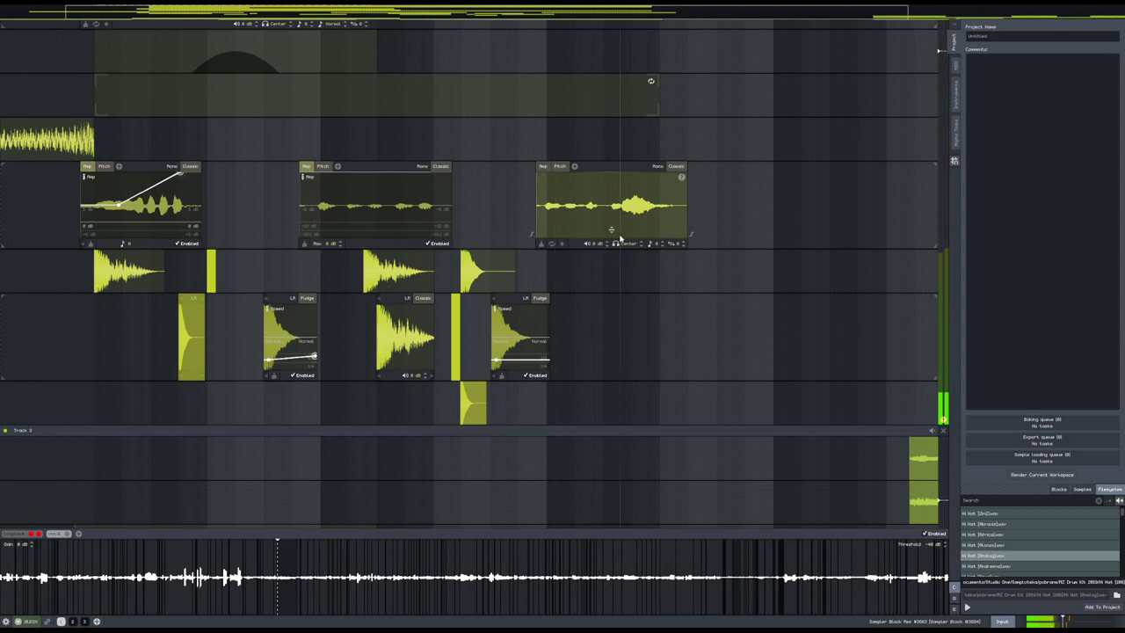
pyautogui.scroll(-2, 484, 215)
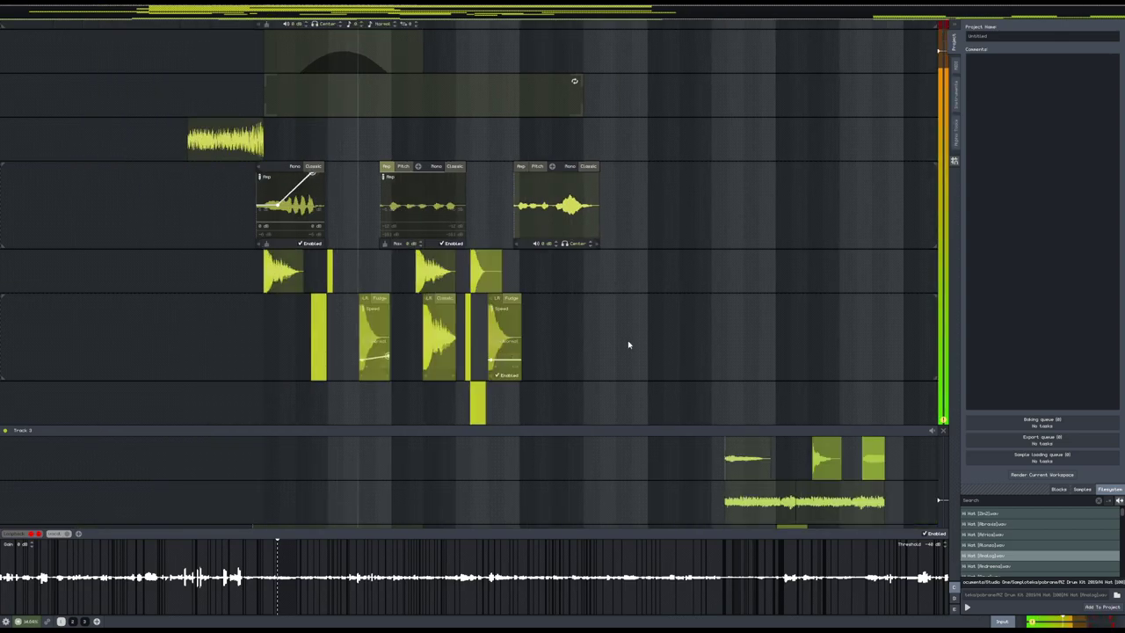
pyautogui.moveTo(629, 344); pyautogui.dragTo(627, 382)
pyautogui.press('space')
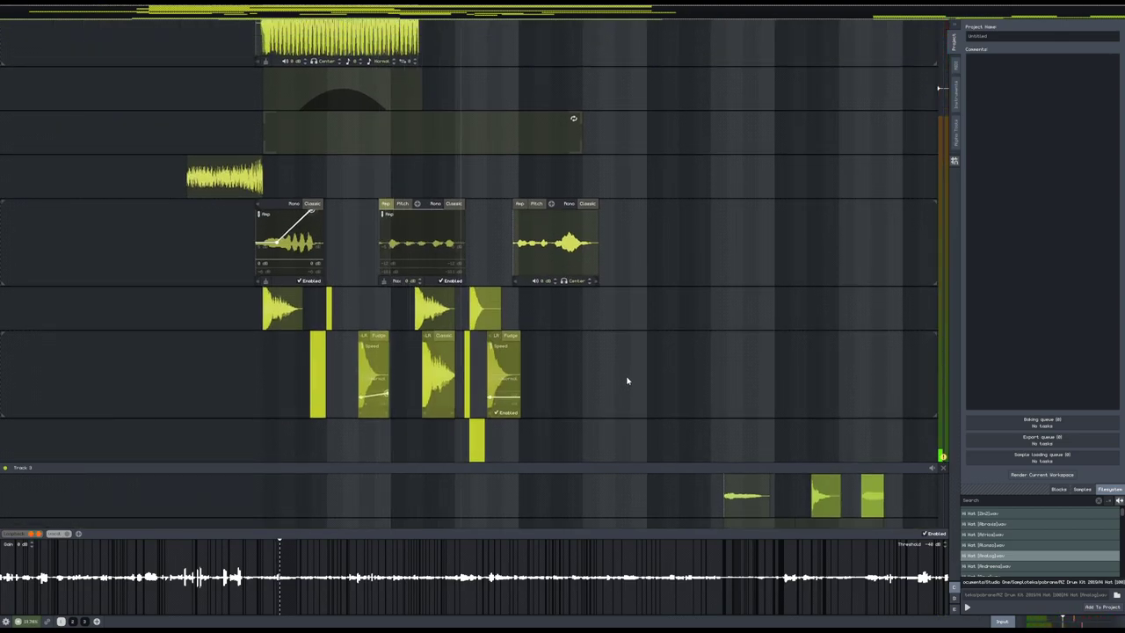
# - Delete the two short vocal clips ahead of the long Classic clip in Track 3's bottom lane and save the project
pyautogui.scroll(-2, 604, 345)
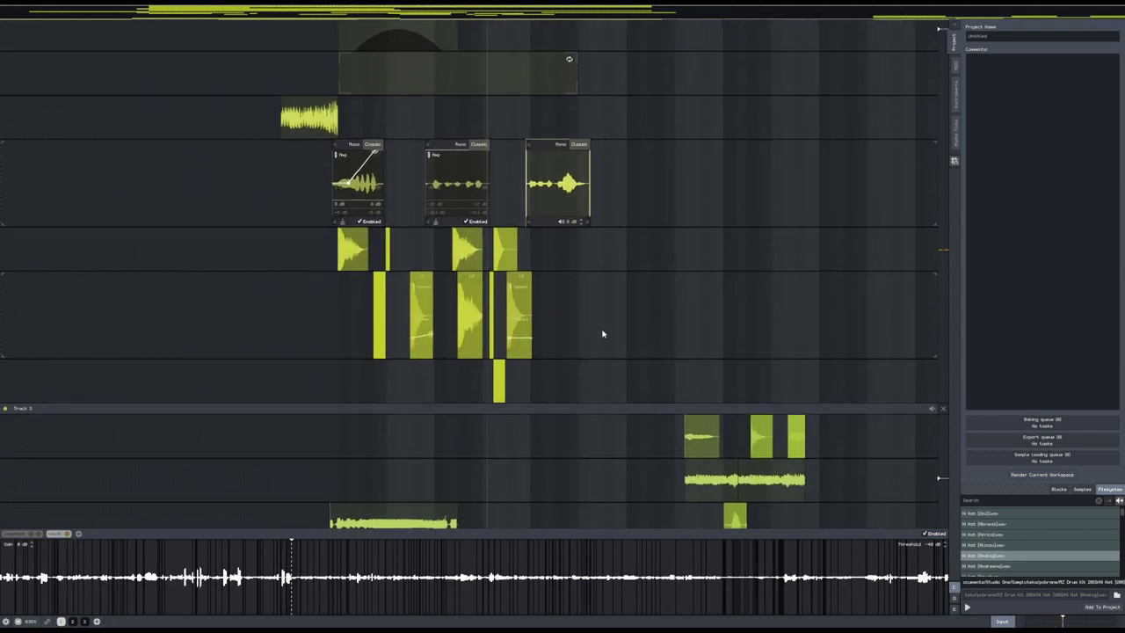
pyautogui.moveTo(604, 345); pyautogui.dragTo(610, 142)
pyautogui.moveTo(610, 190); pyautogui.dragTo(583, 190)
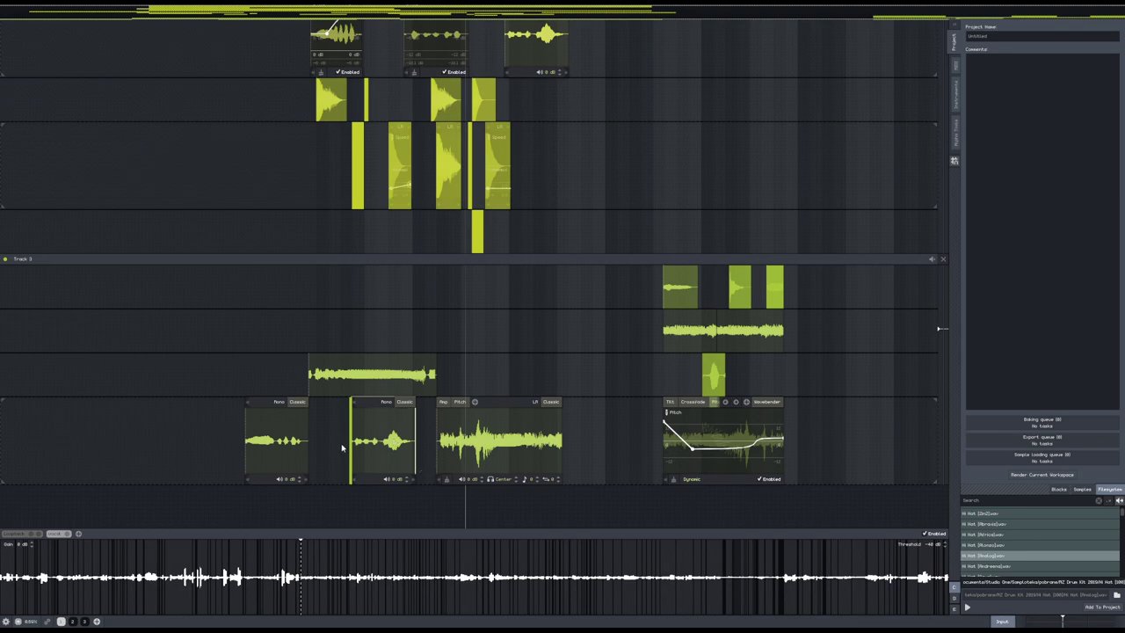
pyautogui.press('space')
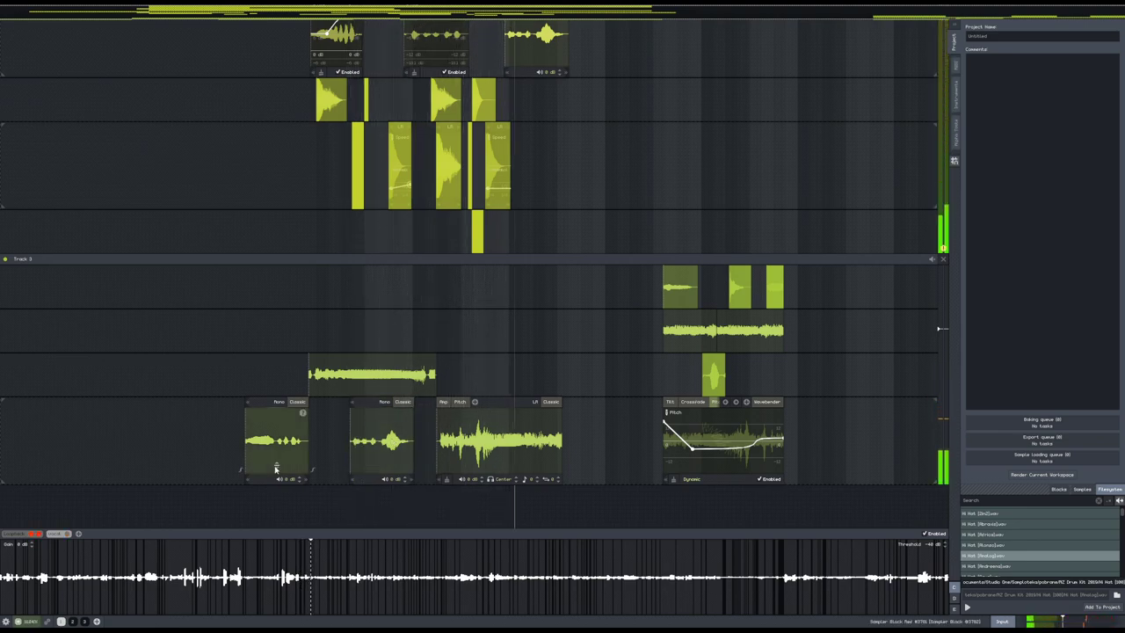
pyautogui.press('Delete')
pyautogui.press('Delete')
pyautogui.moveTo(381, 451); pyautogui.dragTo(367, 491)
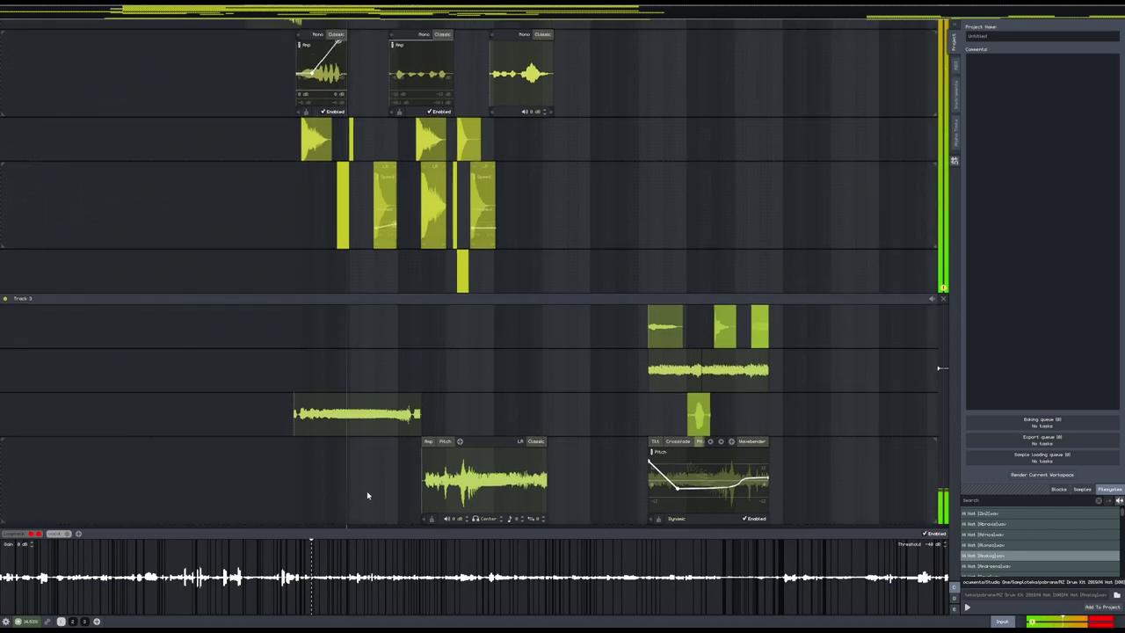
pyautogui.hotkey('ctrl', 's')
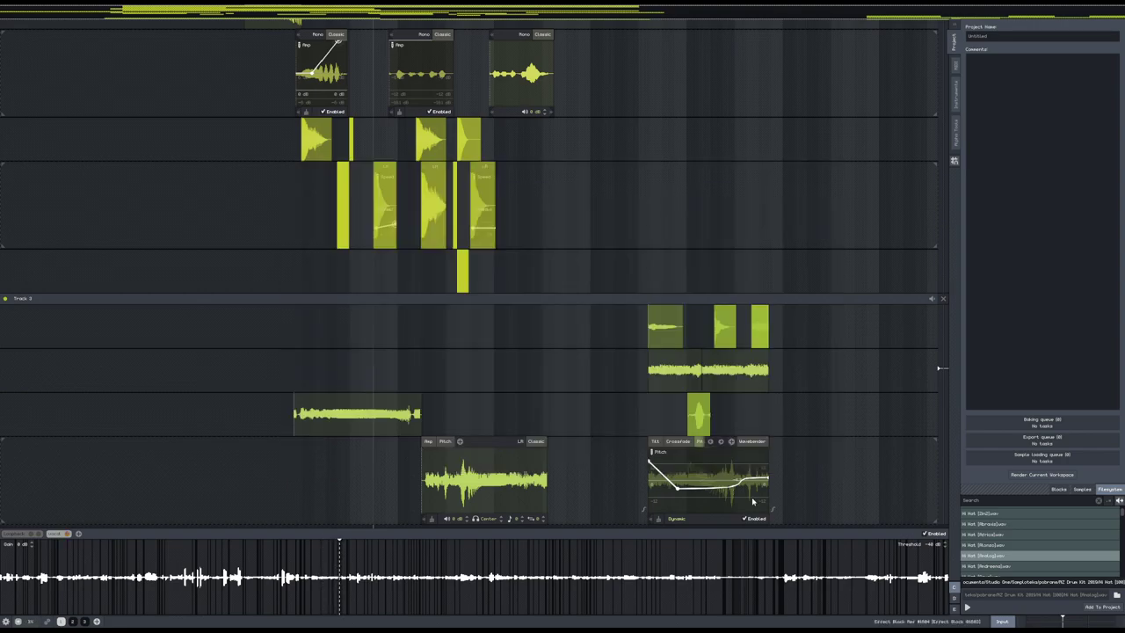
# - Select the group of clips at the end of Track 3 and move it further along the timeline
pyautogui.moveTo(615, 304); pyautogui.dragTo(781, 360)
pyautogui.scroll(-2, 767, 361)
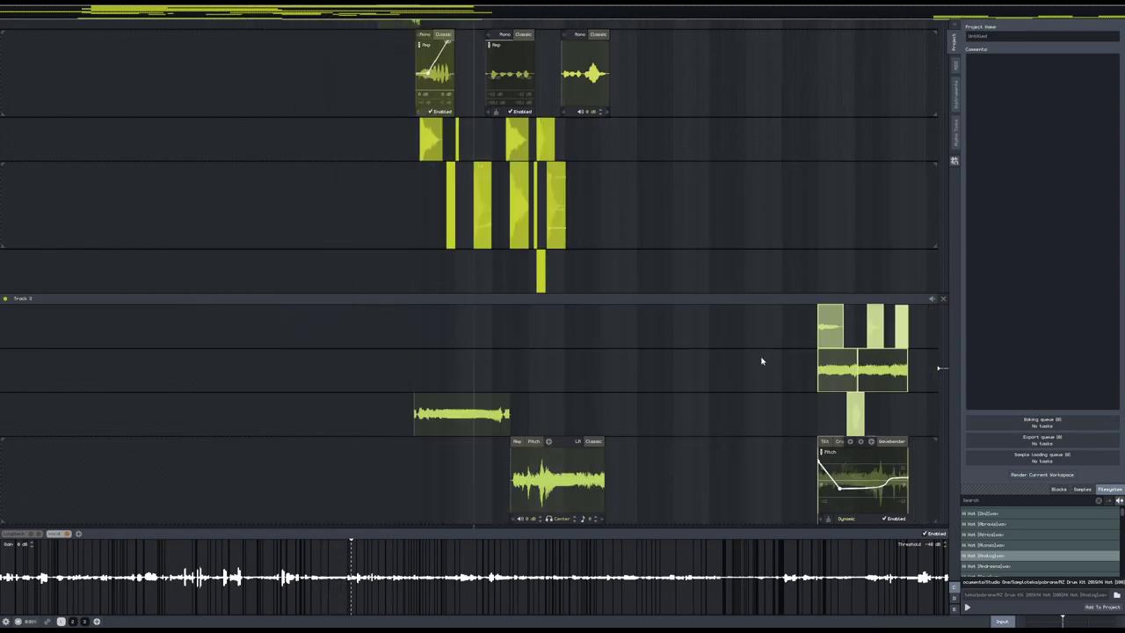
pyautogui.scroll(-1, 767, 361)
pyautogui.moveTo(682, 357); pyautogui.dragTo(630, 451)
pyautogui.scroll(3, 484, 308)
# - Play the loop and examine how the third vocal clip fits with the drum and Fudge clips
pyautogui.press('space')
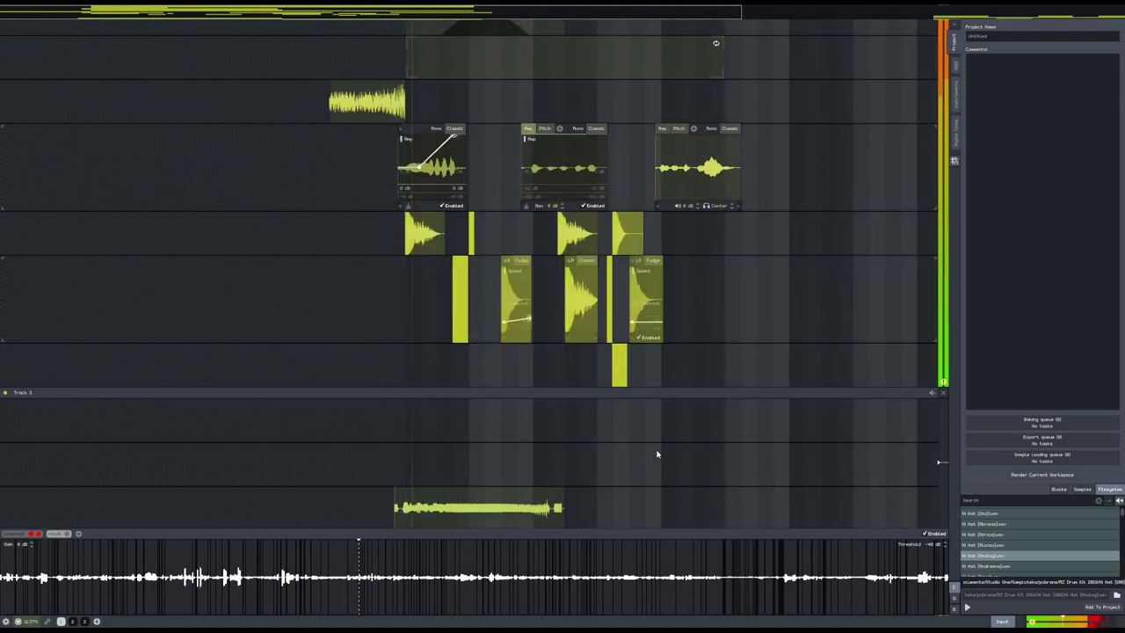
pyautogui.moveTo(730, 360); pyautogui.dragTo(542, 318)
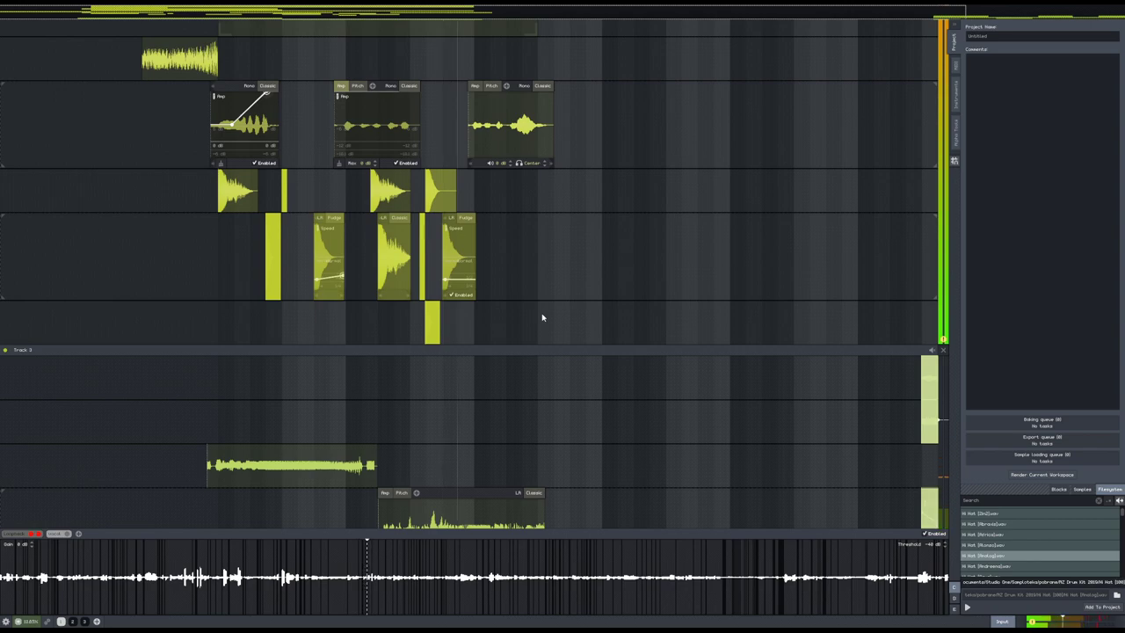
pyautogui.scroll(3, 542, 318)
pyautogui.scroll(-3, 507, 279)
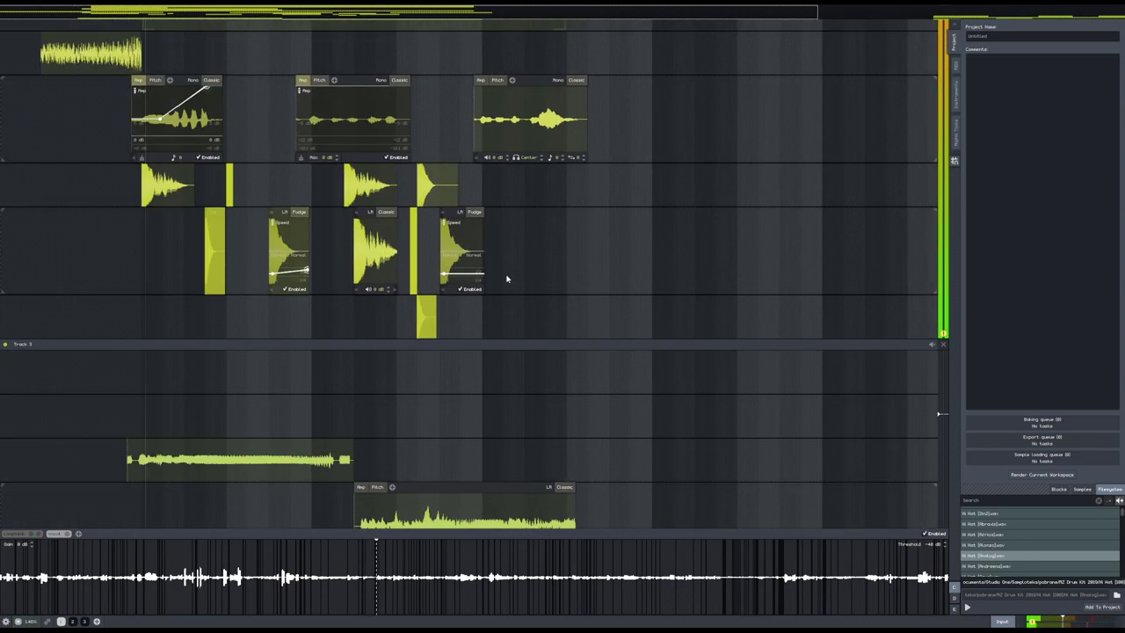
pyautogui.press('space')
pyautogui.scroll(1, 590, 318)
pyautogui.scroll(1, 987, 557)
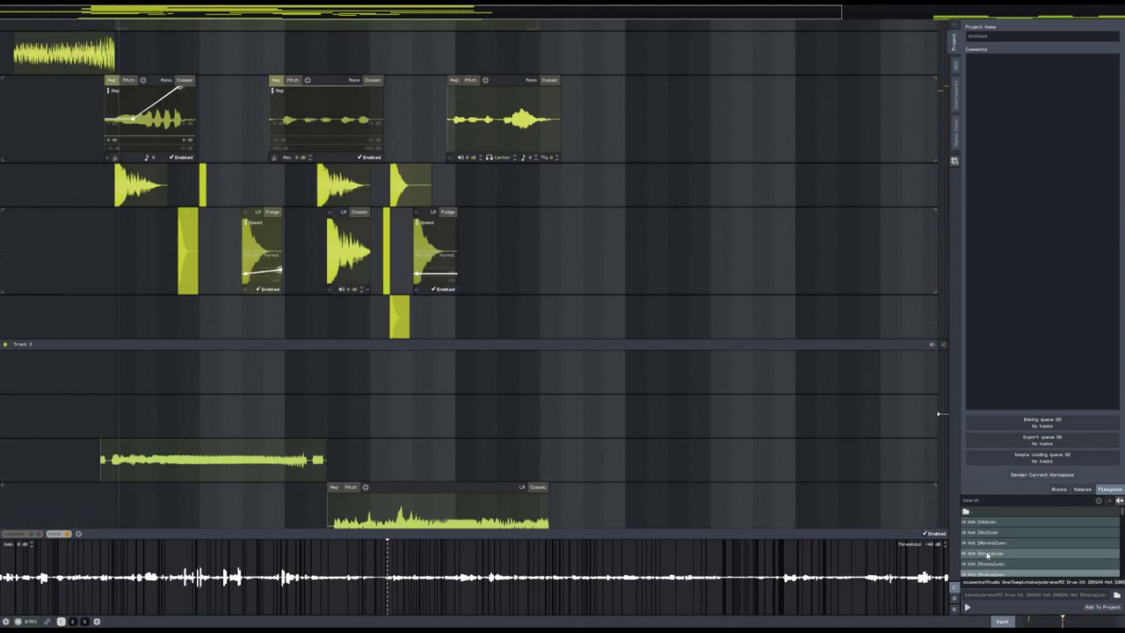
# - Go up from the hi-hat samples to the drum kit's list of category folders and play the loop
pyautogui.click(985, 513)
pyautogui.click(985, 513)
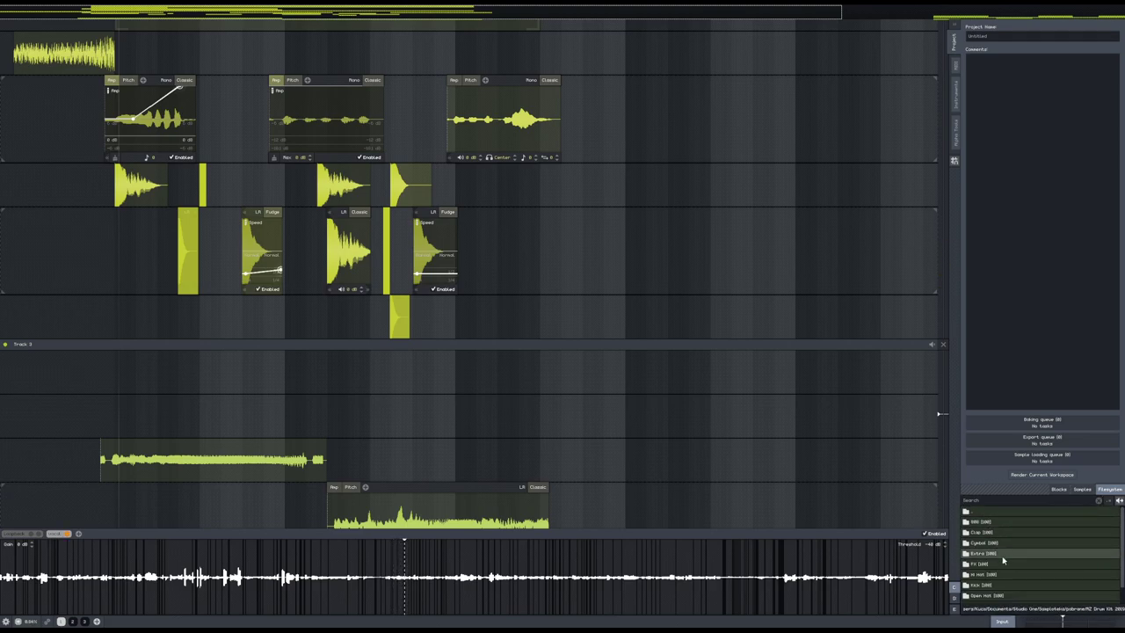
pyautogui.press('space')
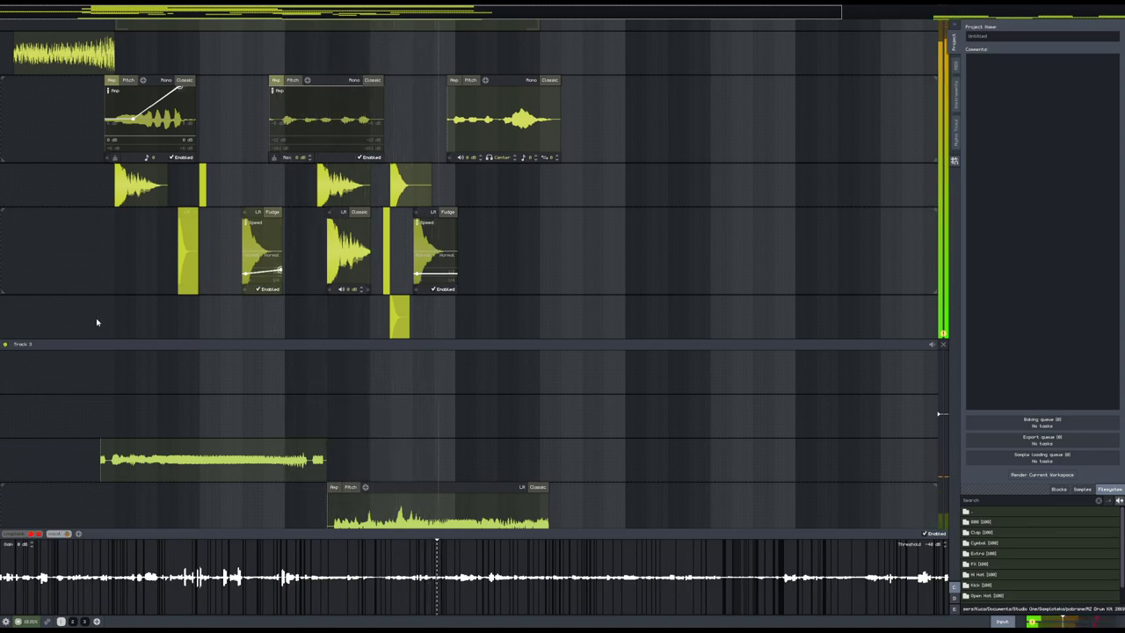
# - Extend the last Fudge clip to the third vocal clip's end and lower the far part of its Speed envelope
pyautogui.moveTo(453, 267); pyautogui.dragTo(561, 248)
pyautogui.hotkey('ctrl', 'z')
pyautogui.moveTo(469, 274); pyautogui.dragTo(525, 284)
pyautogui.press('space')
# - Reshape the last Fudge clip's Speed envelope so it drops steeply from its raised starting point and curves into a low tail
pyautogui.scroll(3, 526, 287)
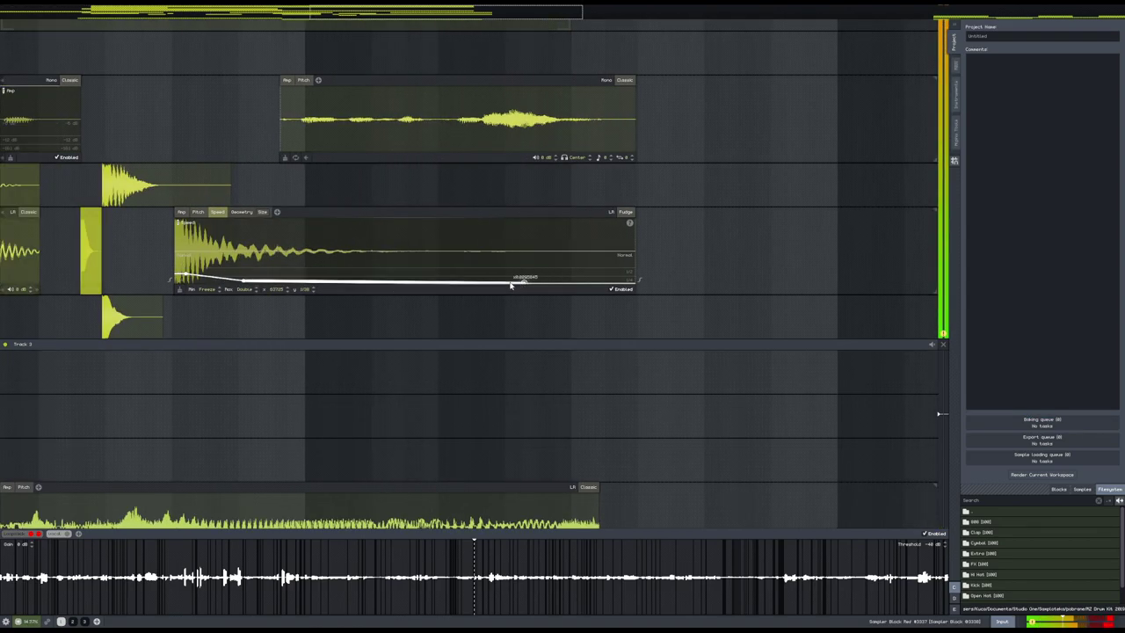
pyautogui.moveTo(246, 280); pyautogui.dragTo(189, 278)
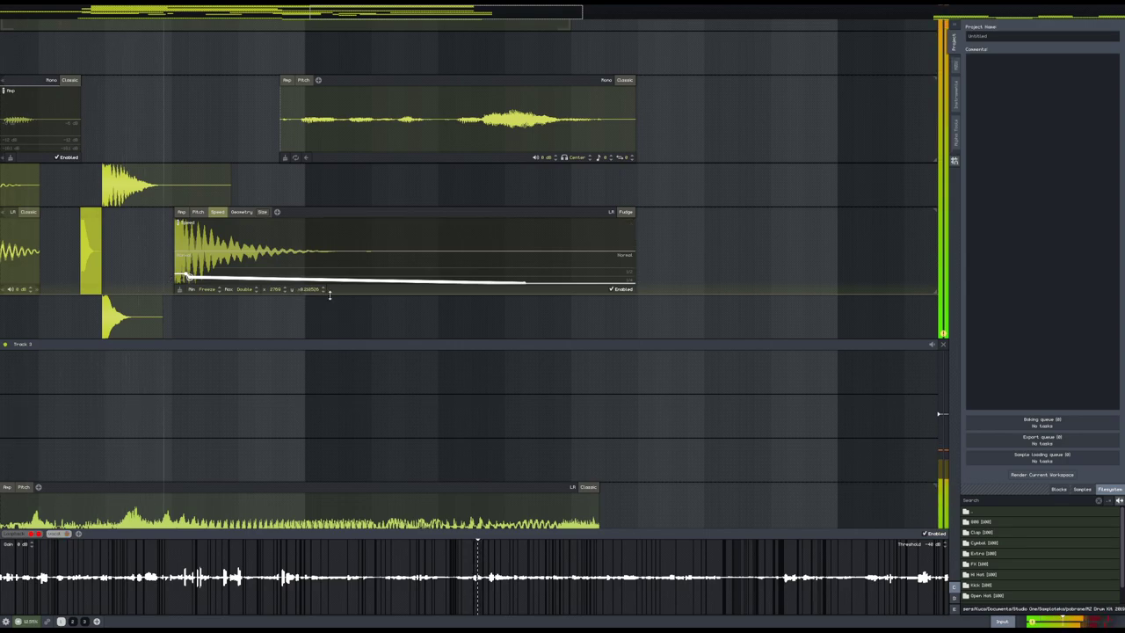
pyautogui.moveTo(282, 279); pyautogui.dragTo(276, 268)
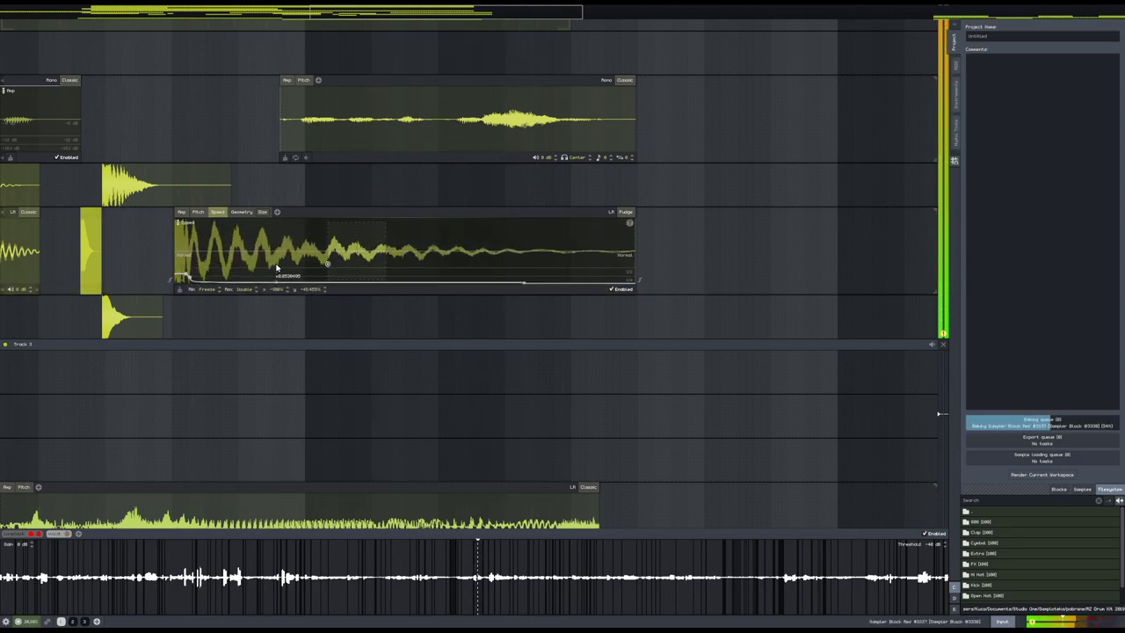
pyautogui.moveTo(184, 274); pyautogui.dragTo(176, 256)
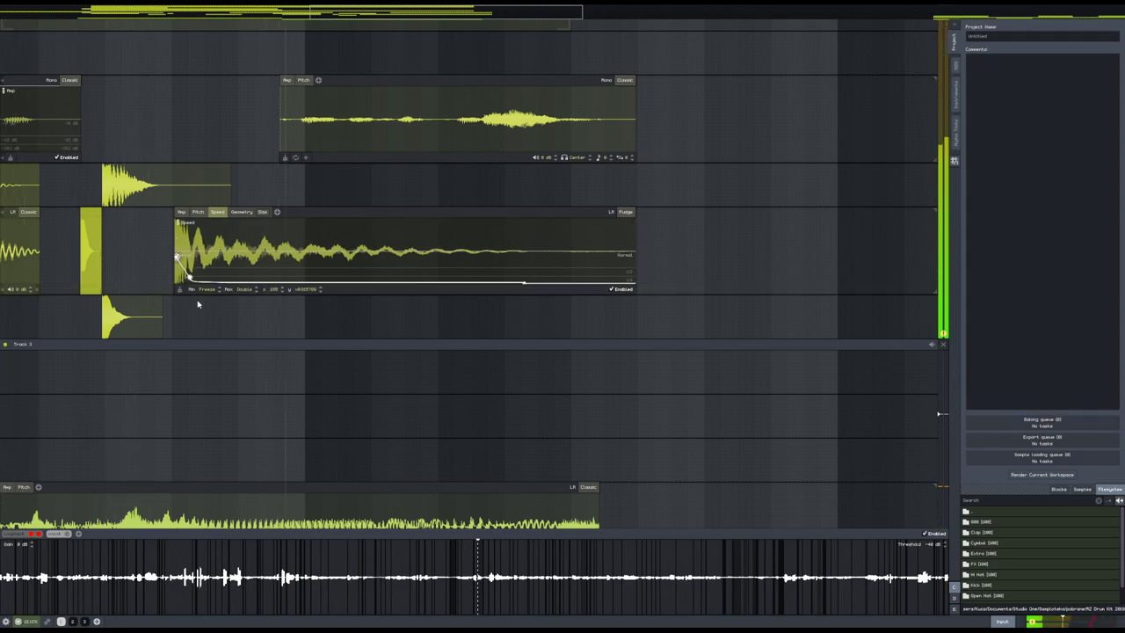
# - Play the loop and examine how the reshaped Fudge clip sits among the clips on all three tracks
pyautogui.scroll(-3, 414, 312)
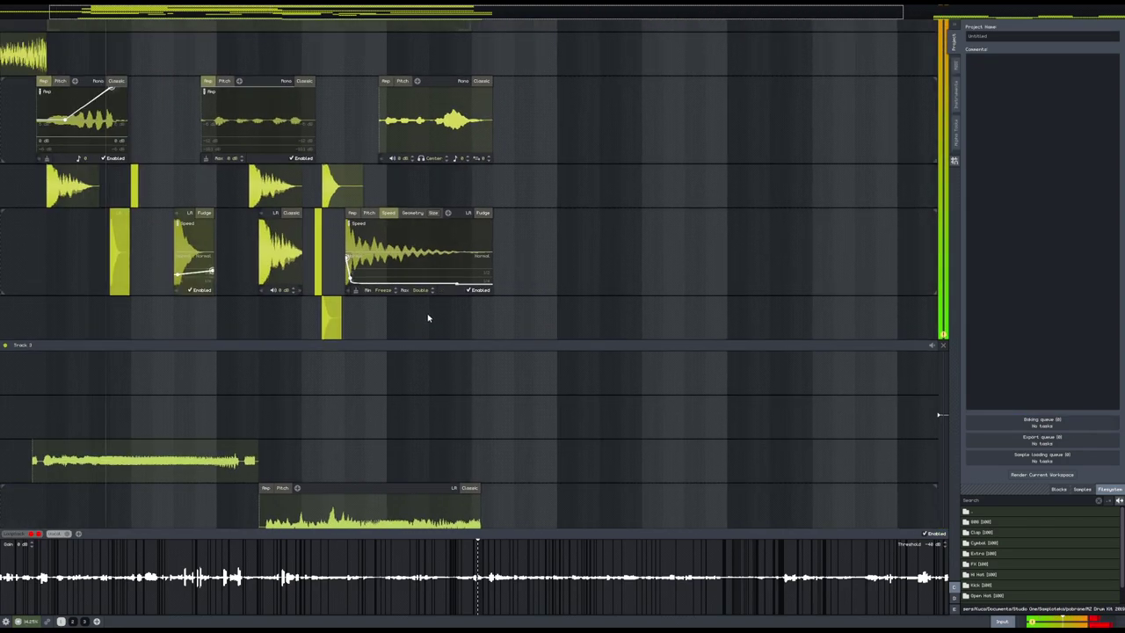
pyautogui.scroll(-3, 615, 360)
pyautogui.scroll(6, 615, 359)
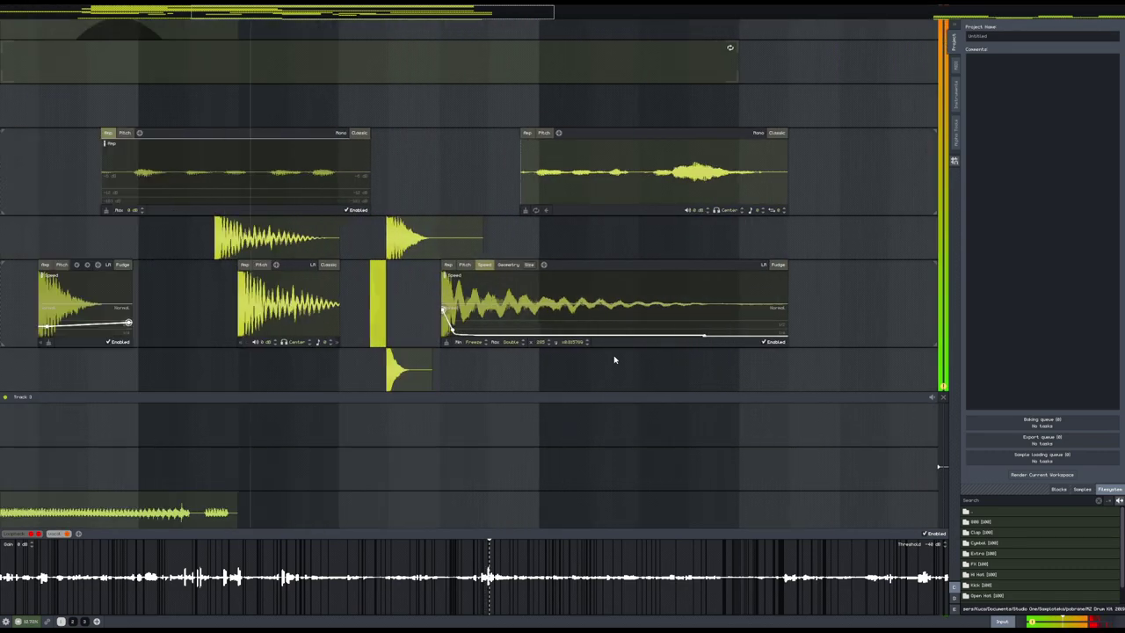
pyautogui.scroll(-5, 615, 360)
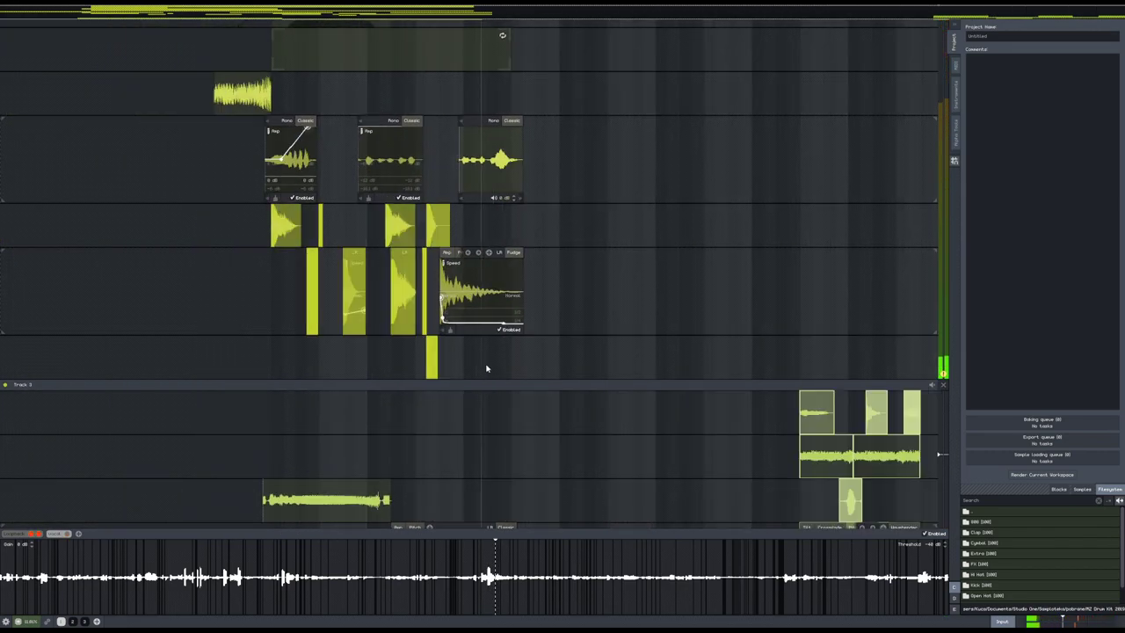
pyautogui.scroll(5, 487, 368)
pyautogui.hscroll(2, 486, 368)
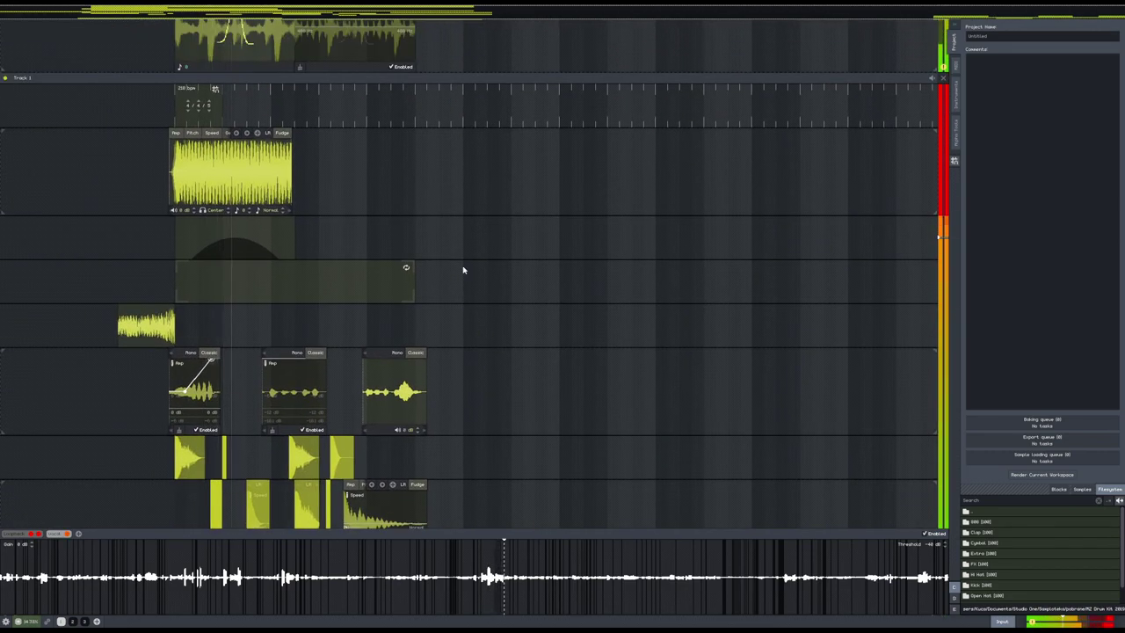
pyautogui.scroll(2, 464, 270)
pyautogui.hscroll(-1, 464, 269)
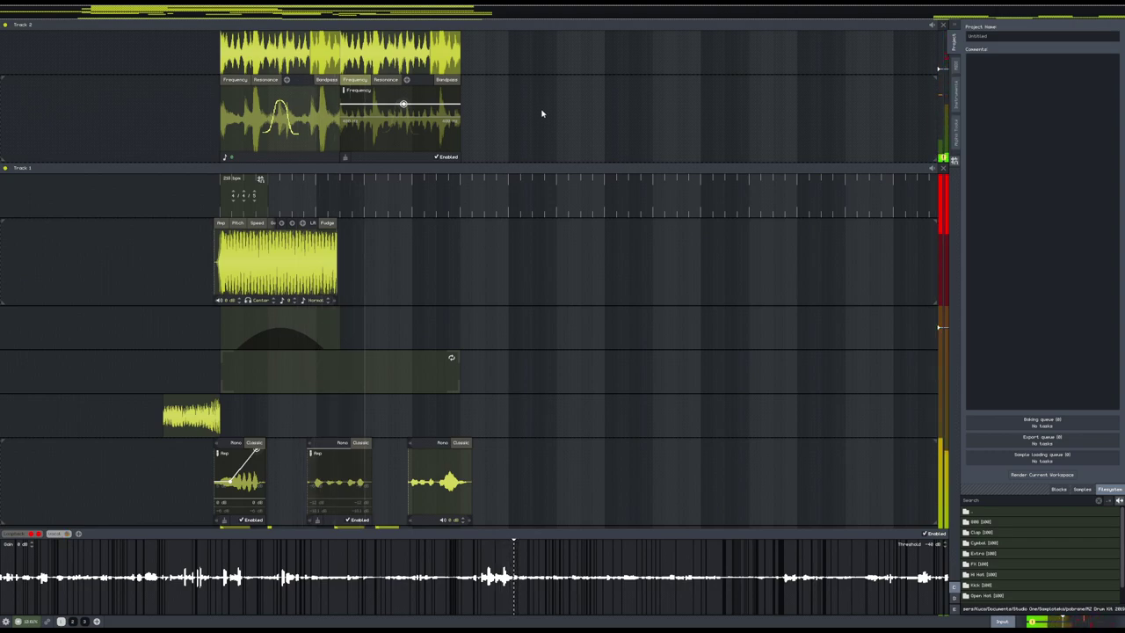
pyautogui.scroll(-5, 572, 374)
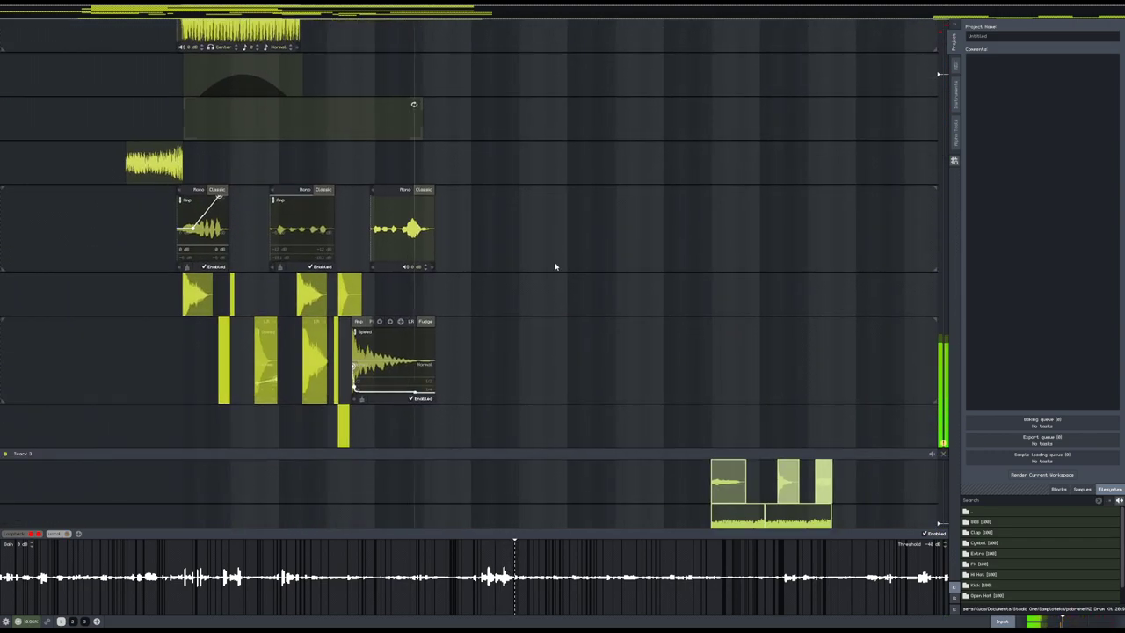
# - Bounce Track 1's drum and Fudge clips into one audio clip and place it where the last Fudge clip ends
pyautogui.moveTo(485, 422); pyautogui.dragTo(205, 301)
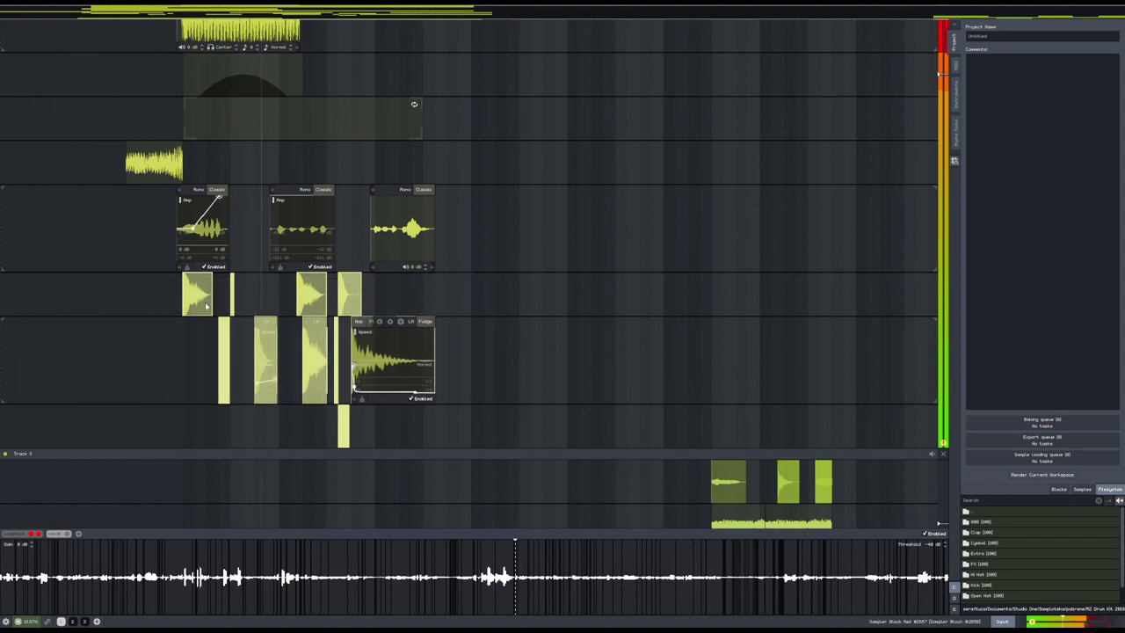
pyautogui.hotkey('ctrl', 'b')
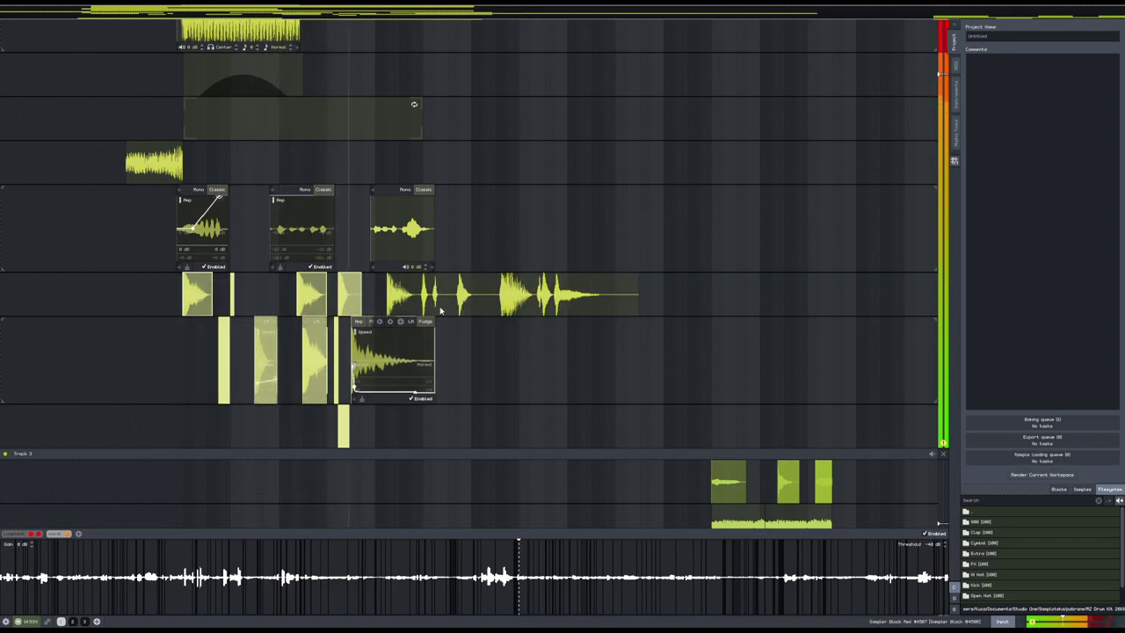
pyautogui.click(478, 307)
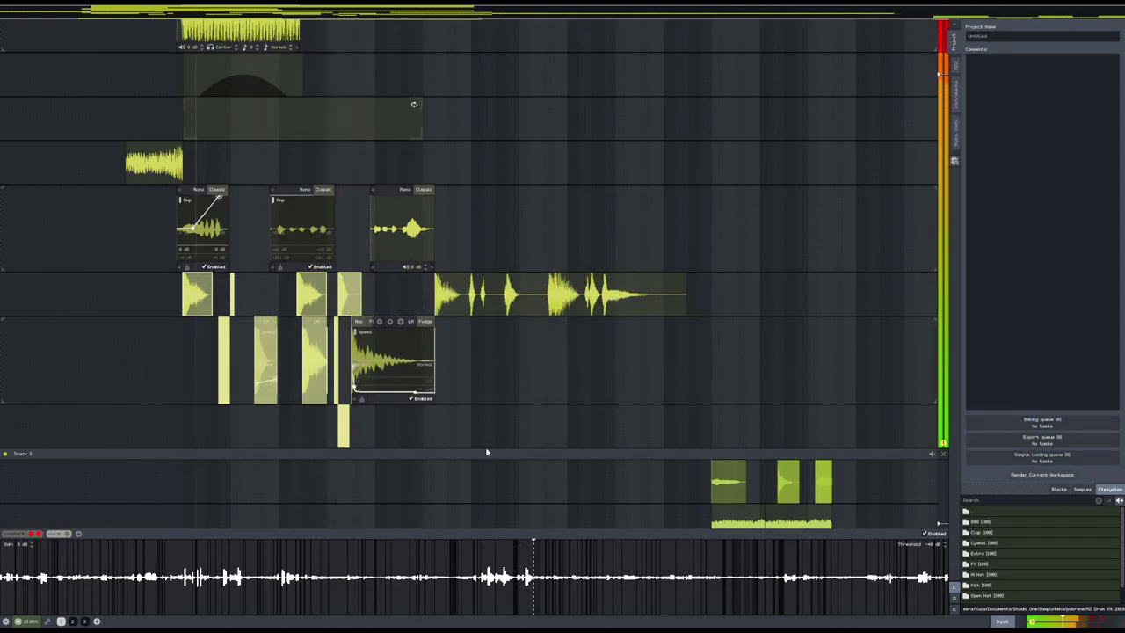
# - Place a recorded vocal take directly after the third vocal clip and extend the loop region to the bounced drum clip's end
pyautogui.moveTo(527, 584); pyautogui.dragTo(475, 244)
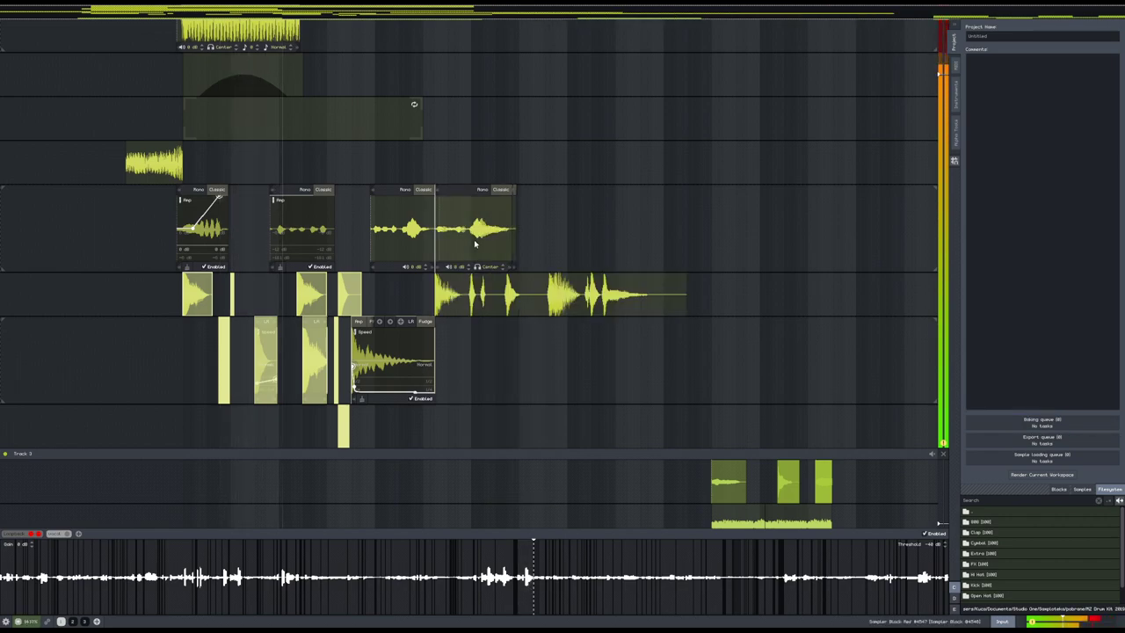
pyautogui.scroll(3, 557, 342)
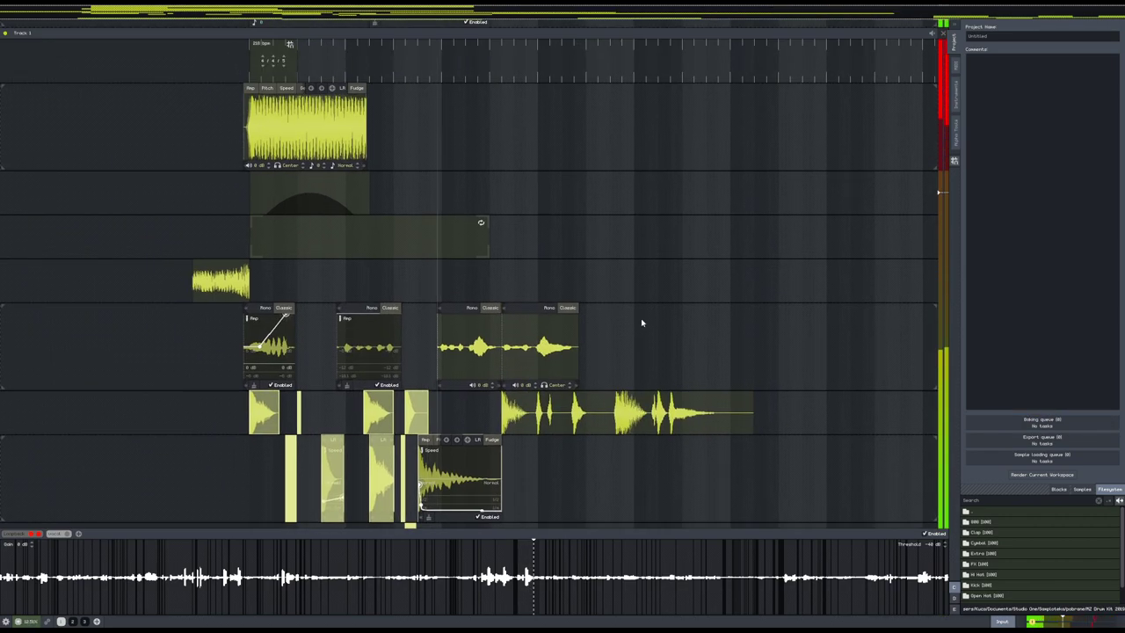
pyautogui.moveTo(493, 225); pyautogui.dragTo(758, 262)
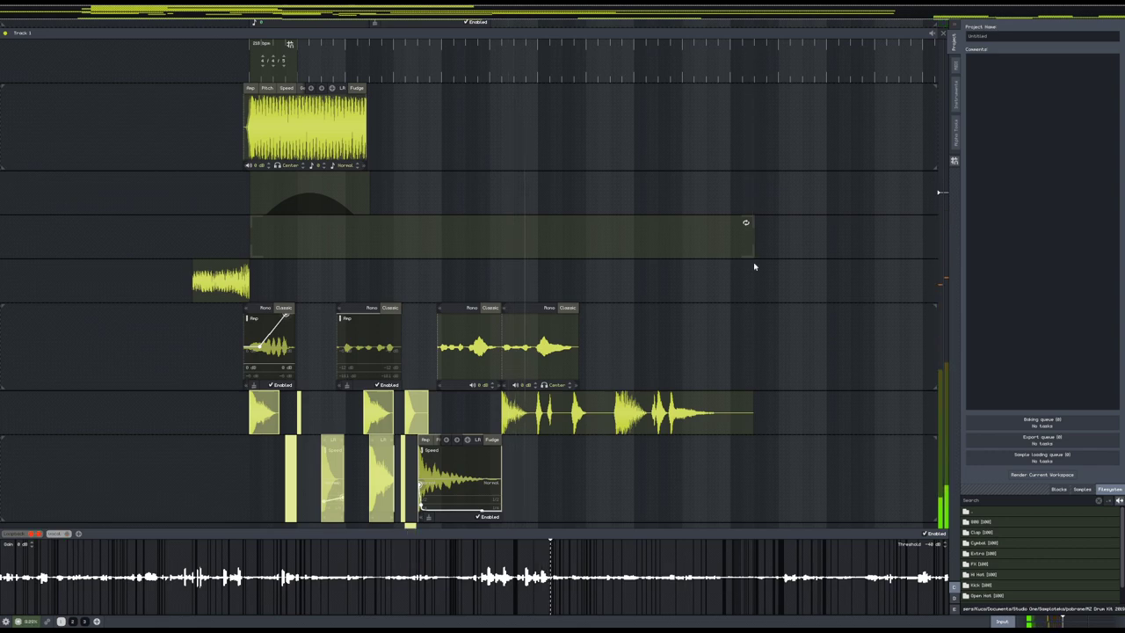
# - Move the short vocal clip from Track 3 up to Track 1, into the row with the last Fudge clip
pyautogui.scroll(3, 816, 319)
pyautogui.scroll(-5, 755, 255)
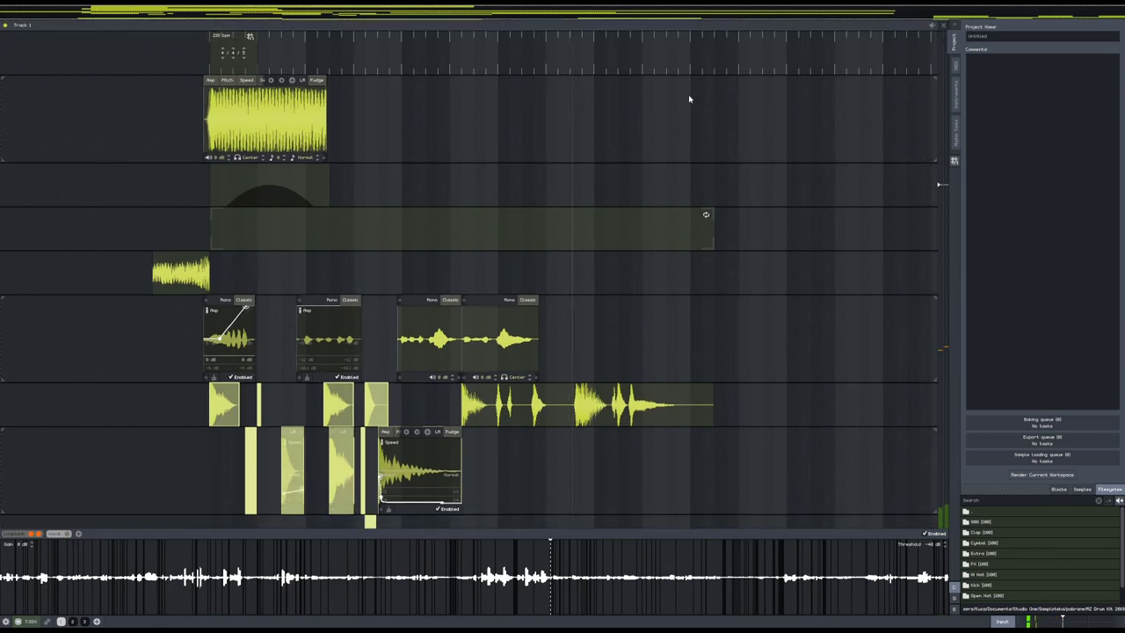
pyautogui.scroll(3, 492, 290)
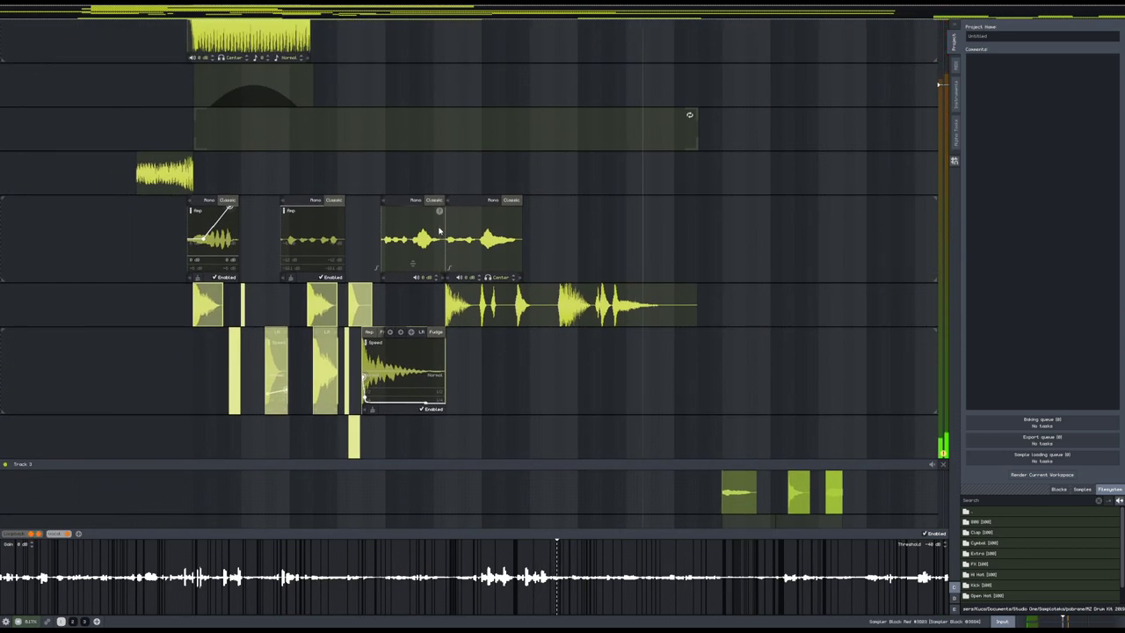
pyautogui.scroll(-5, 553, 185)
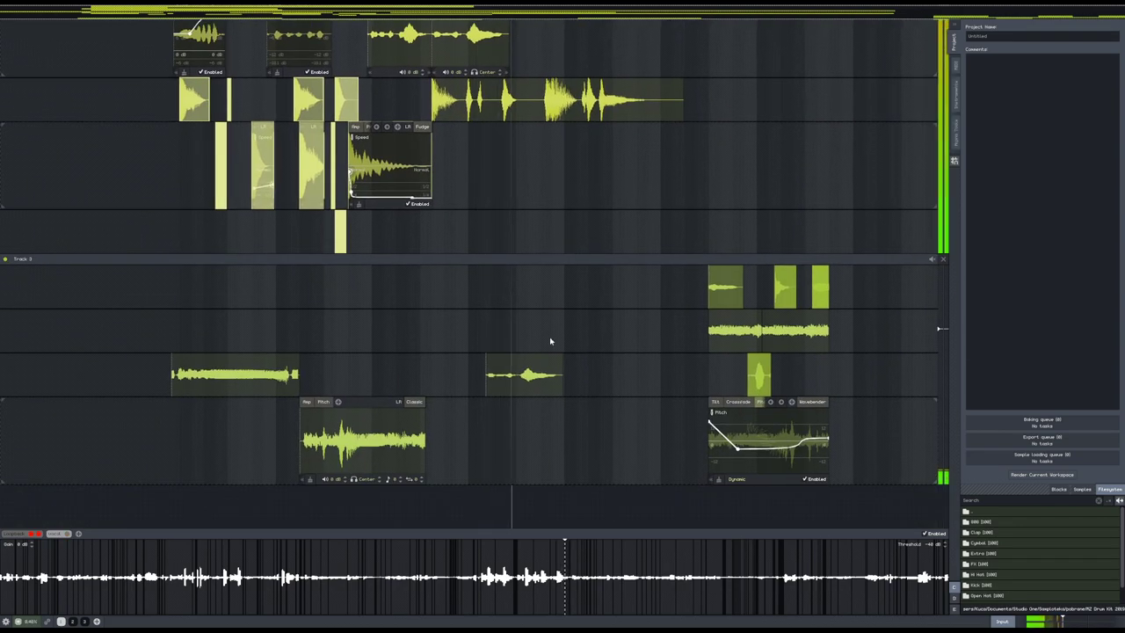
pyautogui.click(530, 380)
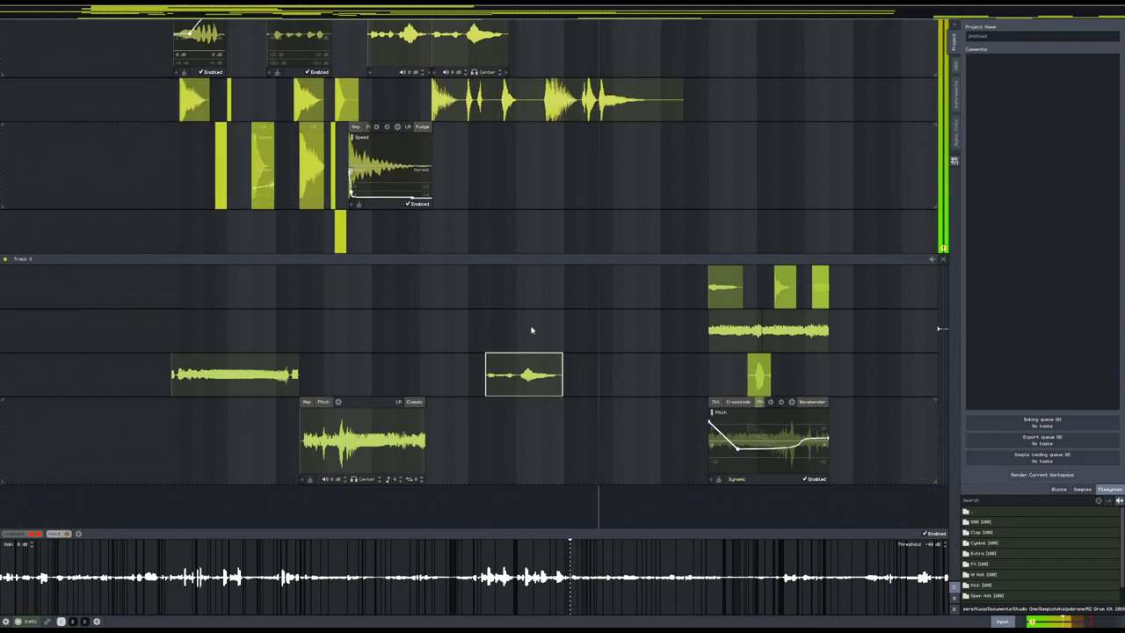
pyautogui.scroll(2, 527, 402)
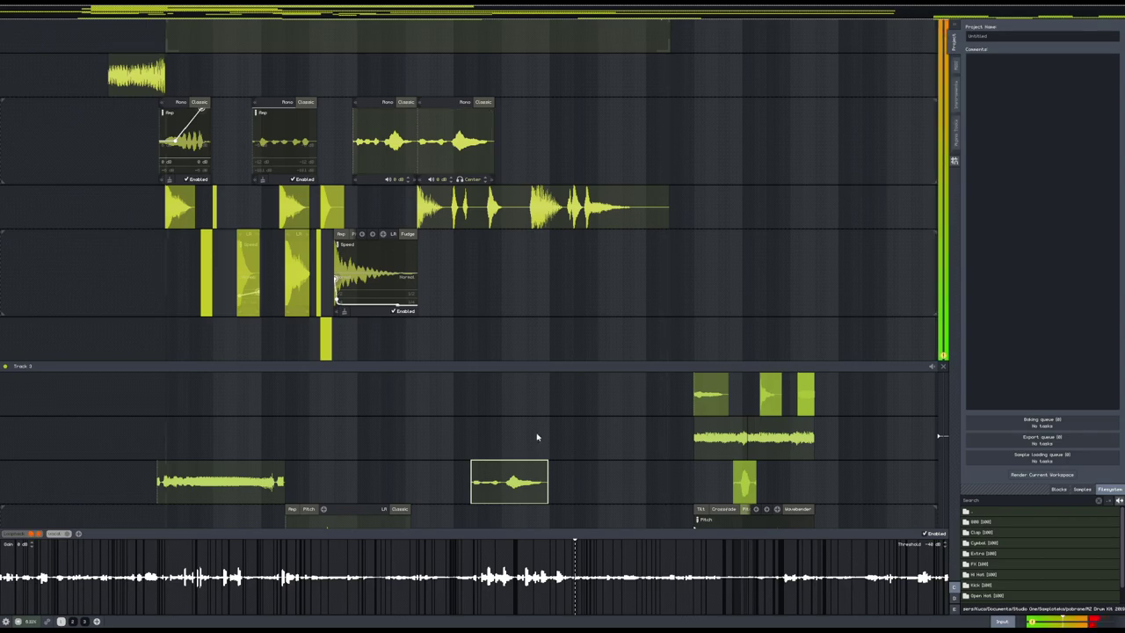
pyautogui.moveTo(528, 488); pyautogui.dragTo(514, 282)
# - Duplicate the long Fudge clip and its manipulator block on Track 1 to the start of the loop's second half
pyautogui.scroll(6, 606, 127)
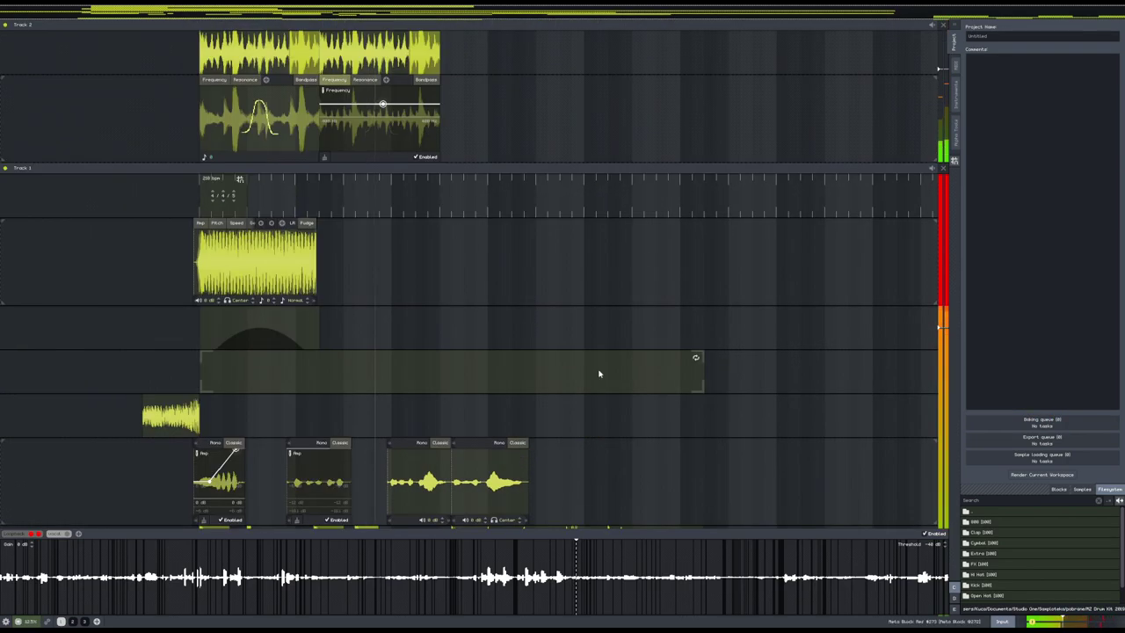
pyautogui.scroll(-5, 545, 290)
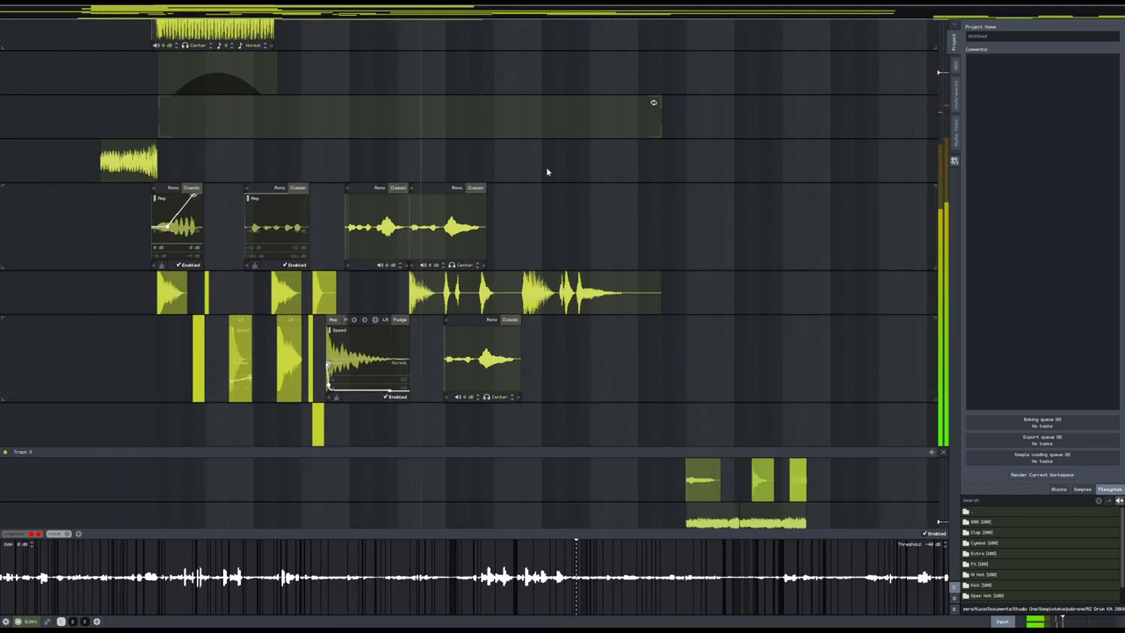
pyautogui.scroll(3, 548, 171)
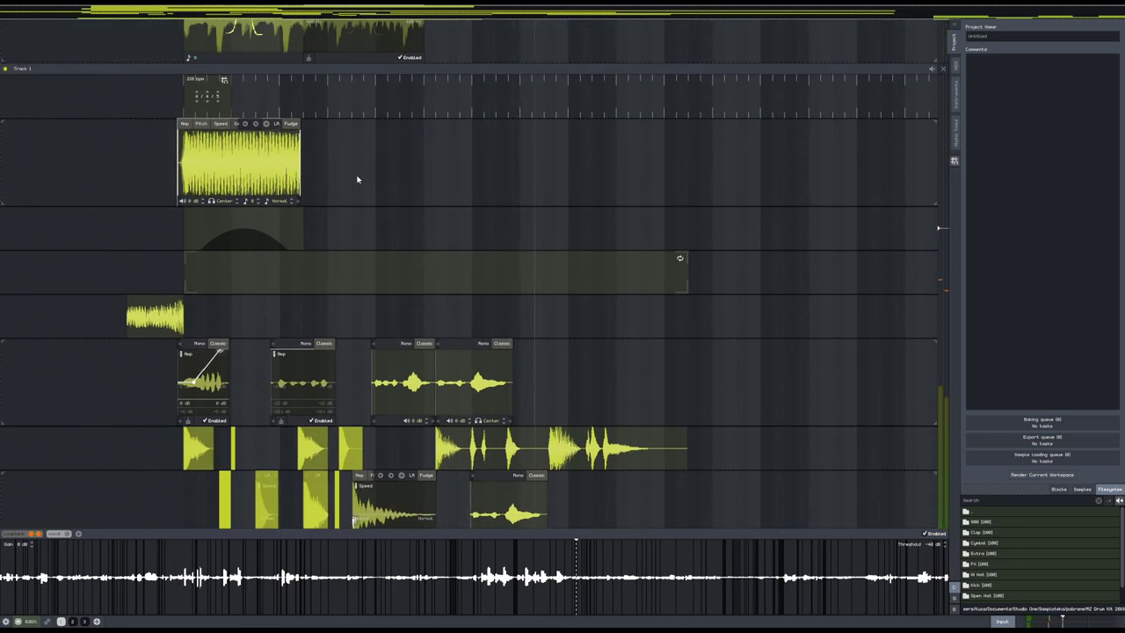
pyautogui.moveTo(188, 226); pyautogui.dragTo(300, 221)
pyautogui.hotkey('ctrl', 'z')
pyautogui.moveTo(223, 179); pyautogui.dragTo(476, 189)
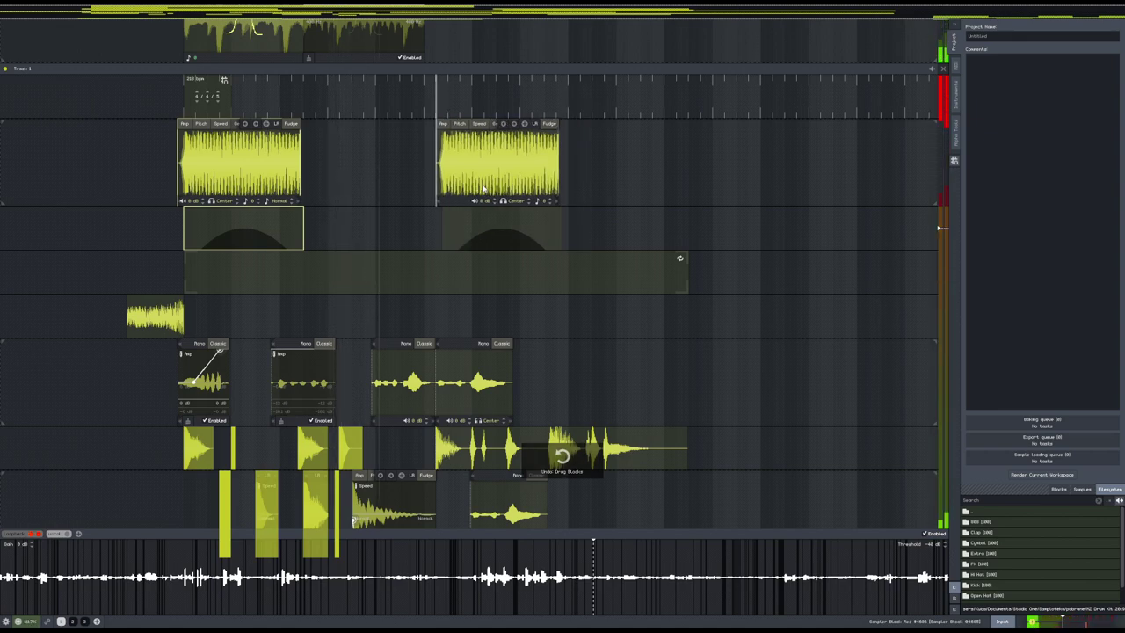
# - Shift the duplicated Fudge clip slightly ahead of its manipulator block, matching the offset of the original pair
pyautogui.moveTo(668, 198); pyautogui.dragTo(732, 269)
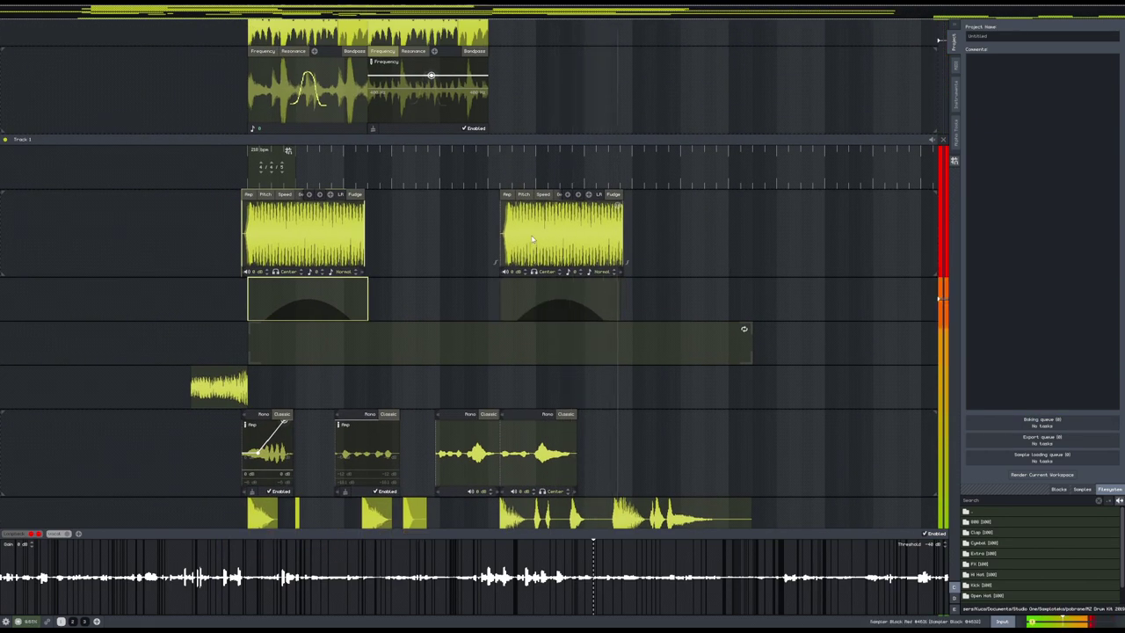
pyautogui.scroll(5, 527, 299)
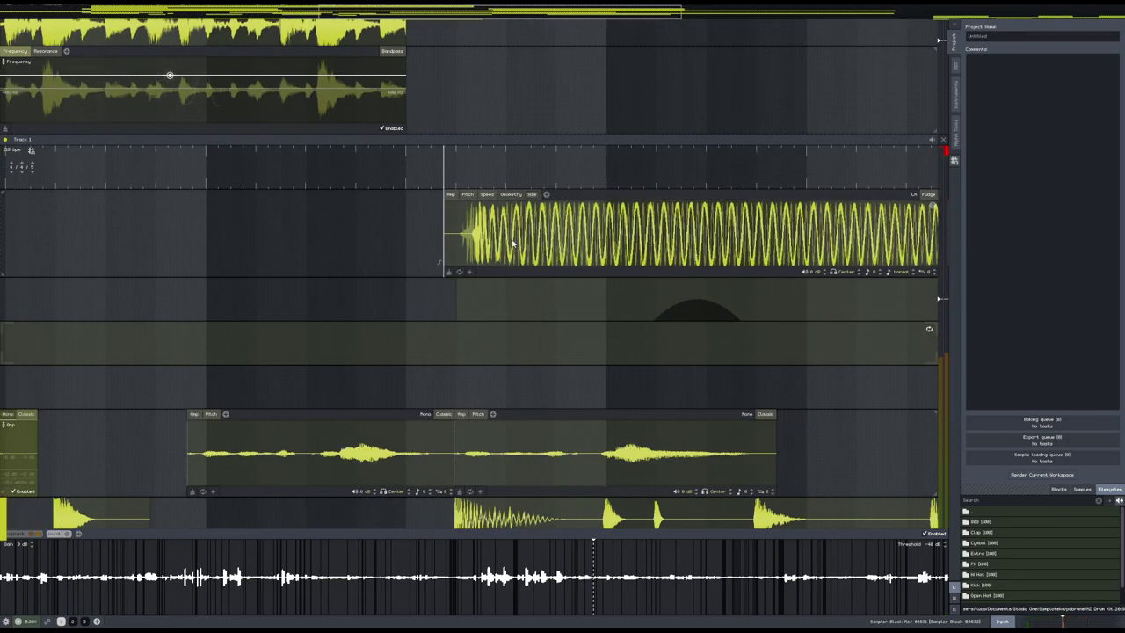
pyautogui.scroll(-5, 382, 289)
pyautogui.scroll(5, 330, 299)
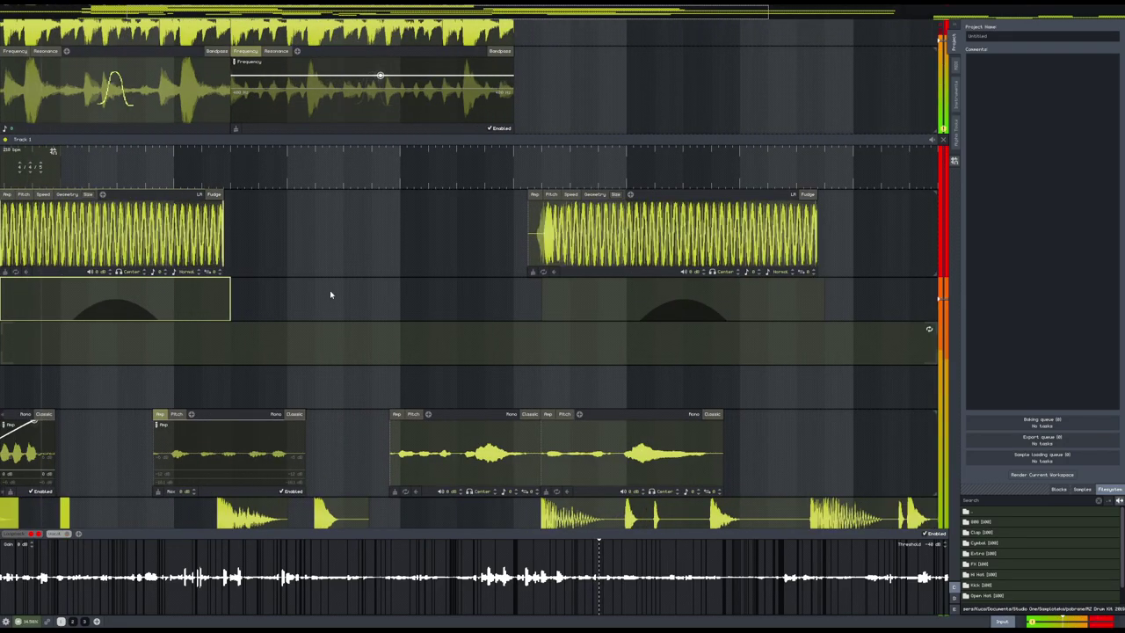
pyautogui.moveTo(330, 293); pyautogui.dragTo(583, 289)
pyautogui.moveTo(613, 221); pyautogui.dragTo(499, 367)
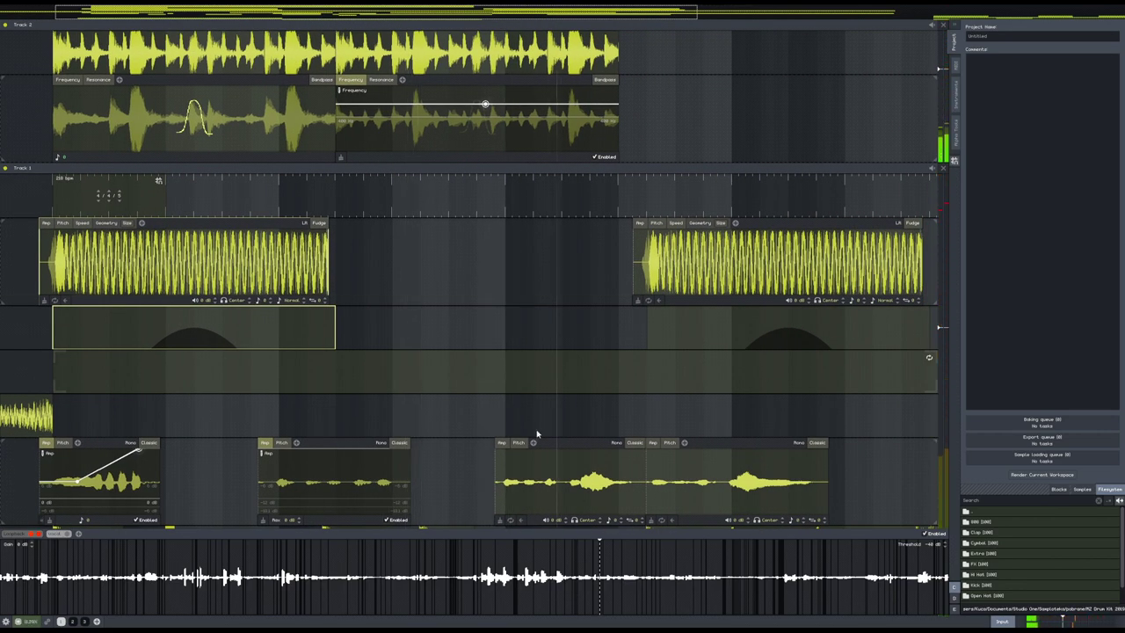
pyautogui.moveTo(542, 429); pyautogui.dragTo(316, 329)
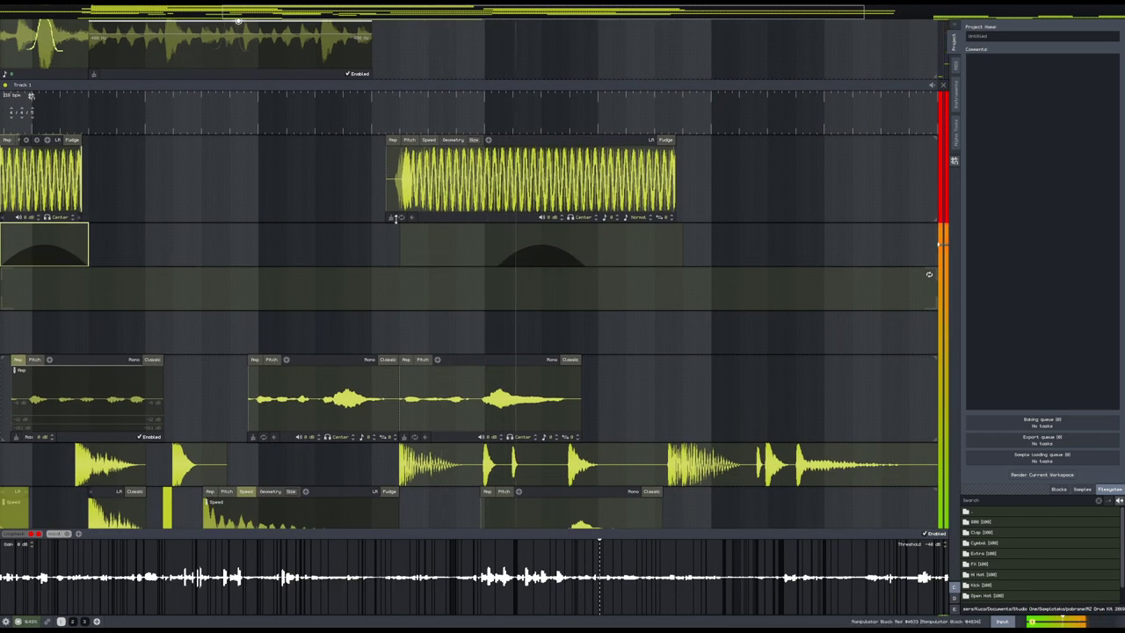
# - Add an unfiltered Classic loop clip directly after the Bandpass clips on Track 2 and stretch and trim it
pyautogui.scroll(-4, 316, 203)
pyautogui.moveTo(316, 202); pyautogui.dragTo(357, 263)
pyautogui.moveTo(432, 124)
pyautogui.mouseDown()
pyautogui.moveTo(156, 131)
pyautogui.moveTo(445, 140)
pyautogui.moveTo(213, 134)
pyautogui.moveTo(428, 126)
pyautogui.mouseUp()
pyautogui.press('space')
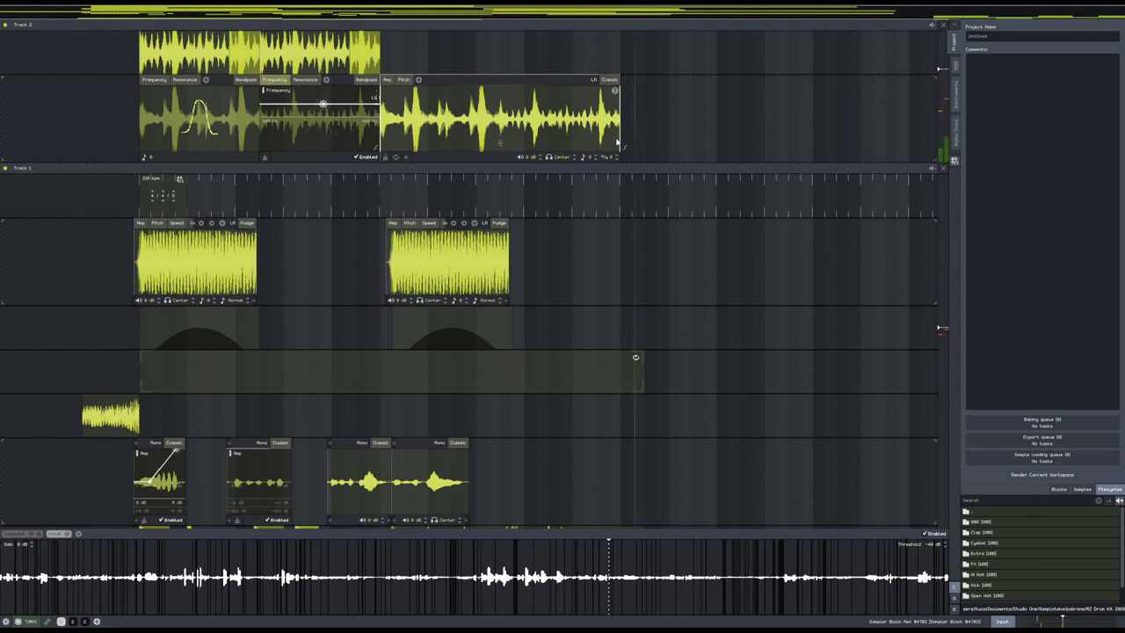
pyautogui.moveTo(620, 140); pyautogui.dragTo(690, 123)
pyautogui.moveTo(608, 134)
pyautogui.mouseDown()
pyautogui.moveTo(642, 129)
pyautogui.moveTo(607, 124)
pyautogui.mouseUp()
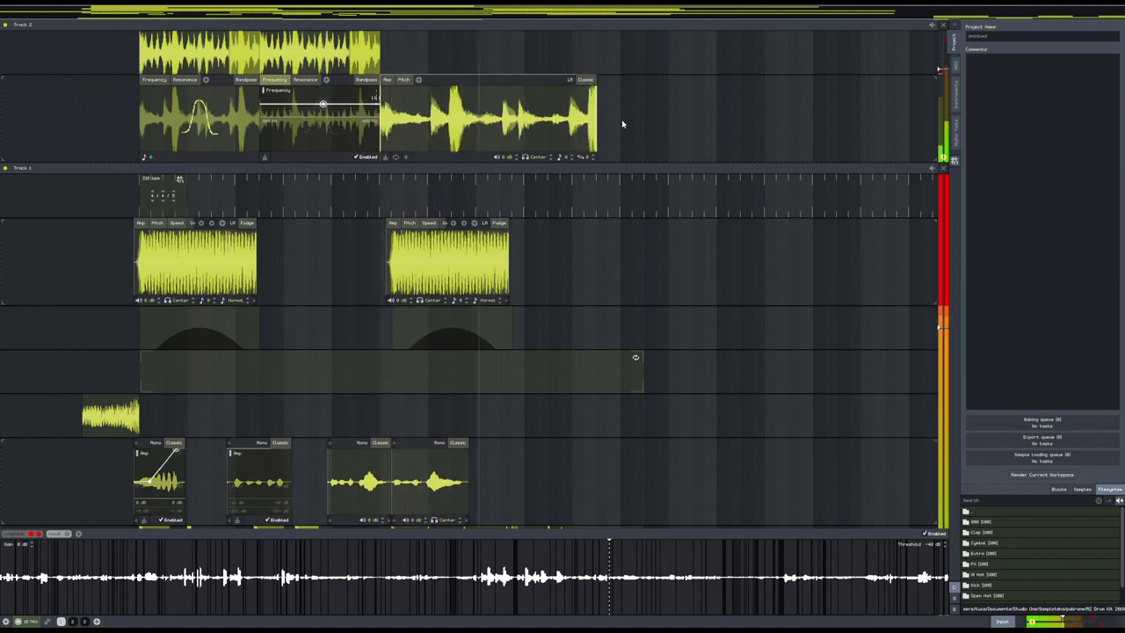
pyautogui.moveTo(496, 87); pyautogui.dragTo(345, 94)
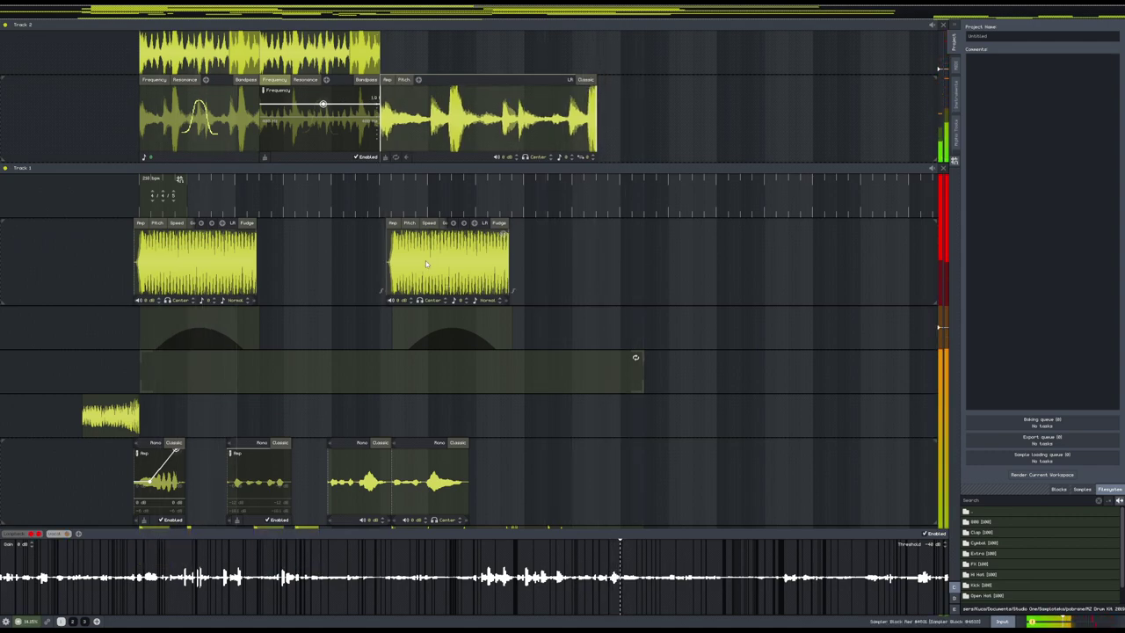
# - Delete the duplicated manipulator block beneath the second Fudge clip on Track 1
pyautogui.scroll(5, 424, 258)
pyautogui.moveTo(509, 339); pyautogui.dragTo(476, 327)
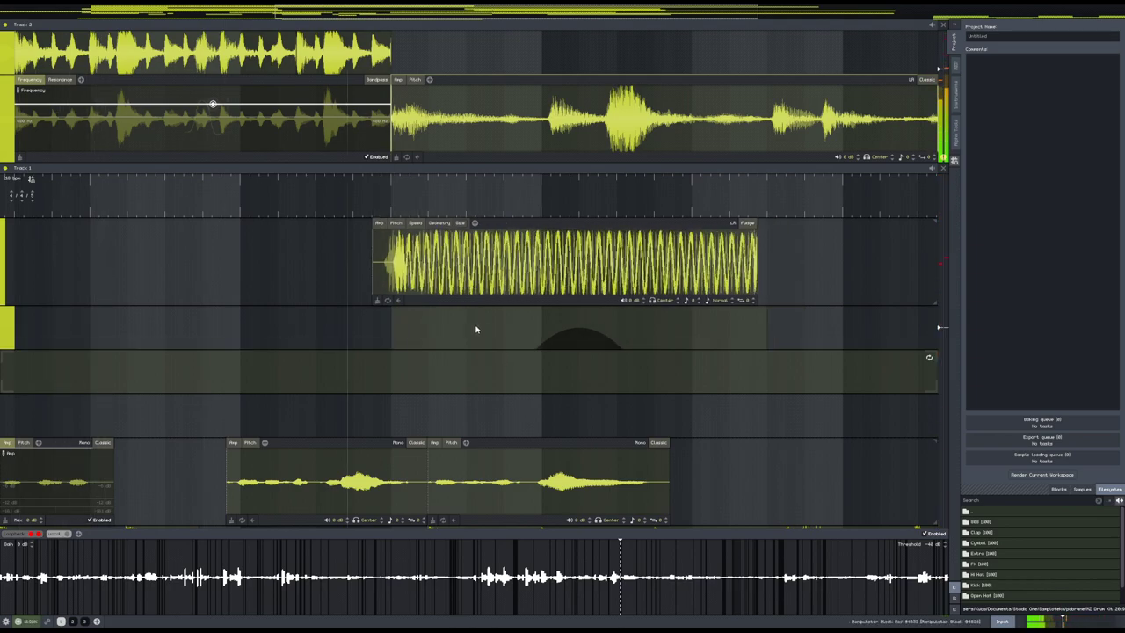
pyautogui.scroll(-5, 507, 319)
pyautogui.rightClick(528, 344)
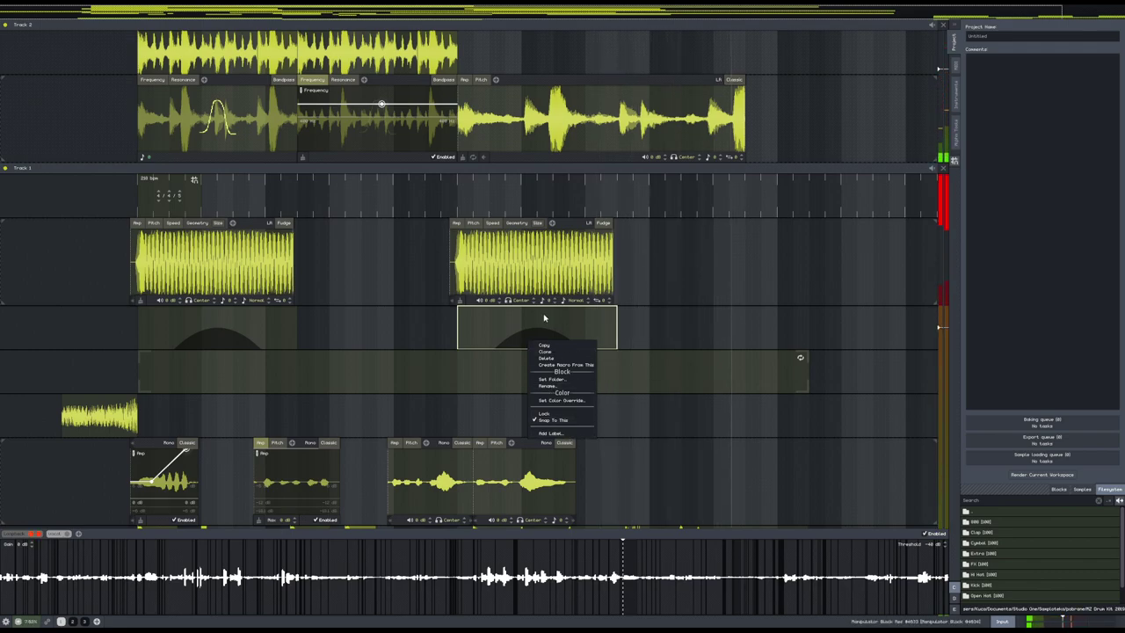
pyautogui.click(544, 319)
pyautogui.moveTo(695, 436); pyautogui.dragTo(635, 302)
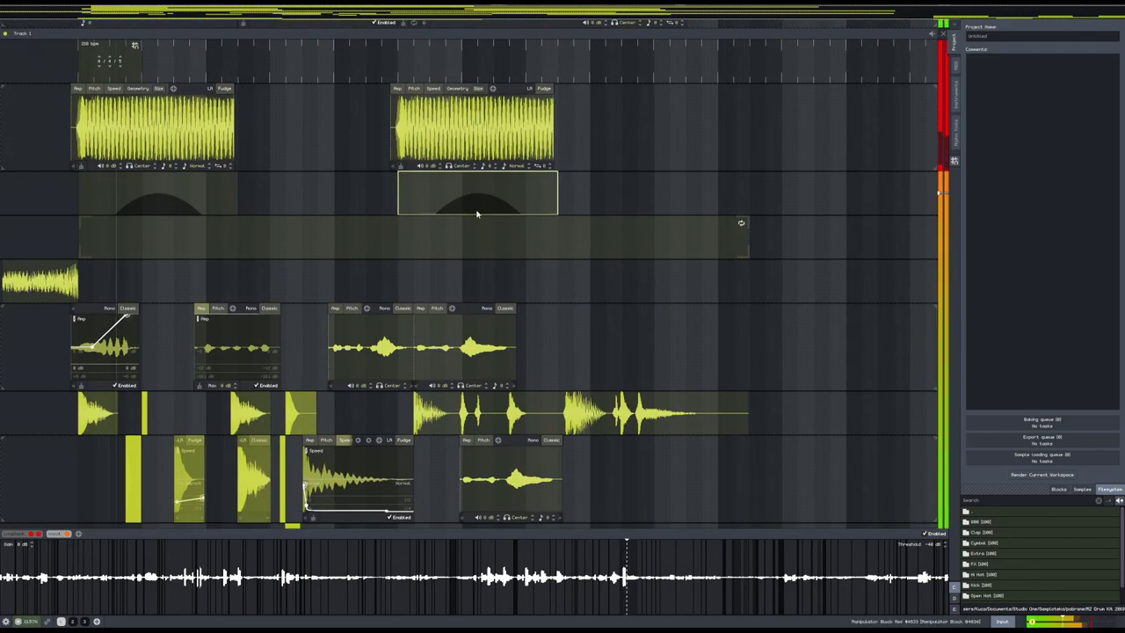
pyautogui.press('Delete')
# - Delete the remaining manipulator block and the loop block beneath the first Fudge clip
pyautogui.scroll(-2, 477, 213)
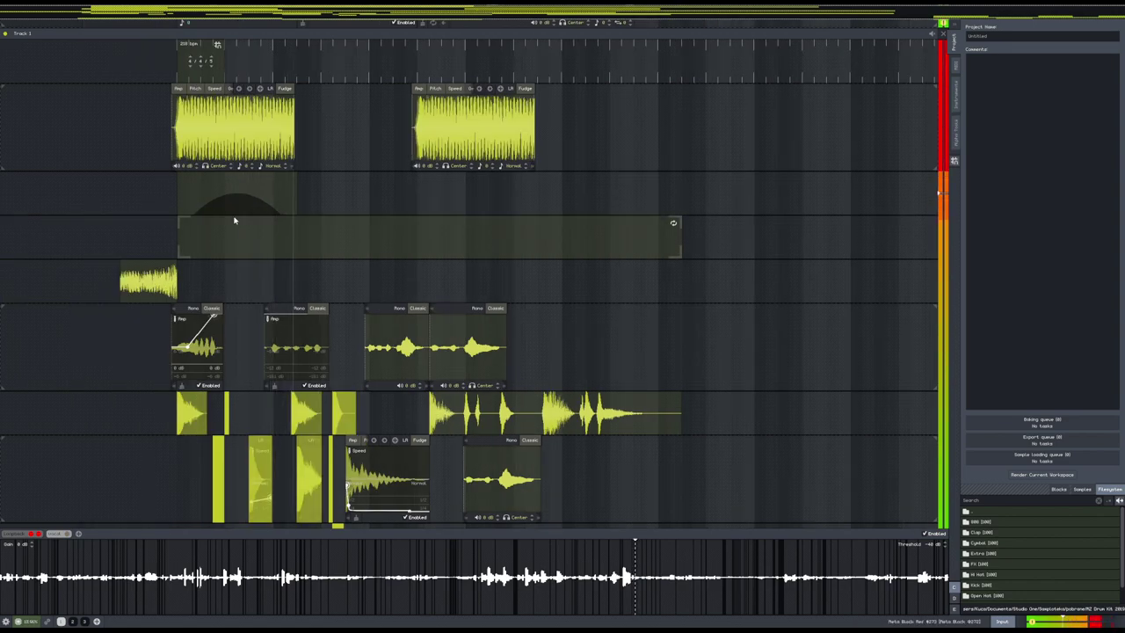
pyautogui.press('Delete')
pyautogui.press('Delete')
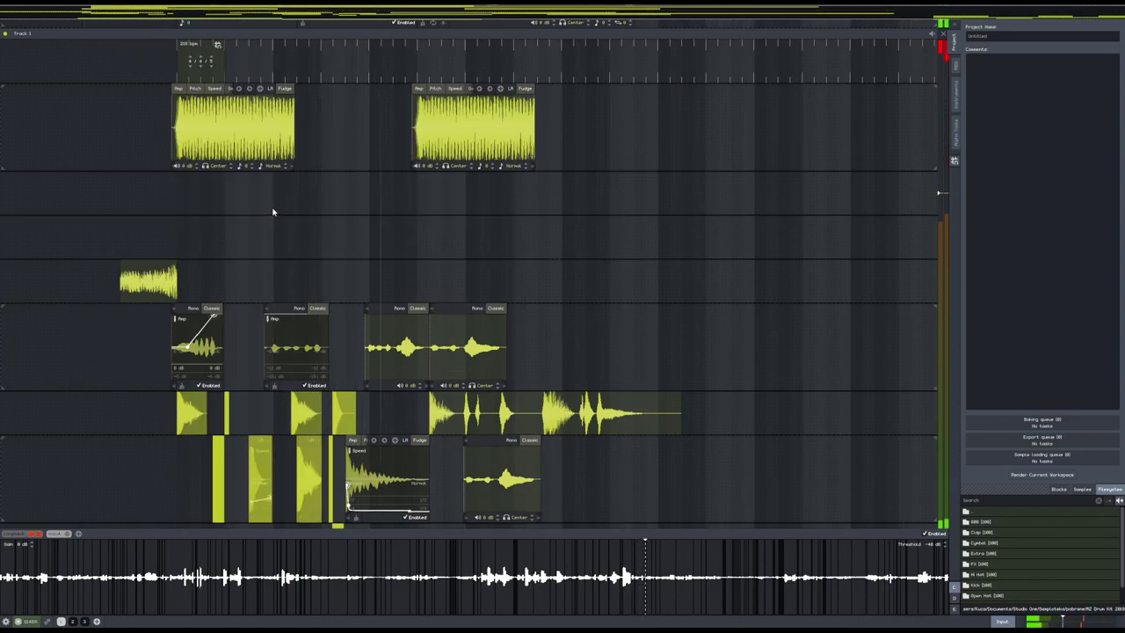
# - Add a meta block in the emptied Track 1 lane, spanning from the section start to the end of the unfiltered Classic clip on Track 2
pyautogui.rightClick(267, 242)
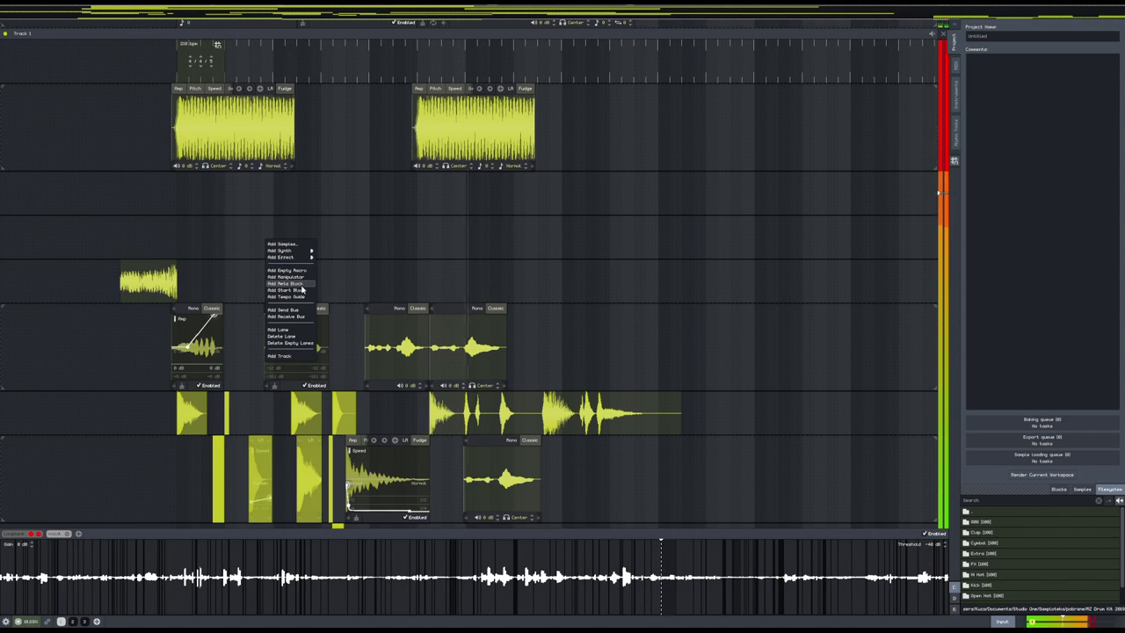
pyautogui.click(302, 289)
pyautogui.moveTo(263, 230); pyautogui.dragTo(658, 230)
pyautogui.scroll(2, 738, 319)
pyautogui.moveTo(738, 319); pyautogui.dragTo(753, 322)
pyautogui.moveTo(702, 356); pyautogui.dragTo(676, 356)
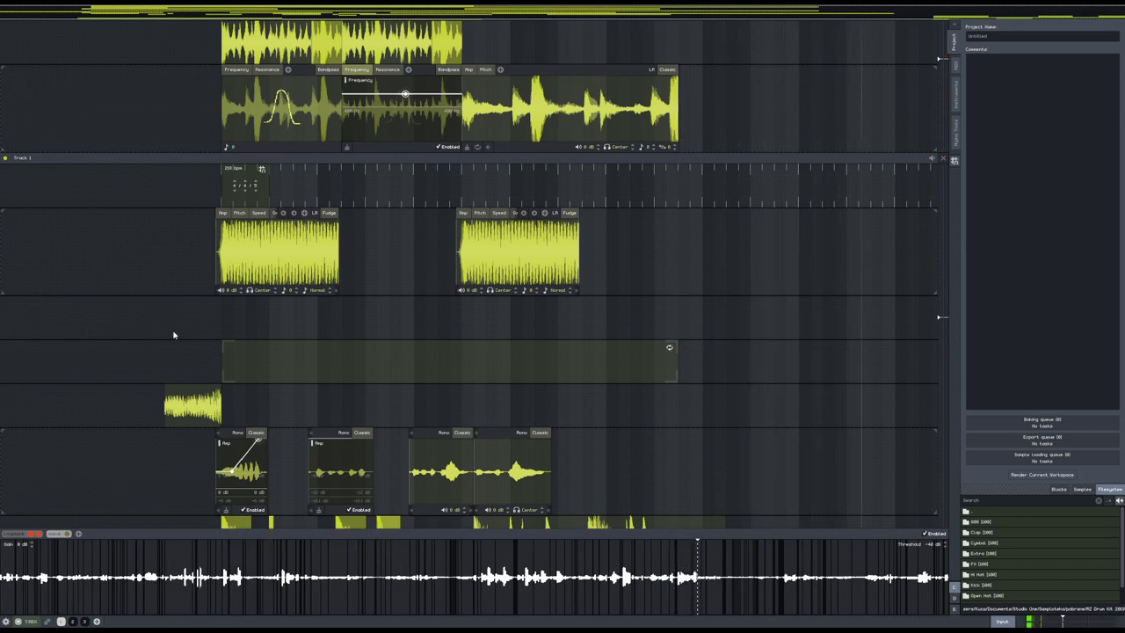
# - Place a sustained vocal recording after the last vocal clip on Track 1, moving it one lane down and slightly earlier
pyautogui.moveTo(645, 460); pyautogui.dragTo(590, 200)
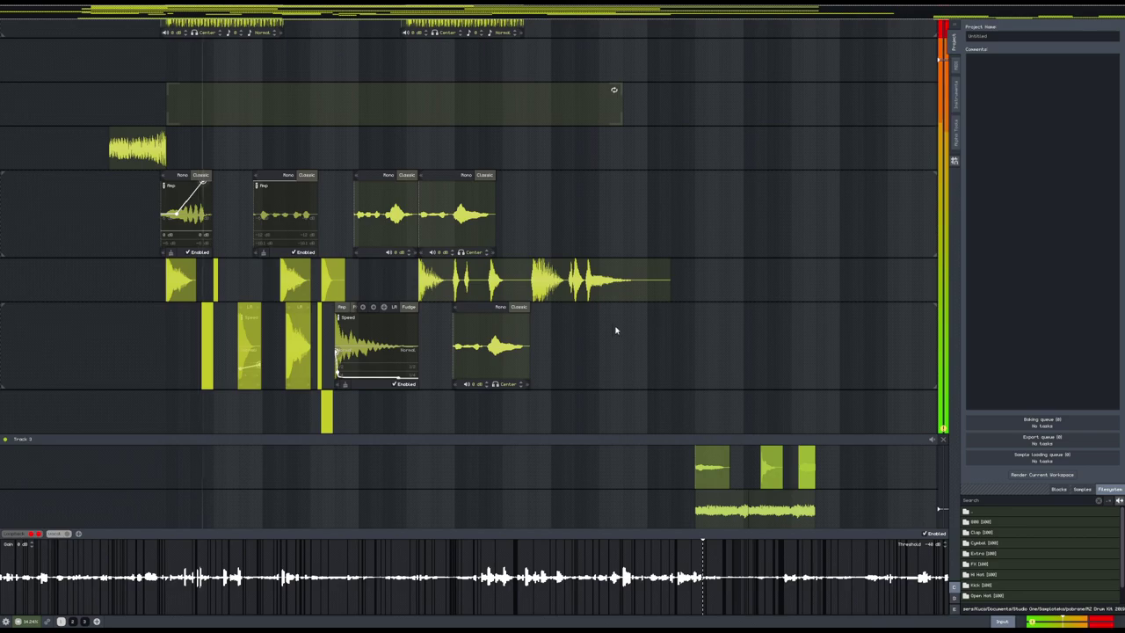
pyautogui.moveTo(623, 389); pyautogui.dragTo(587, 360)
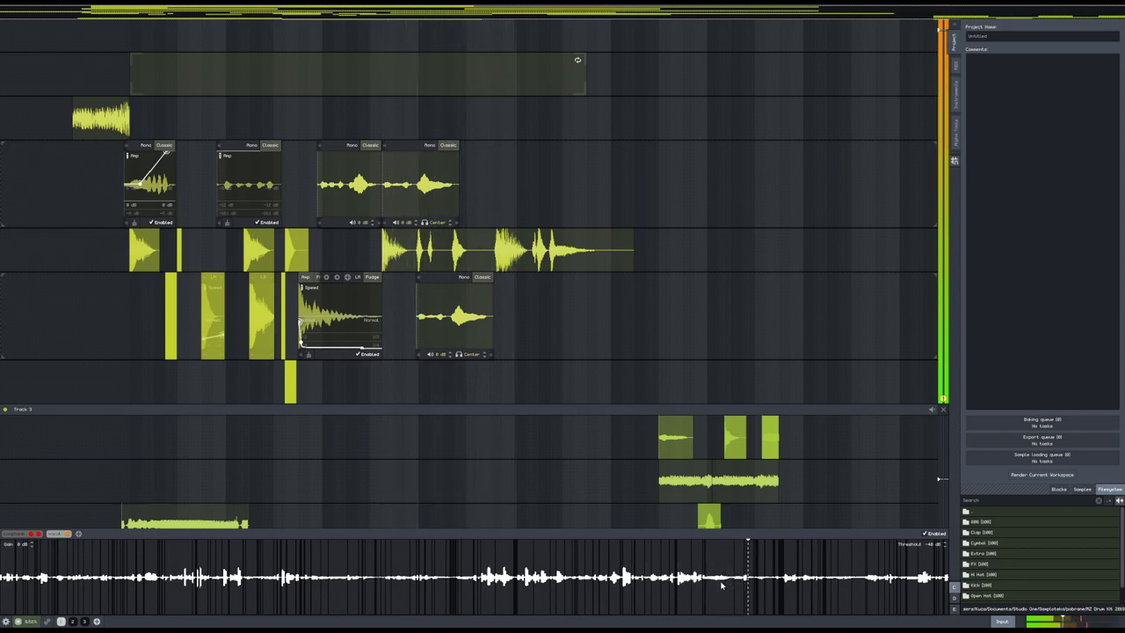
pyautogui.moveTo(721, 585); pyautogui.dragTo(548, 307)
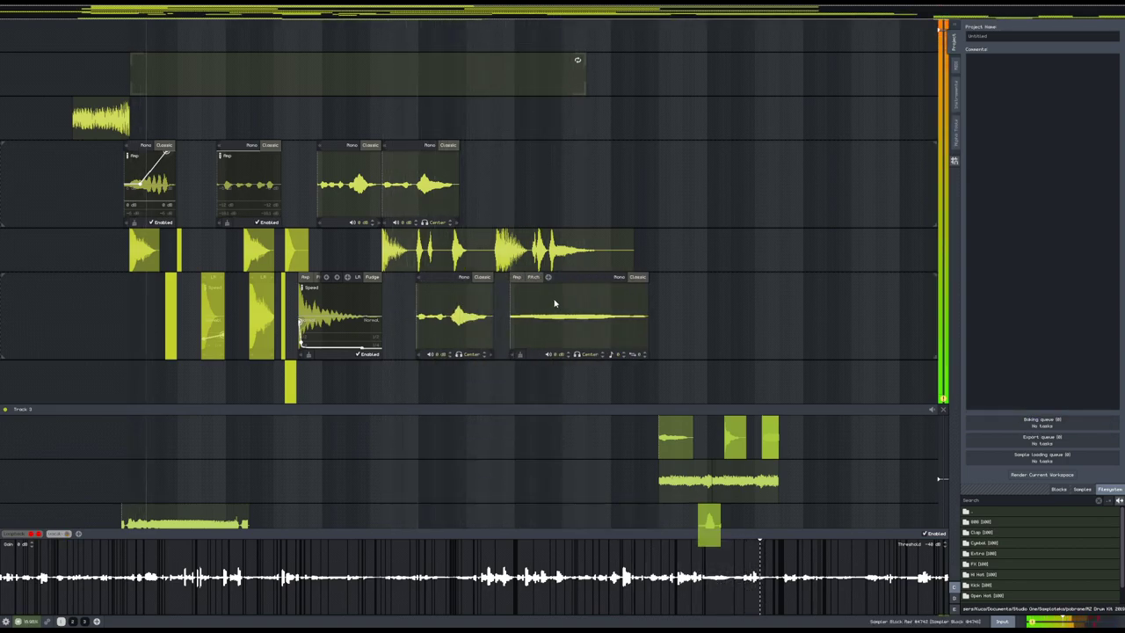
pyautogui.moveTo(511, 443); pyautogui.dragTo(522, 464)
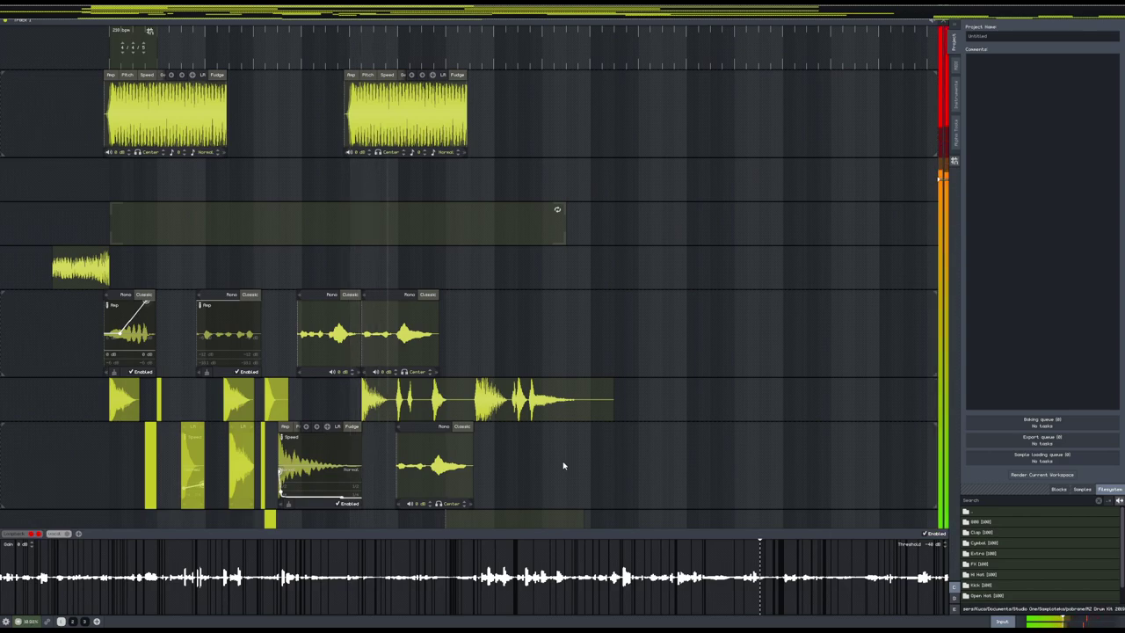
pyautogui.moveTo(593, 477); pyautogui.dragTo(567, 449)
pyautogui.moveTo(565, 245); pyautogui.dragTo(597, 412)
pyautogui.moveTo(625, 458); pyautogui.dragTo(585, 171)
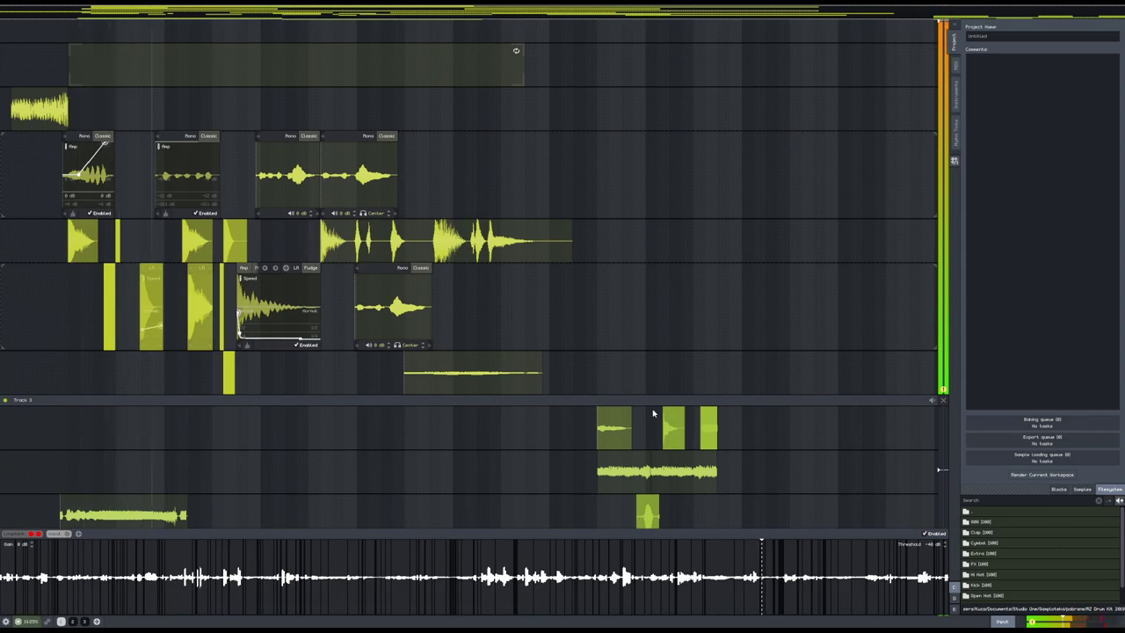
# - Warp the unfiltered Classic clip on Track 2 with several markers to align its hits to the grid
pyautogui.moveTo(508, 79); pyautogui.dragTo(577, 342)
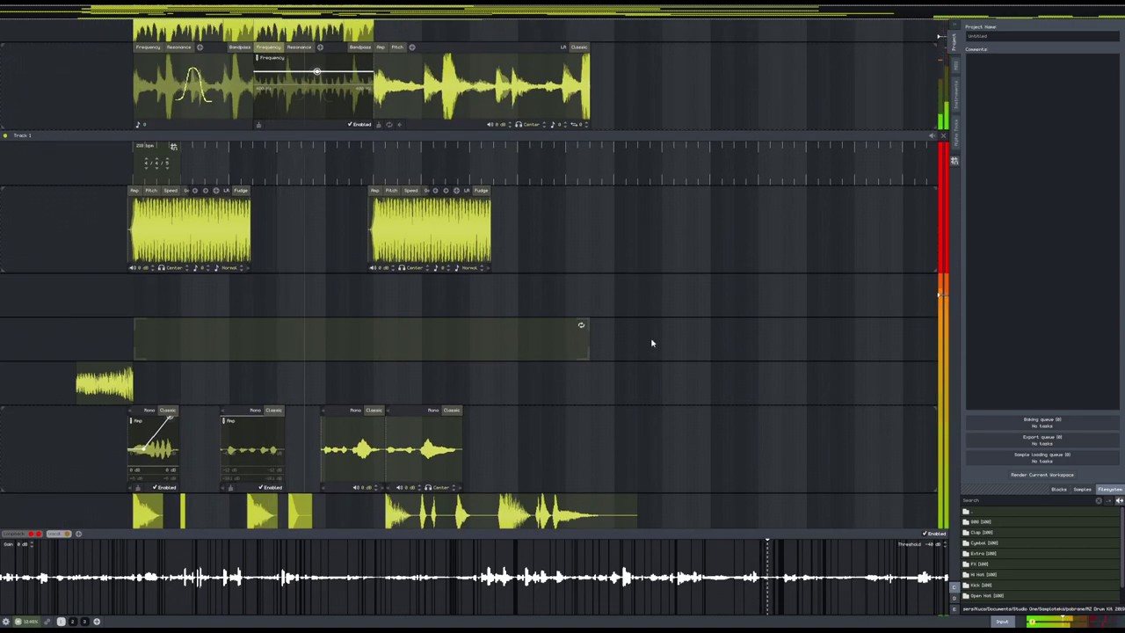
pyautogui.moveTo(653, 365); pyautogui.dragTo(517, 402)
pyautogui.scroll(-2, 517, 402)
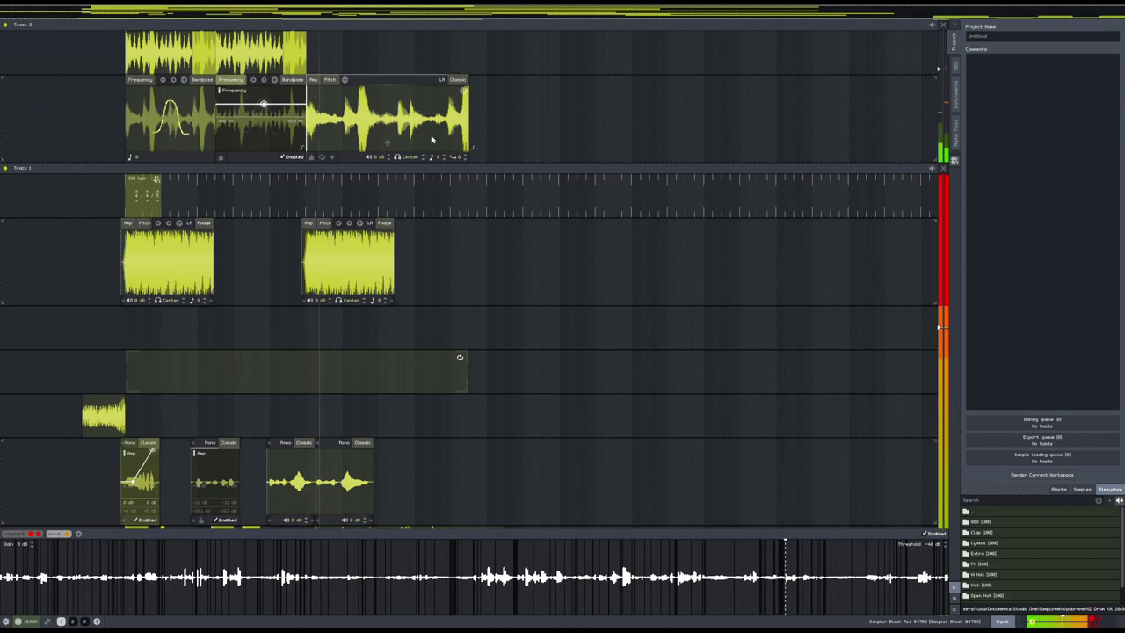
pyautogui.scroll(3, 389, 140)
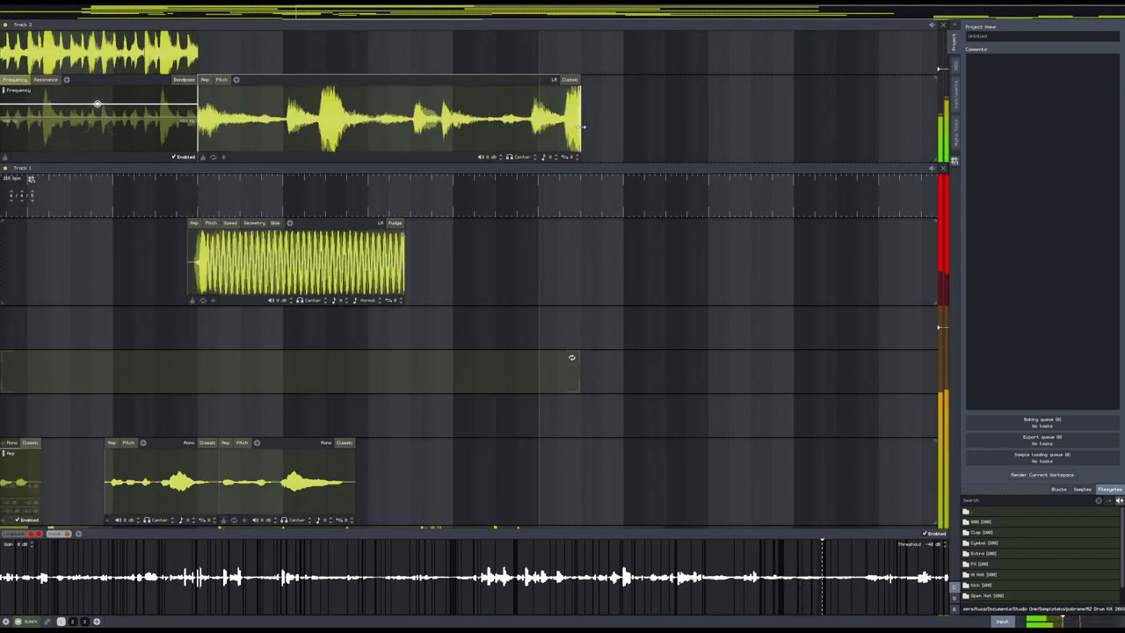
pyautogui.click(283, 125)
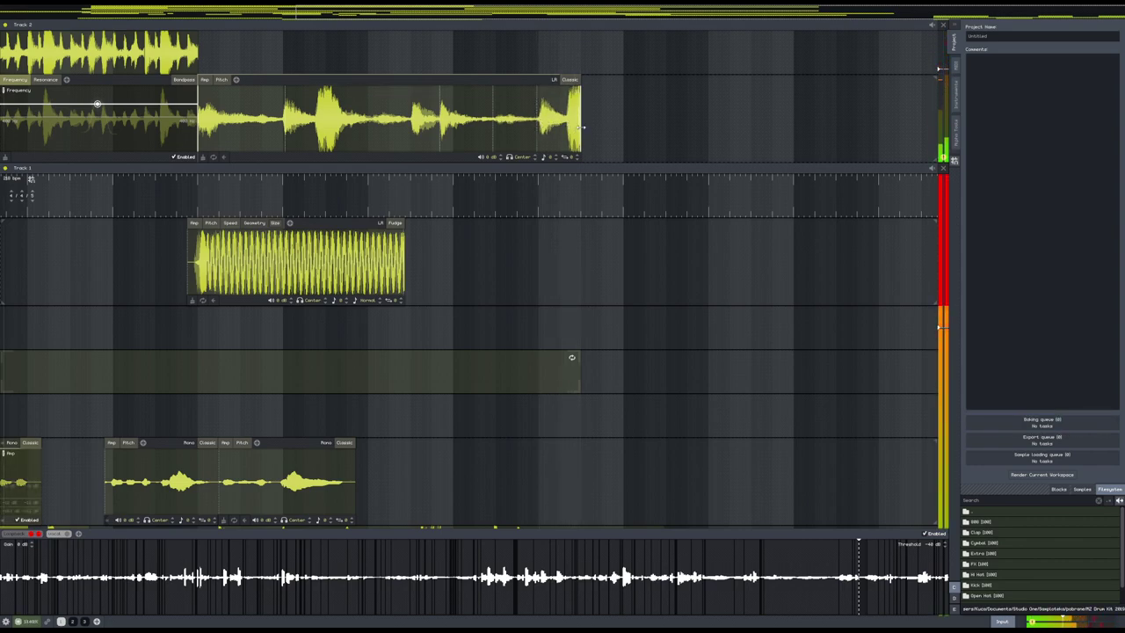
# - Duplicate the warped Classic clip directly after itself on Track 2 and re-time the hits in the copy
pyautogui.moveTo(408, 83); pyautogui.dragTo(629, 94)
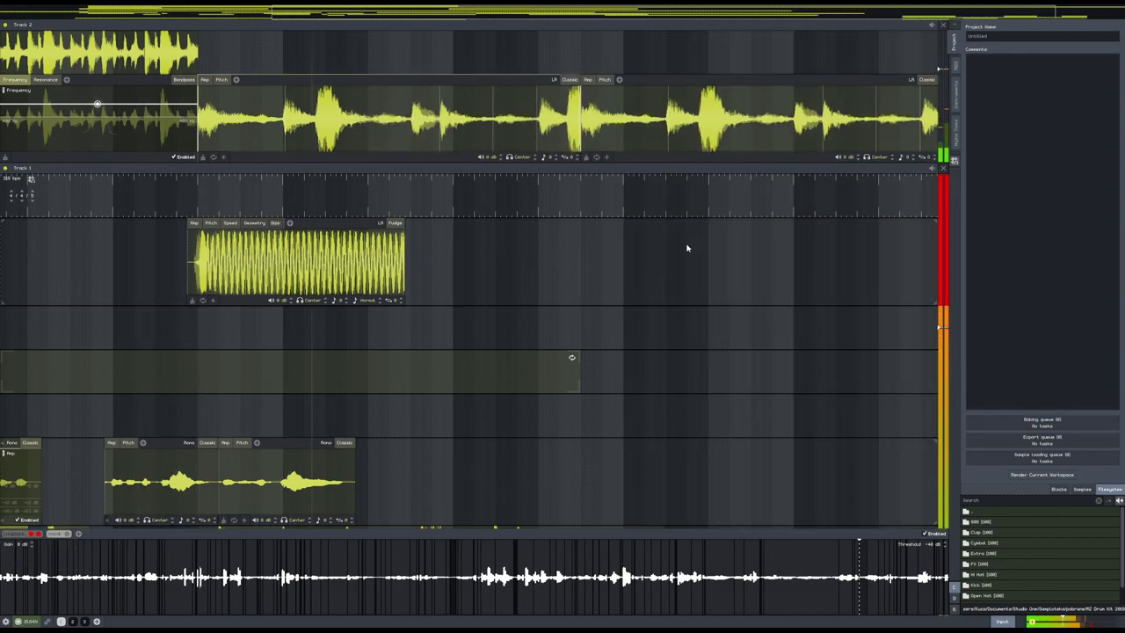
pyautogui.hscroll(5, 558, 176)
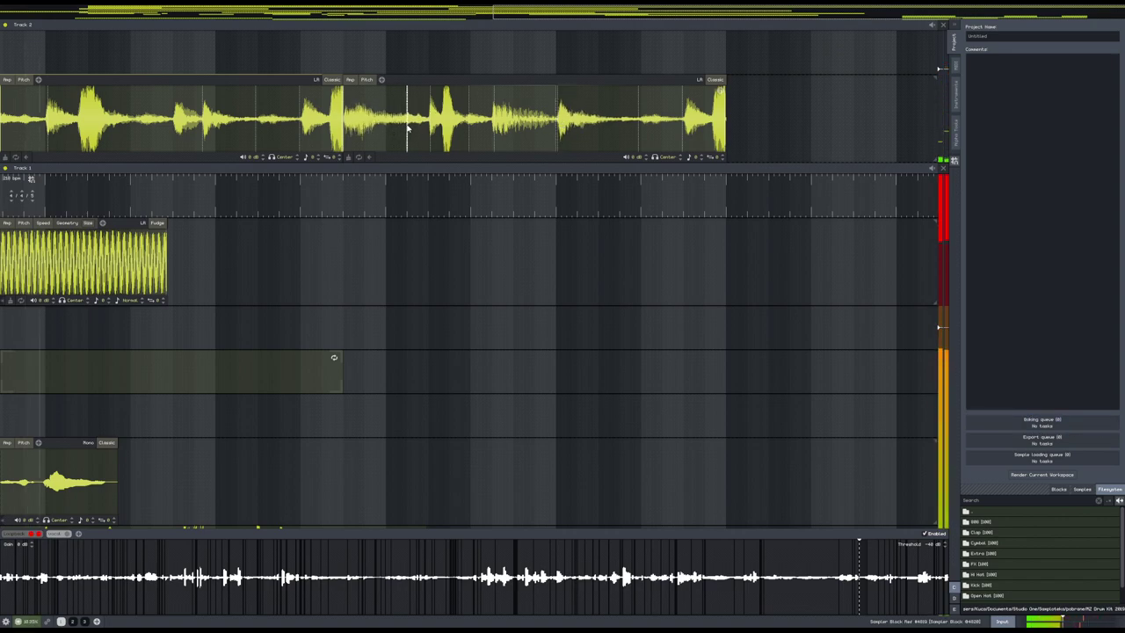
# - Extend the loop block on Track 1 to the end of the duplicated Classic clip
pyautogui.scroll(-3, 320, 167)
pyautogui.moveTo(334, 369); pyautogui.dragTo(548, 369)
pyautogui.scroll(-3, 551, 414)
pyautogui.hscroll(-3, 551, 414)
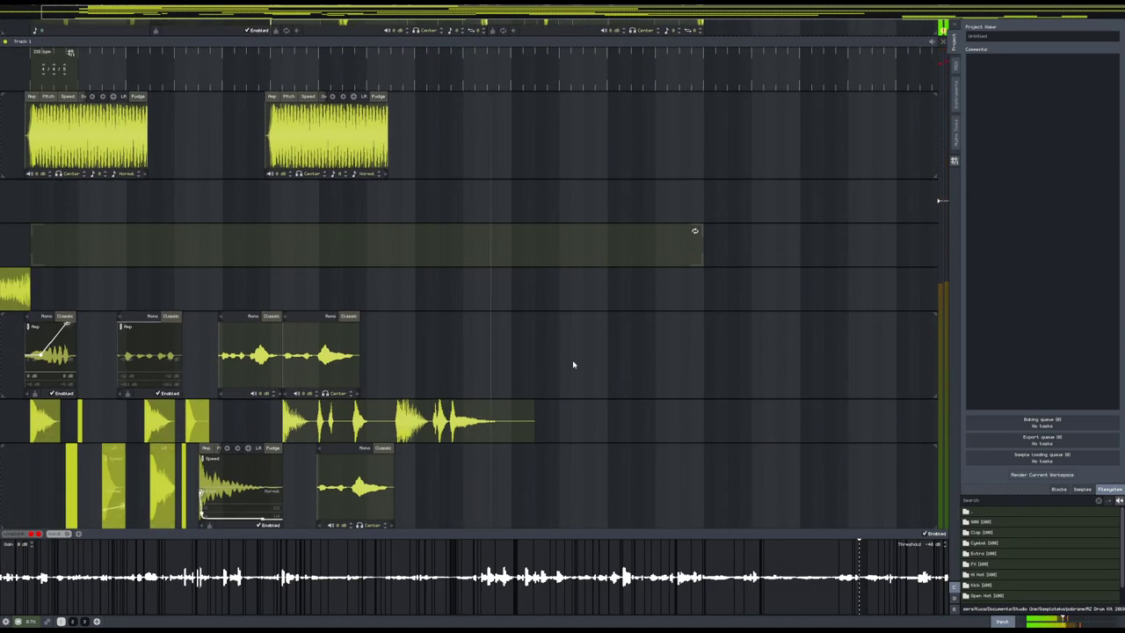
pyautogui.scroll(-2, 584, 369)
pyautogui.scroll(3, 605, 334)
pyautogui.moveTo(605, 308); pyautogui.dragTo(693, 432)
pyautogui.scroll(-1, 685, 413)
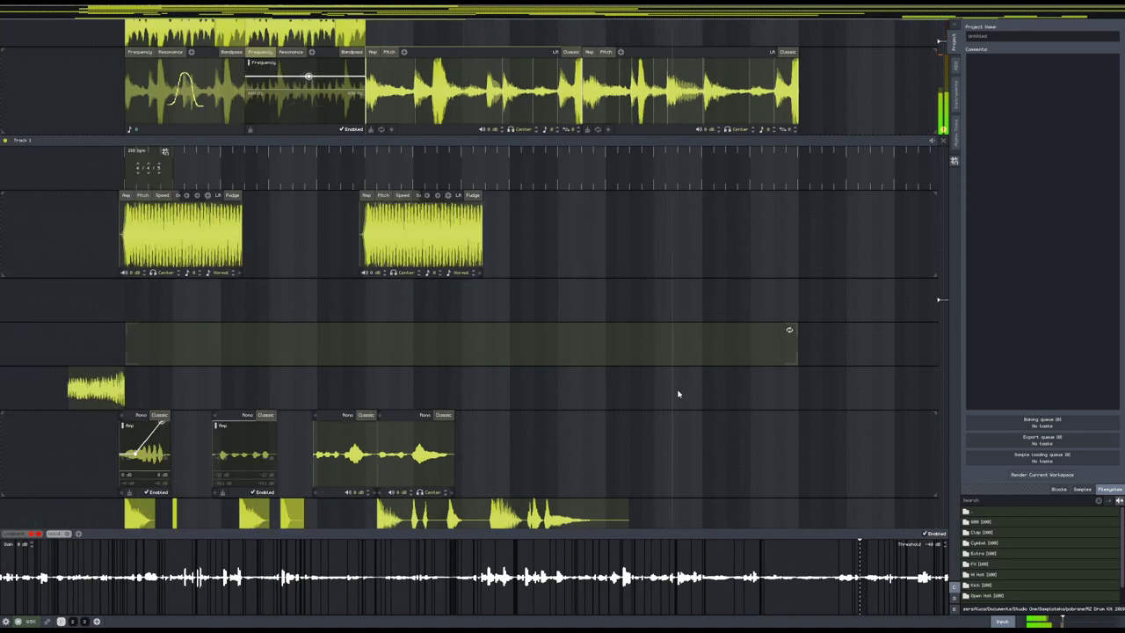
# - Add another sustained vocal recording on Track 1, in the lane above the long quiet vocal clip
pyautogui.moveTo(543, 174); pyautogui.dragTo(516, 201)
pyautogui.scroll(-5, 519, 459)
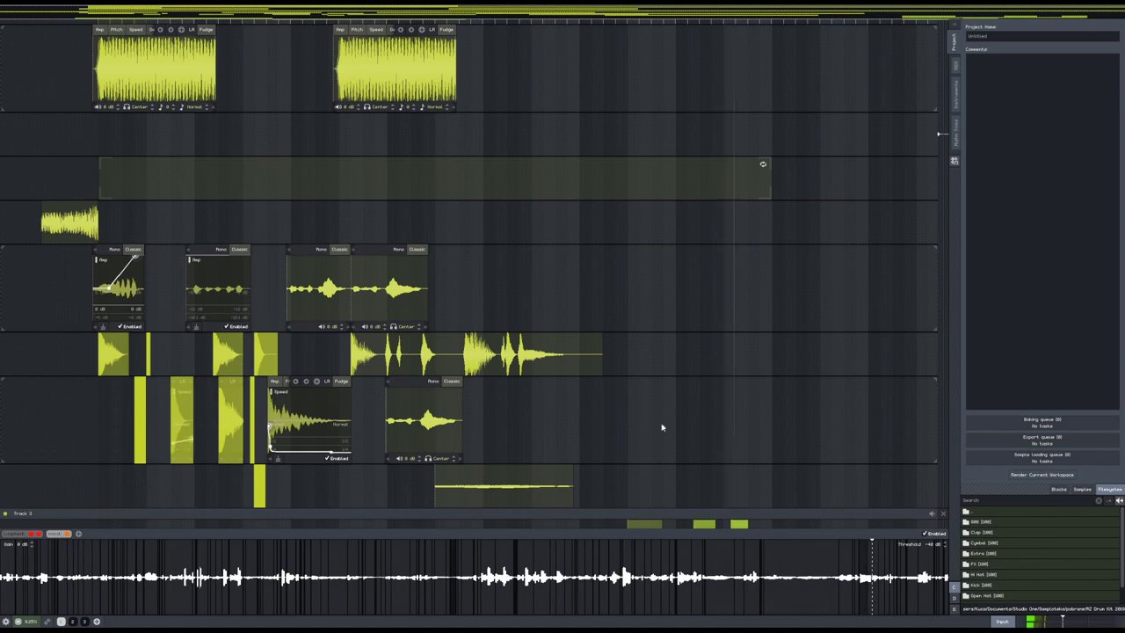
pyautogui.moveTo(822, 555); pyautogui.dragTo(531, 420)
# - Add the newest vocal phrase directly after the two adjoining vocal clips on Track 1, with another copy at the loop's end
pyautogui.moveTo(537, 164); pyautogui.dragTo(618, 357)
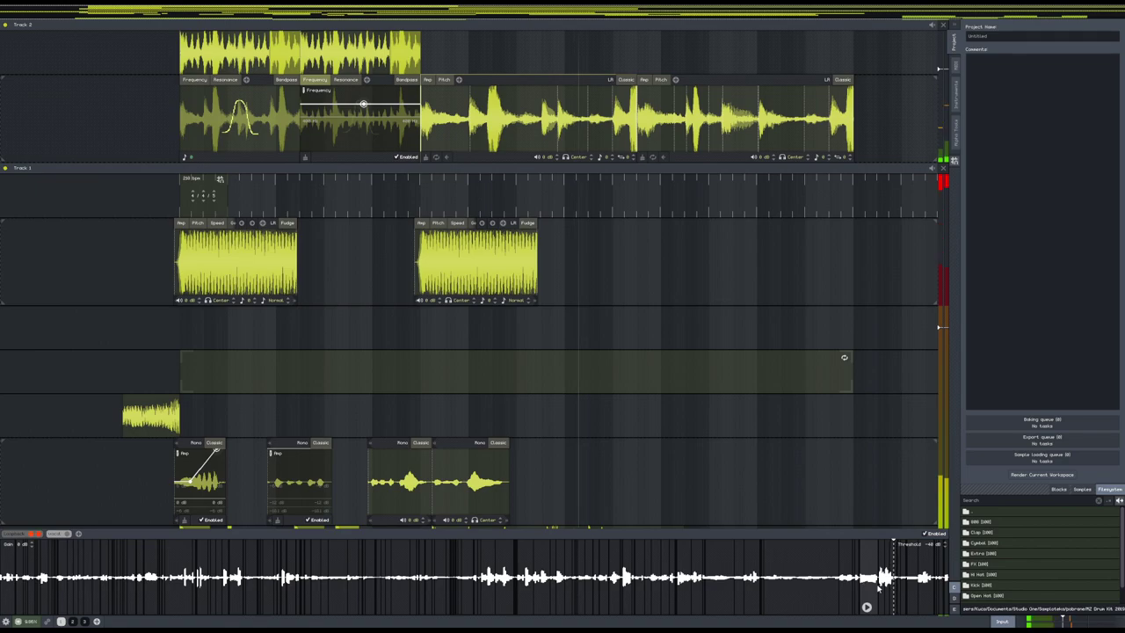
pyautogui.moveTo(884, 607); pyautogui.dragTo(515, 353)
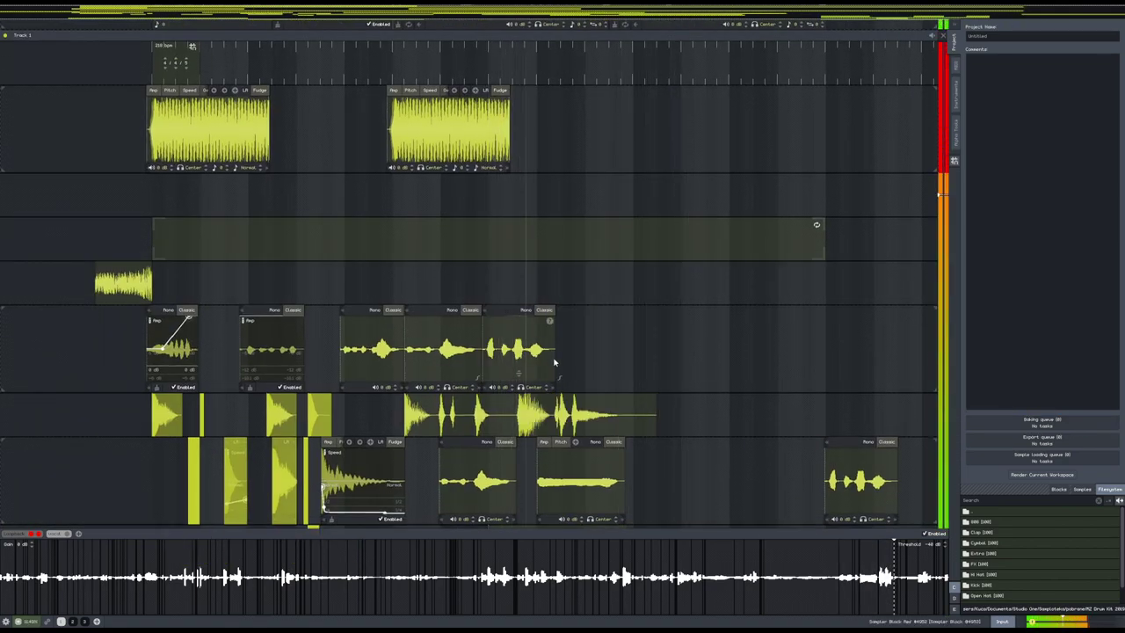
pyautogui.moveTo(644, 346); pyautogui.dragTo(554, 250)
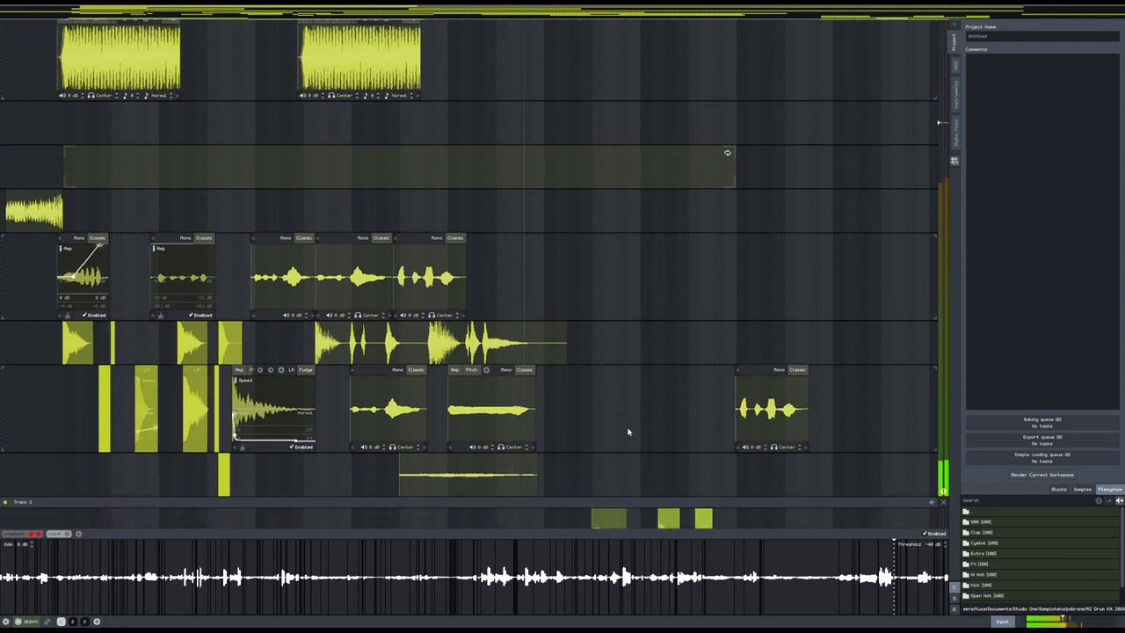
# - Reshape the Pitch curve and the first parameter's curve of the Wavebender block on Track 3 with sharp peaks and dips
pyautogui.moveTo(639, 462); pyautogui.dragTo(607, 333)
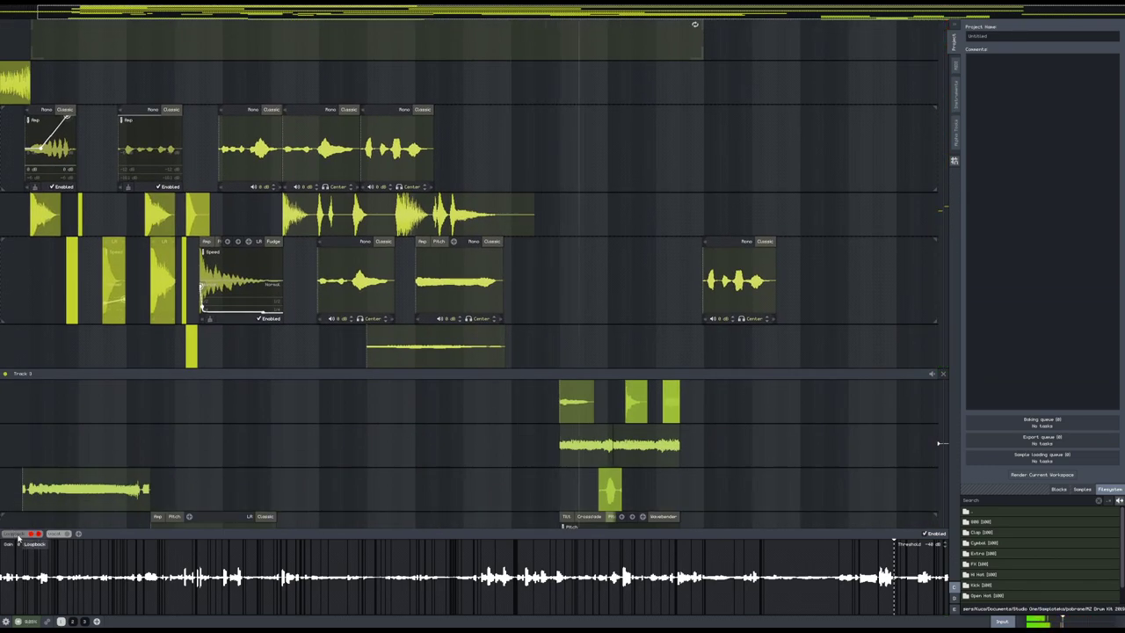
pyautogui.scroll(-3, 721, 460)
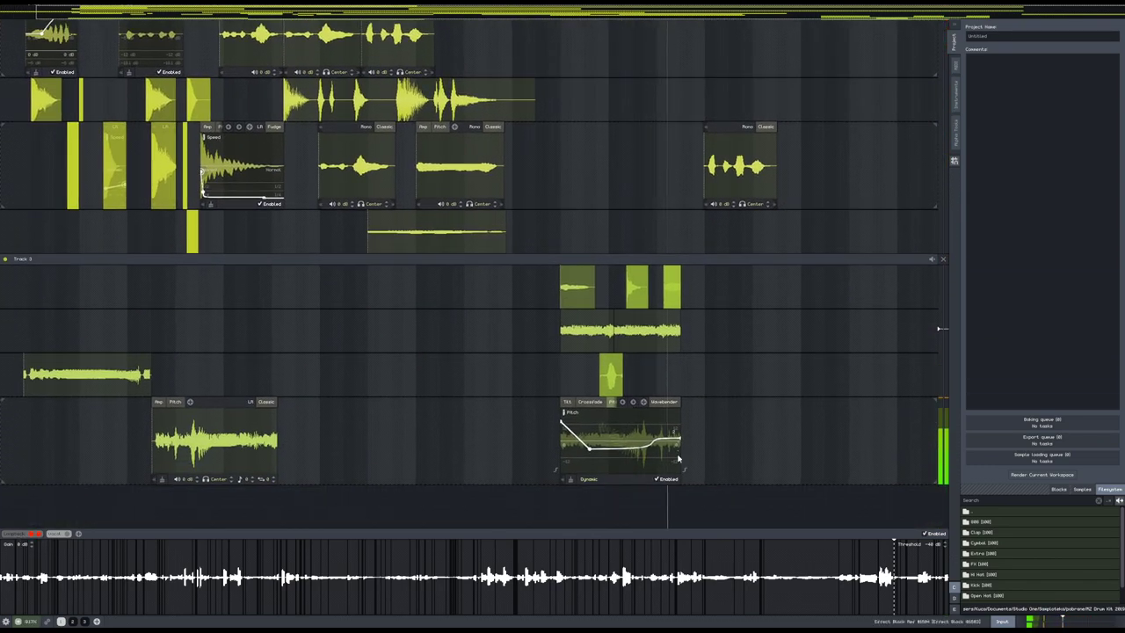
pyautogui.moveTo(605, 445)
pyautogui.mouseDown()
pyautogui.moveTo(605, 423)
pyautogui.moveTo(605, 468)
pyautogui.moveTo(613, 461)
pyautogui.mouseUp()
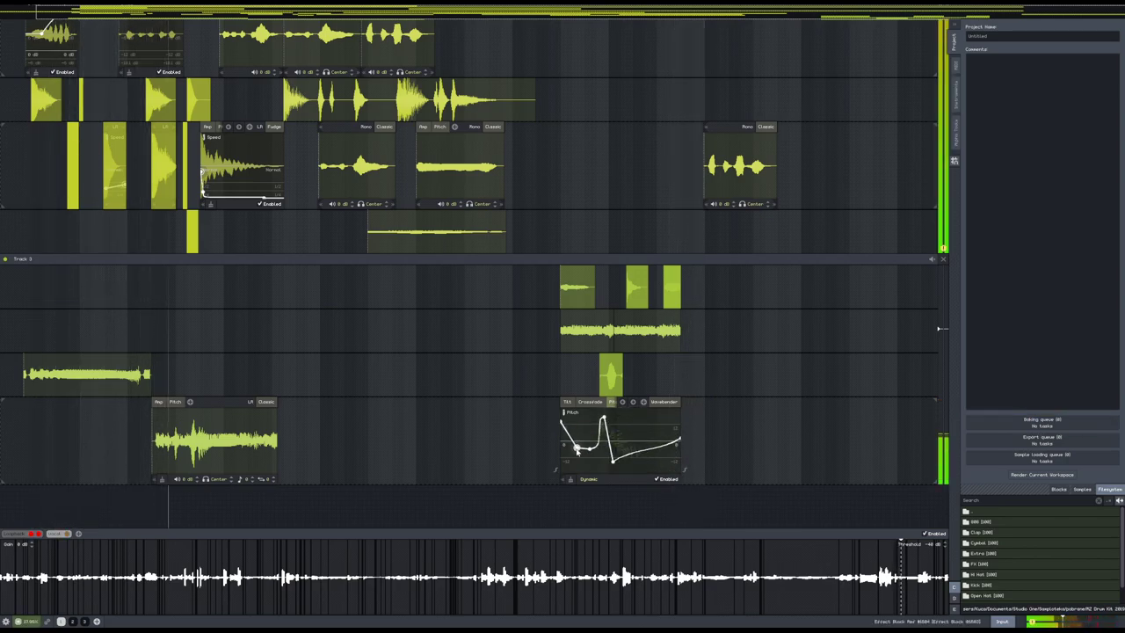
pyautogui.moveTo(588, 444)
pyautogui.mouseDown()
pyautogui.moveTo(596, 428)
pyautogui.moveTo(621, 457)
pyautogui.moveTo(576, 454)
pyautogui.mouseUp()
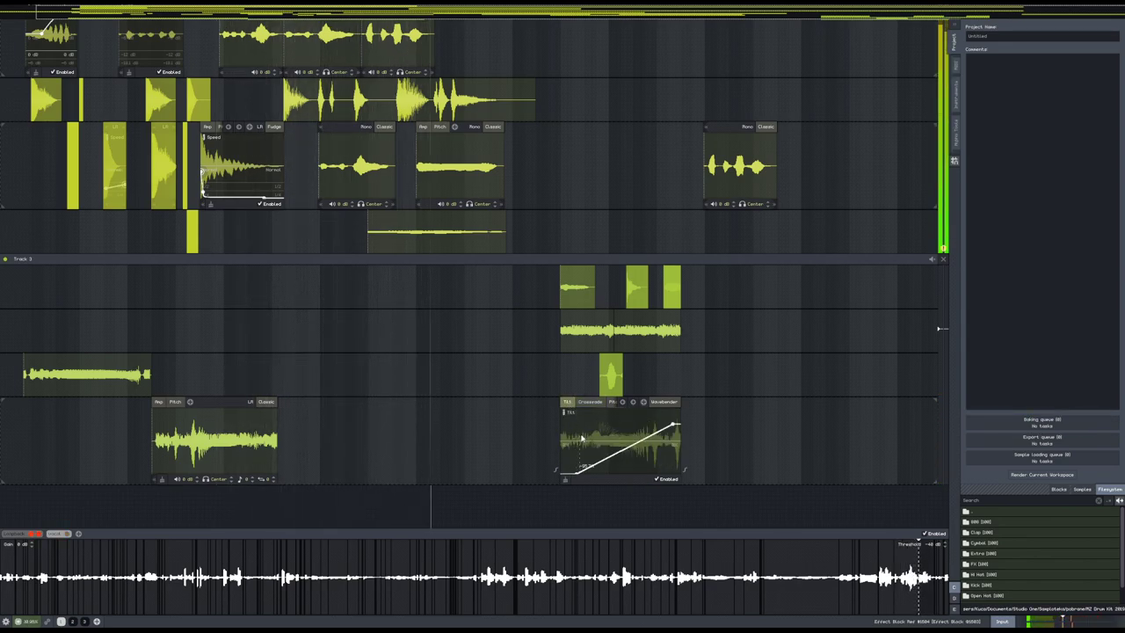
pyautogui.moveTo(613, 463); pyautogui.dragTo(564, 465)
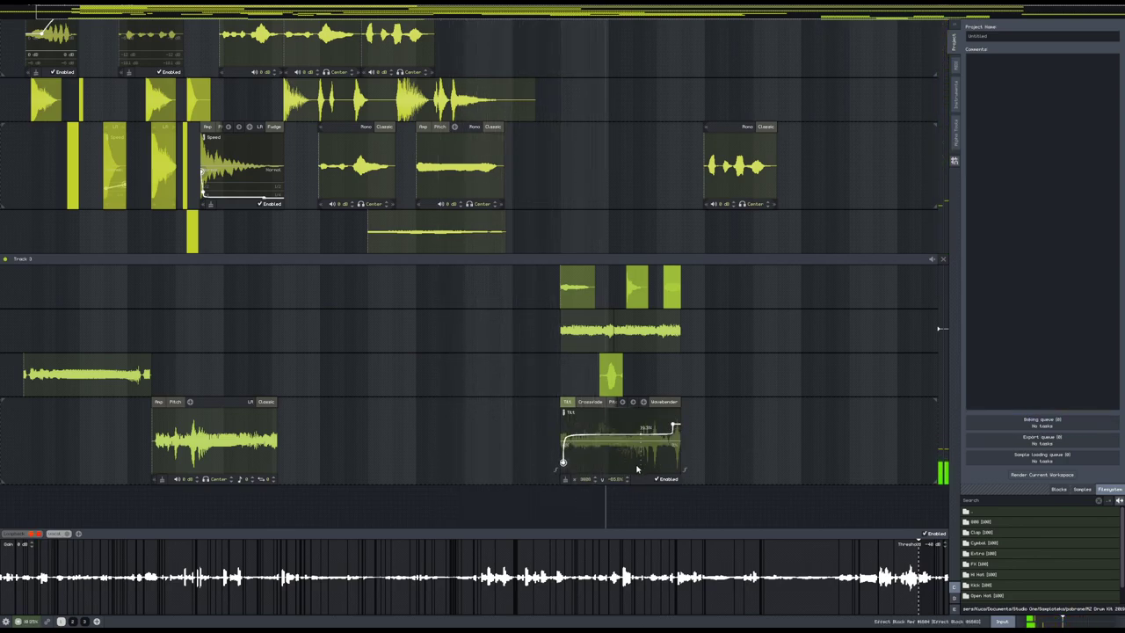
pyautogui.doubleClick(586, 431)
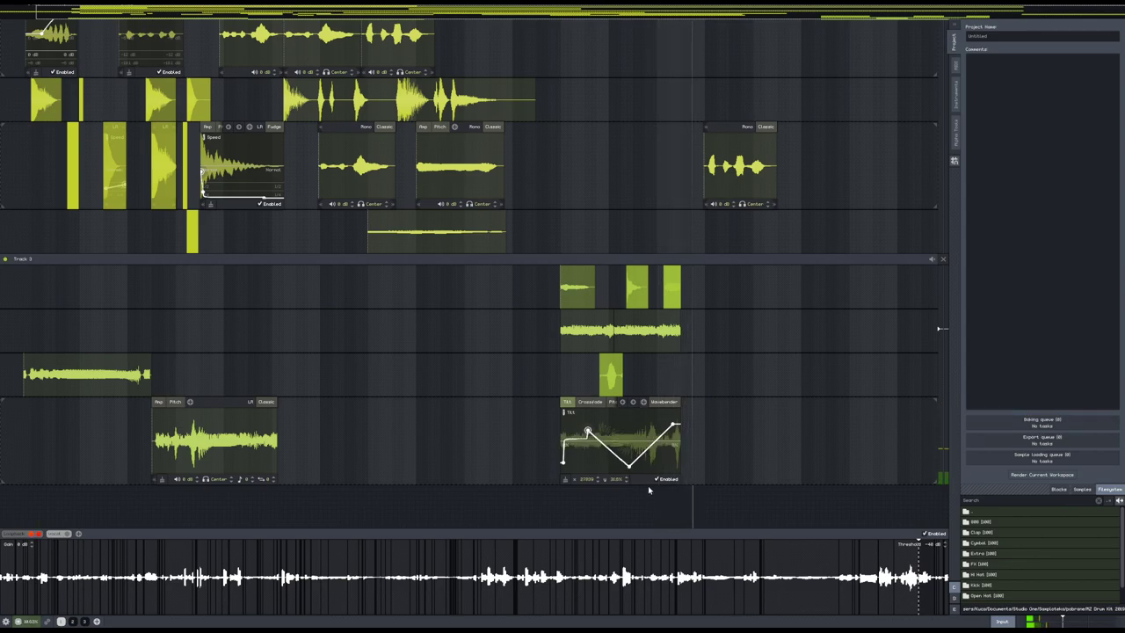
# - Place the bounced Wavebender recording on Track 3's bottom lane and move the Wavebender block with its source clips past the loop's end
pyautogui.moveTo(613, 481); pyautogui.dragTo(473, 457)
pyautogui.moveTo(765, 450); pyautogui.dragTo(798, 283)
pyautogui.moveTo(474, 458); pyautogui.dragTo(559, 459)
pyautogui.scroll(1, 513, 324)
pyautogui.moveTo(513, 325); pyautogui.dragTo(482, 439)
pyautogui.scroll(-4, 553, 430)
pyautogui.scroll(-2, 548, 405)
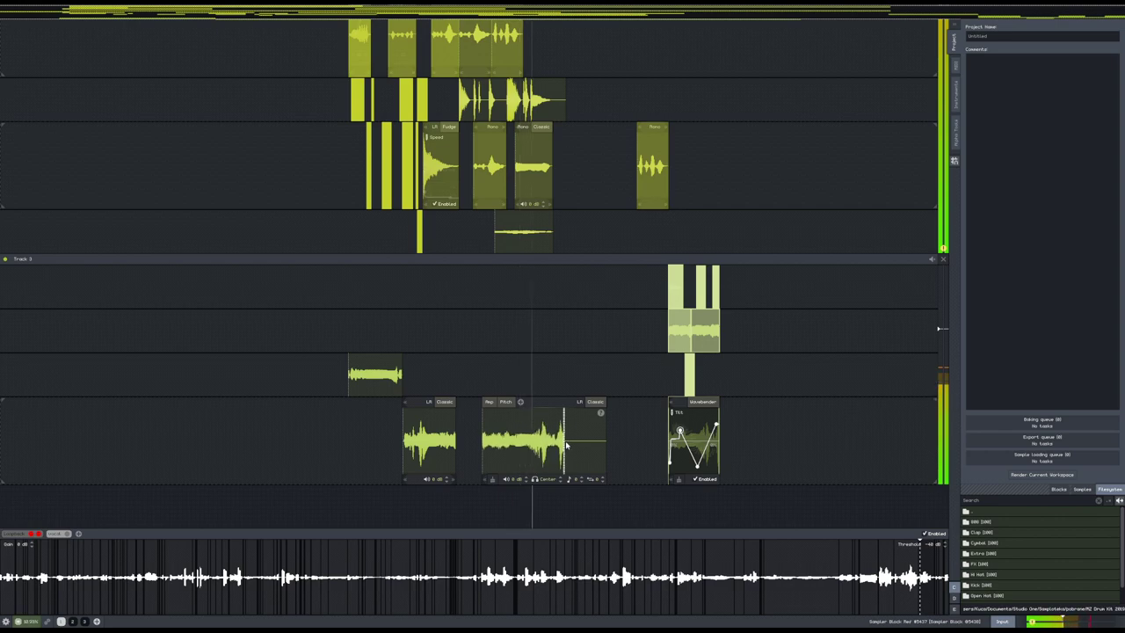
# - Stretch the bounced recording's waveform so it reaches the end of its clip on Track 3
pyautogui.moveTo(563, 446); pyautogui.dragTo(606, 448)
pyautogui.scroll(3, 530, 326)
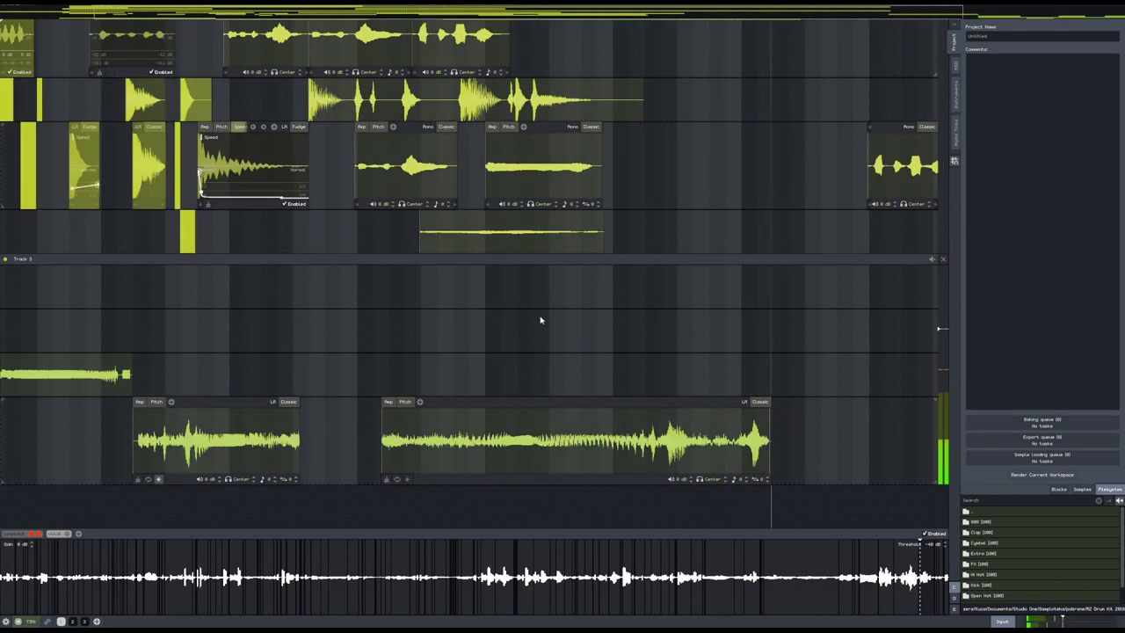
pyautogui.scroll(-5, 541, 320)
# - Add a short vocal recording to Track 1 after the last vocal phrase, undoing a misplaced change
pyautogui.moveTo(562, 283); pyautogui.dragTo(531, 457)
pyautogui.moveTo(596, 248); pyautogui.dragTo(570, 399)
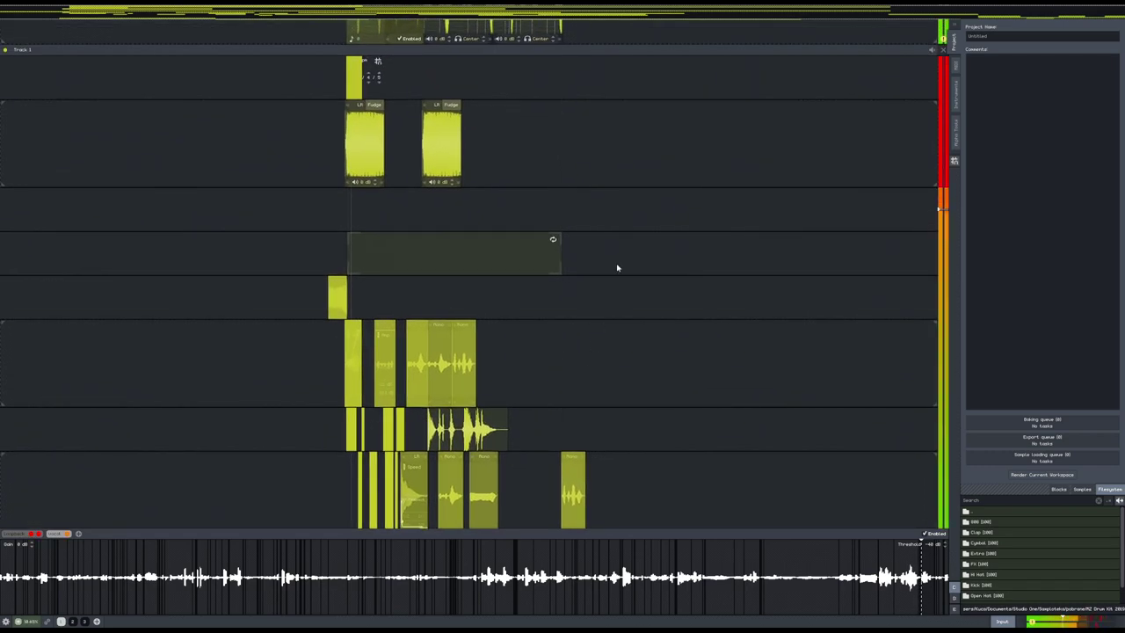
pyautogui.moveTo(617, 268); pyautogui.dragTo(606, 455)
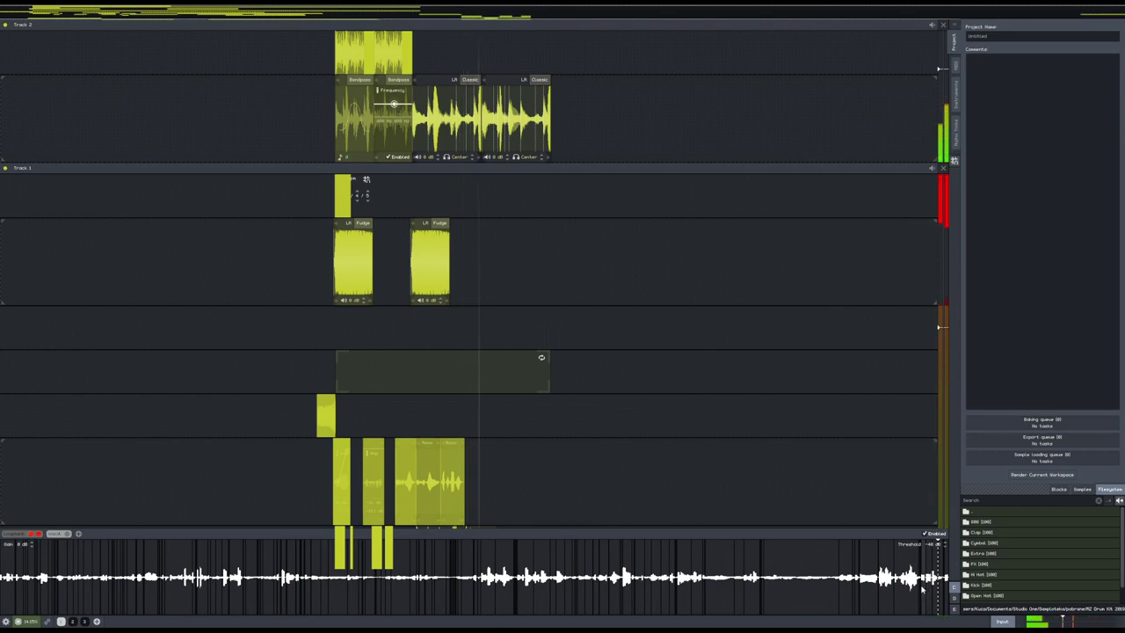
pyautogui.moveTo(772, 603); pyautogui.dragTo(562, 488)
pyautogui.moveTo(562, 488); pyautogui.dragTo(616, 237)
pyautogui.hotkey('ctrl', 'z')
pyautogui.scroll(-1, 657, 470)
pyautogui.moveTo(741, 453); pyautogui.dragTo(605, 235)
pyautogui.scroll(-2, 730, 218)
pyautogui.scroll(2, 633, 292)
pyautogui.moveTo(467, 367); pyautogui.dragTo(597, 502)
# - Duplicate the short vocal clip into two groups of repeats after the vocal phrases on Track 1, separated by a small gap
pyautogui.moveTo(607, 311); pyautogui.dragTo(143, 278)
pyautogui.moveTo(715, 283); pyautogui.dragTo(528, 273)
pyautogui.moveTo(237, 252); pyautogui.dragTo(617, 270)
pyautogui.moveTo(542, 230); pyautogui.dragTo(822, 376)
pyautogui.moveTo(619, 303); pyautogui.dragTo(650, 314)
pyautogui.scroll(5, 456, 294)
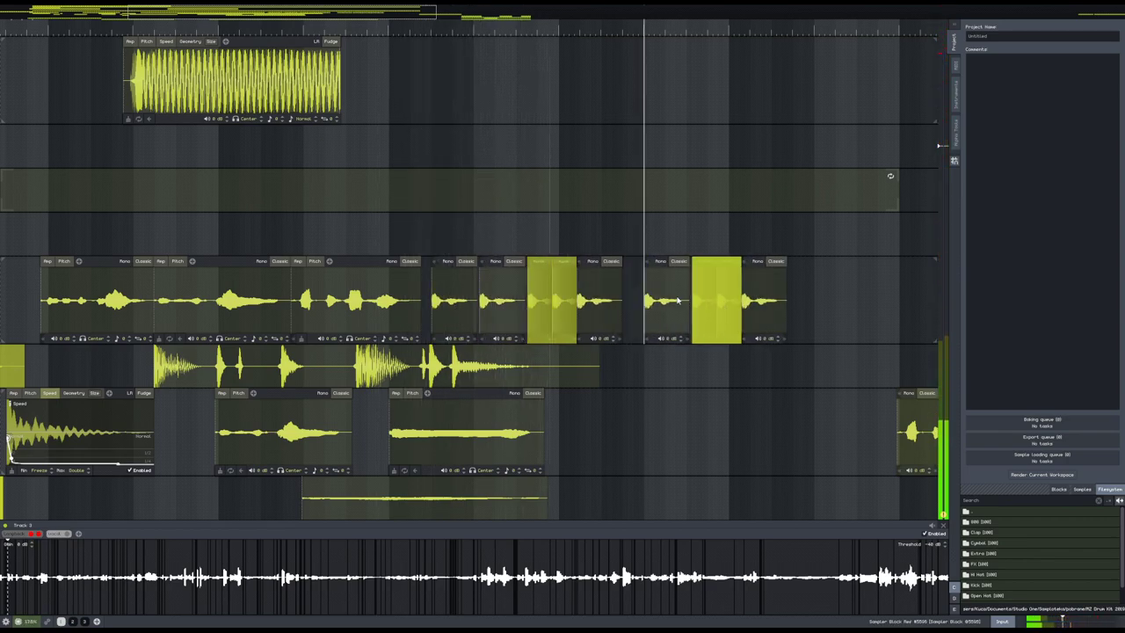
# - Undo the last change and place the second group of vocal repeats slightly closer to the first group on Track 1
pyautogui.hotkey('ctrl', 'z')
pyautogui.moveTo(509, 321); pyautogui.dragTo(660, 322)
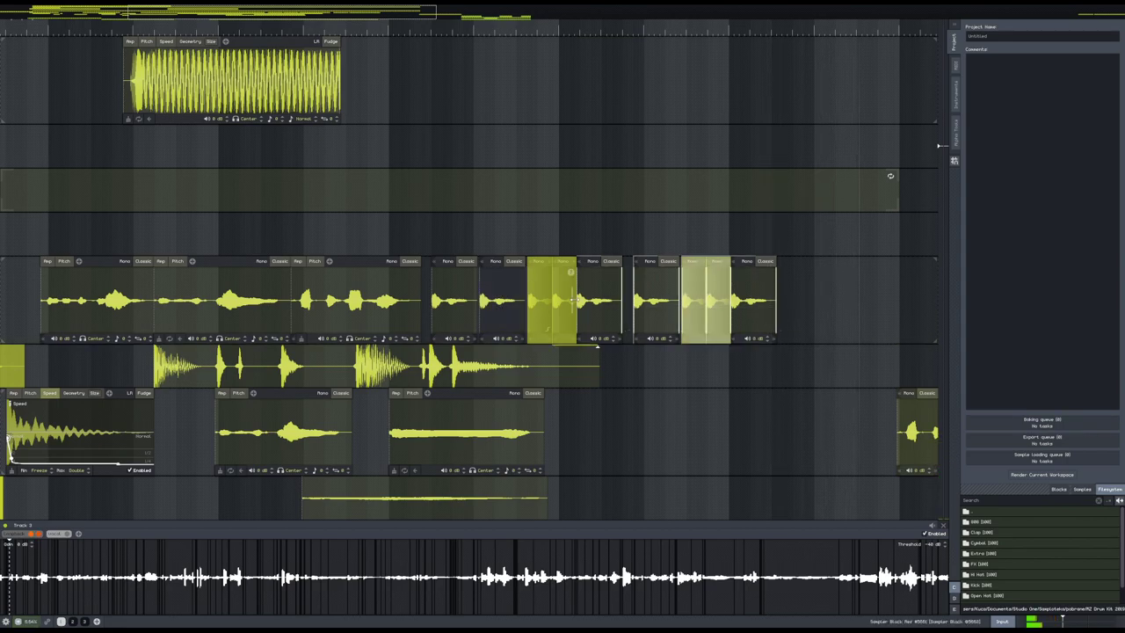
pyautogui.press('space')
# - Add an empty lane at the end of Track 1 and insert a Spring Reverb effect block on it
pyautogui.scroll(-2, 706, 383)
pyautogui.moveTo(630, 413); pyautogui.dragTo(620, 339)
pyautogui.scroll(-4, 620, 341)
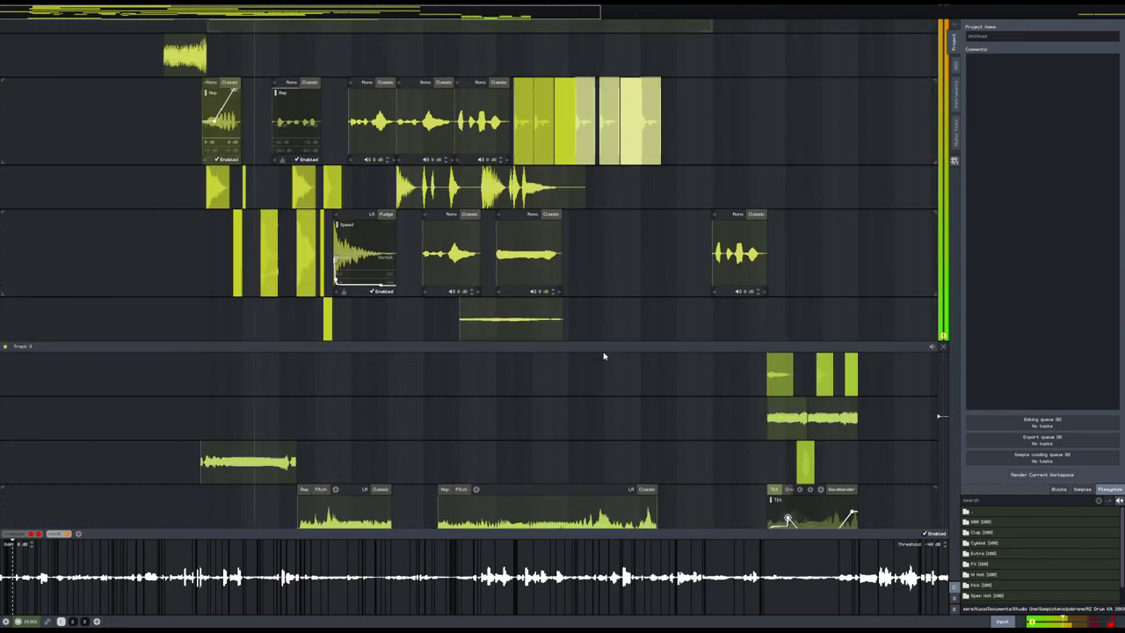
pyautogui.rightClick(608, 336)
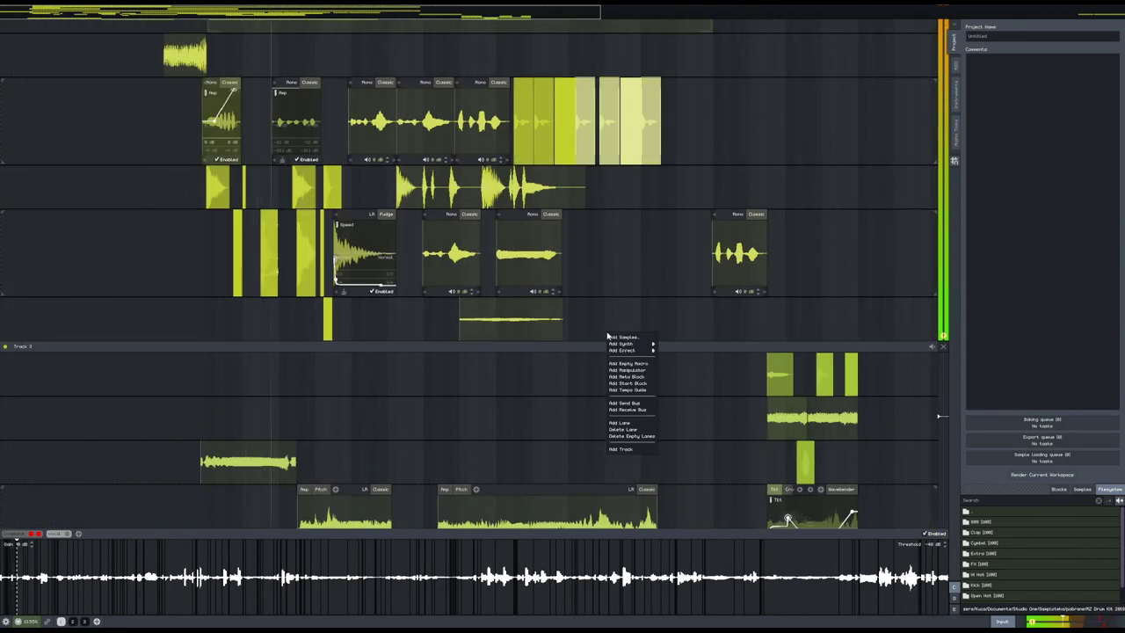
pyautogui.click(642, 423)
pyautogui.rightClick(509, 376)
pyautogui.moveTo(536, 390)
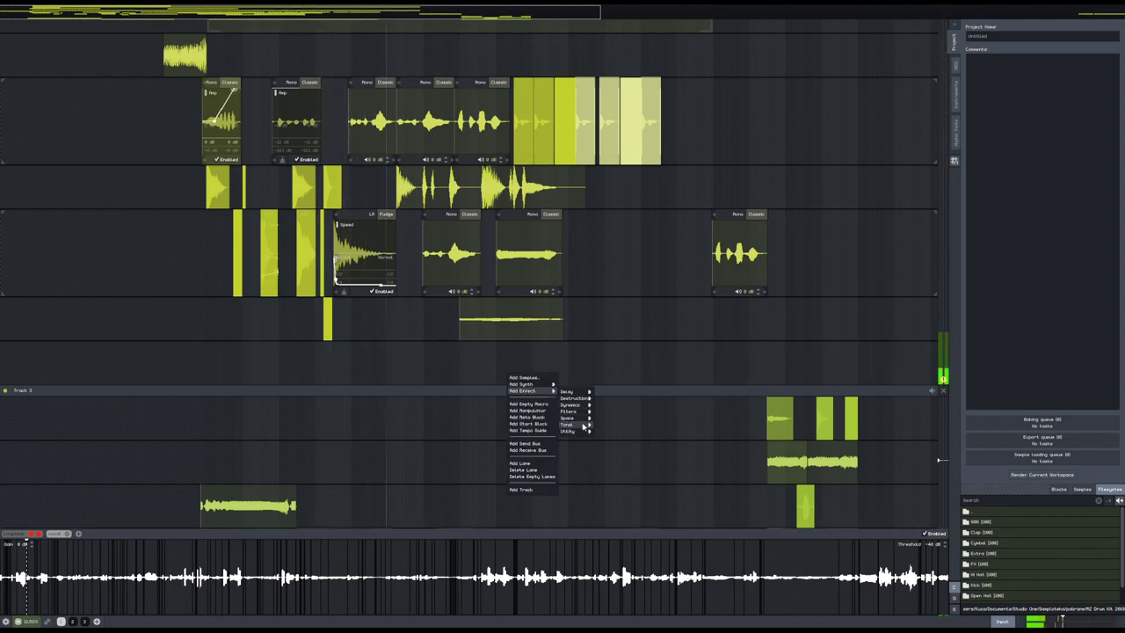
pyautogui.moveTo(585, 426)
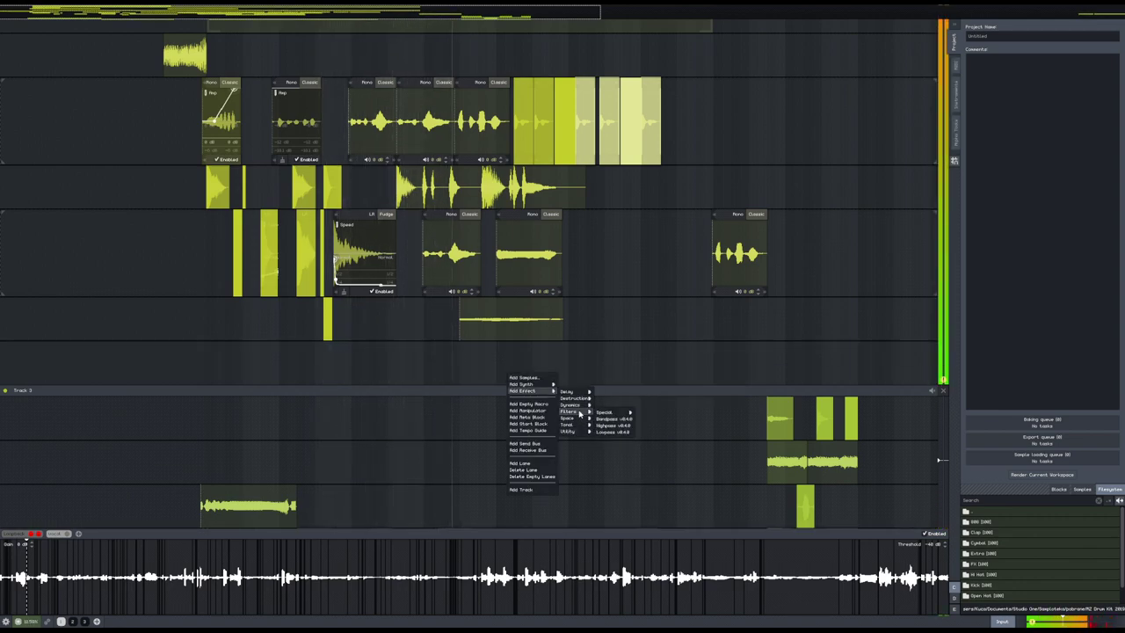
pyautogui.click(616, 418)
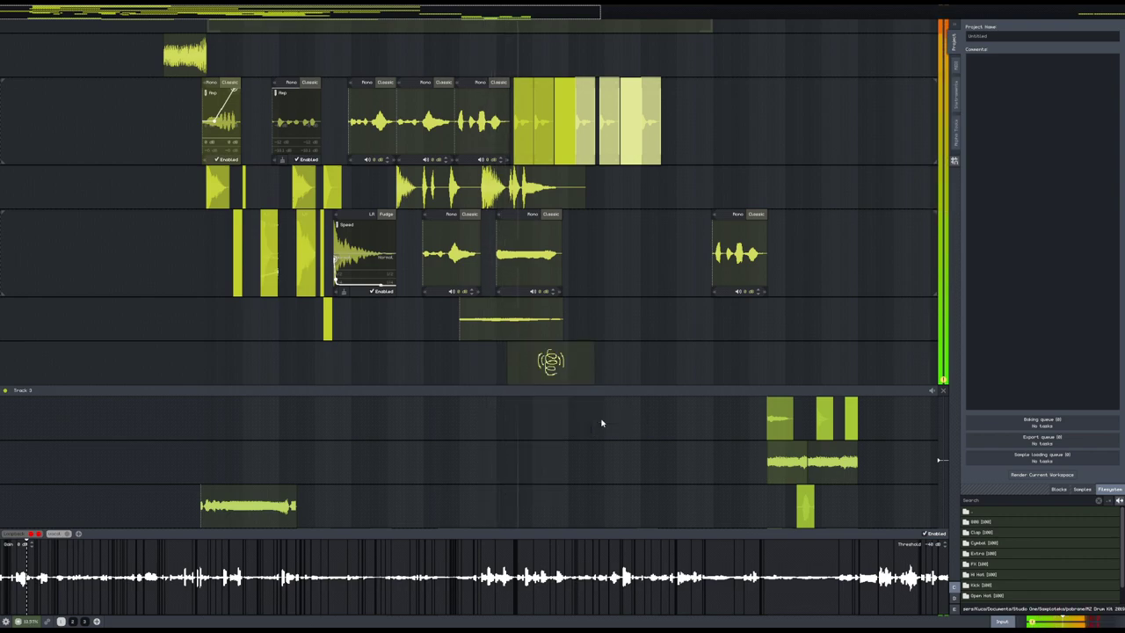
# - Lengthen the Spring Reverb block and place it on its own lane directly beneath the vocal repeats, aligned with their start
pyautogui.moveTo(595, 372)
pyautogui.mouseDown()
pyautogui.moveTo(683, 370)
pyautogui.moveTo(617, 372)
pyautogui.mouseUp()
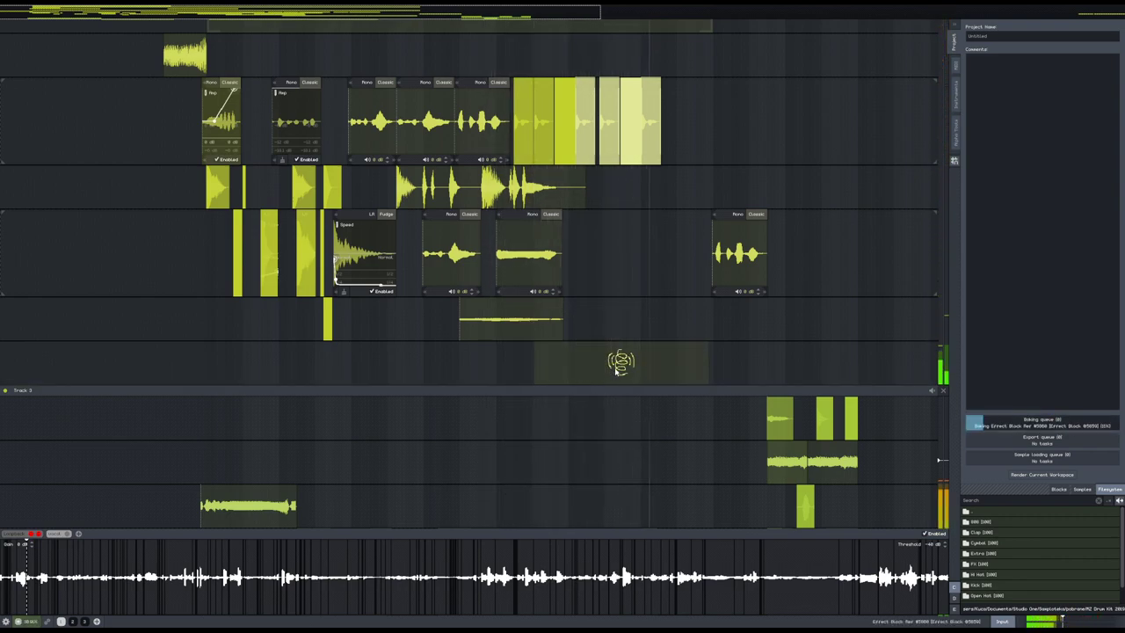
pyautogui.rightClick(644, 375)
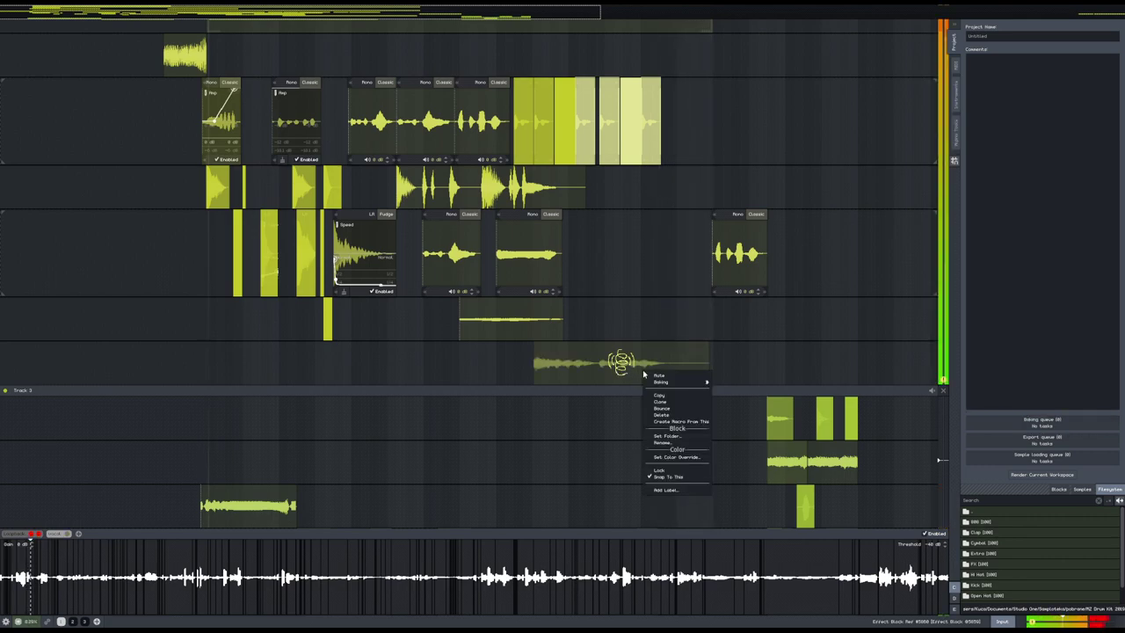
pyautogui.moveTo(604, 376); pyautogui.dragTo(595, 166)
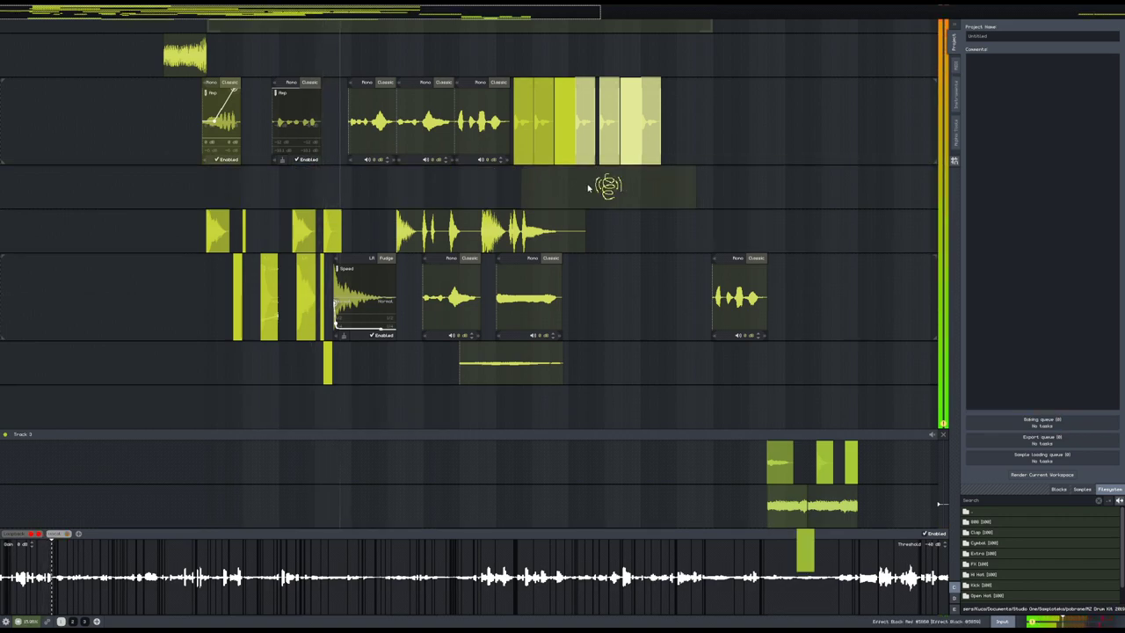
pyautogui.rightClick(698, 197)
pyautogui.click(674, 189)
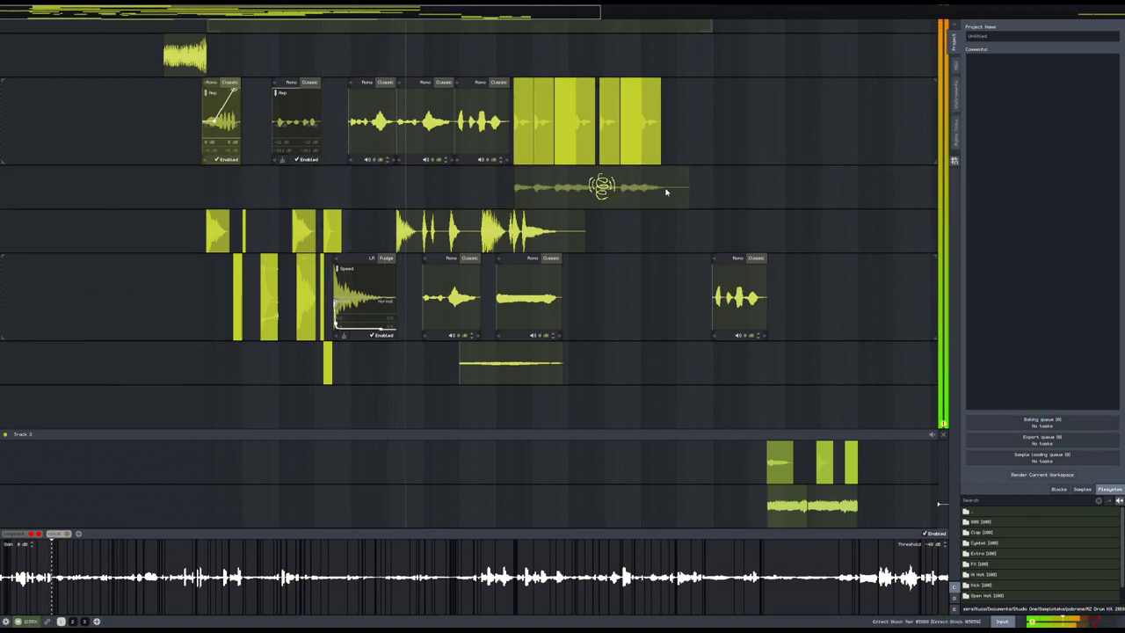
# - Duplicate the Spring Reverb block onto a new lane beneath the original, undoing the misplaced copies
pyautogui.moveTo(623, 201); pyautogui.dragTo(722, 230)
pyautogui.moveTo(722, 233); pyautogui.dragTo(578, 240)
pyautogui.click(743, 247)
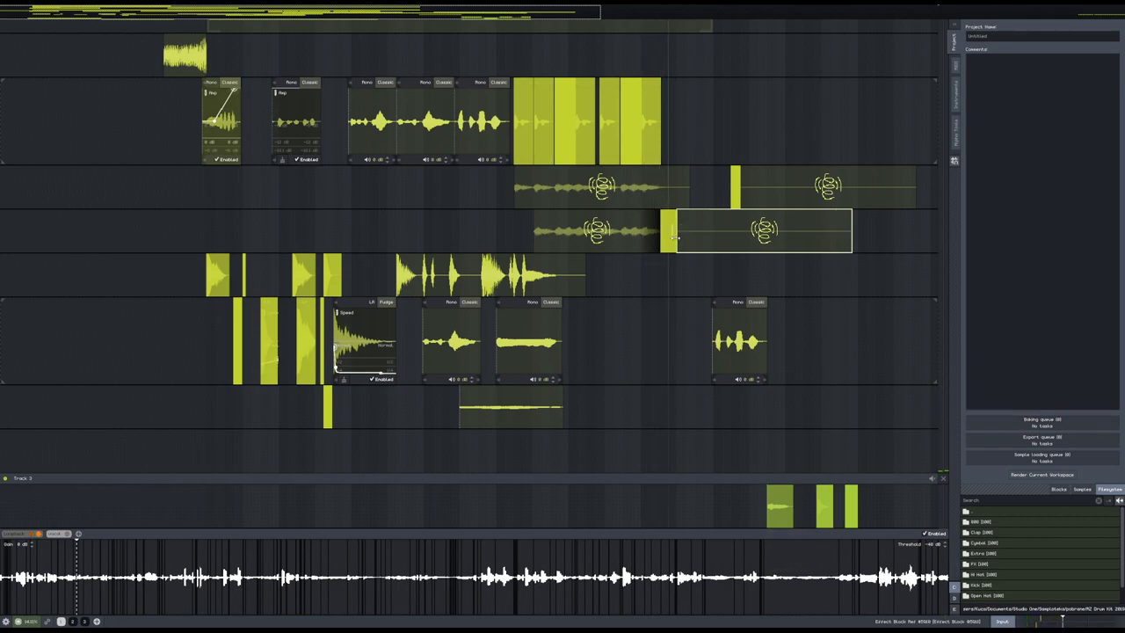
pyautogui.rightClick(737, 236)
pyautogui.click(729, 236)
pyautogui.moveTo(730, 237); pyautogui.dragTo(653, 235)
pyautogui.hotkey('ctrl', 'z')
pyautogui.hotkey('ctrl', 'z')
pyautogui.hotkey('ctrl', 'z')
# - Expand the lower Spring Reverb copy and change its effect to the special filter Tract
pyautogui.doubleClick(653, 236)
pyautogui.click(673, 216)
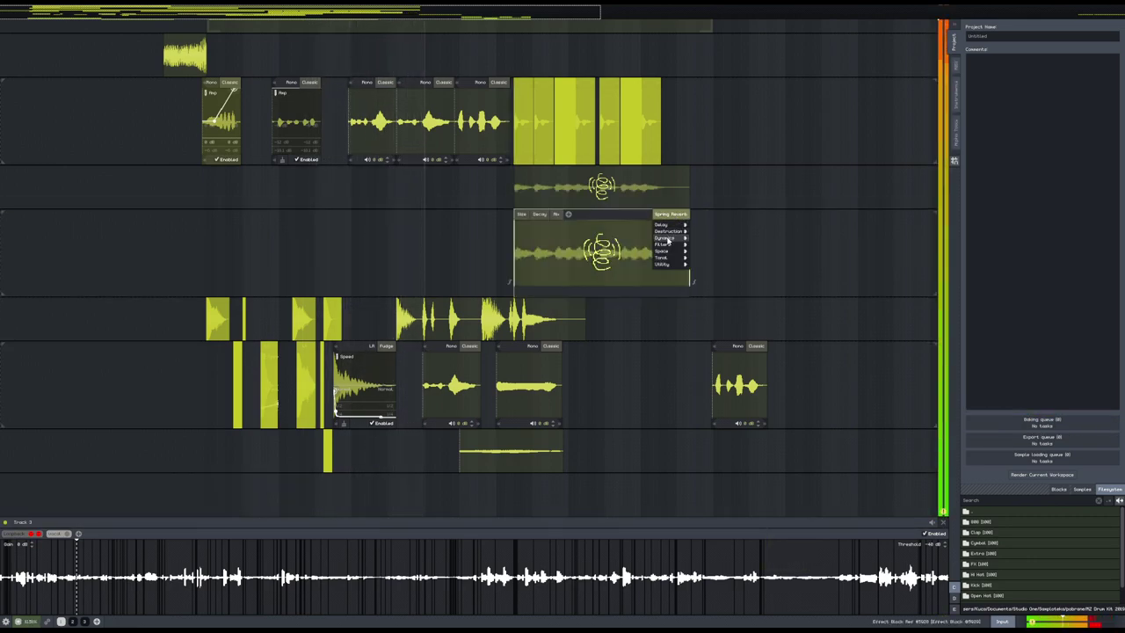
pyautogui.moveTo(703, 245)
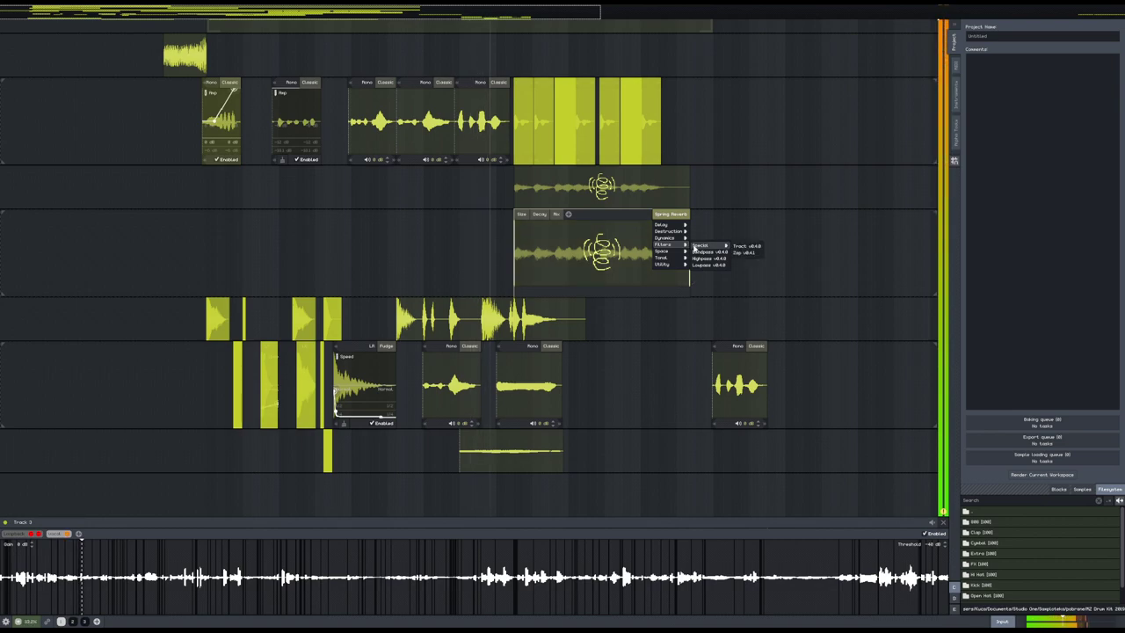
pyautogui.click(744, 247)
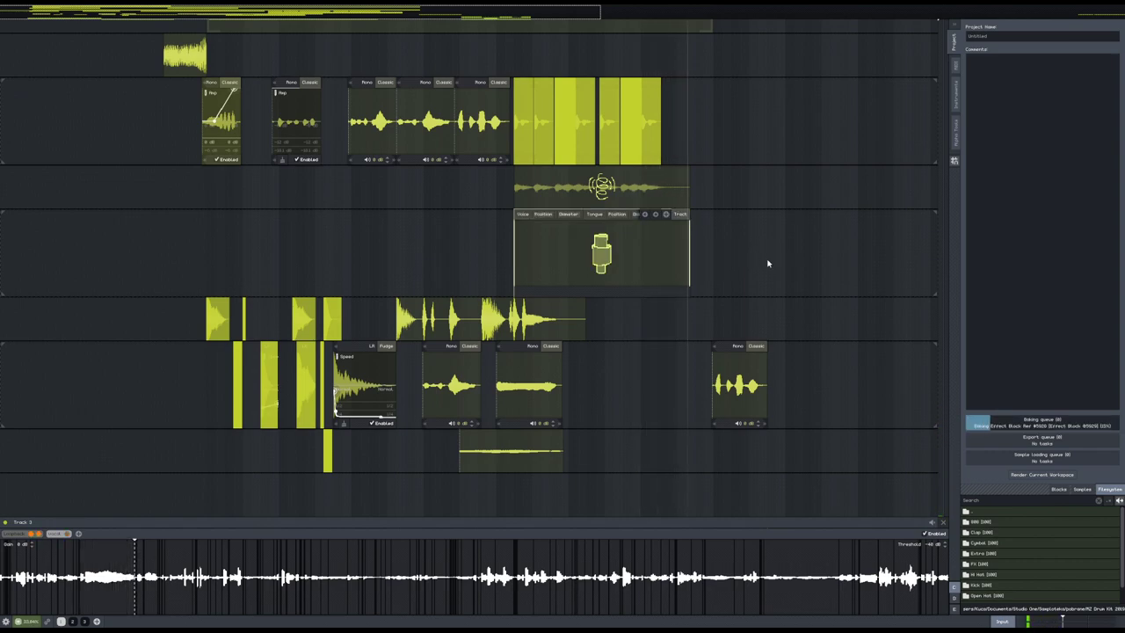
pyautogui.moveTo(576, 287); pyautogui.dragTo(572, 287)
# - Automate the Tract block's throat position with a curve that rises from low to high around its middle
pyautogui.moveTo(86, 605); pyautogui.dragTo(731, 360)
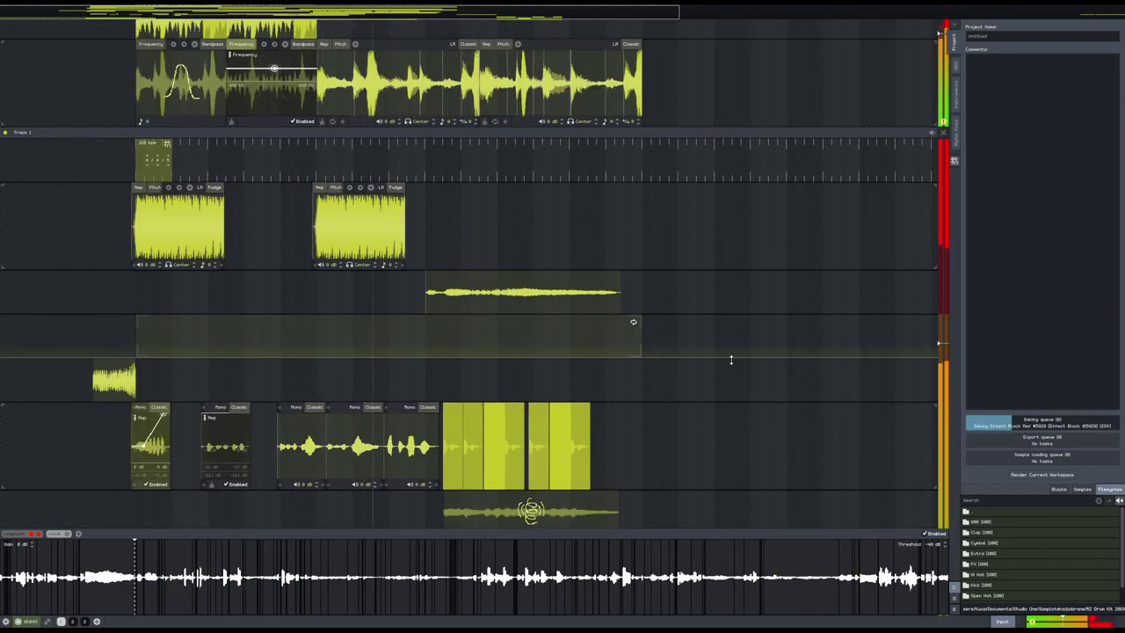
pyautogui.moveTo(686, 252); pyautogui.dragTo(677, 320)
pyautogui.click(559, 344)
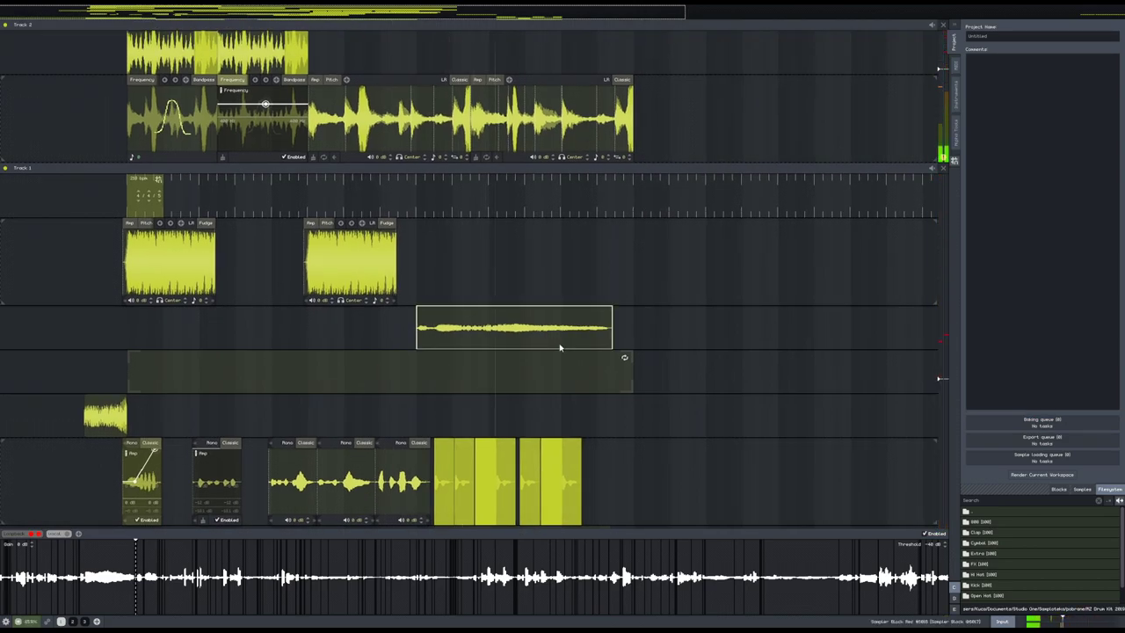
pyautogui.moveTo(694, 476); pyautogui.dragTo(668, 281)
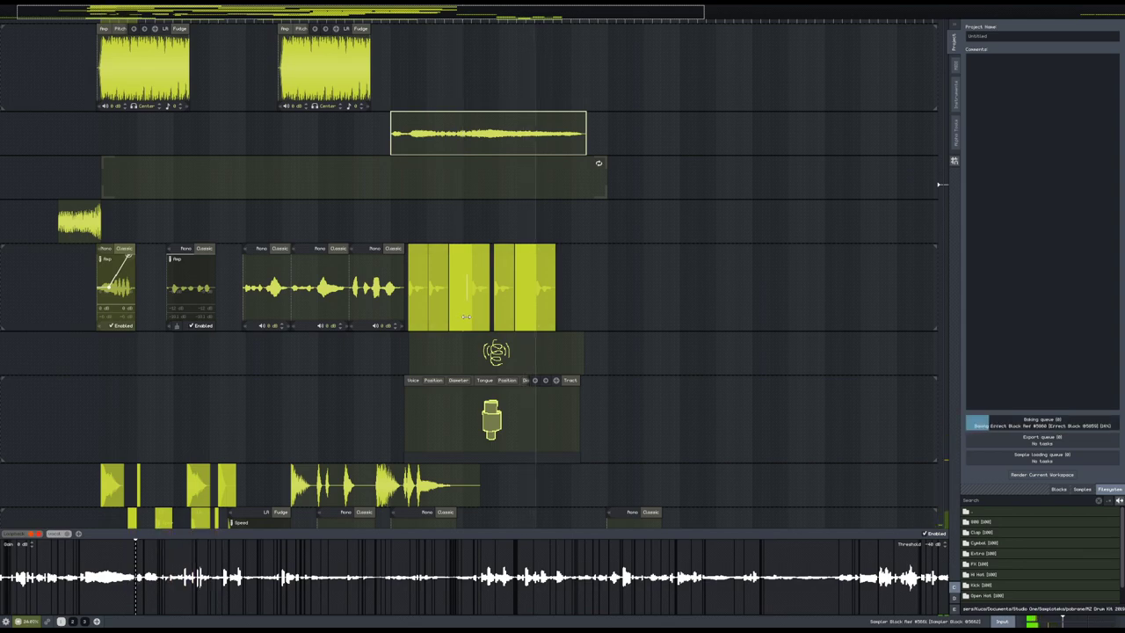
pyautogui.click(497, 423)
pyautogui.click(433, 379)
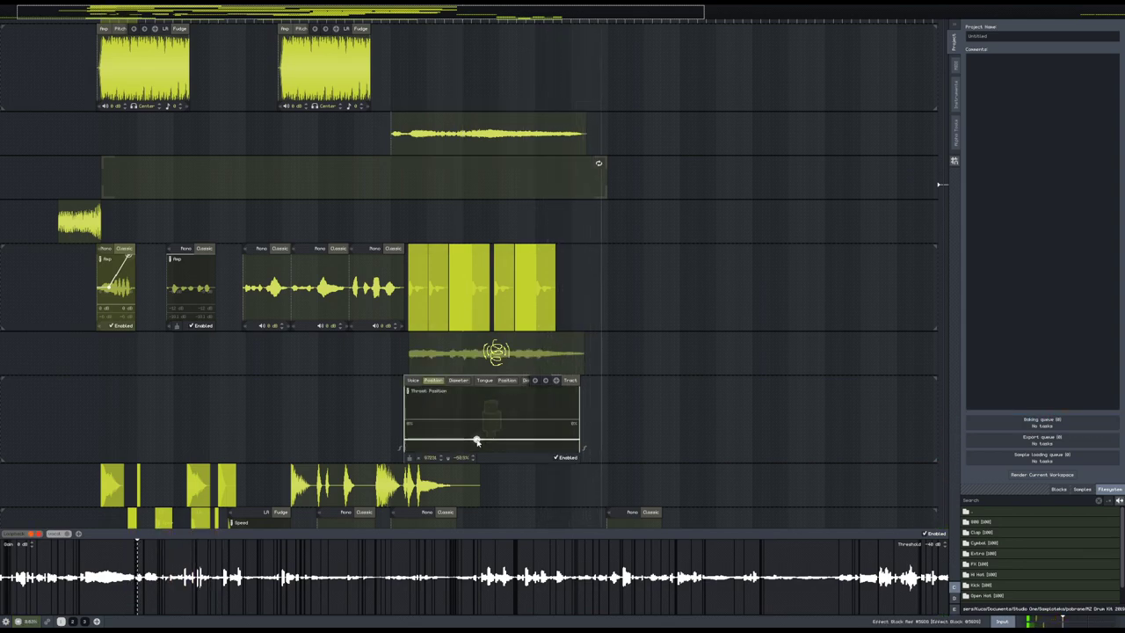
# - Change the Tract block to a Highpass filter and draw a frequency curve that rises past its middle and holds
pyautogui.click(570, 381)
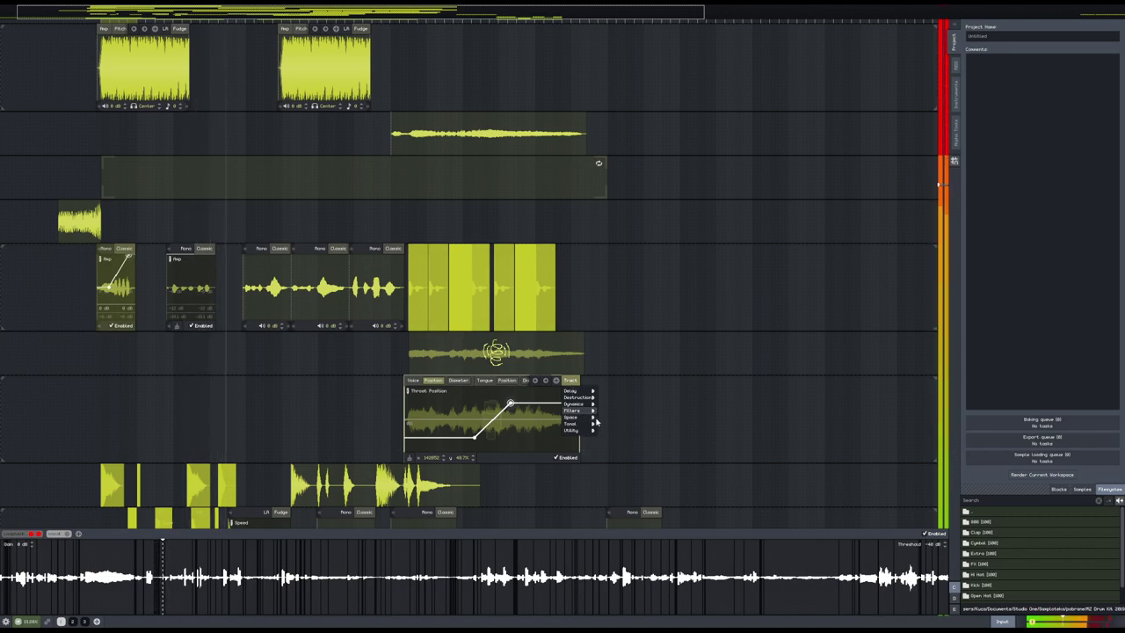
pyautogui.moveTo(591, 416)
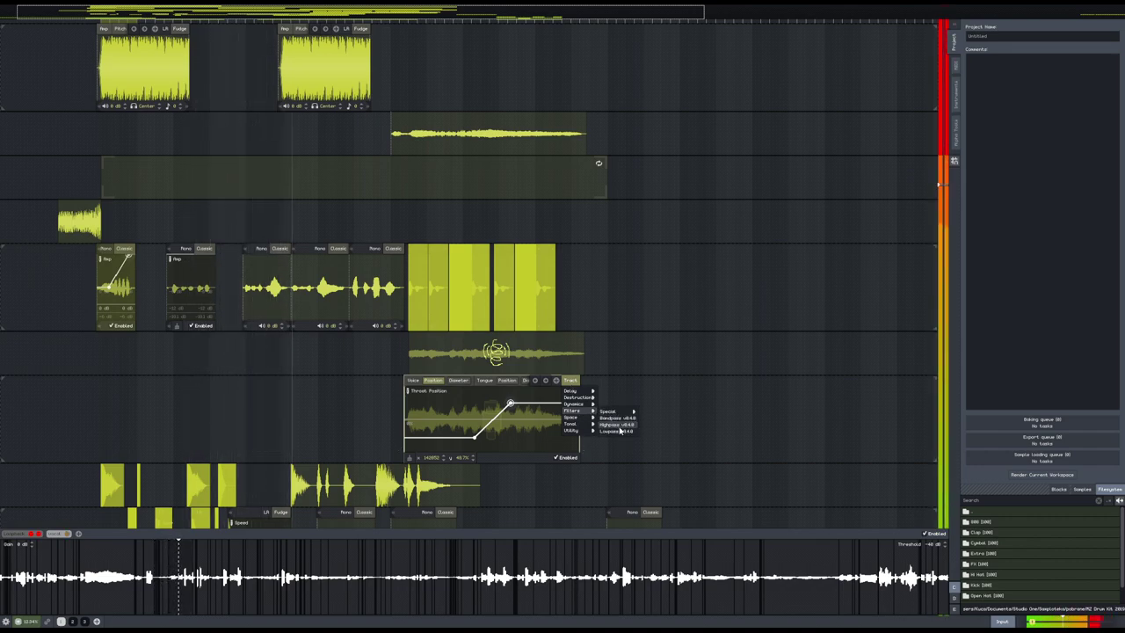
pyautogui.click(621, 427)
pyautogui.click(419, 379)
pyautogui.moveTo(467, 422); pyautogui.dragTo(508, 404)
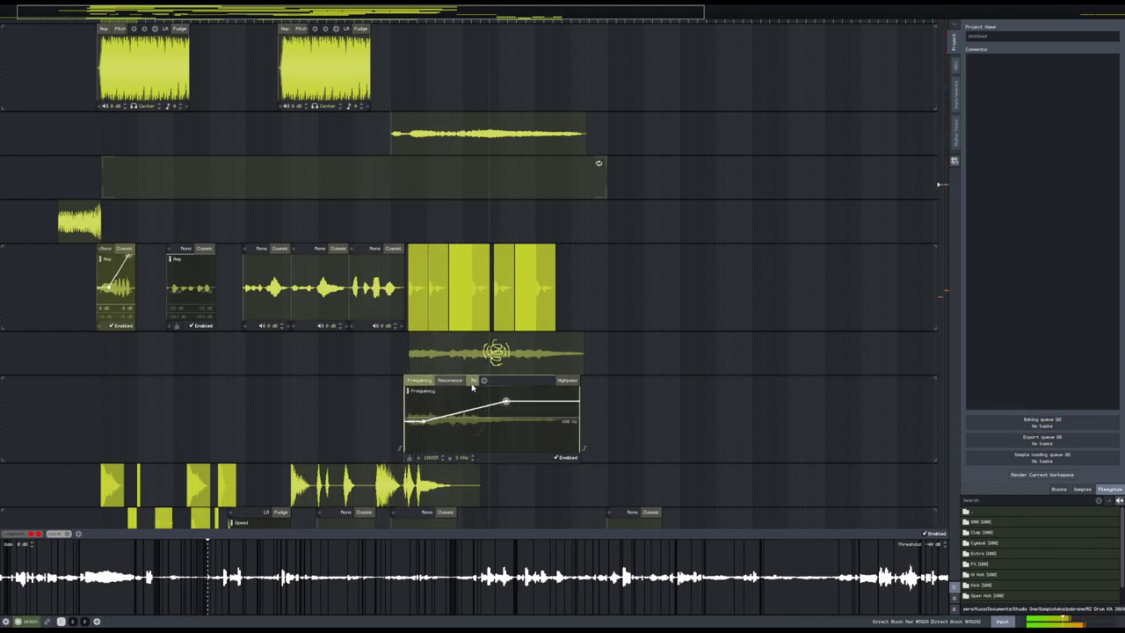
# - Extend Track 1's loop region well past the end of the current drum and vocal clips
pyautogui.keyDown('ctrl'); pyautogui.scroll(-2, 634, 423); pyautogui.keyUp('ctrl')
pyautogui.scroll(4, 663, 422)
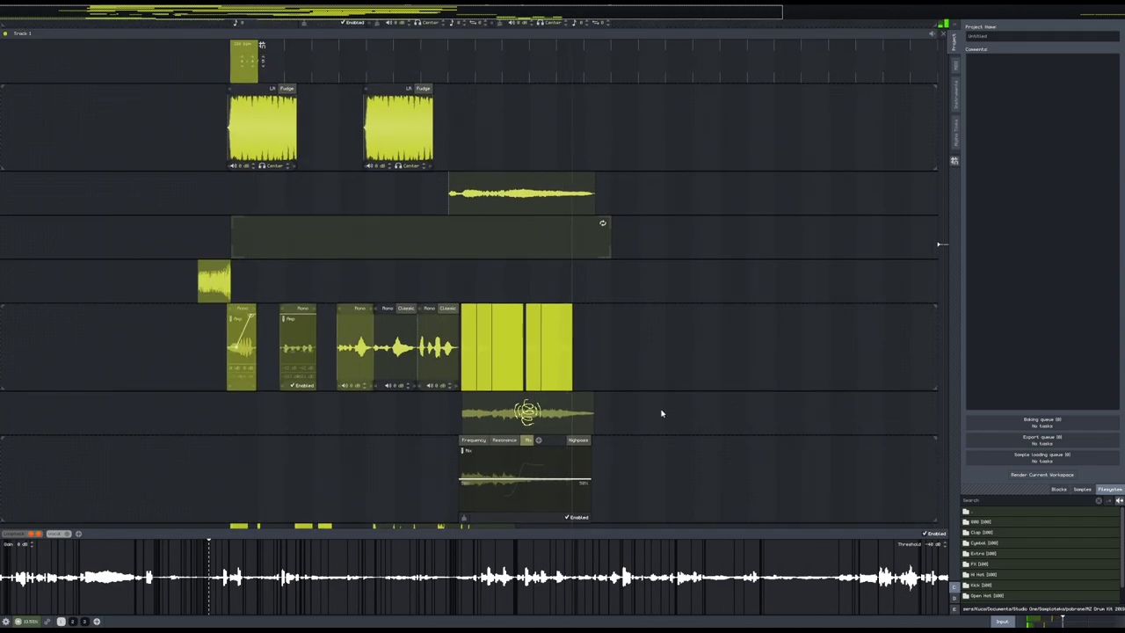
pyautogui.scroll(2, 691, 238)
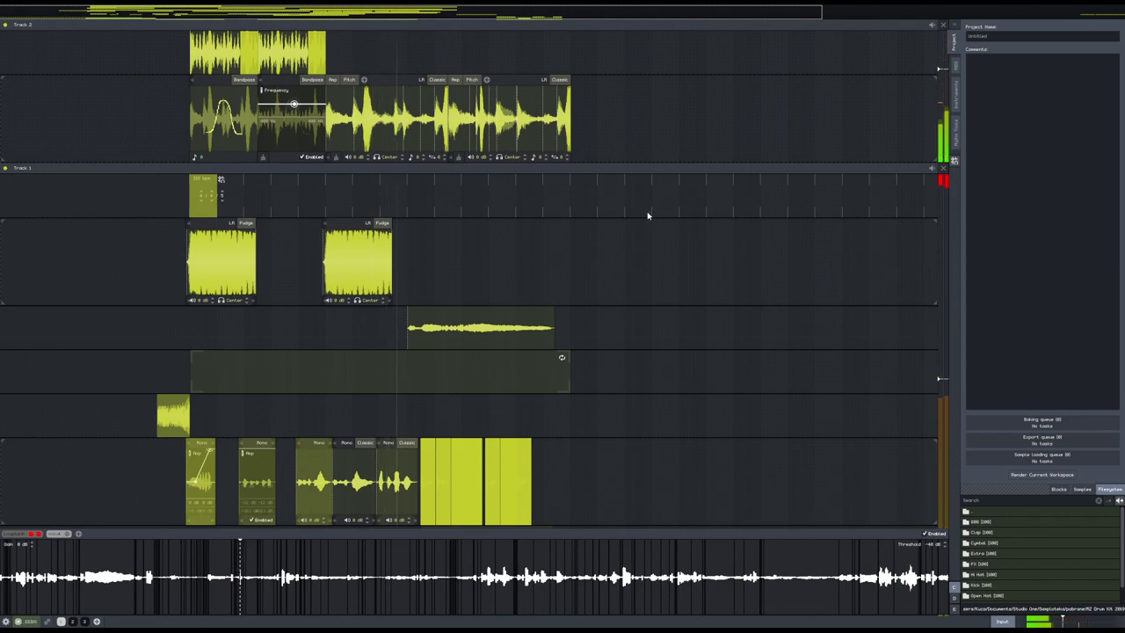
pyautogui.scroll(-10, 635, 367)
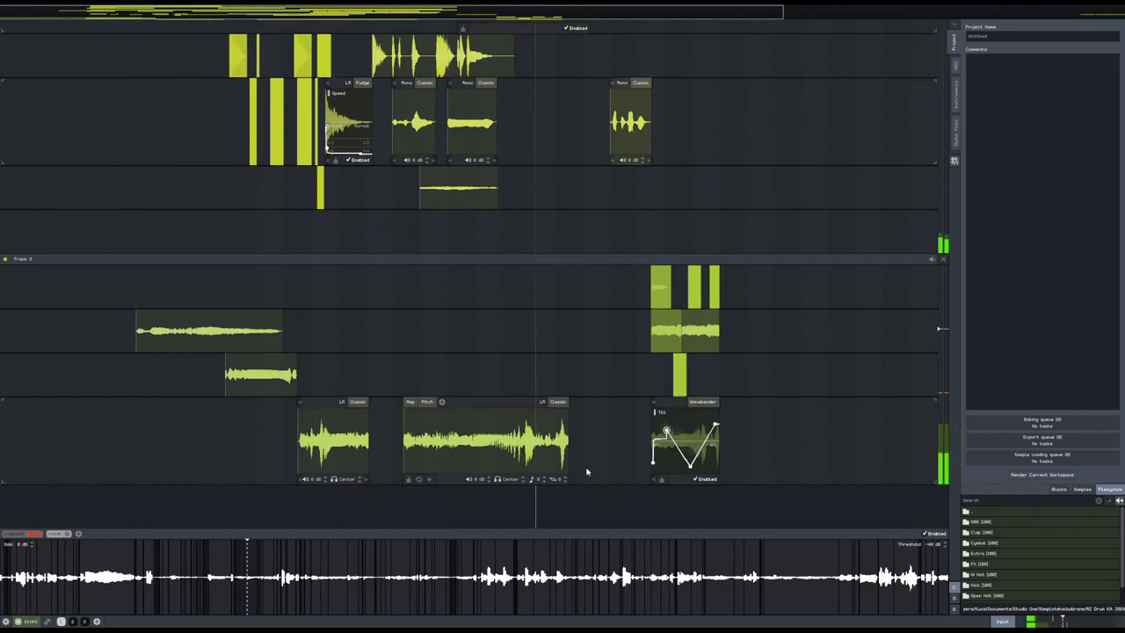
pyautogui.hscroll(3, 678, 402)
pyautogui.scroll(8, 562, 267)
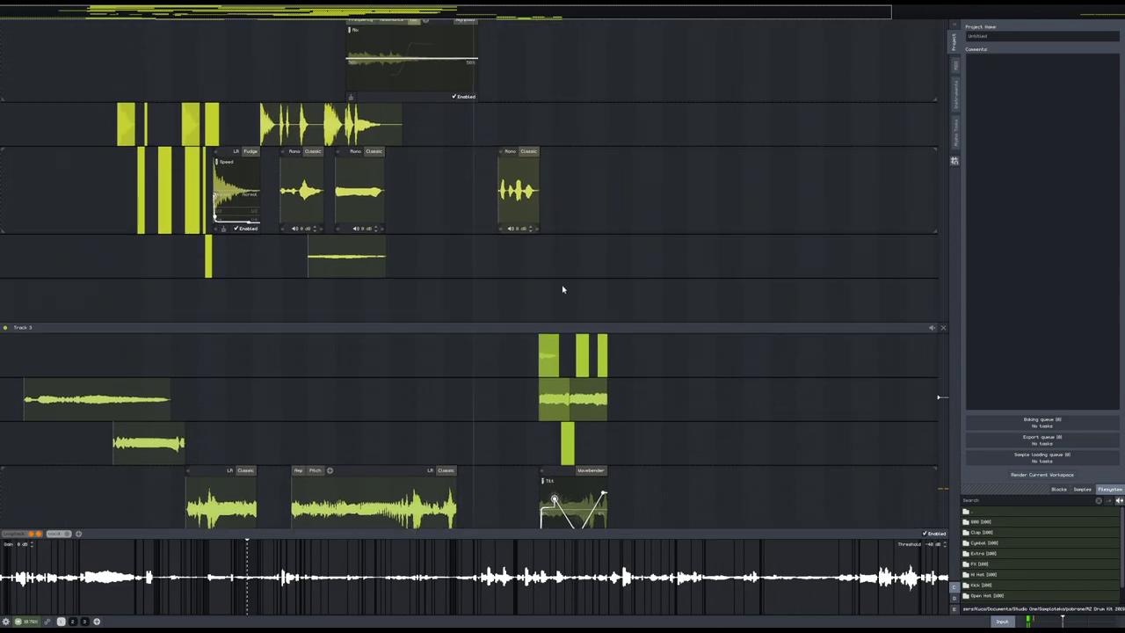
pyautogui.scroll(5, 572, 226)
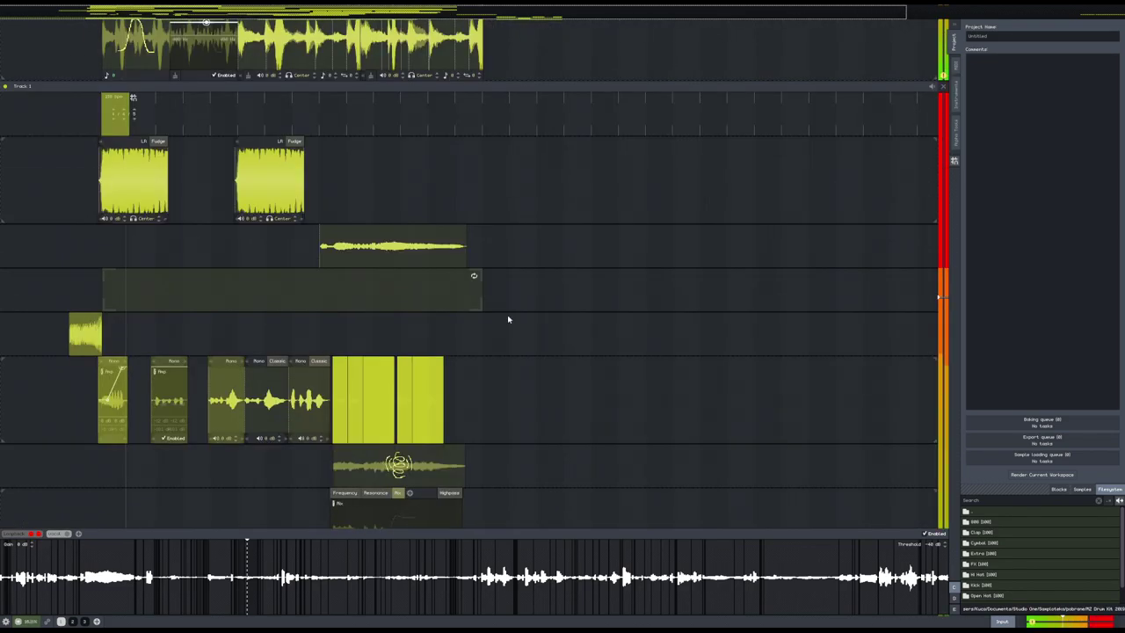
pyautogui.moveTo(484, 292); pyautogui.dragTo(683, 293)
pyautogui.scroll(2, 532, 322)
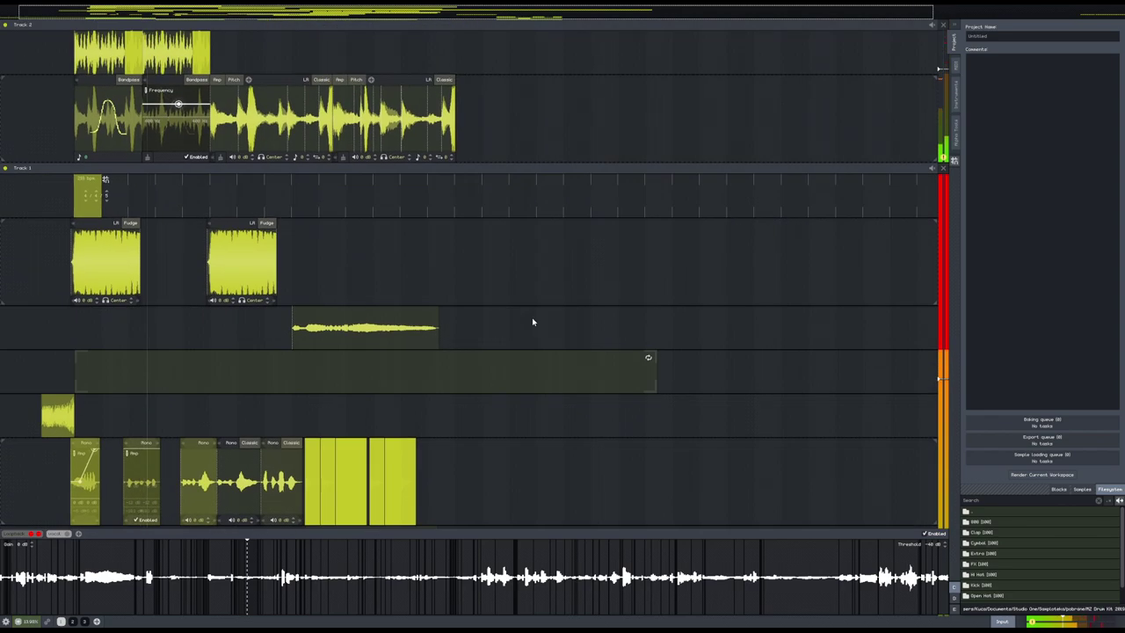
# - Browse the drum kit's Open Hat folder and select the Coasting open hat sample
pyautogui.rightClick(520, 273)
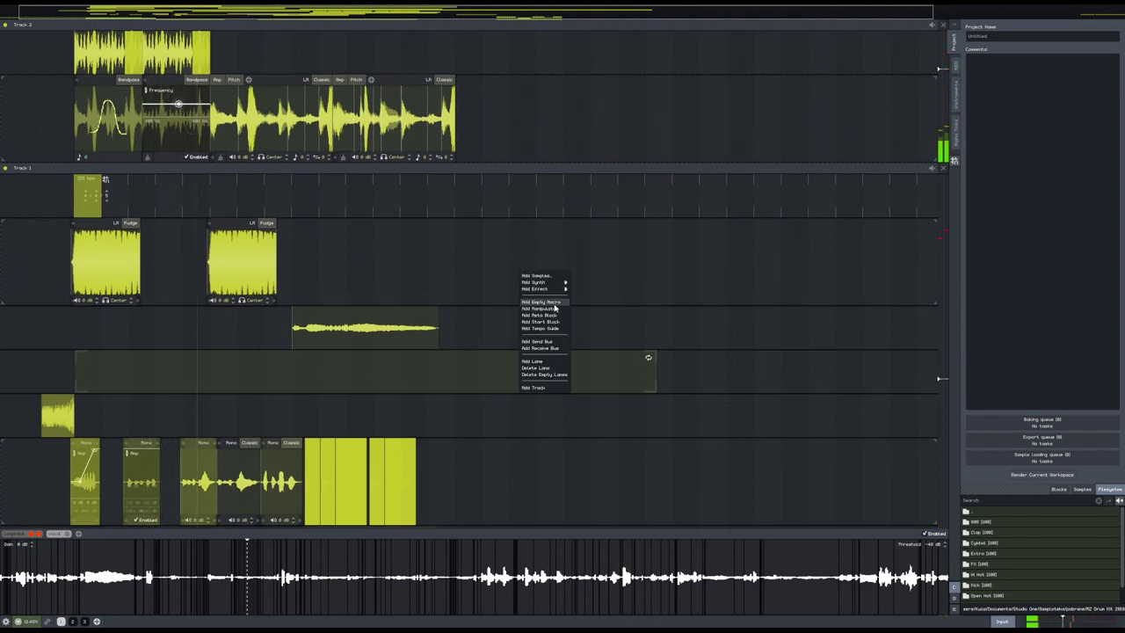
pyautogui.click(798, 388)
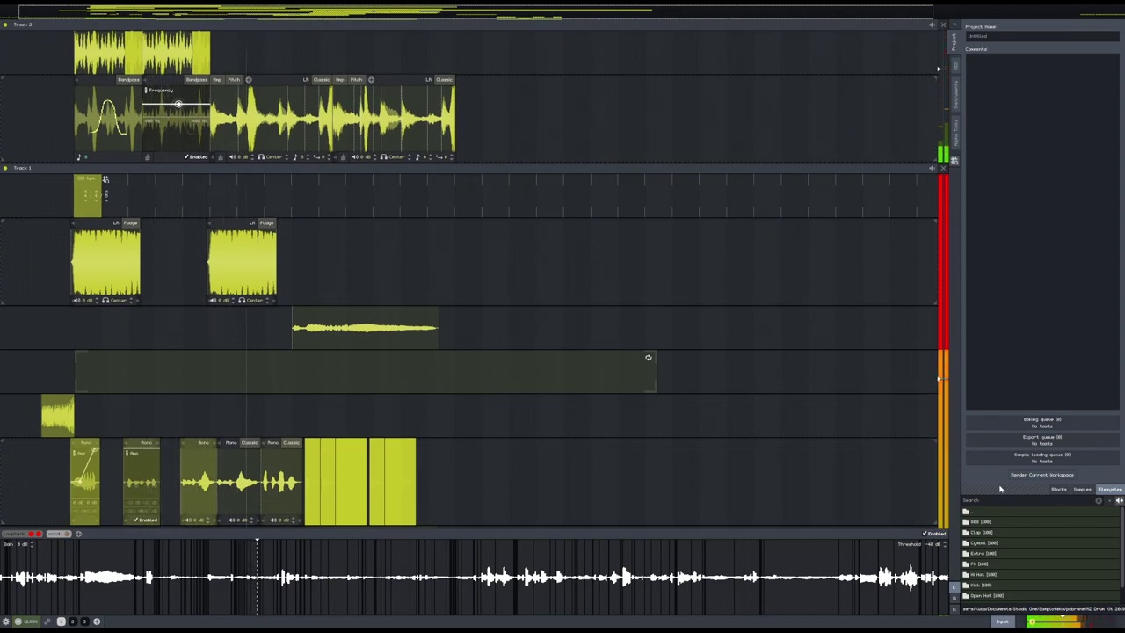
pyautogui.scroll(-2, 1002, 571)
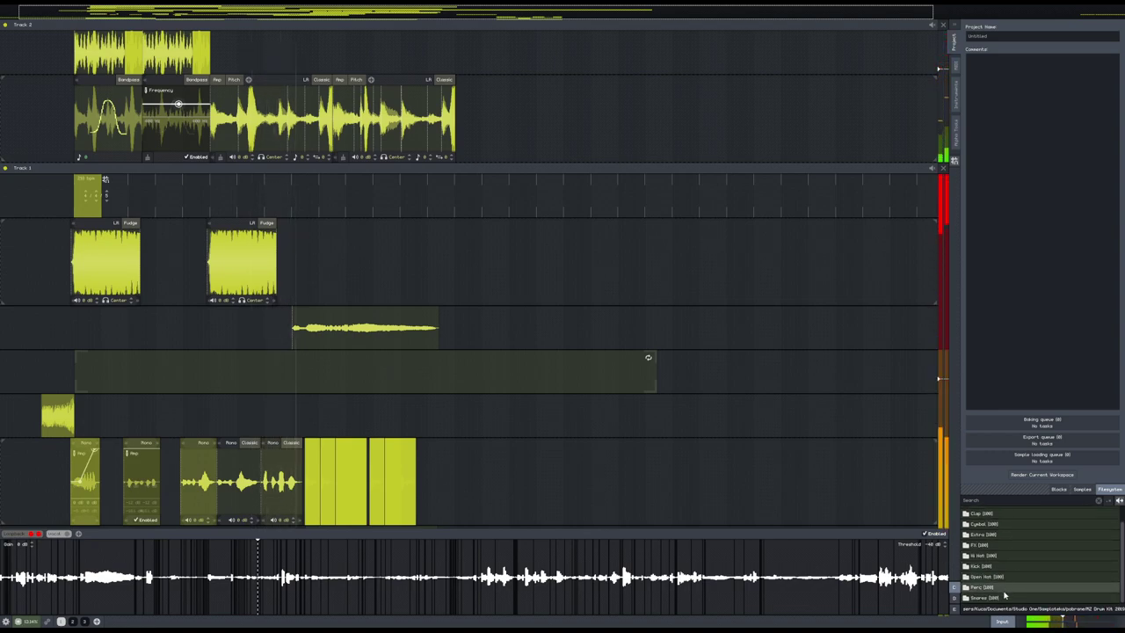
pyautogui.click(1007, 580)
pyautogui.scroll(-2, 1002, 571)
pyautogui.doubleClick(1000, 550)
pyautogui.scroll(-2, 1001, 556)
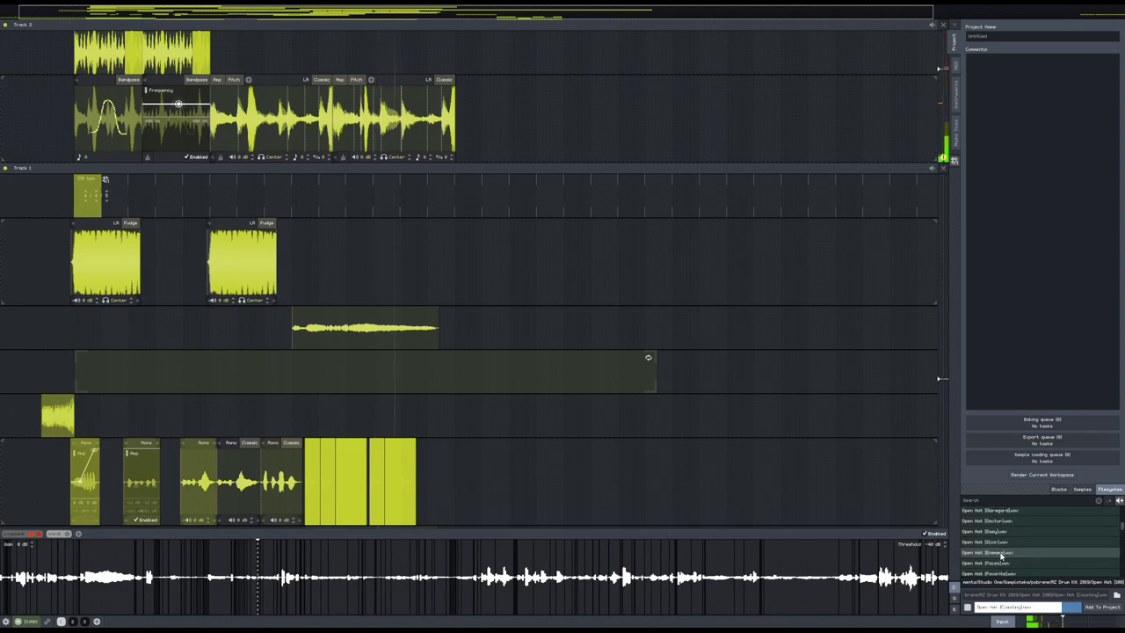
pyautogui.scroll(3, 1001, 554)
pyautogui.click(998, 527)
# - Place eight back-to-back copies of the open hat on Track 1 after the drum loop's end and extend the loop to their end
pyautogui.moveTo(513, 261); pyautogui.dragTo(666, 274)
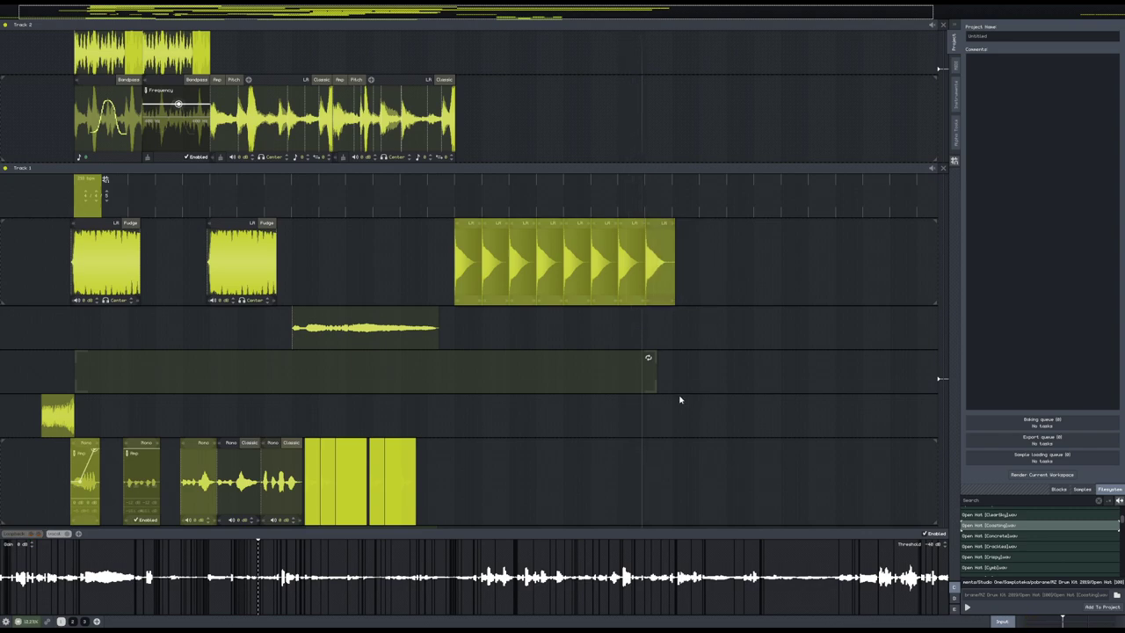
pyautogui.moveTo(656, 372); pyautogui.dragTo(683, 372)
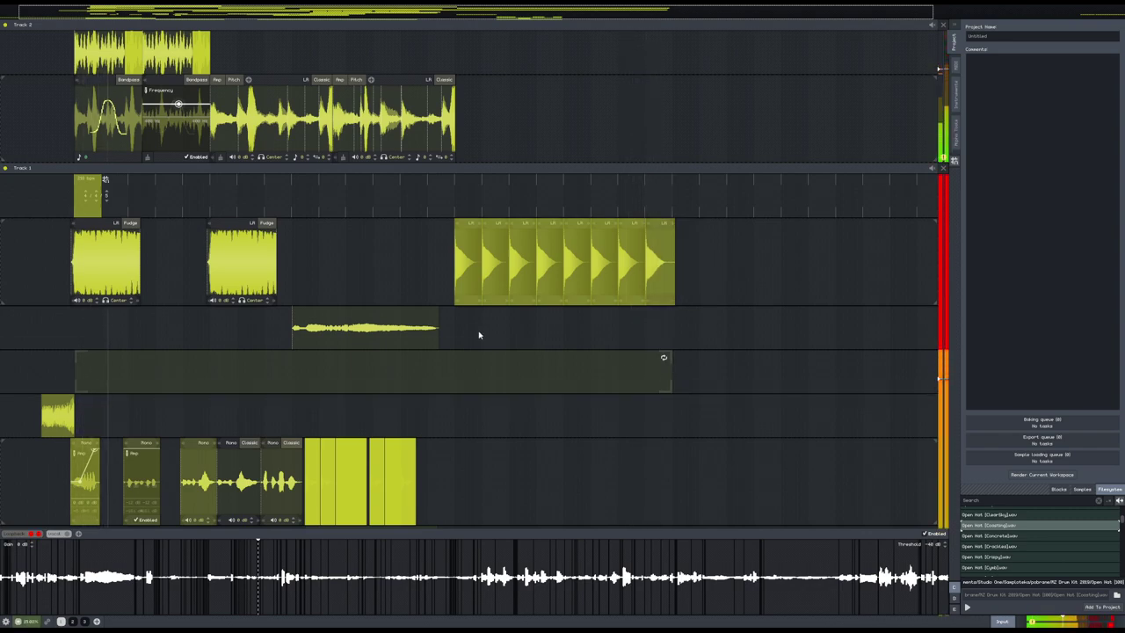
# - Copy the second Fudge sample clip on Track 1 to the lane below, under the start of the open hat repeats
pyautogui.click(238, 268)
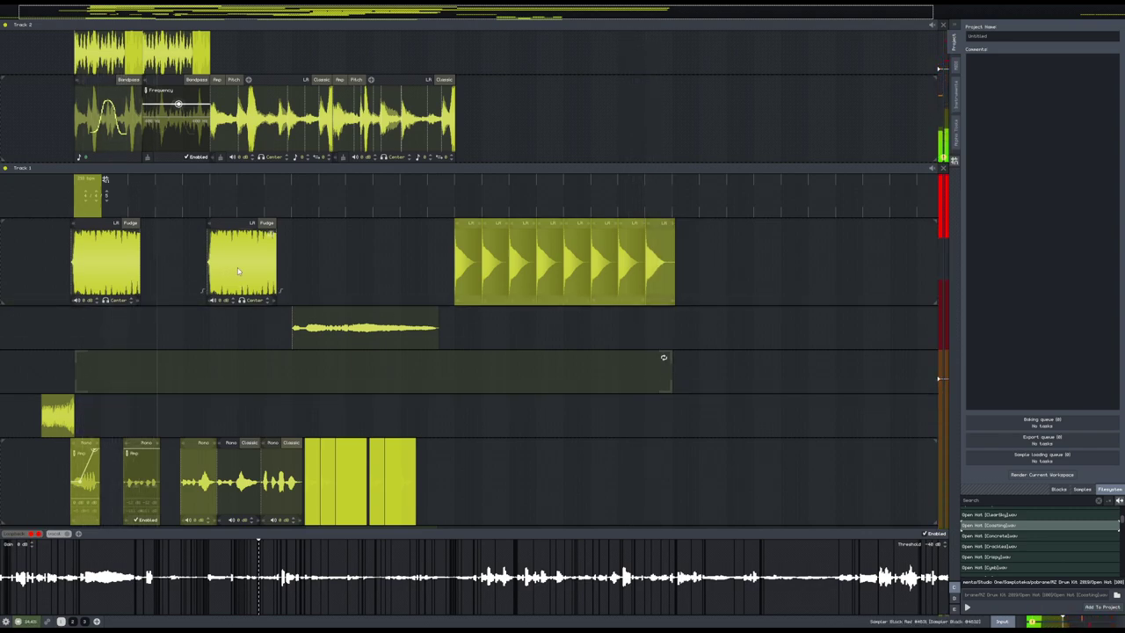
pyautogui.hotkey('ctrl', 'v')
pyautogui.moveTo(296, 327); pyautogui.dragTo(473, 345)
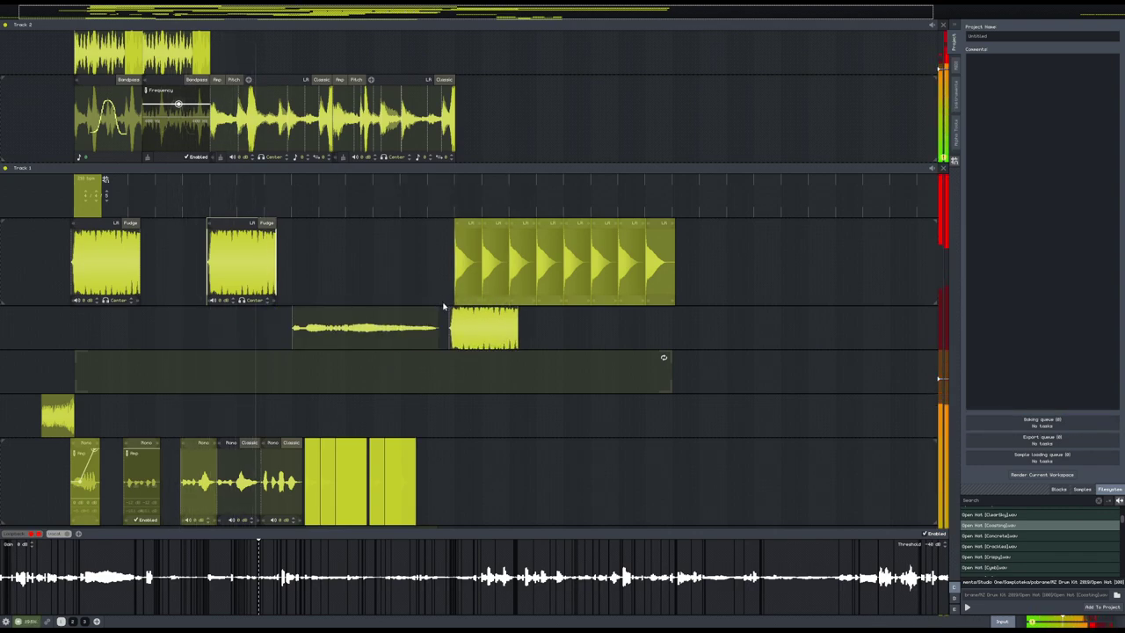
# - Copy the first clip of Track 2's upper lane to the lane below, directly after the existing clips, and lengthen it to the loop's end
pyautogui.scroll(-3, 533, 344)
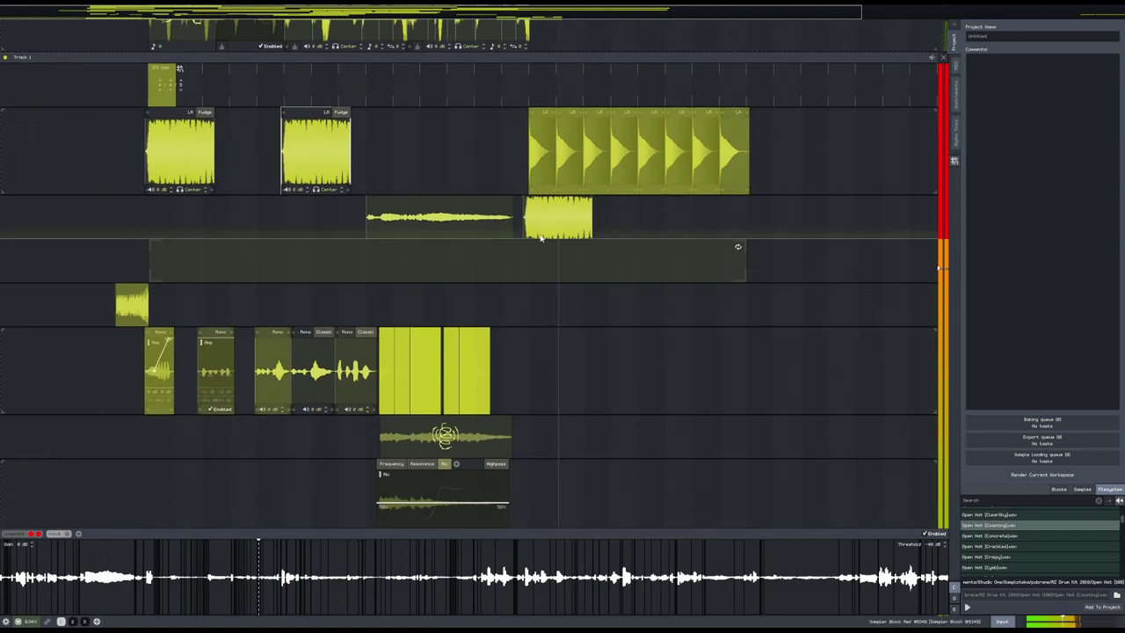
pyautogui.scroll(3, 566, 169)
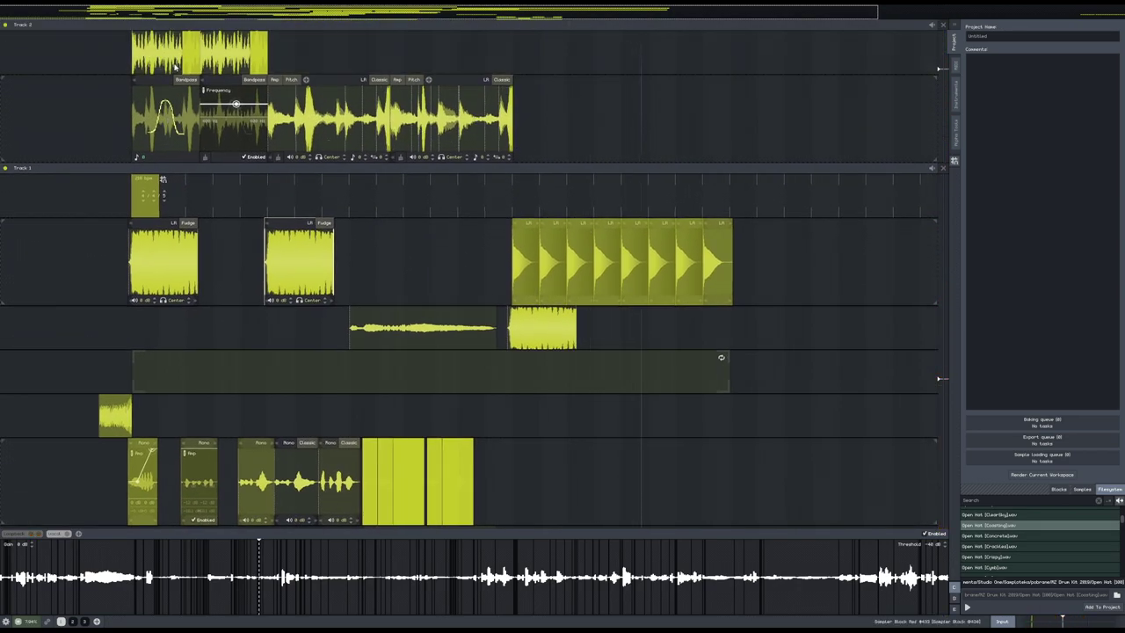
pyautogui.hotkey('ctrl', 'v')
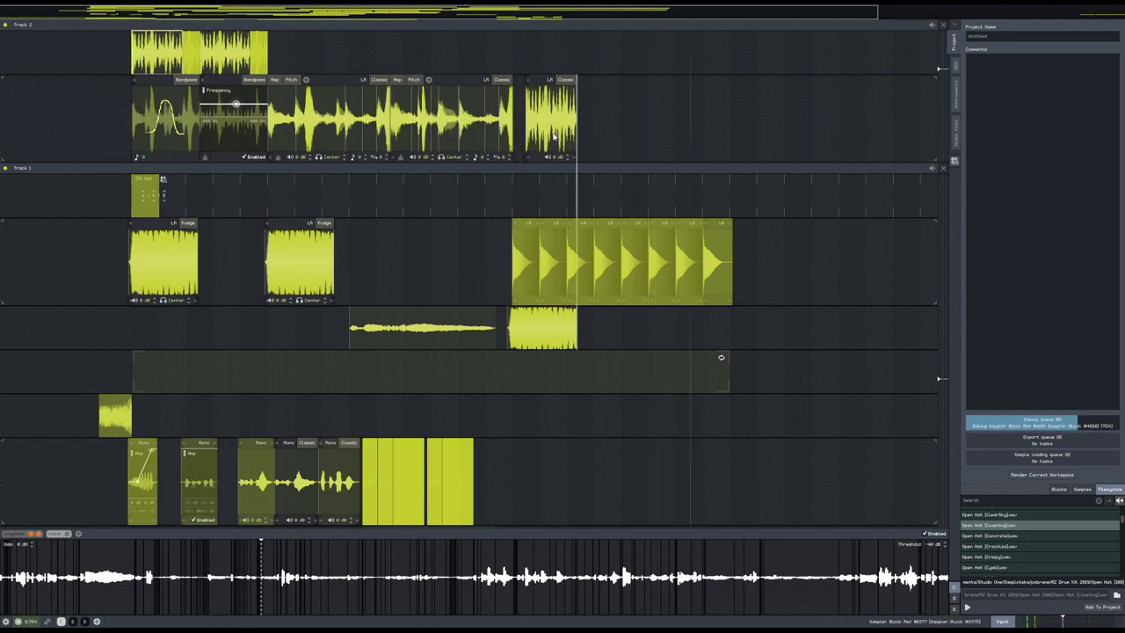
pyautogui.press('space')
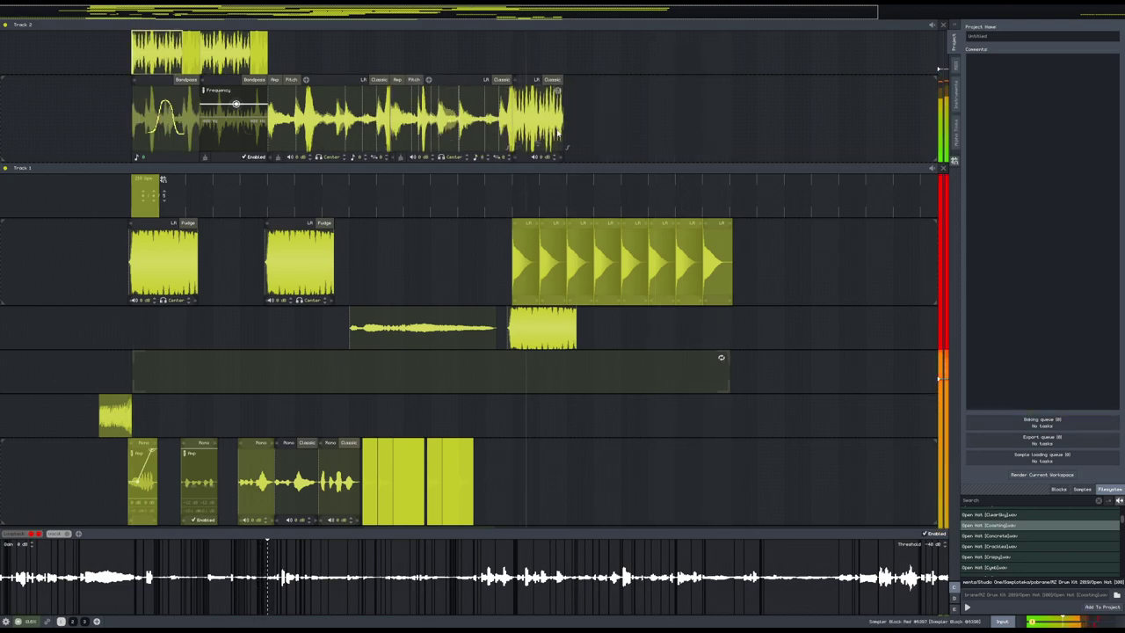
pyautogui.moveTo(563, 131); pyautogui.dragTo(729, 130)
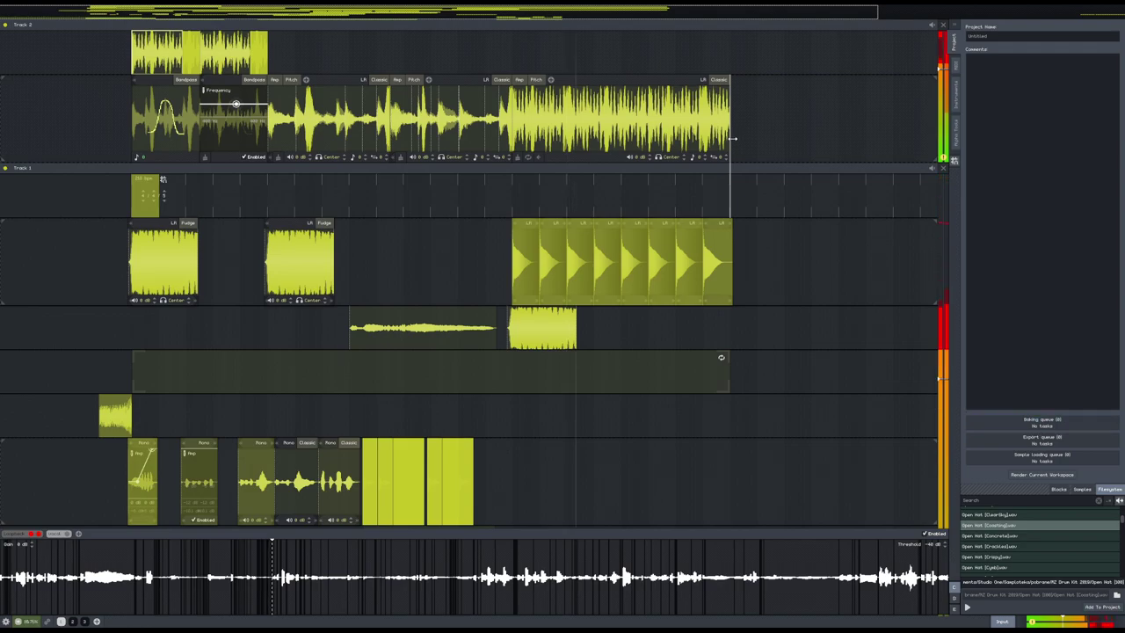
# - Shift the eight open hat copies on Track 1 slightly later so they start off the beat
pyautogui.scroll(2, 665, 145)
pyautogui.scroll(-1, 665, 149)
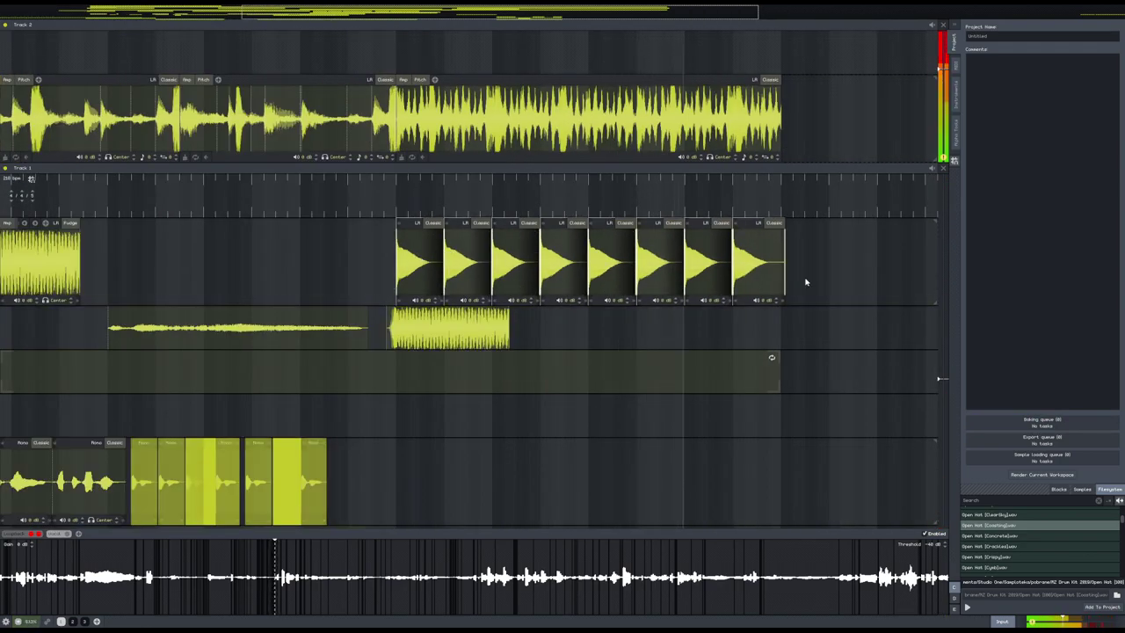
pyautogui.moveTo(406, 264); pyautogui.dragTo(430, 264)
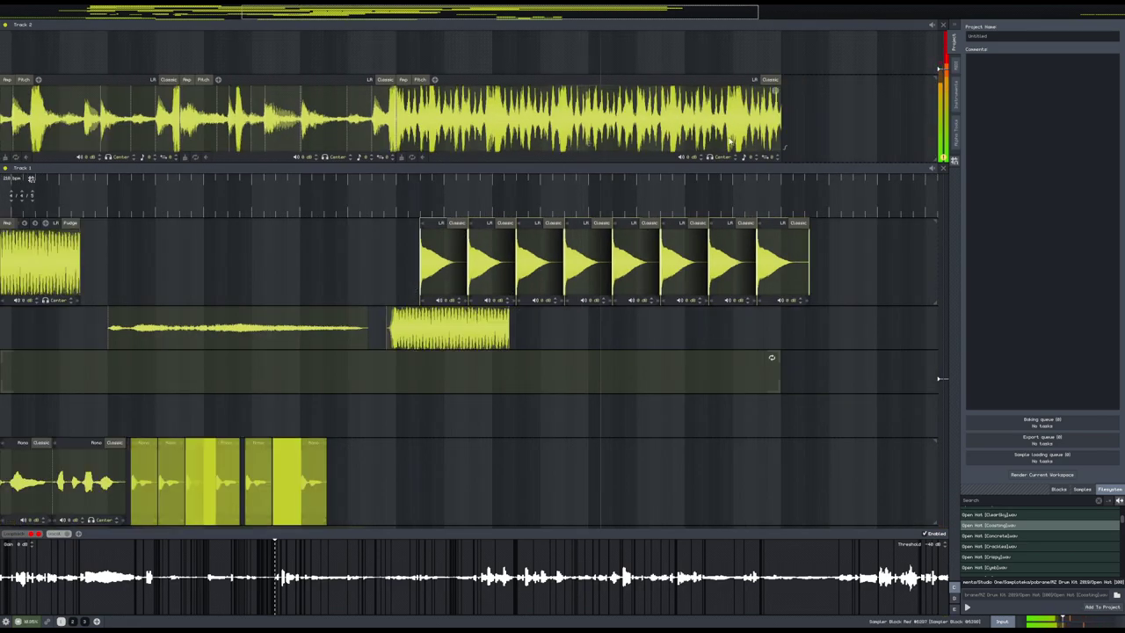
# - Shorten the new Track 2 clip and repeat it into three back-to-back copies running slightly past the loop's end
pyautogui.scroll(3, 517, 127)
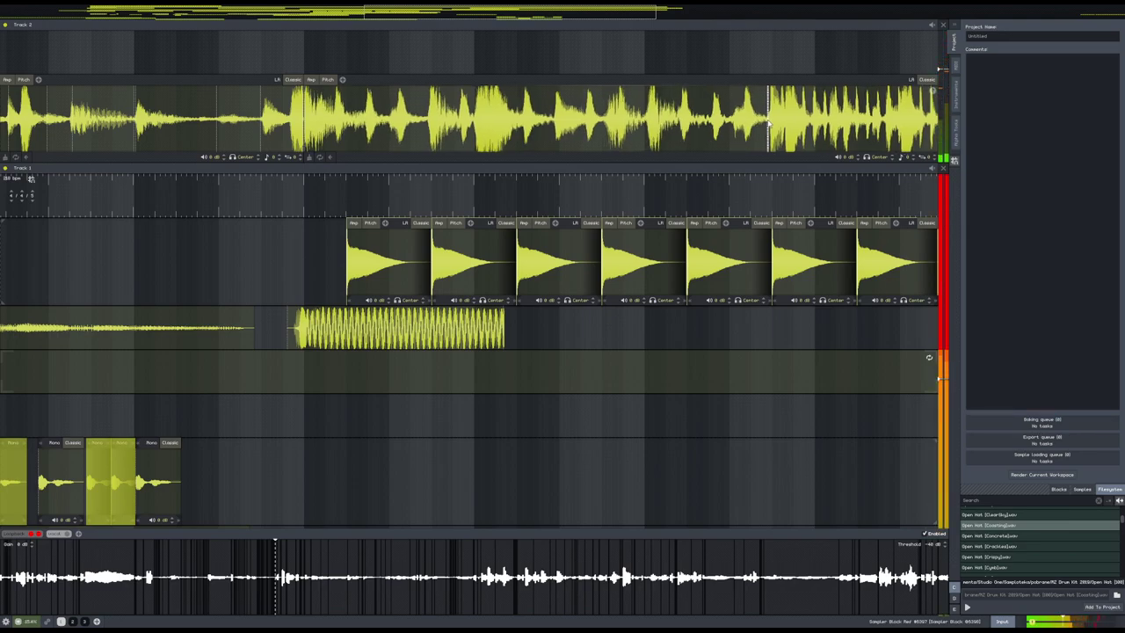
pyautogui.scroll(-3, 557, 110)
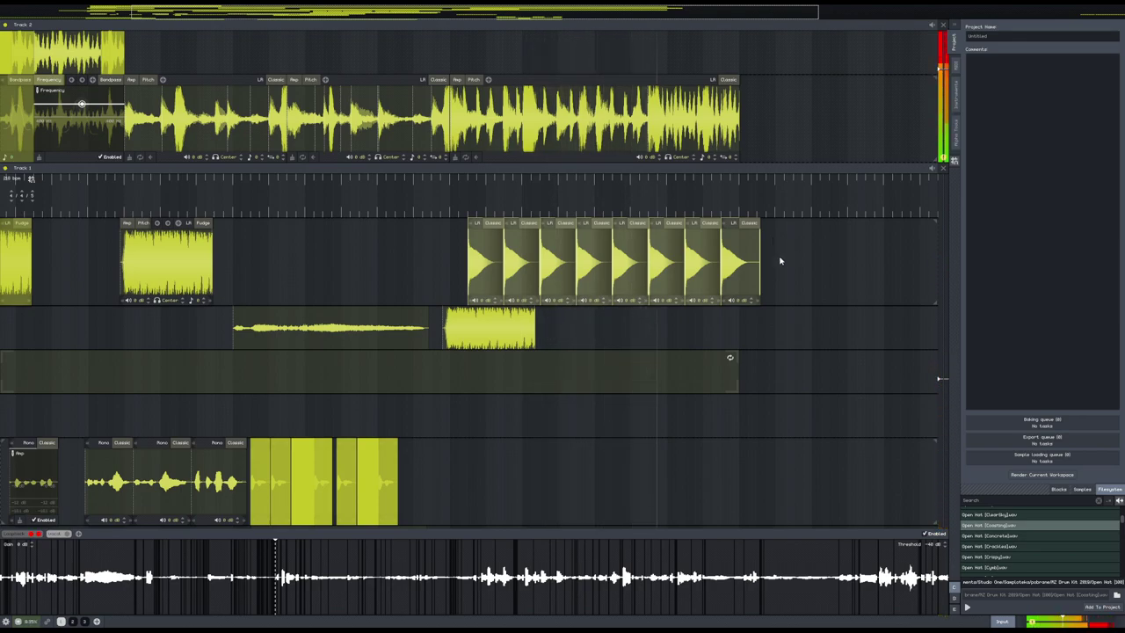
pyautogui.moveTo(741, 129); pyautogui.dragTo(715, 110)
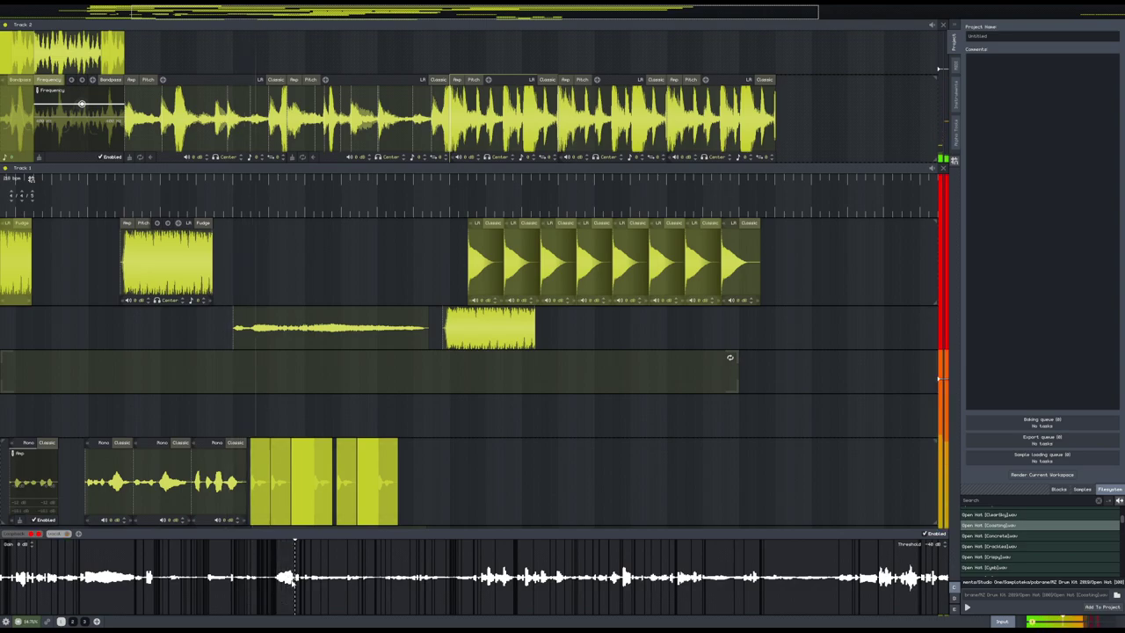
# - Add a short vocal slice from the recording near the end of Track 1's vocal repeats and lengthen the reverb and highpass blocks under the Fudge copy
pyautogui.moveTo(291, 581); pyautogui.dragTo(433, 428)
pyautogui.scroll(-5, 472, 498)
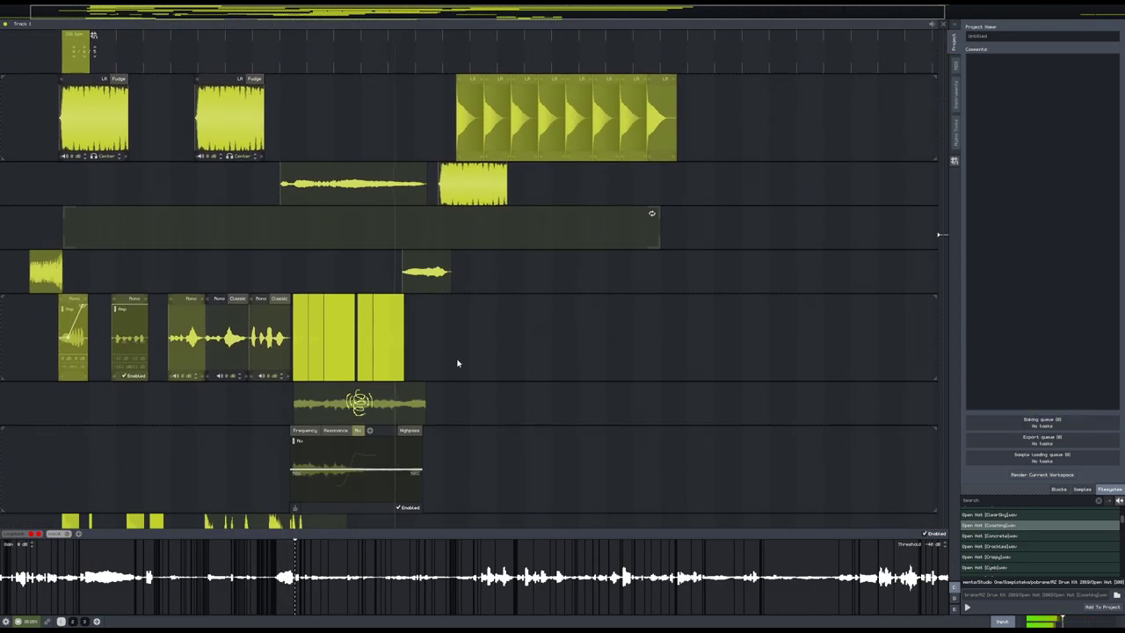
pyautogui.moveTo(441, 343); pyautogui.dragTo(514, 343)
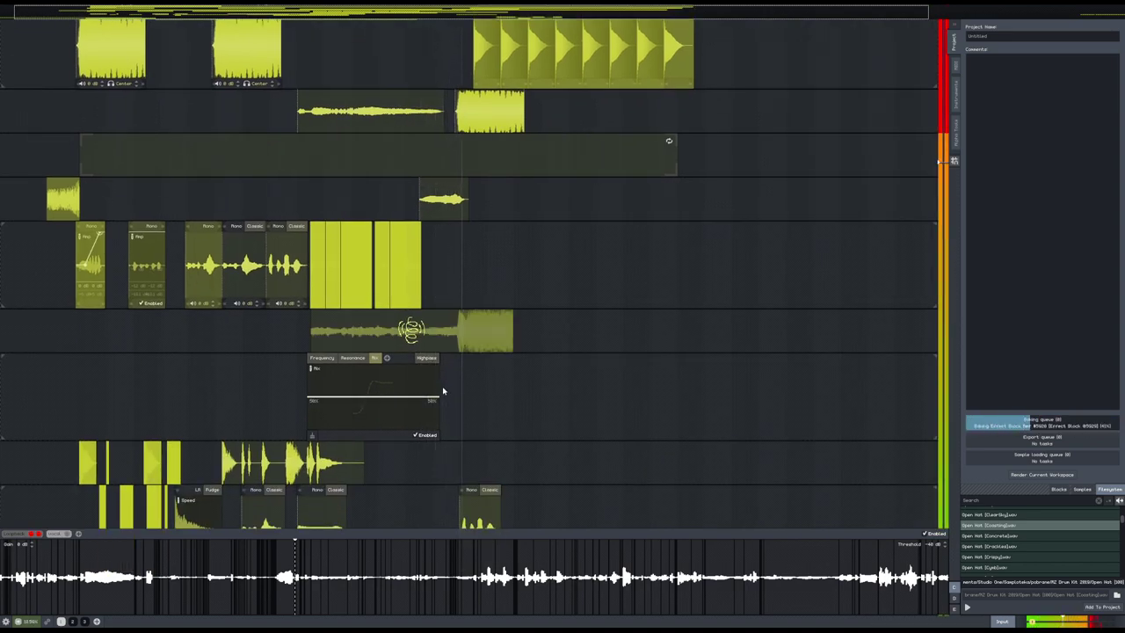
pyautogui.moveTo(440, 387); pyautogui.dragTo(522, 383)
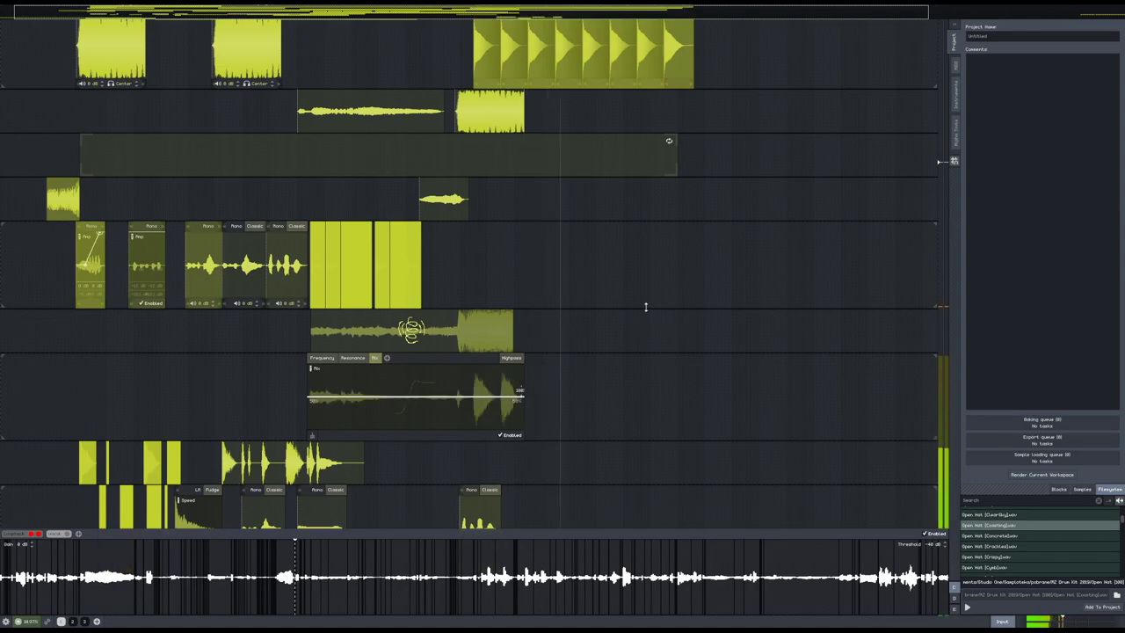
# - Place a longer vocal slice from the recording in Track 1's vocal lane, under the second half of the open hat repeats
pyautogui.scroll(5, 618, 467)
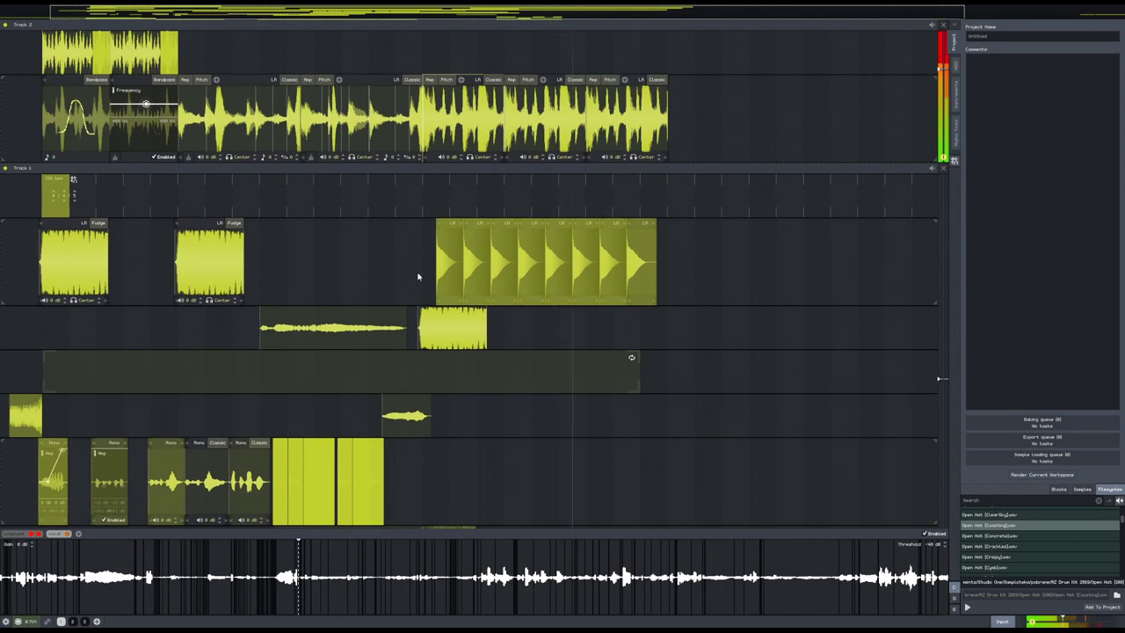
pyautogui.moveTo(652, 508); pyautogui.dragTo(542, 406)
pyautogui.moveTo(278, 597); pyautogui.dragTo(494, 355)
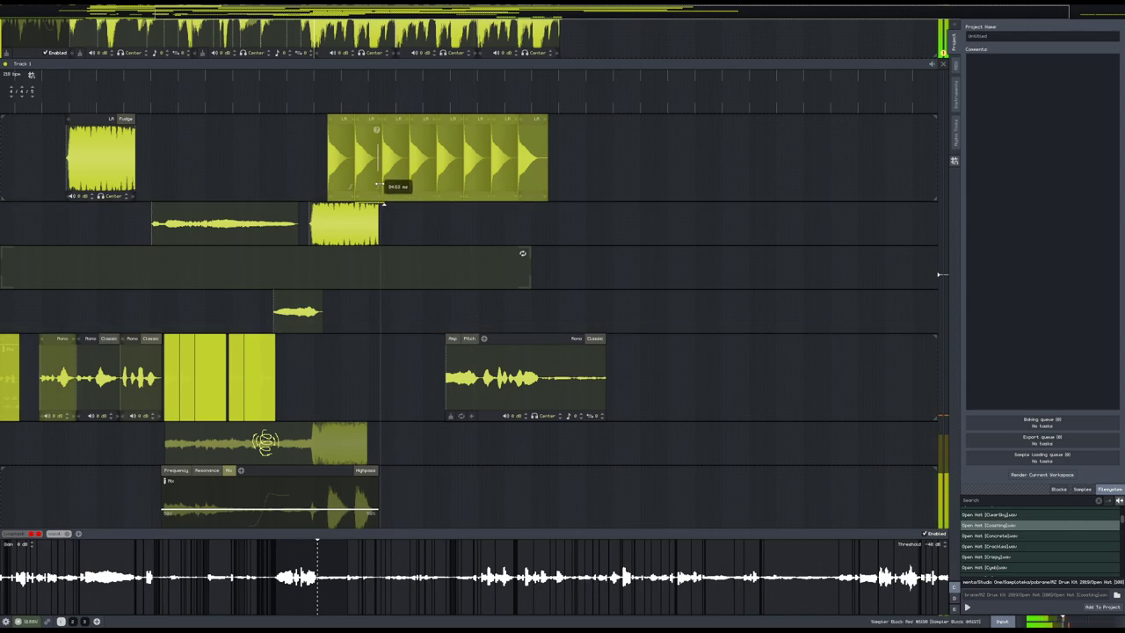
# - Switch to the loopback recording and place a slice of it in Track 1's vocal lane, starting with the first open hat
pyautogui.click(26, 534)
pyautogui.moveTo(420, 606); pyautogui.dragTo(363, 364)
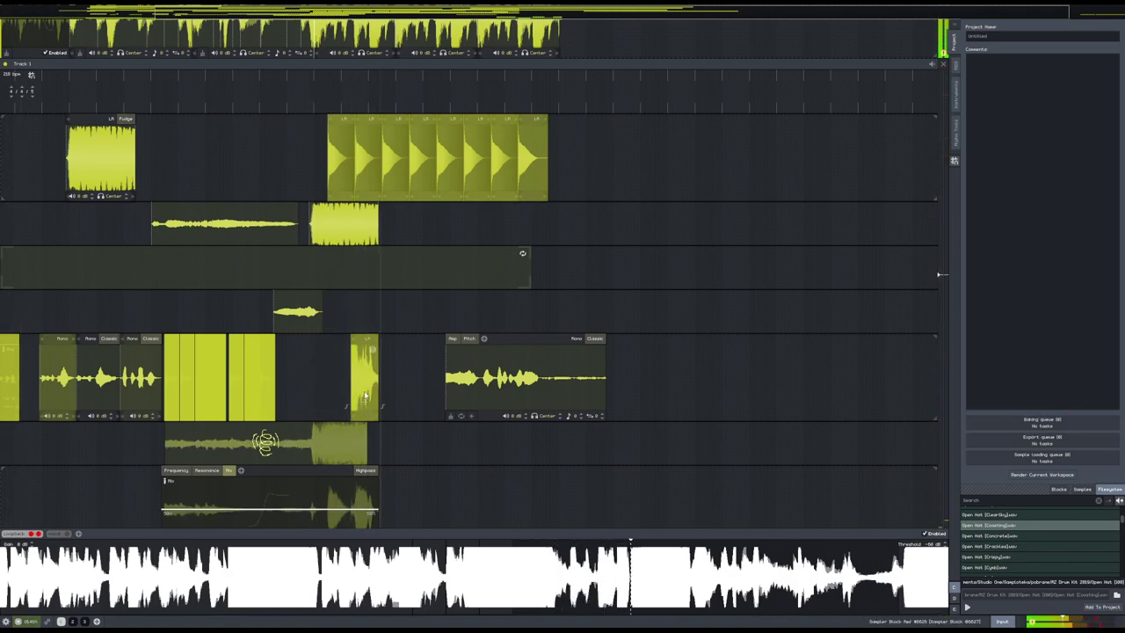
pyautogui.moveTo(378, 388); pyautogui.dragTo(332, 390)
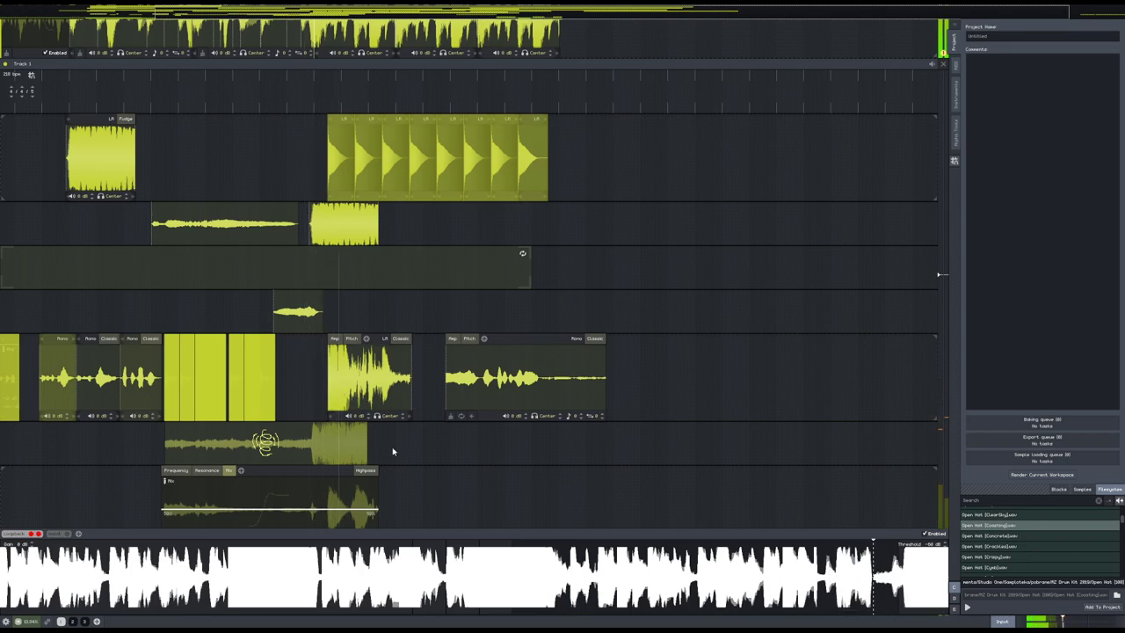
pyautogui.scroll(-5, 410, 448)
pyautogui.moveTo(459, 453); pyautogui.dragTo(598, 341)
pyautogui.moveTo(654, 516); pyautogui.dragTo(599, 302)
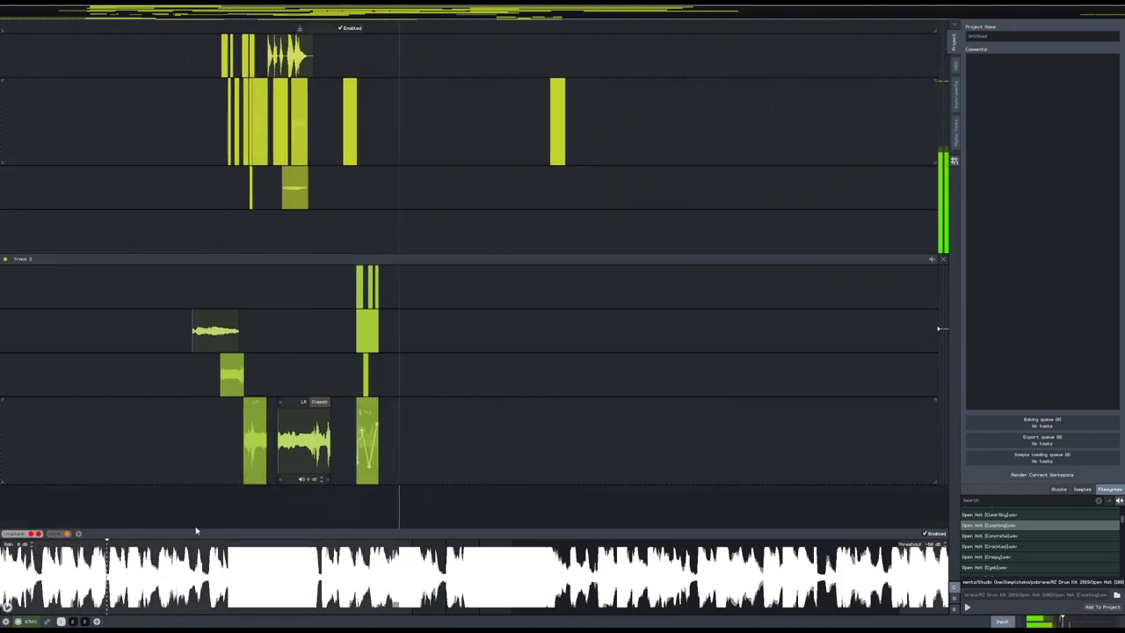
pyautogui.scroll(5, 492, 176)
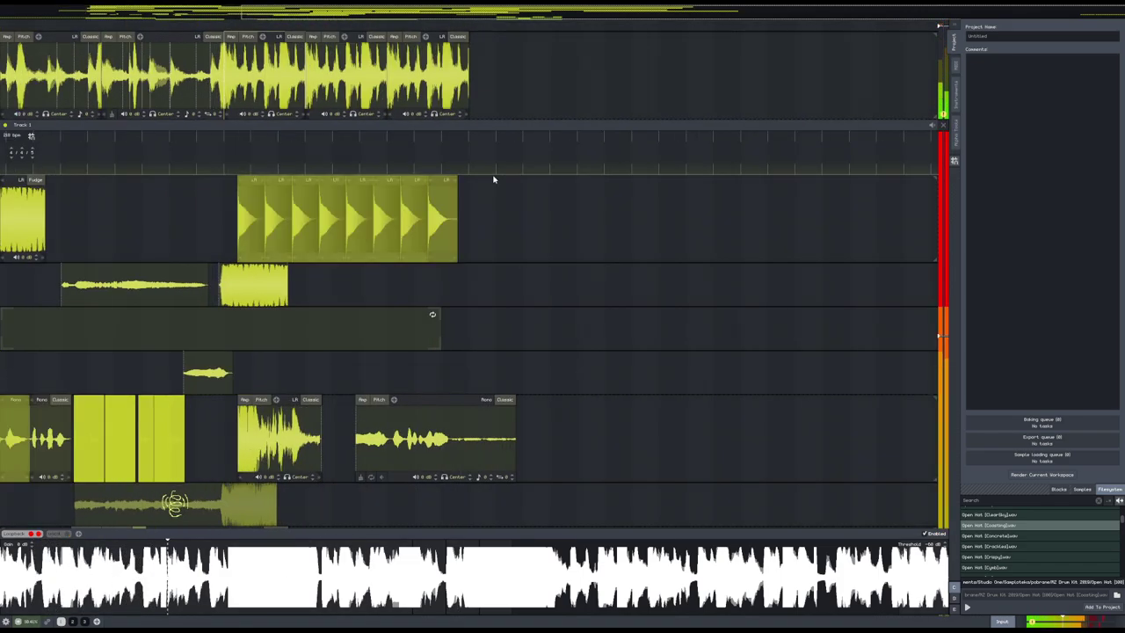
pyautogui.moveTo(506, 230); pyautogui.dragTo(584, 274)
pyautogui.moveTo(744, 353); pyautogui.dragTo(882, 371)
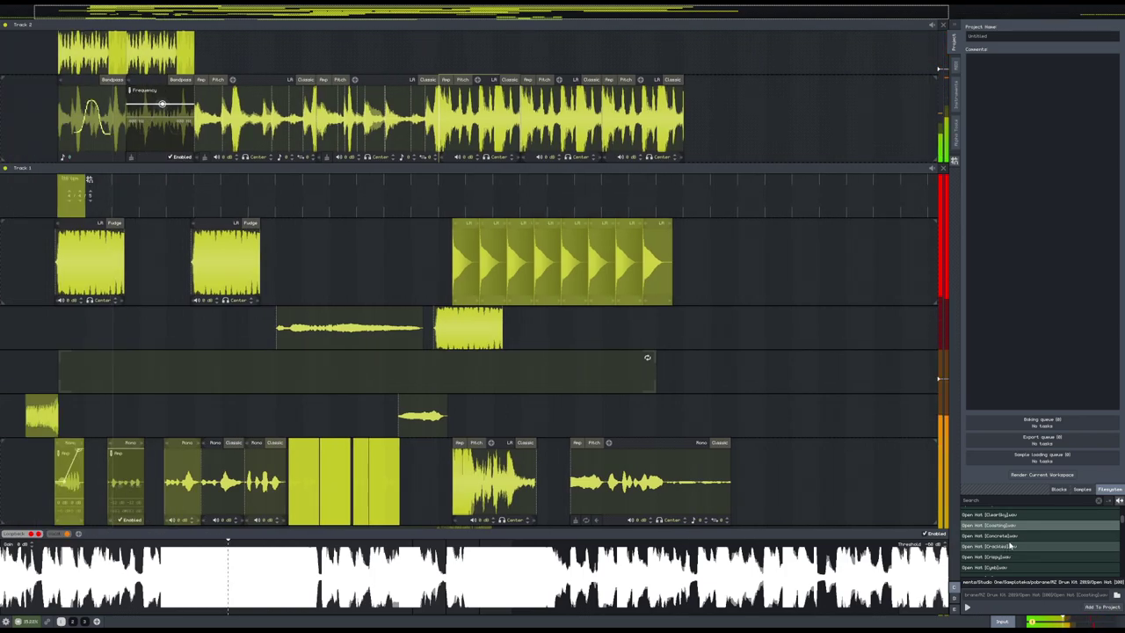
pyautogui.moveTo(734, 390); pyautogui.dragTo(512, 377)
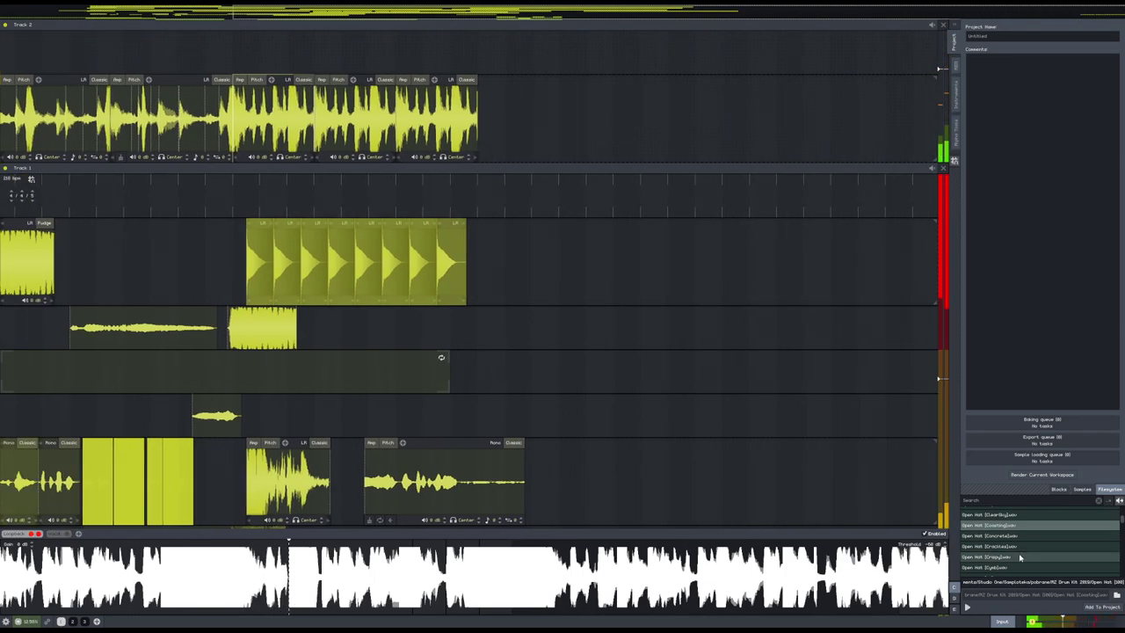
# - Pick a different open hat sample further down the list and lay five copies of it on Track 1 after the eight hat repeats
pyautogui.scroll(-3, 1019, 555)
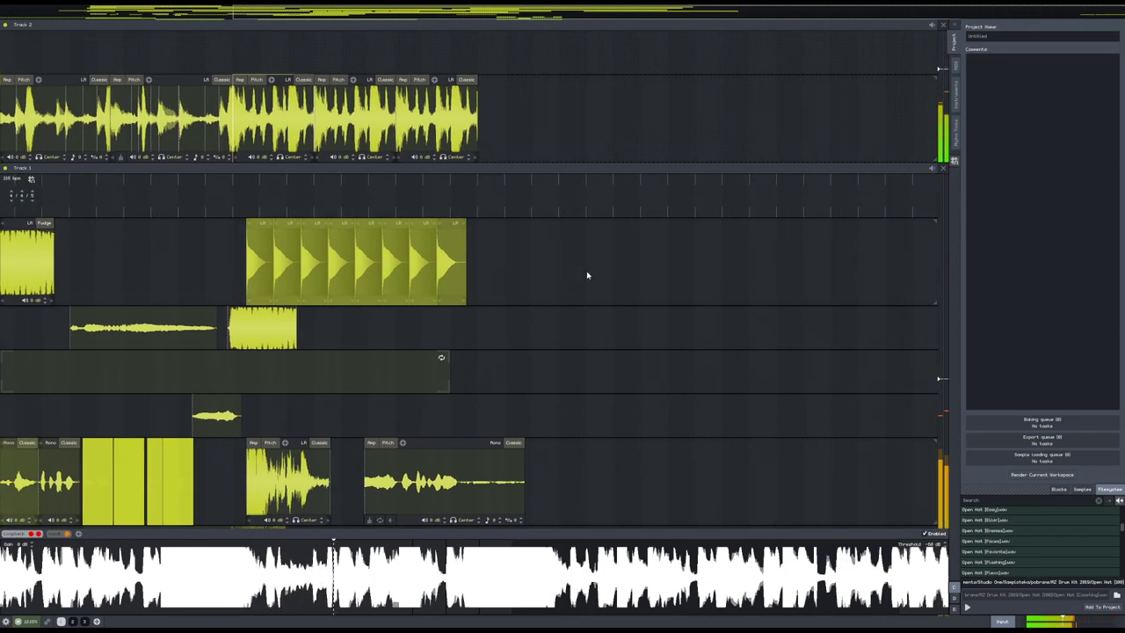
pyautogui.scroll(-10, 1011, 554)
pyautogui.scroll(-3, 1009, 560)
pyautogui.click(1008, 552)
pyautogui.moveTo(1003, 554); pyautogui.dragTo(475, 284)
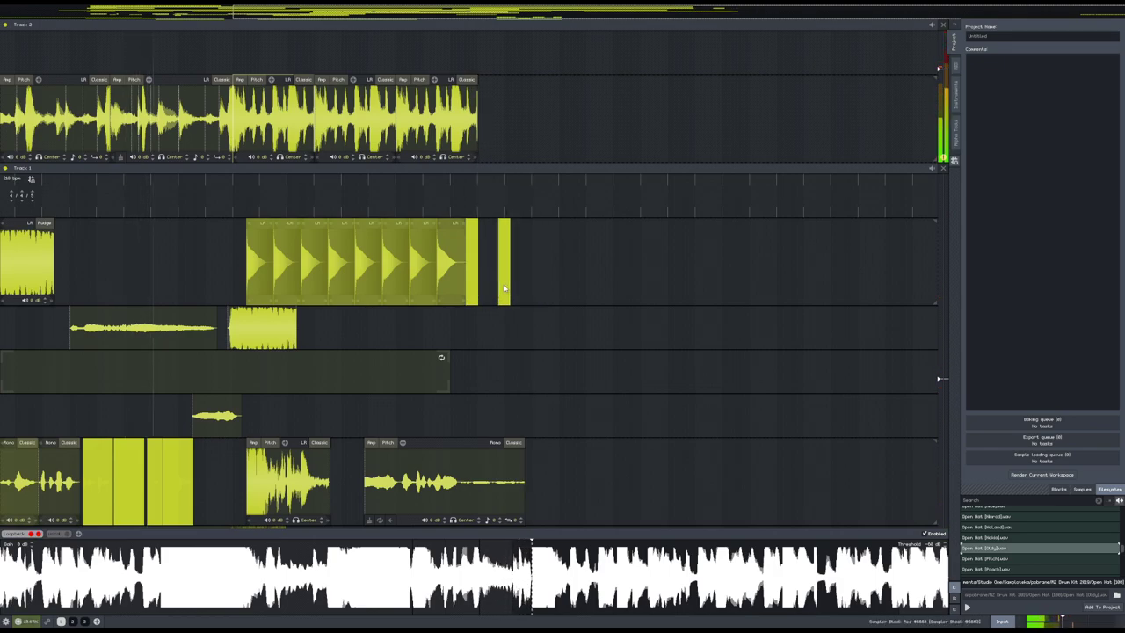
pyautogui.scroll(5, 486, 277)
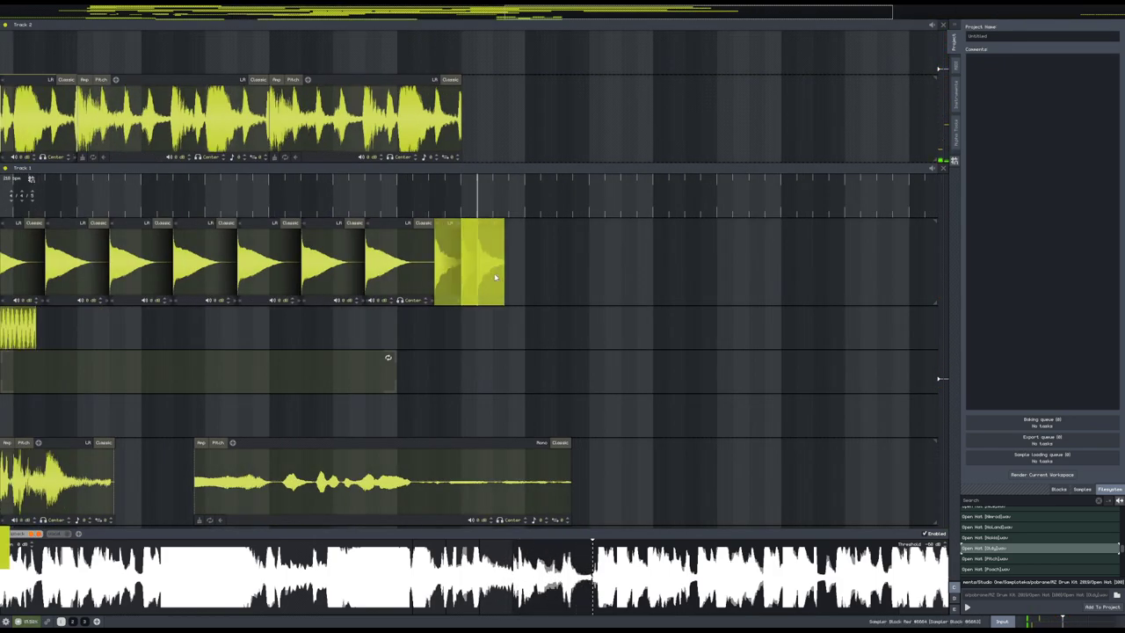
pyautogui.moveTo(506, 272); pyautogui.dragTo(576, 281)
# - Extend Track 1's loop region to the end of the five new open hats
pyautogui.scroll(-5, 615, 342)
pyautogui.moveTo(620, 459); pyautogui.dragTo(581, 224)
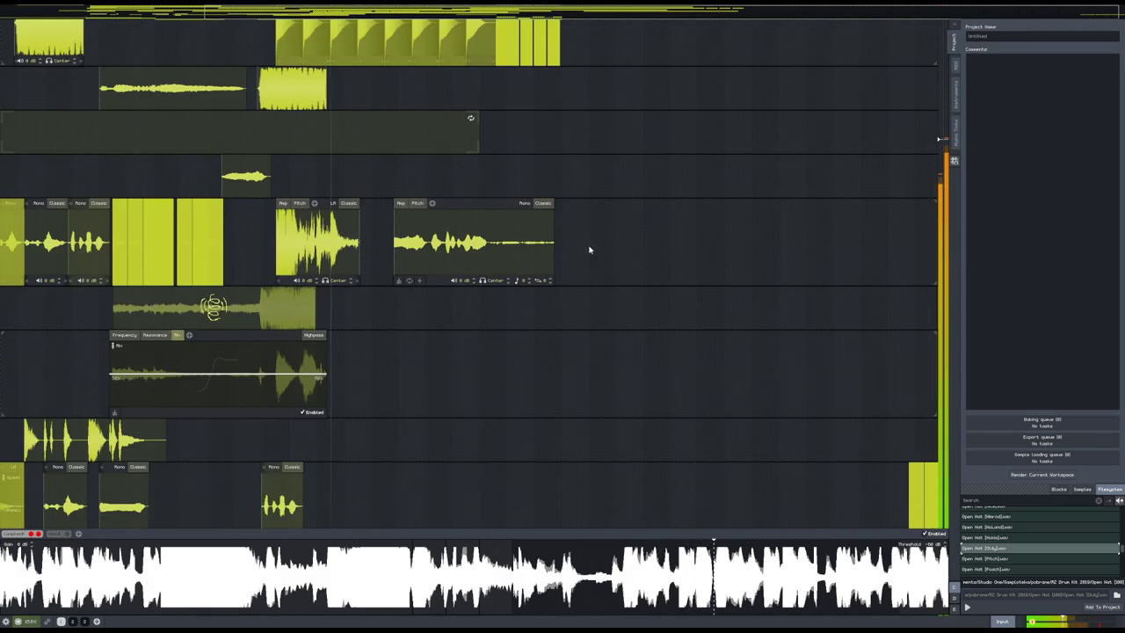
pyautogui.moveTo(477, 134); pyautogui.dragTo(560, 134)
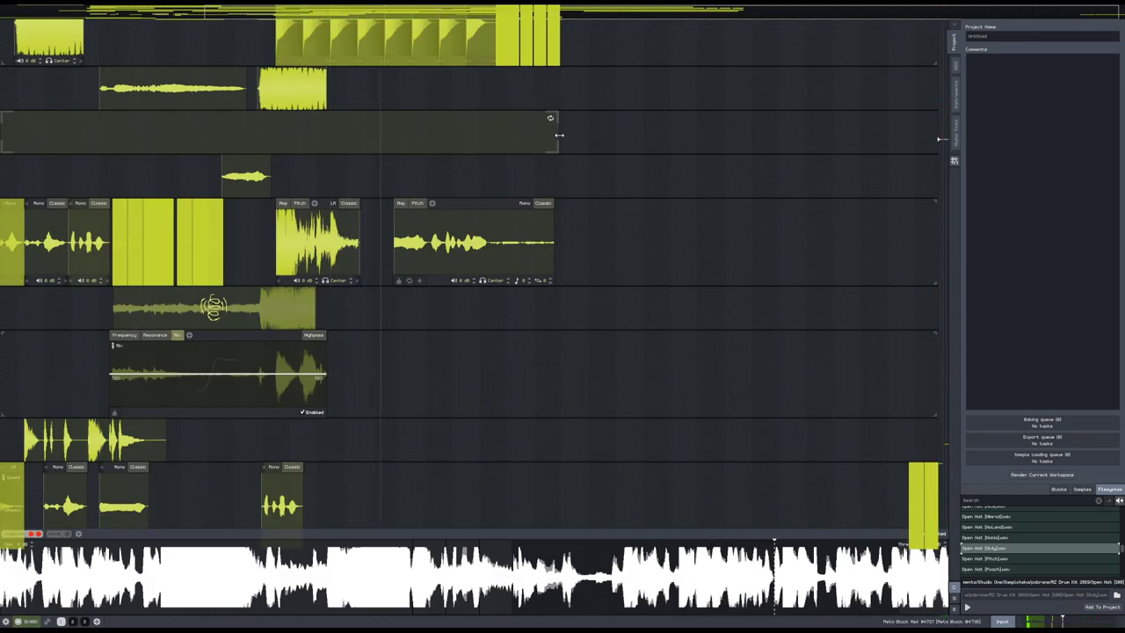
pyautogui.scroll(-3, 653, 302)
pyautogui.rightClick(523, 405)
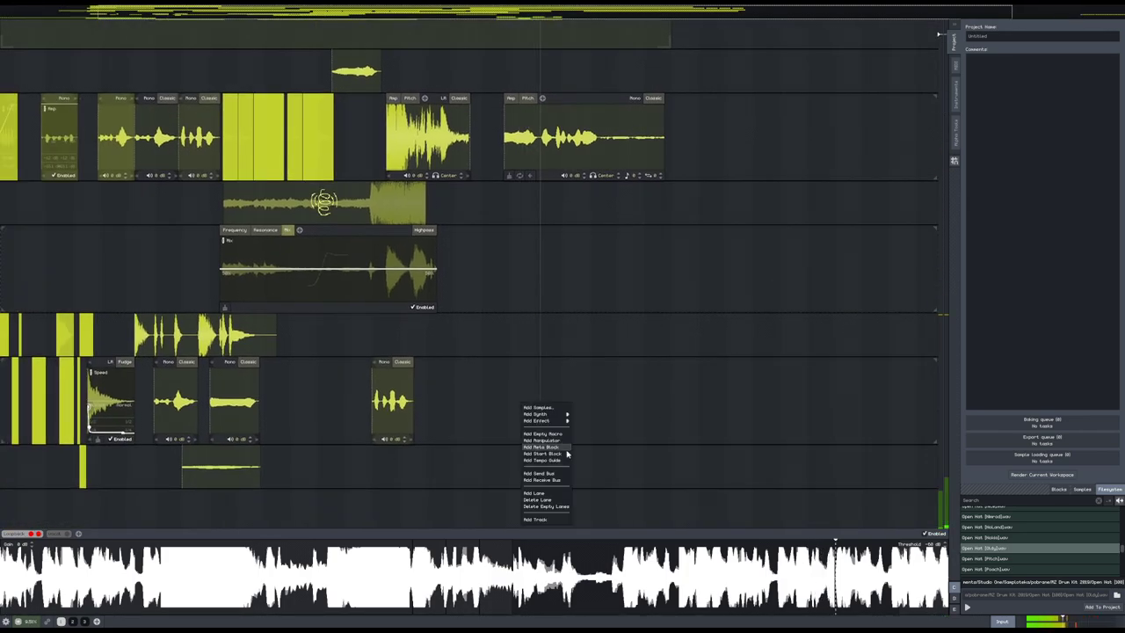
pyautogui.moveTo(568, 422)
pyautogui.click(596, 388)
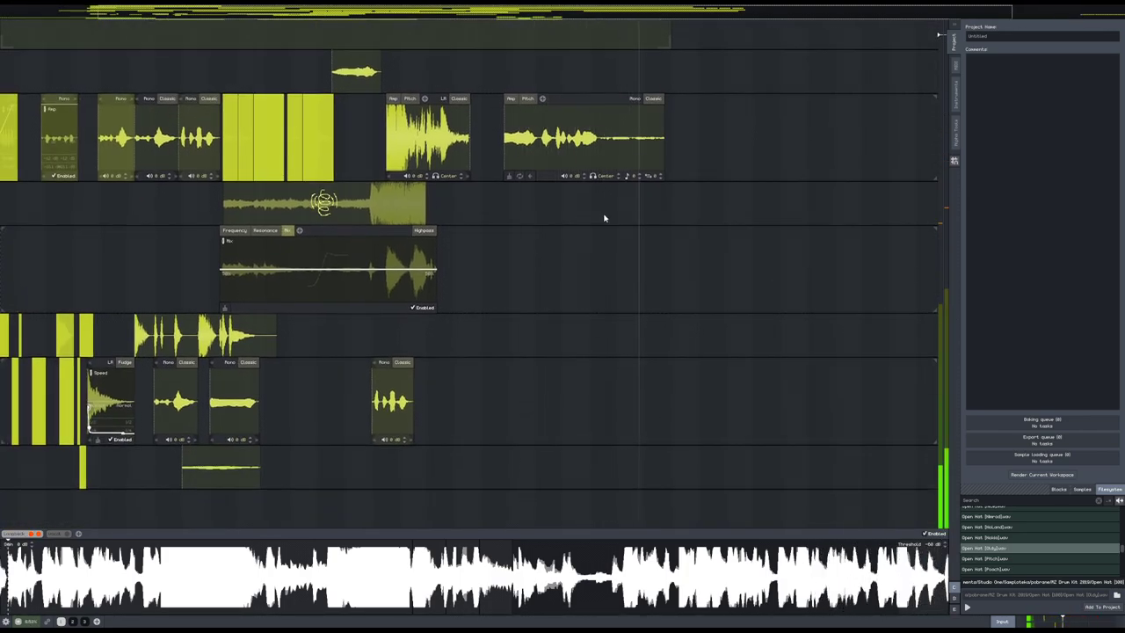
# - Add a manipulator block in the lane below the five new open hats and size it to span all of them
pyautogui.moveTo(576, 66); pyautogui.dragTo(555, 323)
pyautogui.scroll(3, 589, 240)
pyautogui.rightClick(621, 244)
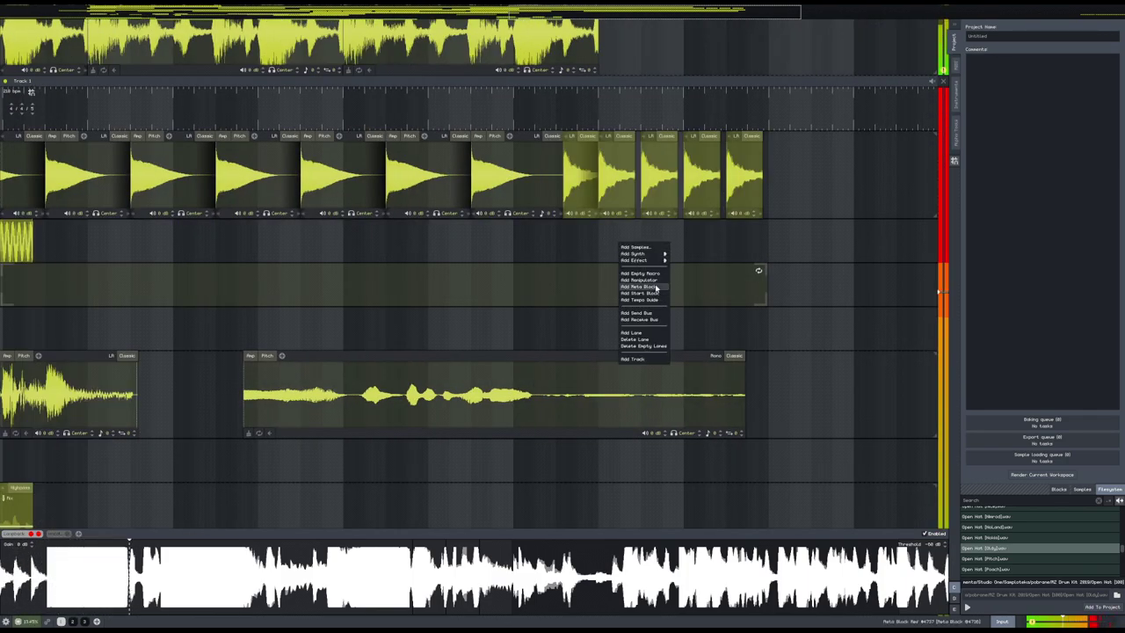
pyautogui.click(656, 282)
pyautogui.moveTo(653, 251); pyautogui.dragTo(765, 244)
pyautogui.scroll(2, 624, 242)
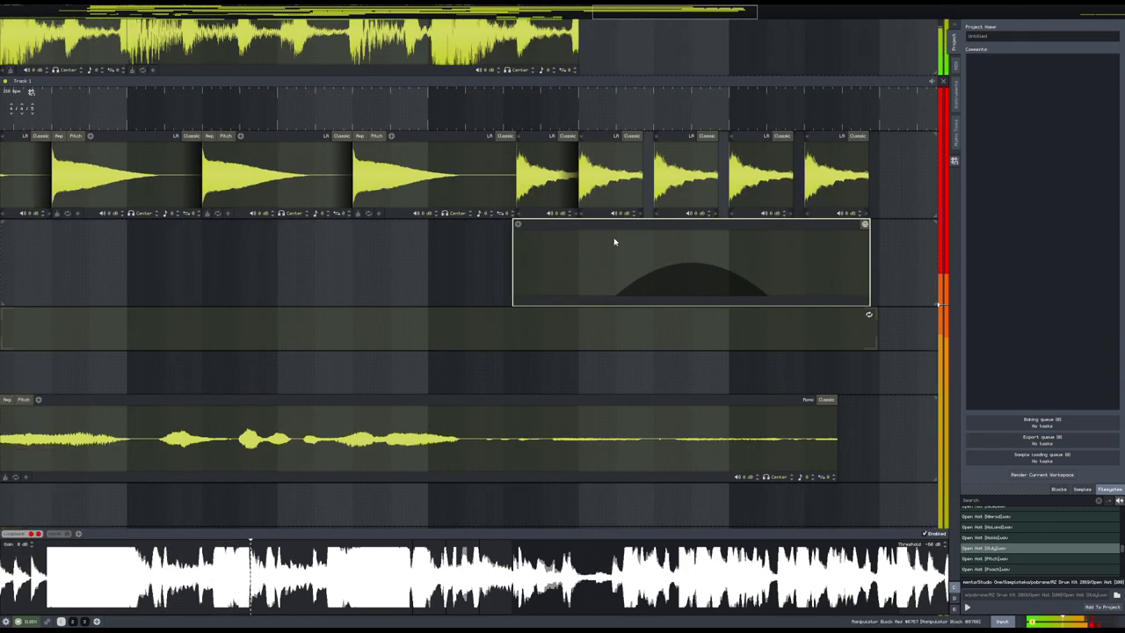
# - Assign the Pitch parameter to the manipulator block and open its pitch automation curve
pyautogui.click(484, 225)
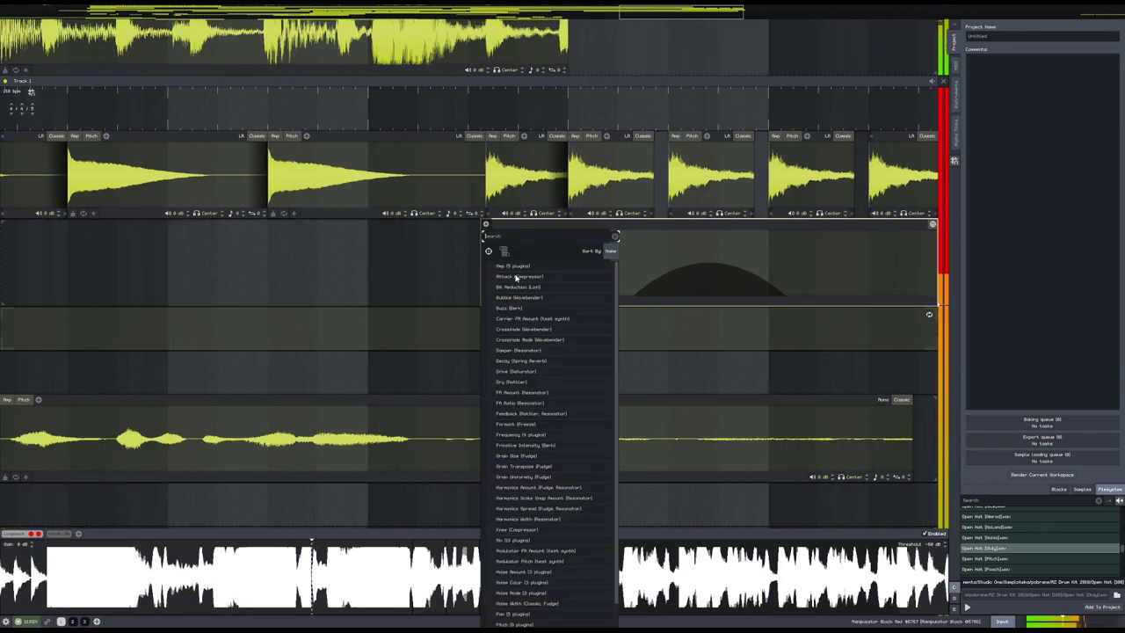
pyautogui.click(505, 250)
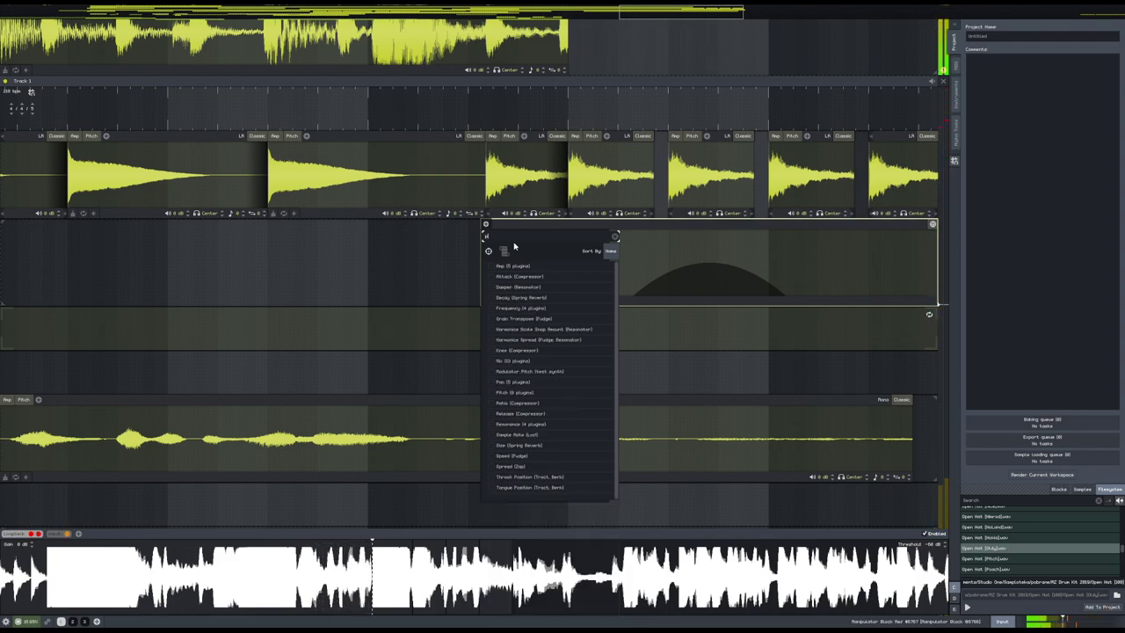
pyautogui.write('pit')
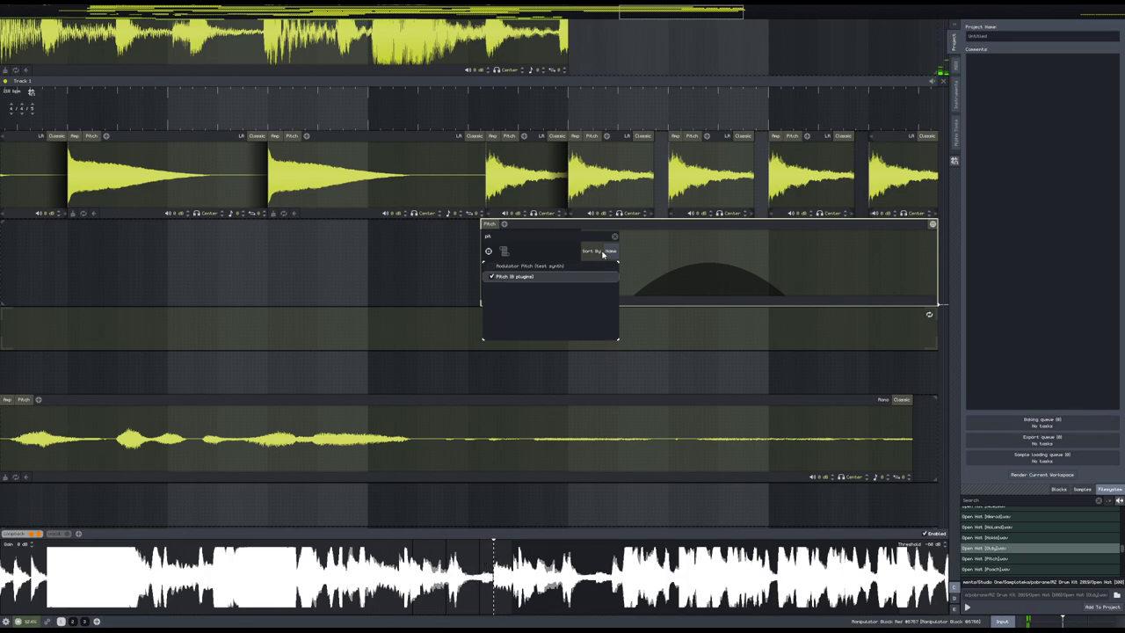
pyautogui.rightClick(520, 301)
pyautogui.click(545, 252)
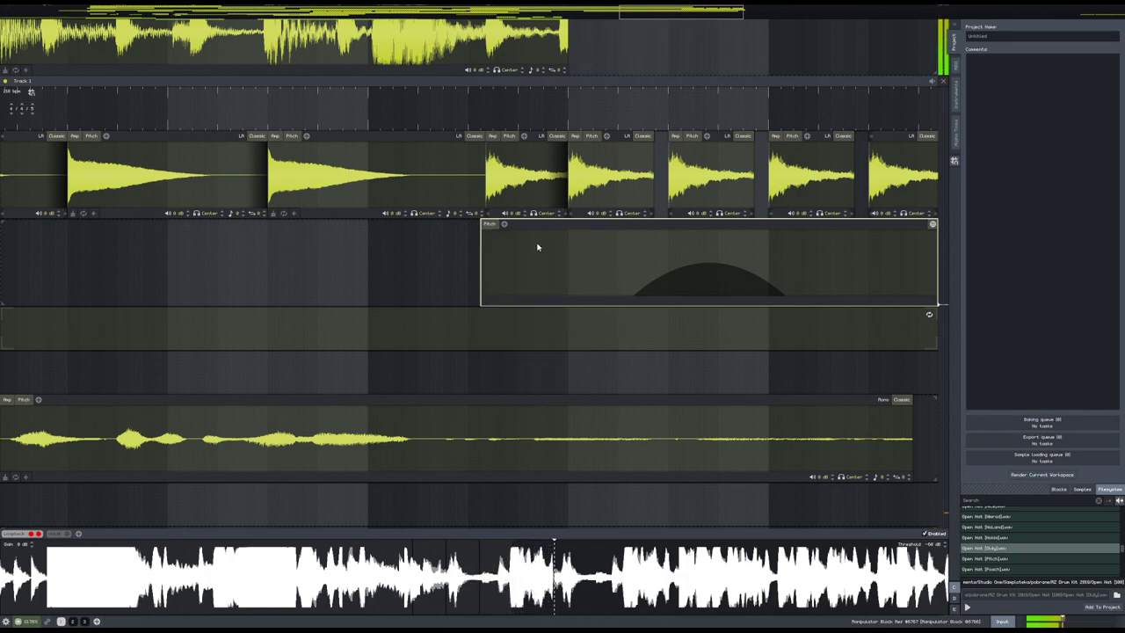
pyautogui.click(504, 225)
pyautogui.click(510, 277)
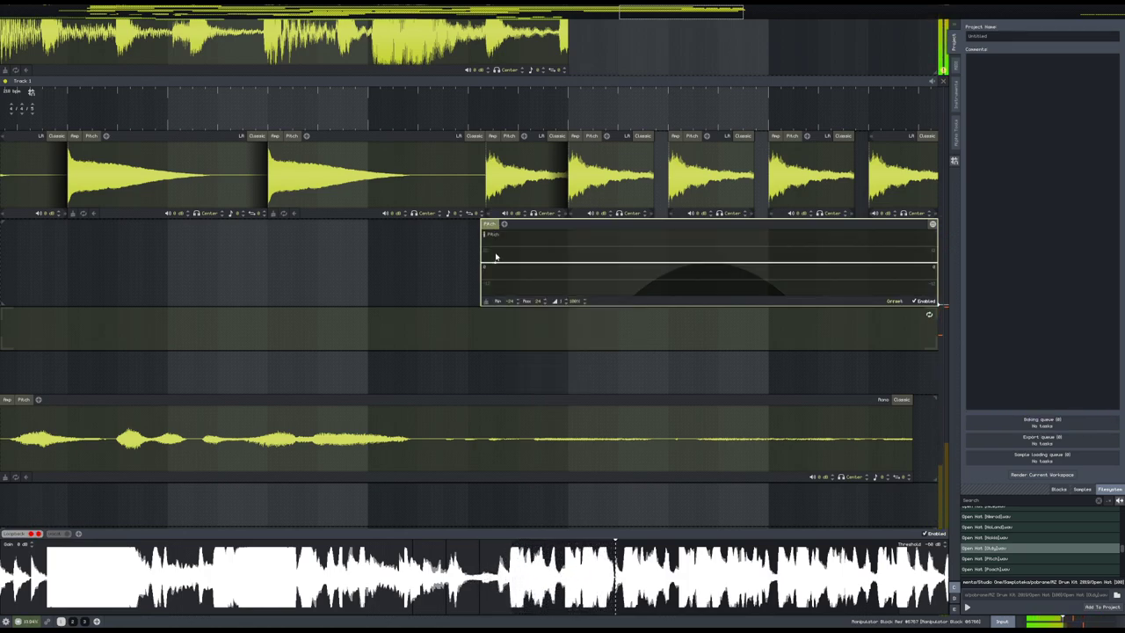
# - Shape the manipulator's pitch curve into a zigzag that rises, dips, climbs to a peak, drops sharply and returns near the centre line
pyautogui.moveTo(494, 263); pyautogui.dragTo(485, 271)
pyautogui.click(561, 266)
pyautogui.moveTo(587, 260); pyautogui.dragTo(584, 251)
pyautogui.moveTo(661, 253); pyautogui.dragTo(666, 268)
pyautogui.click(722, 254)
pyautogui.click(795, 244)
pyautogui.click(824, 283)
pyautogui.click(878, 276)
pyautogui.moveTo(879, 276); pyautogui.dragTo(882, 264)
# - Place a vocal slice in the lane below the loop region, under the pitch manipulator, and trim its end to the loop's end
pyautogui.scroll(-2, 850, 331)
pyautogui.moveTo(849, 331); pyautogui.dragTo(668, 308)
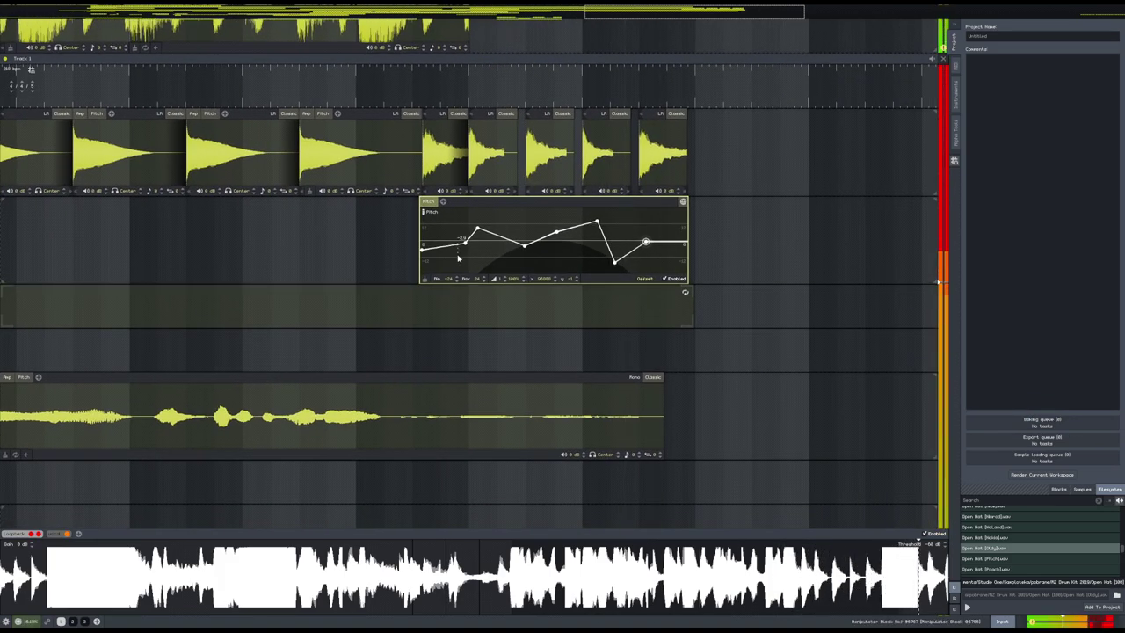
pyautogui.scroll(-3, 386, 286)
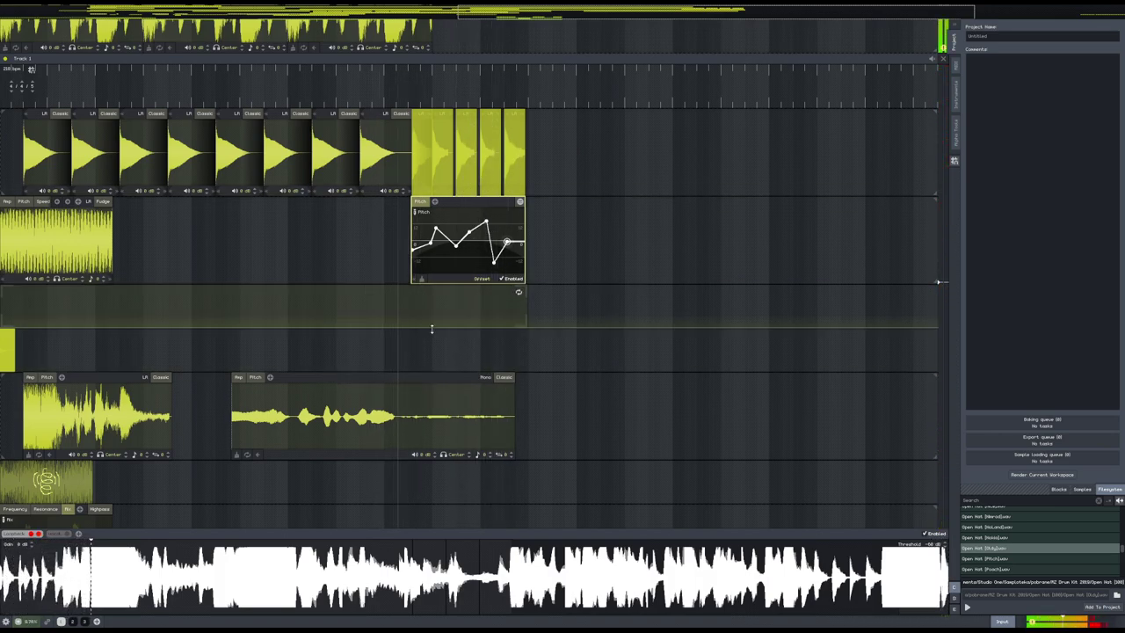
pyautogui.moveTo(439, 413); pyautogui.dragTo(821, 327)
pyautogui.scroll(-4, 563, 383)
pyautogui.scroll(-3, 592, 479)
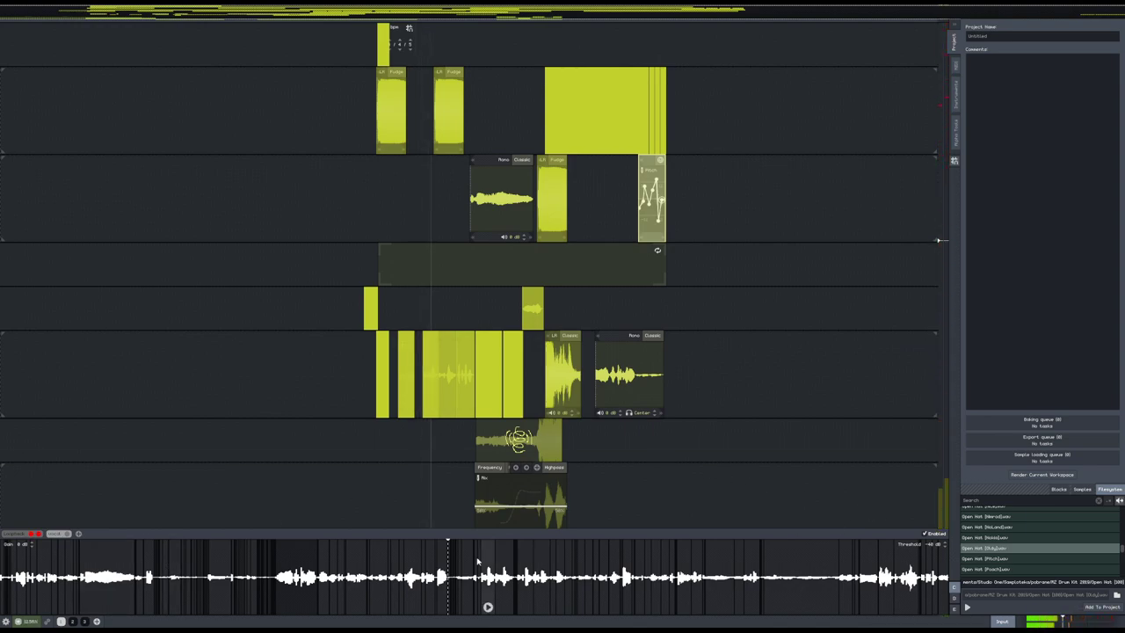
pyautogui.moveTo(446, 576); pyautogui.dragTo(662, 307)
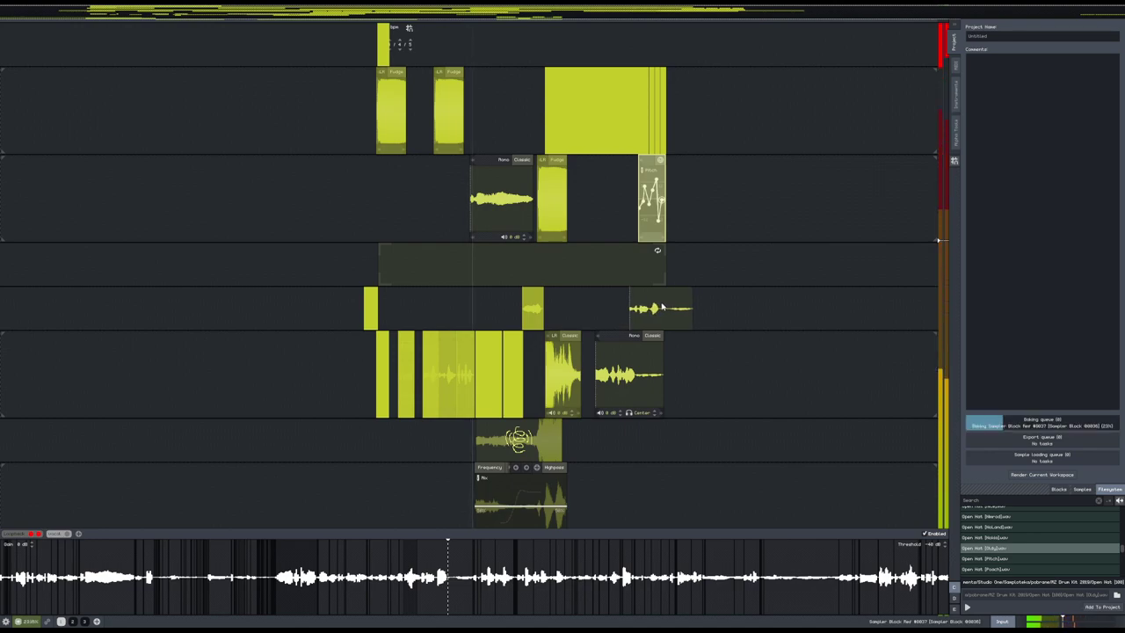
pyautogui.scroll(4, 708, 322)
pyautogui.moveTo(686, 312); pyautogui.dragTo(575, 309)
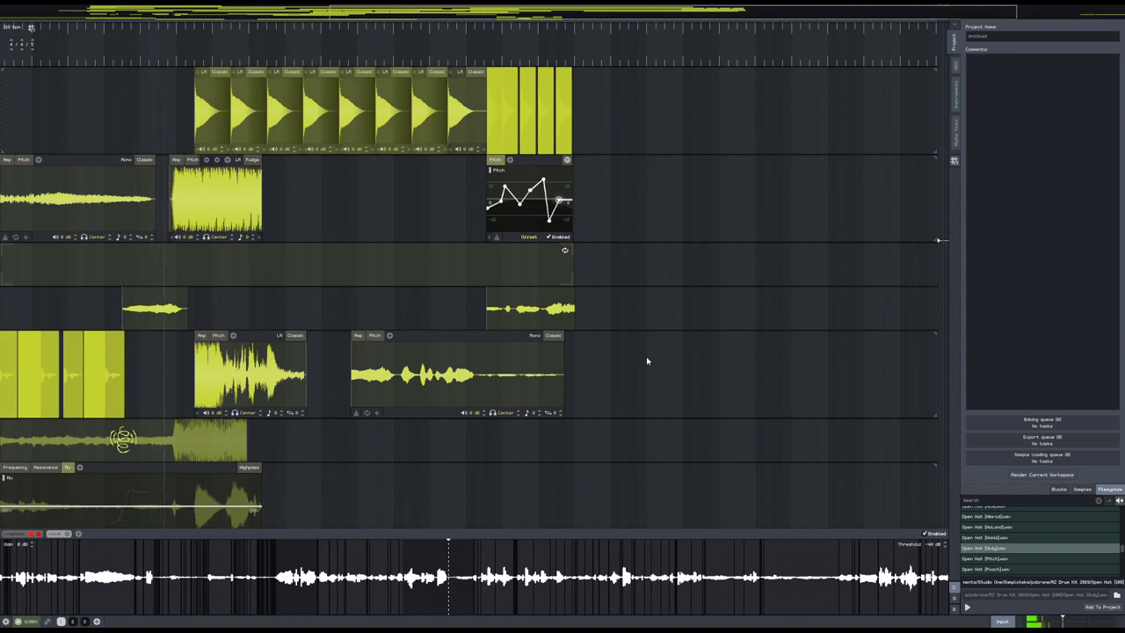
# - Add a Resonator effect block and place it in the lane below Track 1's long vocal clip
pyautogui.moveTo(553, 452); pyautogui.dragTo(654, 231)
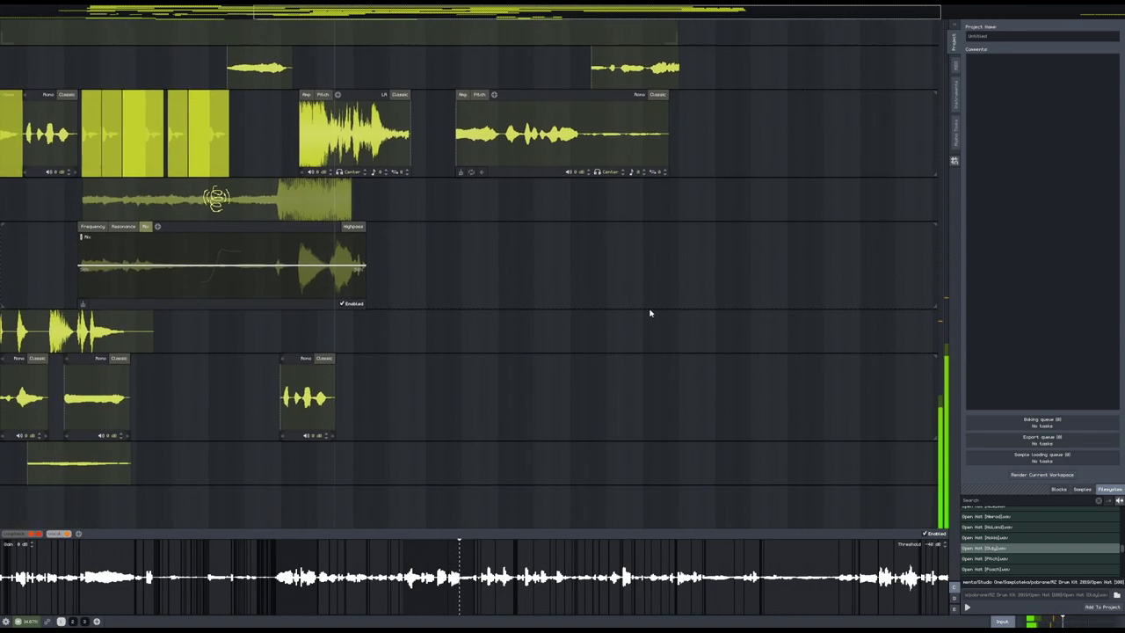
pyautogui.moveTo(590, 519); pyautogui.dragTo(631, 226)
pyautogui.moveTo(533, 510); pyautogui.dragTo(566, 378)
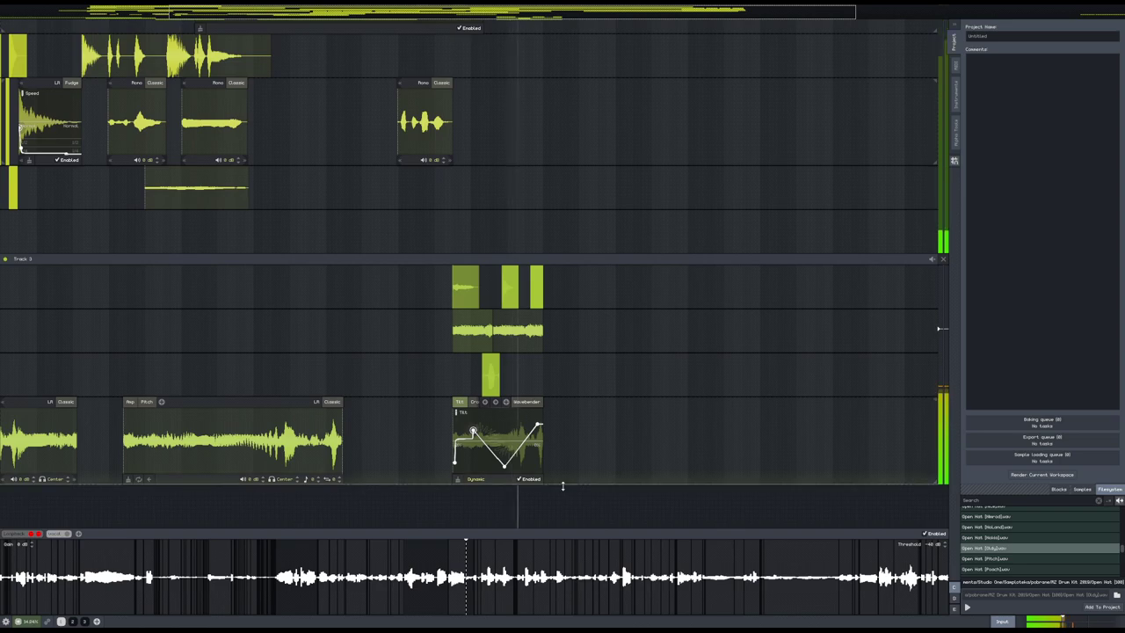
pyautogui.moveTo(582, 196); pyautogui.dragTo(668, 197)
pyautogui.rightClick(591, 216)
pyautogui.moveTo(627, 234)
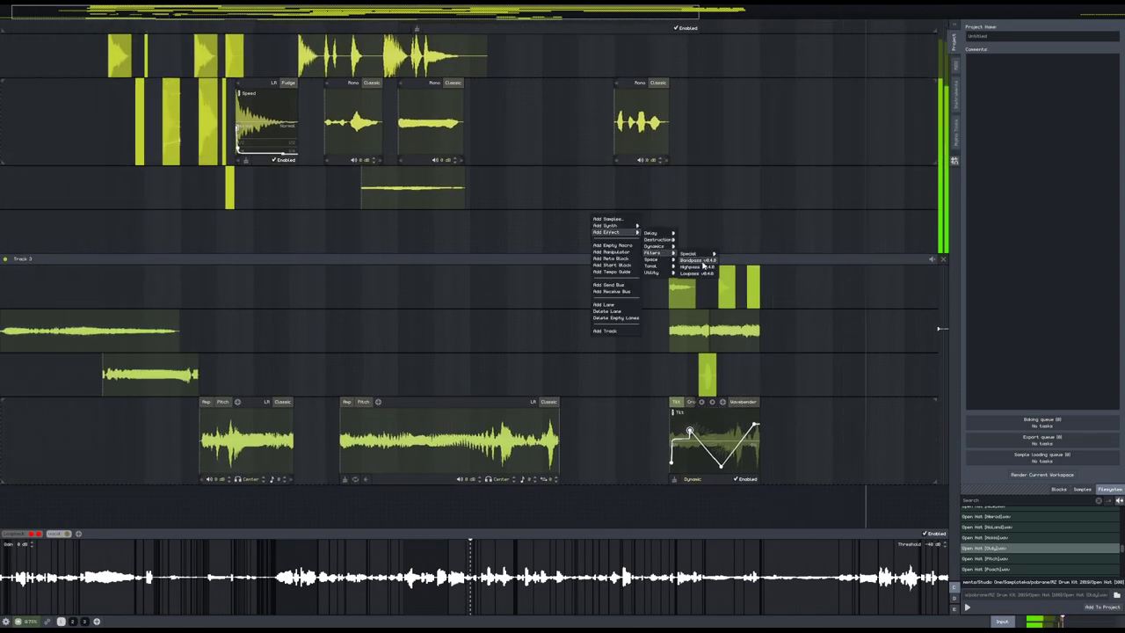
pyautogui.moveTo(663, 270)
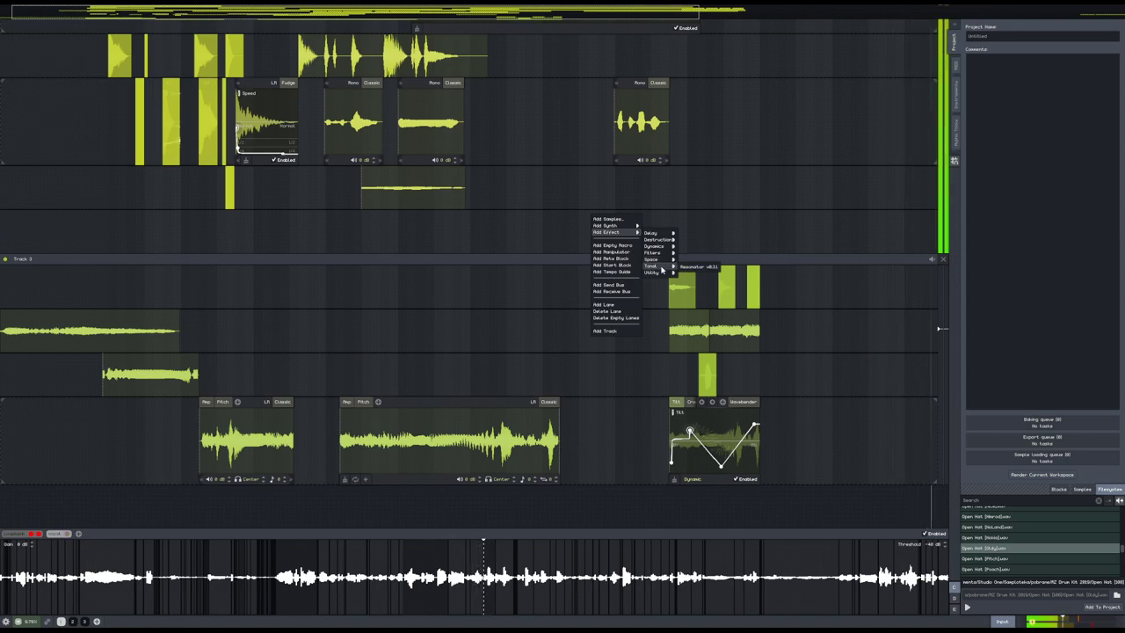
pyautogui.click(690, 267)
pyautogui.moveTo(752, 183); pyautogui.dragTo(505, 339)
pyautogui.moveTo(412, 388); pyautogui.dragTo(636, 337)
pyautogui.moveTo(706, 245); pyautogui.dragTo(704, 338)
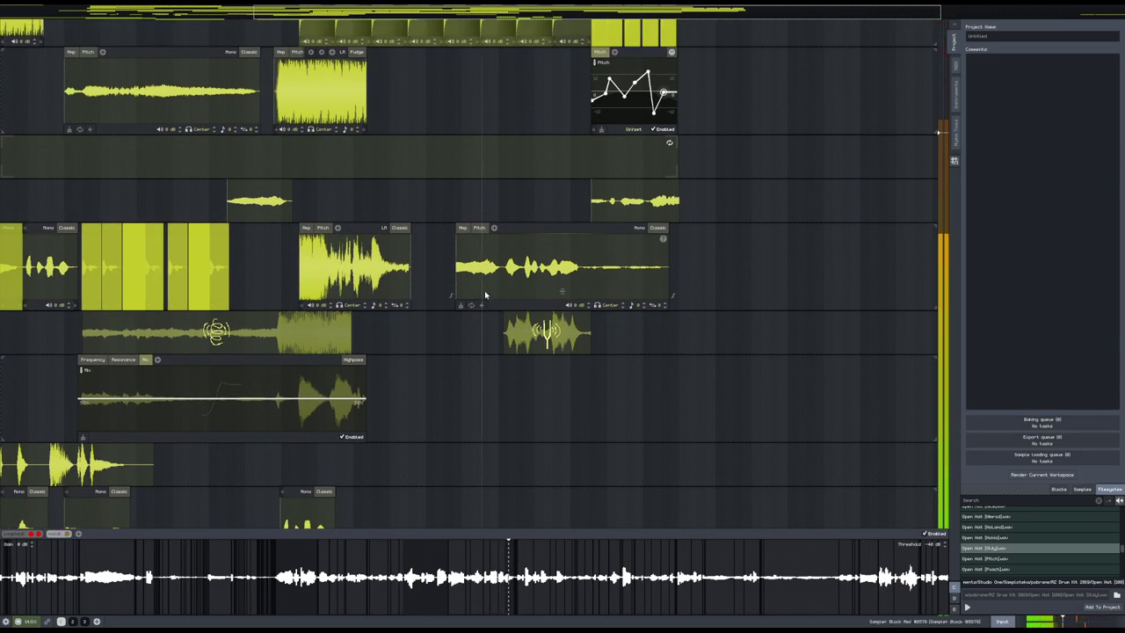
# - Position and resize the Resonator block to run from the second half of the long vocal clip to just past its end
pyautogui.moveTo(555, 337); pyautogui.dragTo(644, 337)
pyautogui.moveTo(729, 279); pyautogui.dragTo(700, 365)
pyautogui.moveTo(652, 418); pyautogui.dragTo(673, 420)
pyautogui.moveTo(564, 424); pyautogui.dragTo(515, 425)
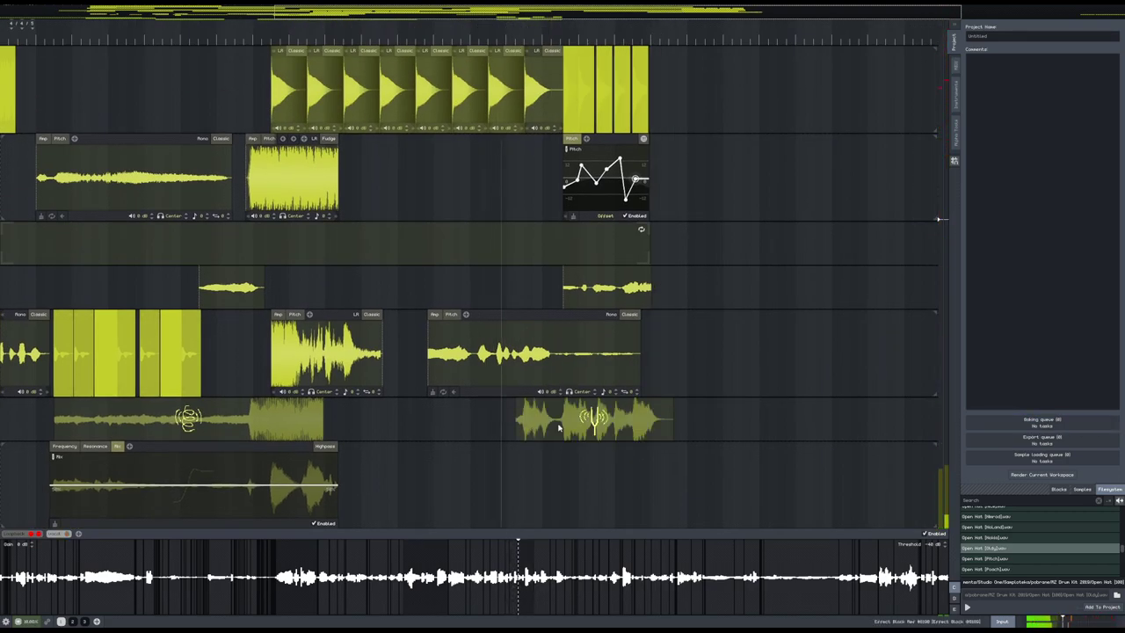
pyautogui.press('space')
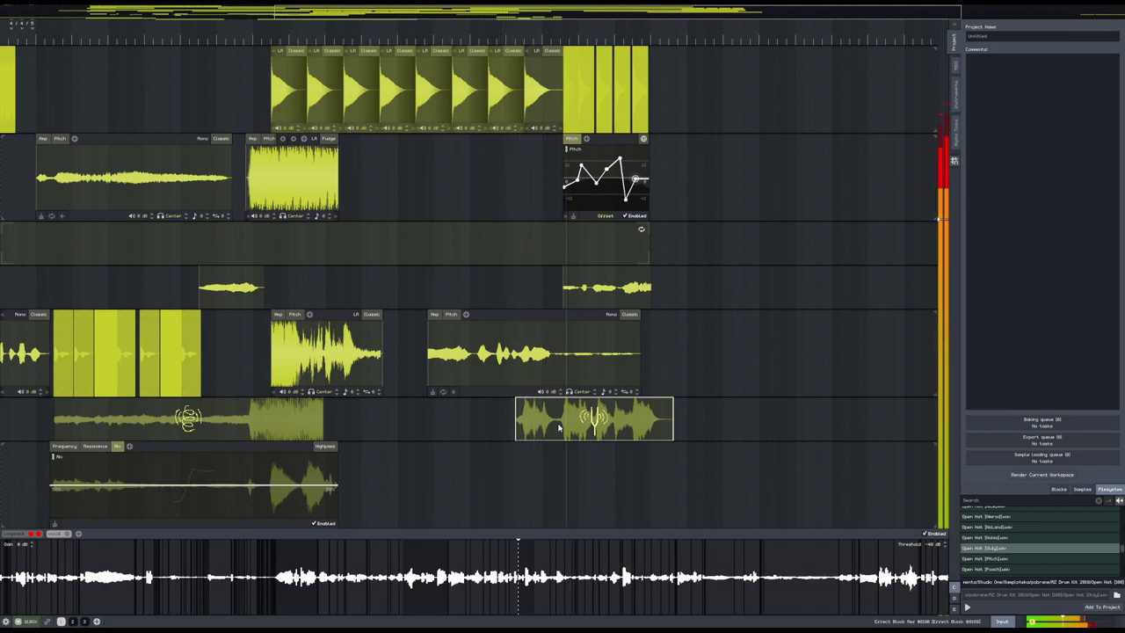
pyautogui.moveTo(520, 427); pyautogui.dragTo(533, 428)
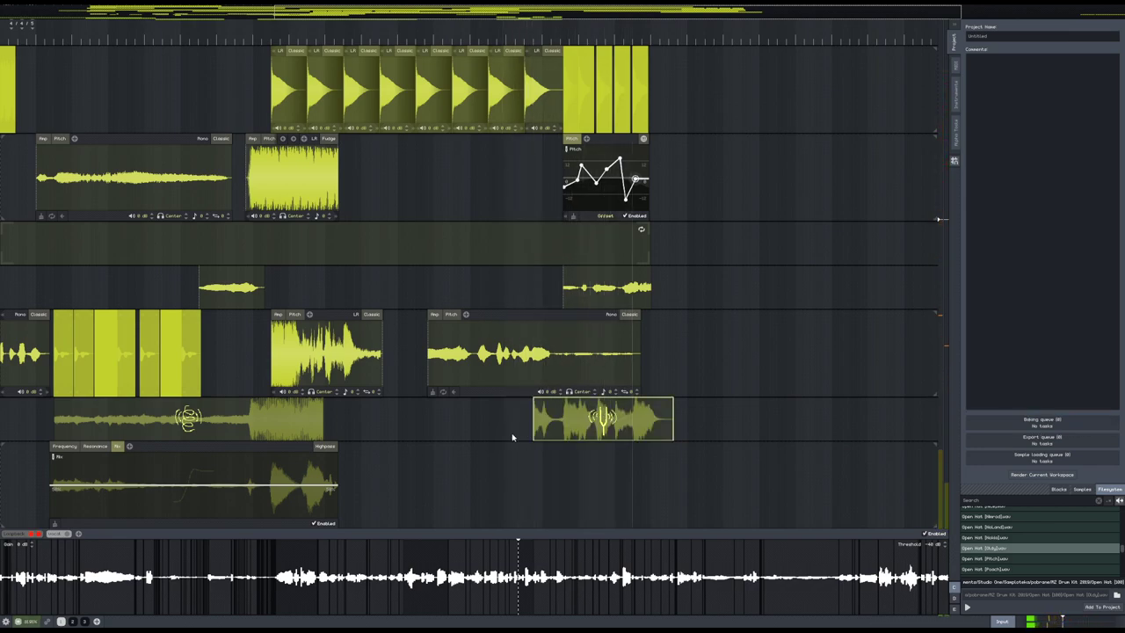
# - Expand the Resonator's lane and draw a pitch curve that slopes gently downward toward the block's end
pyautogui.rightClick(598, 429)
pyautogui.click(615, 432)
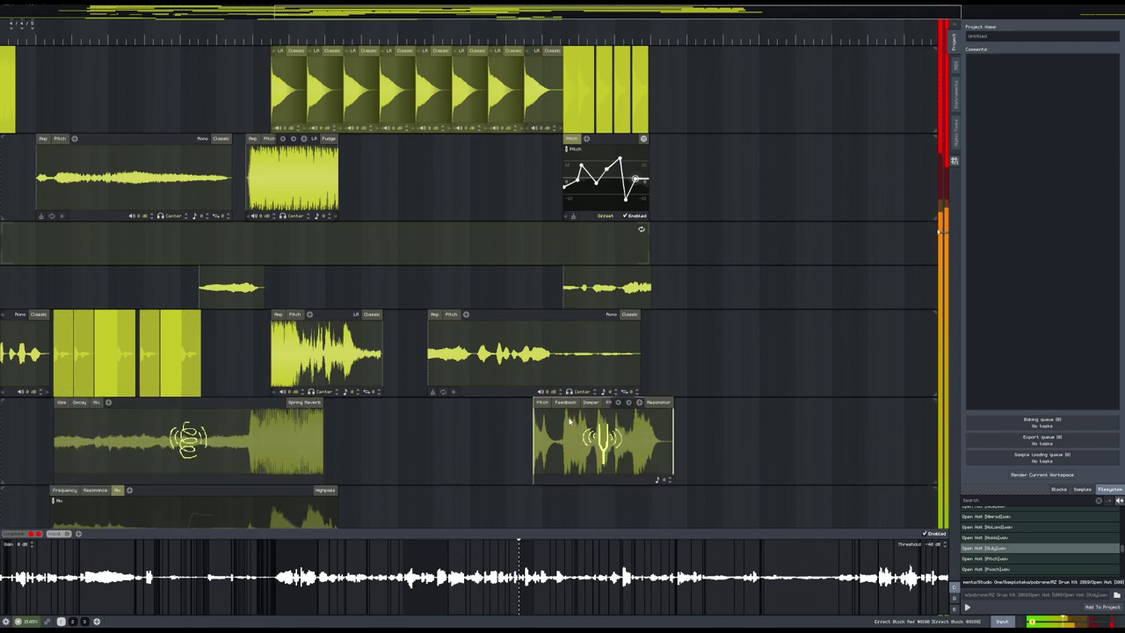
pyautogui.click(542, 403)
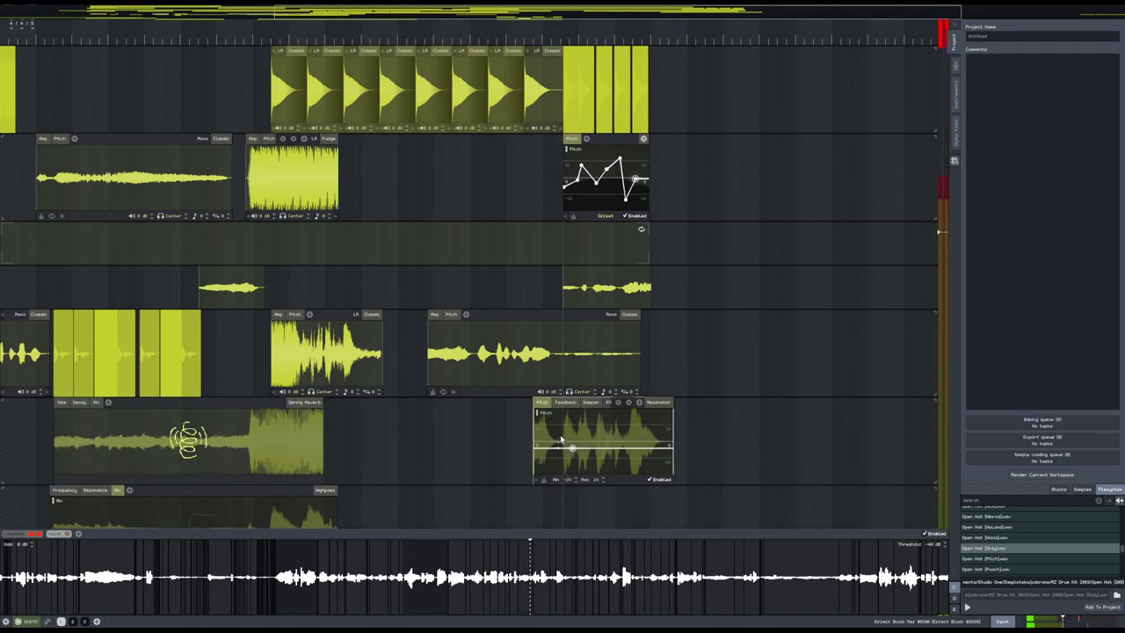
pyautogui.moveTo(607, 449); pyautogui.dragTo(668, 459)
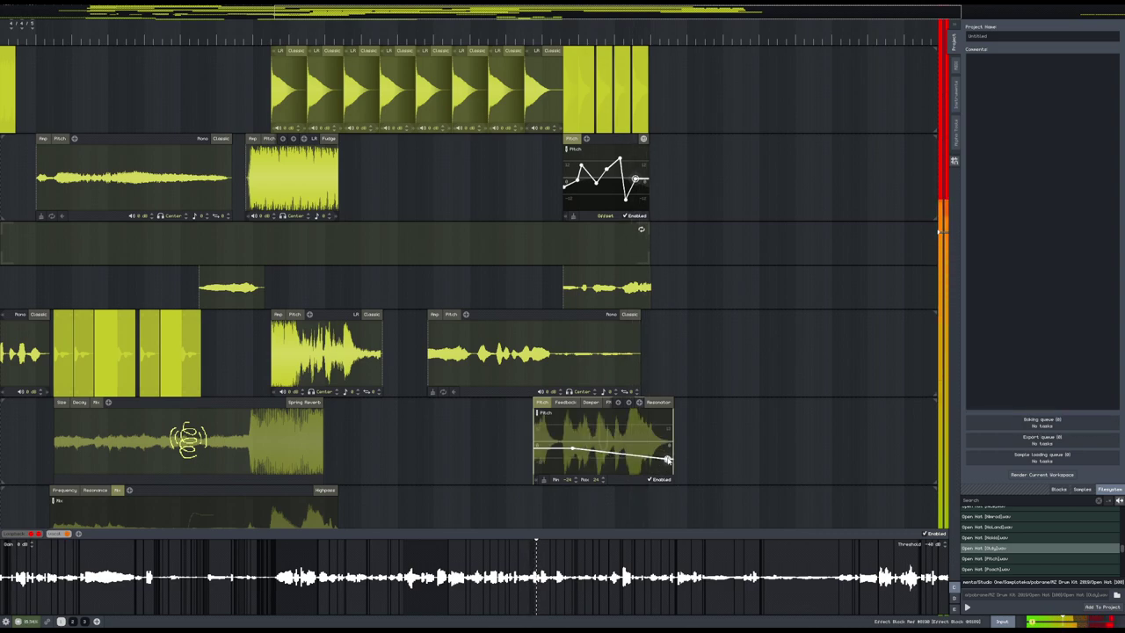
# - Add another vocal slice in the same lane as the long vocal clip, leaving a short gap after that clip
pyautogui.moveTo(668, 459); pyautogui.dragTo(670, 362)
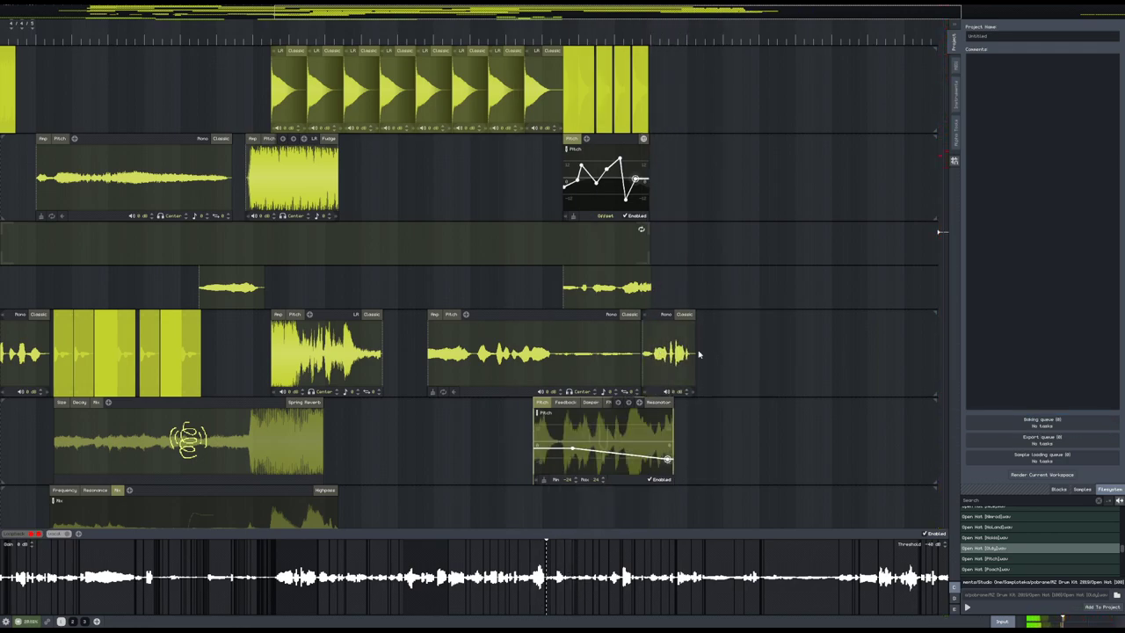
pyautogui.moveTo(785, 378); pyautogui.dragTo(663, 392)
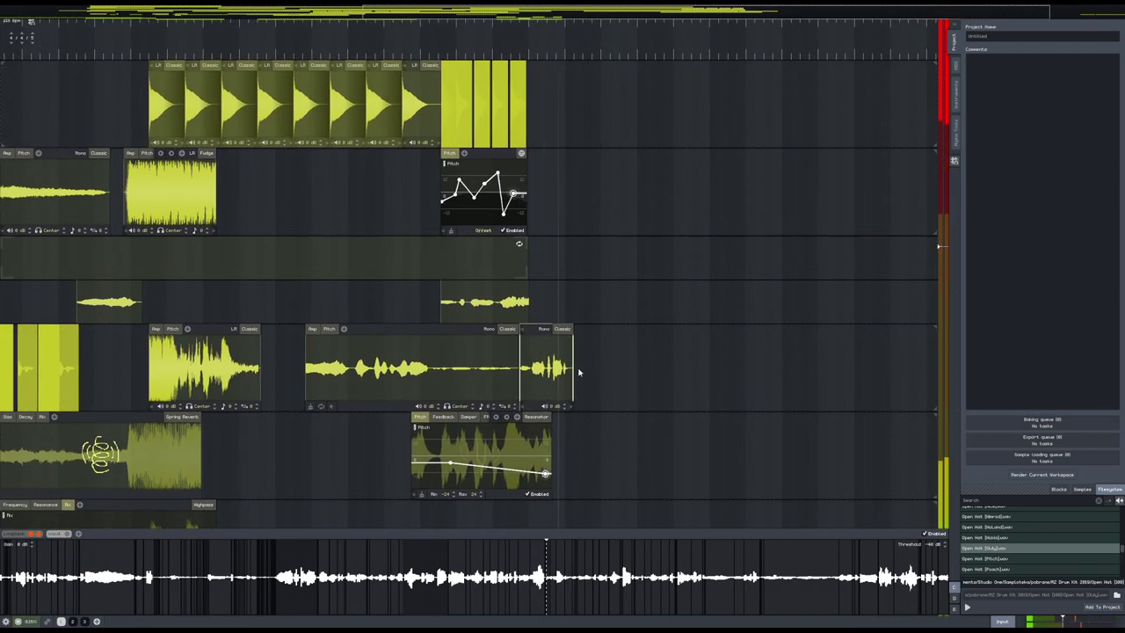
pyautogui.moveTo(540, 387); pyautogui.dragTo(570, 369)
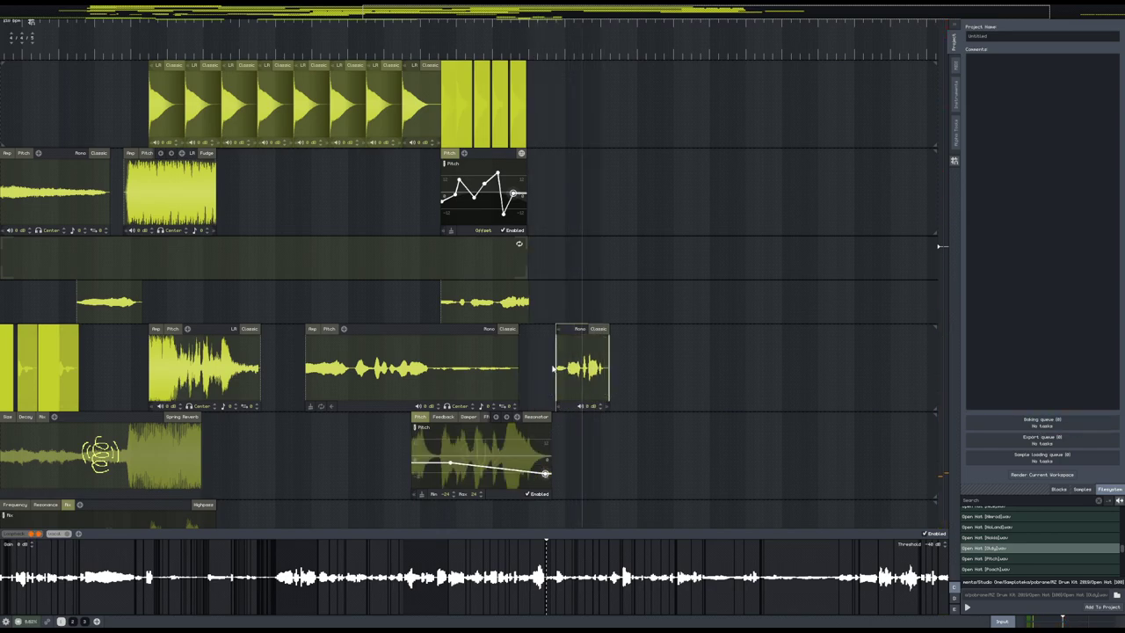
# - Duplicate the last clip in the track above Track 1 directly after itself and play the loop
pyautogui.scroll(3, 559, 272)
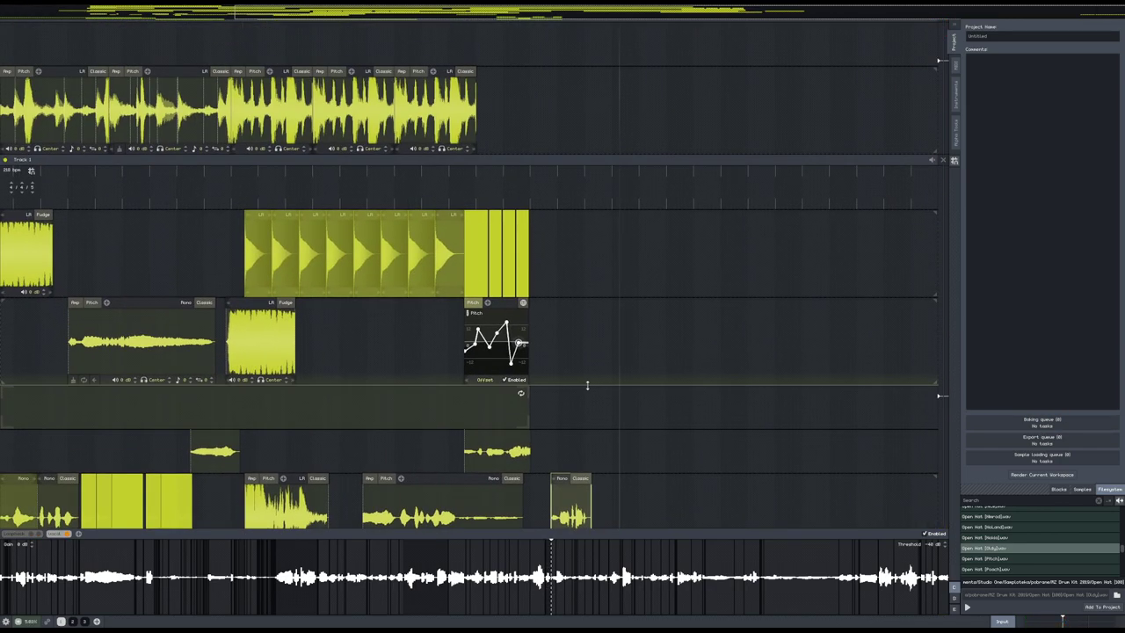
pyautogui.scroll(-2, 572, 233)
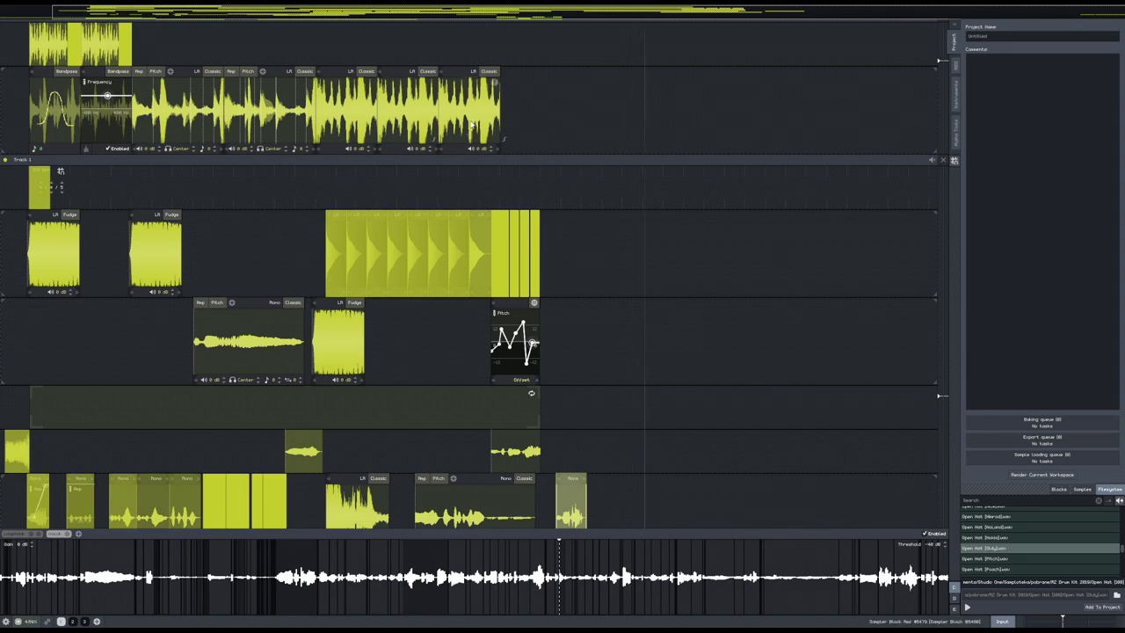
pyautogui.hotkey('ctrl', 'v')
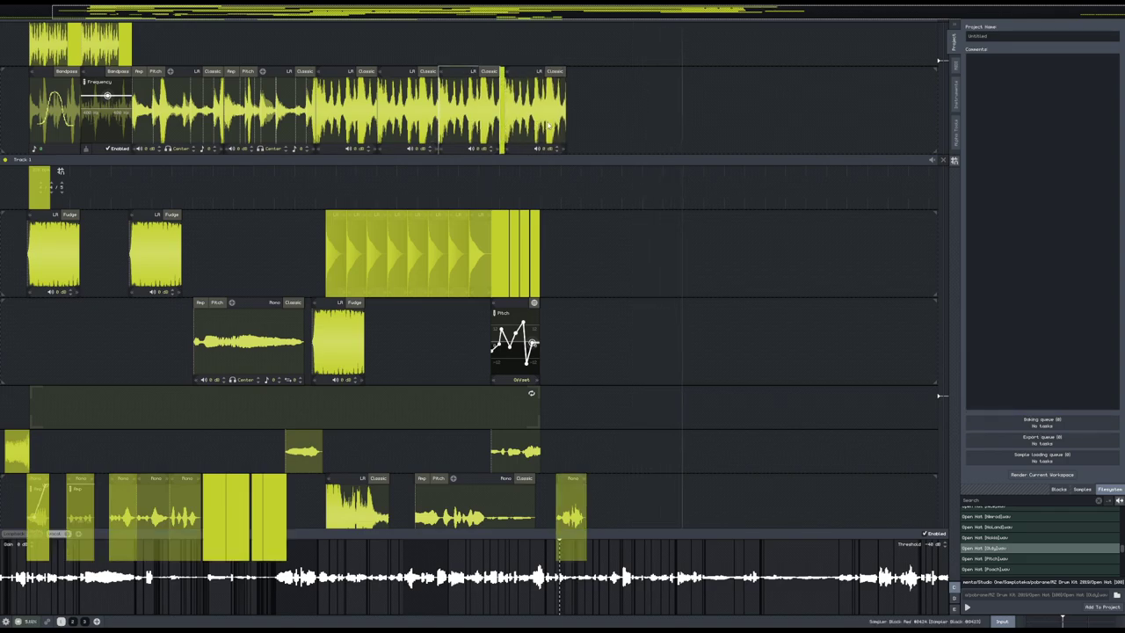
pyautogui.press('space')
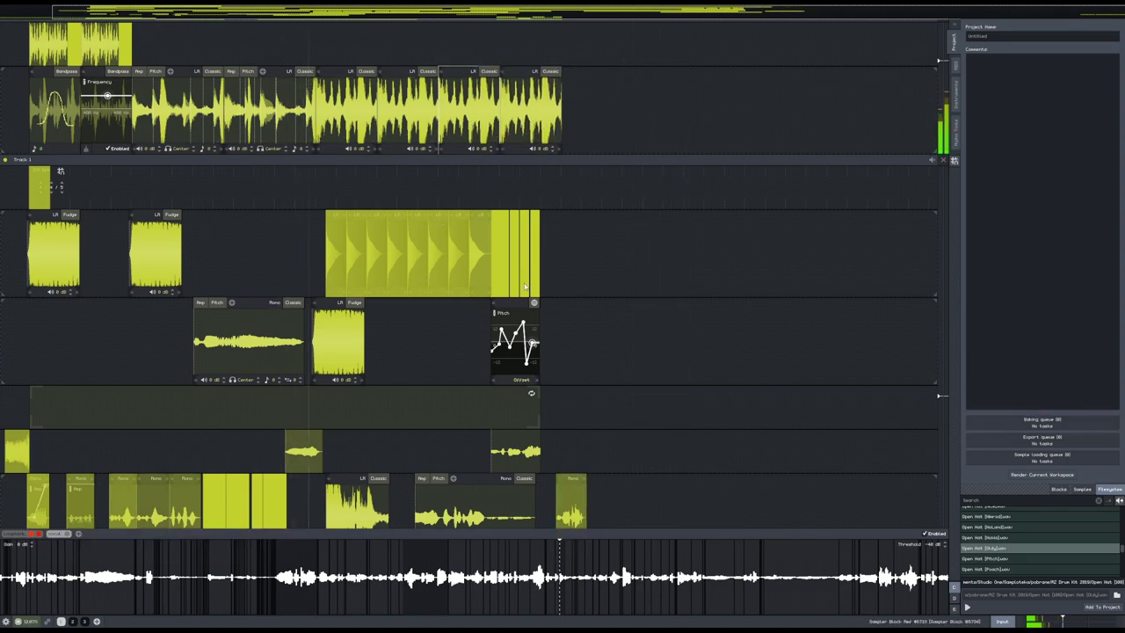
# - Lengthen the Fudge sampler block below the eight hats to just before the pitch manipulator and switch it to Classic mode
pyautogui.scroll(2, 525, 287)
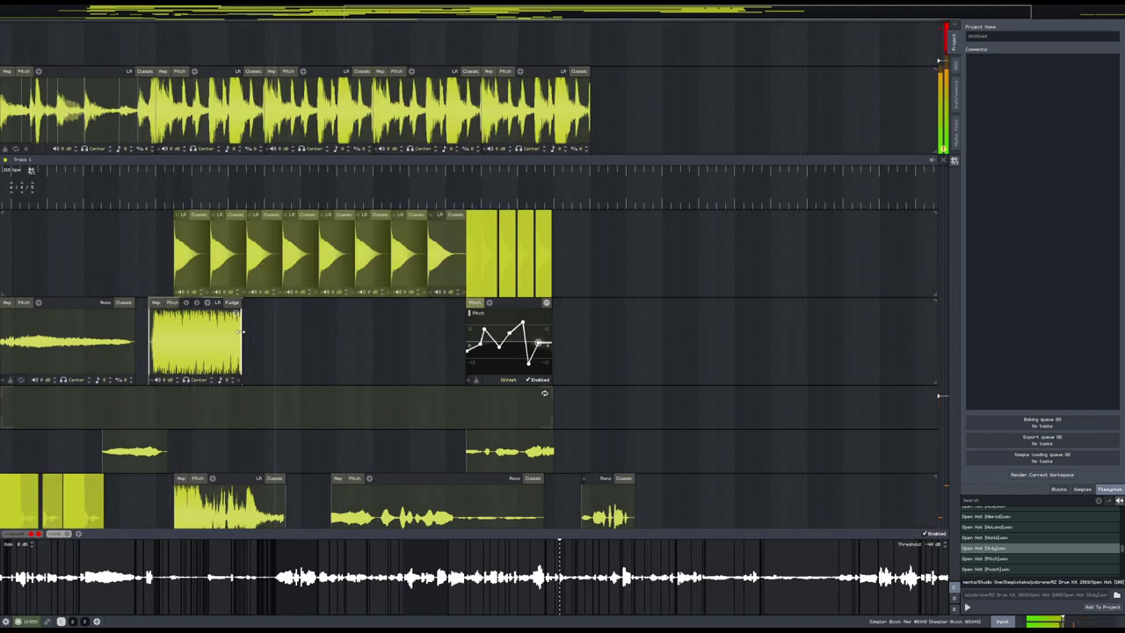
pyautogui.moveTo(245, 347); pyautogui.dragTo(428, 348)
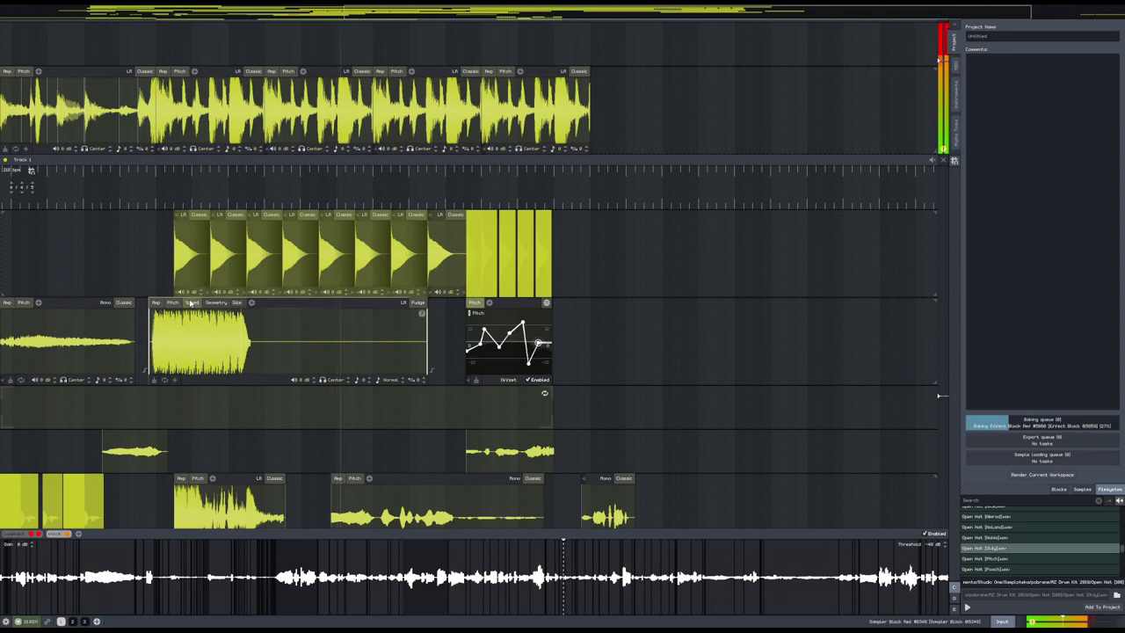
pyautogui.click(167, 304)
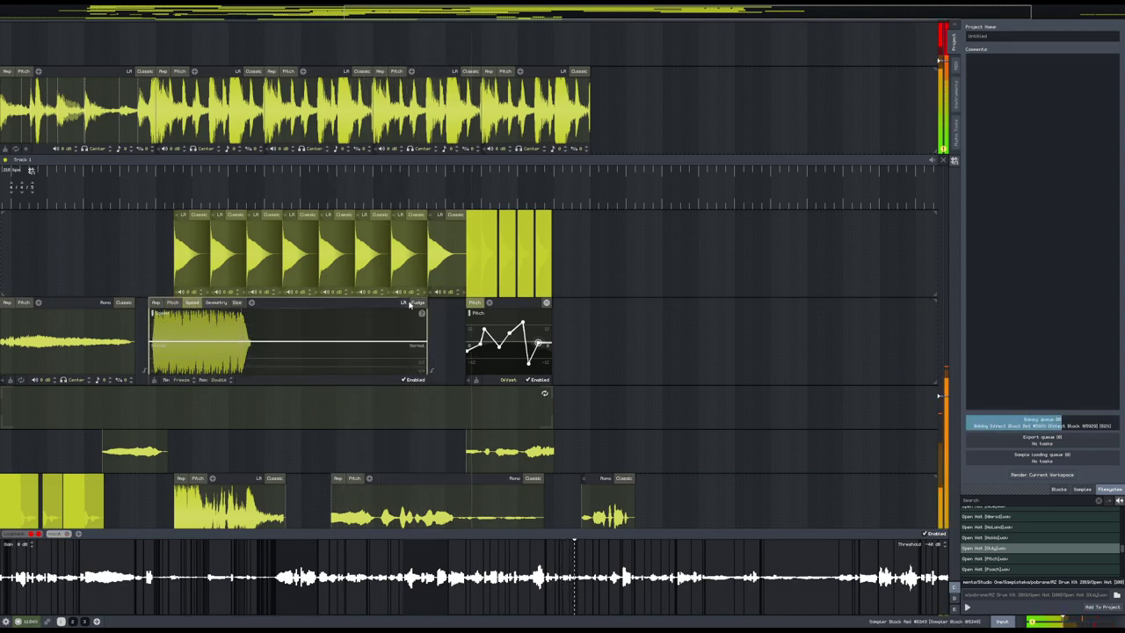
# - Draw a jagged pitch curve on the lengthened sampler block, mostly below the centre line, with an early peak and low end
pyautogui.click(197, 305)
pyautogui.moveTo(171, 351); pyautogui.dragTo(234, 364)
pyautogui.click(188, 303)
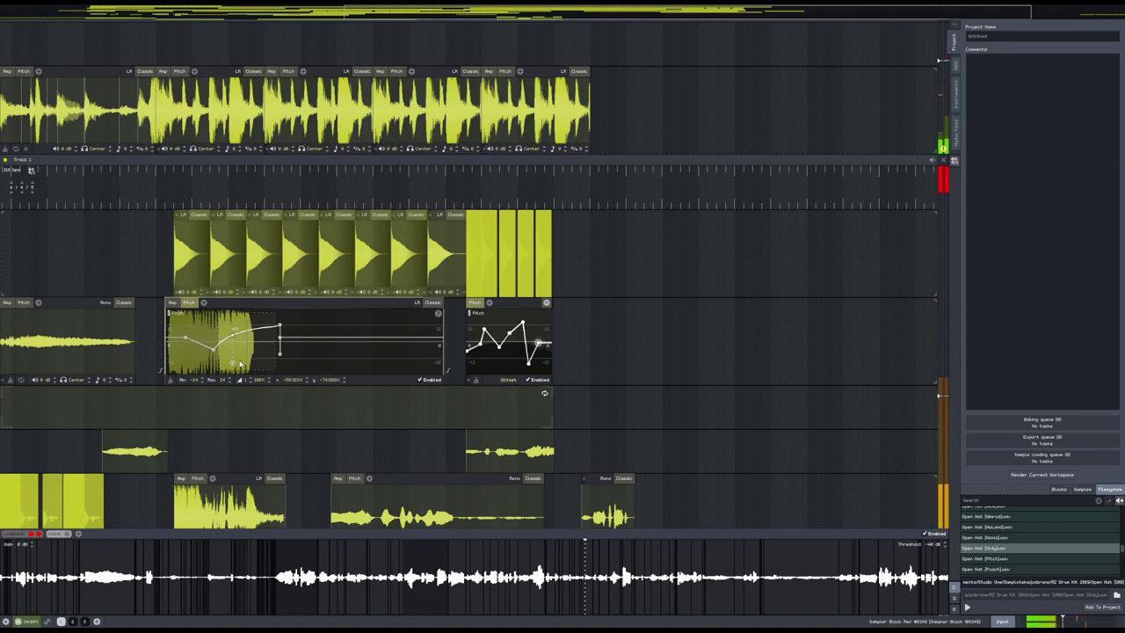
pyautogui.moveTo(278, 327); pyautogui.dragTo(208, 365)
pyautogui.moveTo(331, 339); pyautogui.dragTo(336, 360)
pyautogui.moveTo(281, 339); pyautogui.dragTo(367, 364)
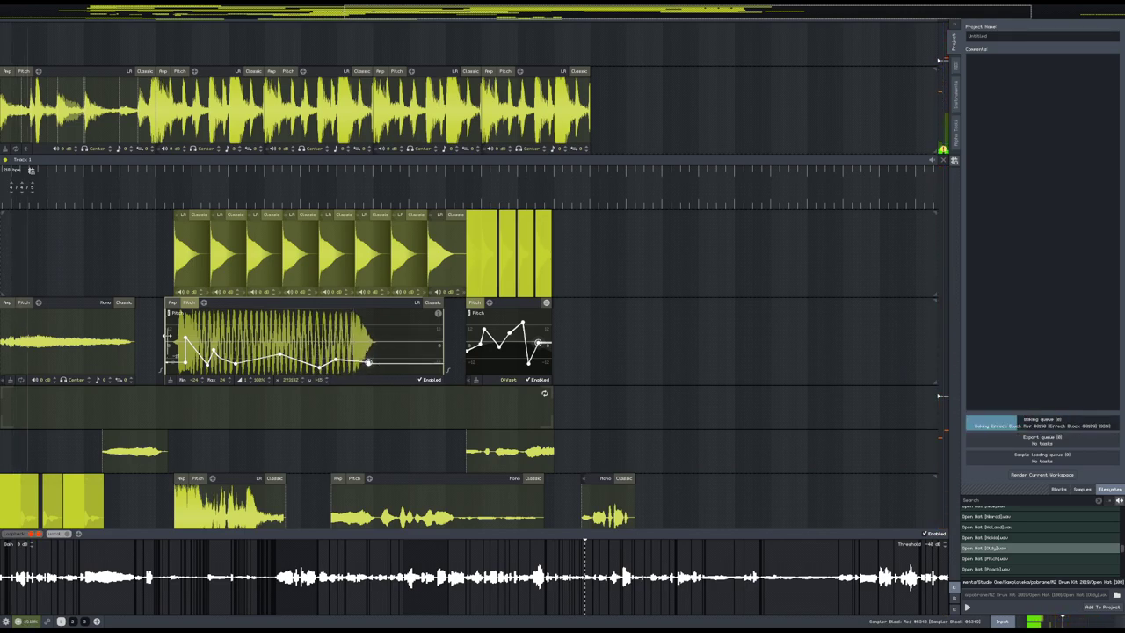
# - Extend Track 1's loop region to the end of the last vocal slice
pyautogui.moveTo(218, 416); pyautogui.dragTo(417, 332)
pyautogui.scroll(-5, 416, 332)
pyautogui.moveTo(590, 364); pyautogui.dragTo(656, 247)
pyautogui.moveTo(645, 388); pyautogui.dragTo(650, 355)
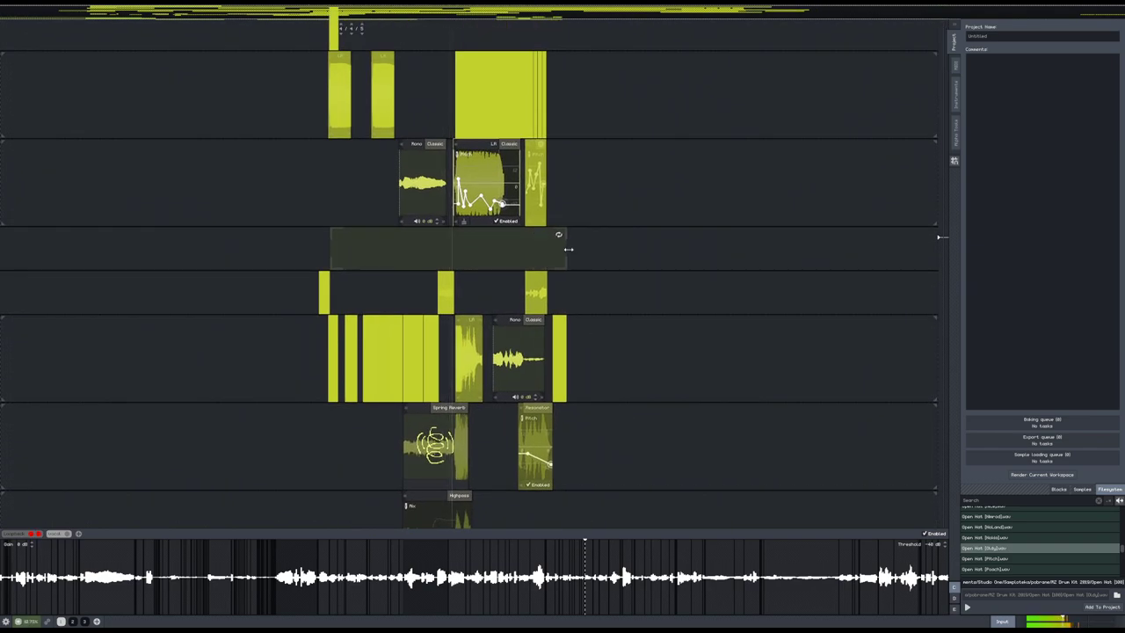
# - Extend the Resonator block's start slightly earlier under the long vocal clip
pyautogui.scroll(5, 580, 281)
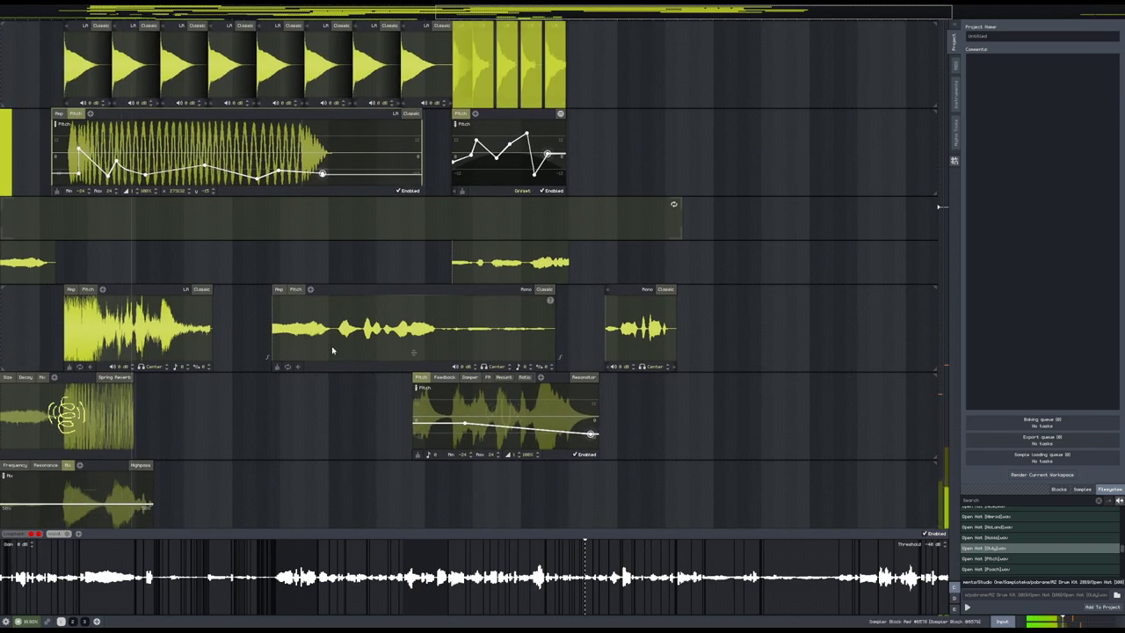
pyautogui.moveTo(303, 413); pyautogui.dragTo(493, 320)
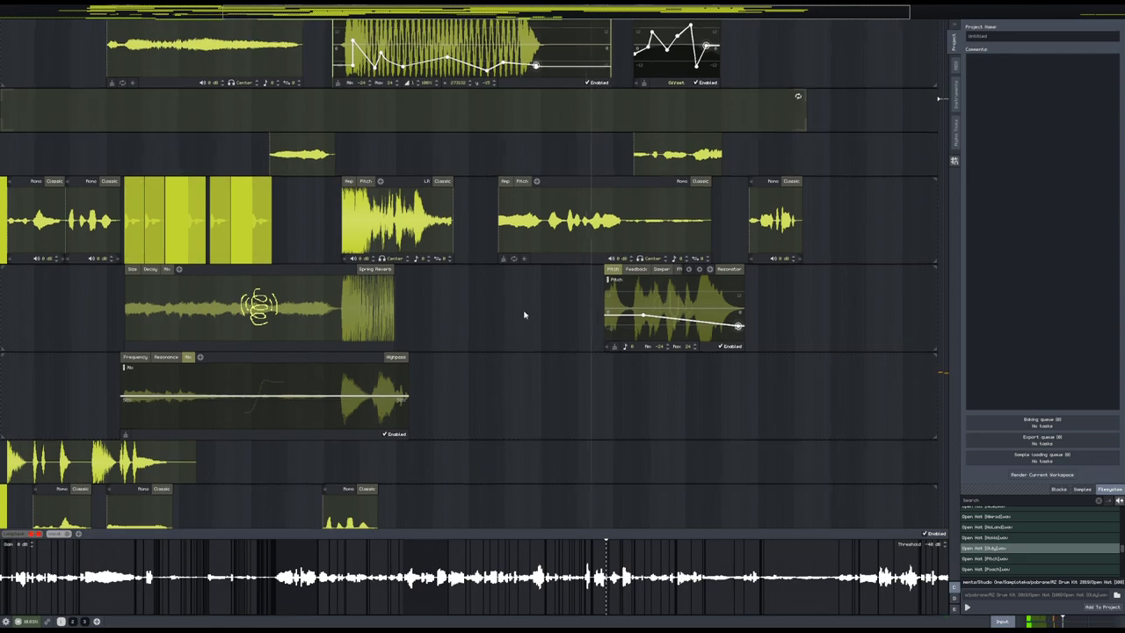
pyautogui.moveTo(527, 313); pyautogui.dragTo(456, 381)
pyautogui.moveTo(533, 387); pyautogui.dragTo(529, 387)
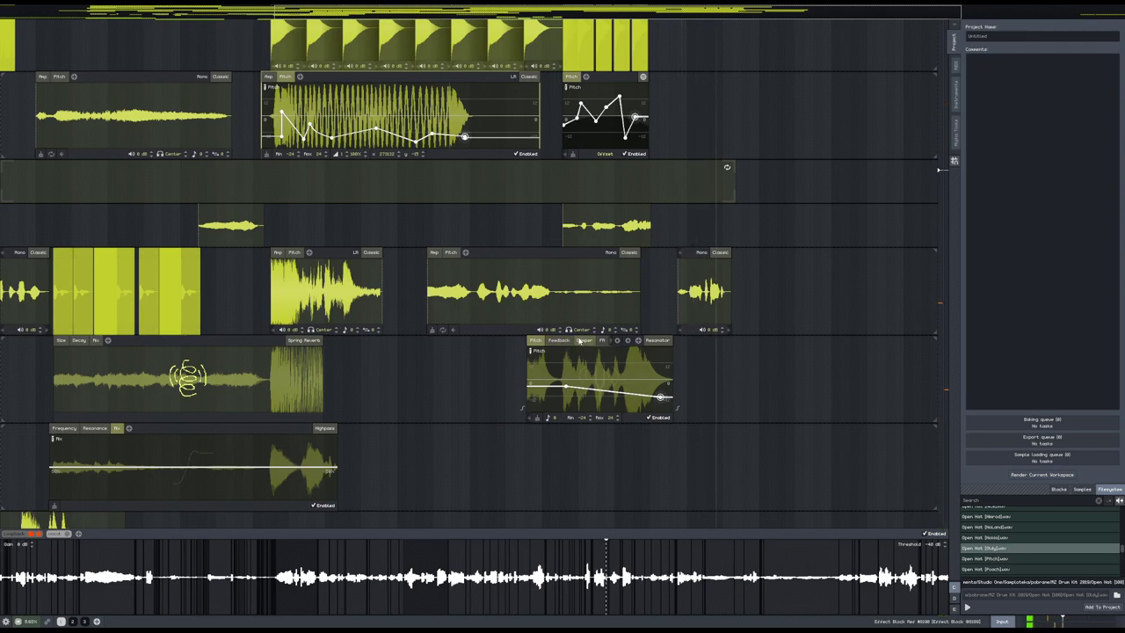
# - Switch to the loopback recording and place a long slice of it in the vocal lane, after the last vocal slice and a gap
pyautogui.scroll(-3, 801, 271)
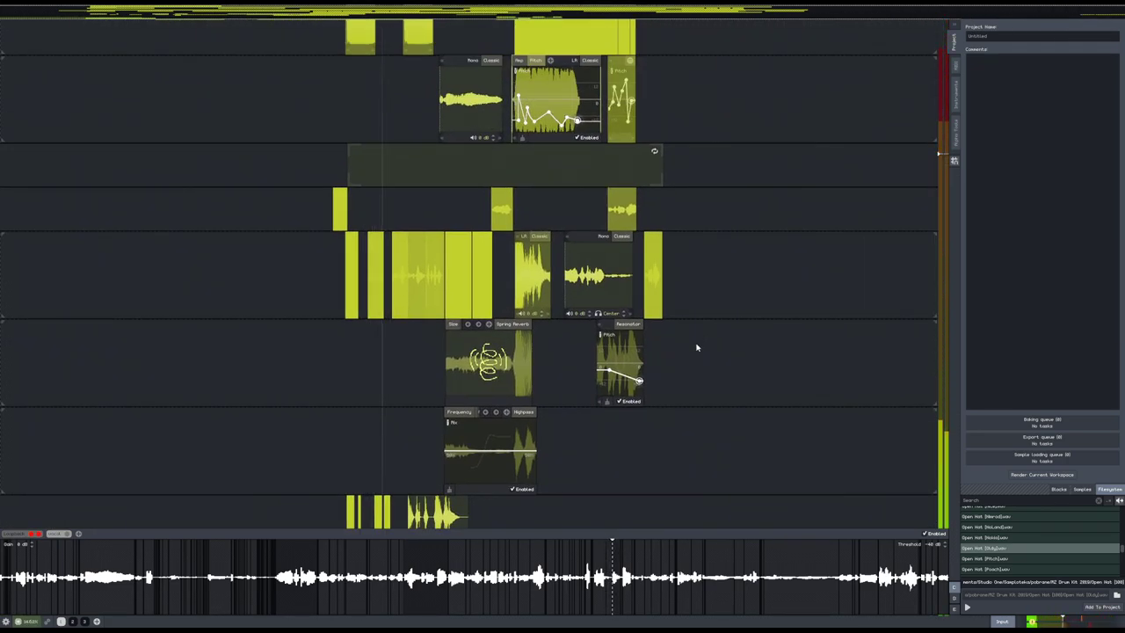
pyautogui.click(29, 533)
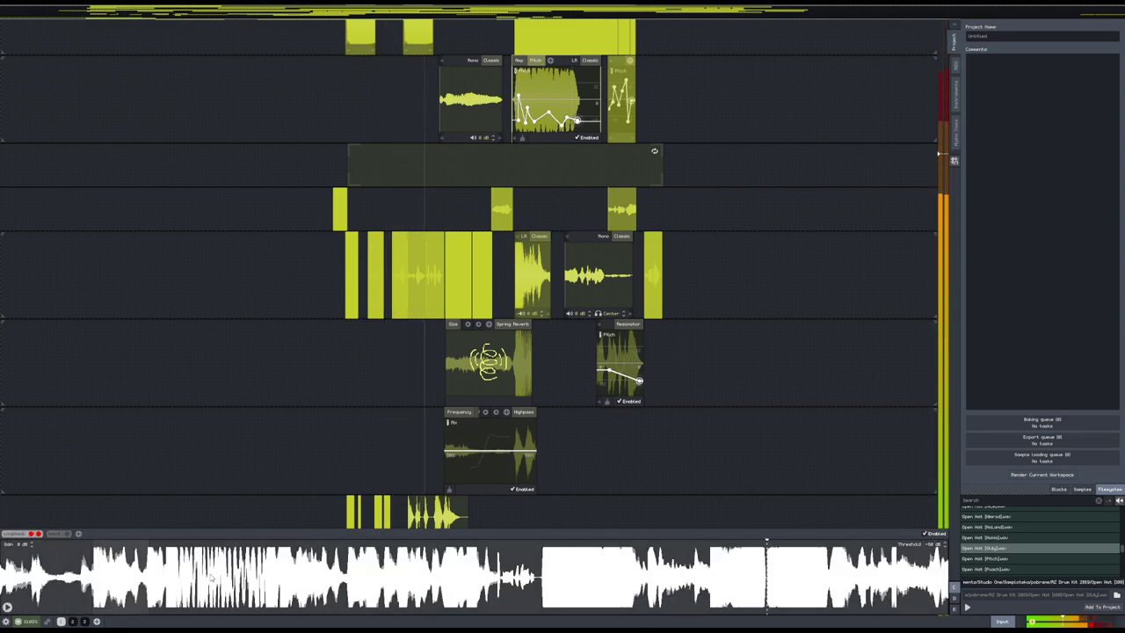
pyautogui.moveTo(541, 577); pyautogui.dragTo(700, 295)
pyautogui.moveTo(747, 355); pyautogui.dragTo(634, 353)
pyautogui.moveTo(591, 207); pyautogui.dragTo(579, 214)
pyautogui.scroll(3, 627, 255)
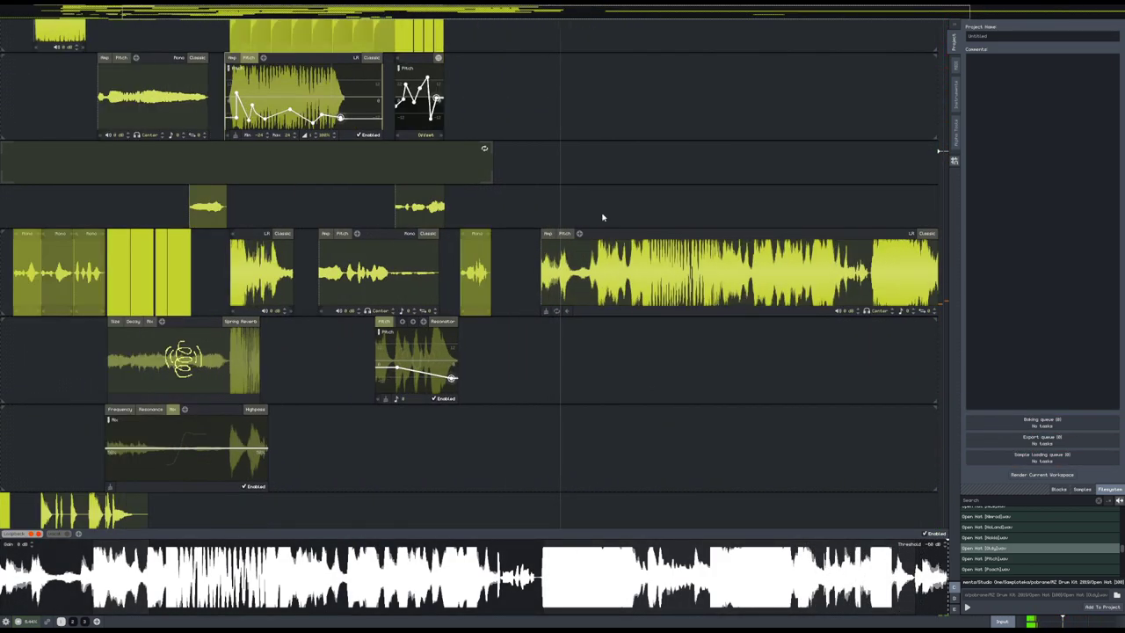
# - Move the long loopback slice one lane down so it starts right after the Resonator block
pyautogui.moveTo(659, 304); pyautogui.dragTo(566, 291)
pyautogui.click(566, 293)
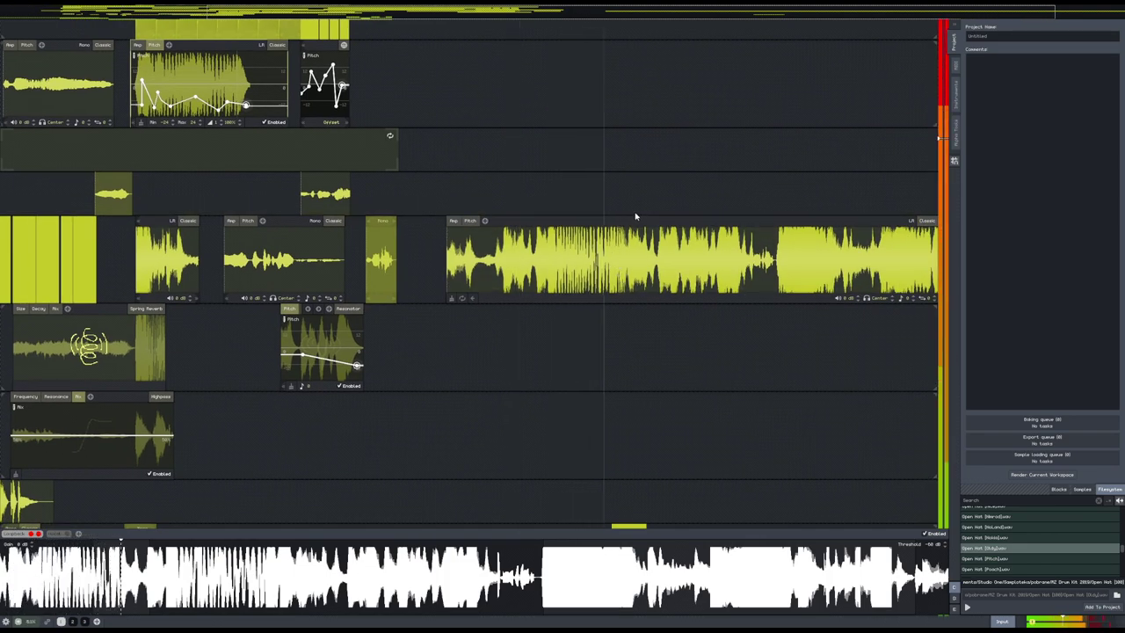
pyautogui.moveTo(669, 342); pyautogui.dragTo(594, 343)
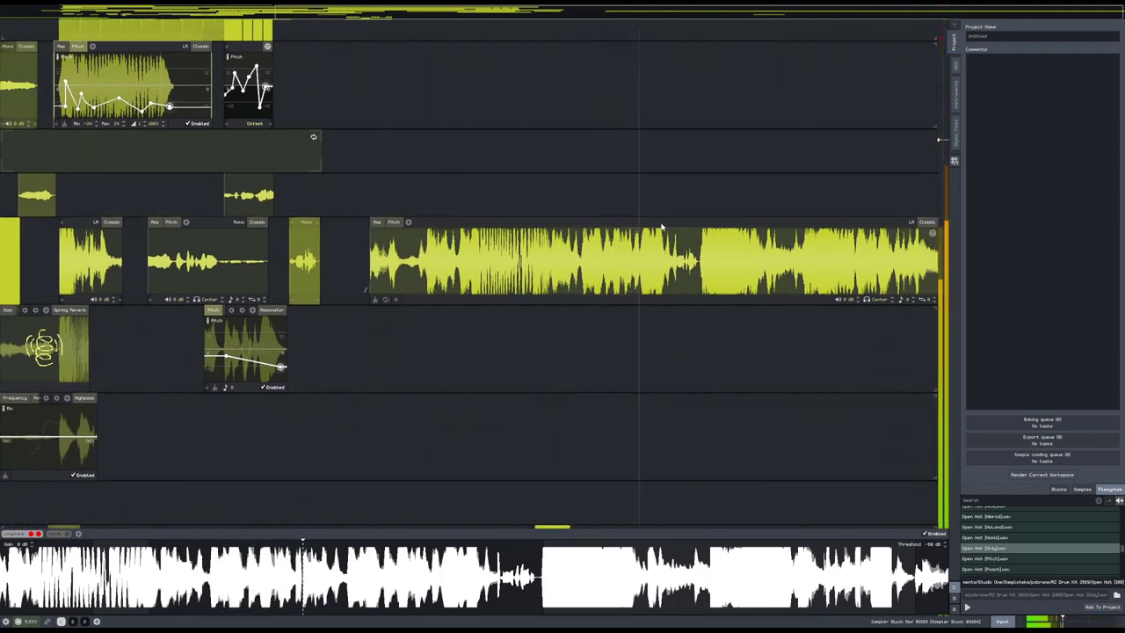
pyautogui.moveTo(368, 279); pyautogui.dragTo(313, 352)
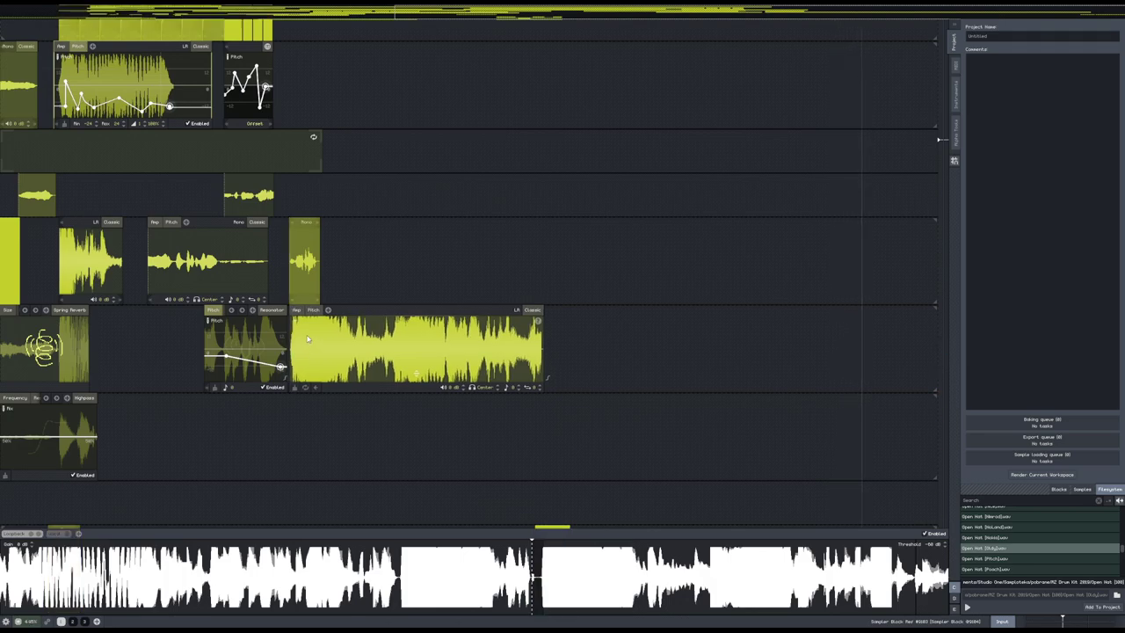
# - Place a percussive one-shot in its own lane, starting near the beginning of the long loopback slice, and trim it to a short hit
pyautogui.scroll(-1, 336, 459)
pyautogui.moveTo(336, 460); pyautogui.dragTo(427, 238)
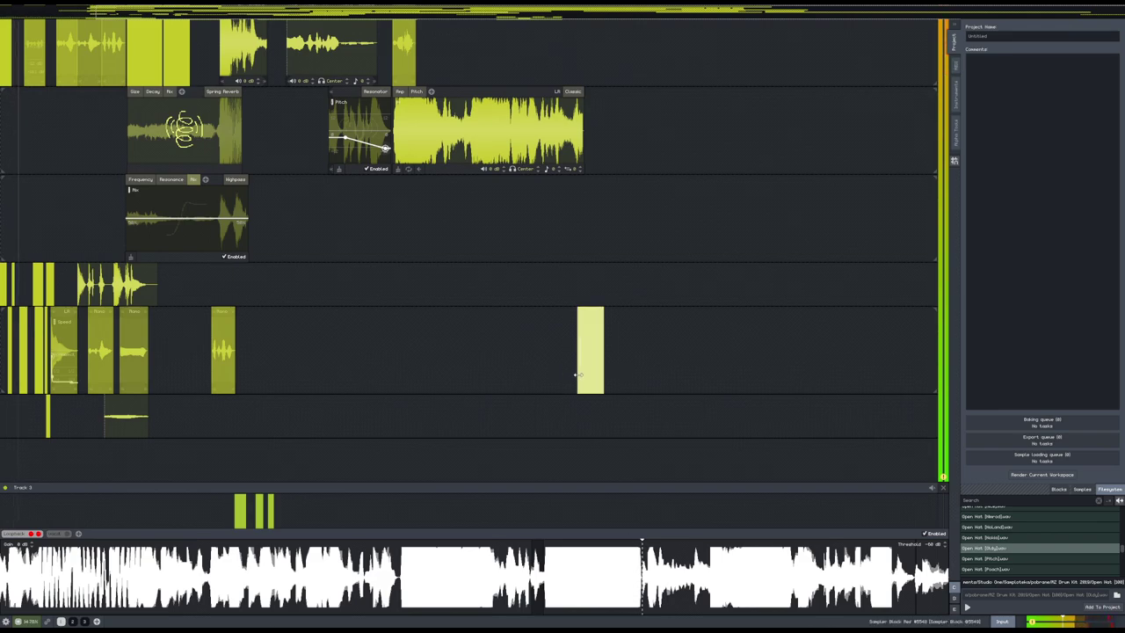
pyautogui.moveTo(604, 373); pyautogui.dragTo(378, 343)
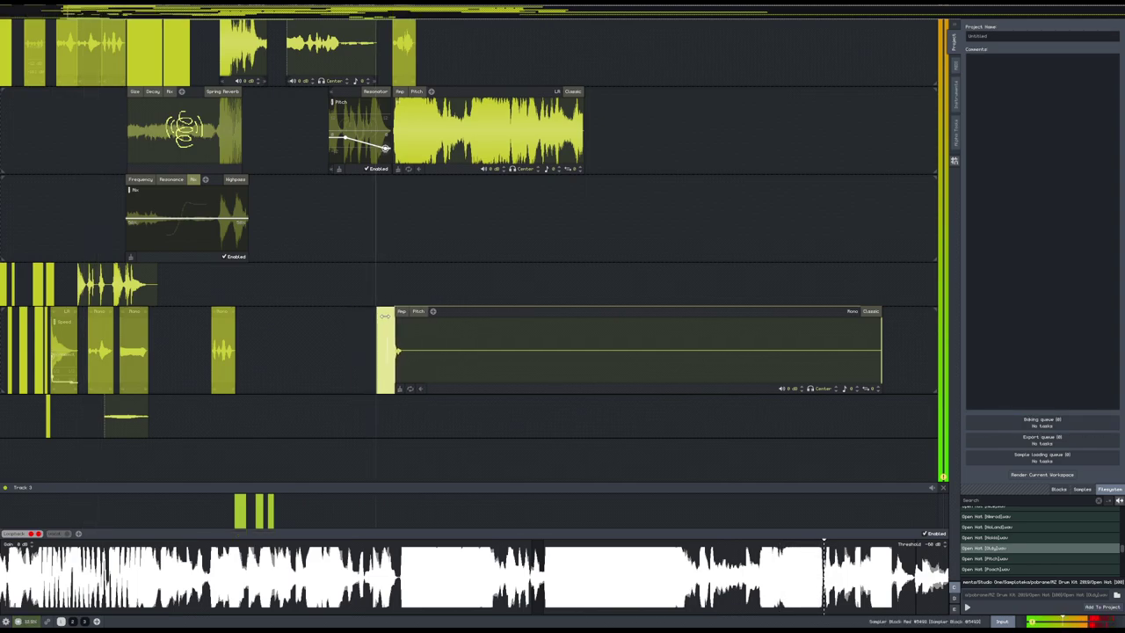
pyautogui.moveTo(462, 369); pyautogui.dragTo(618, 373)
pyautogui.moveTo(866, 327); pyautogui.dragTo(713, 331)
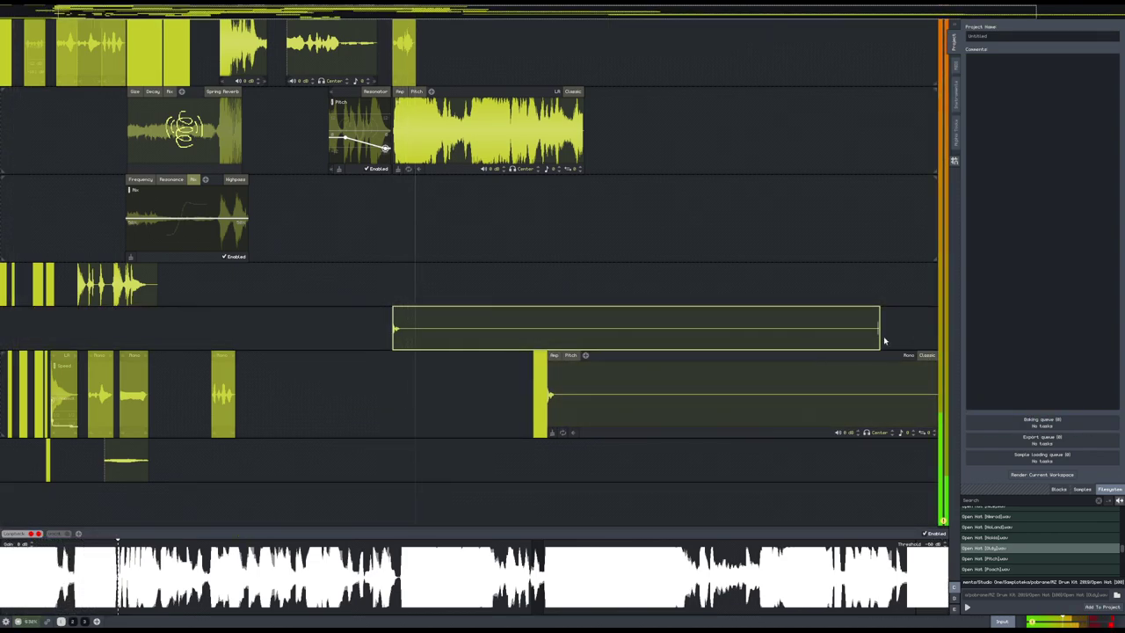
pyautogui.moveTo(882, 336); pyautogui.dragTo(405, 338)
pyautogui.scroll(3, 402, 341)
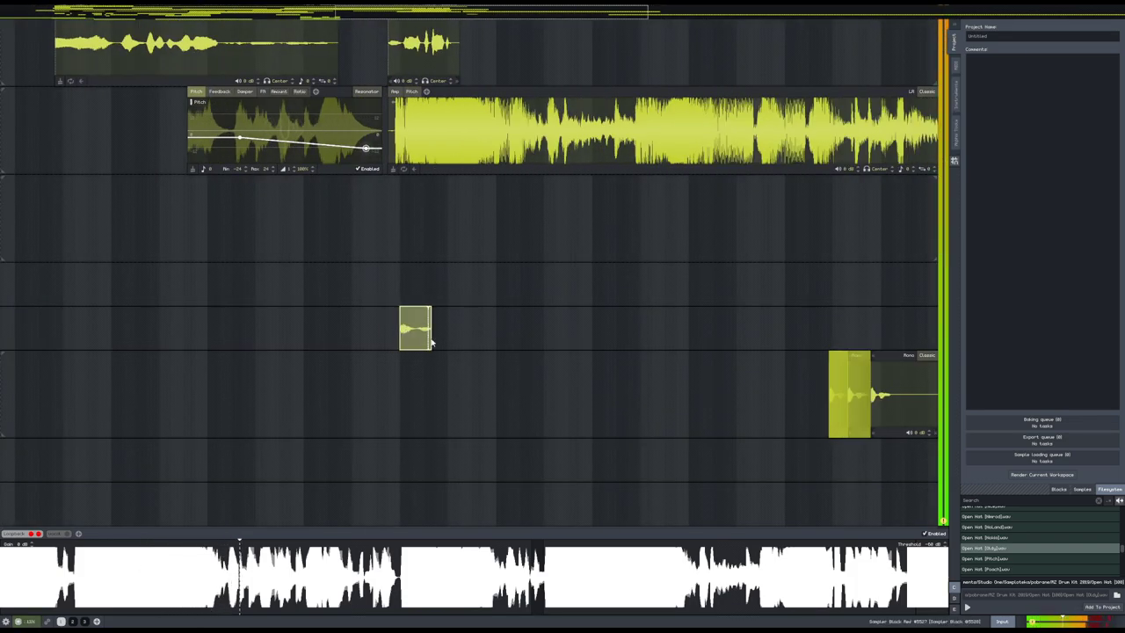
# - Repeat the trimmed hit into a row of six evenly spaced clips and save the project
pyautogui.click(428, 342)
pyautogui.moveTo(428, 342); pyautogui.dragTo(662, 351)
pyautogui.hotkey('ctrl', 's')
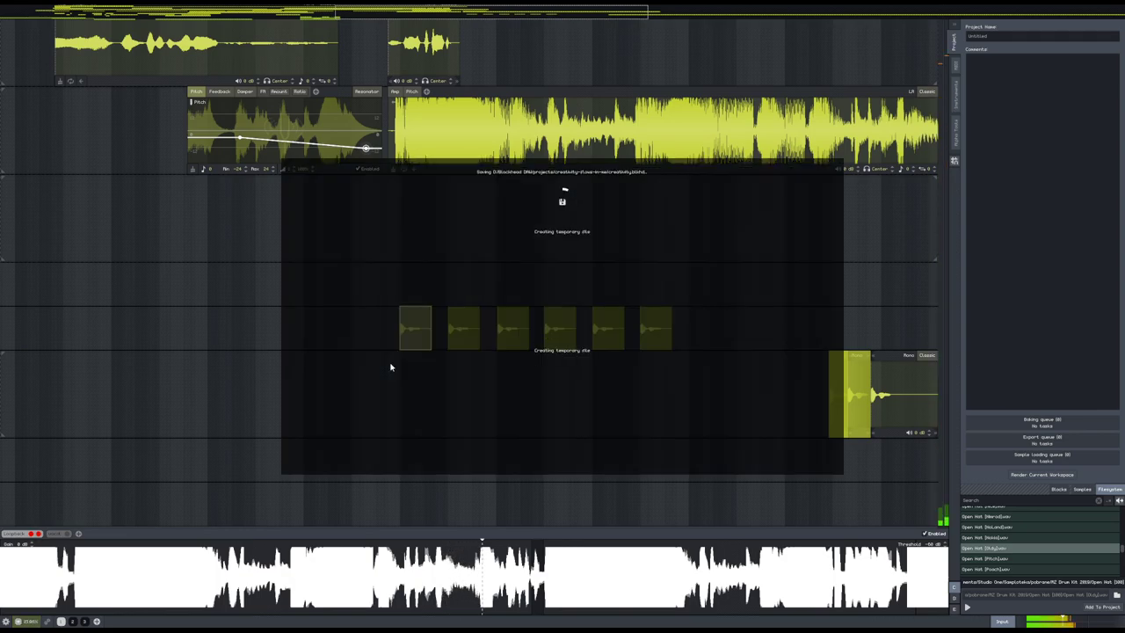
# - Delete the leftover long one-shot clips from the lane below the six hits and resume playback
pyautogui.scroll(-2, 633, 427)
pyautogui.scroll(-2, 632, 427)
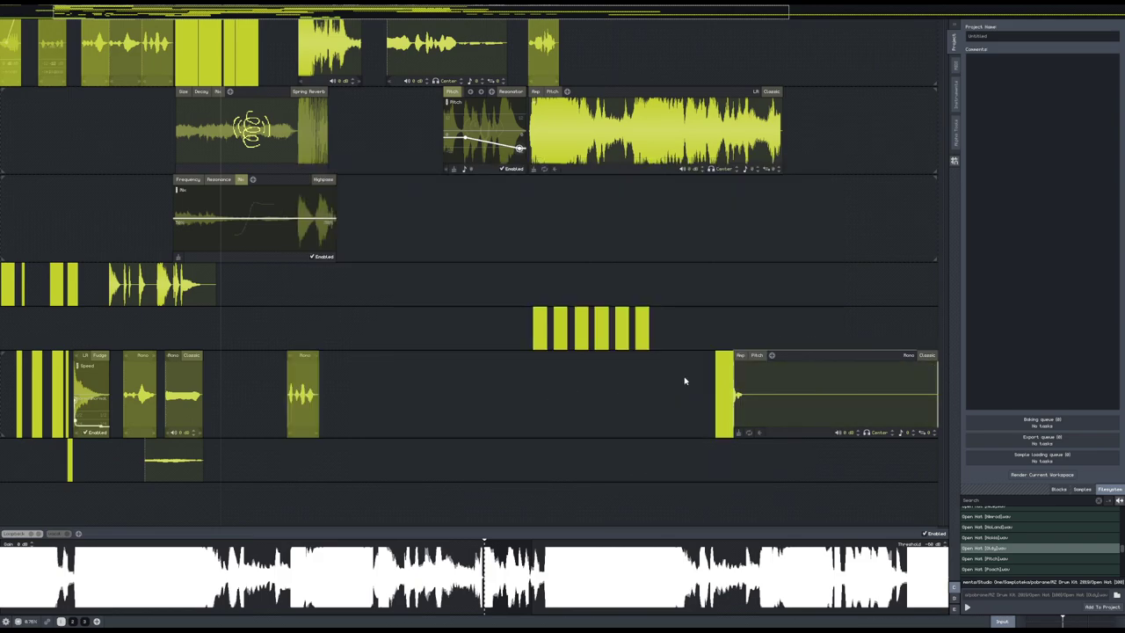
pyautogui.press('Delete')
pyautogui.press('Delete')
pyautogui.press('space')
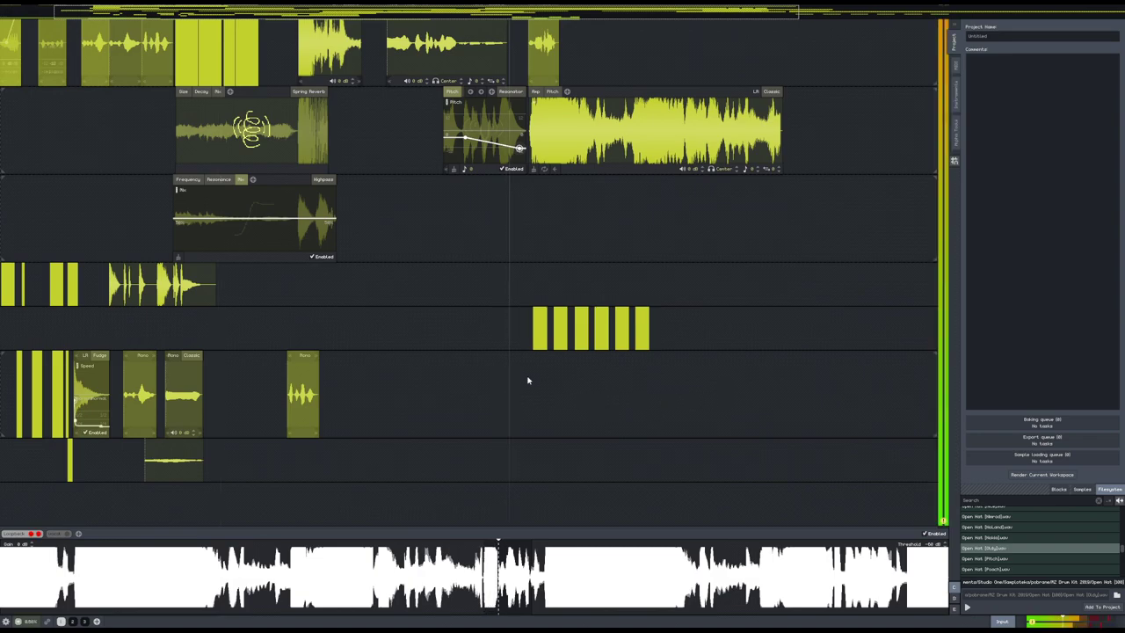
# - Add a Spring Reverb effect block under the first hit, starting slightly before it and finishing at its end
pyautogui.scroll(2, 533, 386)
pyautogui.scroll(1, 535, 393)
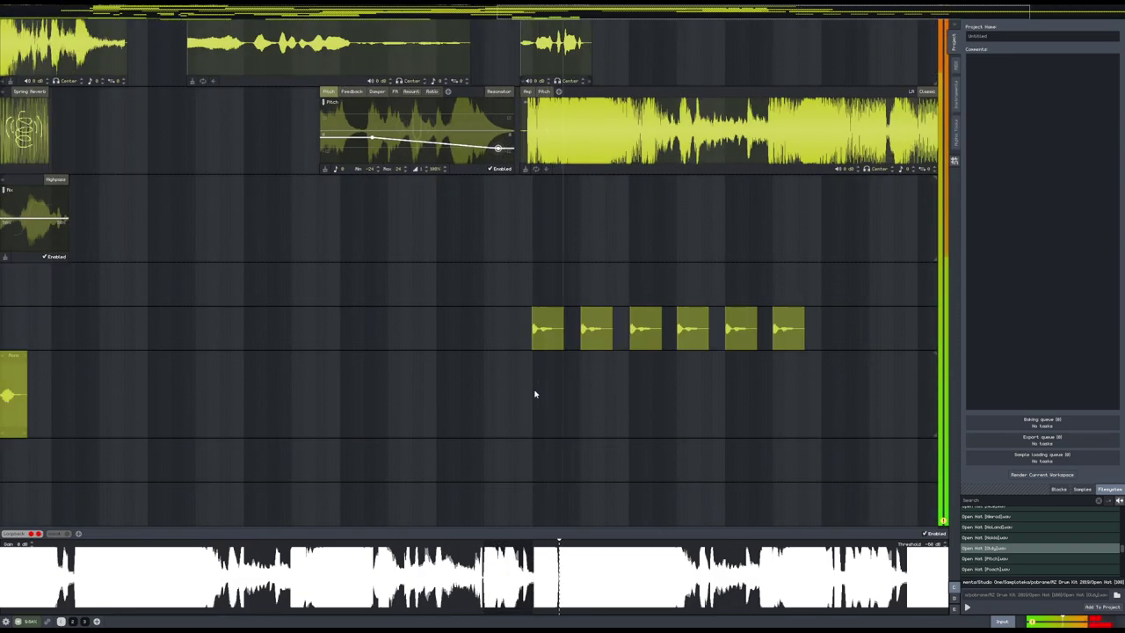
pyautogui.rightClick(545, 396)
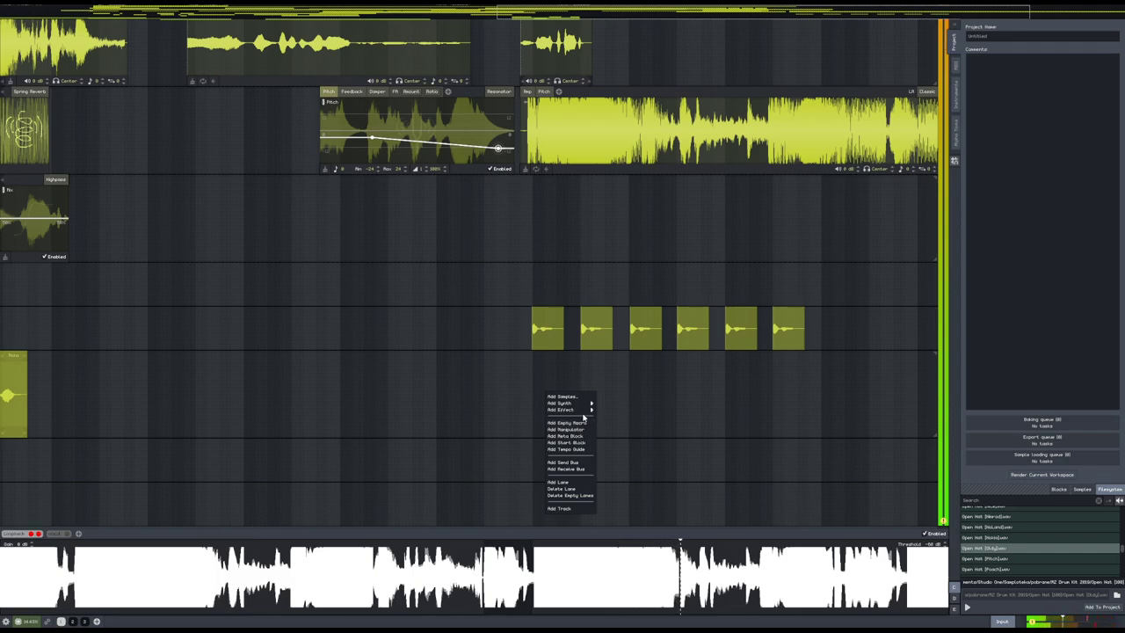
pyautogui.moveTo(584, 413)
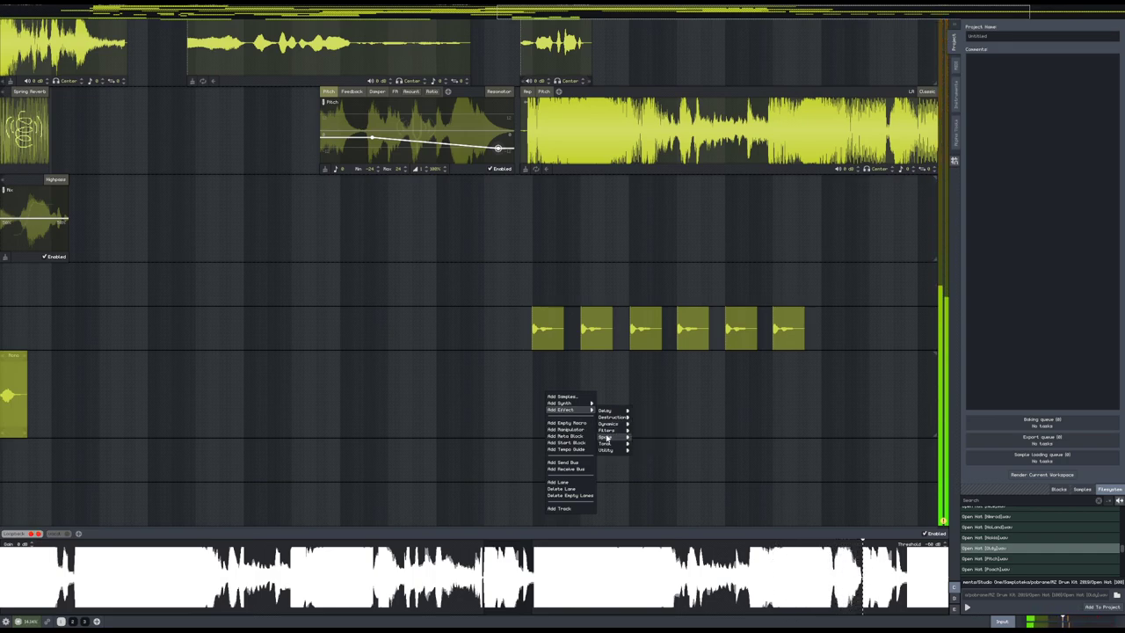
pyautogui.click(641, 438)
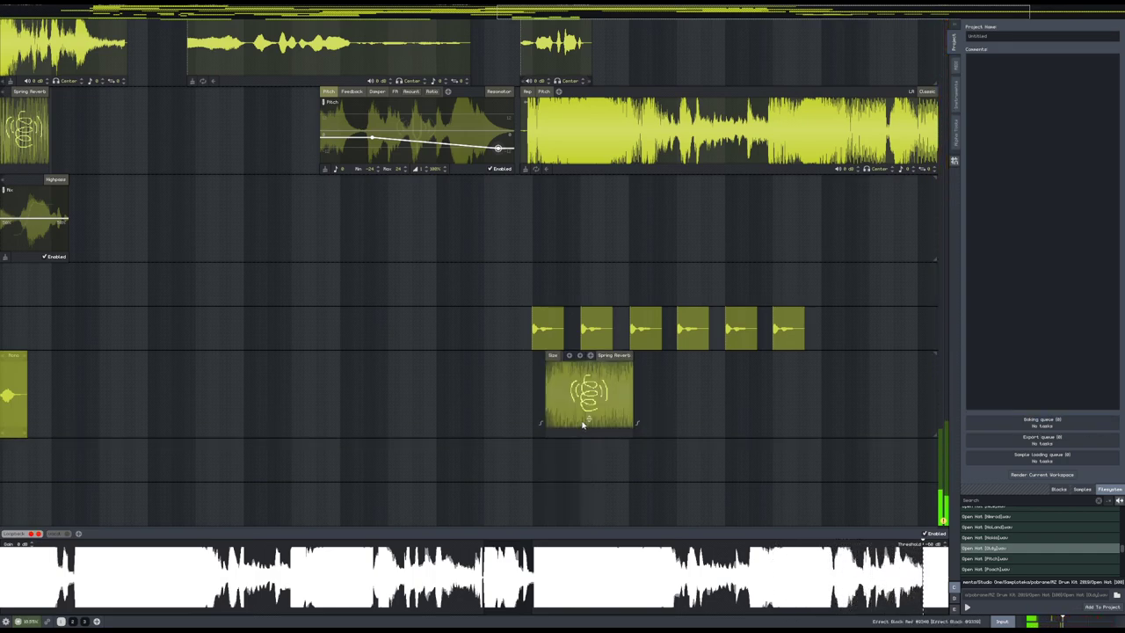
pyautogui.moveTo(635, 400); pyautogui.dragTo(868, 406)
pyautogui.scroll(-3, 771, 439)
pyautogui.moveTo(770, 445); pyautogui.dragTo(577, 428)
pyautogui.moveTo(623, 381); pyautogui.dragTo(462, 376)
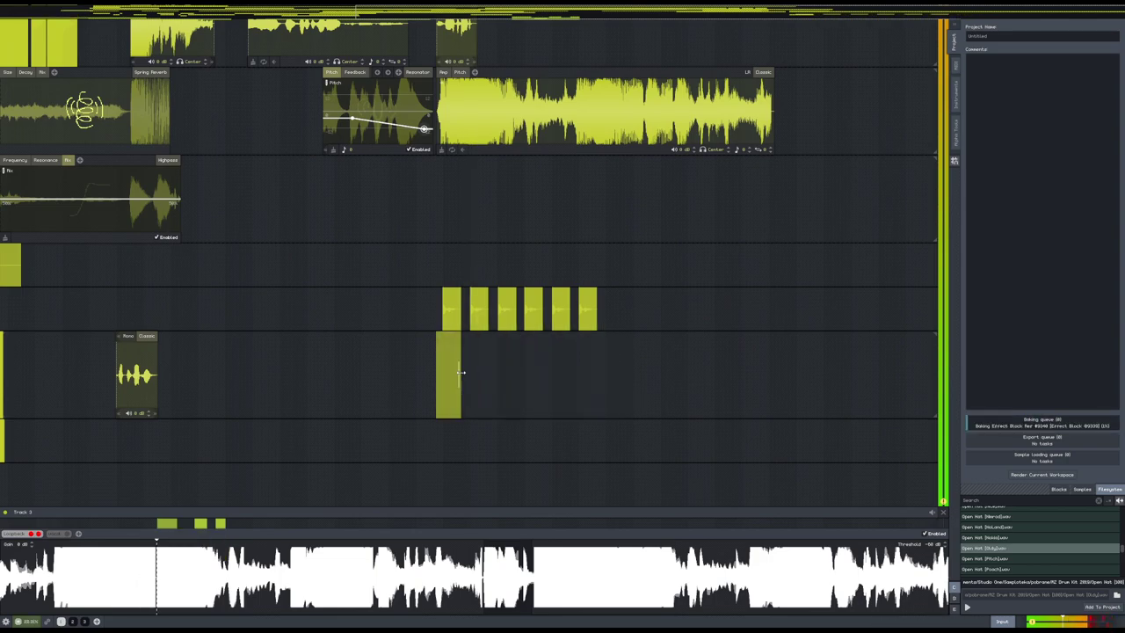
# - Add a Resonator effect block in the lane below the Spring Reverb, overlapping its end and extending past the second hit
pyautogui.scroll(3, 462, 376)
pyautogui.rightClick(530, 397)
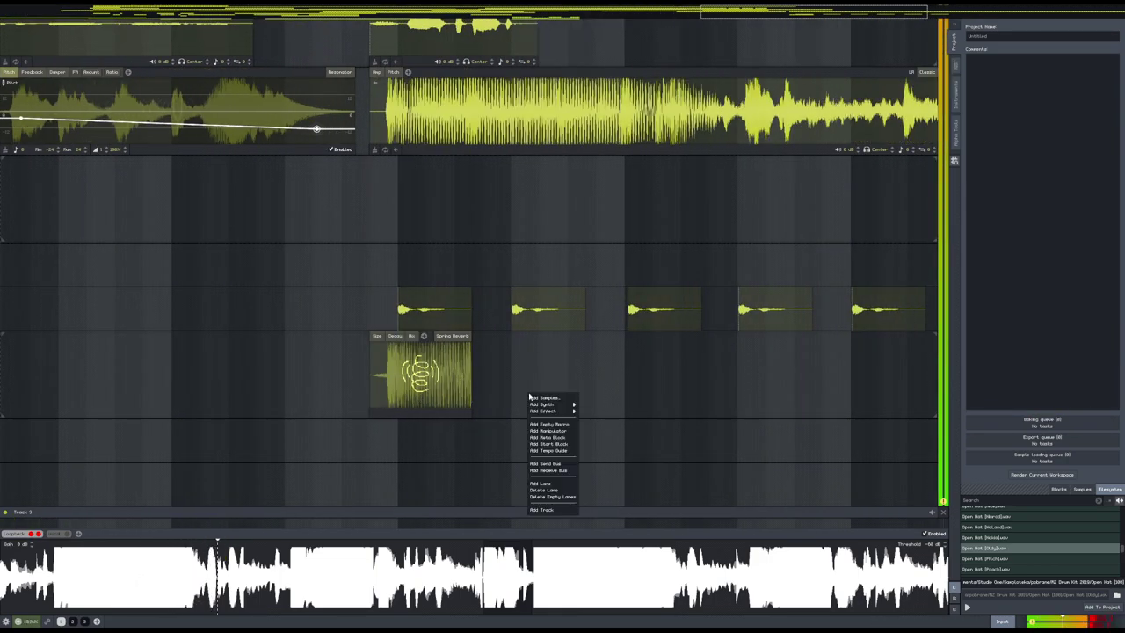
pyautogui.moveTo(572, 410)
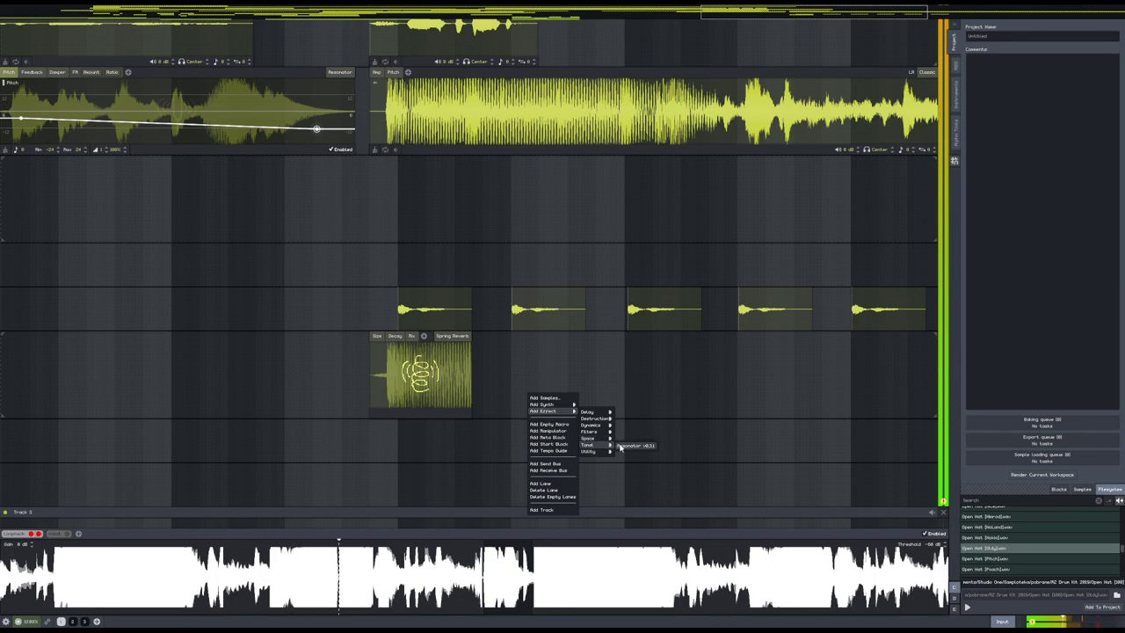
pyautogui.click(626, 446)
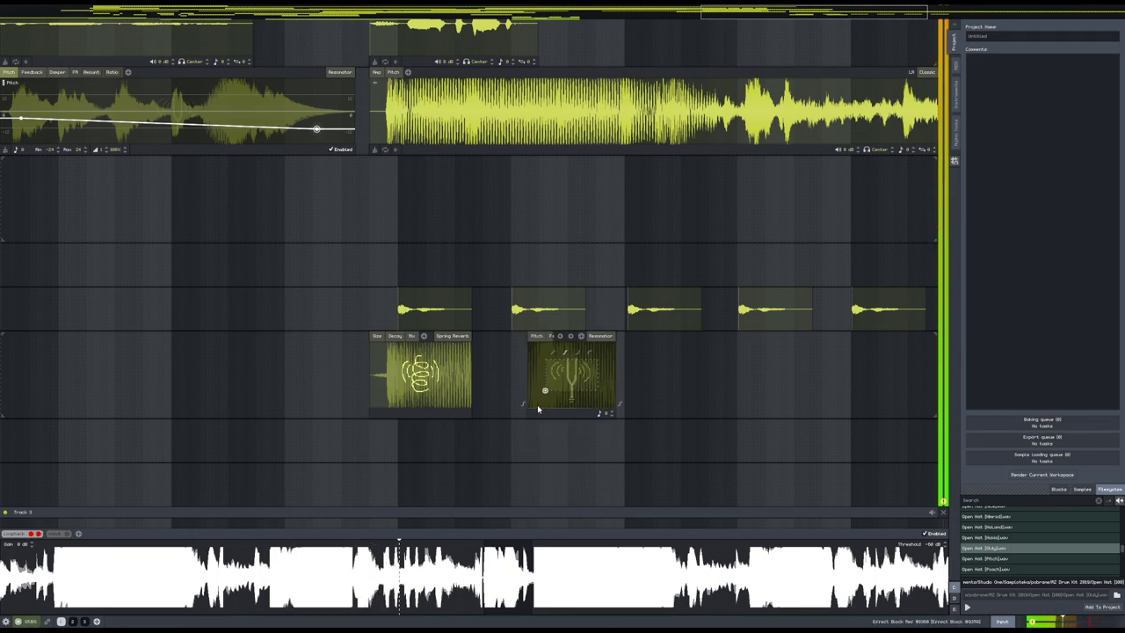
pyautogui.moveTo(563, 415); pyautogui.dragTo(513, 440)
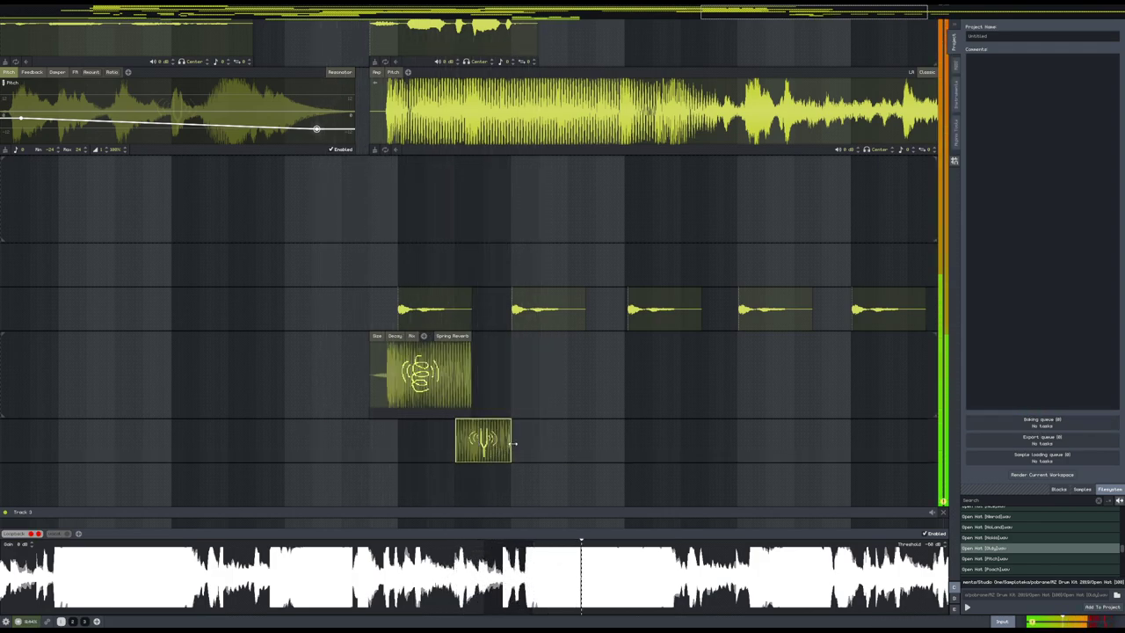
pyautogui.moveTo(512, 444); pyautogui.dragTo(610, 444)
# - Shorten the Resonator block so it ends just after the second hit begins
pyautogui.scroll(-2, 574, 397)
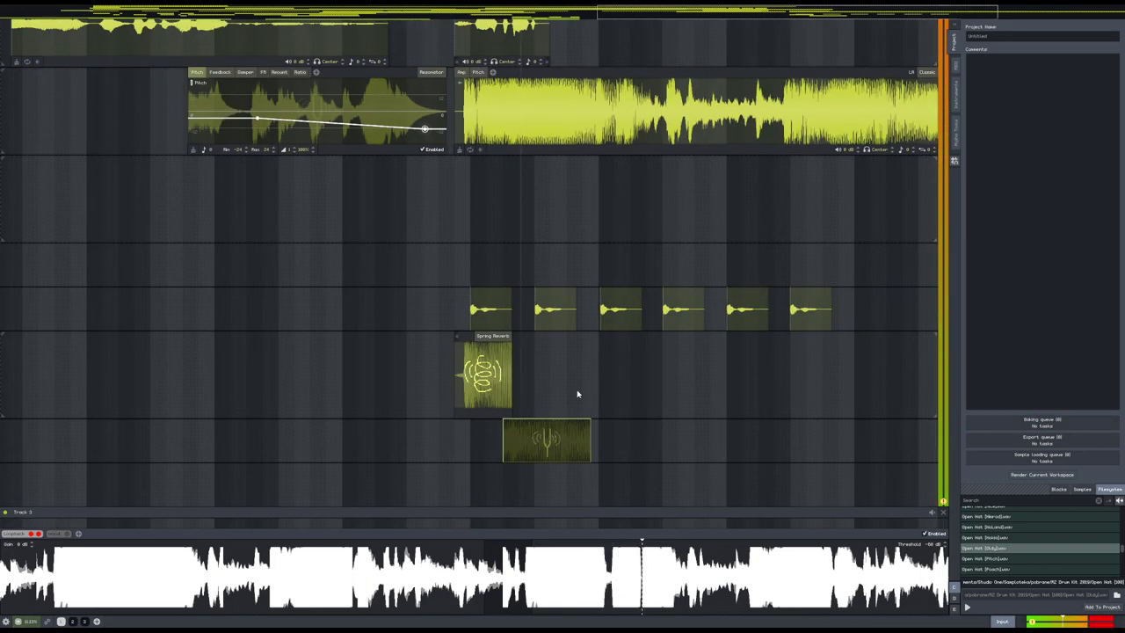
pyautogui.scroll(-5, 596, 381)
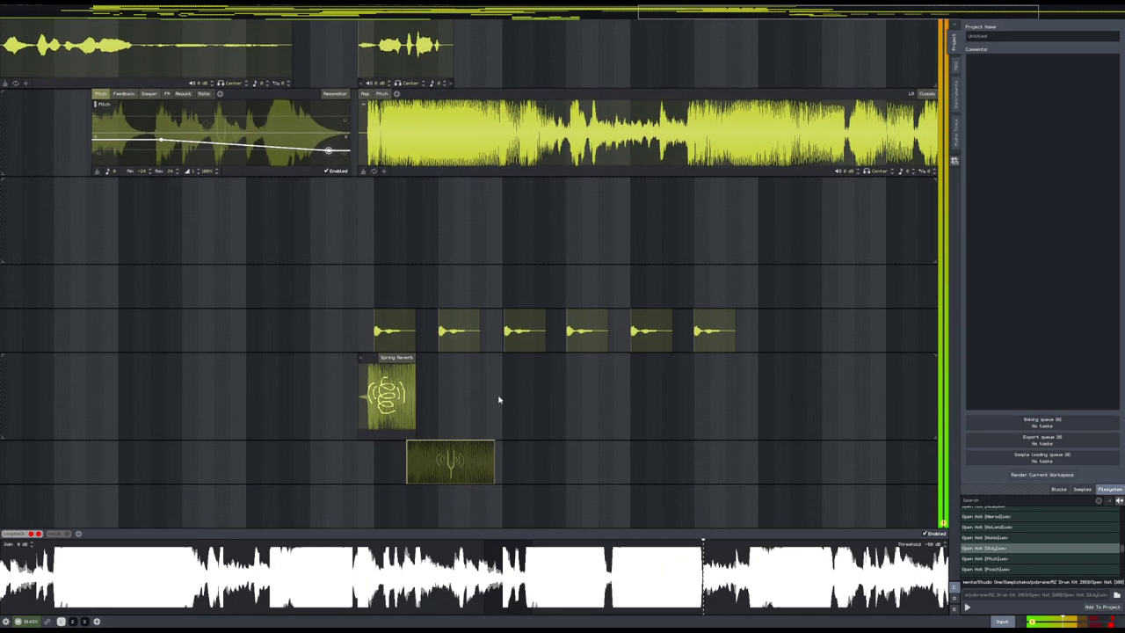
pyautogui.scroll(3, 480, 367)
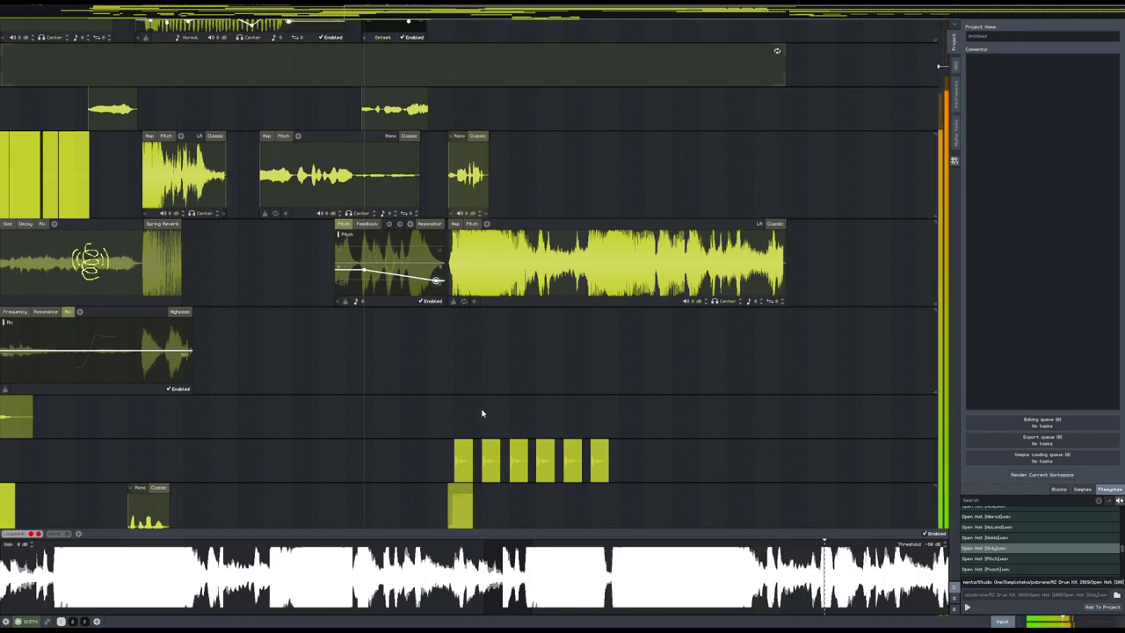
pyautogui.scroll(-2, 471, 314)
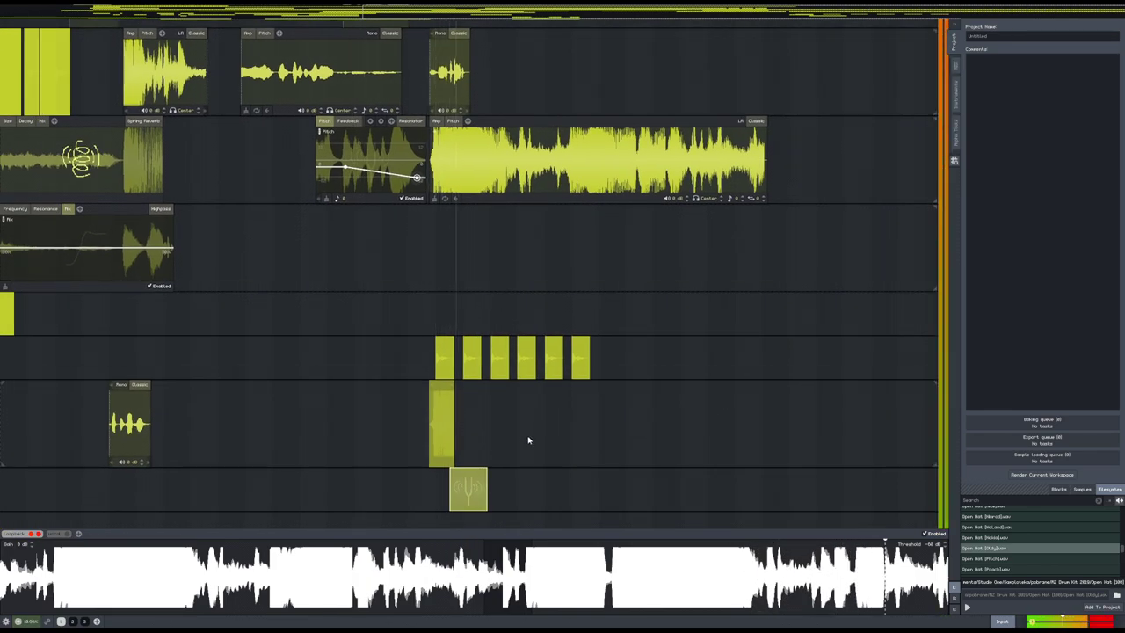
pyautogui.scroll(2, 492, 459)
pyautogui.moveTo(445, 495)
pyautogui.mouseDown()
pyautogui.moveTo(440, 503)
pyautogui.moveTo(453, 491)
pyautogui.mouseUp()
# - Place two copies of the Resonator block in the same lane after the last hit, with a small gap between them
pyautogui.rightClick(501, 491)
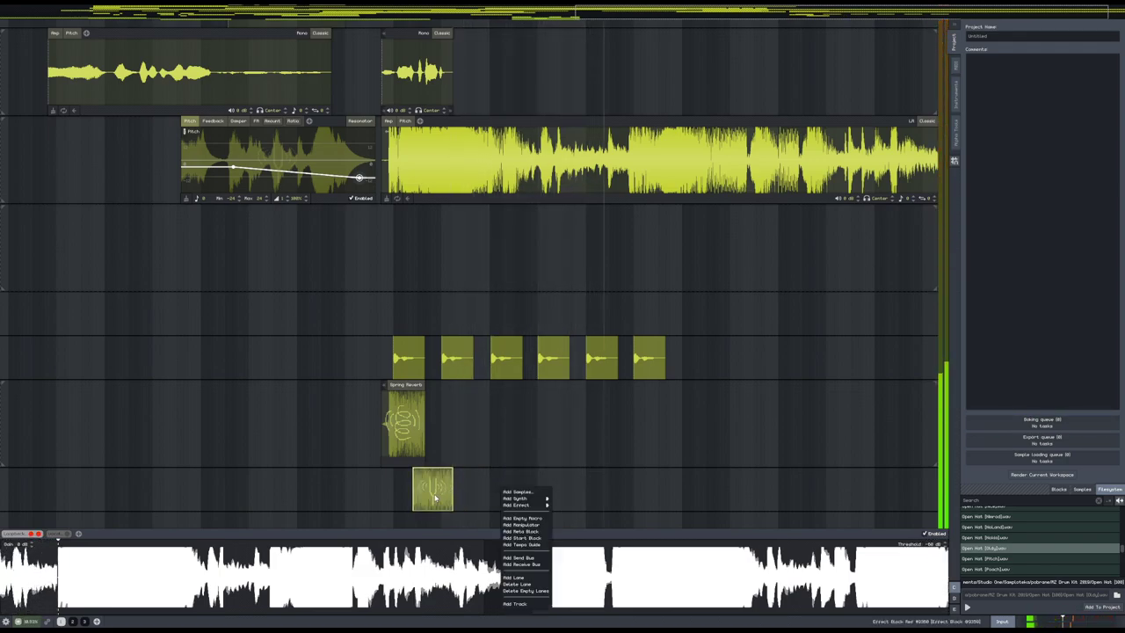
pyautogui.click(717, 499)
pyautogui.click(785, 492)
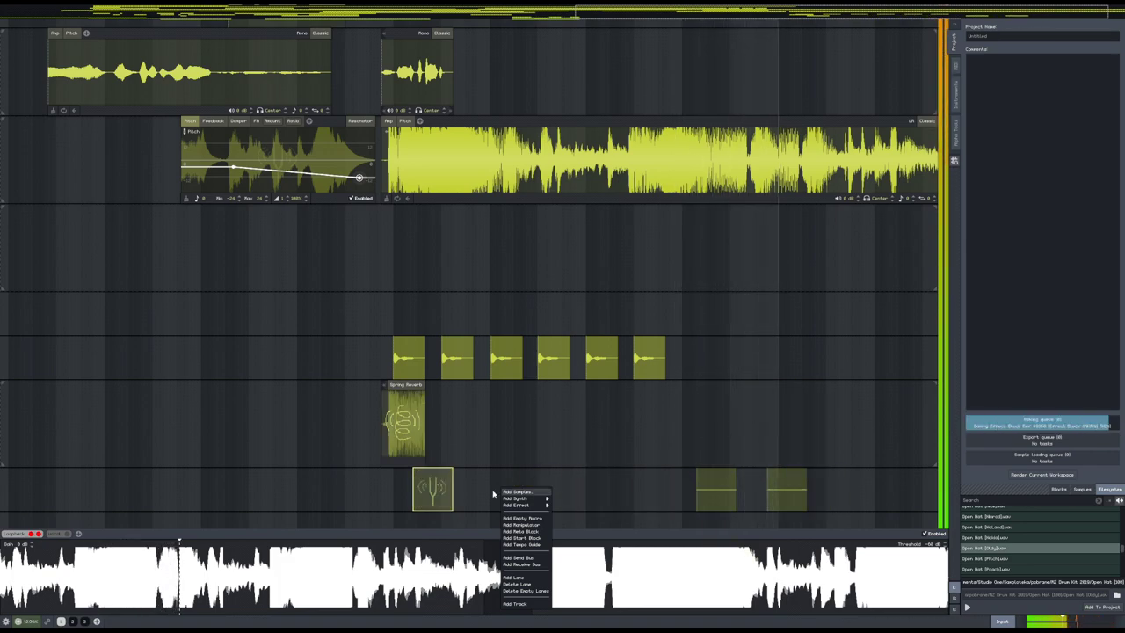
pyautogui.rightClick(545, 479)
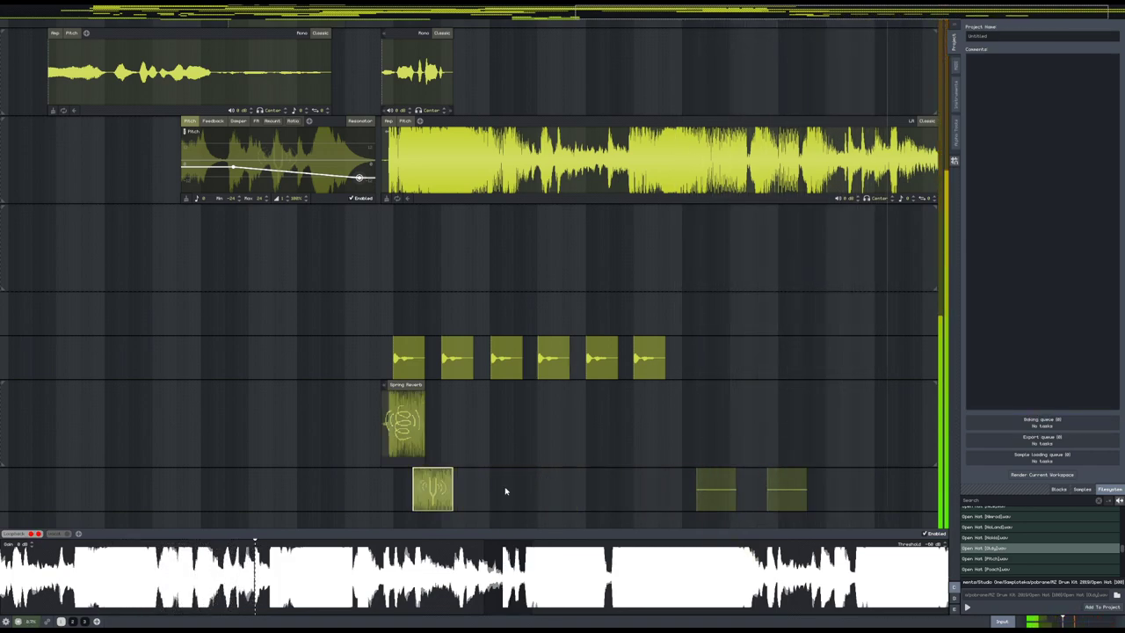
pyautogui.rightClick(432, 495)
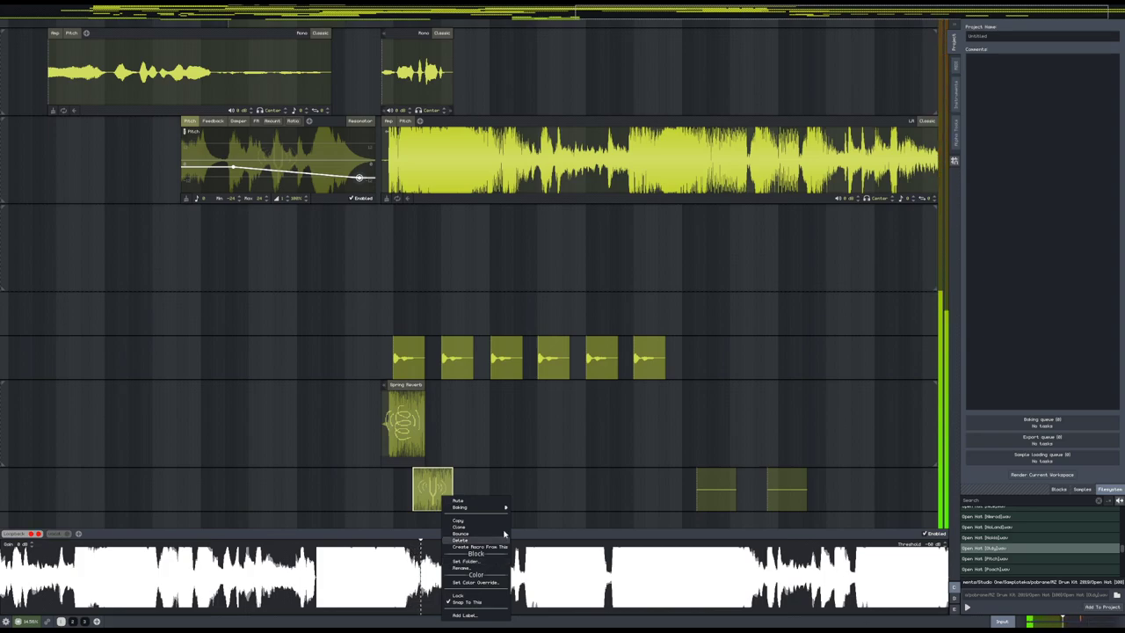
pyautogui.click(481, 485)
pyautogui.scroll(-3, 542, 427)
pyautogui.scroll(-5, 566, 412)
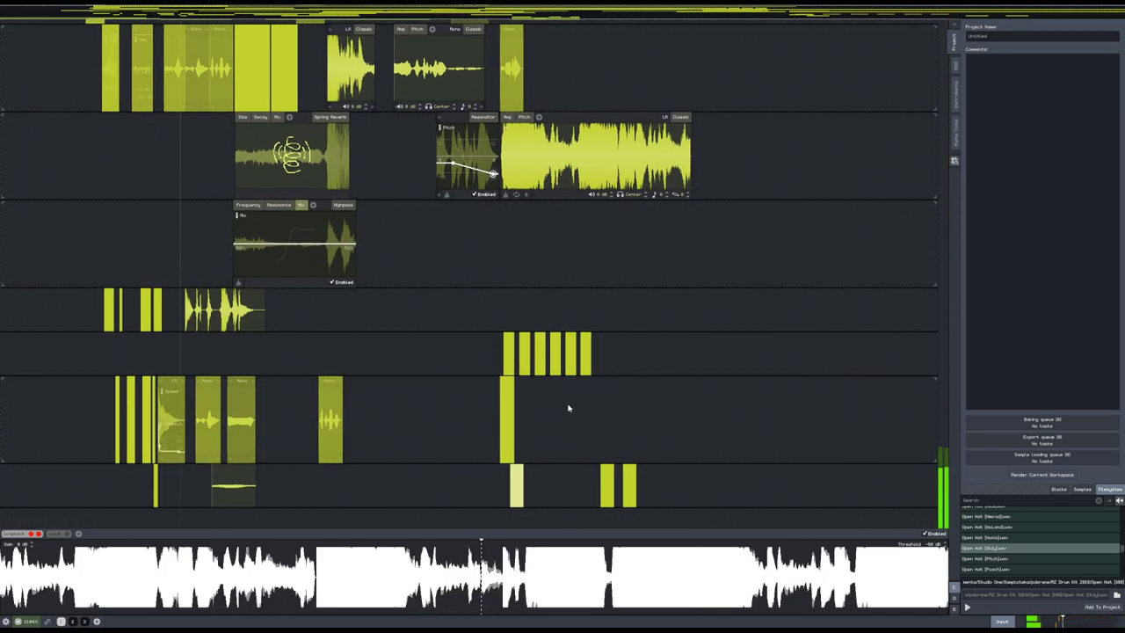
pyautogui.scroll(5, 613, 380)
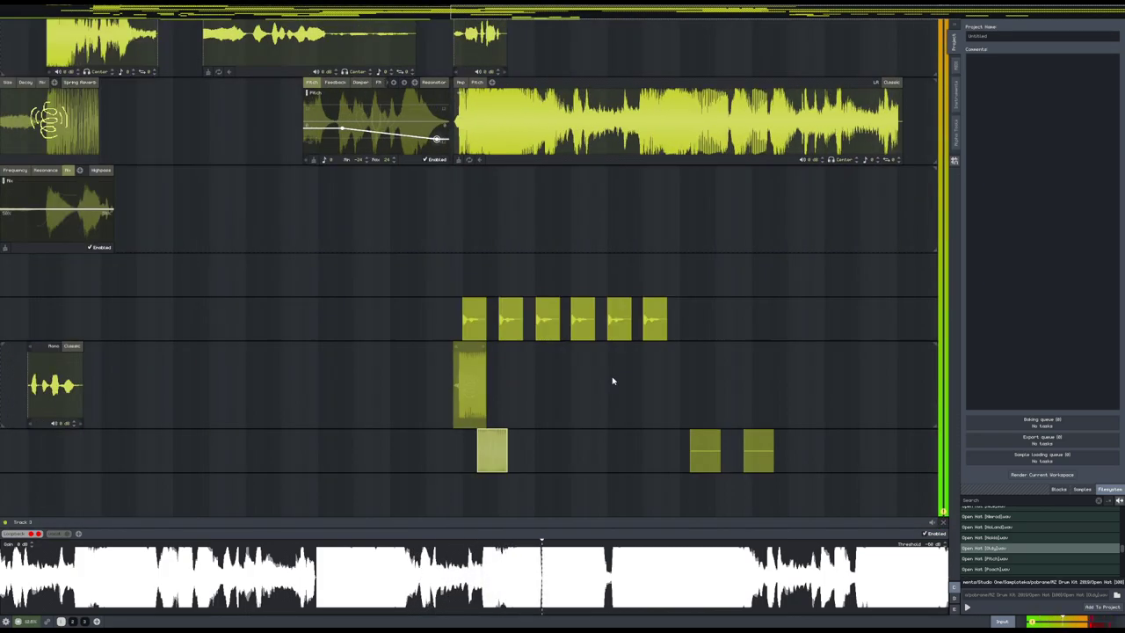
pyautogui.moveTo(547, 380); pyautogui.dragTo(438, 318)
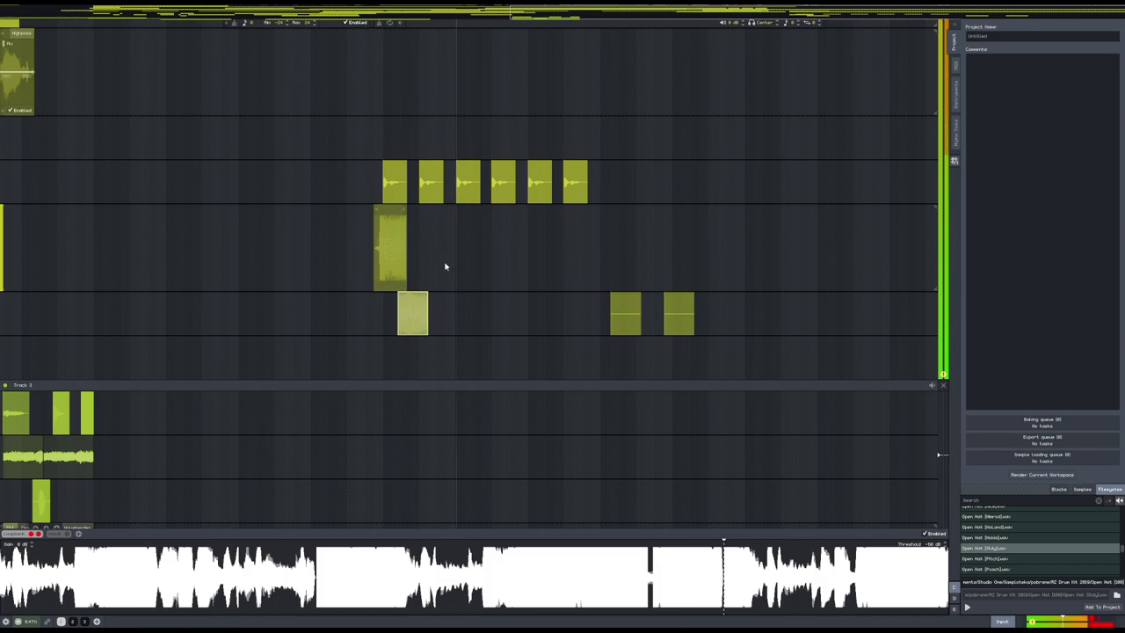
pyautogui.moveTo(445, 259); pyautogui.dragTo(491, 378)
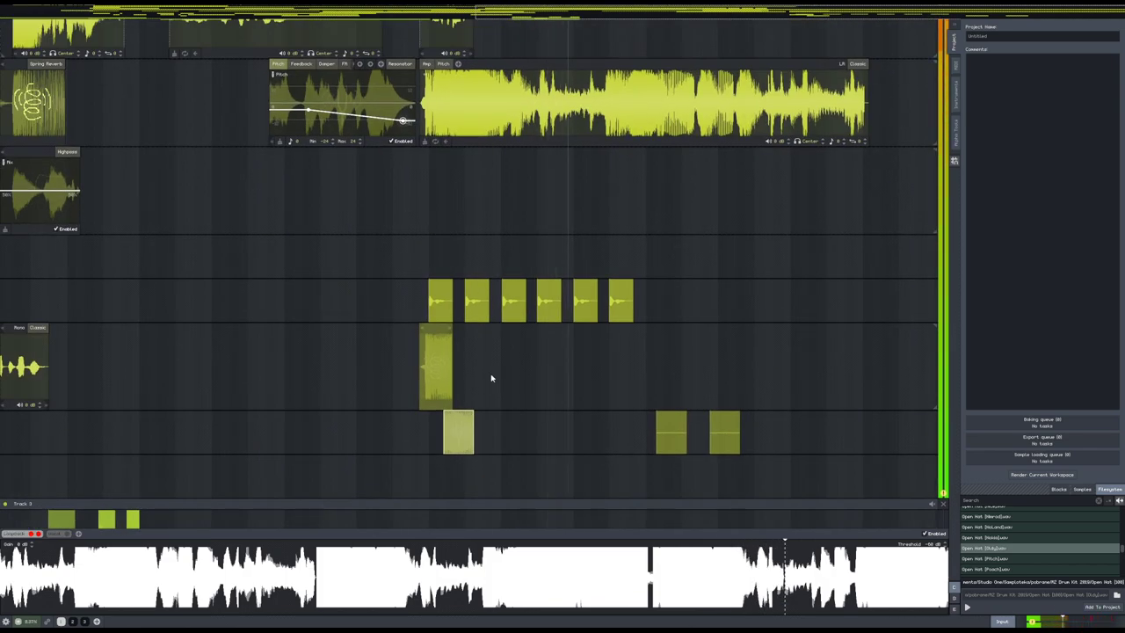
# - Switch to the vocal recording and place a short slice under the third hit and a longer one above the second Resonator block
pyautogui.click(55, 533)
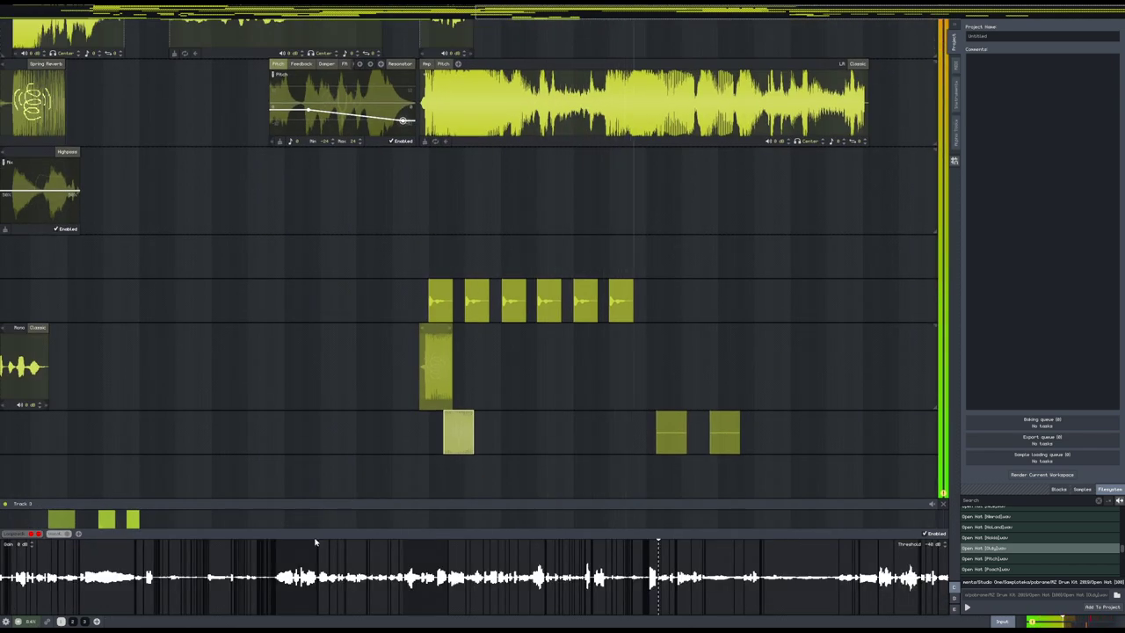
pyautogui.moveTo(546, 376); pyautogui.dragTo(522, 393)
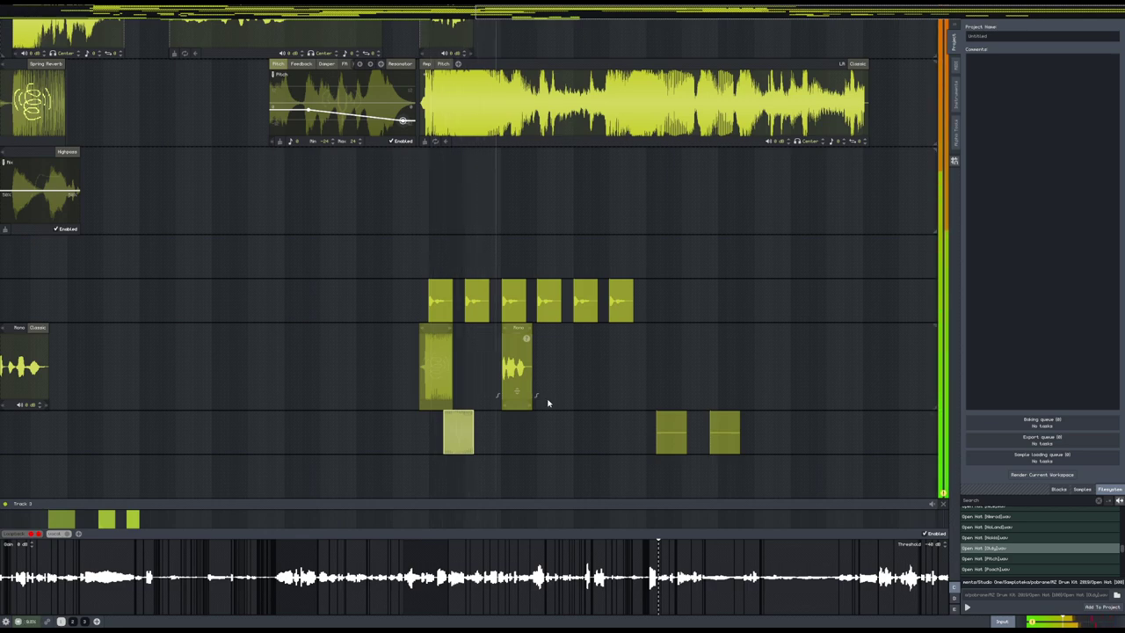
pyautogui.moveTo(587, 450); pyautogui.dragTo(535, 436)
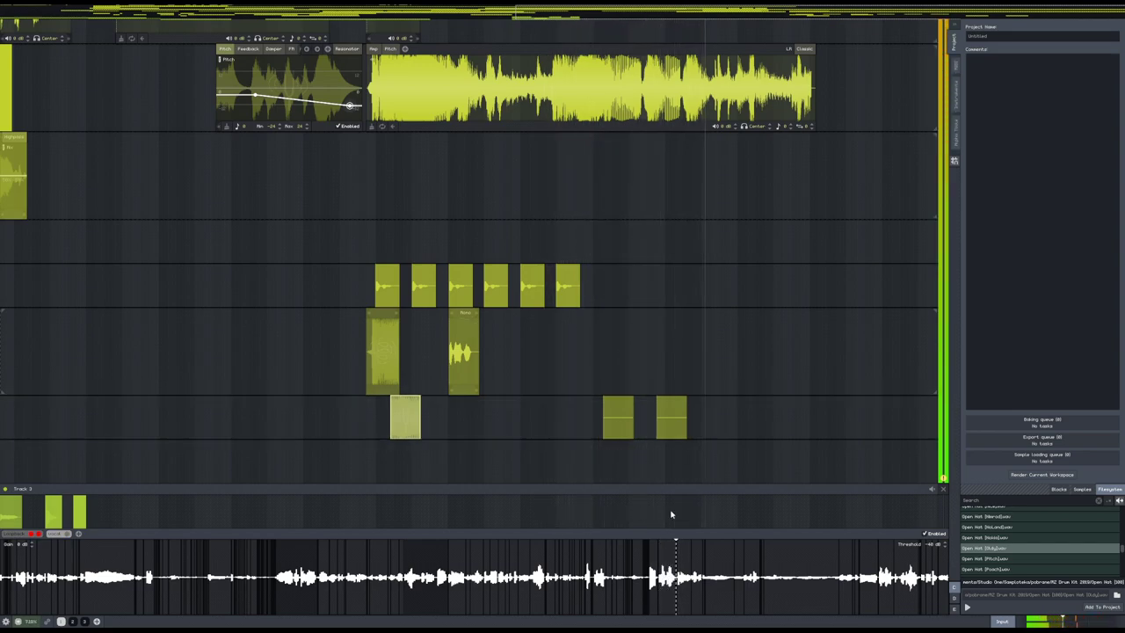
pyautogui.moveTo(665, 605); pyautogui.dragTo(615, 352)
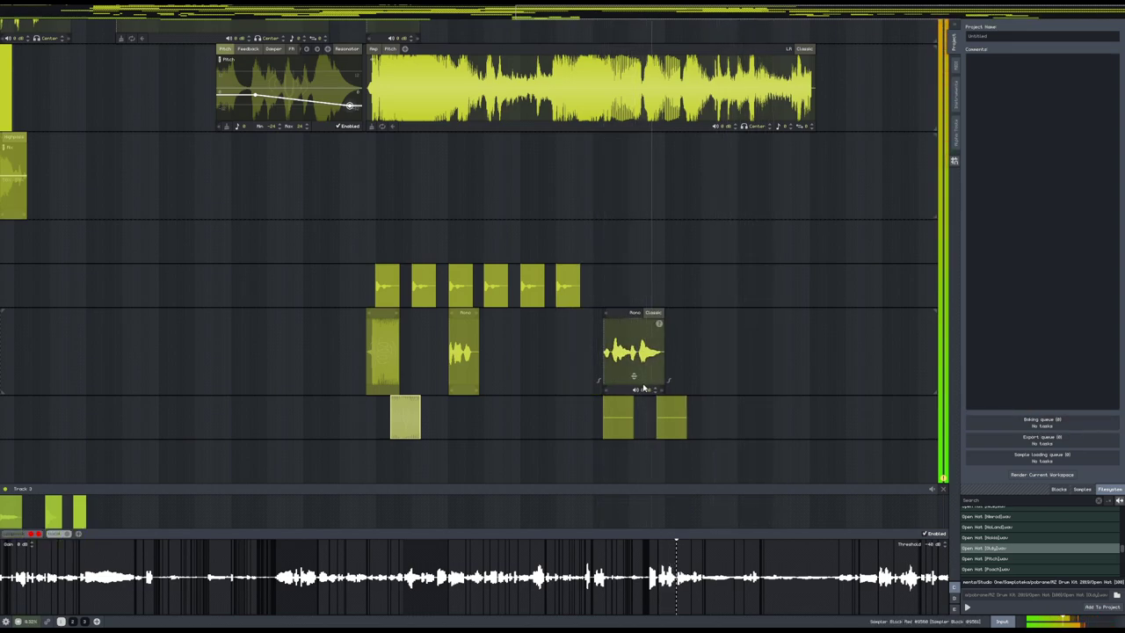
# - Select the six hits with their effect blocks and vocal slices, and move the whole group down into Track 3
pyautogui.scroll(-3, 641, 448)
pyautogui.moveTo(646, 416); pyautogui.dragTo(654, 258)
pyautogui.moveTo(744, 280); pyautogui.dragTo(478, 120)
pyautogui.moveTo(588, 354); pyautogui.dragTo(618, 387)
pyautogui.hotkey('ctrl', 'z')
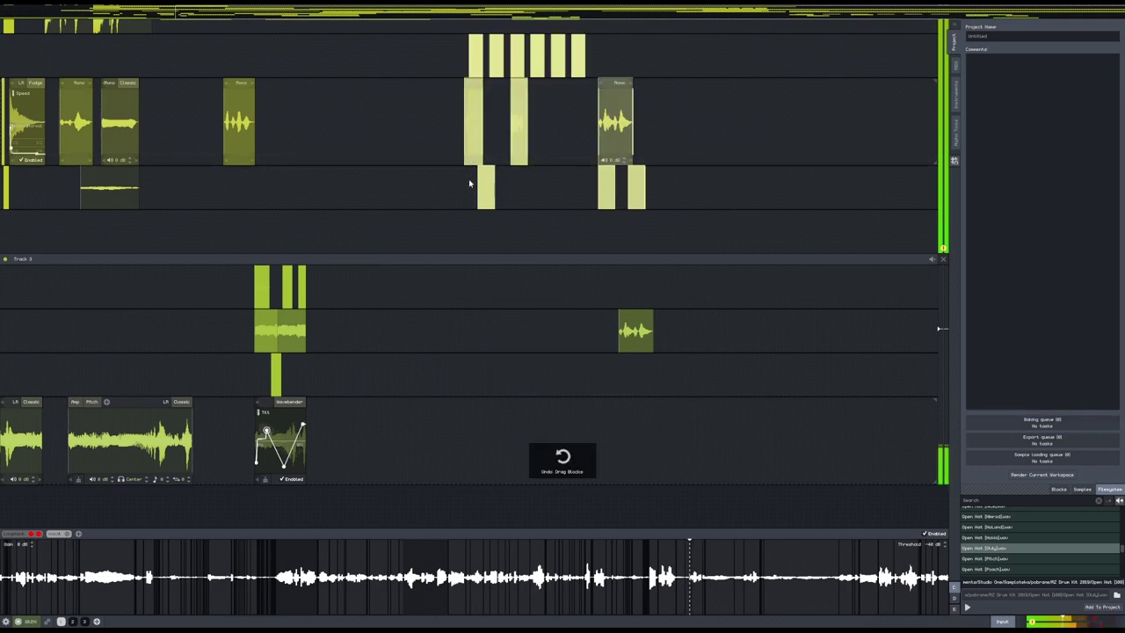
pyautogui.moveTo(477, 176); pyautogui.dragTo(470, 383)
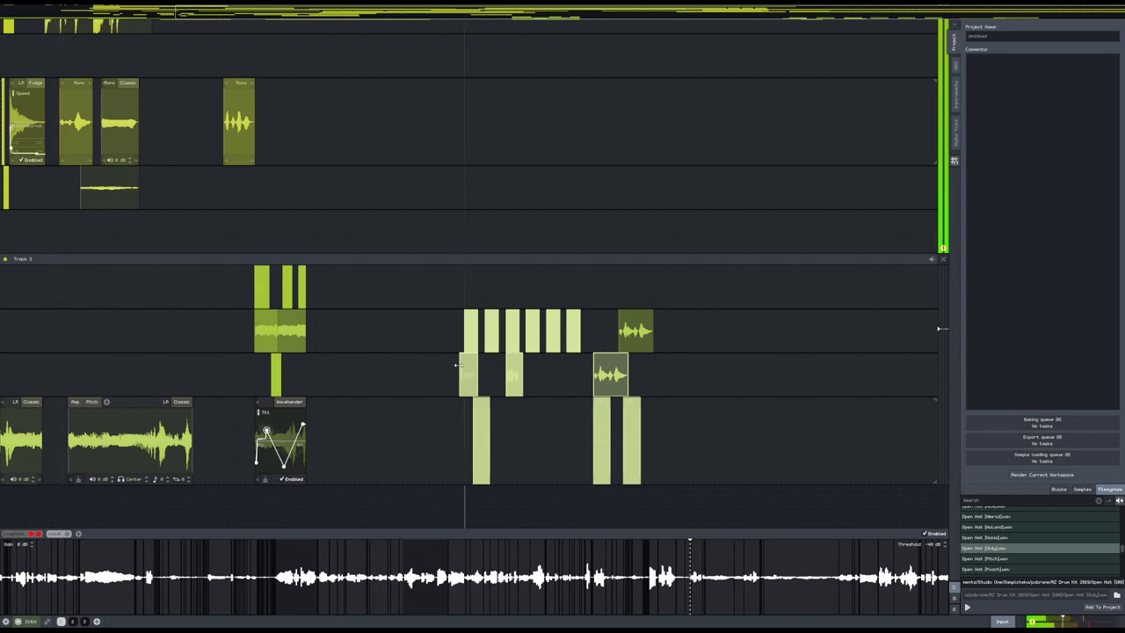
# - Move the Spring Reverb block out of Track 3 into the empty lane just above it, ending where the first Resonator block starts
pyautogui.scroll(5, 458, 365)
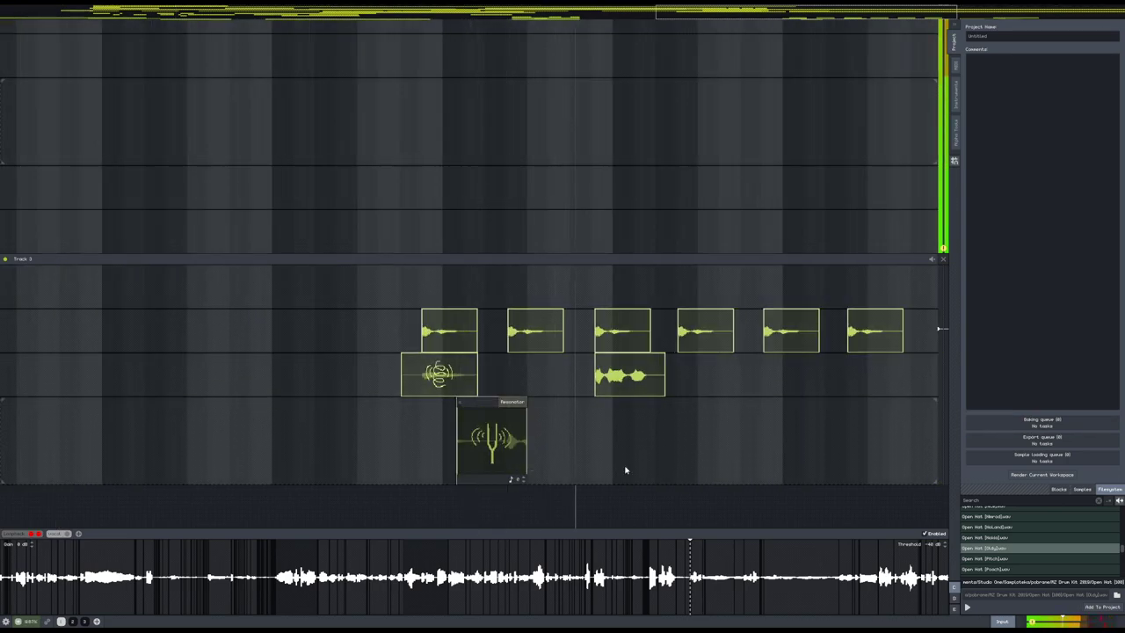
pyautogui.hscroll(3, 414, 445)
pyautogui.moveTo(414, 445)
pyautogui.mouseDown()
pyautogui.moveTo(736, 460)
pyautogui.moveTo(389, 448)
pyautogui.moveTo(414, 449)
pyautogui.mouseUp()
pyautogui.scroll(-3, 334, 373)
pyautogui.scroll(-3, 334, 373)
pyautogui.moveTo(333, 372); pyautogui.dragTo(331, 214)
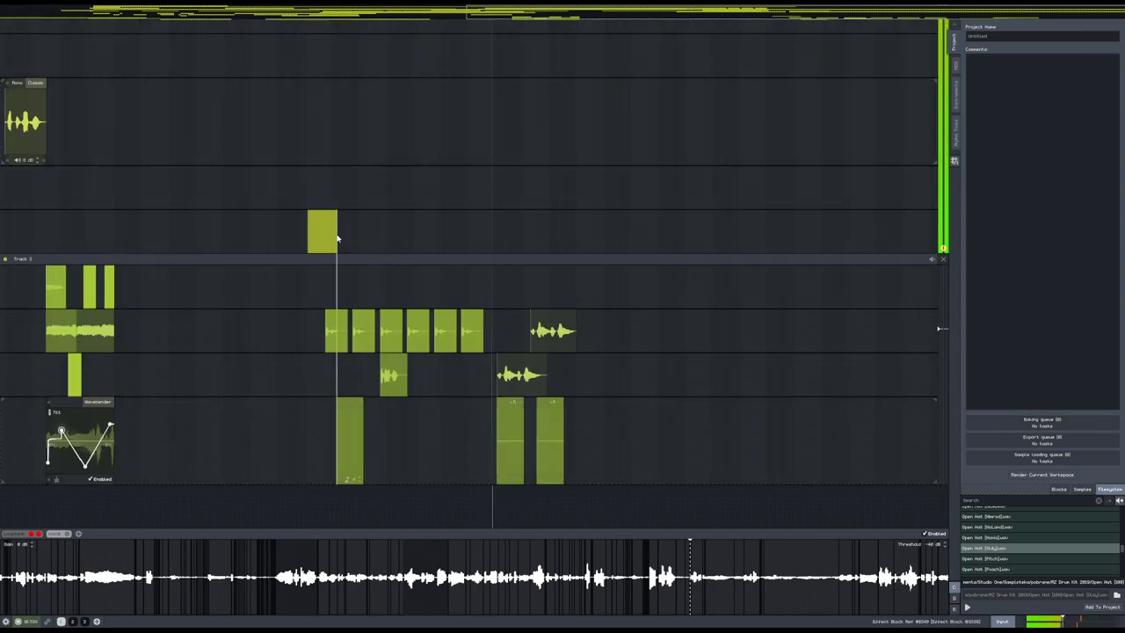